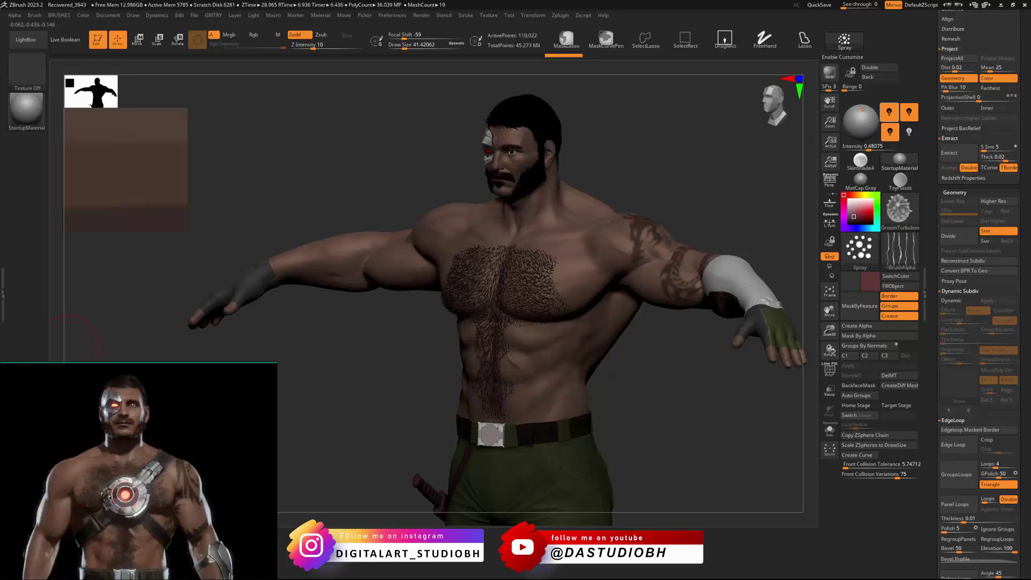
Step: Inspect the character from the front, back and sides, then examine the chest hair and arm tattoos up close
left_click_drag(75, 336, 535, 282)
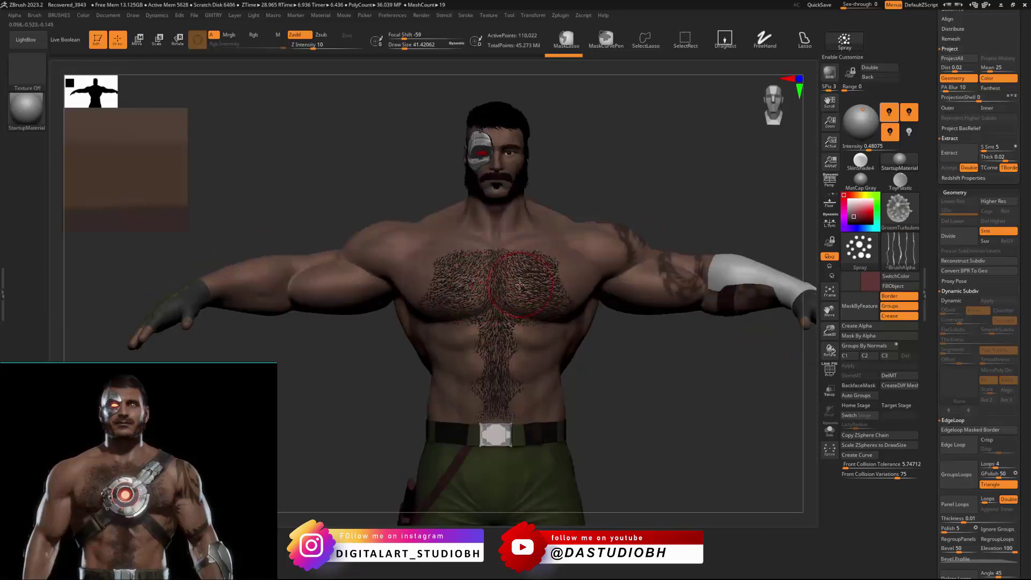
left_click_drag(646, 306, 484, 301)
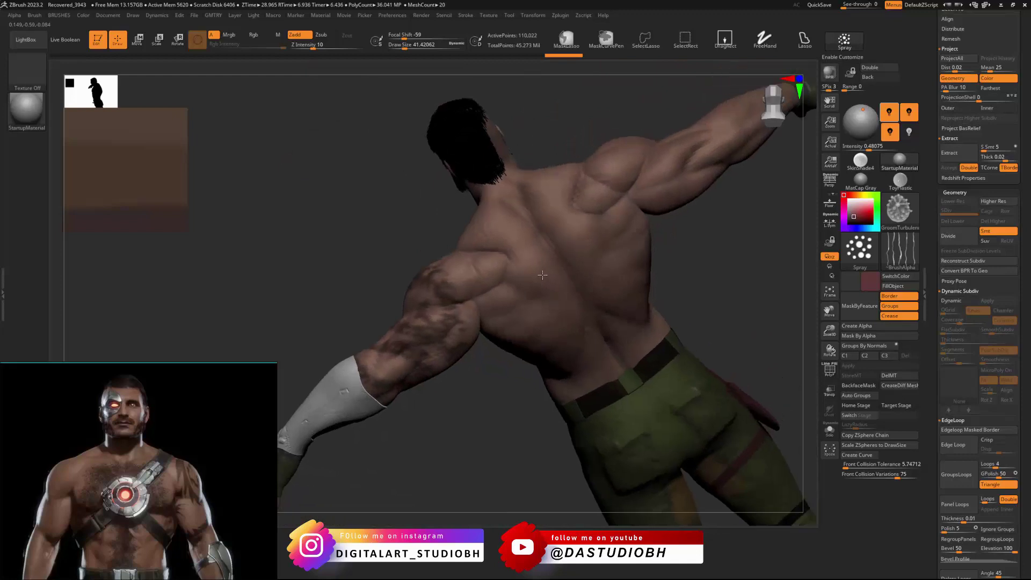
left_click_drag(543, 225, 279, 369)
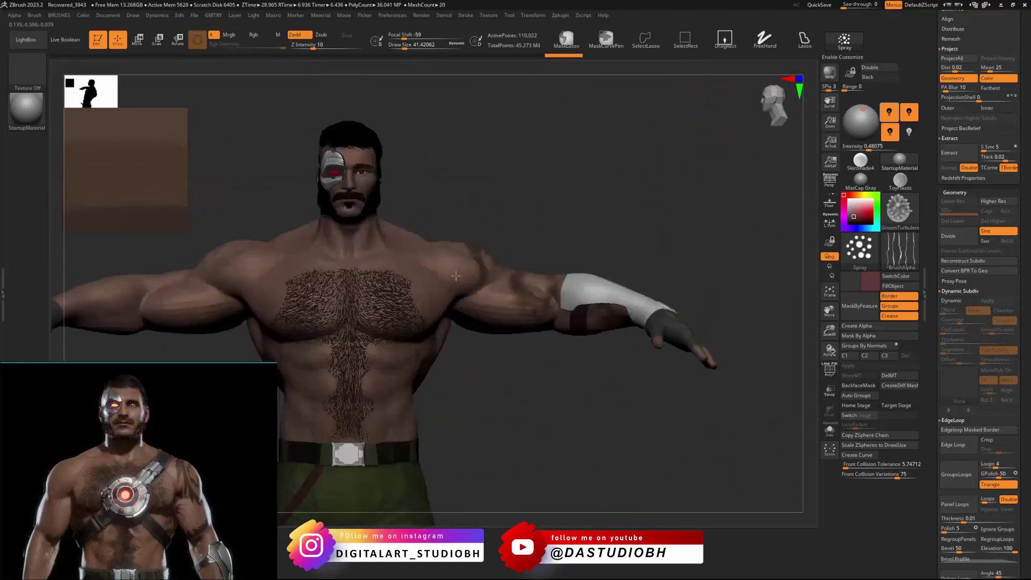
left_click_drag(555, 224, 635, 194, "alt")
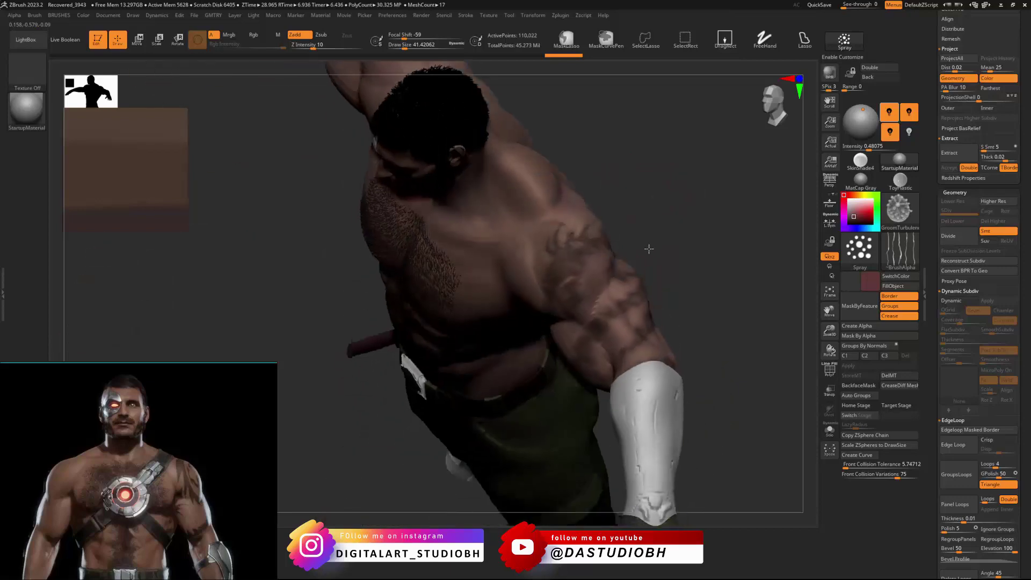
left_click_drag(647, 247, 578, 233)
mouse_move(578, 233)
right_mouse_down("ctrl")
mouse_move(536, 276)
mouse_move(612, 252)
mouse_move(576, 248)
mouse_move(597, 238)
mouse_move(614, 247)
right_mouse_up("ctrl")
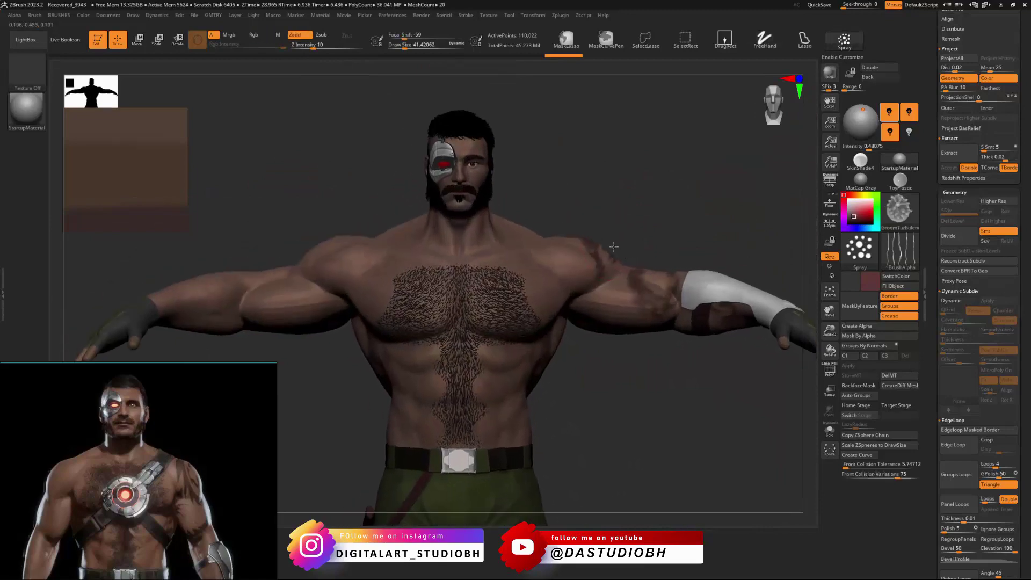
right_click_drag(453, 282, 364, 246)
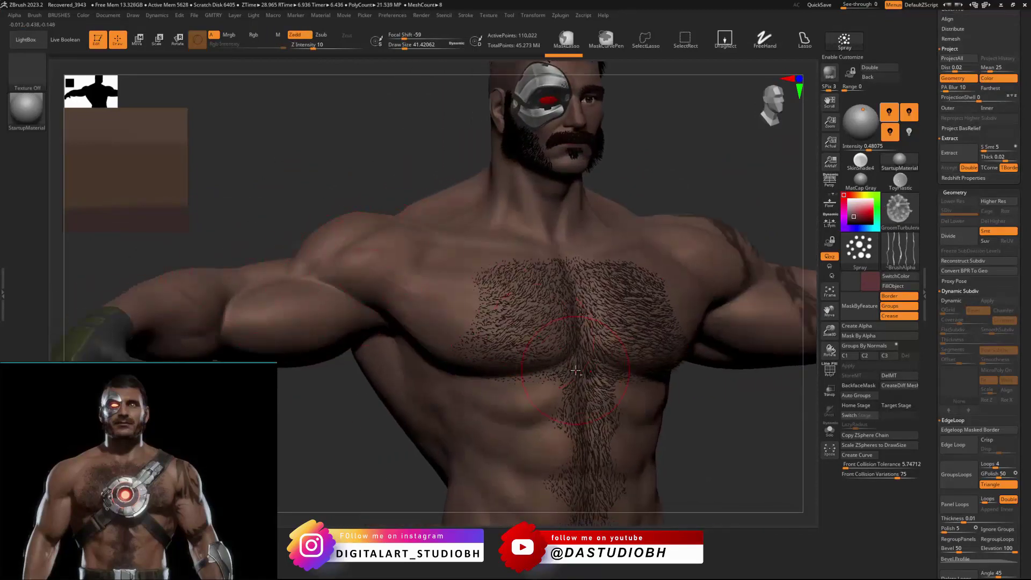
right_click_drag(576, 370, 516, 240, "alt")
right_click_drag(611, 260, 514, 212)
right_click_drag(463, 232, 589, 294)
Step: Select the Recovered_Tool_3 body subtool and isolate it with Solo
left_click_drag(934, 202, 942, 369)
left_click(1014, 230)
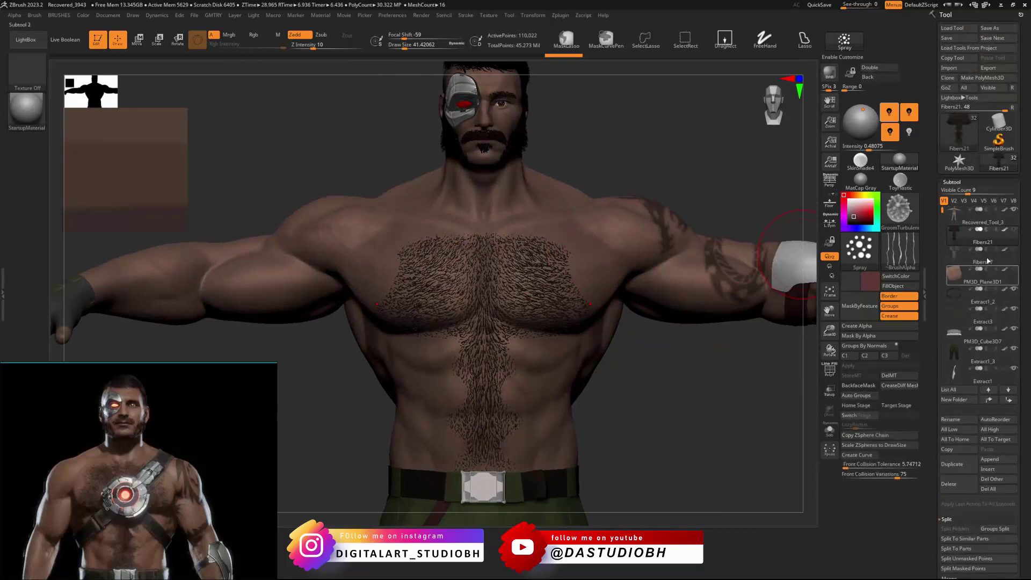
left_click(964, 224)
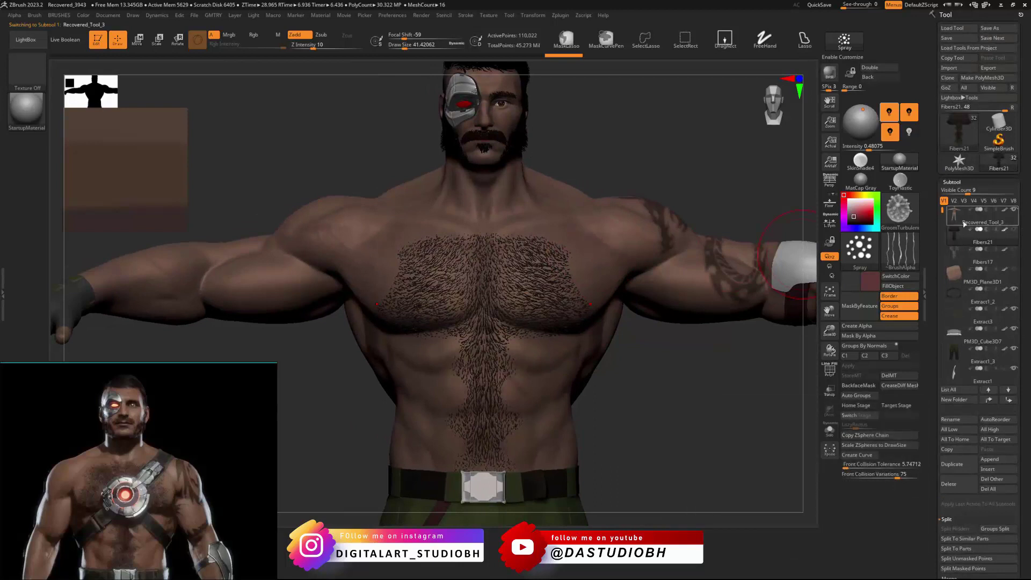
left_click(828, 434)
Step: Clear the mask on the body's chest and abdomen, and undo the clearing
key("ctrl")
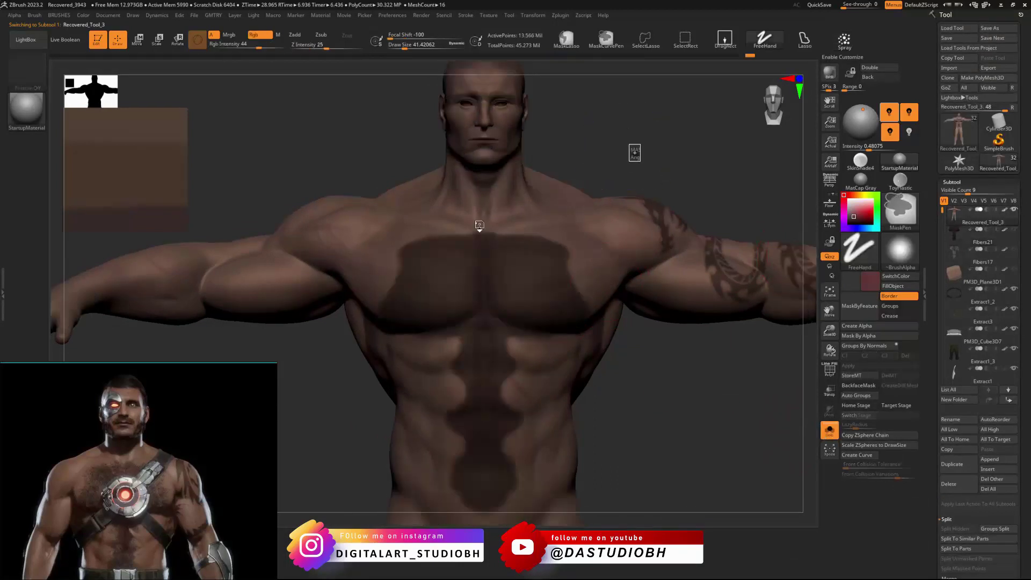
left_click_drag(635, 152, 635, 143, "ctrl")
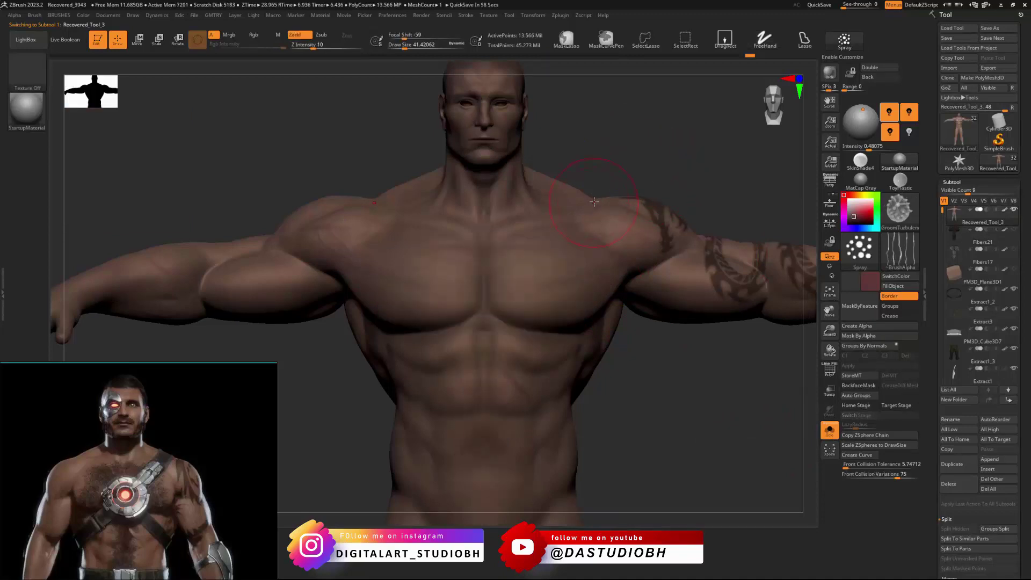
key("ctrl")
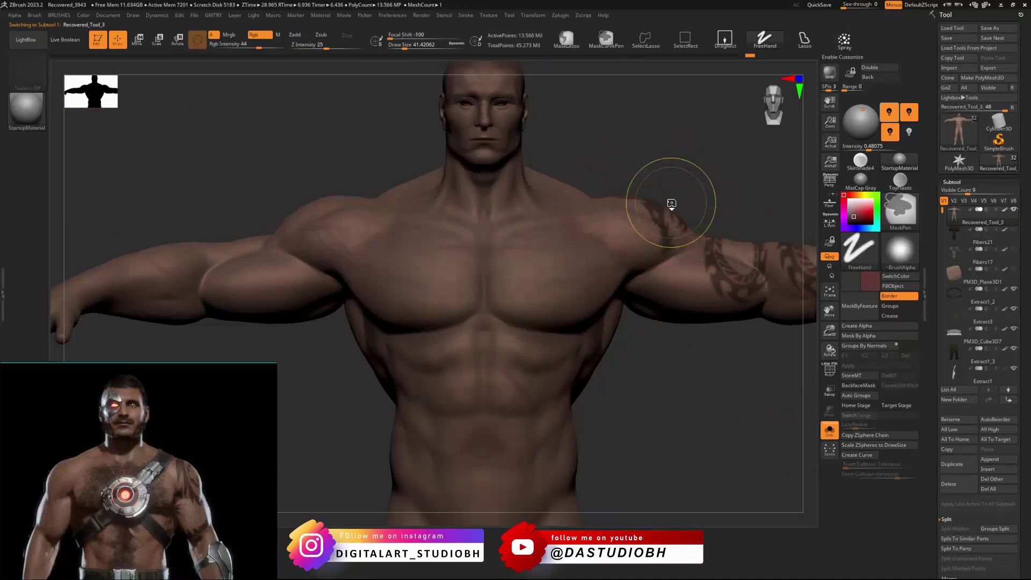
key("ctrl+z")
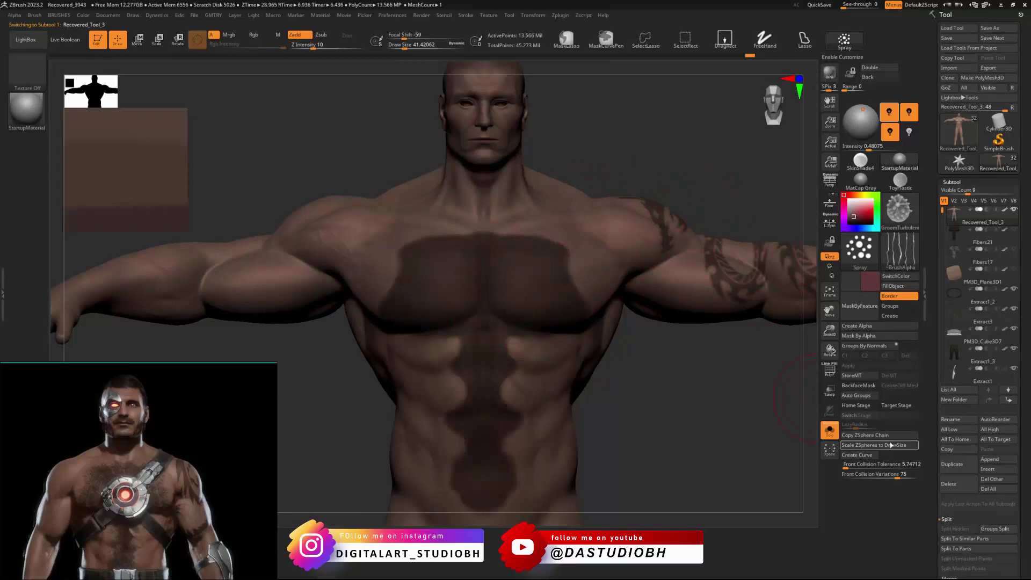
Step: Generate a FiberMesh preview on the masked chest and abdomen of the body
scroll(968, 317, "down", 10)
scroll(968, 318, "down", 2)
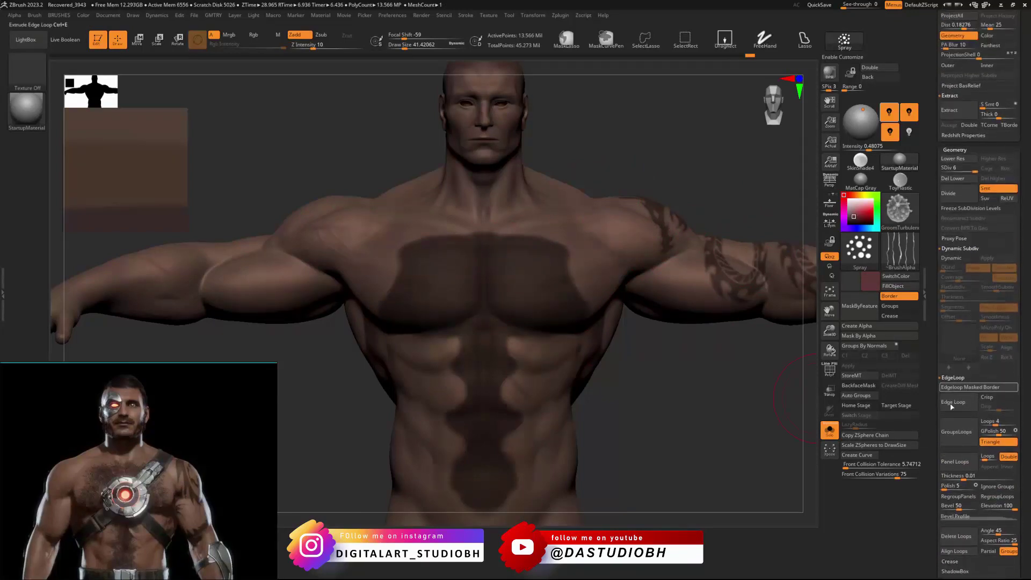
scroll(959, 348, "down", 6)
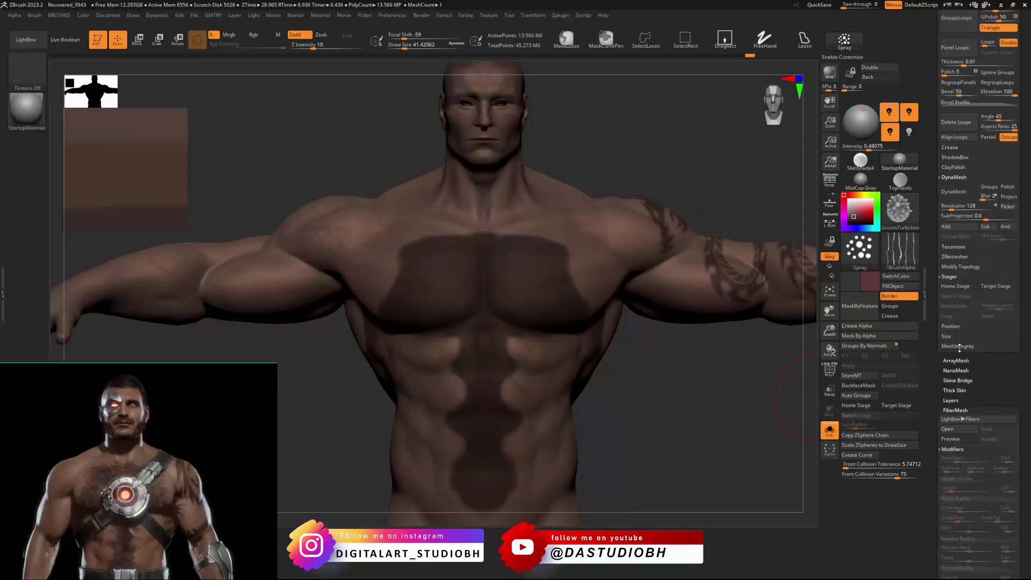
left_click(952, 439)
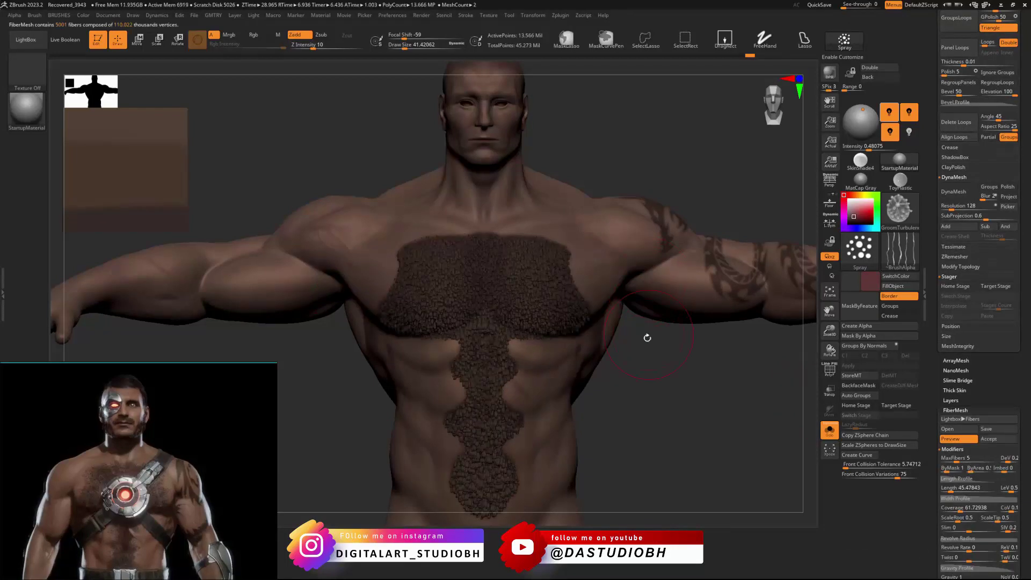
mouse_move(647, 338)
left_mouse_down()
mouse_move(676, 394)
mouse_move(759, 283)
mouse_move(644, 333)
left_mouse_up()
Step: Set the FiberMesh MaxFibers value to 0.11431 to thin out the chest fibers
scroll(941, 461, "down", 5)
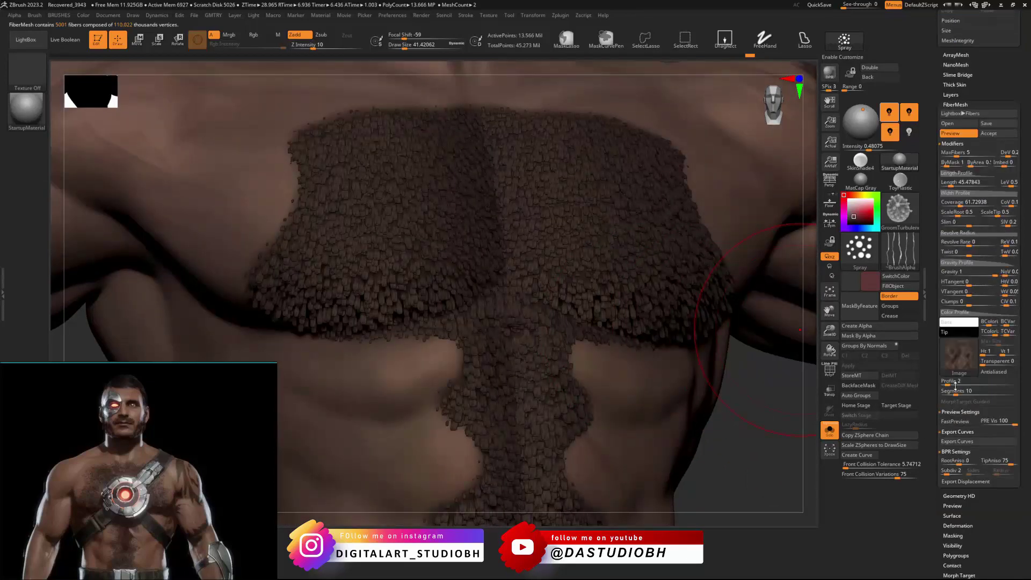
scroll(956, 386, "up", 1)
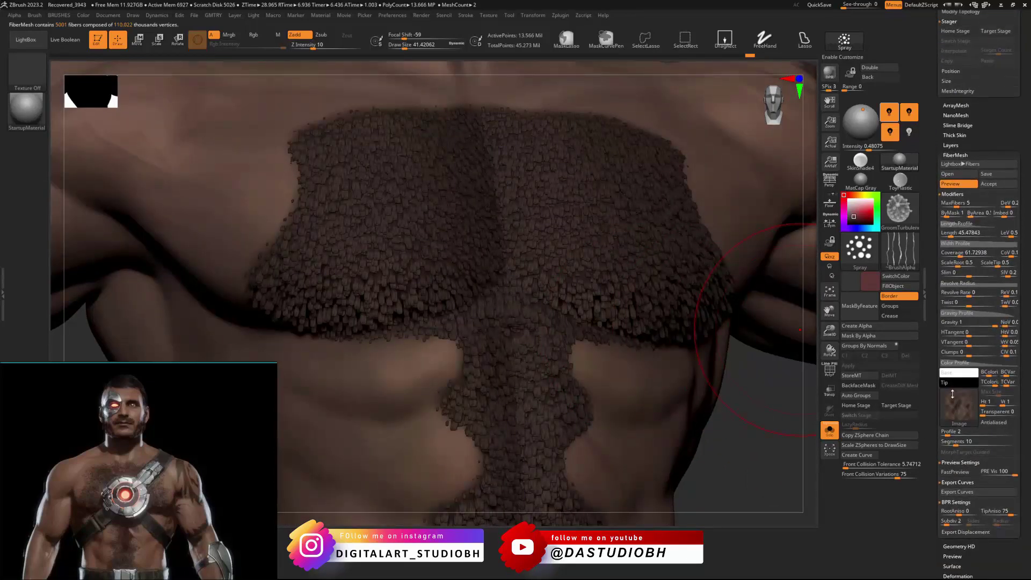
left_click_drag(959, 204, 955, 205)
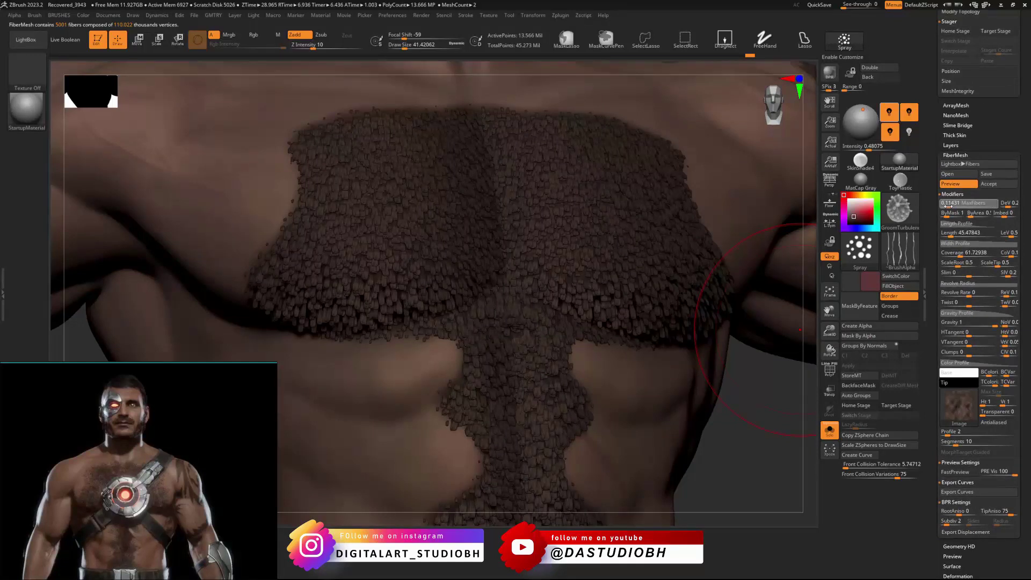
type("0.11431")
key("Return")
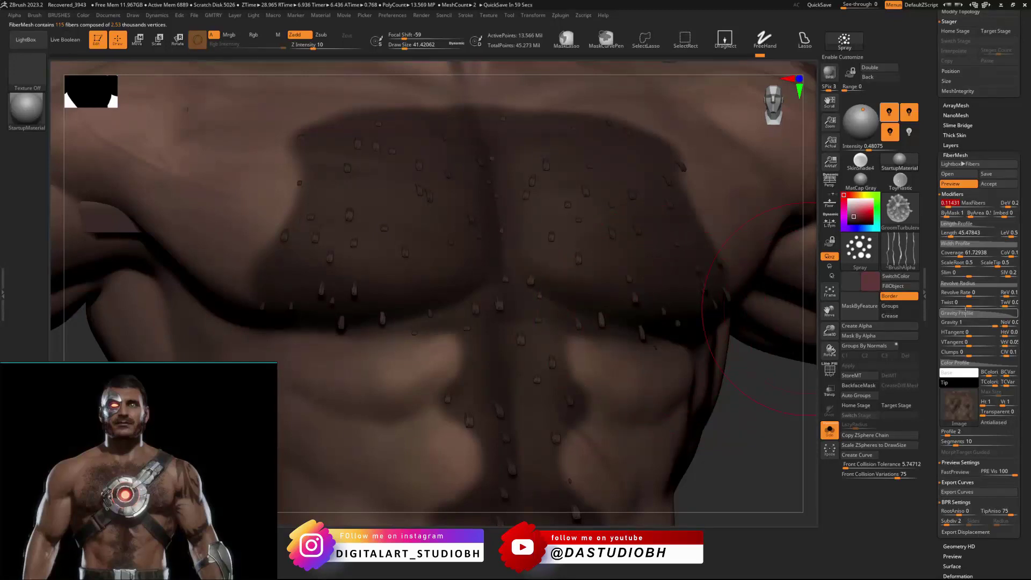
left_click(941, 252)
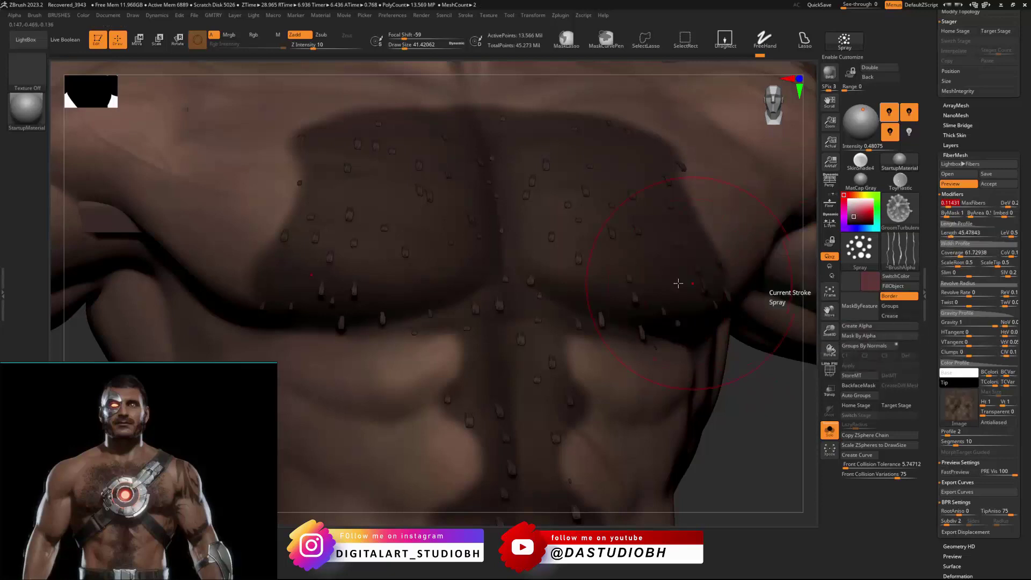
mouse_move(676, 282)
right_mouse_down()
mouse_move(644, 269)
mouse_move(599, 324)
mouse_move(569, 307)
mouse_move(656, 299)
mouse_move(651, 223)
mouse_move(570, 232)
right_mouse_up()
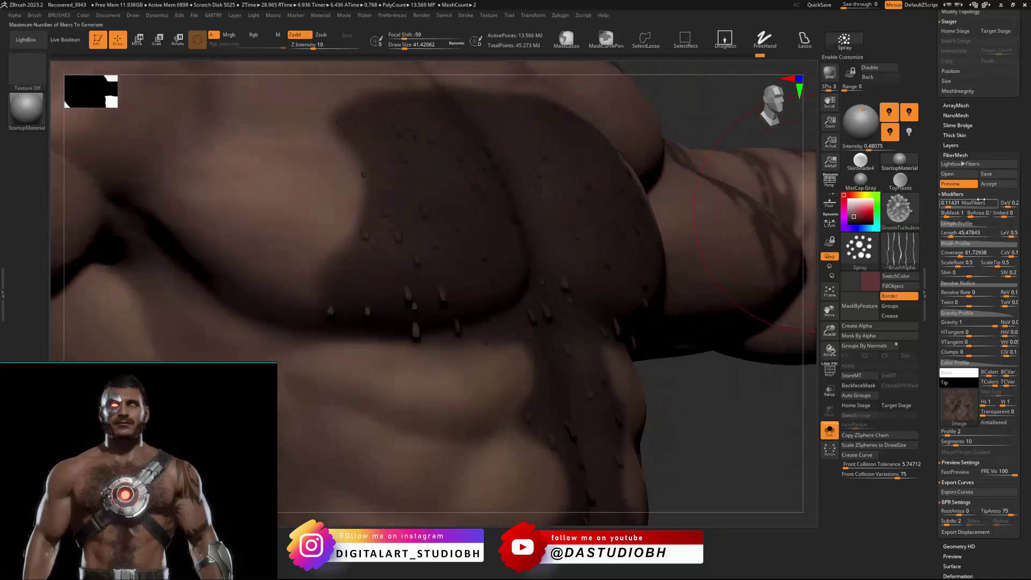
Step: Lengthen the chest fibers by setting the FiberMesh Length to 468.75863
left_click(951, 233)
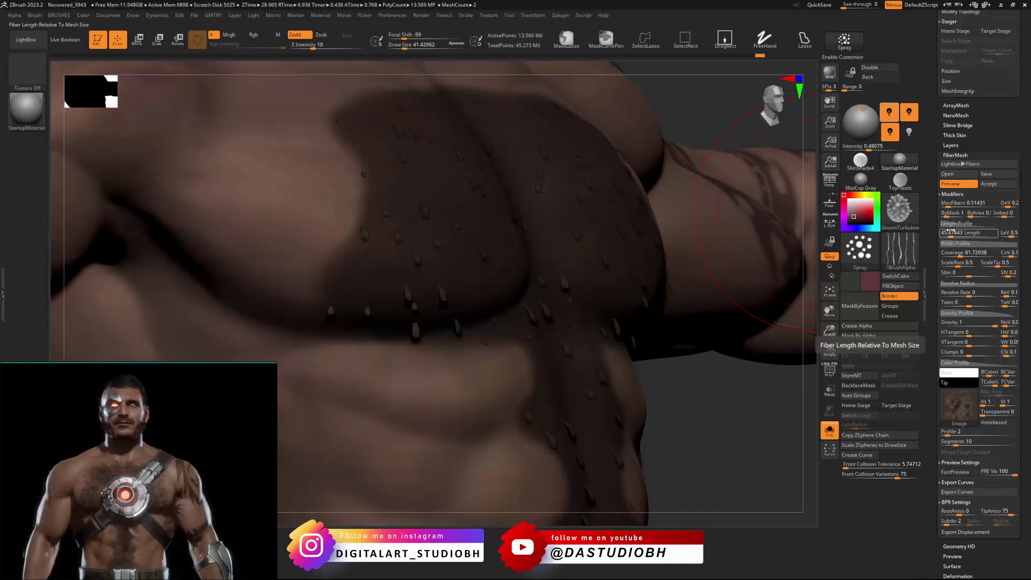
left_click(958, 253)
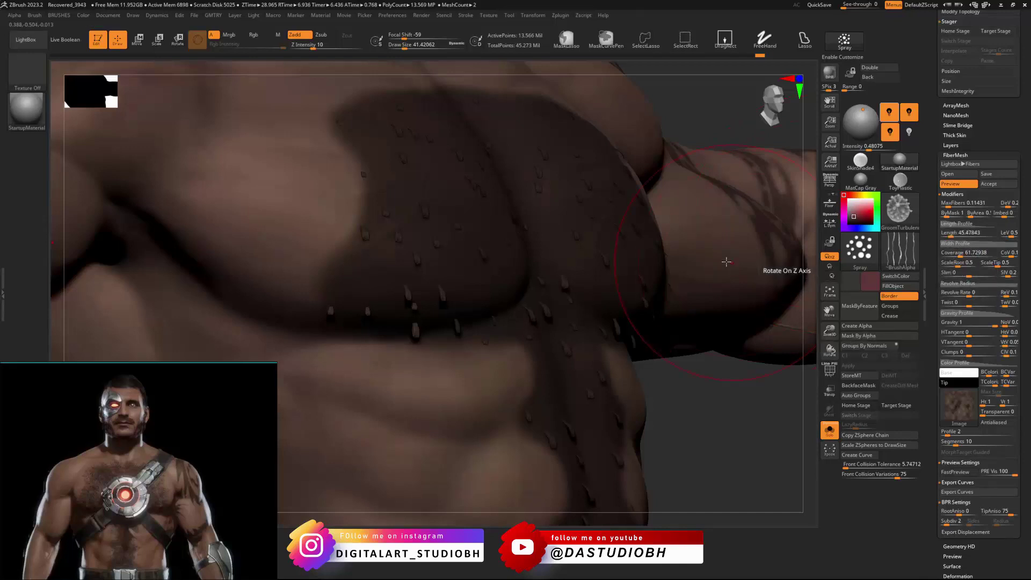
right_click_drag(727, 261, 693, 276)
right_click_drag(540, 285, 627, 223)
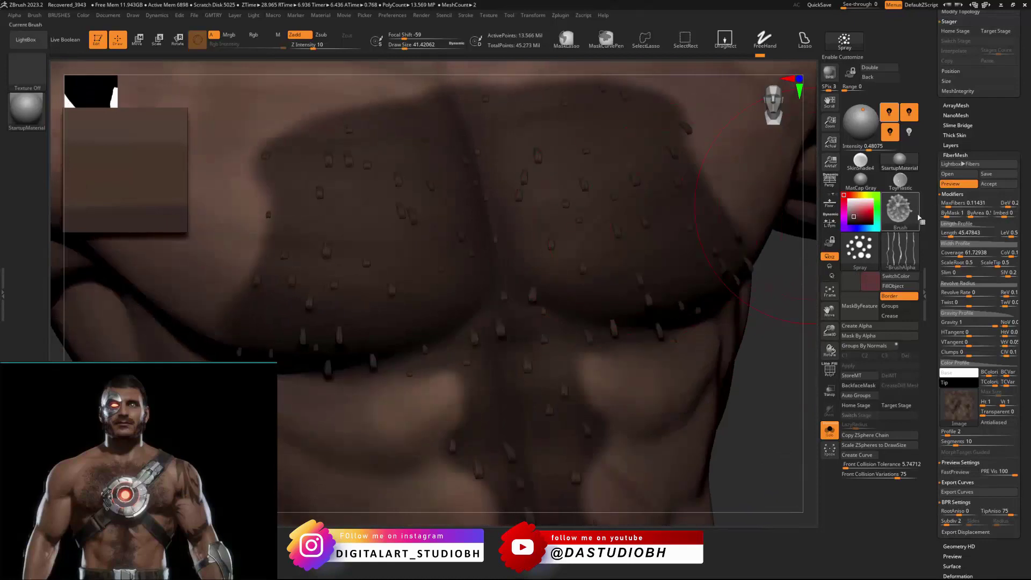
left_click(966, 234)
left_click_drag(953, 234, 969, 235)
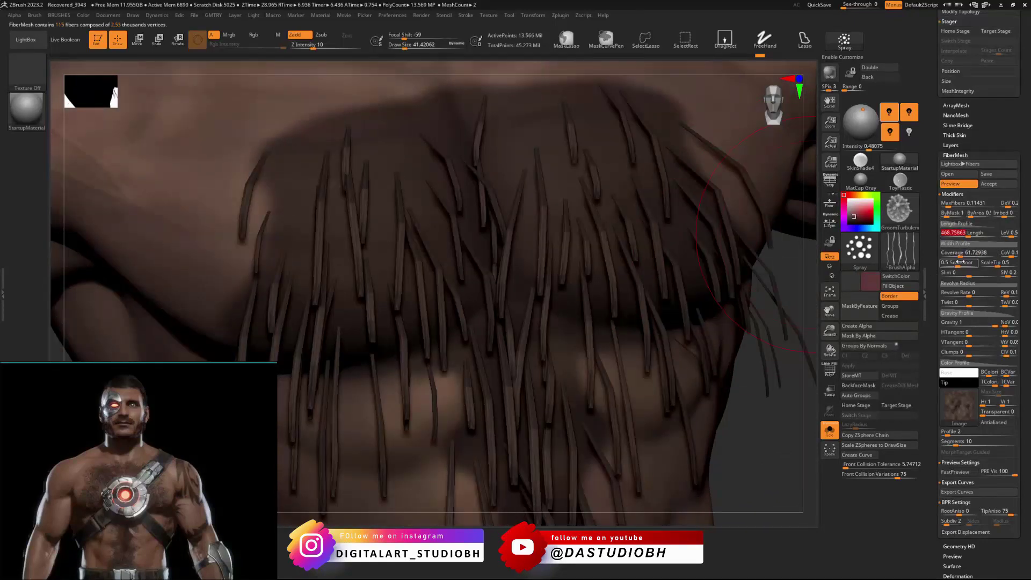
Step: Widen the chest fibers by setting the FiberMesh Coverage to 1136.48864
mouse_move(960, 254)
left_mouse_down()
mouse_move(949, 256)
mouse_move(980, 255)
left_mouse_up()
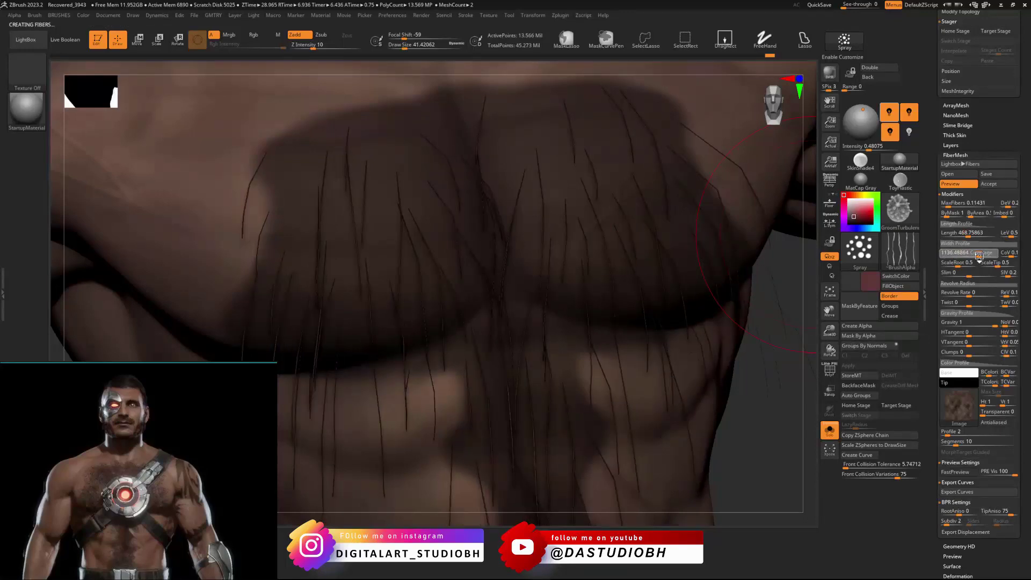
right_click_drag(693, 264, 608, 277, "ctrl")
right_click_drag(672, 240, 684, 253, "ctrl")
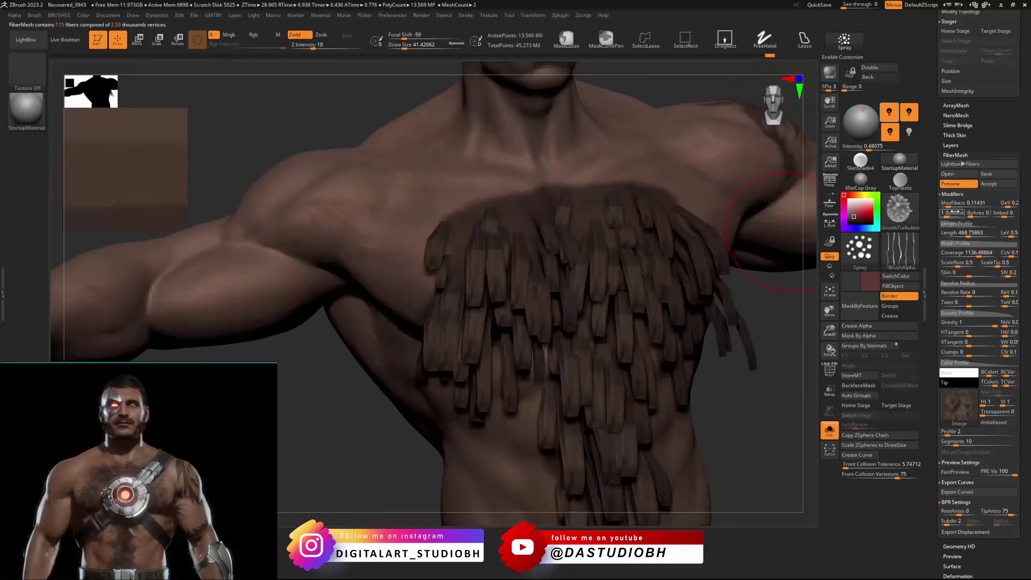
Step: Shorten and narrow the chest fibers by setting Length to 36.40813 and Coverage to 45.89397
left_click_drag(972, 235, 946, 235)
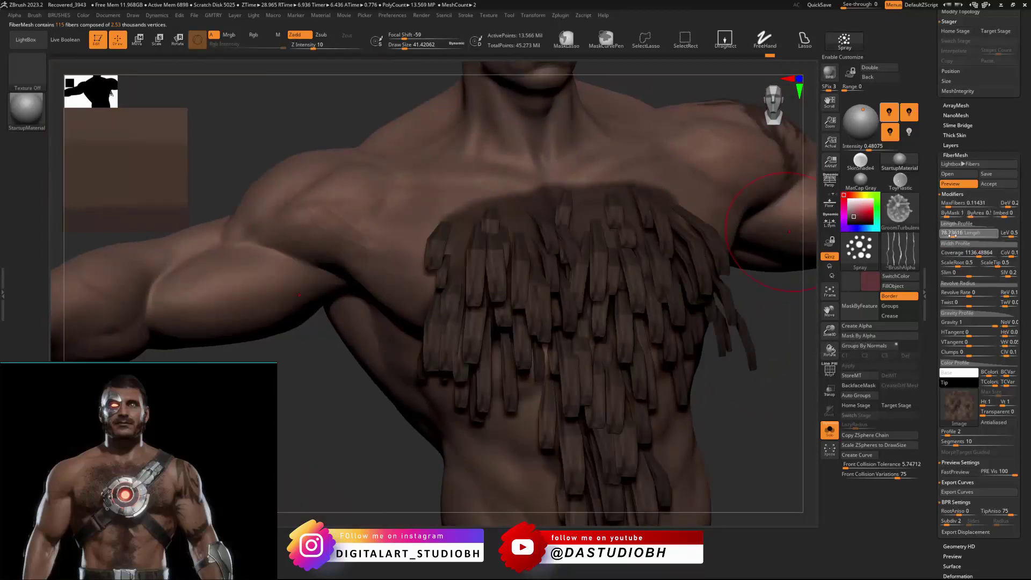
right_click_drag(640, 263, 703, 209, "ctrl")
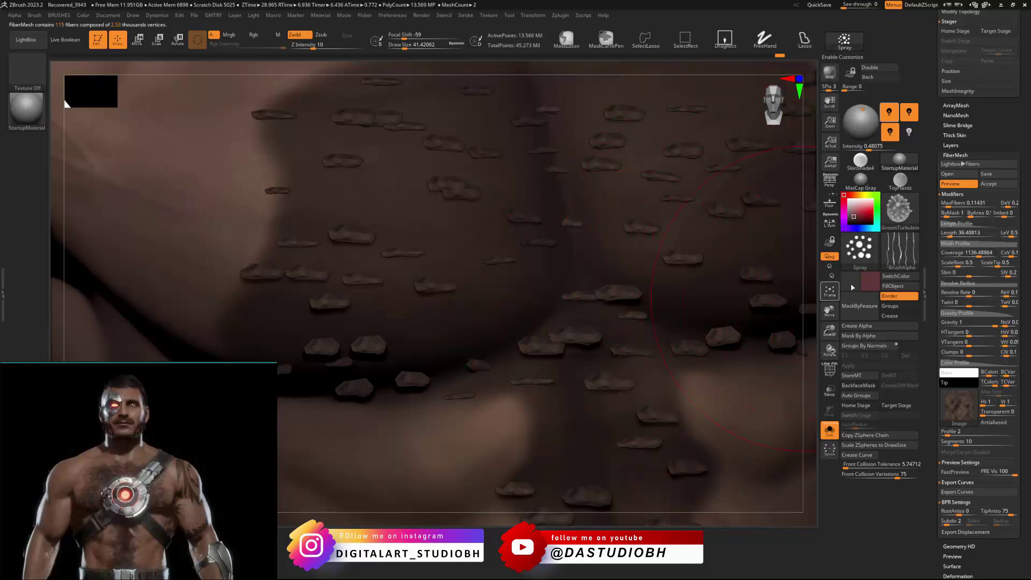
left_click_drag(980, 254, 953, 254)
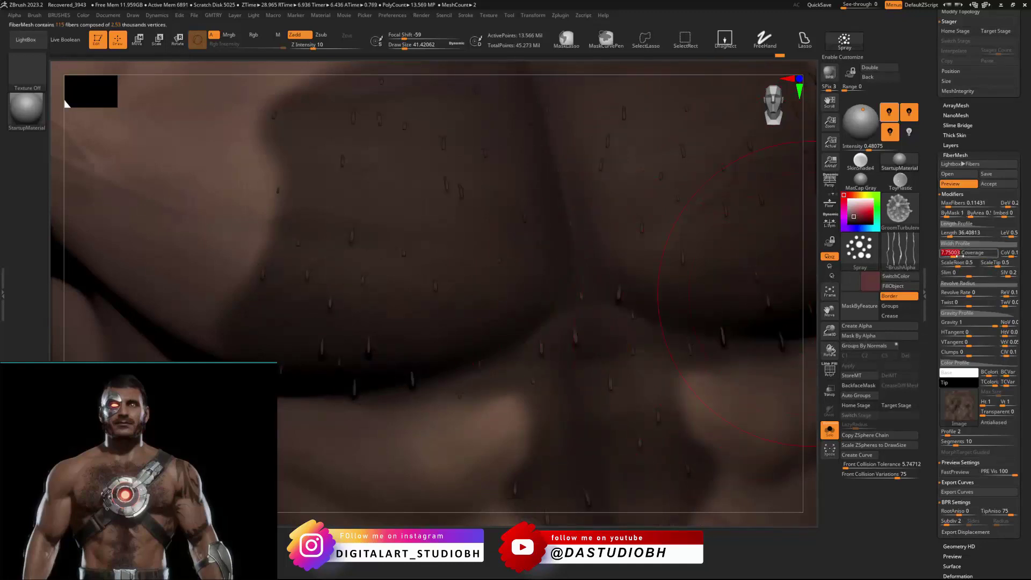
left_click_drag(955, 254, 960, 258)
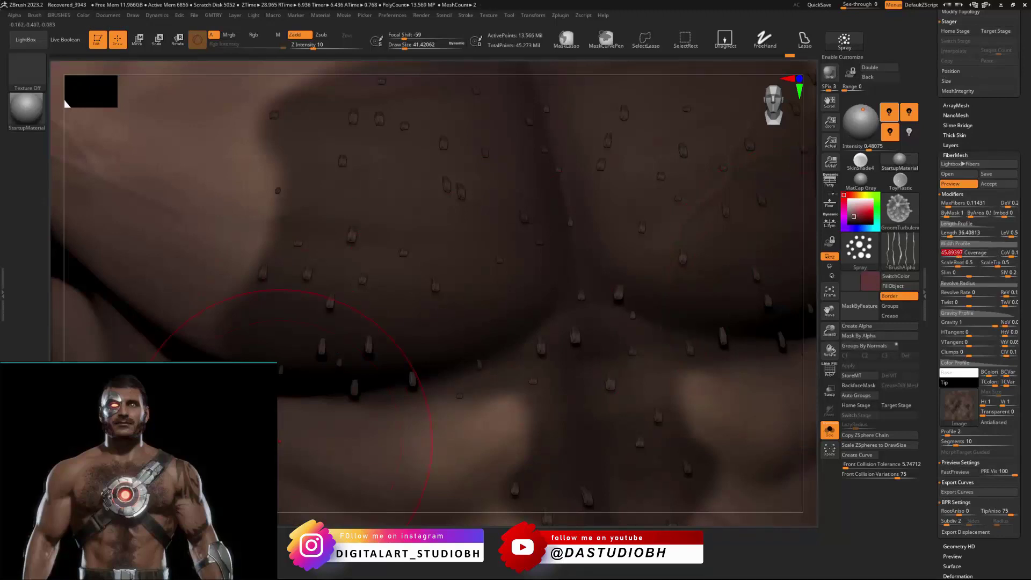
Step: Undo the fiber generation and turn the FiberMesh preview on again for the masked torso
key("ctrl+z")
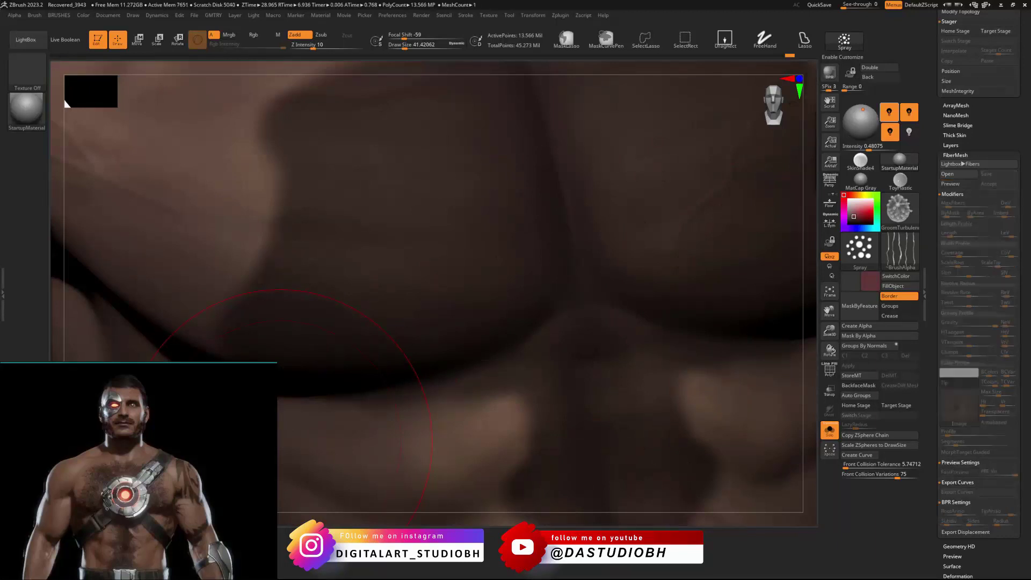
right_click_drag(462, 217, 347, 242, "ctrl")
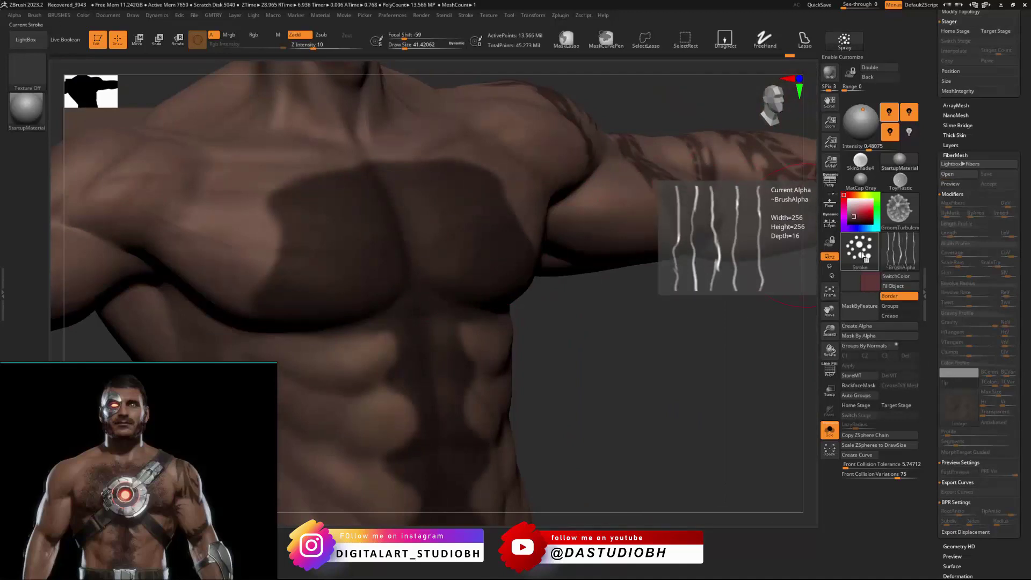
right_click_drag(544, 322, 578, 331, "alt")
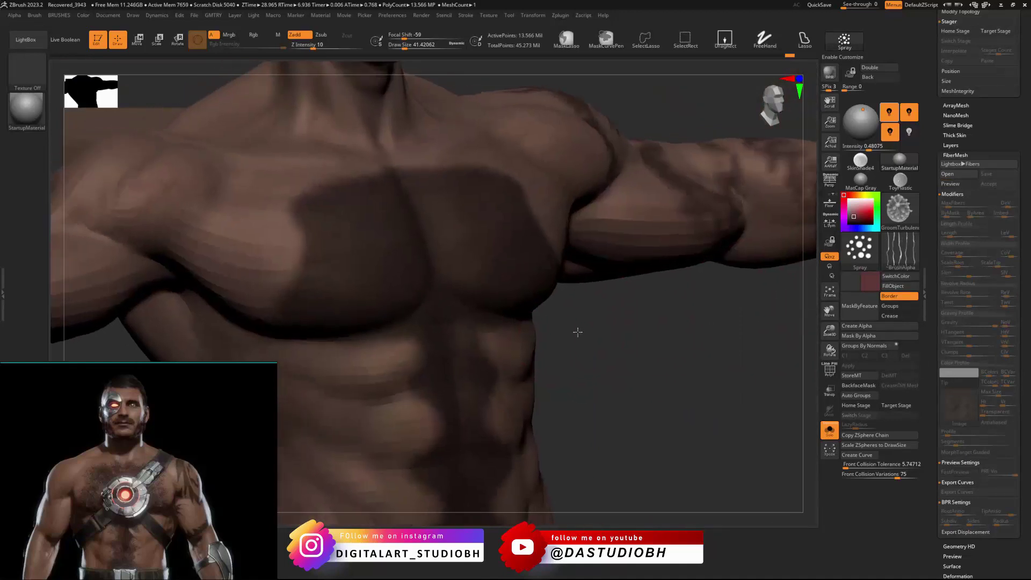
left_click(974, 185)
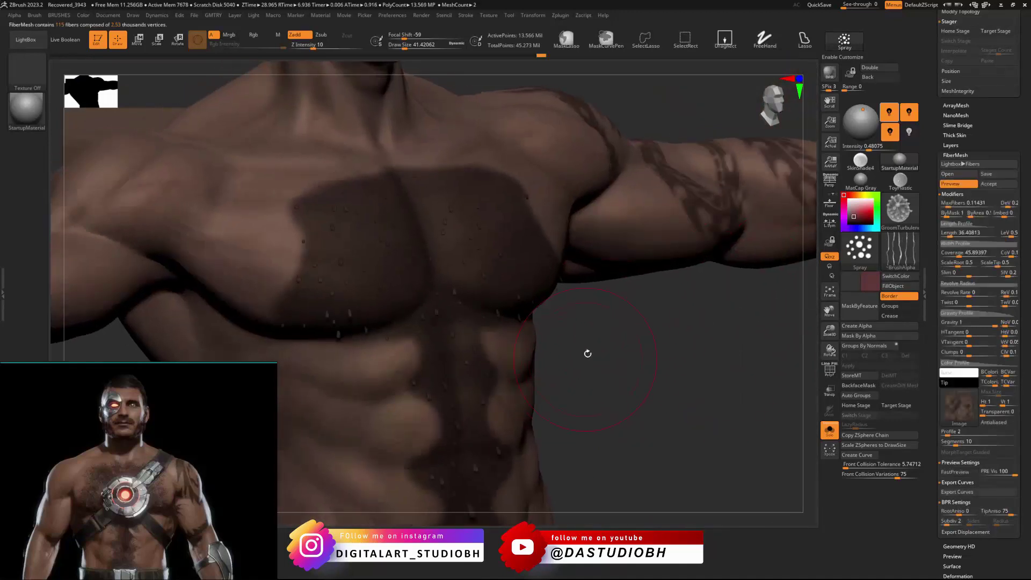
Step: Set the chest fibers' Coverage to 61.72938 after trying 274.66836
right_click_drag(588, 354, 631, 339)
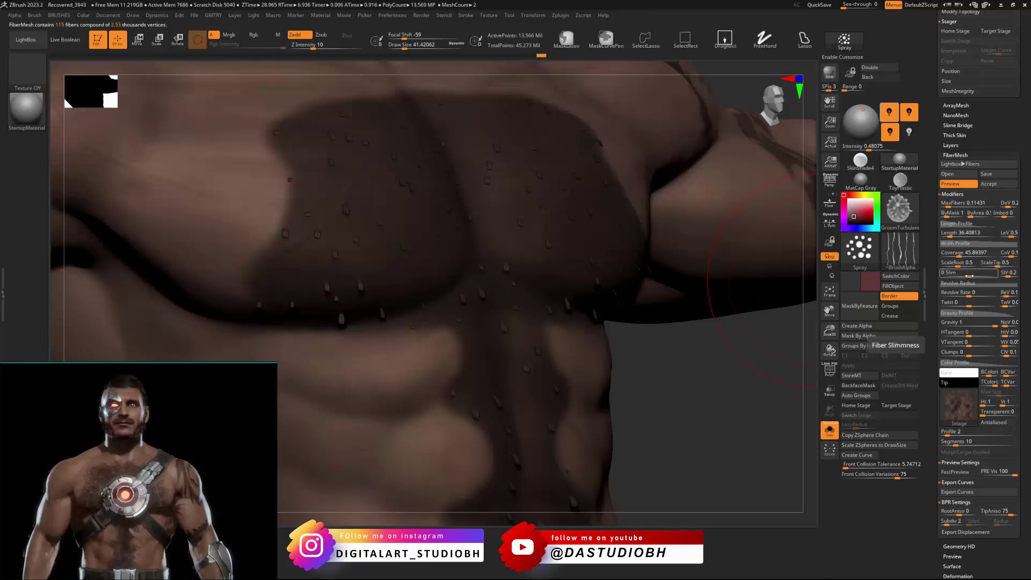
left_click_drag(958, 255, 967, 257)
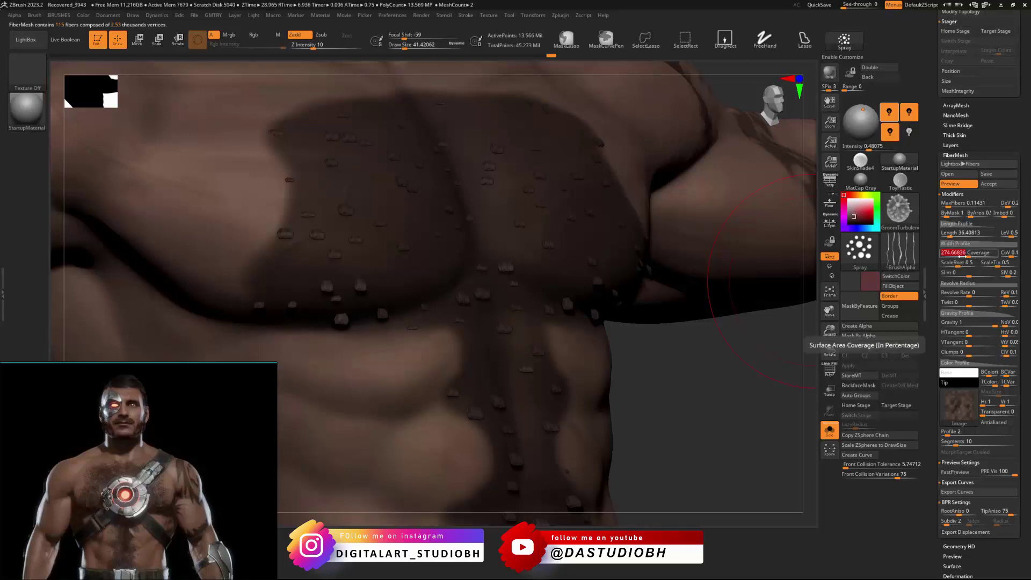
left_click(961, 257)
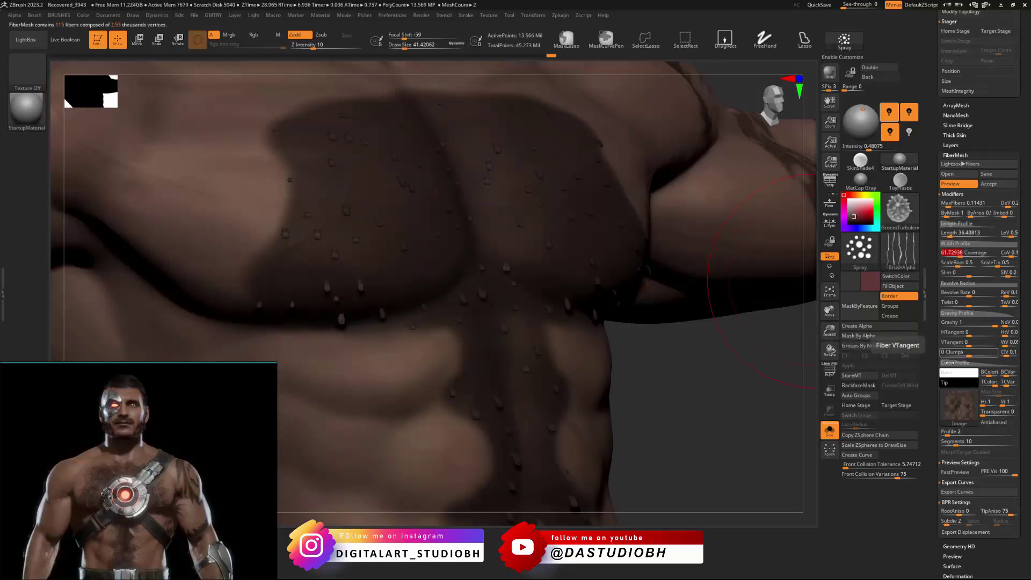
Step: Assign Texture 21 as the image that colors the FiberMesh fibers
scroll(945, 307, "down", 4)
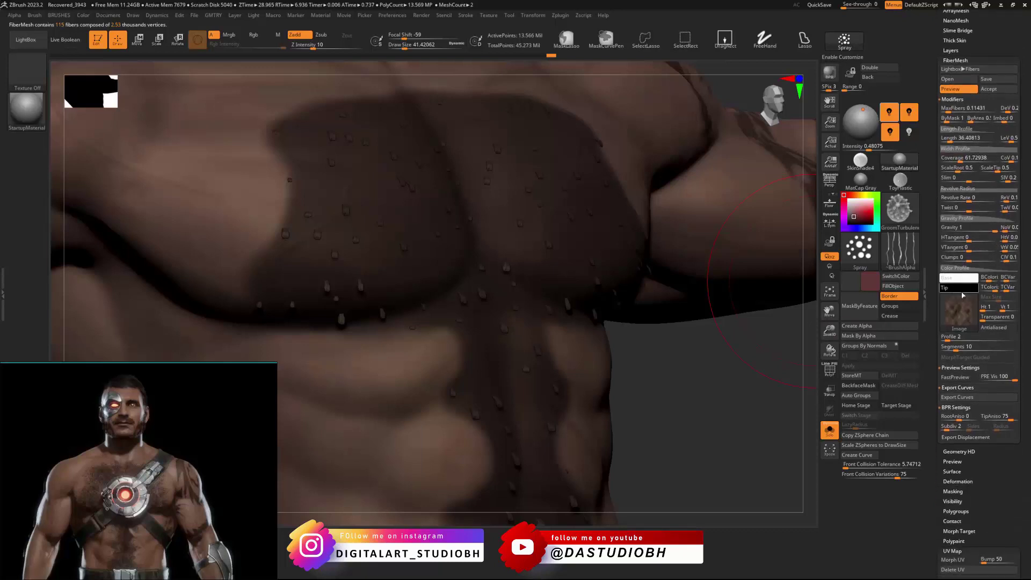
left_click(962, 311)
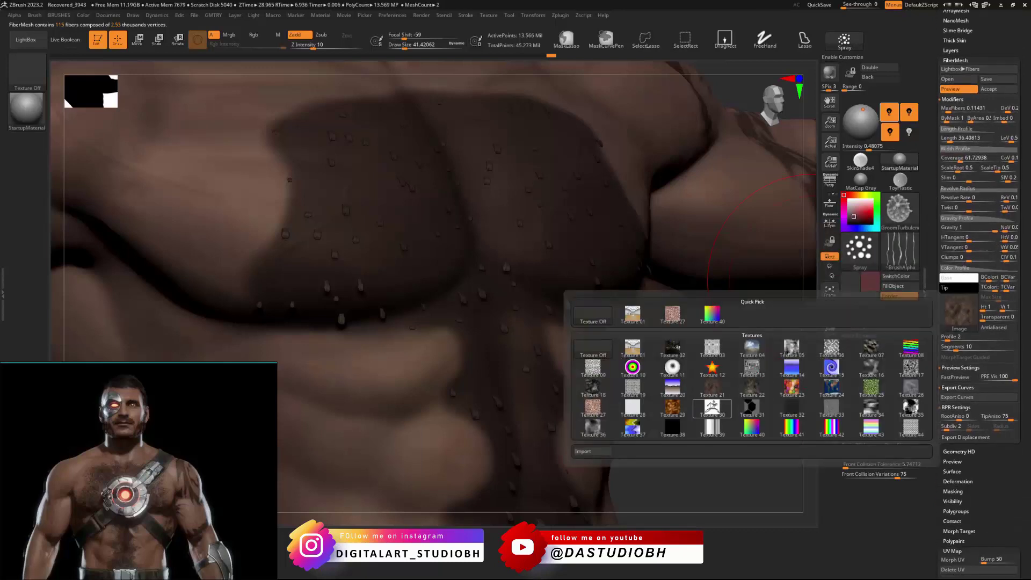
mouse_move(697, 411)
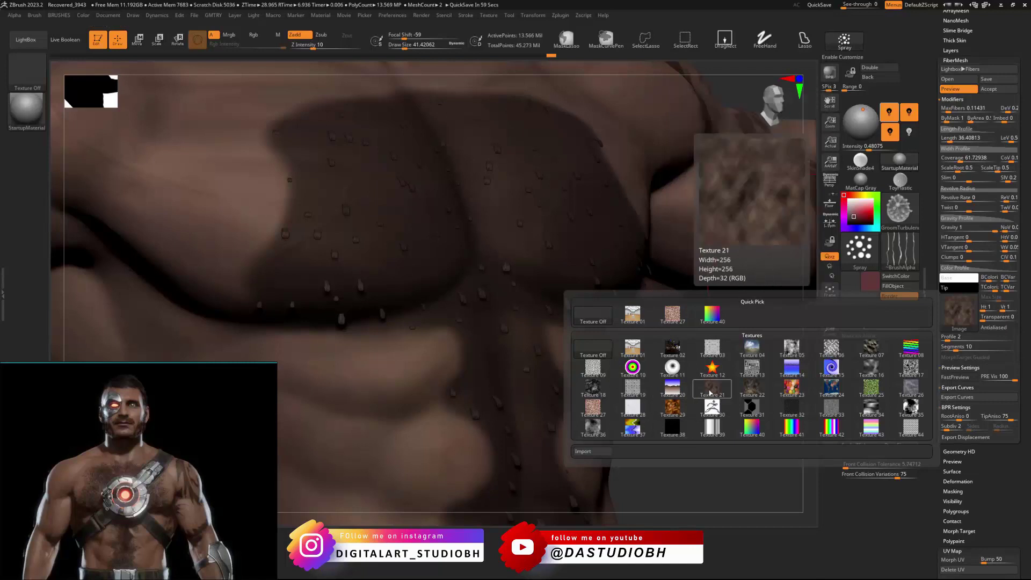
left_click(717, 390)
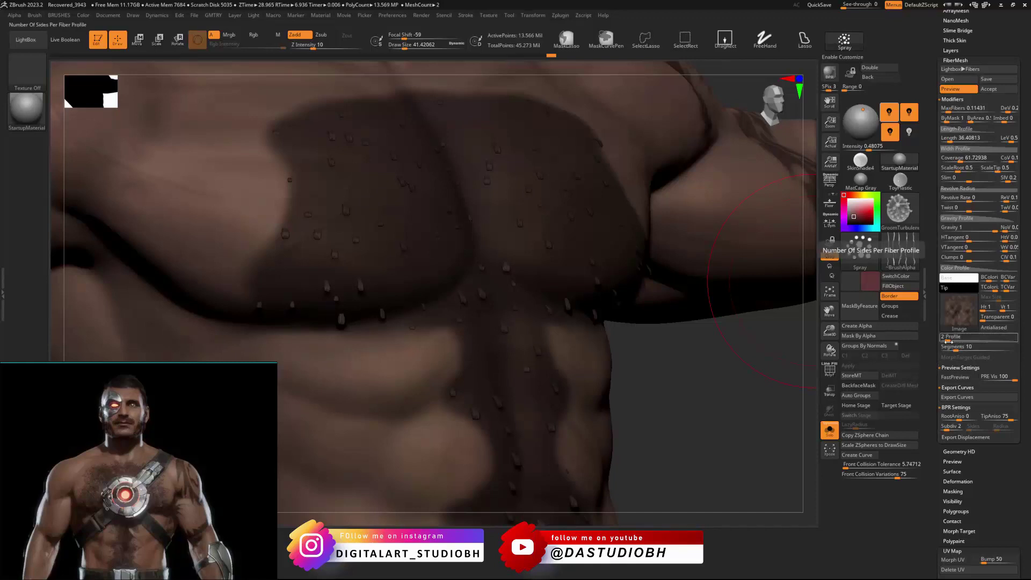
Step: Try a fiber Profile of 1 and restore it to 2 while checking the fibers up close
left_click_drag(948, 342, 934, 347)
scroll(555, 272, "up", 5)
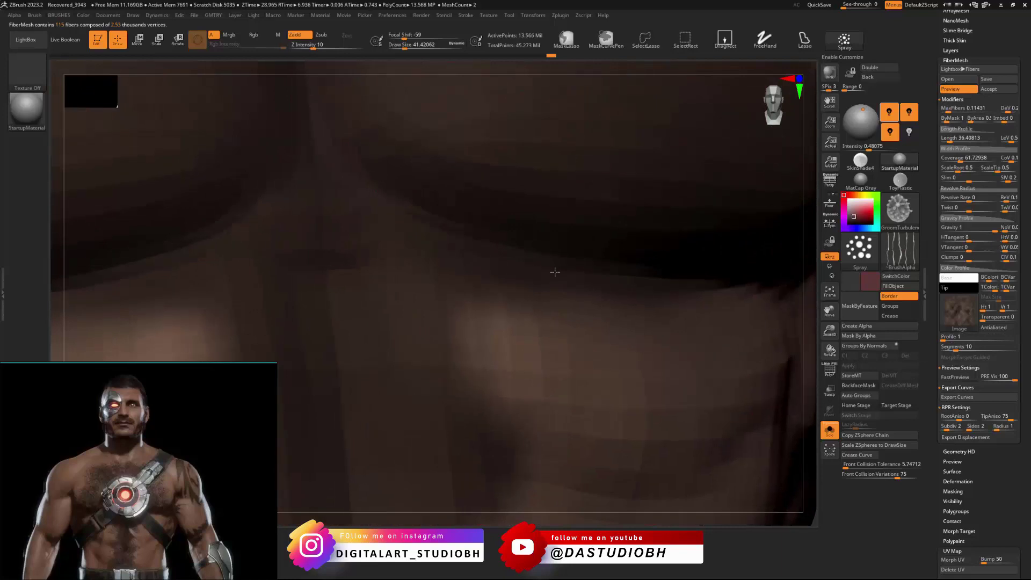
mouse_move(555, 272)
right_mouse_down()
mouse_move(665, 350)
mouse_move(656, 337)
mouse_move(665, 322)
right_mouse_up()
left_click_drag(946, 337, 947, 365)
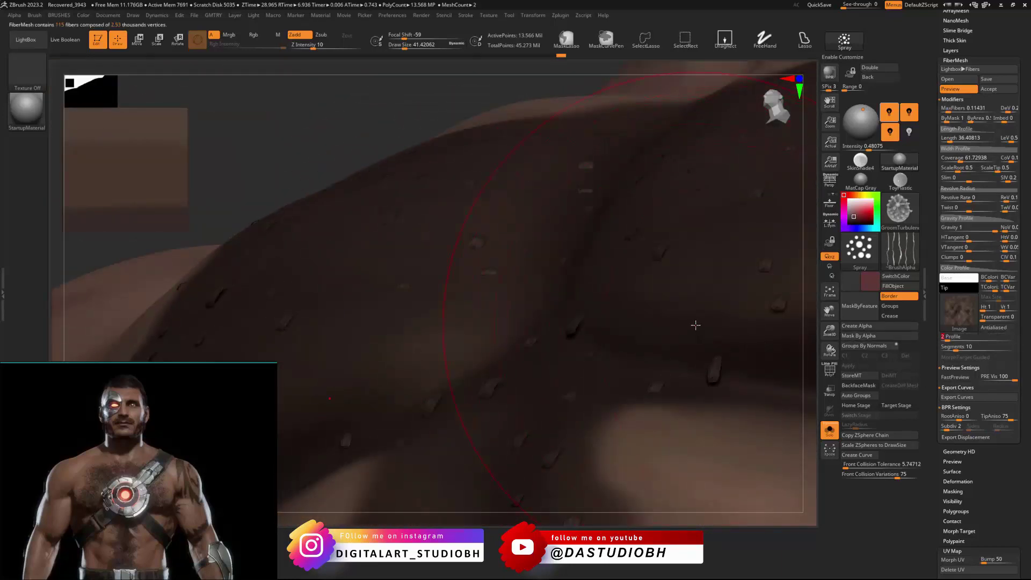
Step: Show the polyframe on the fibers and compare Profile 1 with Profile 2, ending at 2
mouse_move(695, 325)
right_mouse_down()
mouse_move(702, 308)
mouse_move(688, 310)
mouse_move(693, 332)
mouse_move(507, 339)
mouse_move(615, 304)
mouse_move(588, 321)
right_mouse_up()
key("shift")
key("shift+f")
key("shift+f")
key("shift+f")
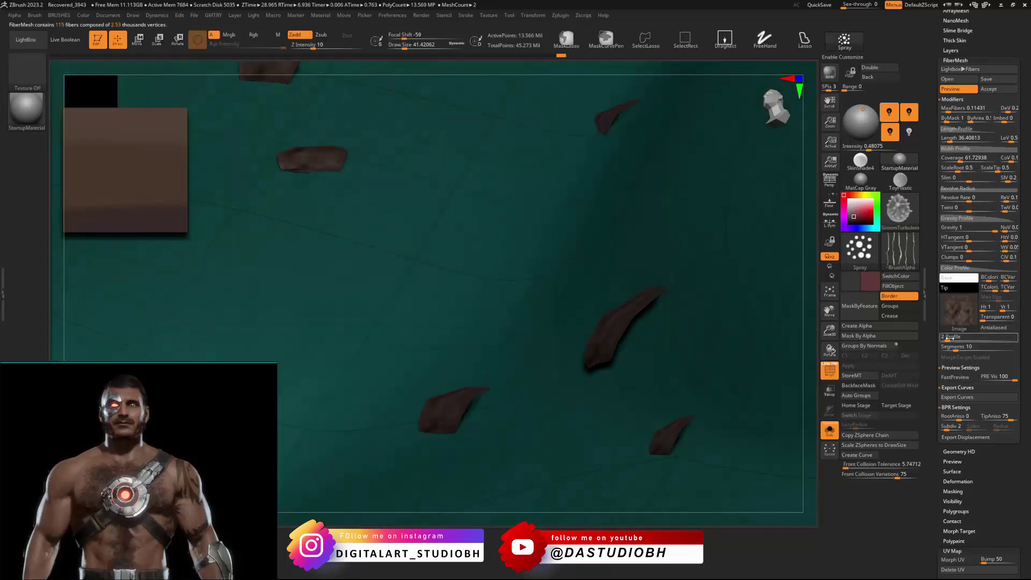
left_click(942, 338)
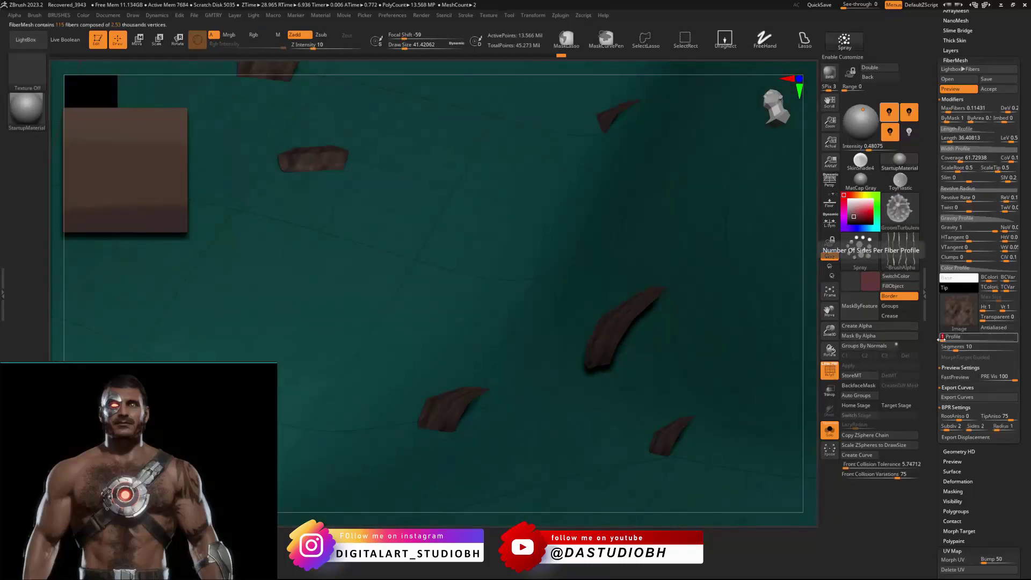
type("2")
key("Return")
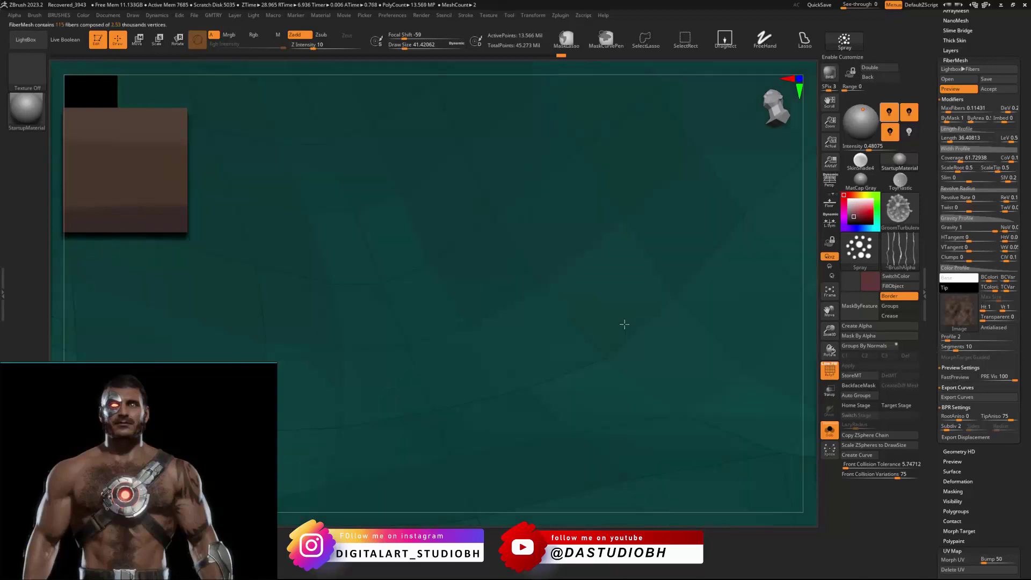
Step: Try fiber Profile values of 3 and 4, inspect the fiber shapes closely, and return the Profile to 2
left_click_drag(948, 340, 952, 340)
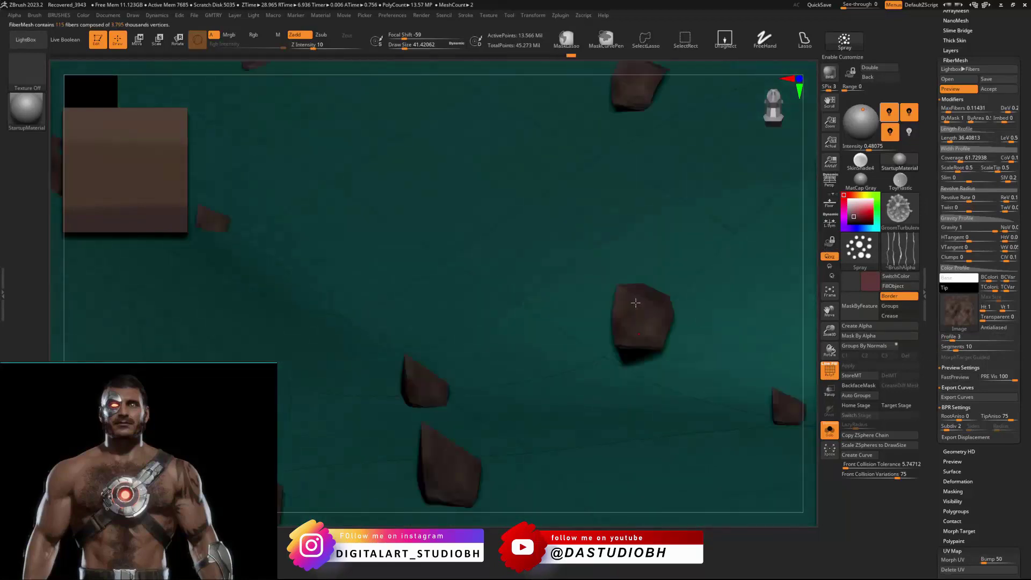
left_click(958, 338)
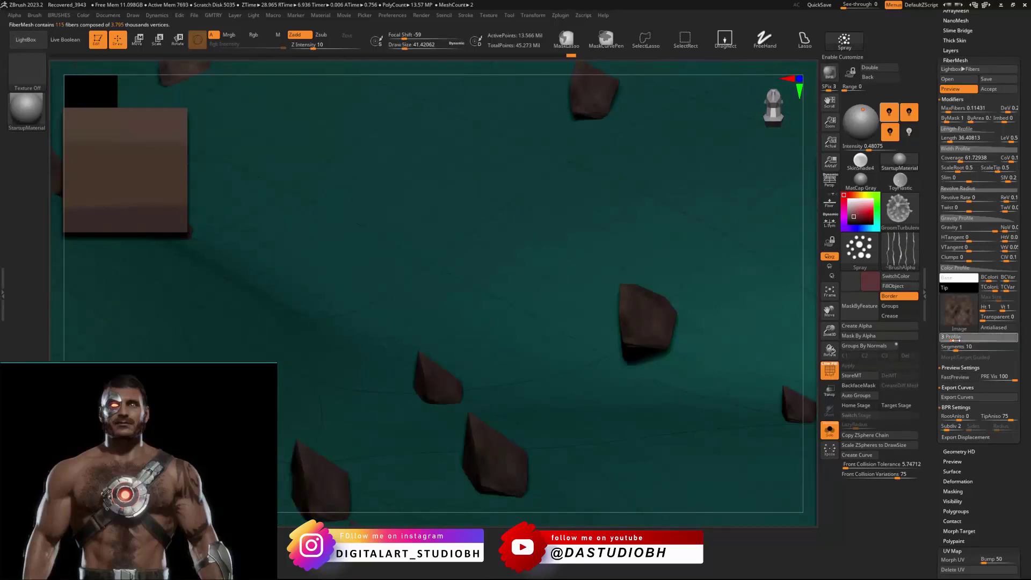
left_click_drag(679, 359, 597, 302)
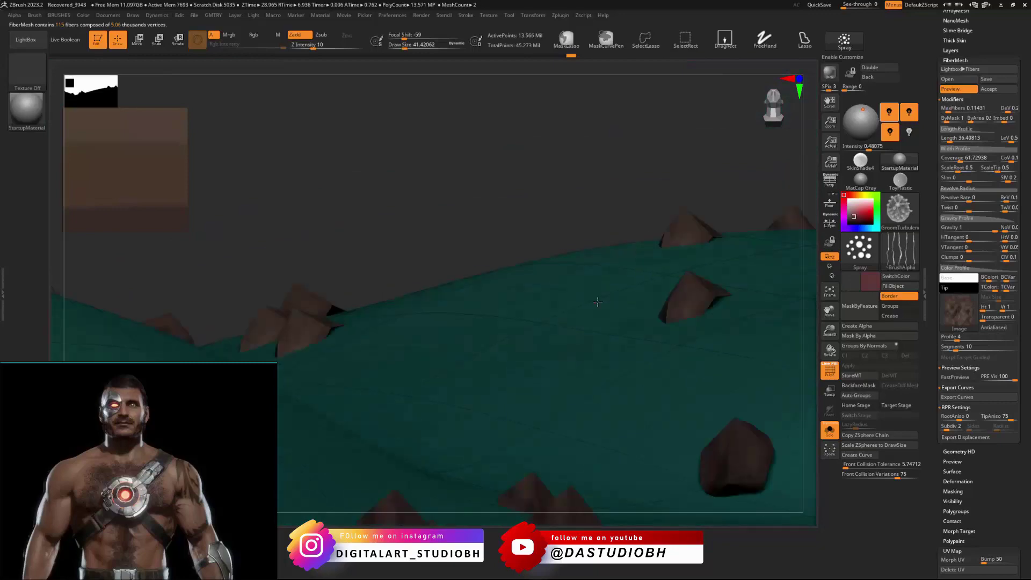
left_click_drag(676, 291, 714, 356)
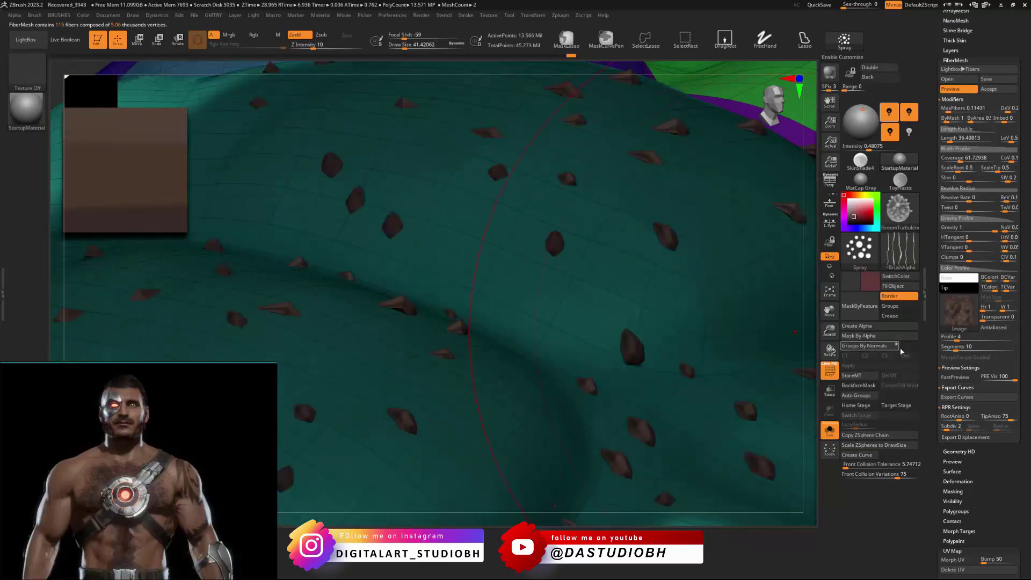
left_click_drag(960, 336, 943, 339)
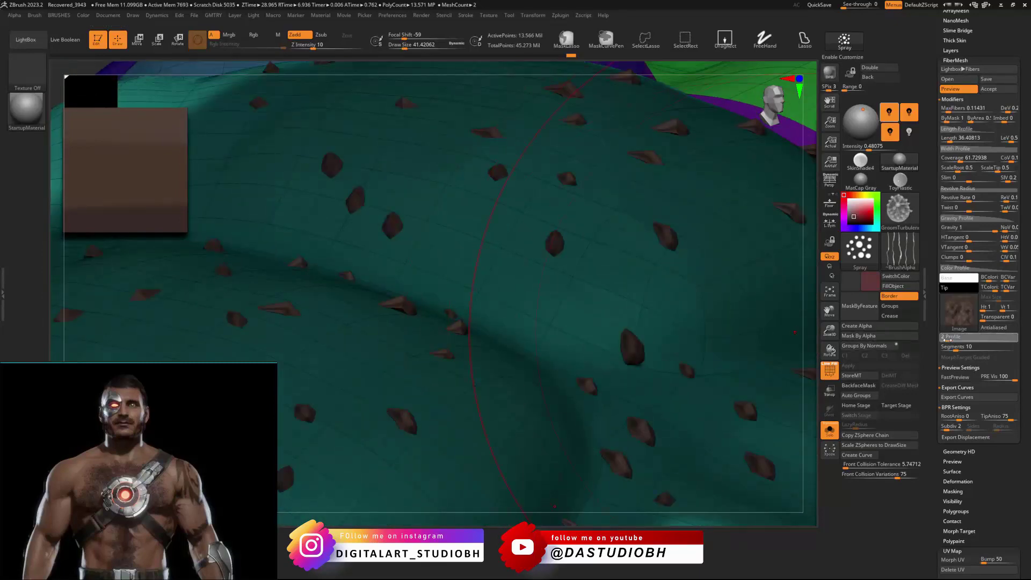
Step: Compare Profile 3 with Profile 2 across the whole chest and abdomen, finishing with Profile 2
right_click_drag(687, 249, 655, 300, "ctrl")
left_click(949, 341)
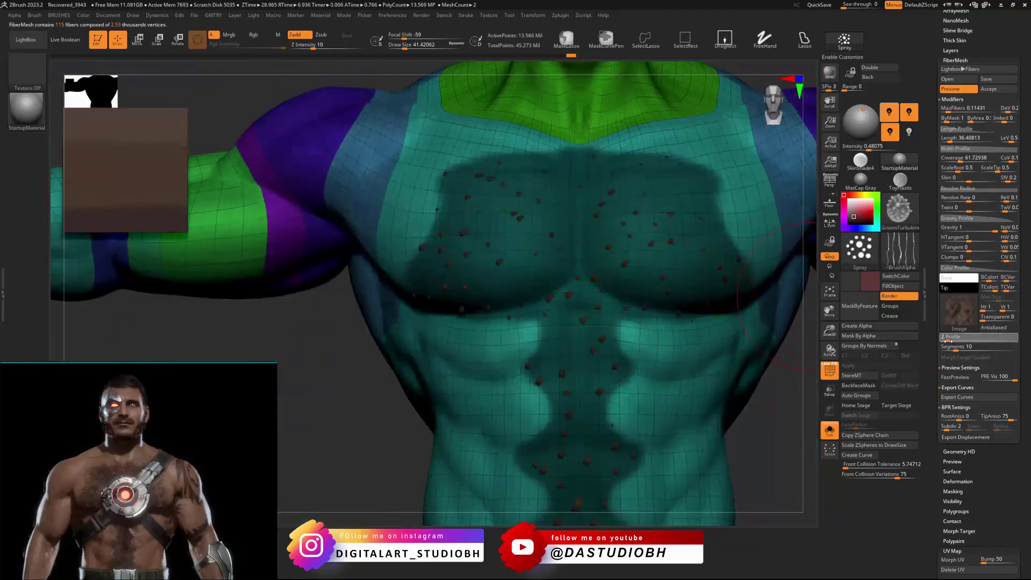
left_click_drag(950, 341, 947, 341)
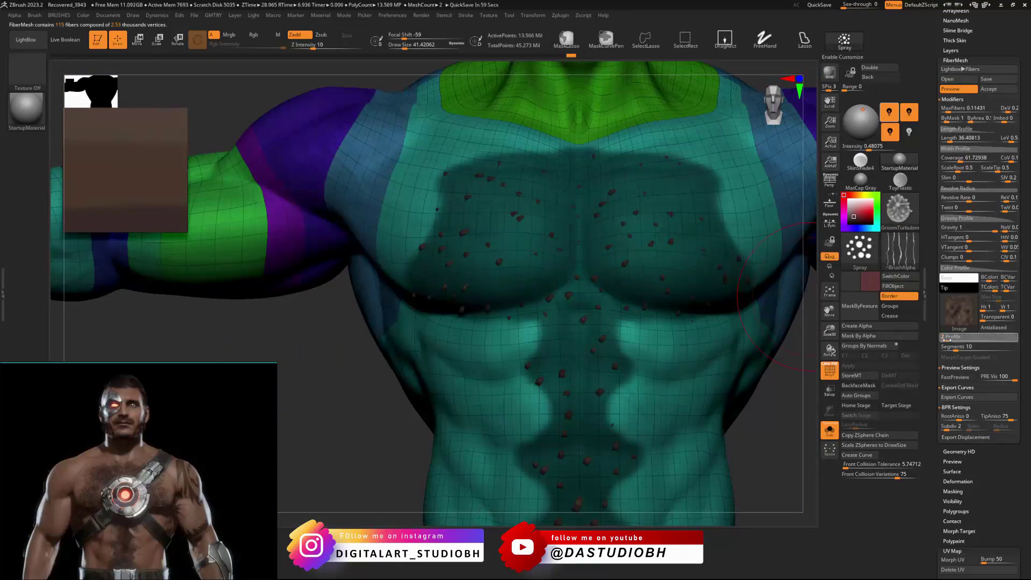
left_click_drag(946, 340, 948, 339)
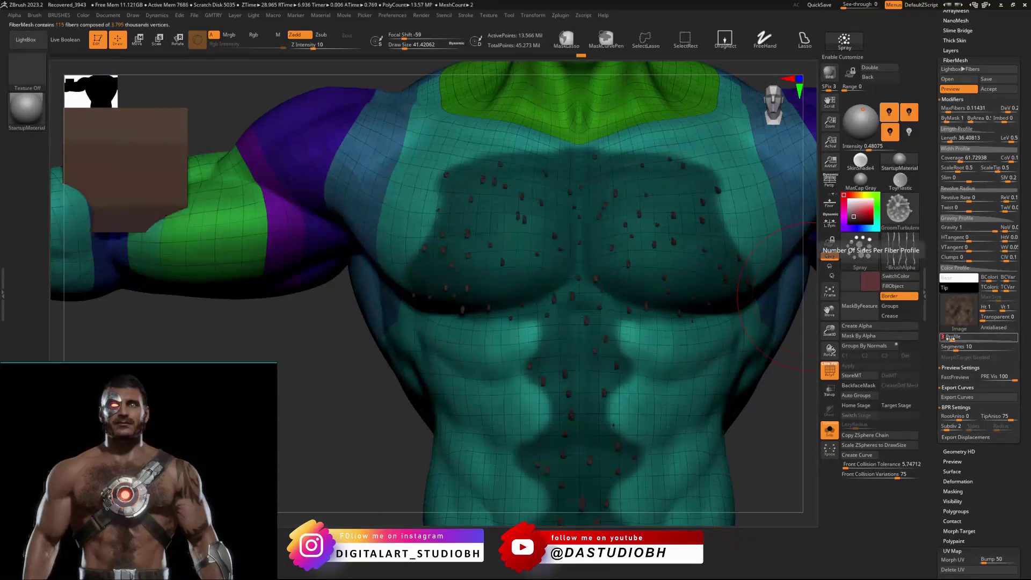
left_click_drag(947, 338, 705, 299)
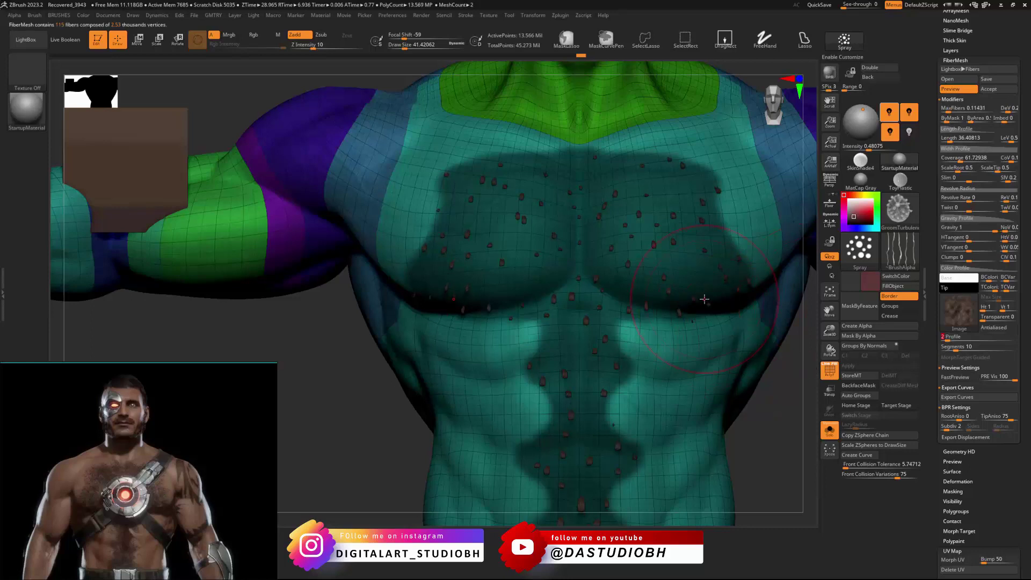
Step: Raise the fiber count by setting MaxFibers to 4.16123, using FastPreview while adjusting it
left_click(956, 377)
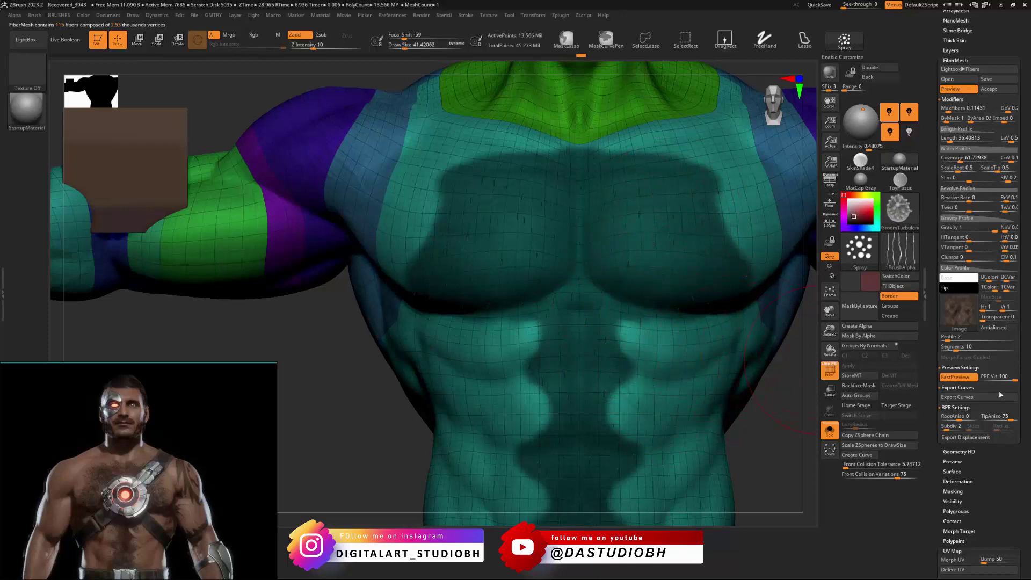
left_click(946, 109)
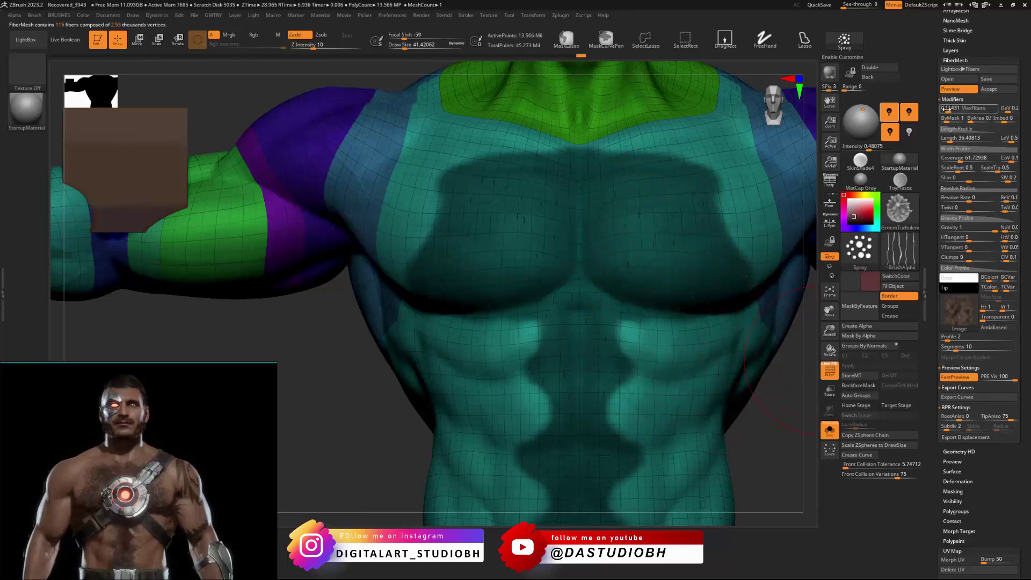
left_click_drag(946, 109, 951, 109)
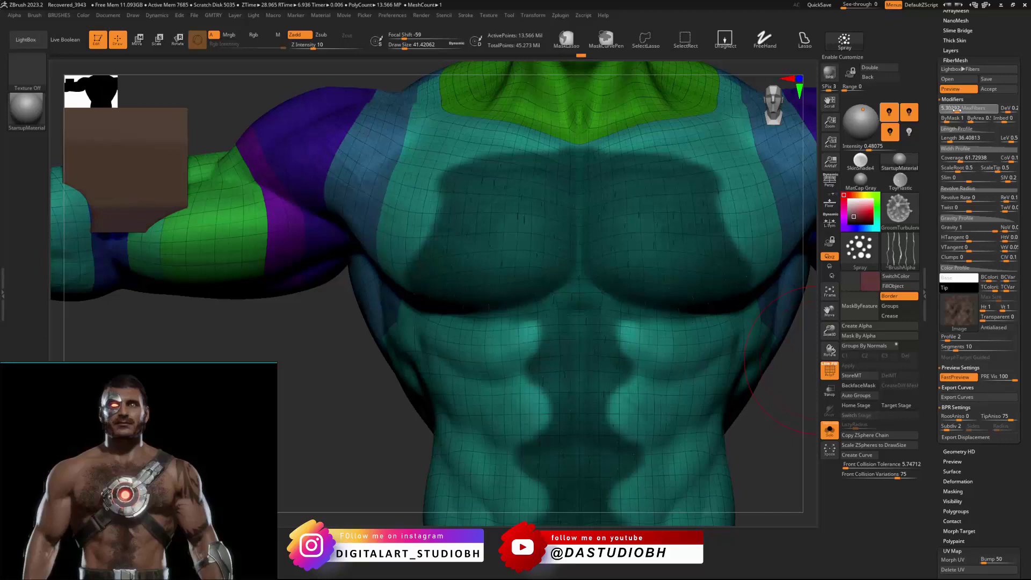
left_click_drag(951, 109, 952, 109)
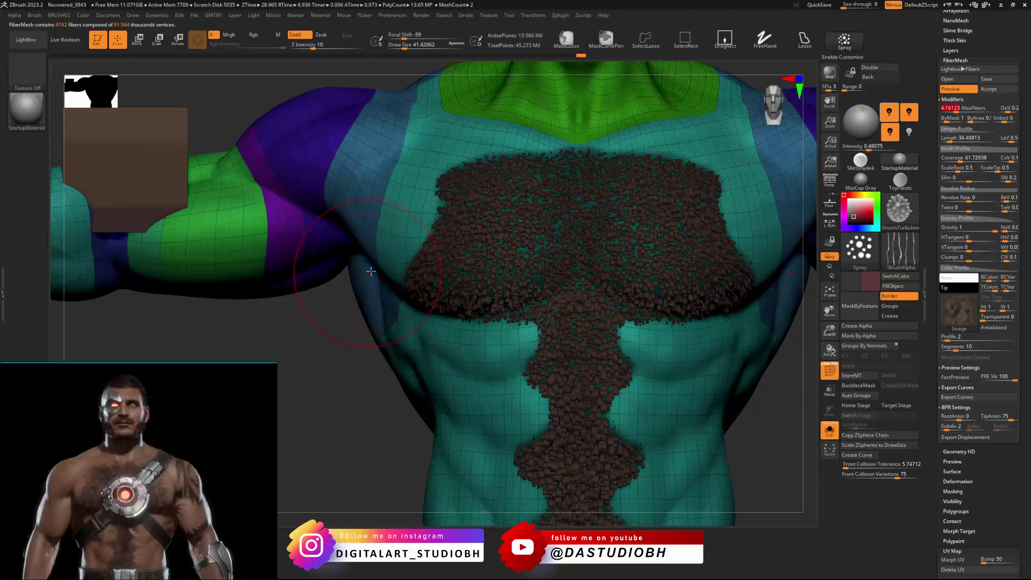
Step: Choose the GroomTurbulence brush for grooming the fibers
key("b")
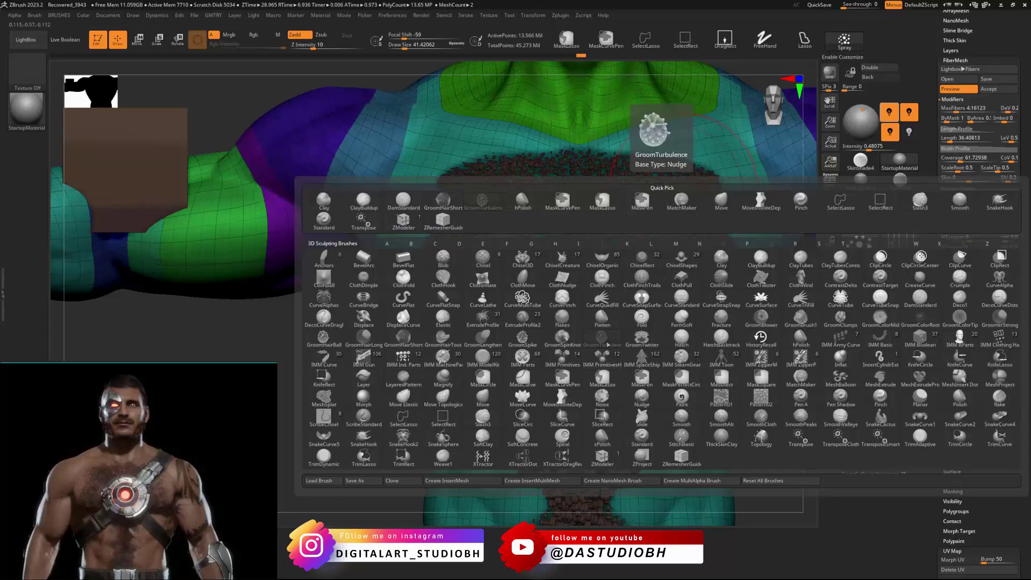
left_click(607, 345)
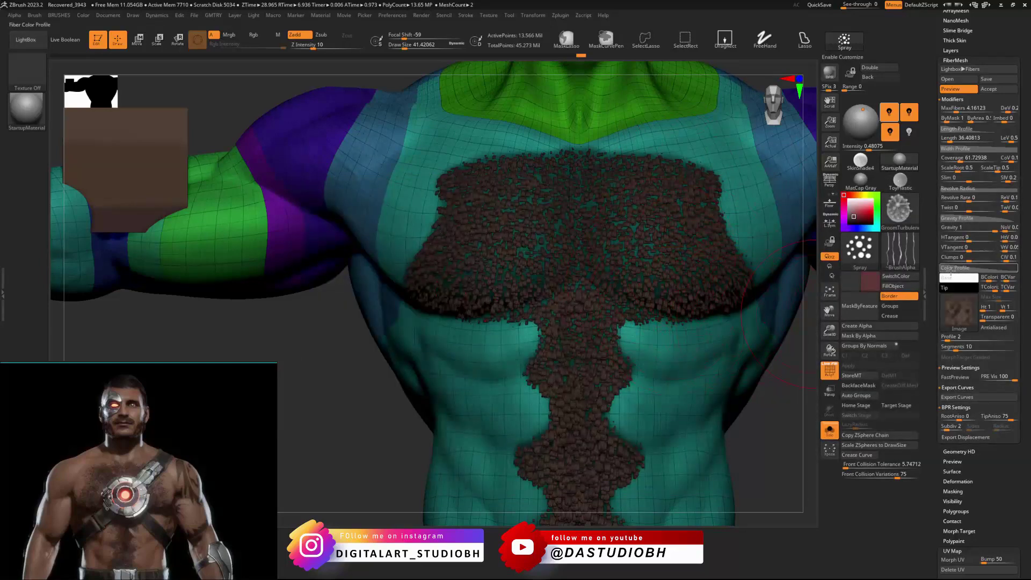
Step: Turn off the FiberMesh preview and hide the polyframe with the whole body framed
left_click(951, 89)
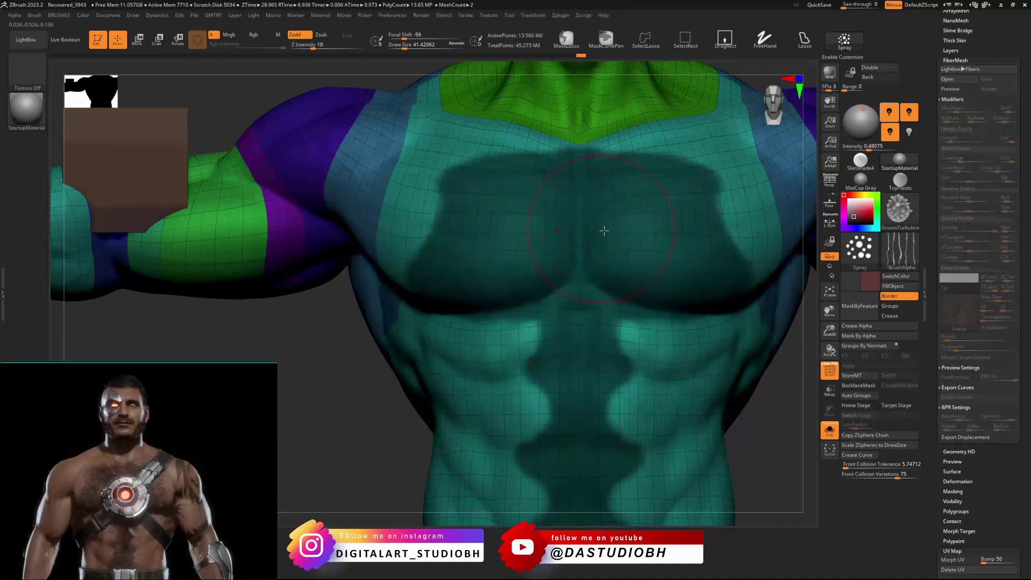
key("f")
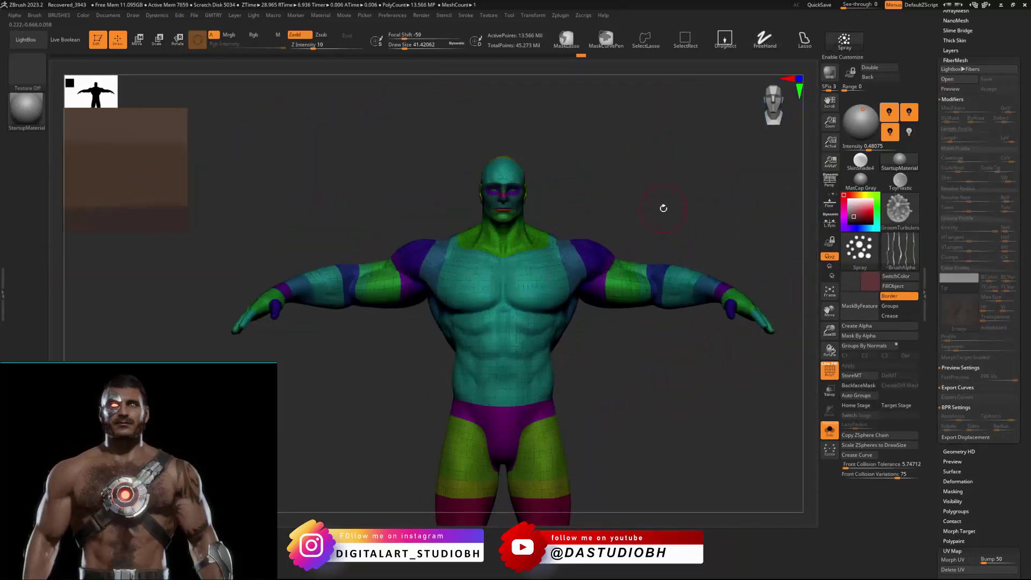
key("shift+f")
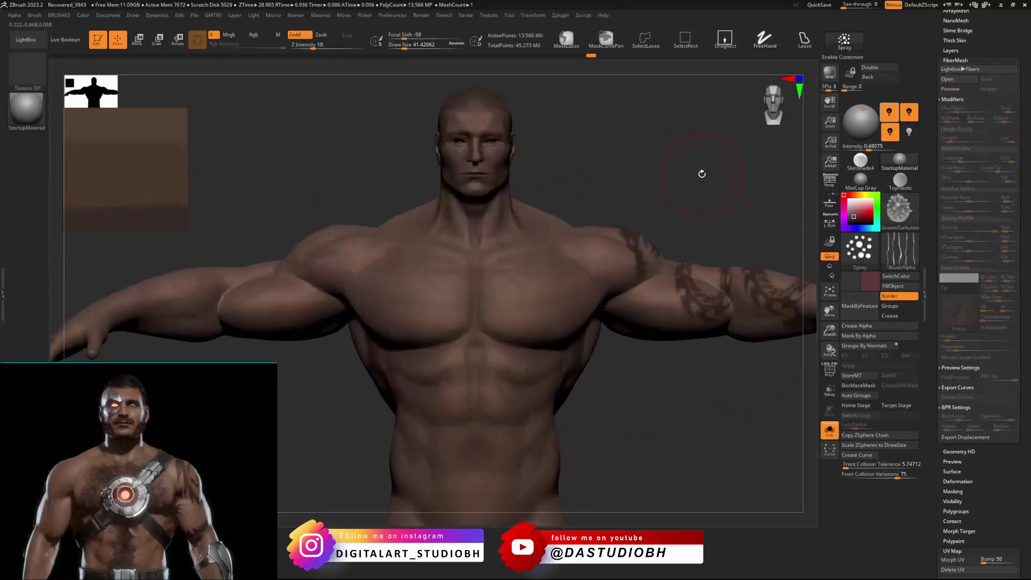
Step: Expand the Masking options for Mask By Depth and Mask By AO and face the body frontally
left_click_drag(702, 174, 802, 245)
left_click_drag(924, 422, 935, 168)
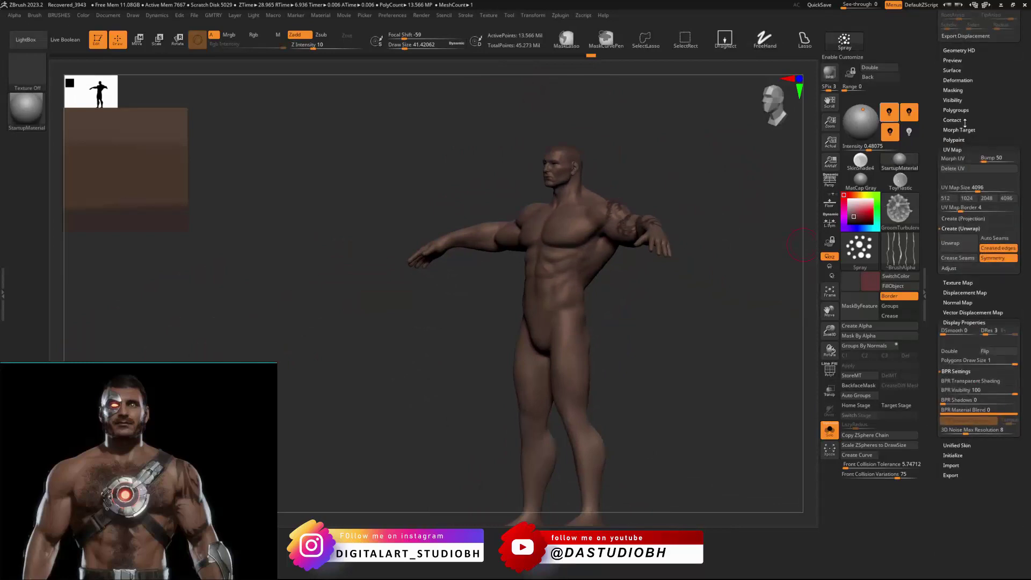
left_click(954, 90)
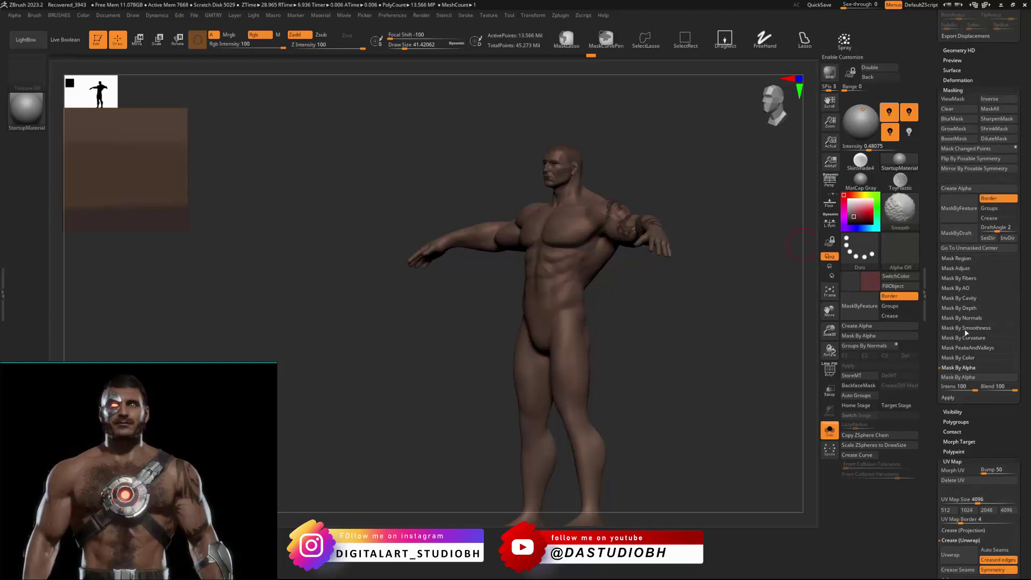
left_click(965, 308)
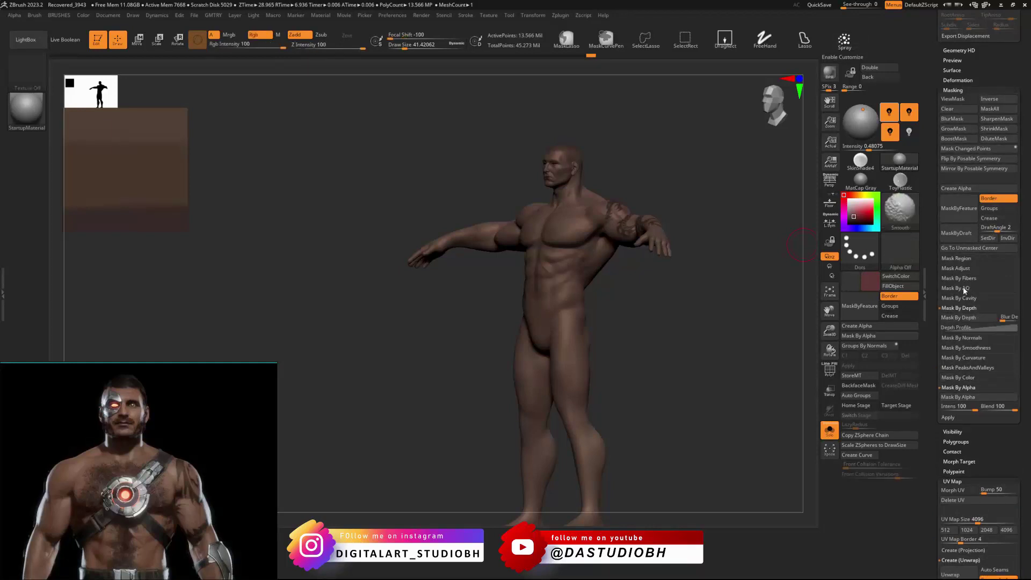
left_click(962, 287)
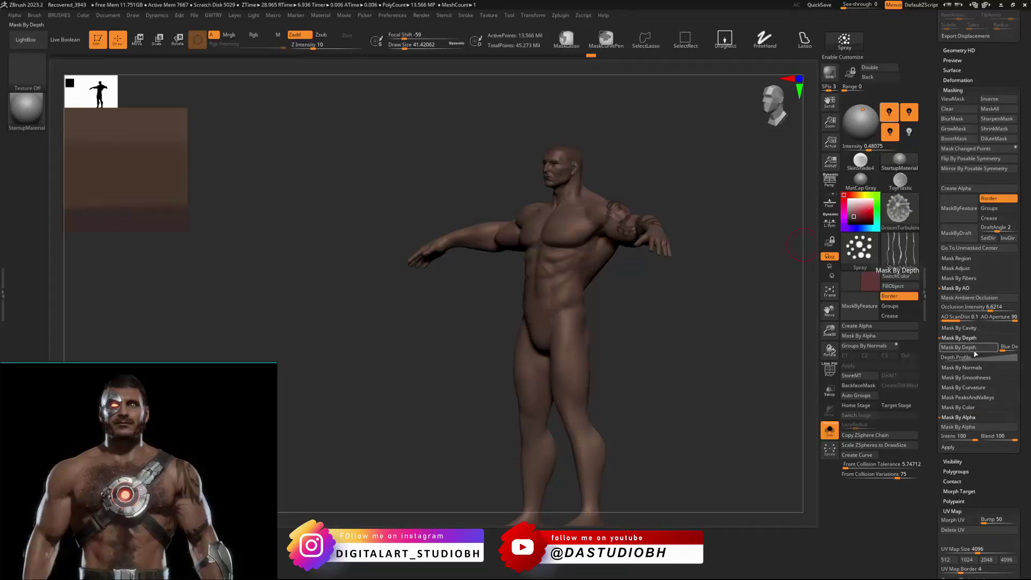
left_click_drag(647, 187, 706, 198, "shift")
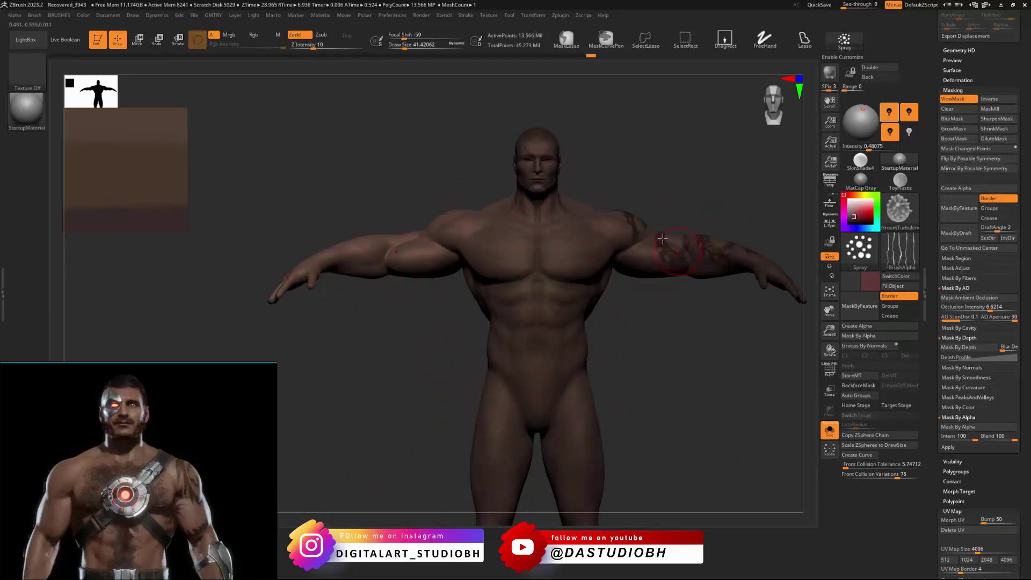
Step: Apply Mask By Depth to the body from the front and again from below the feet
left_click_drag(651, 302, 720, 172)
left_click(941, 350)
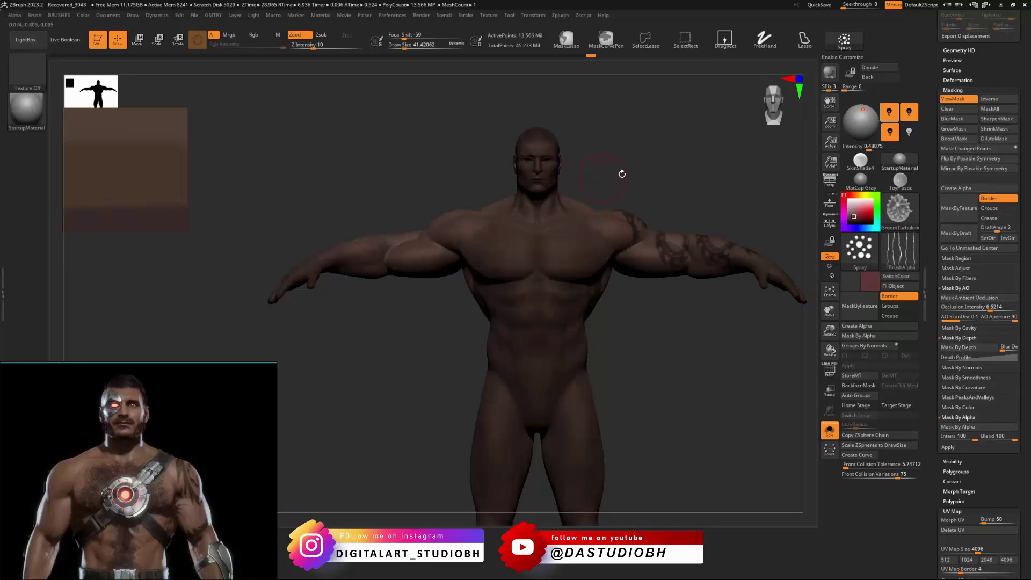
left_click_drag(622, 175, 664, 116)
left_click_drag(682, 156, 711, 253)
left_click(958, 348)
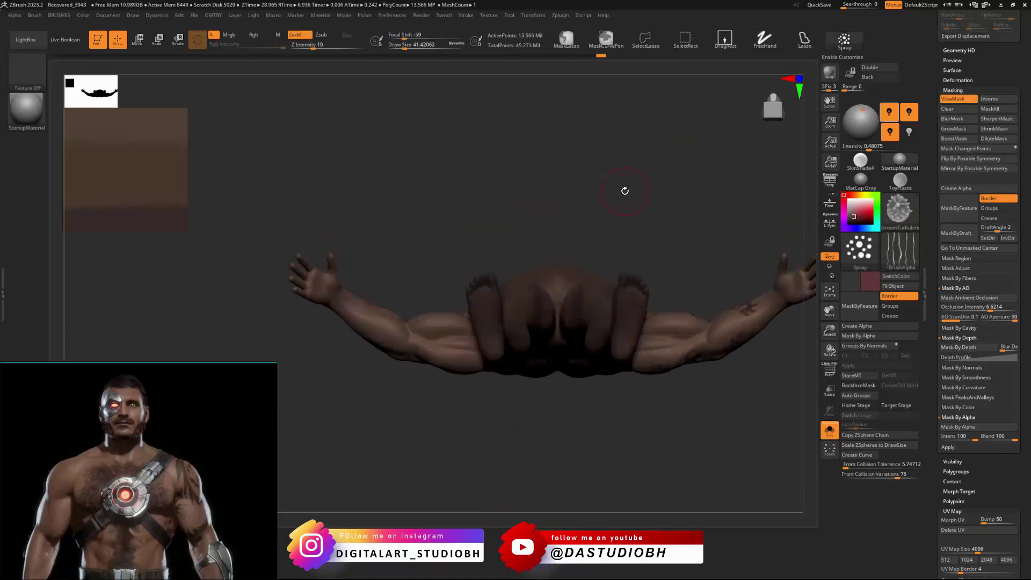
Step: Clear the depth mask from the whole body
mouse_move(622, 191)
left_mouse_down()
mouse_move(637, 230)
mouse_move(637, 296)
left_mouse_up()
mouse_move(721, 249)
left_mouse_down()
mouse_move(723, 161)
mouse_move(714, 235)
mouse_move(687, 190)
mouse_move(723, 207)
mouse_move(699, 196)
mouse_move(727, 163)
mouse_move(746, 224)
mouse_move(726, 214)
mouse_move(726, 309)
mouse_move(730, 279)
mouse_move(734, 315)
mouse_move(464, 315)
mouse_move(594, 382)
mouse_move(617, 300)
mouse_move(659, 337)
mouse_move(591, 352)
mouse_move(654, 306)
mouse_move(651, 267)
mouse_move(684, 341)
mouse_move(665, 283)
left_mouse_up()
left_click(719, 156, "ctrl")
mouse_move(679, 196)
left_mouse_down()
mouse_move(674, 253)
mouse_move(684, 132)
mouse_move(704, 145)
mouse_move(683, 150)
mouse_move(727, 156)
mouse_move(657, 246)
left_mouse_up()
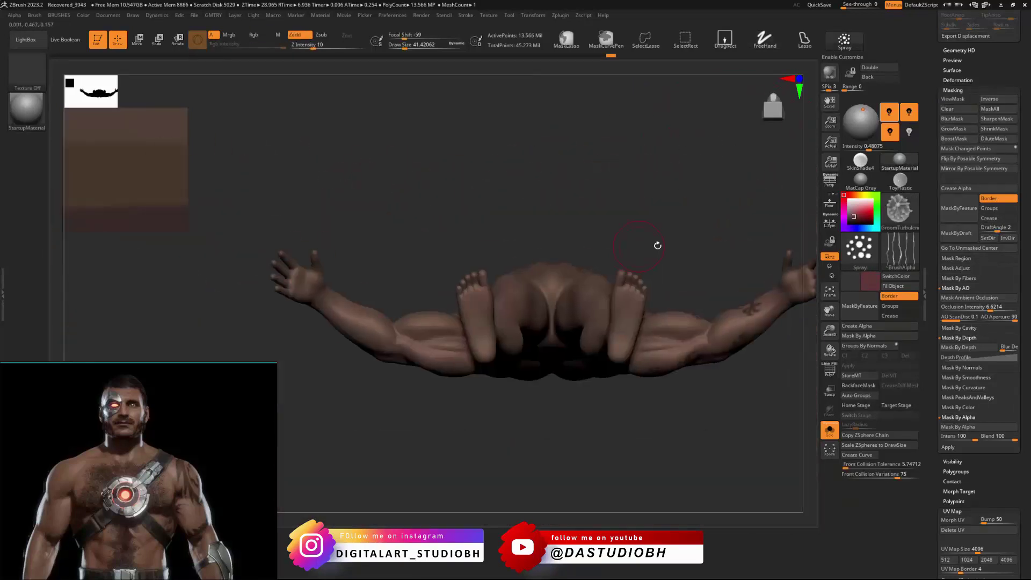
left_click_drag(690, 208, 669, 400)
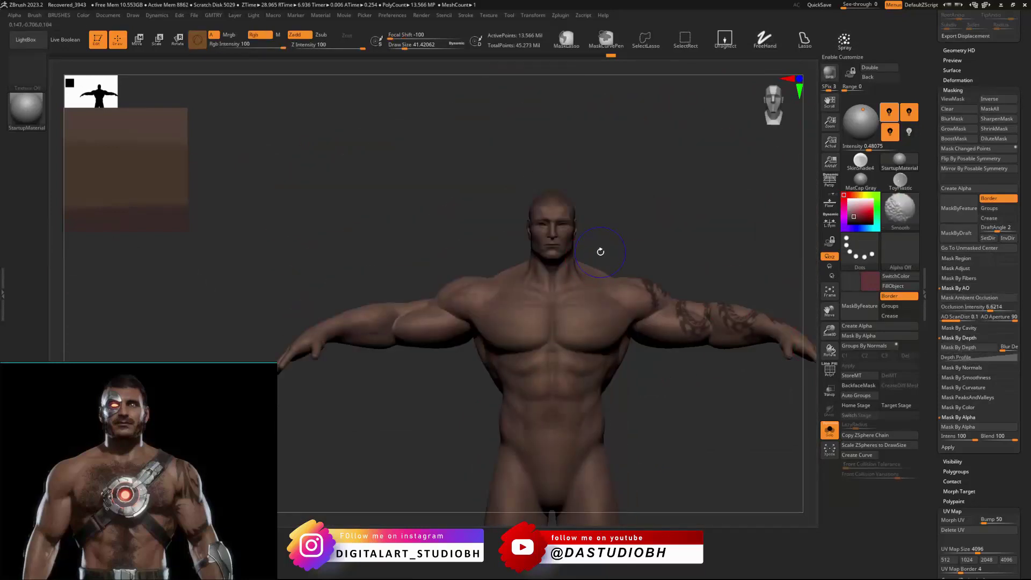
Step: Drop the body one subdivision level and mask it by ambient occlusion
key("shift+f")
key("shift+f")
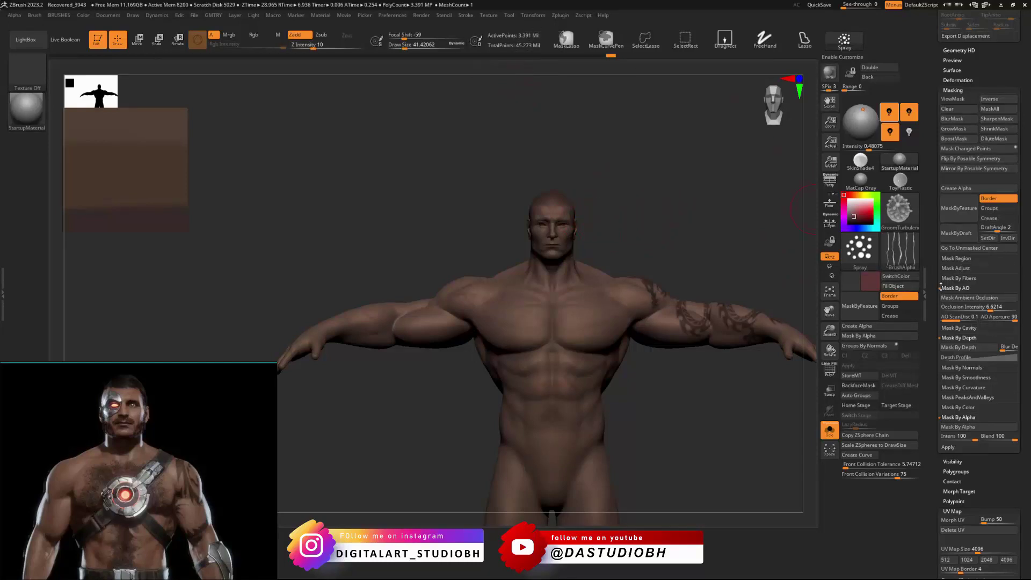
left_click(957, 298)
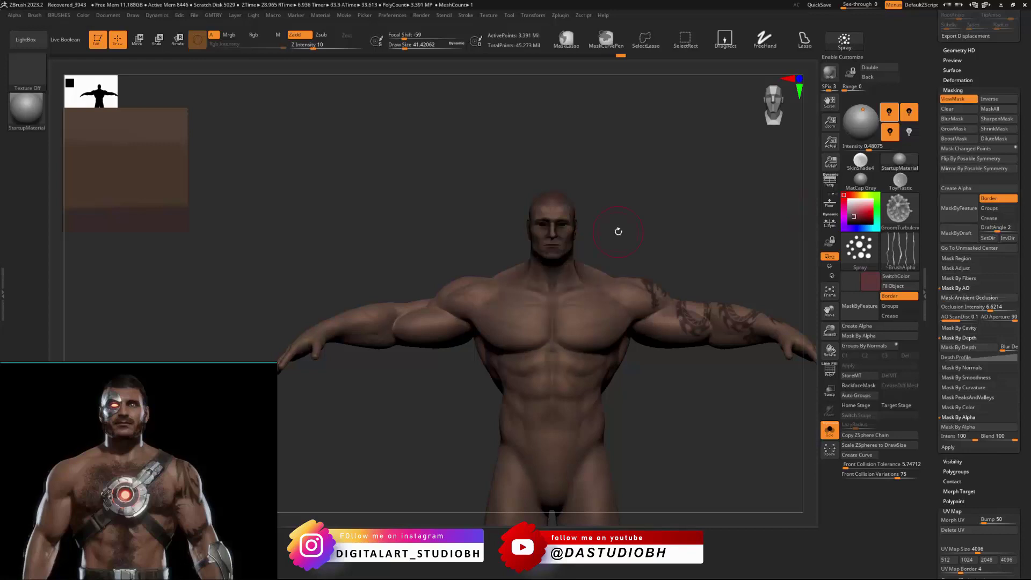
mouse_move(594, 197)
left_mouse_down()
mouse_move(641, 226)
mouse_move(656, 213)
mouse_move(679, 173)
mouse_move(654, 188)
mouse_move(674, 143)
mouse_move(619, 157)
mouse_move(636, 150)
left_mouse_up()
right_click_drag(617, 170, 675, 161)
mouse_move(690, 207)
right_mouse_down()
mouse_move(579, 164)
mouse_move(640, 223)
mouse_move(637, 187)
mouse_move(604, 219)
right_mouse_up()
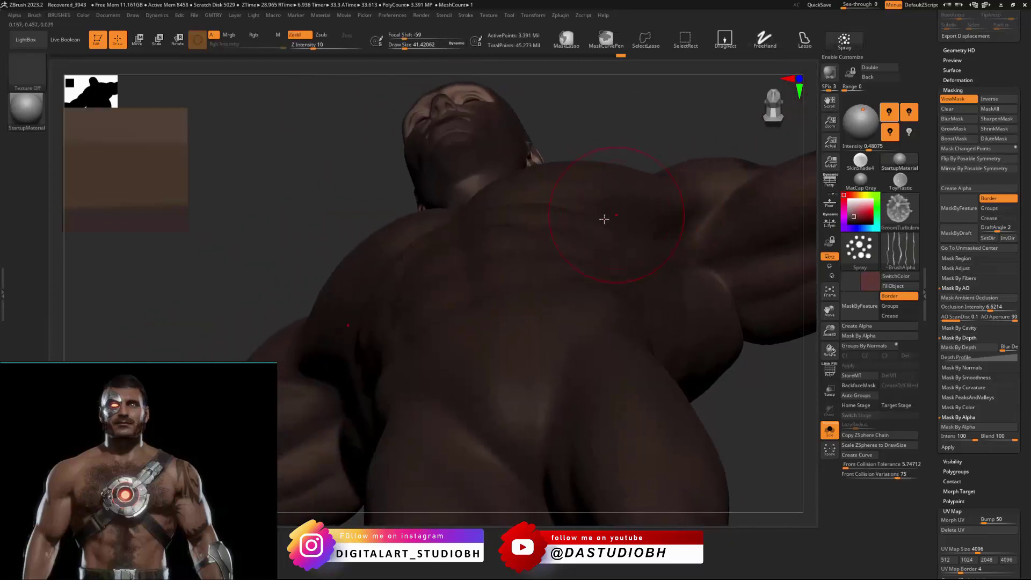
Step: Set the MaskPen brush's Rgb Intensity to 17 and paint soft mask strokes over the torso
key("ctrl")
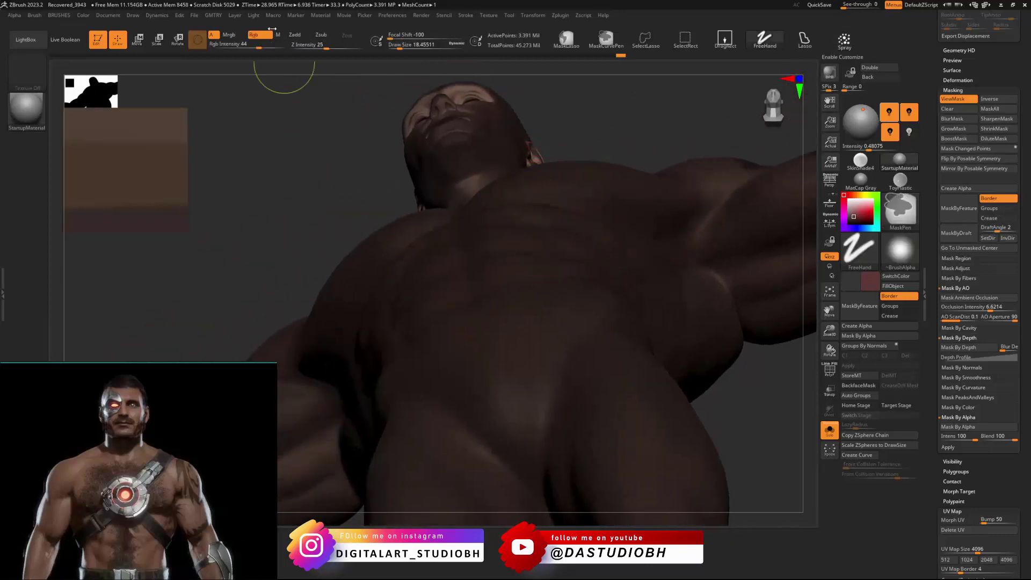
left_click(241, 46, "ctrl+alt")
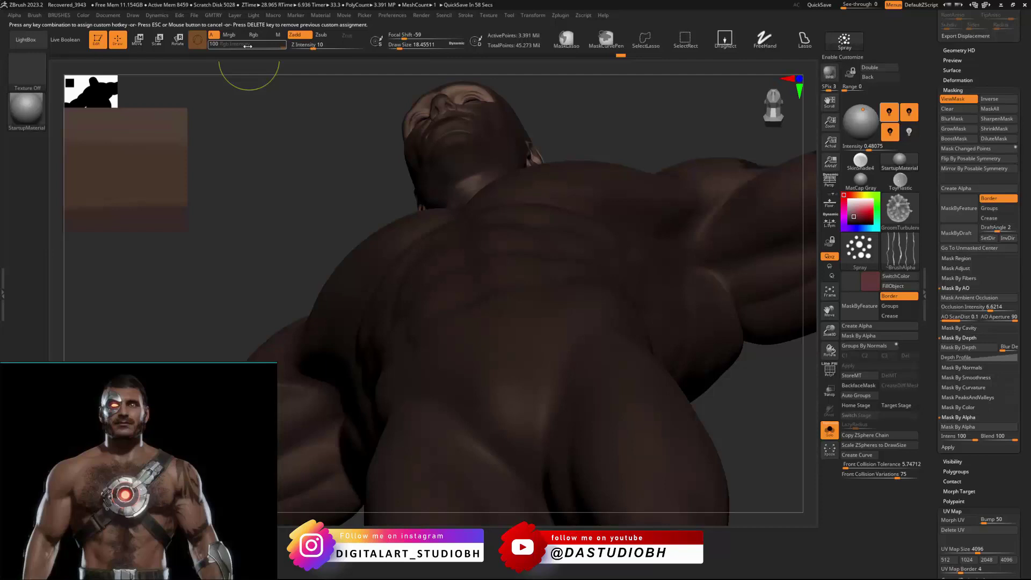
key("Escape")
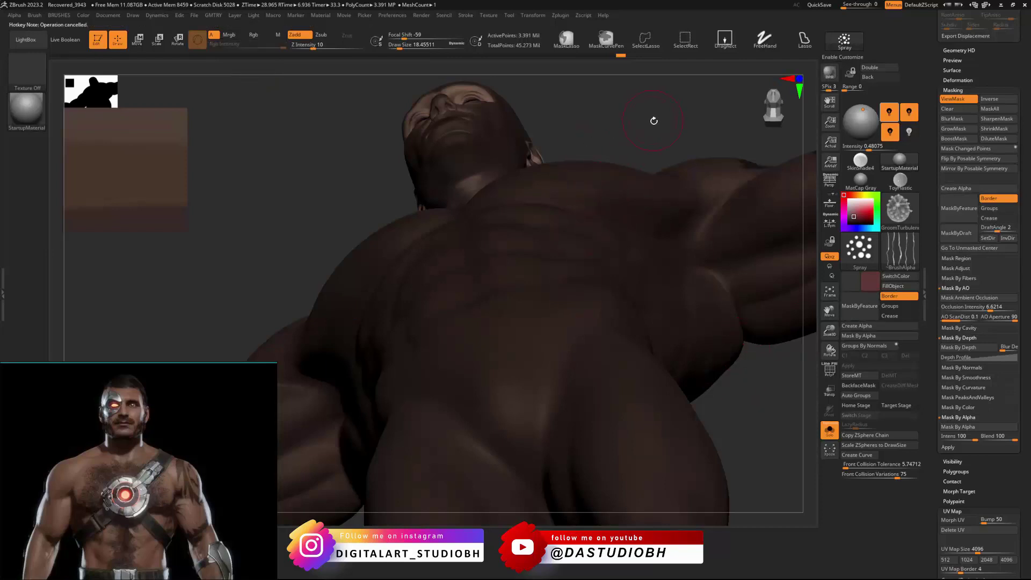
mouse_move(654, 121)
left_mouse_down()
mouse_move(617, 175)
mouse_move(502, 272)
left_mouse_up()
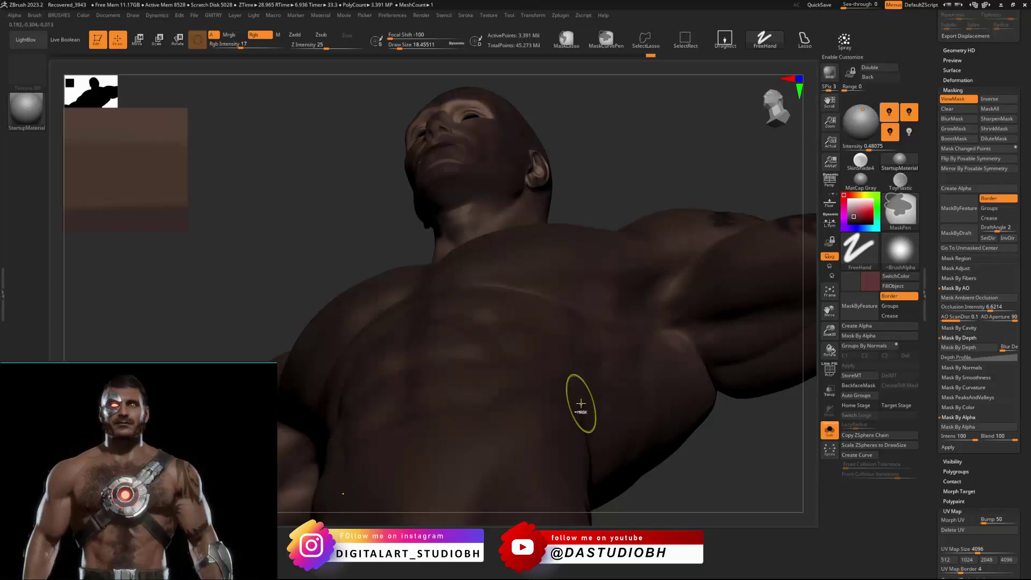
left_click_drag(661, 151, 691, 177, "shift")
left_click_drag(702, 368, 725, 435, "alt")
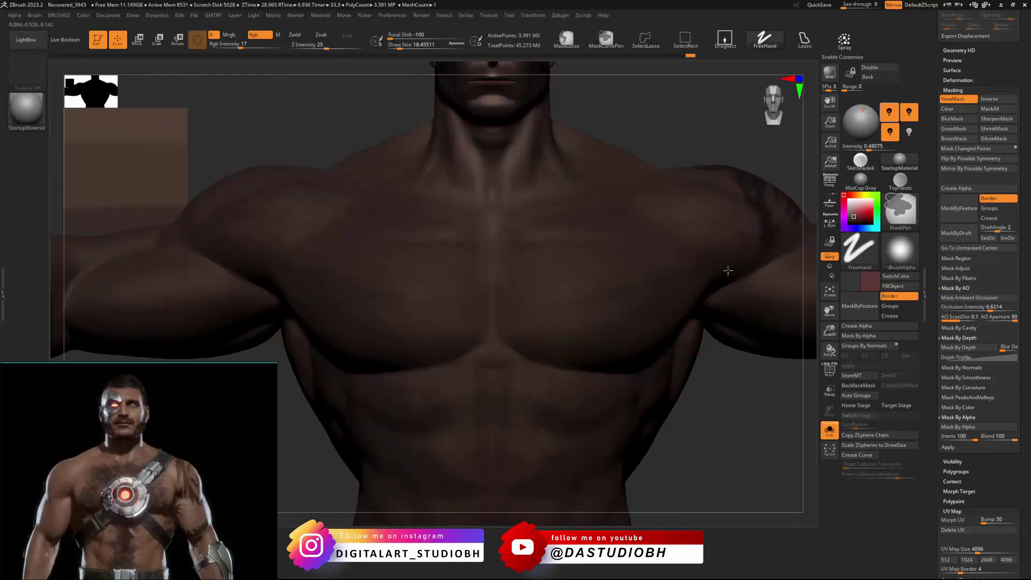
Step: Remove the ambient occlusion and painted masks from the body
key("f")
left_click_drag(659, 231, 676, 198)
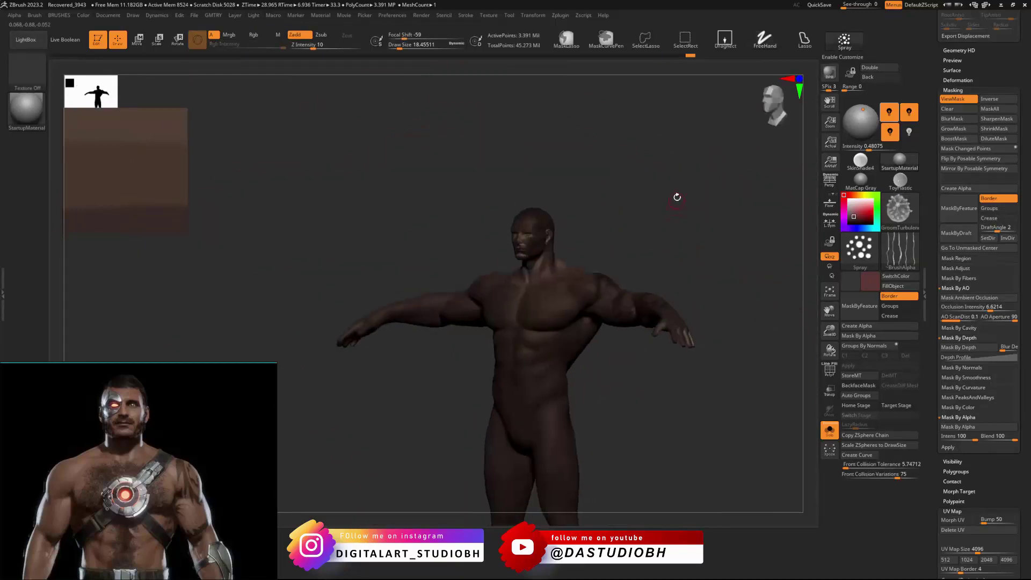
right_click_drag(677, 198, 691, 205, "ctrl")
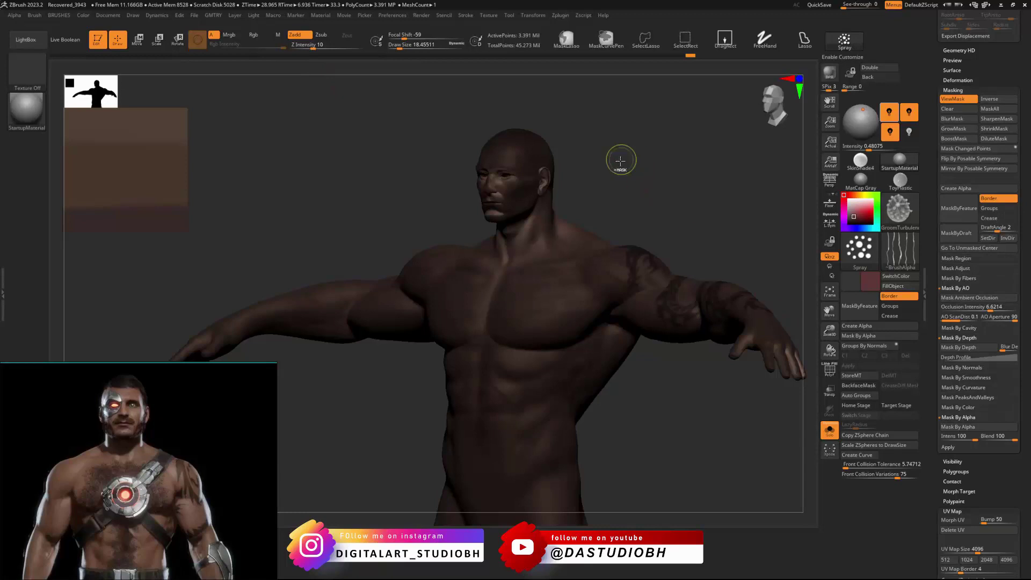
left_click_drag(620, 160, 626, 269)
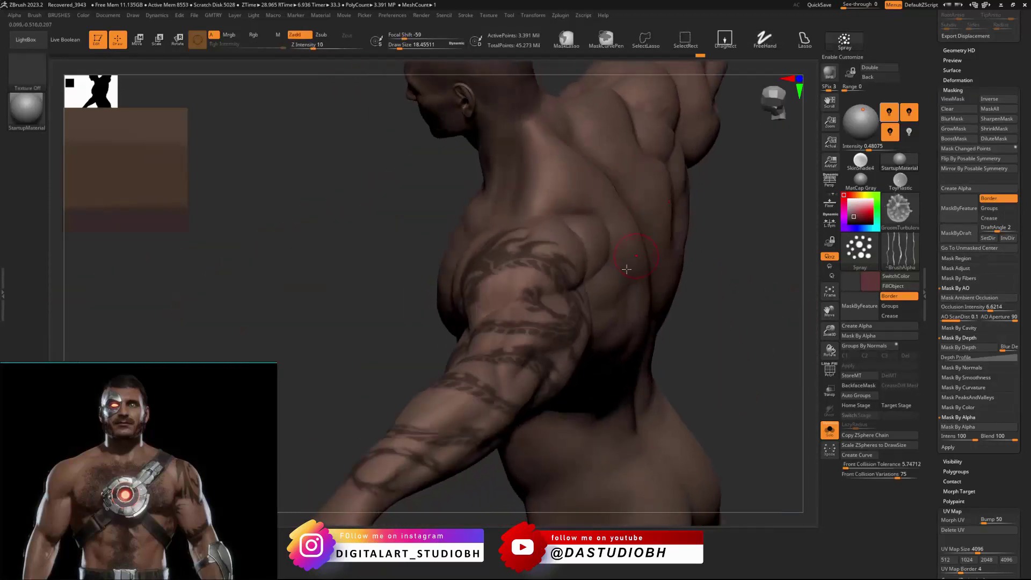
left_click_drag(734, 280, 669, 237)
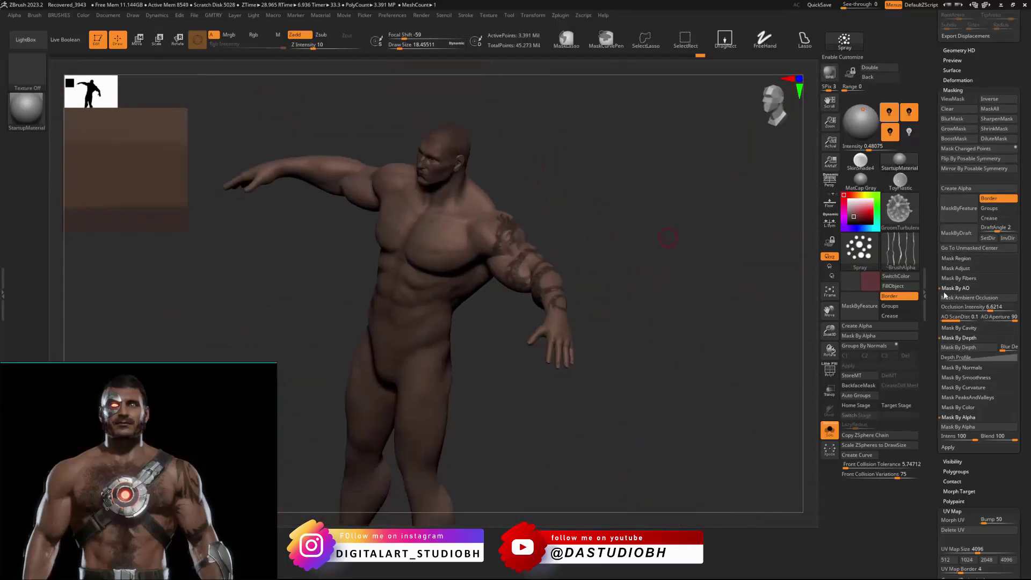
Step: Clone the body mesh as a separate tool and switch to the clone
scroll(937, 219, "up", 2)
scroll(929, 93, "up", 10)
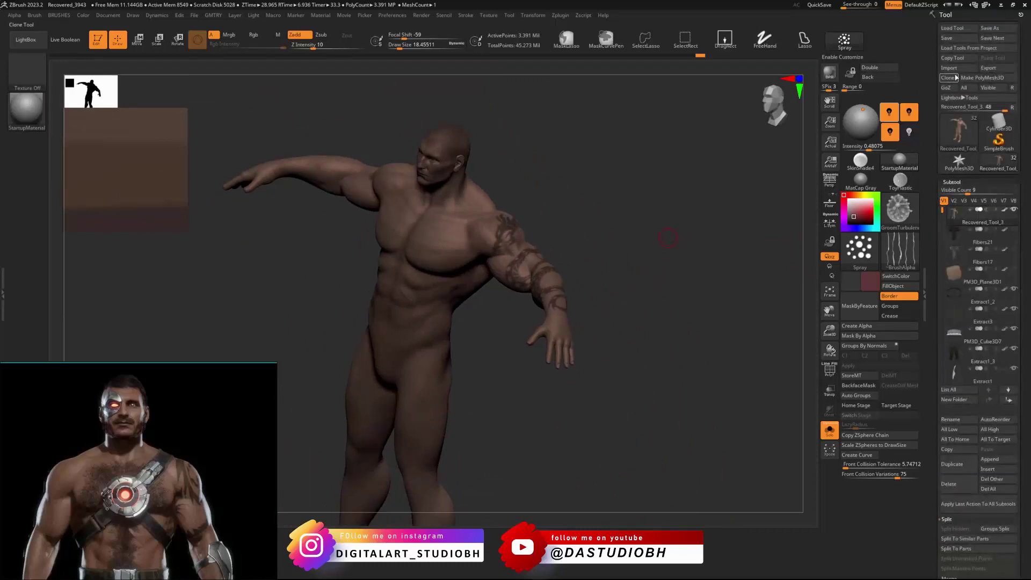
left_click(948, 78)
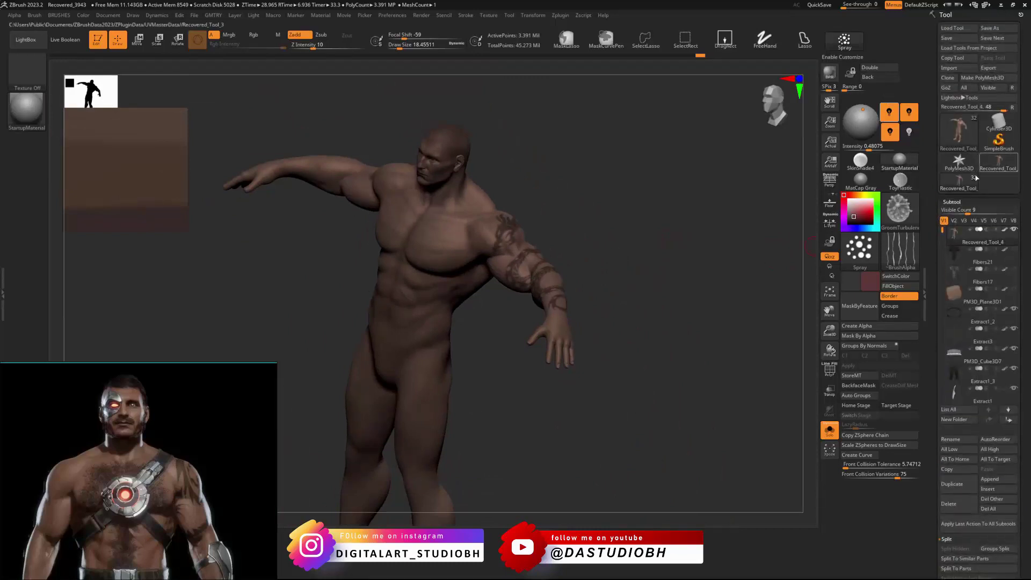
left_click_drag(683, 227, 663, 300)
Step: Show the cloned body's polyframe and lower it to its lowest subdivision level
key("shift+f")
mouse_move(698, 193)
left_mouse_down("alt")
mouse_move(637, 438)
mouse_move(679, 246)
left_mouse_up("alt")
key("shift")
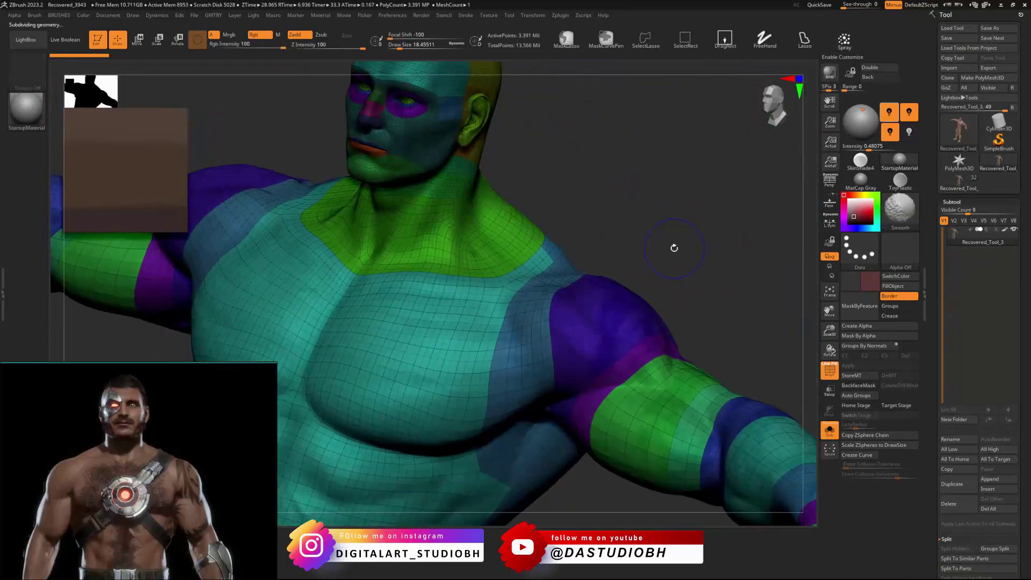
key("shift+d")
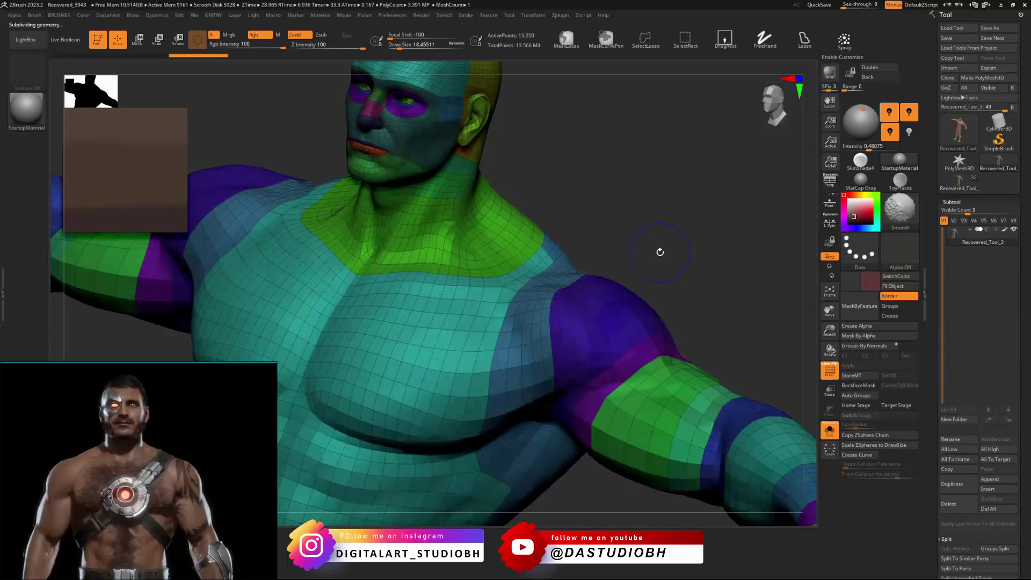
Step: Choose the ZModeler brush for working on the polygroup edges of the character's left shoulder and arm
left_click_drag(766, 233, 642, 295)
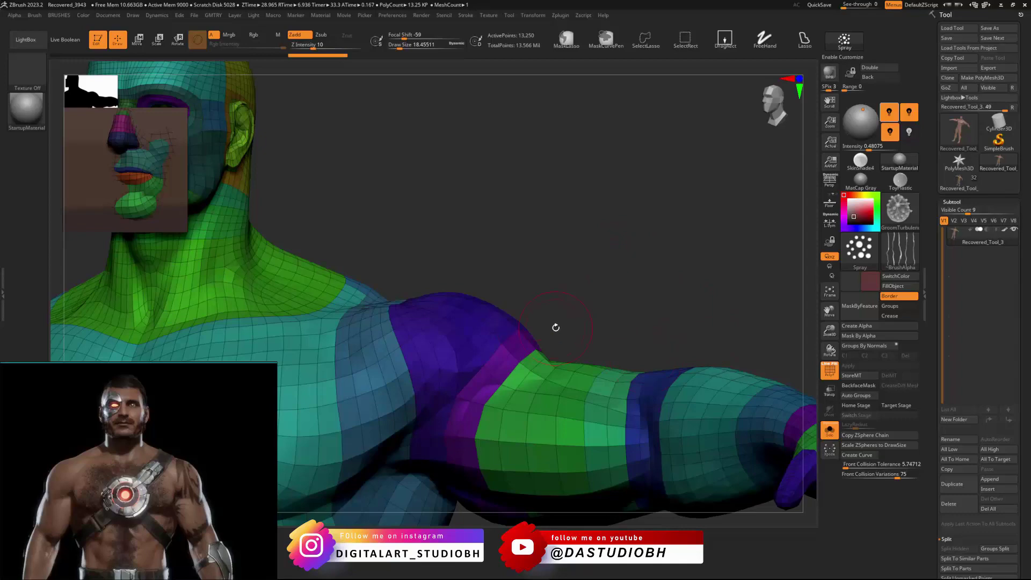
left_click_drag(428, 160, 520, 172)
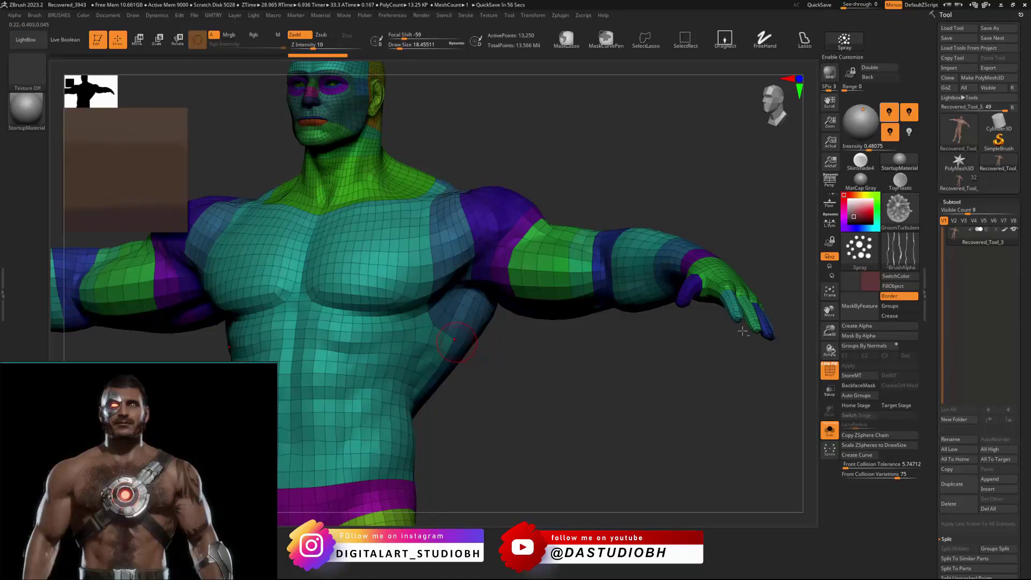
left_click_drag(730, 372, 525, 260)
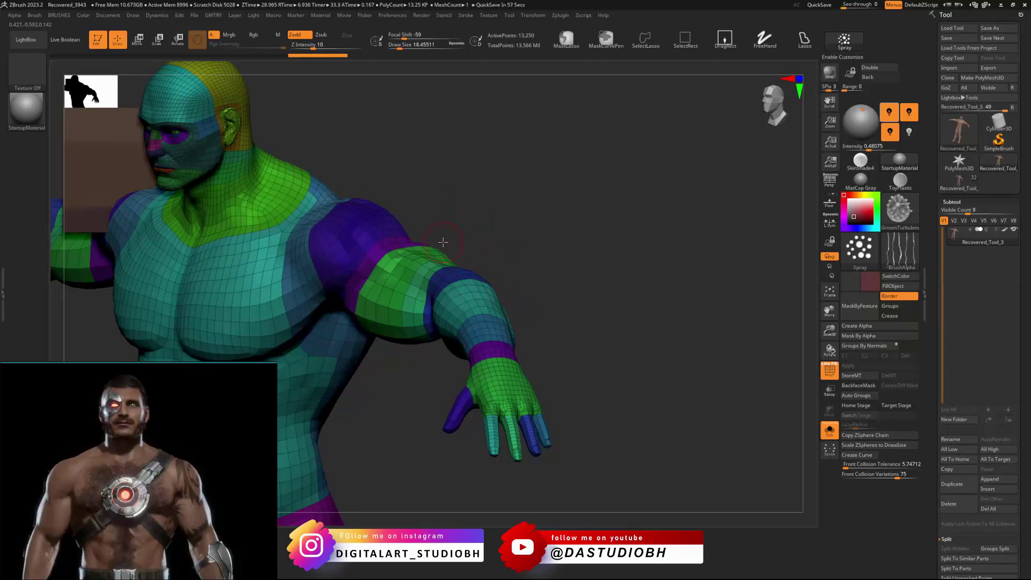
left_click_drag(755, 244, 406, 259)
key("ctrl+b")
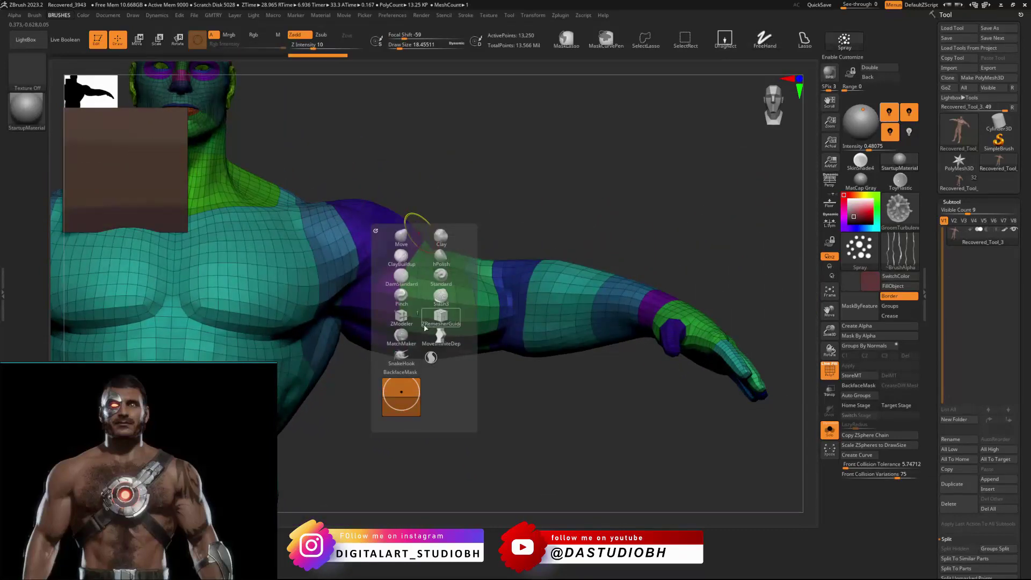
left_click(440, 330)
right_click_drag(469, 182, 505, 161, "ctrl")
right_click_drag(476, 314, 455, 566, "alt")
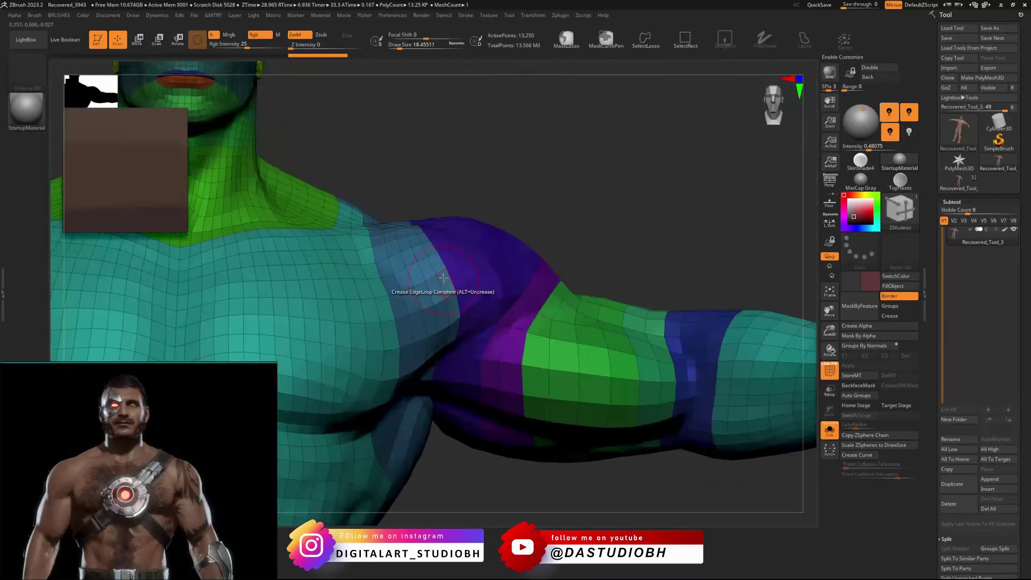
Step: Set ZModeler's polygon action to Crease and its edge action to Crease with the EdgeLoop Complete target
key("space")
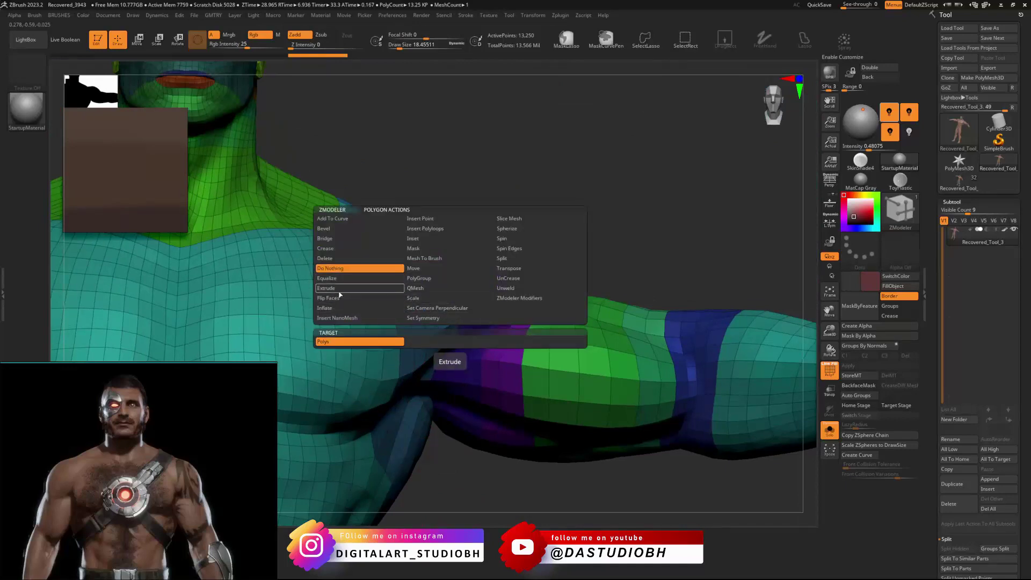
left_click(349, 248)
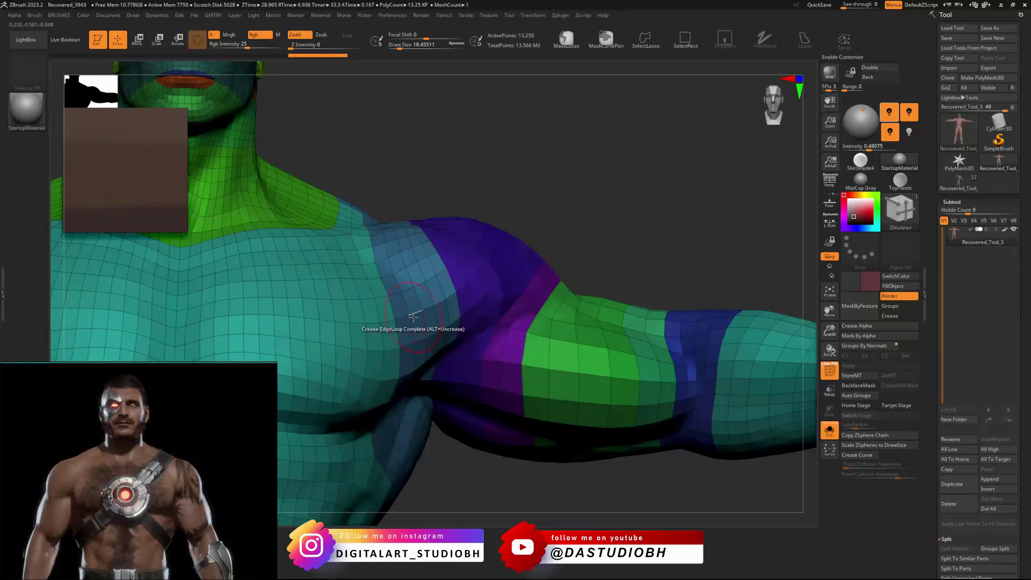
key("space")
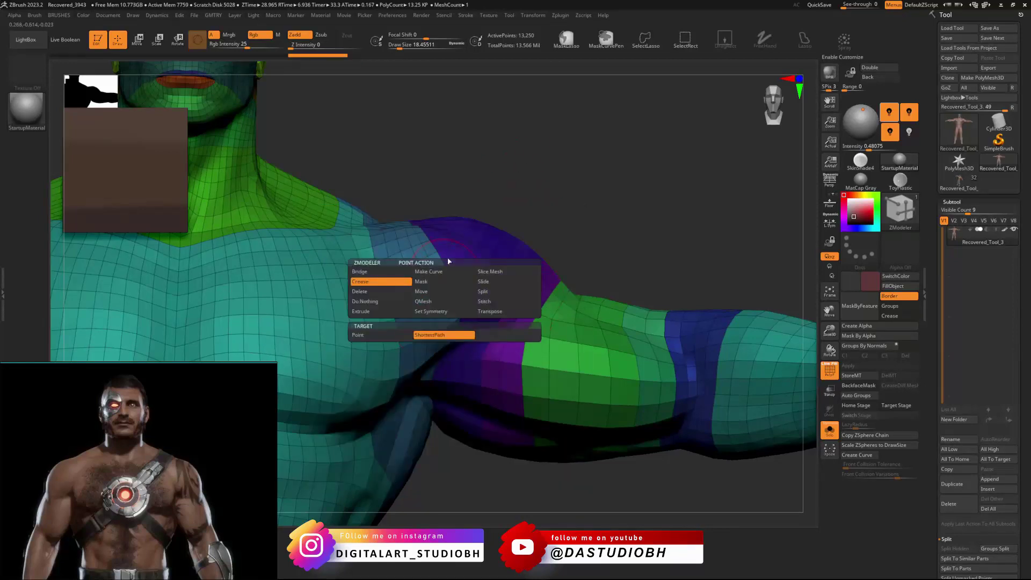
key("space")
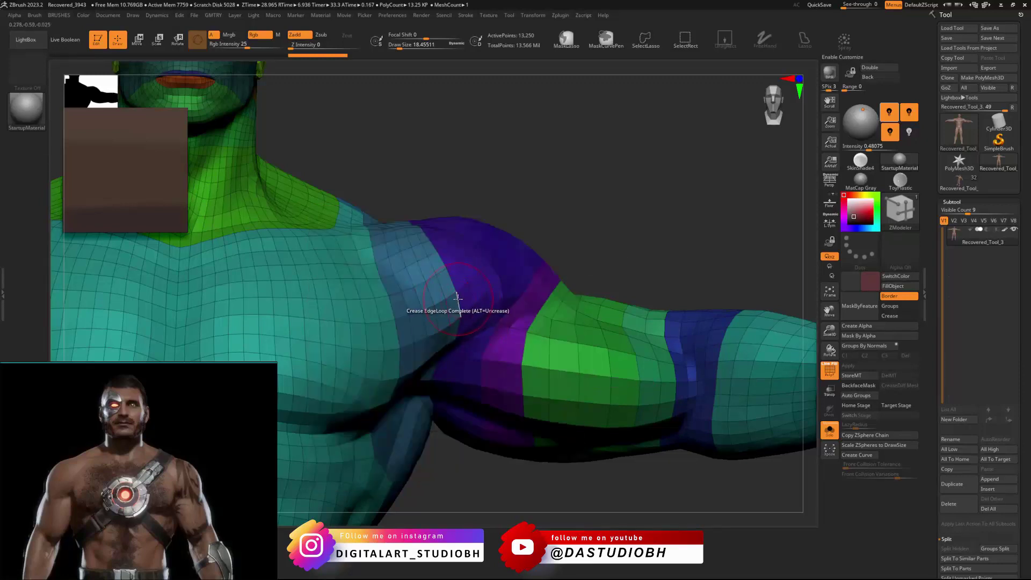
key("space")
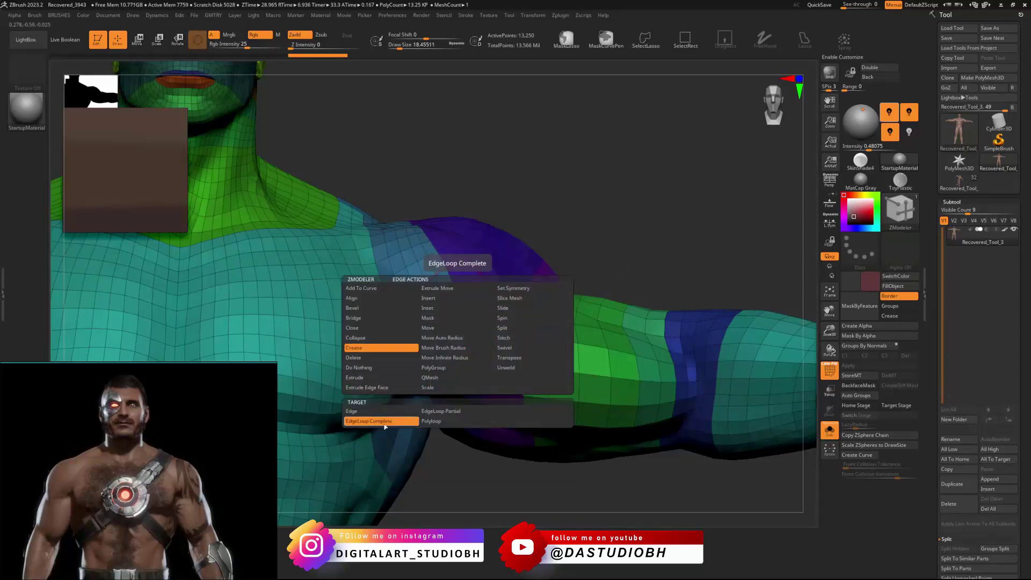
Step: Crease the complete edge loops around the character's left shoulder and wrist, covering the arm's underside
left_click_drag(557, 212, 457, 135, "alt")
left_click_drag(706, 266, 598, 214, "alt")
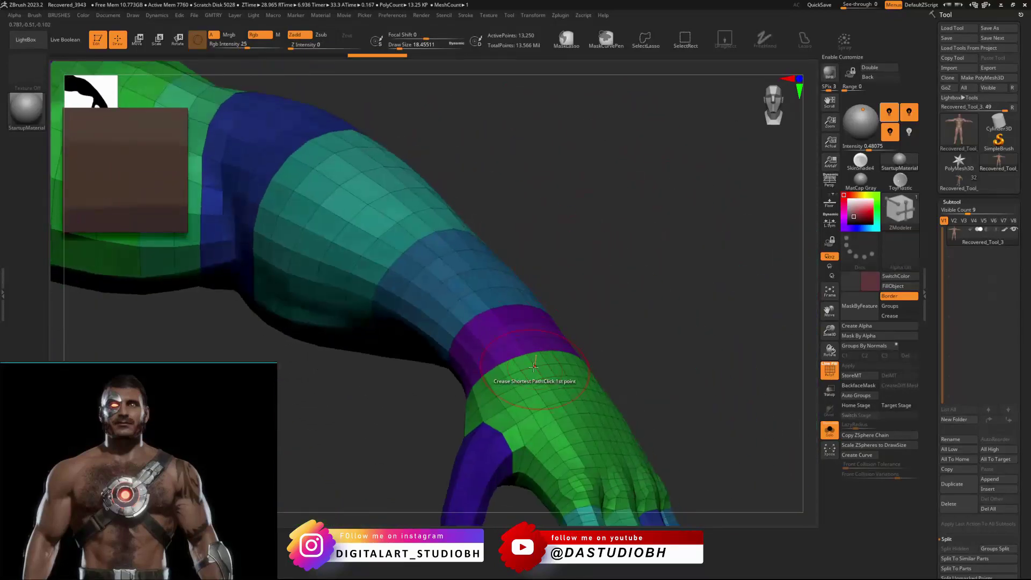
left_click_drag(590, 313, 589, 306)
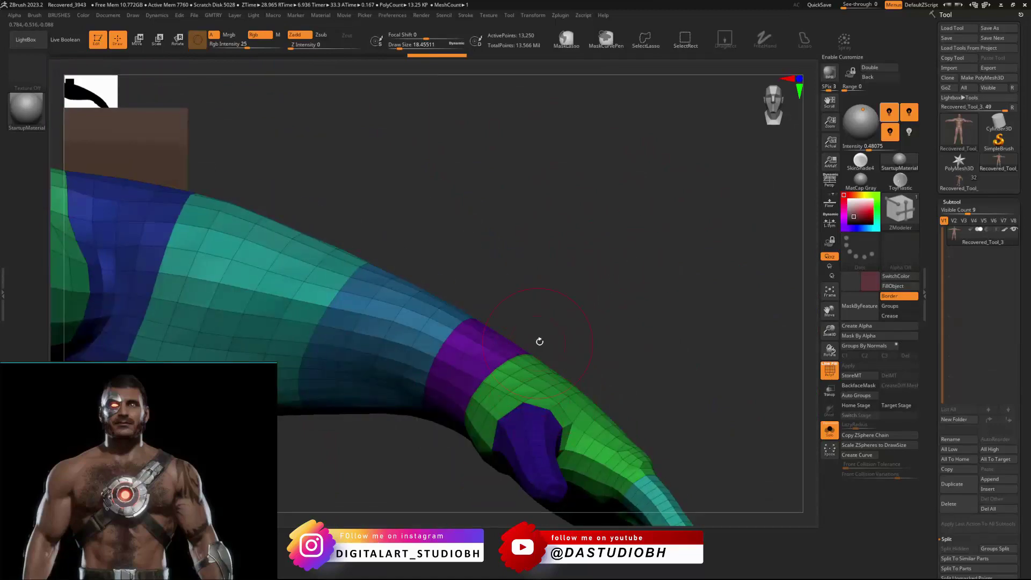
left_click_drag(540, 342, 636, 160)
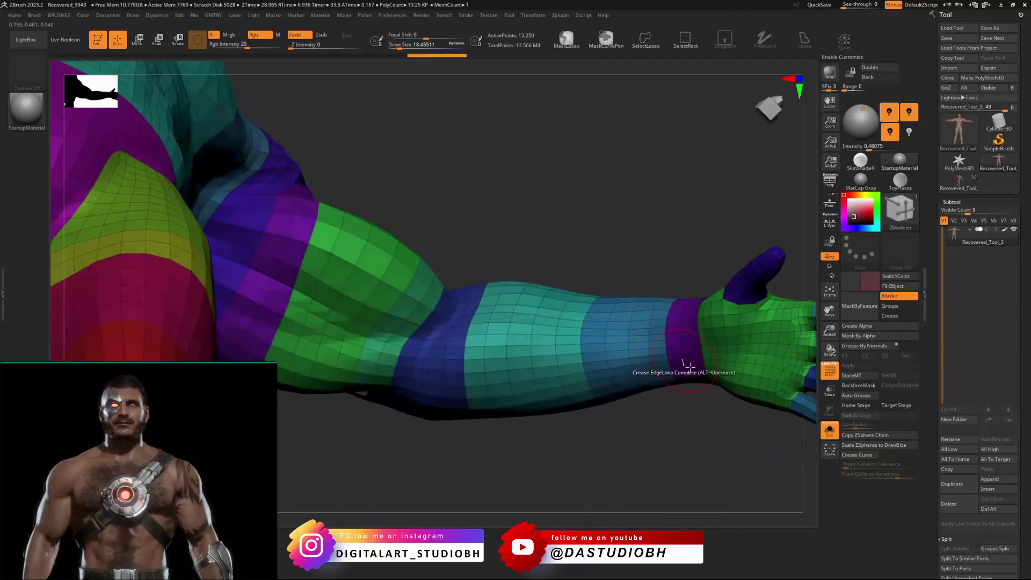
left_click_drag(631, 212, 651, 167)
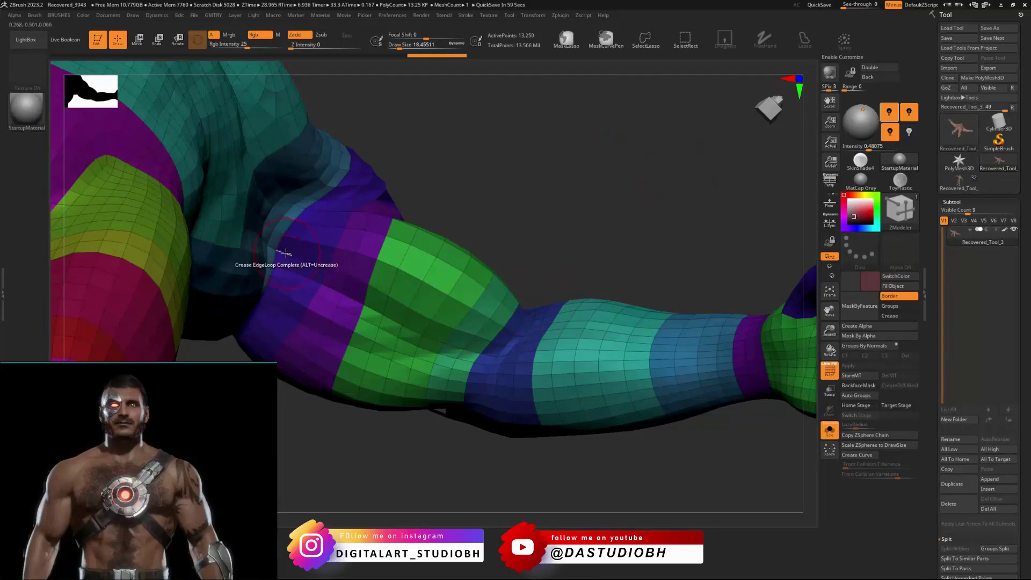
key("space")
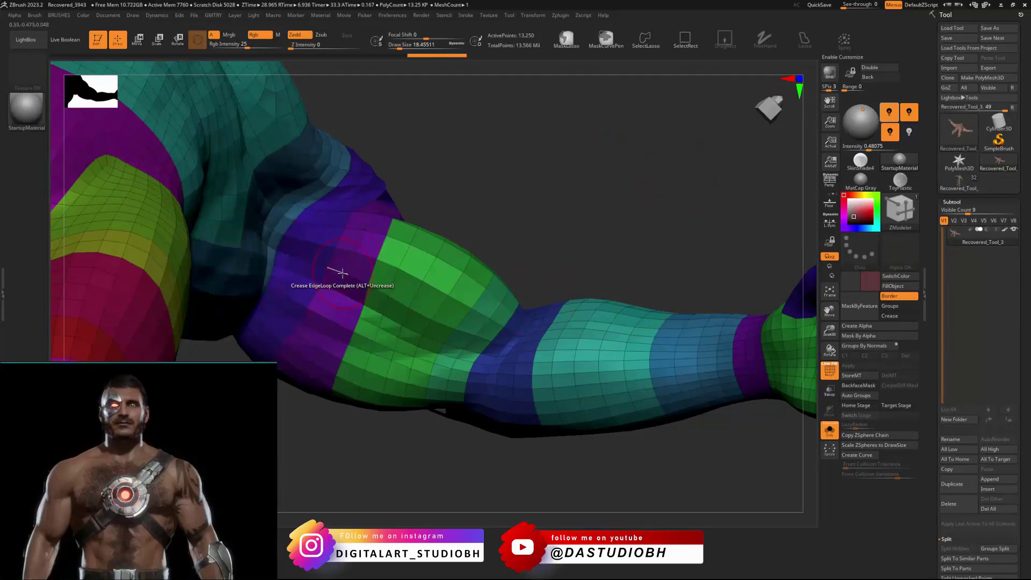
Step: Set ZModeler's edge target to Edge and its point action to Crease with the ShortestPath target
key("space")
left_click(289, 394)
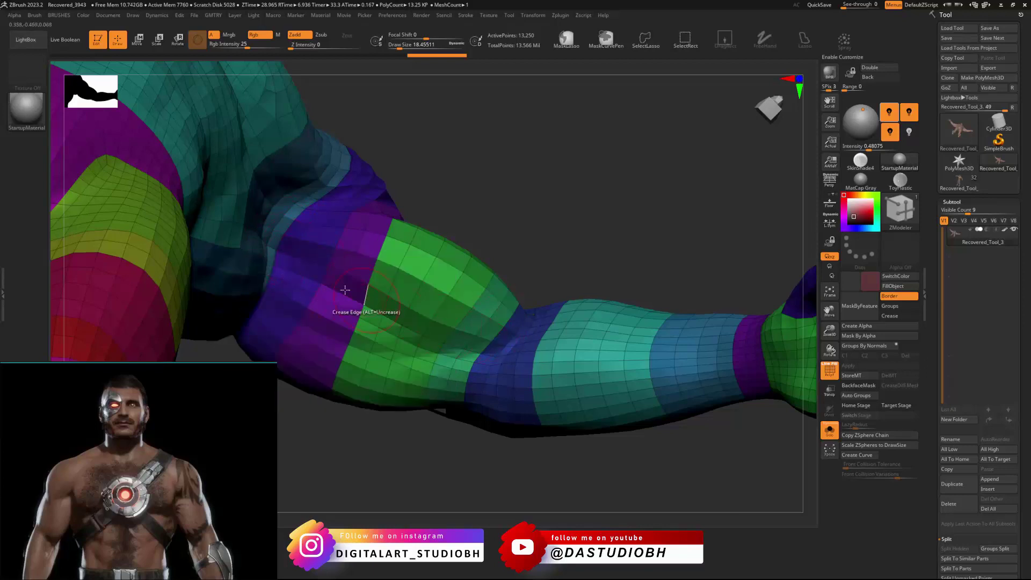
key("space")
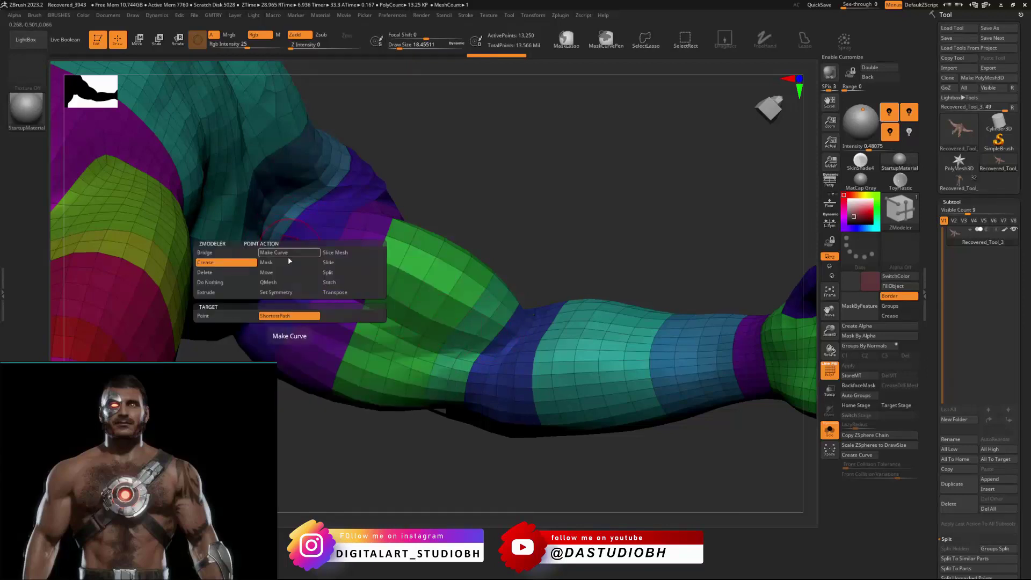
left_click(228, 316)
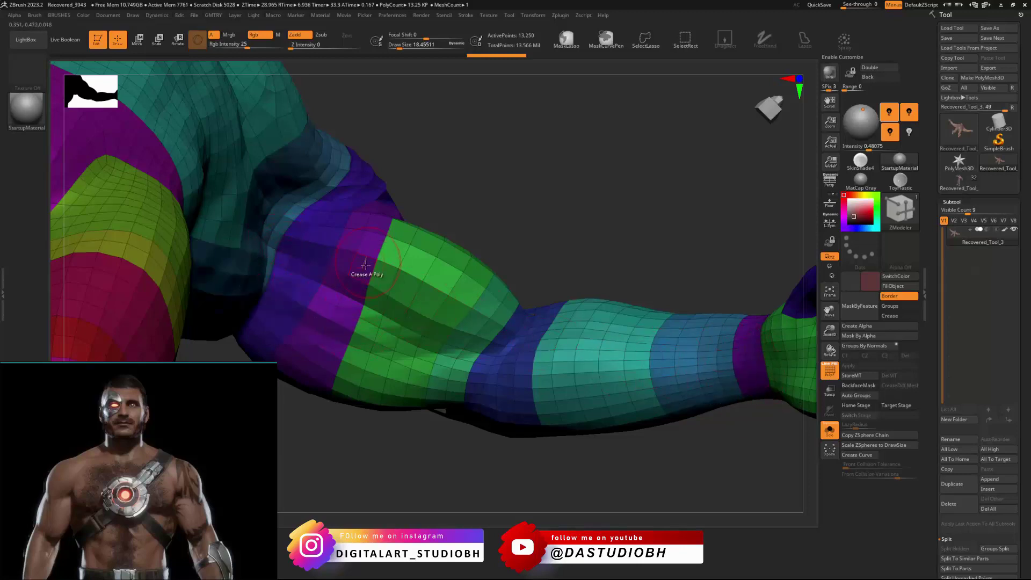
Step: Crease a shortest path between points along the underside of the left arm, from the upper arm to the wrist
left_click(365, 264)
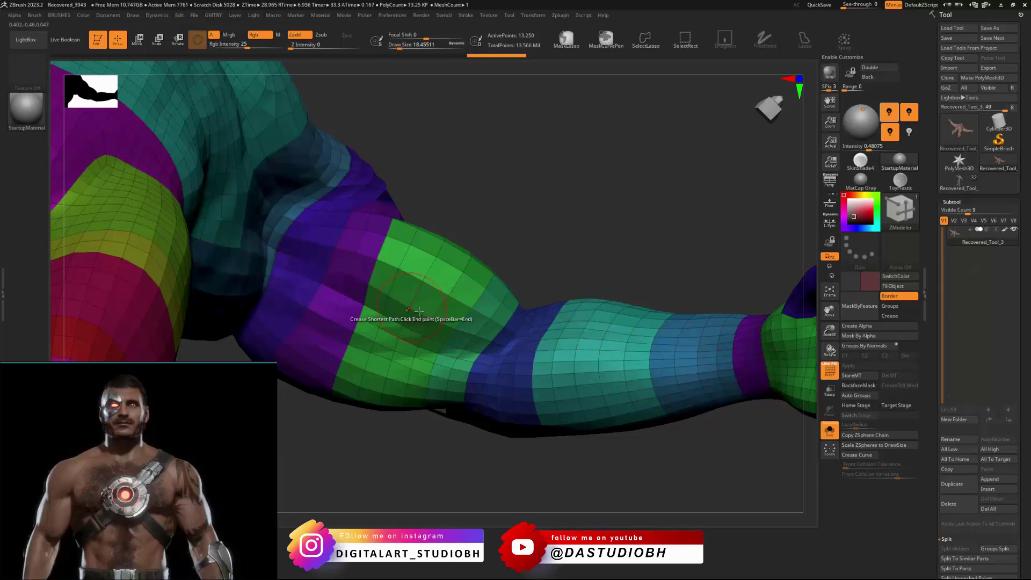
left_click(577, 337)
right_click_drag(713, 276, 543, 248, "alt")
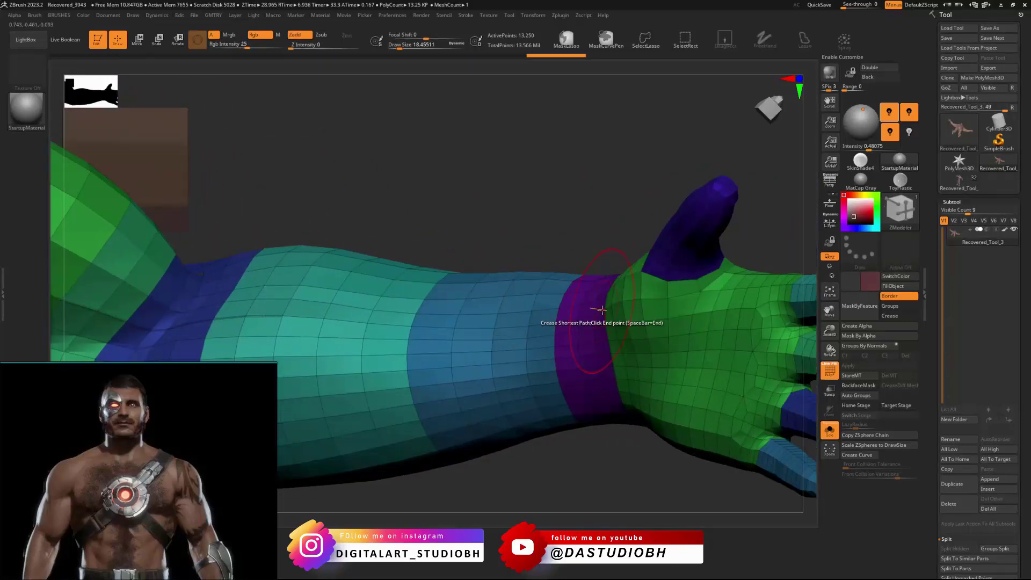
key("space")
right_click_drag(603, 301, 666, 210, "ctrl")
right_click_drag(567, 241, 244, 262, "ctrl")
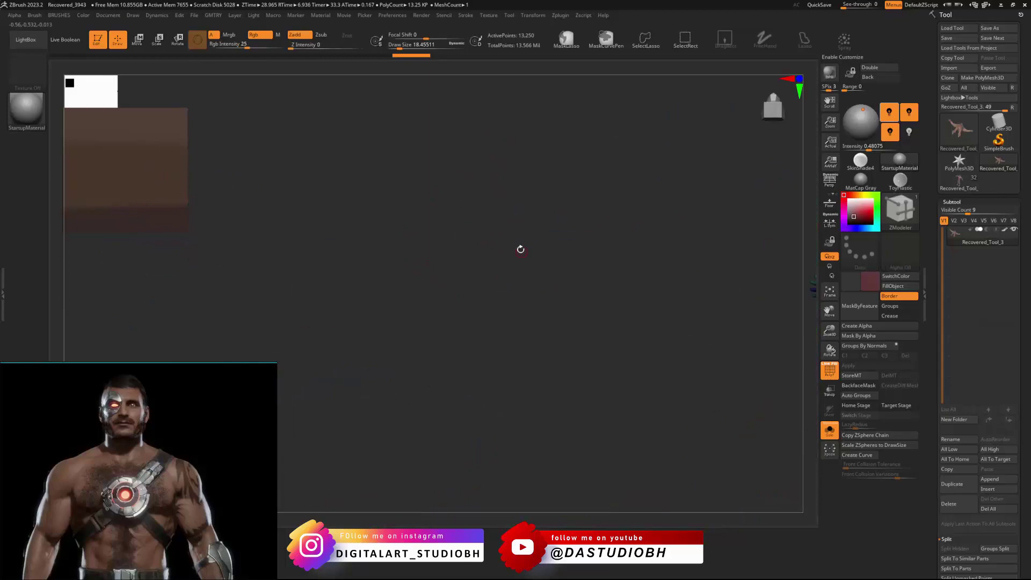
Step: Crease edges along the waistline polygroup border and set ZModeler's edge target to EdgeLoop Complete
key("f")
right_click_drag(546, 253, 642, 261, "shift")
key("space")
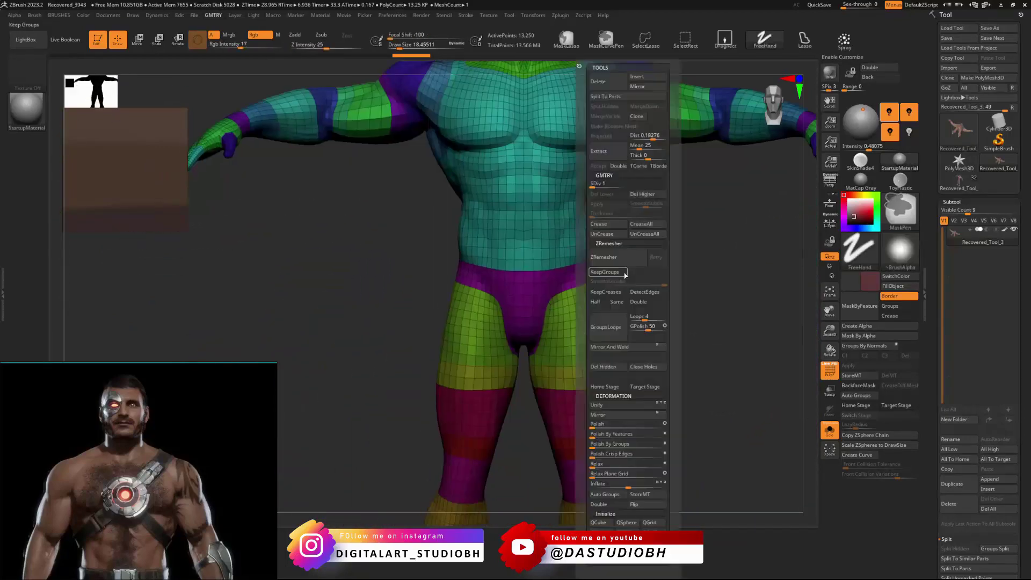
left_click(612, 430)
left_click(491, 269)
left_click(552, 268)
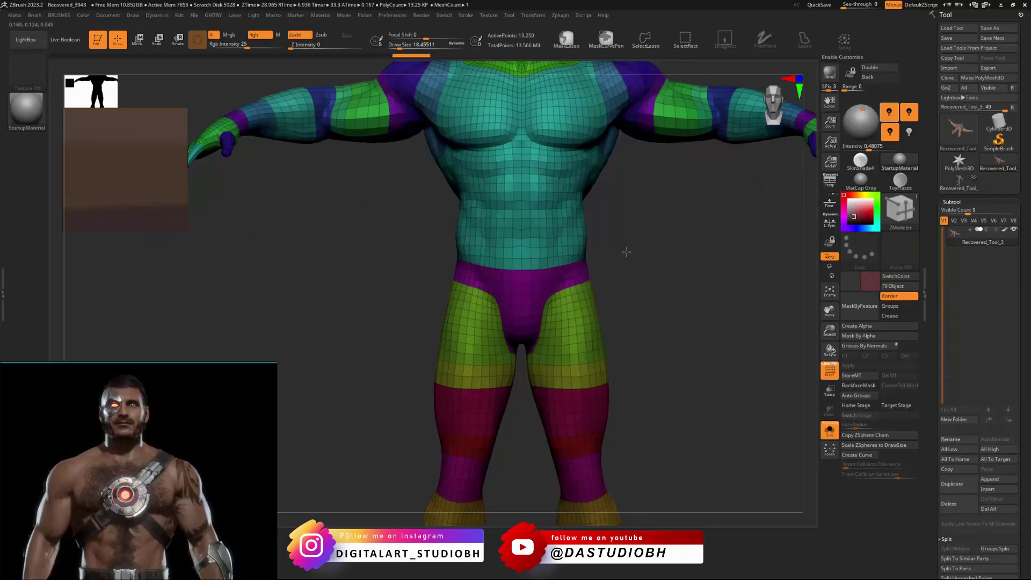
right_click_drag(621, 248, 697, 210, "ctrl")
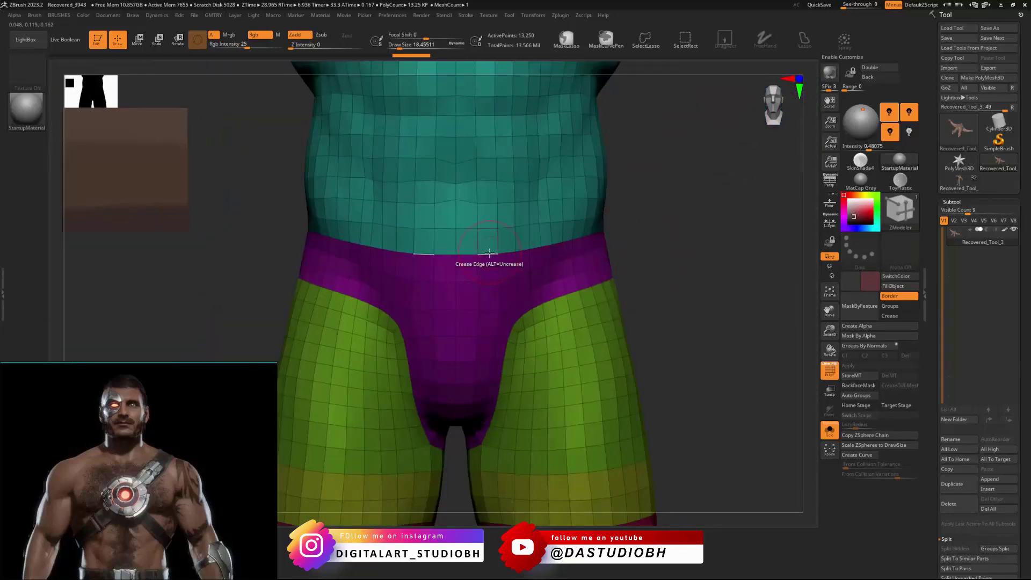
key("space")
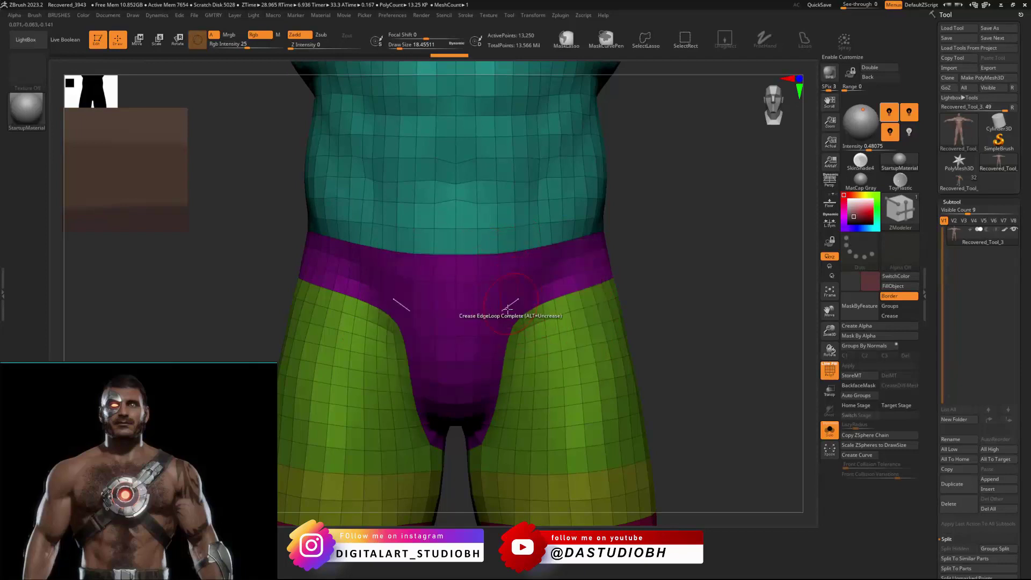
Step: Try creasing the edge loops where the thighs meet the pelvis, and undo the attempt
right_click_drag(667, 293, 622, 195, "alt")
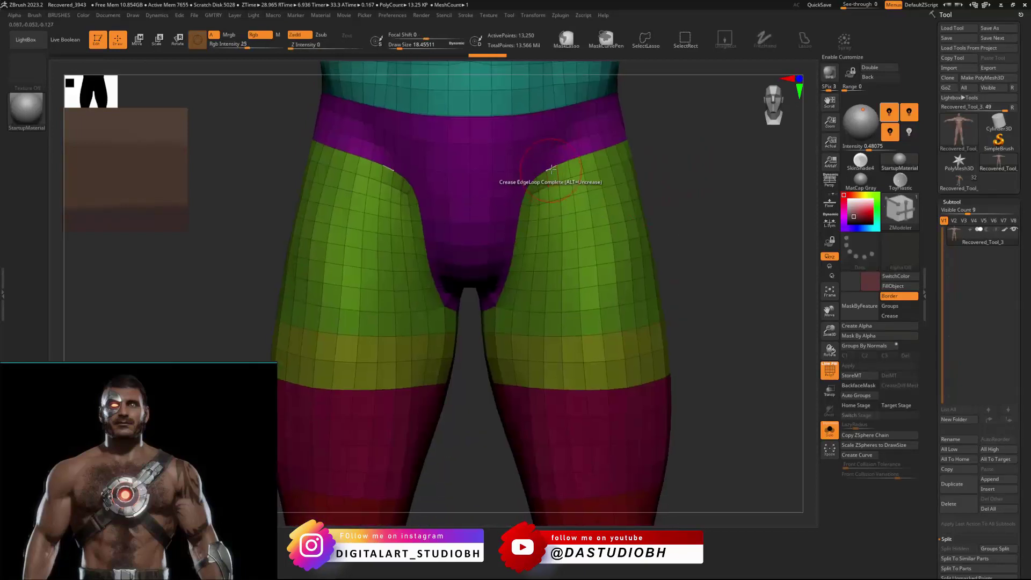
key("ctrl")
key("ctrl")
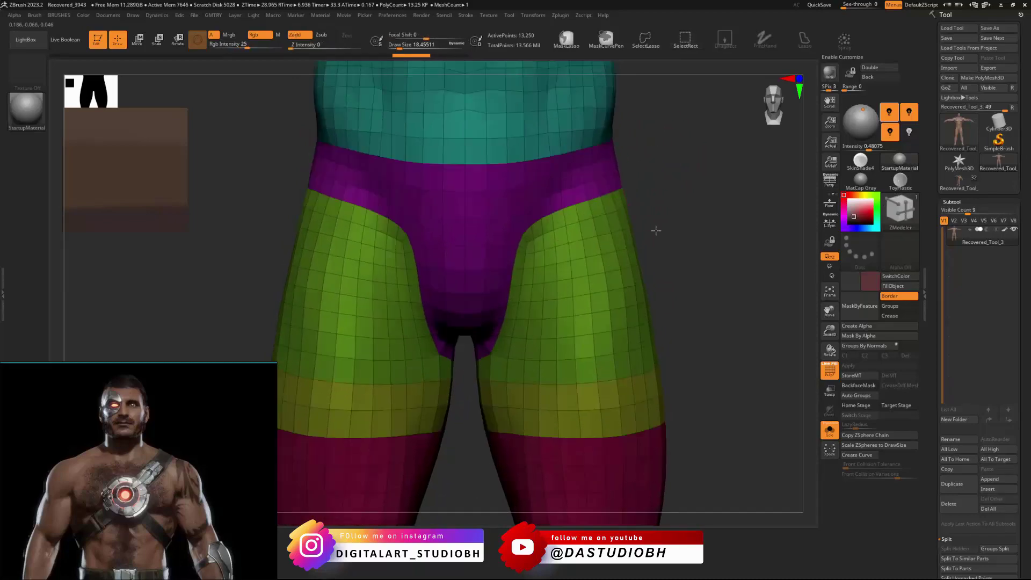
Step: Crease a lengthwise seam along the underside of the left forearm up to the wrist
right_click_drag(657, 231, 495, 299, "alt")
right_click_drag(682, 140, 401, 451, "alt")
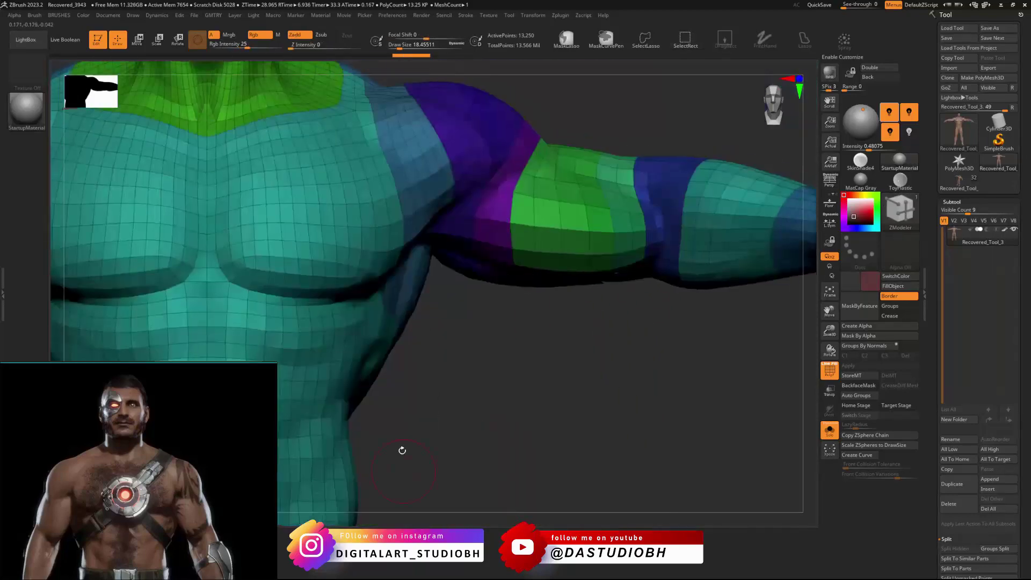
right_click_drag(612, 340, 423, 383, "alt")
mouse_move(366, 338)
right_mouse_down()
mouse_move(522, 279)
mouse_move(594, 188)
right_mouse_up()
key("ctrl+shift")
left_click_drag(677, 202, 441, 201, "alt")
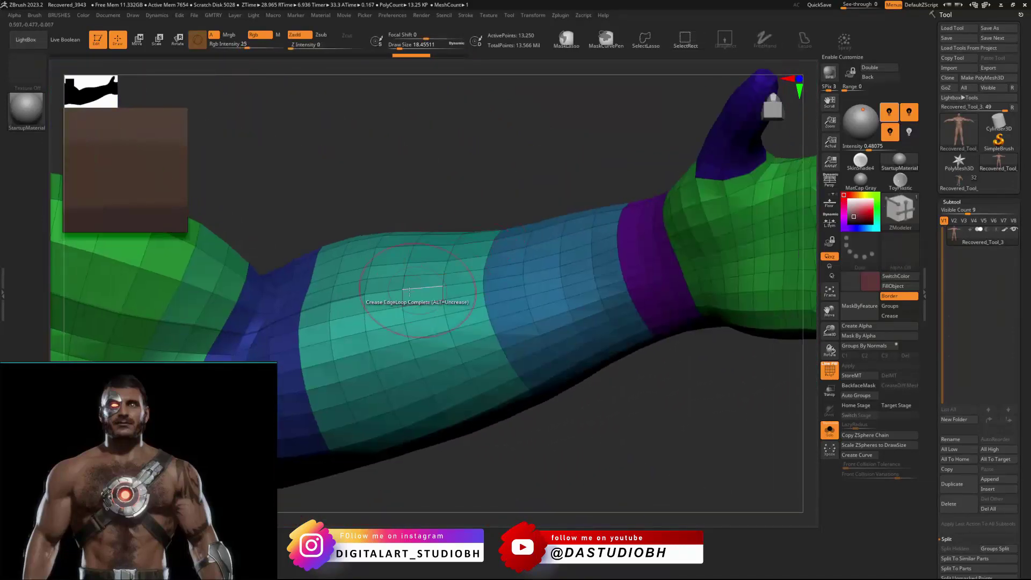
left_click(377, 295)
left_click(443, 286)
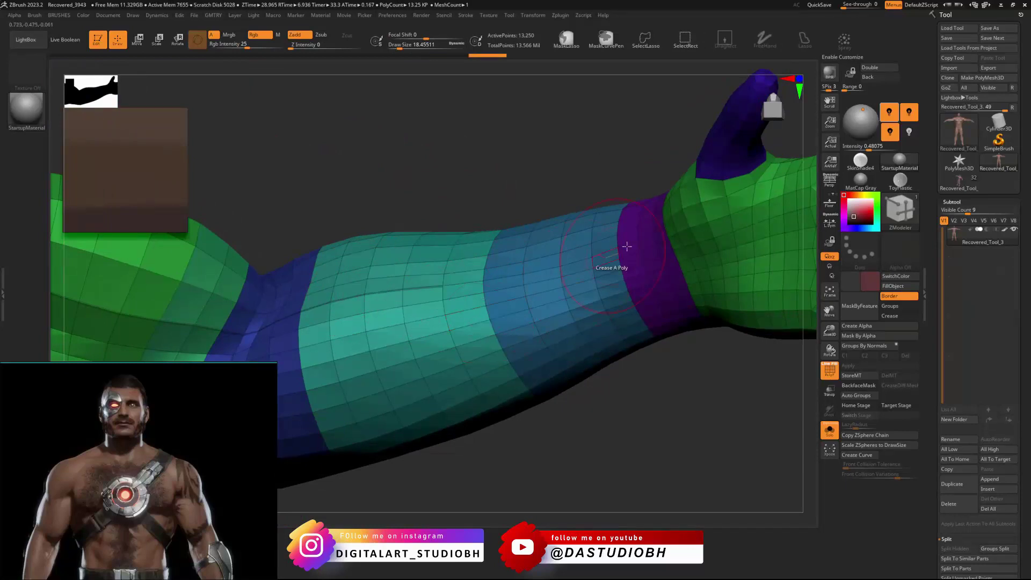
left_click(654, 232)
Step: Crease the polygroup border between the pelvis and the thighs, following it around the hip
right_click_drag(643, 149, 418, 268, "ctrl")
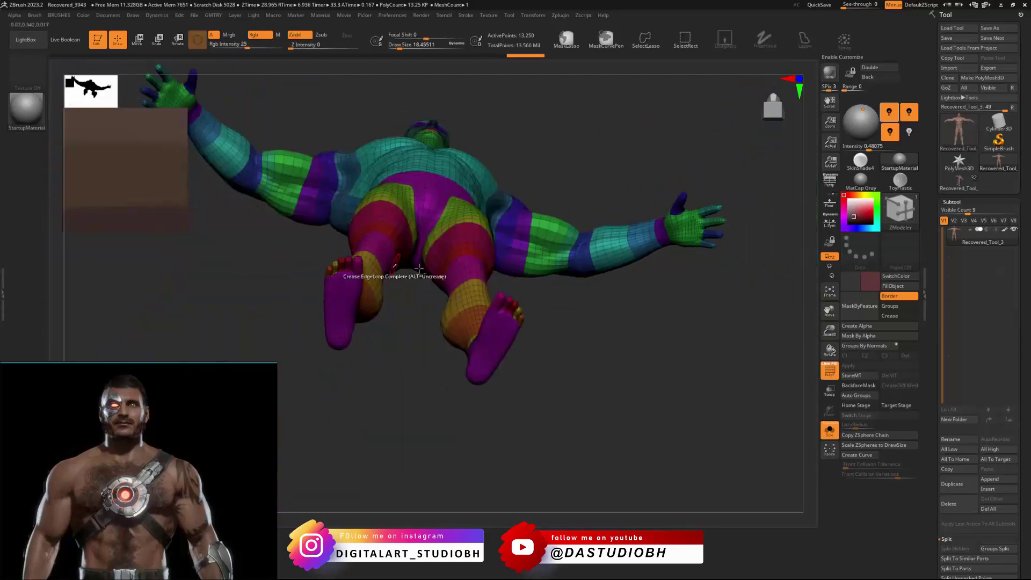
right_click_drag(607, 309, 620, 258)
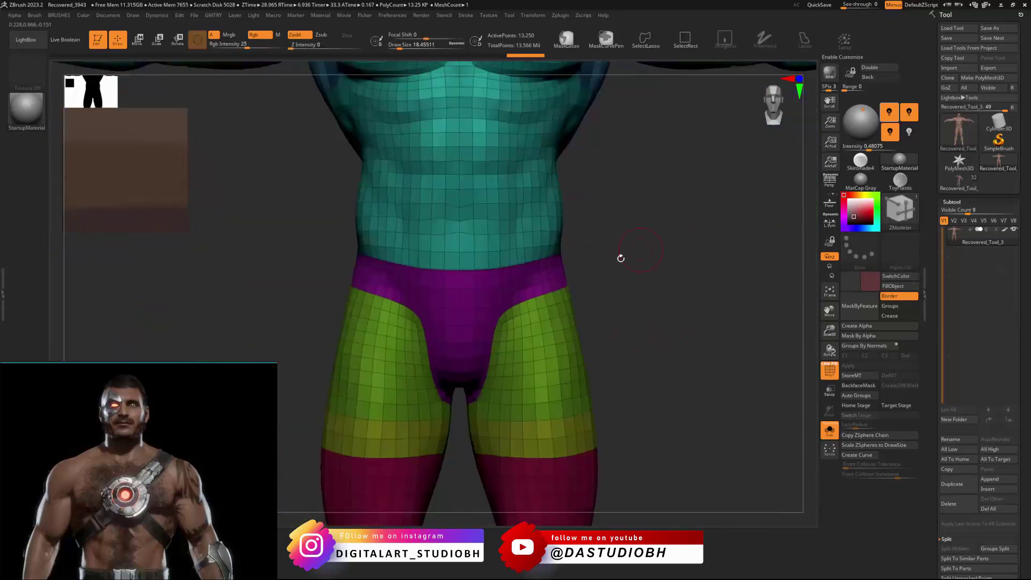
right_click_drag(458, 322, 788, 120, "ctrl")
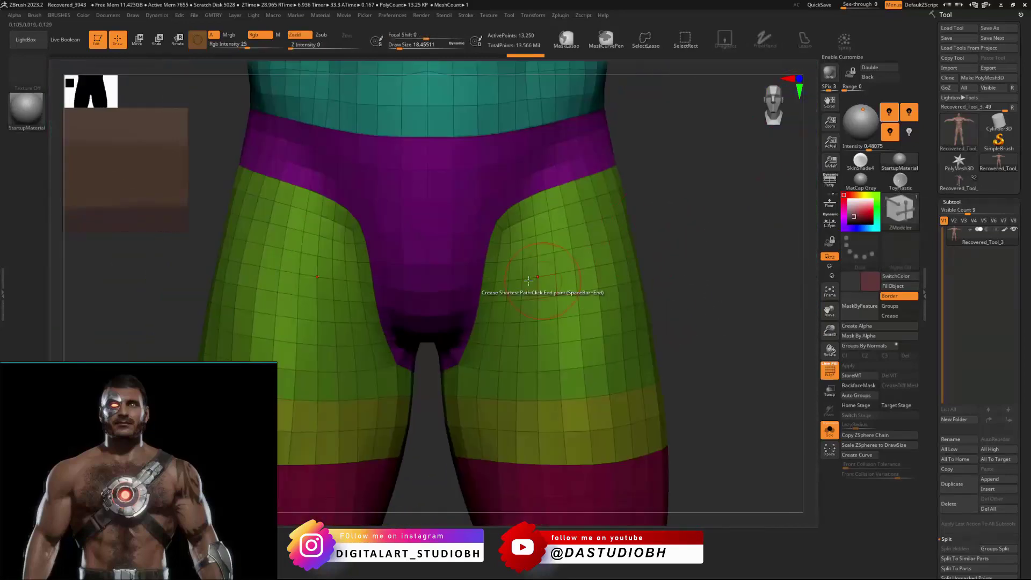
left_click(482, 272)
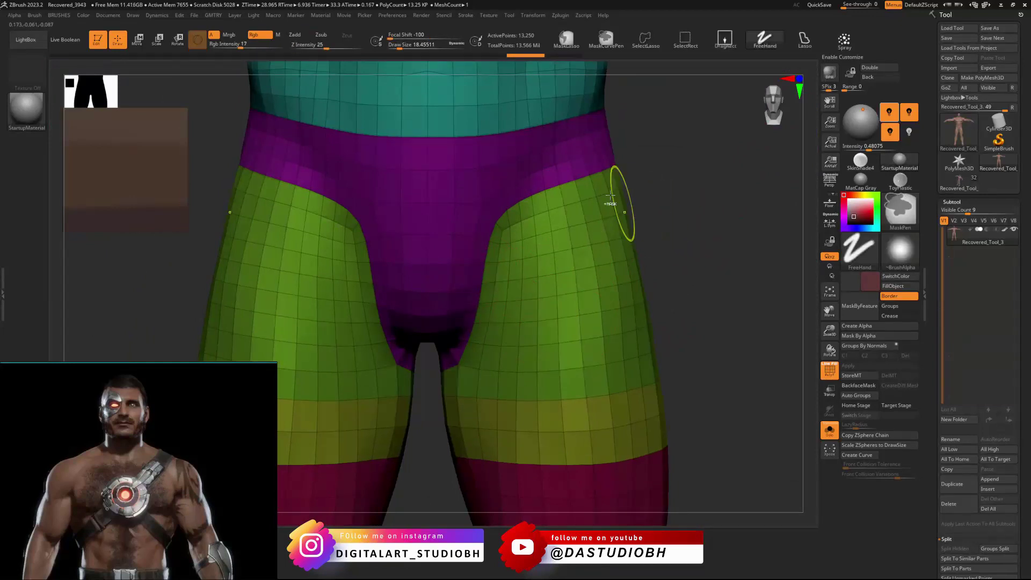
key("ctrl")
right_click_drag(714, 193, 656, 189)
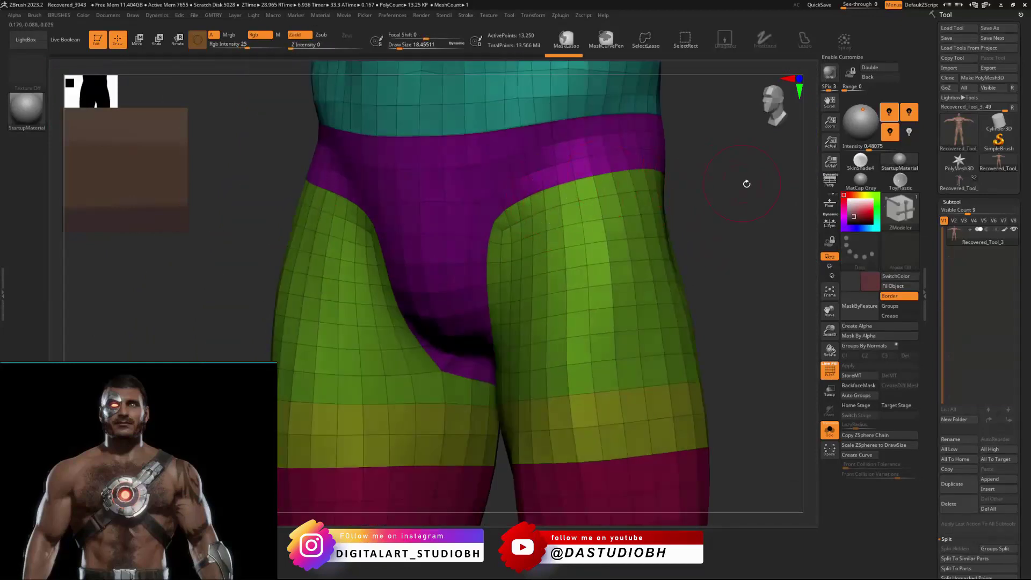
right_click_drag(746, 182, 623, 183)
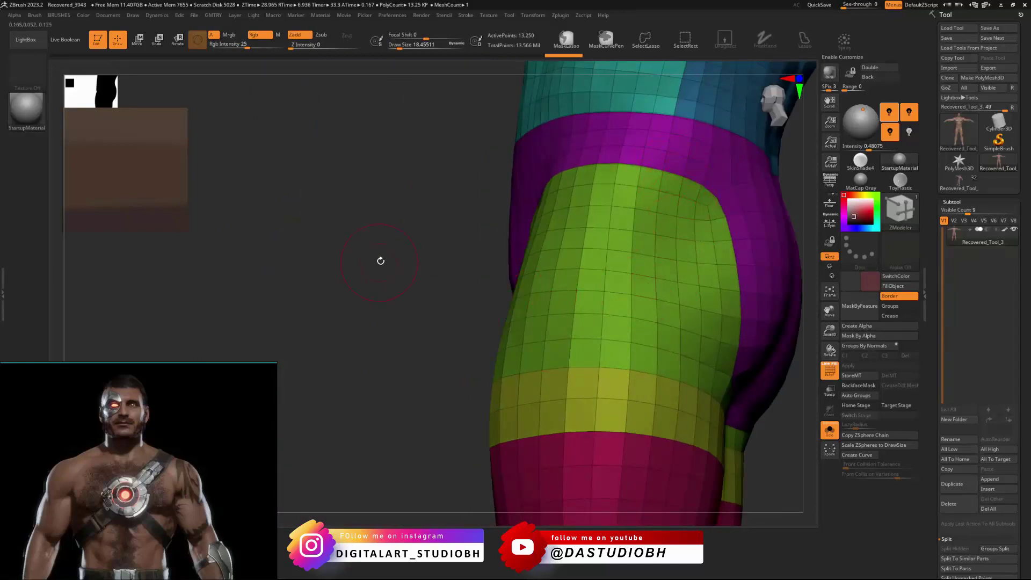
right_click_drag(380, 260, 524, 271)
Step: Crease a shortest-path centerline seam over the crown of the head, down the back of the neck and along the spine
right_click_drag(747, 218, 698, 411, "ctrl")
right_click_drag(672, 340, 502, 354)
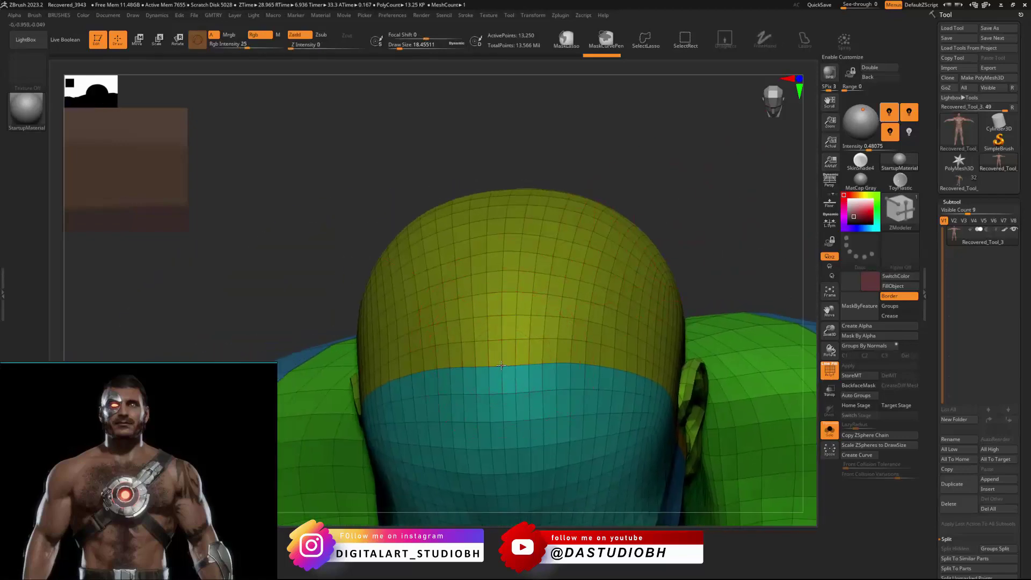
right_click_drag(660, 188, 500, 103)
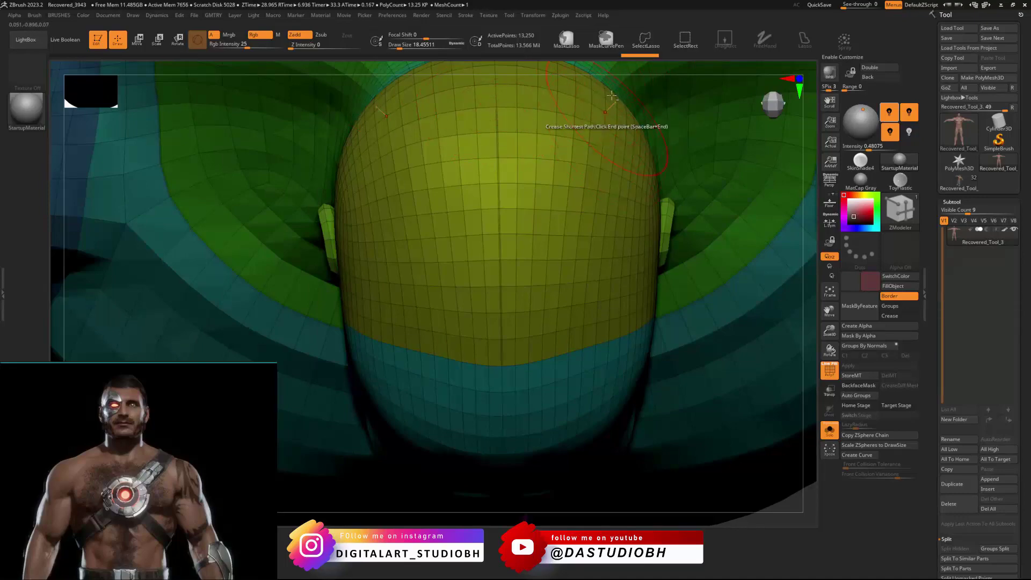
right_click_drag(613, 103, 583, 445)
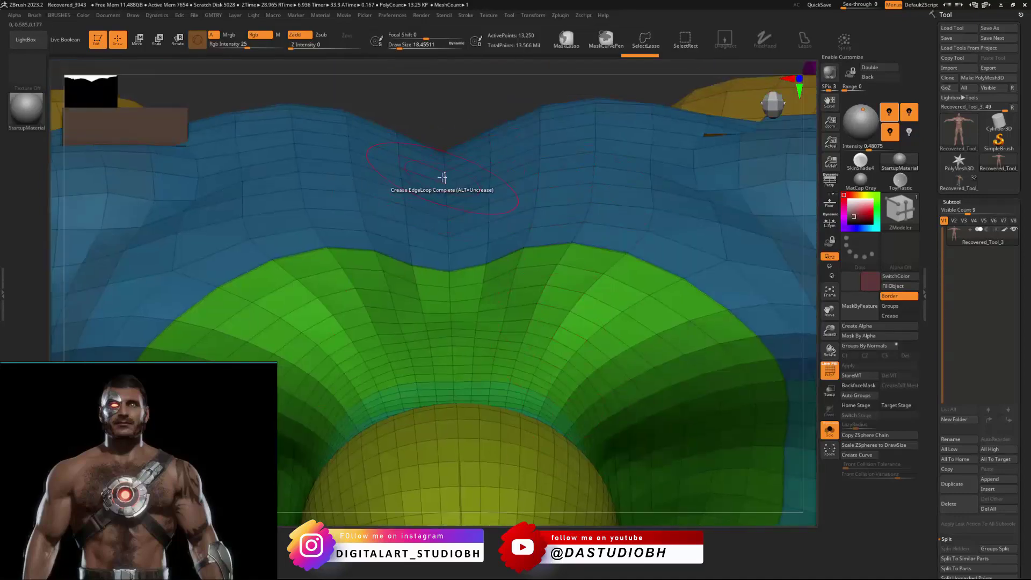
right_click_drag(460, 120, 460, 173, "ctrl")
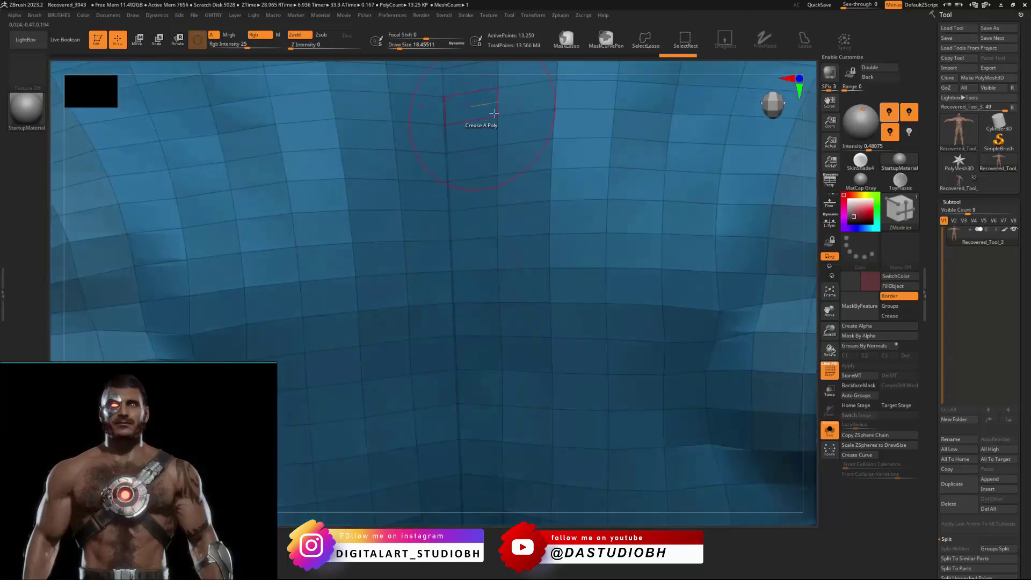
right_click_drag(809, 149, 525, 229)
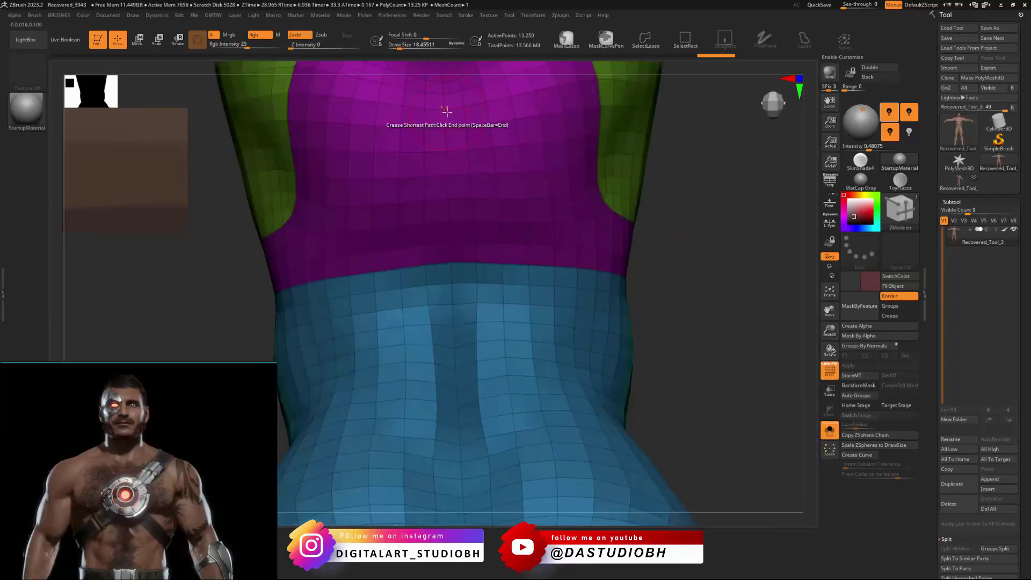
Step: Extend the shortest-path crease along the pelvis centerline between the legs and end the path
right_click_drag(702, 156, 718, 384, "alt")
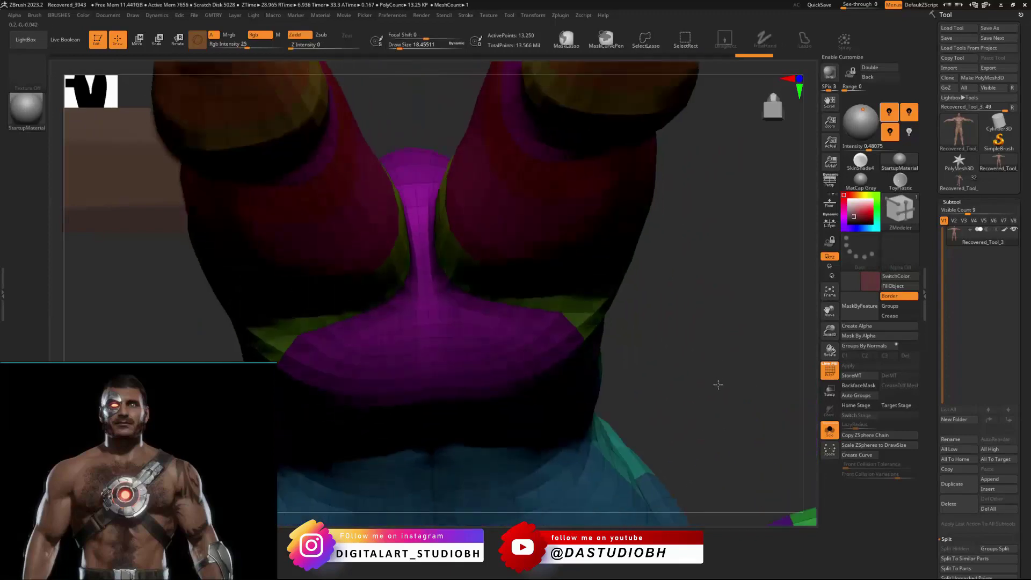
left_click(425, 238)
key("space")
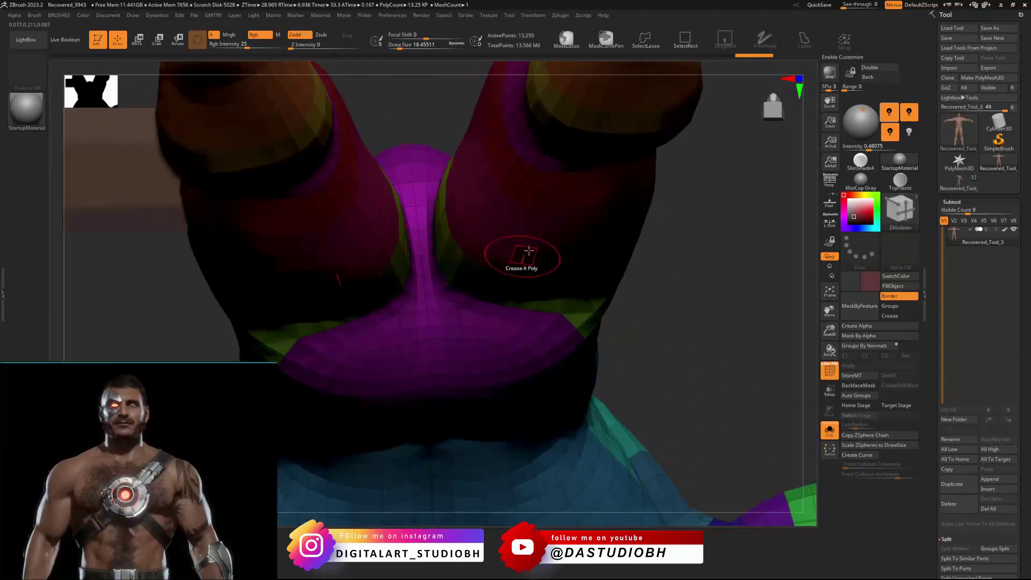
right_click_drag(726, 228, 726, 240, "ctrl")
Step: Unwrap the body's UVs from its creased edges with Symmetry enabled and Auto Seams off
key("f")
right_click_drag(594, 371, 607, 218)
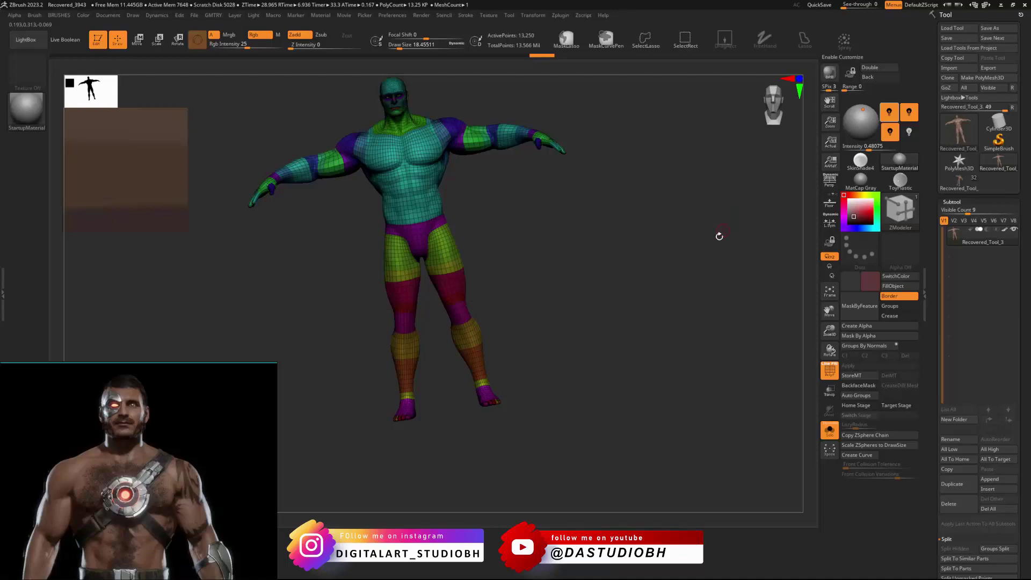
right_click_drag(680, 247, 707, 265)
scroll(967, 323, "down", 10)
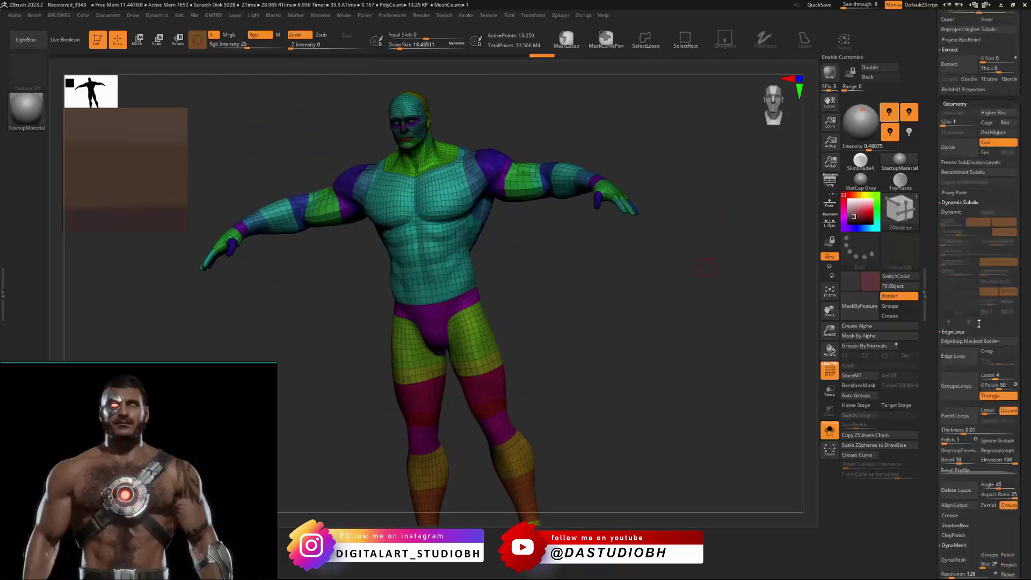
scroll(930, 412, "down", 15)
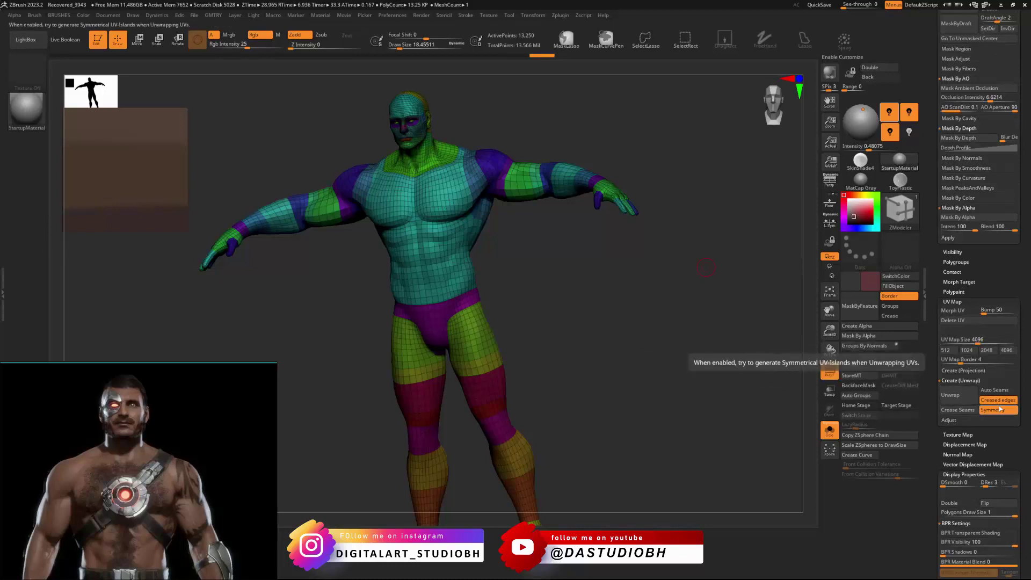
left_click(966, 399)
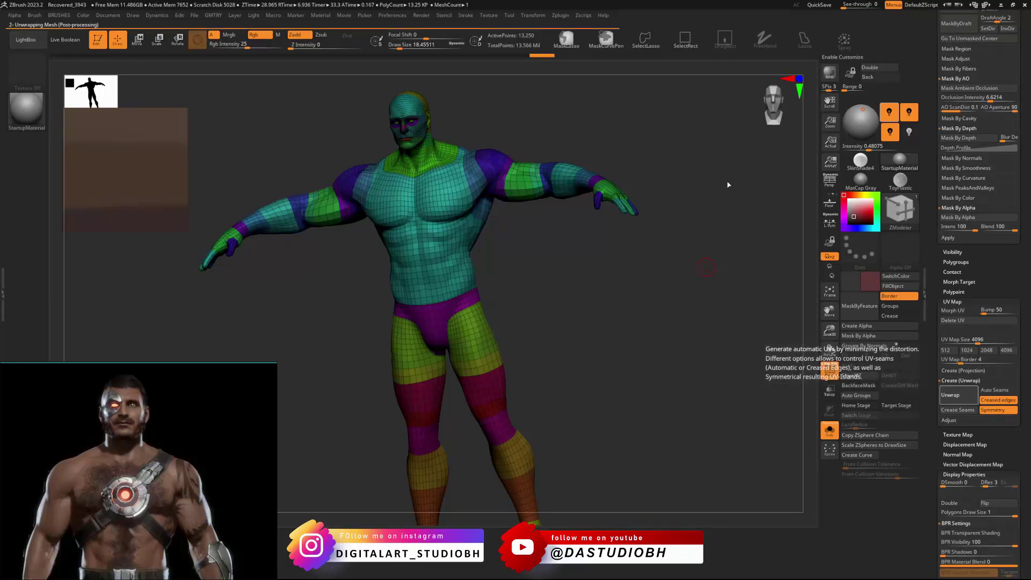
Step: Flatten the body into its UV layout with Morph UV and inspect all the unwrapped islands
left_click_drag(680, 255, 707, 262)
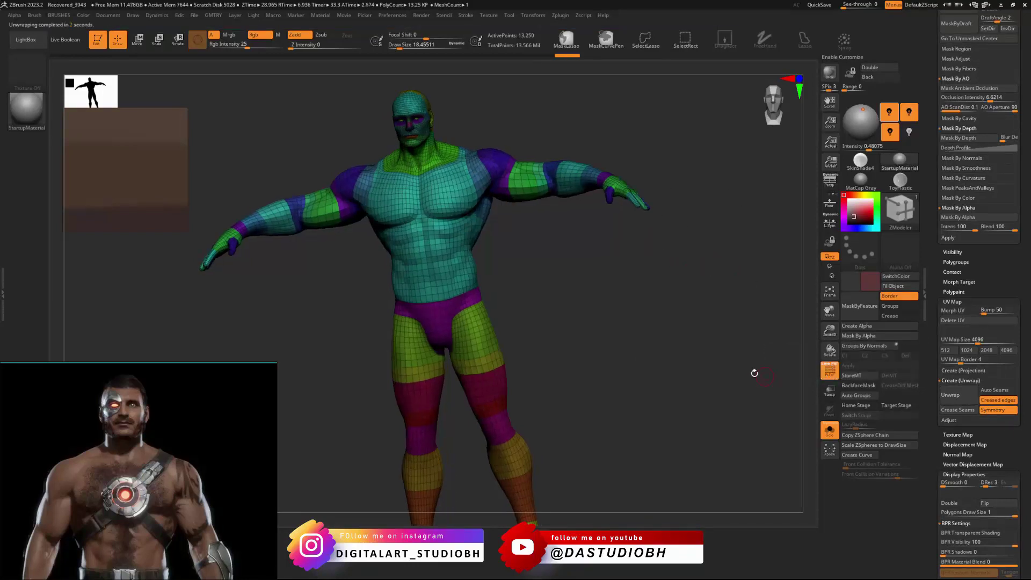
key("shift+g")
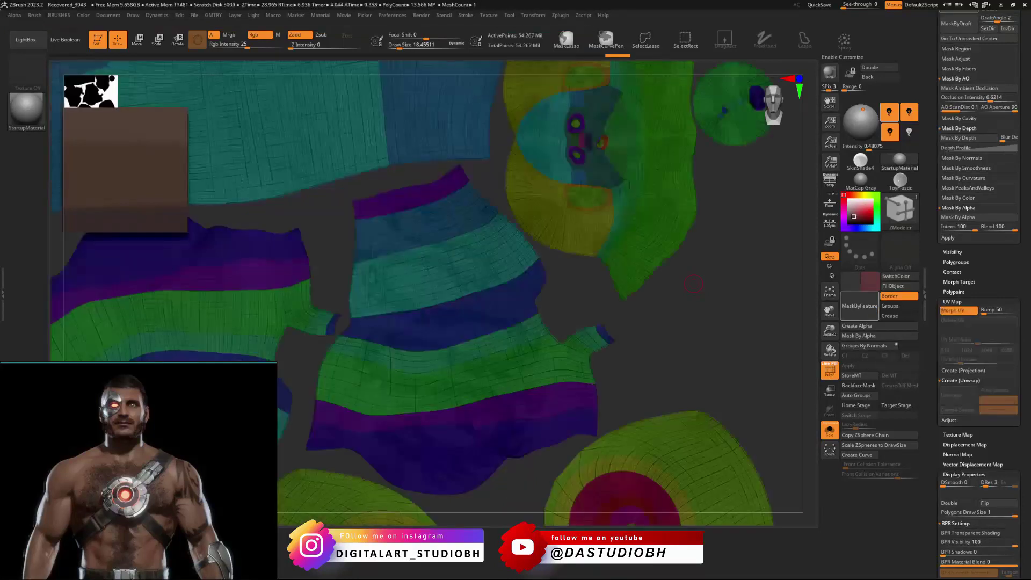
key("f")
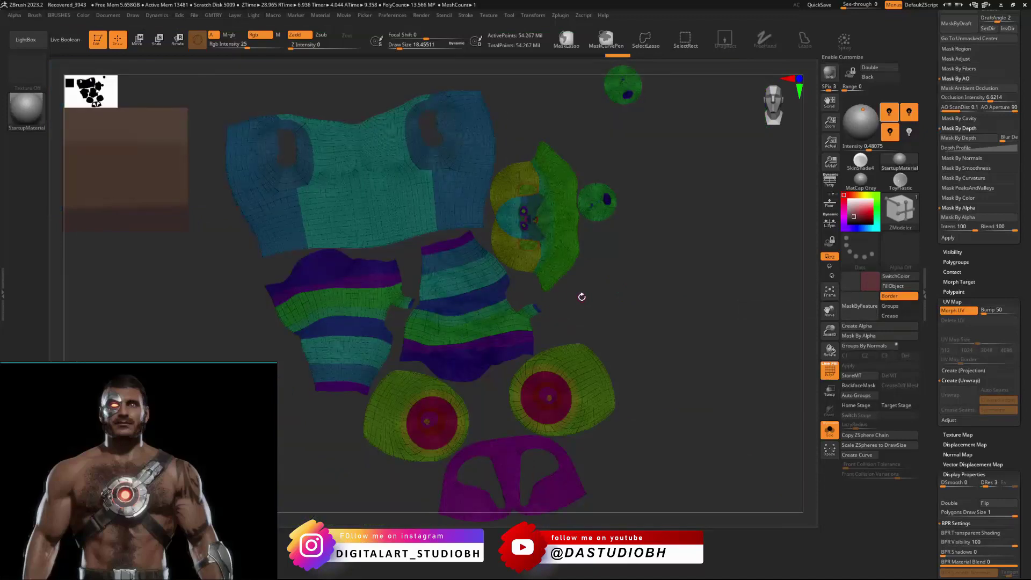
Step: Turn off the polyframe display so the flattened UV islands show only their painted skin
key("shift+f")
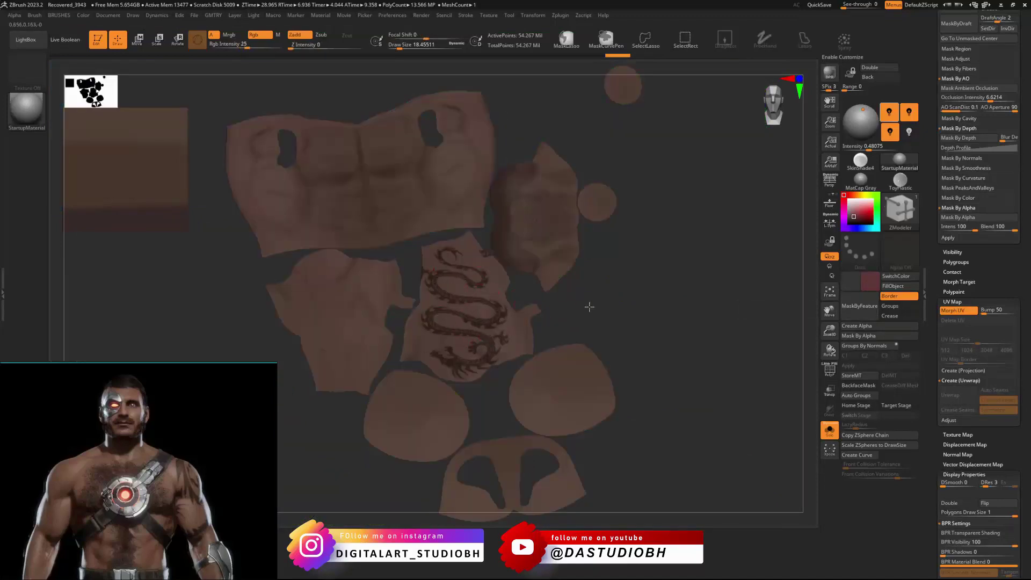
left_click_drag(606, 312, 602, 307)
scroll(614, 307, "up", 3)
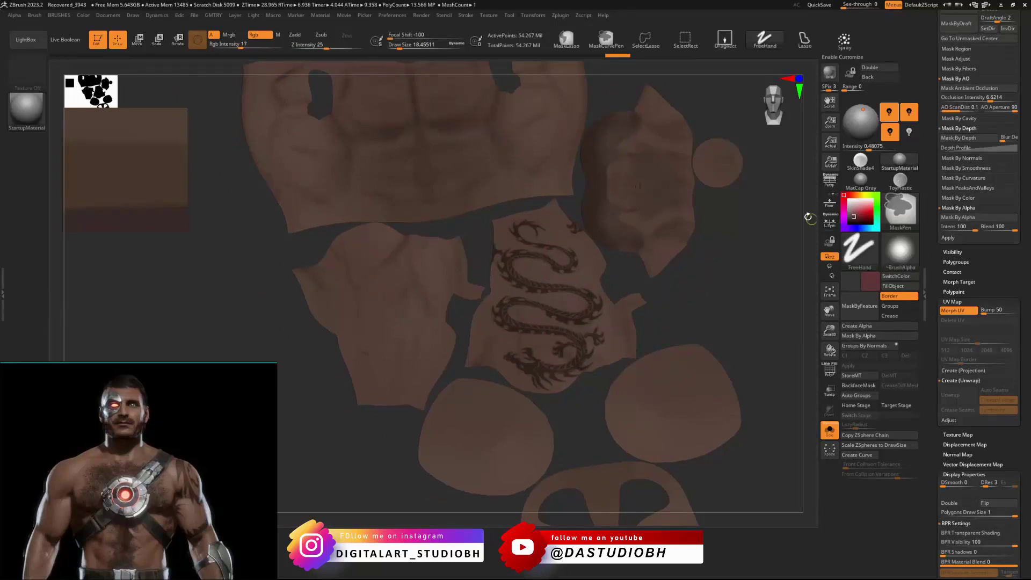
Step: Set up the Standard brush for colour painting with the dragon alpha, a DragRect stroke and an RGB intensity of 100
key("b")
left_click(650, 220)
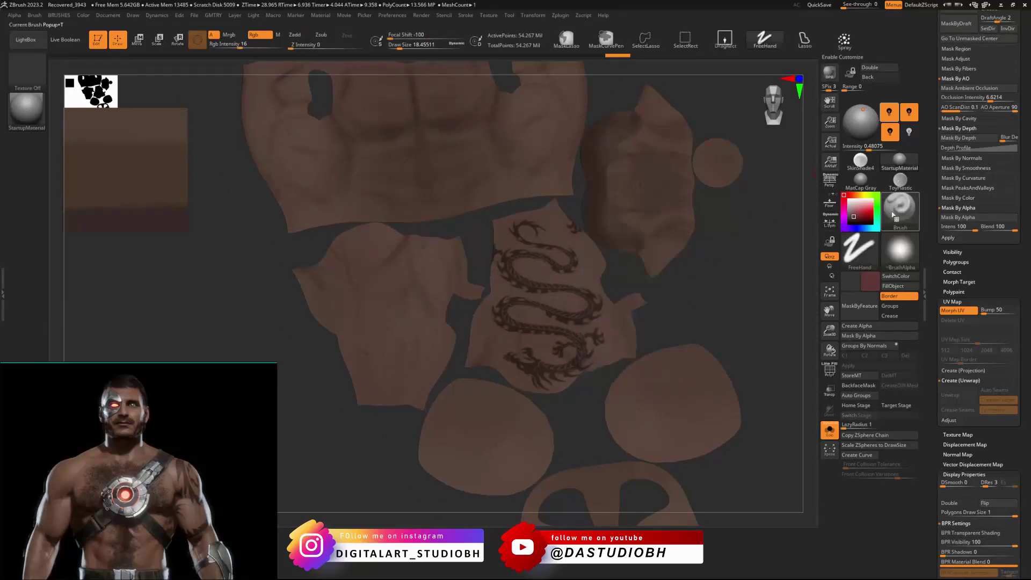
left_click(899, 251)
left_click(604, 260)
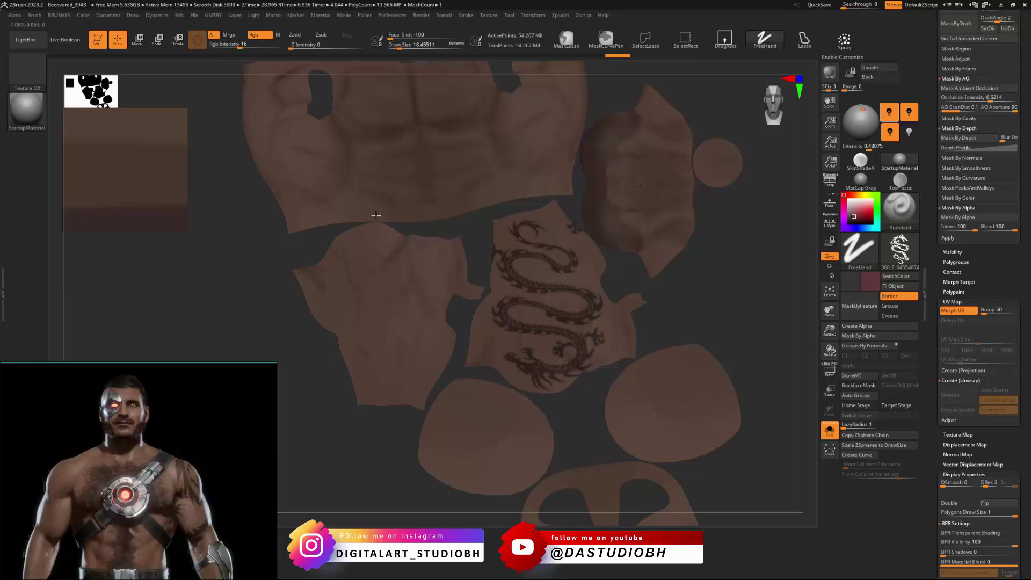
key("ctrl")
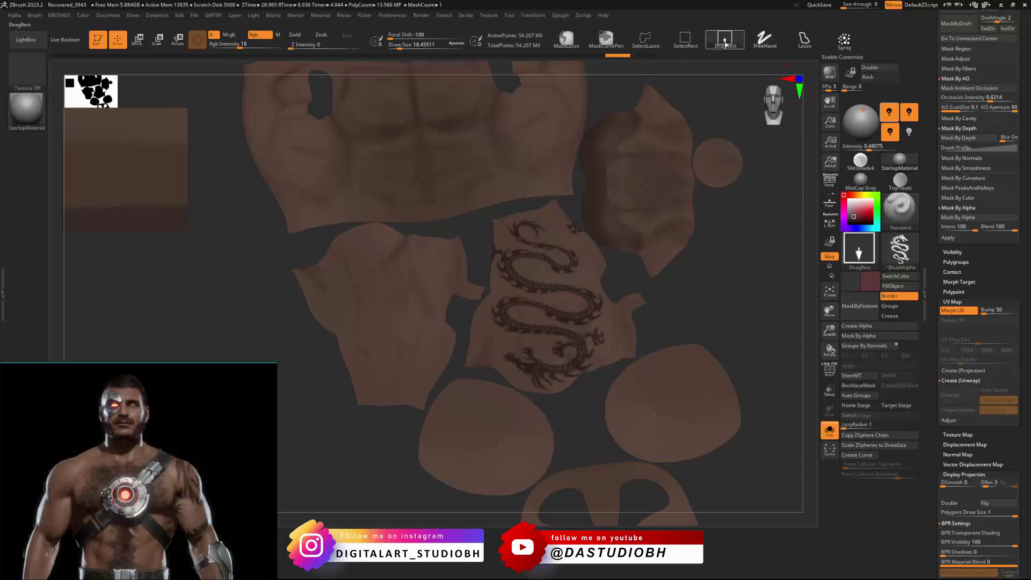
key("space")
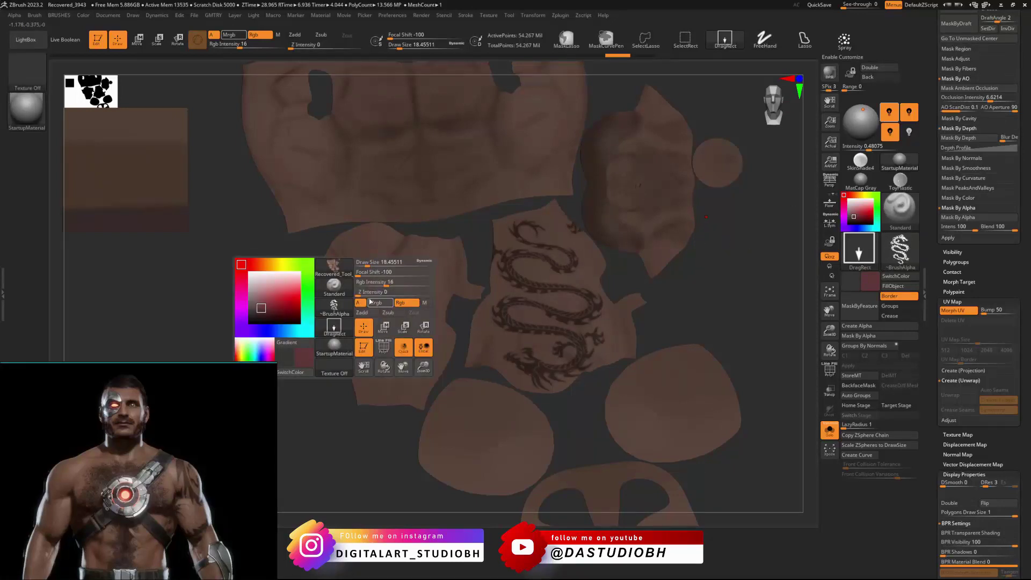
left_click_drag(390, 283, 385, 285)
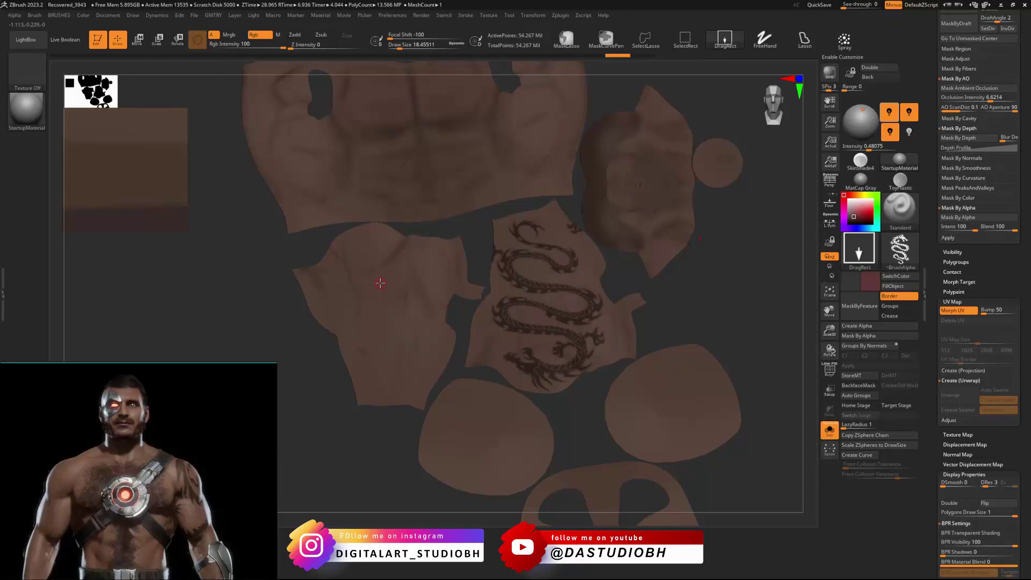
key("ctrl")
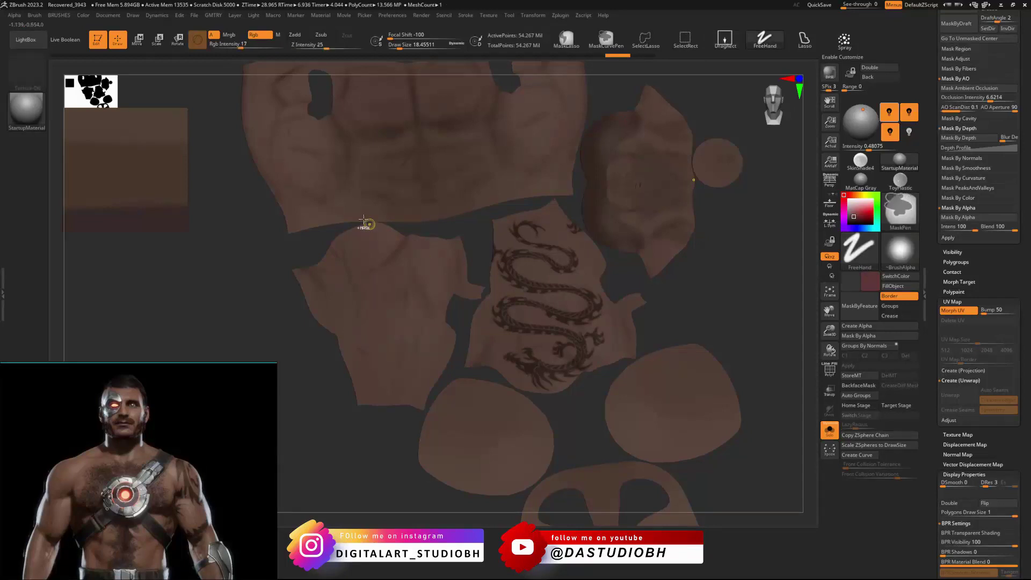
left_click(284, 45)
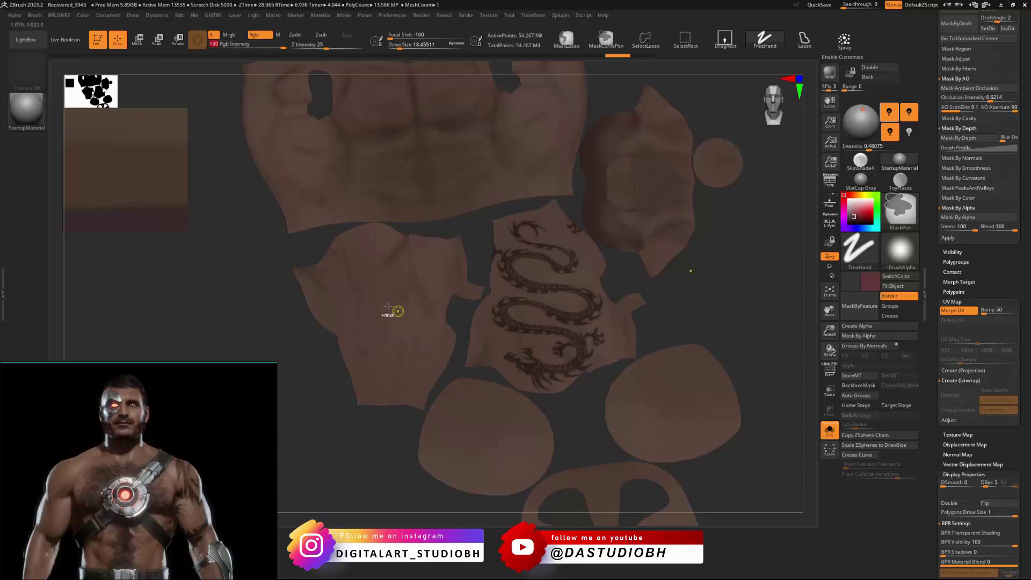
left_click_drag(379, 250, 381, 283, "ctrl")
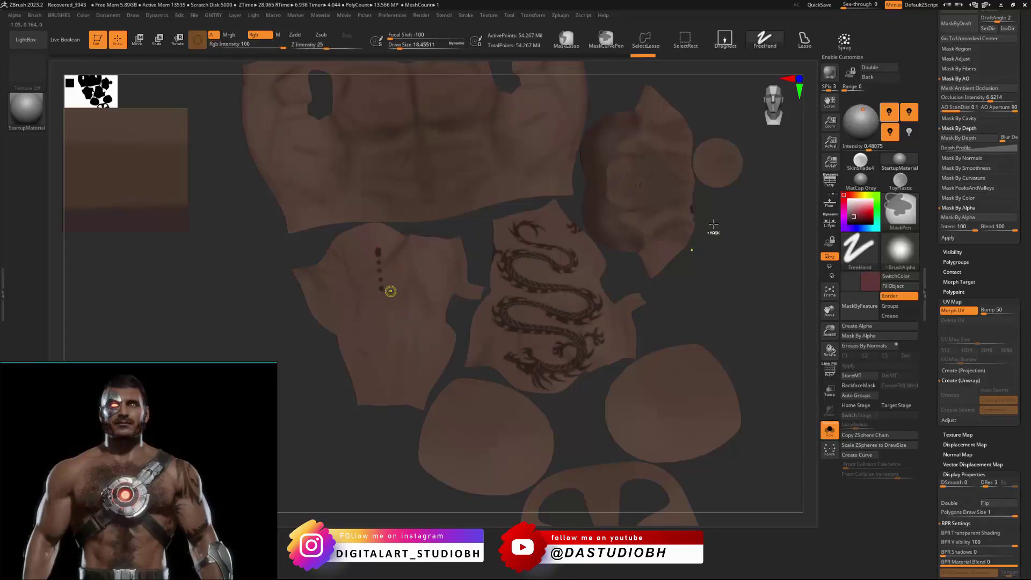
key("ctrl+z")
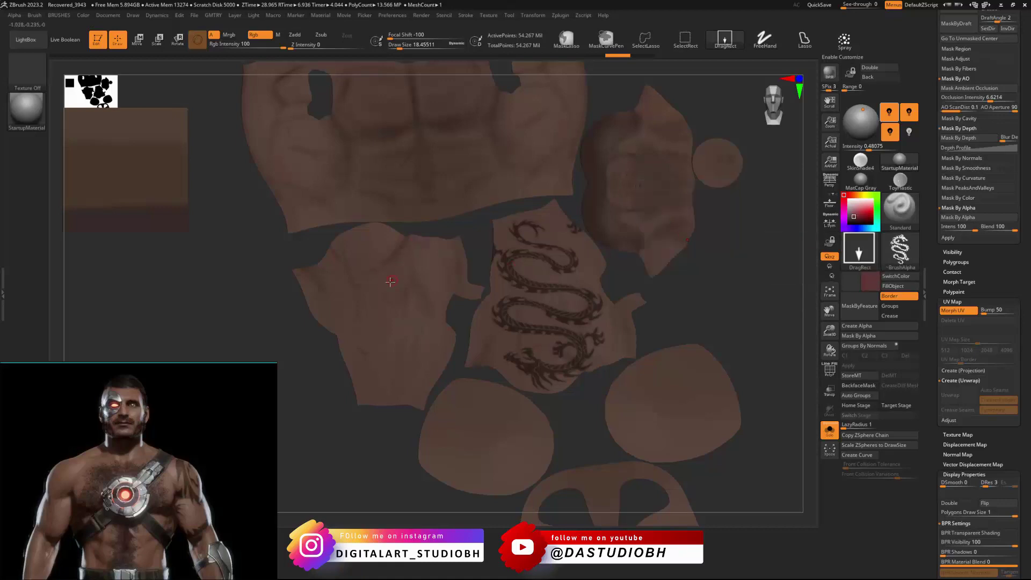
Step: Stamp the dragon tattoo on the unpainted arm island, undo the first placement and stamp it larger along the island's length
left_click_drag(373, 246, 363, 202)
key("ctrl")
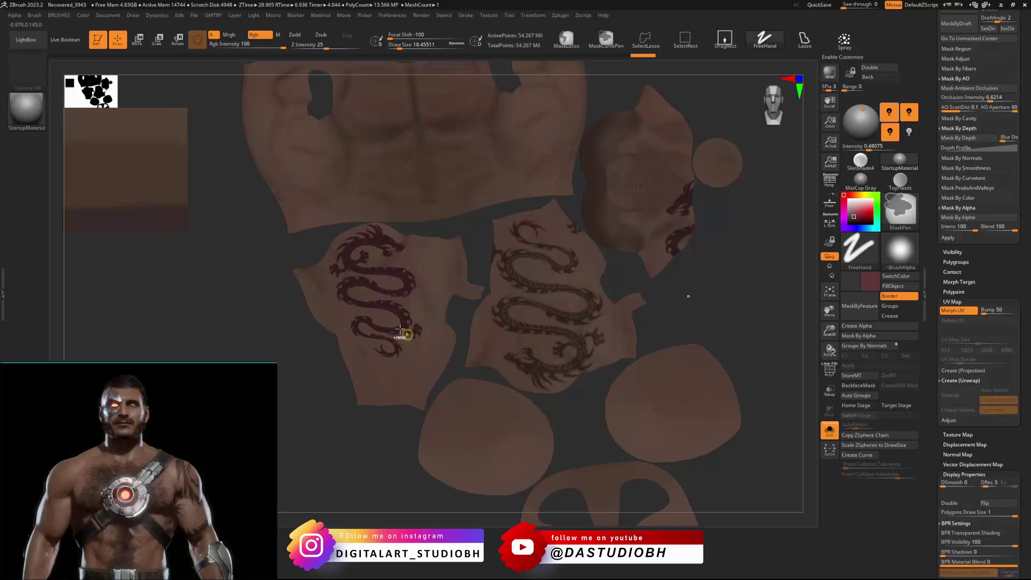
key("ctrl+z")
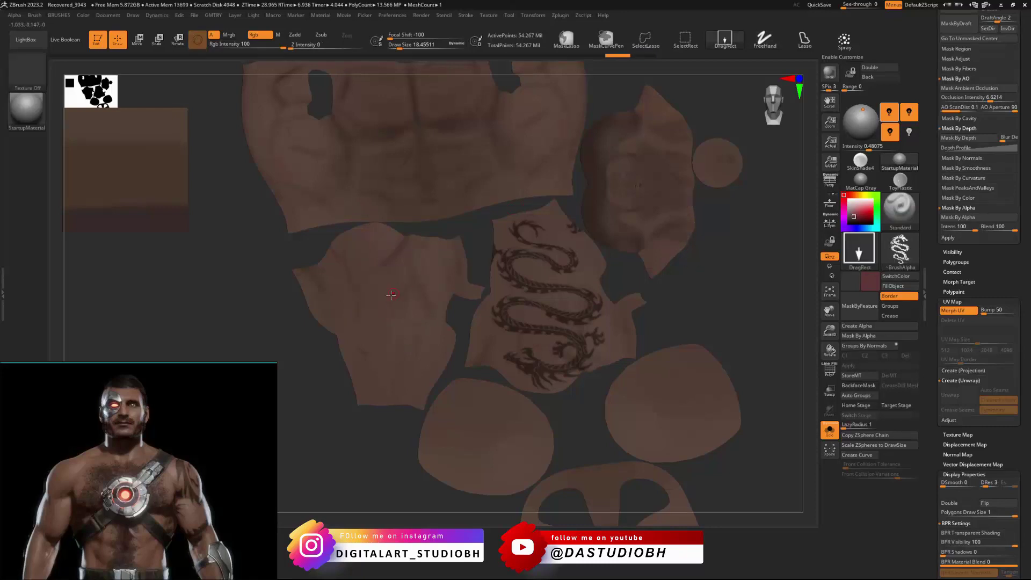
left_click_drag(386, 314, 362, 203)
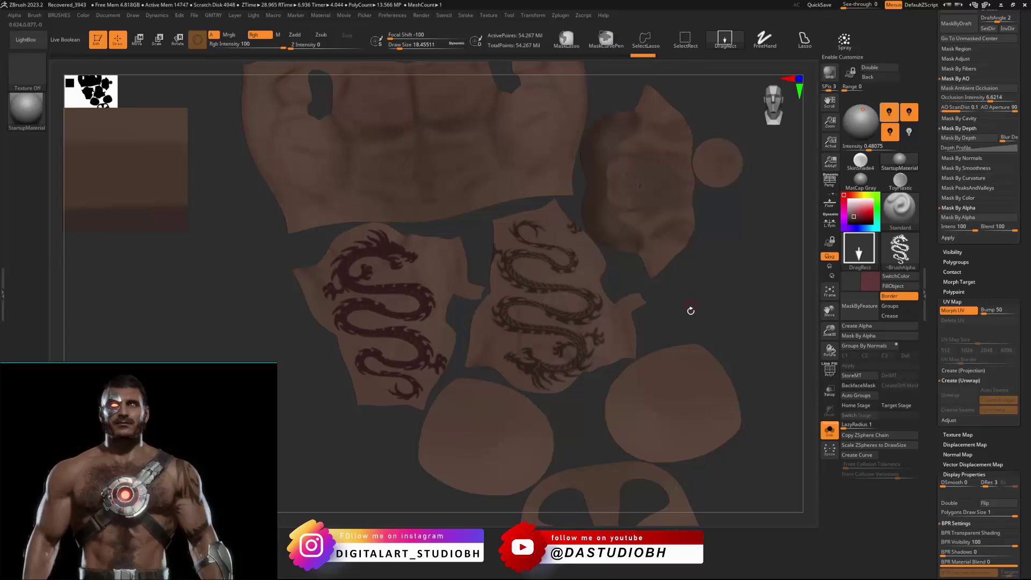
Step: Turn off Solo mode and Morph UV to restore the 3D body, and inspect the dragon tattoos around both arms
left_click(829, 431)
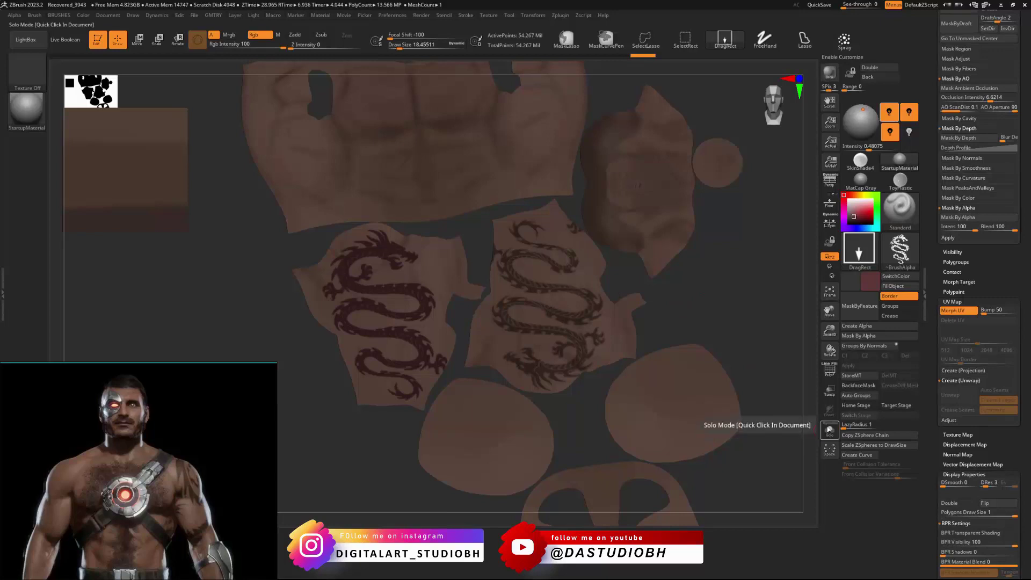
left_click(948, 296)
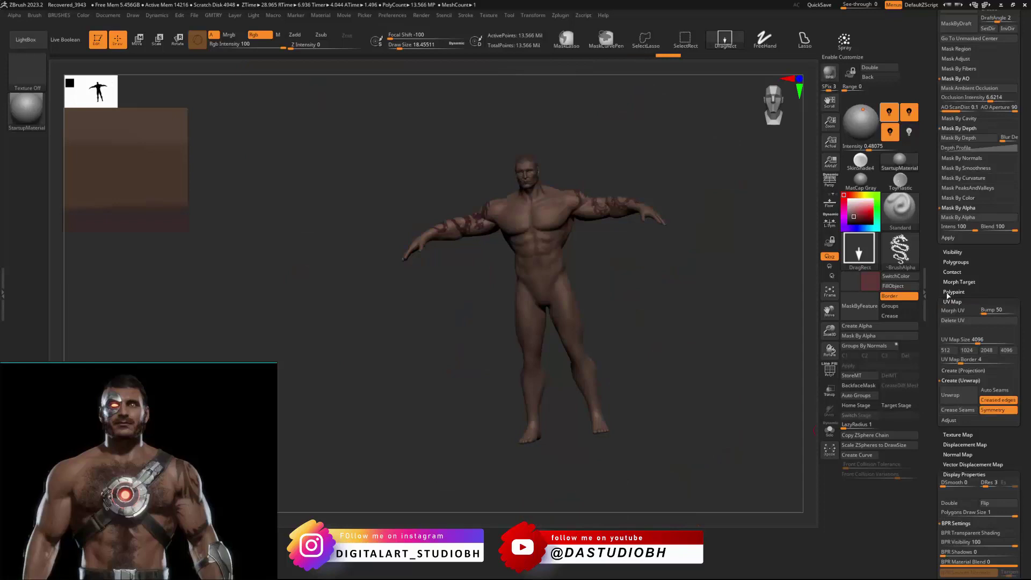
right_click_drag(456, 258, 571, 279)
mouse_move(669, 195)
right_mouse_down("ctrl")
mouse_move(681, 202)
mouse_move(695, 274)
mouse_move(623, 306)
mouse_move(587, 357)
mouse_move(686, 315)
mouse_move(675, 373)
mouse_move(666, 347)
mouse_move(688, 336)
mouse_move(632, 259)
right_mouse_up("ctrl")
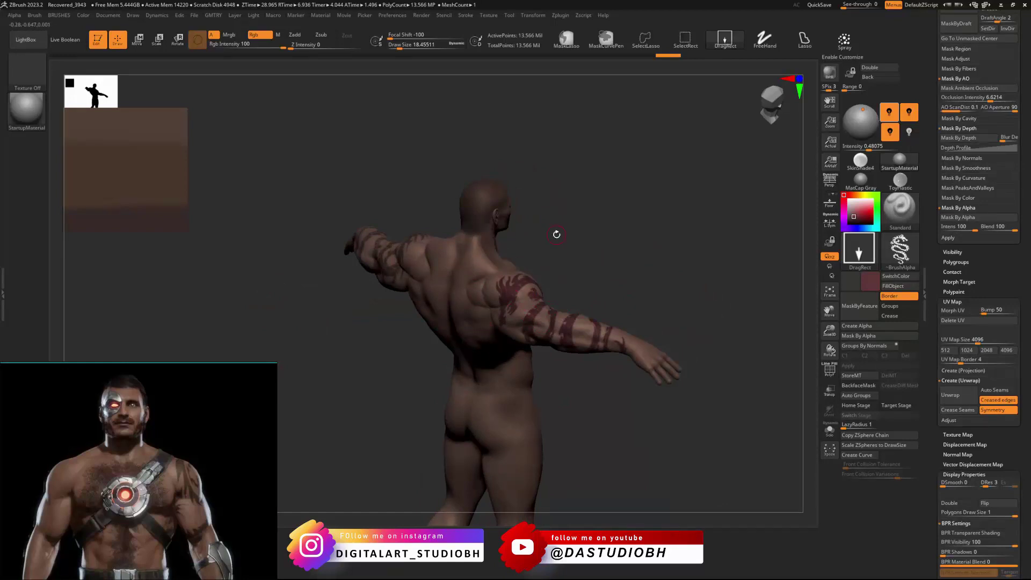
right_click_drag(692, 249, 702, 233)
Step: Examine the available textures and the mesh texture options in the Texture palette
left_click(860, 250)
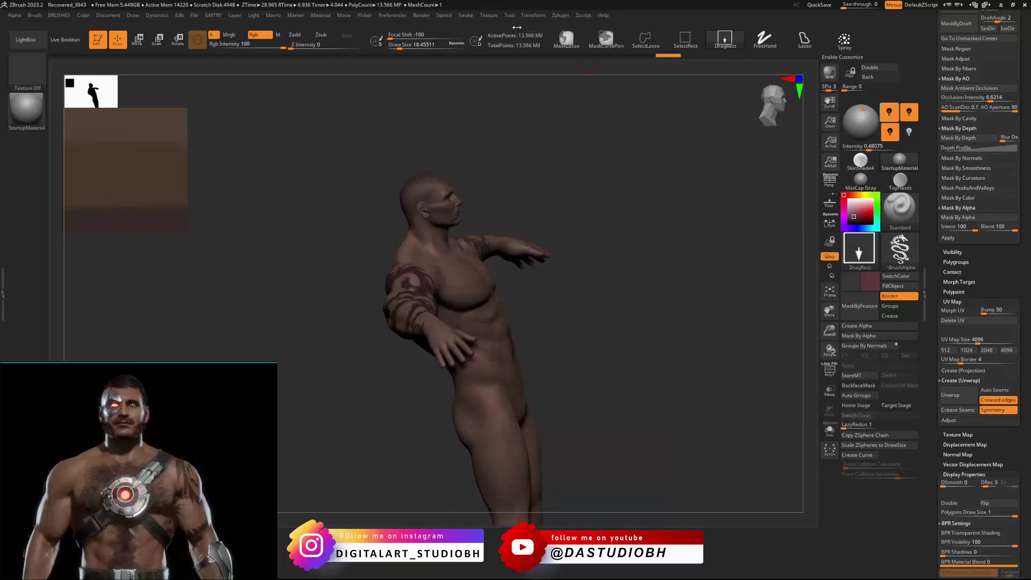
left_click(487, 15)
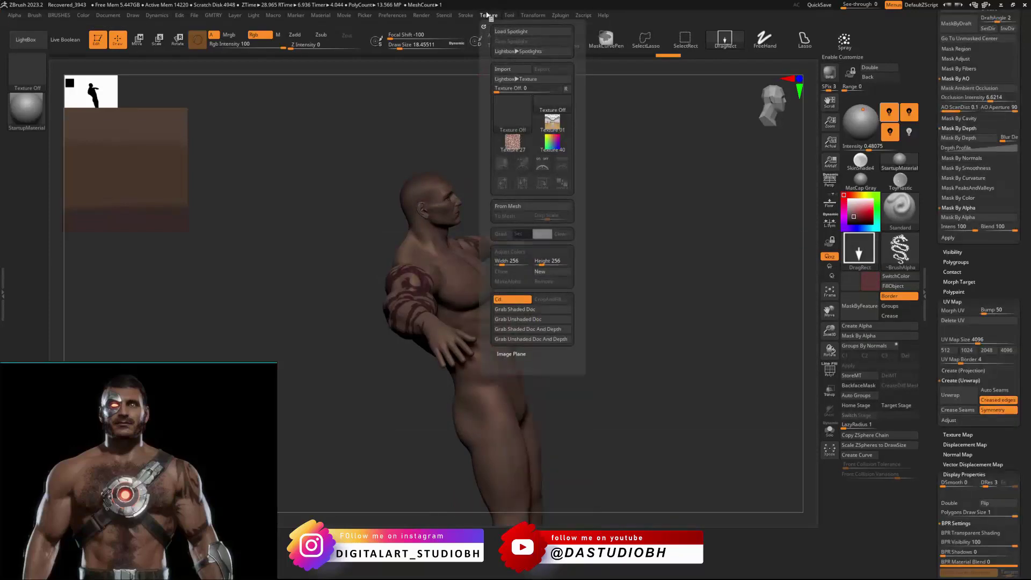
mouse_move(466, 17)
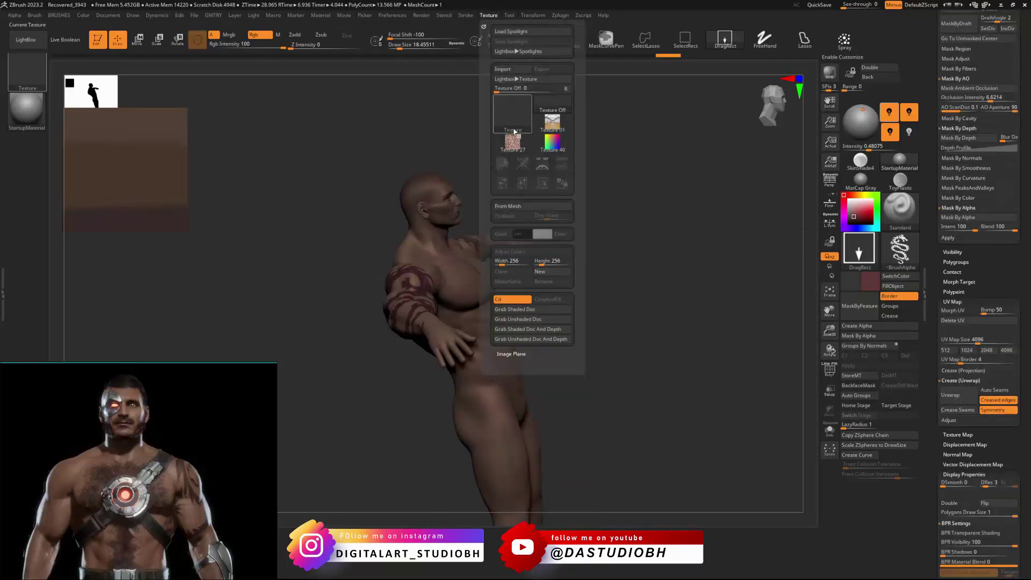
left_click(520, 133)
left_click(507, 107)
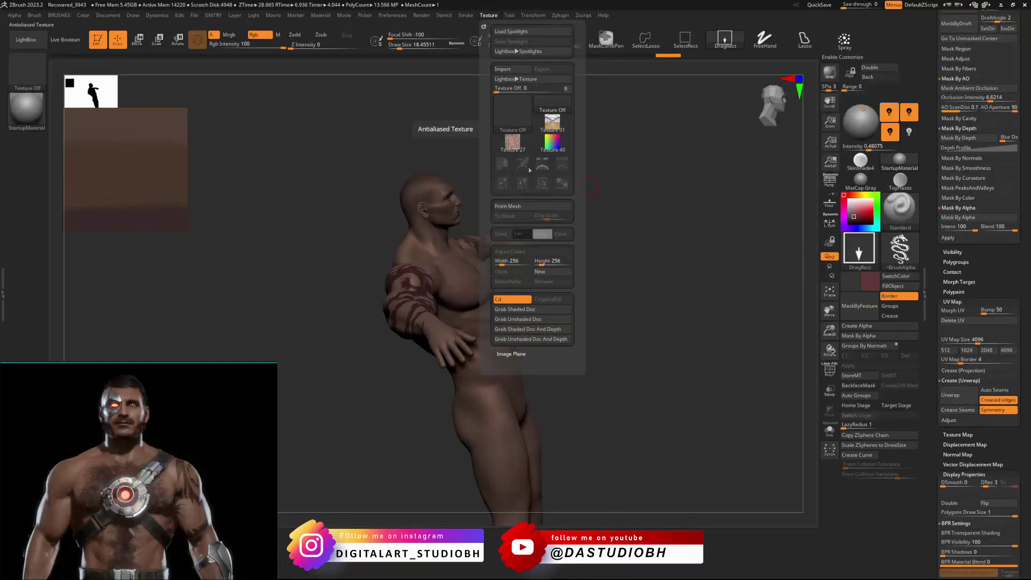
left_click(513, 113)
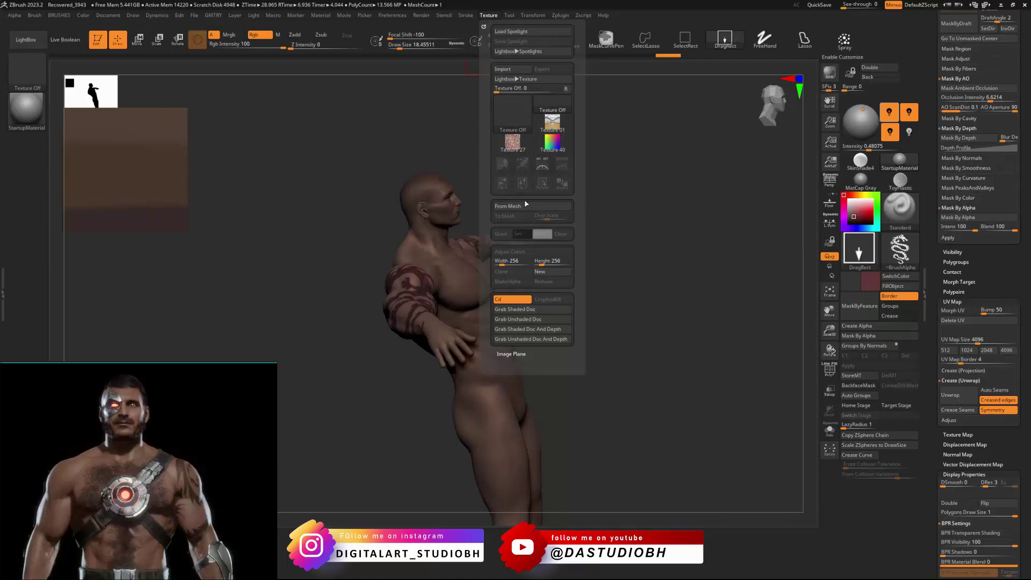
left_click_drag(715, 239, 810, 177)
Step: Switch to the full clothed character tool and show the Fibers17 chest hair, checking the strands up close
left_click_drag(933, 80, 924, 144)
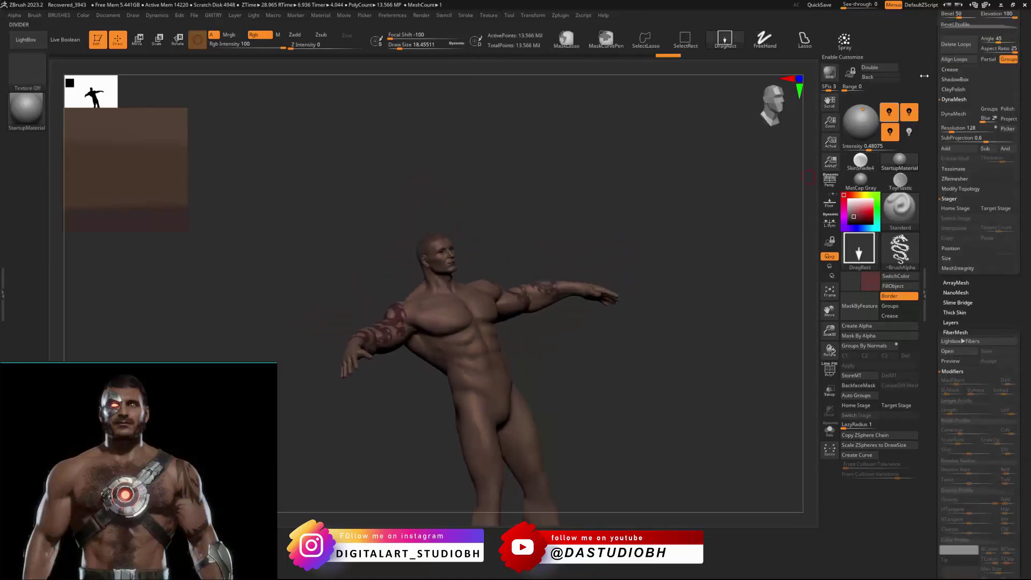
left_click_drag(924, 76, 945, 537)
left_click(959, 181)
left_click(1014, 251)
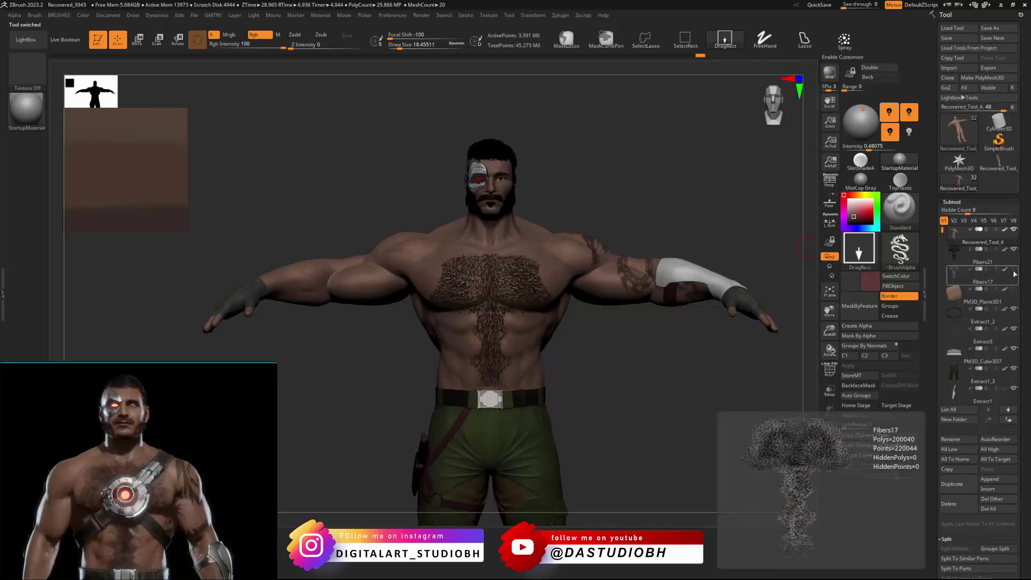
left_click(1014, 270)
left_click_drag(752, 203, 790, 312)
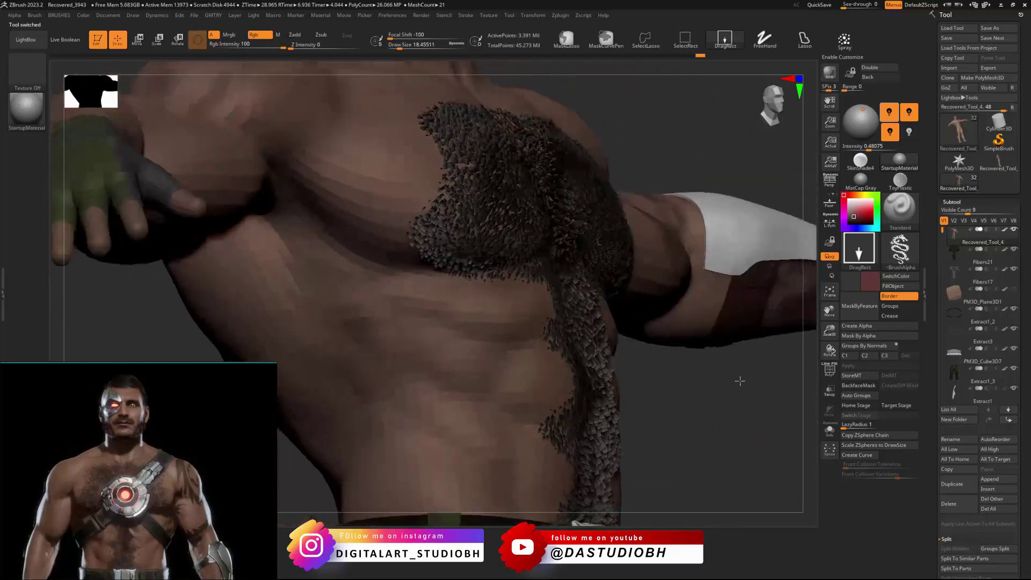
Step: Select the Fibers21 subtool and run a BPR render of the full character from the front
left_click(960, 270)
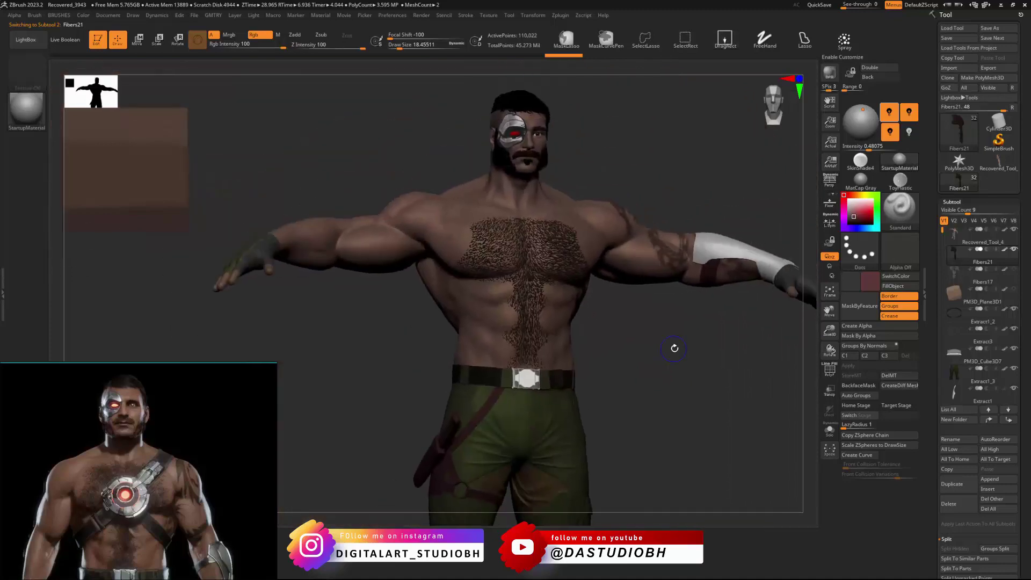
key("shift")
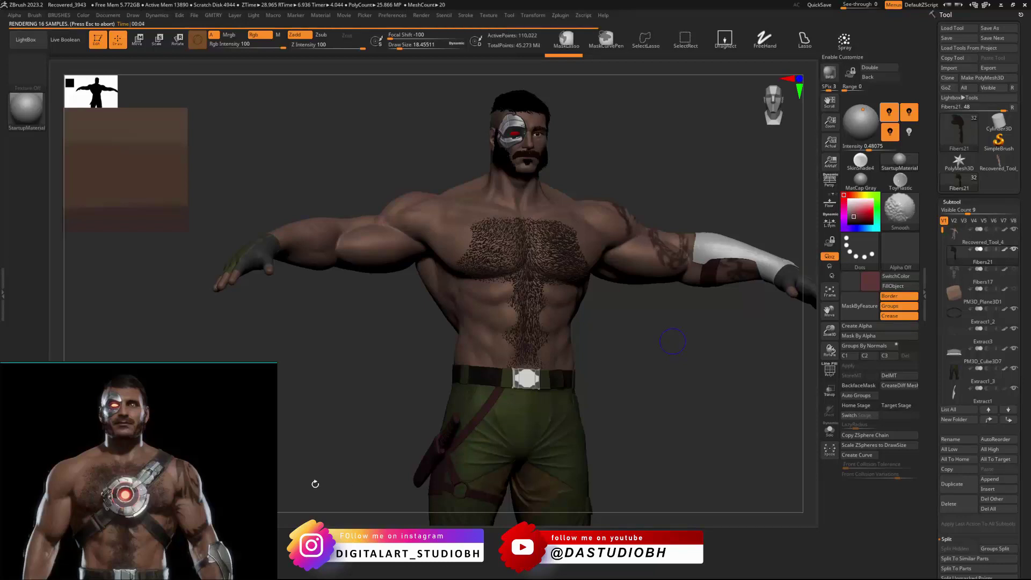
left_click(643, 346)
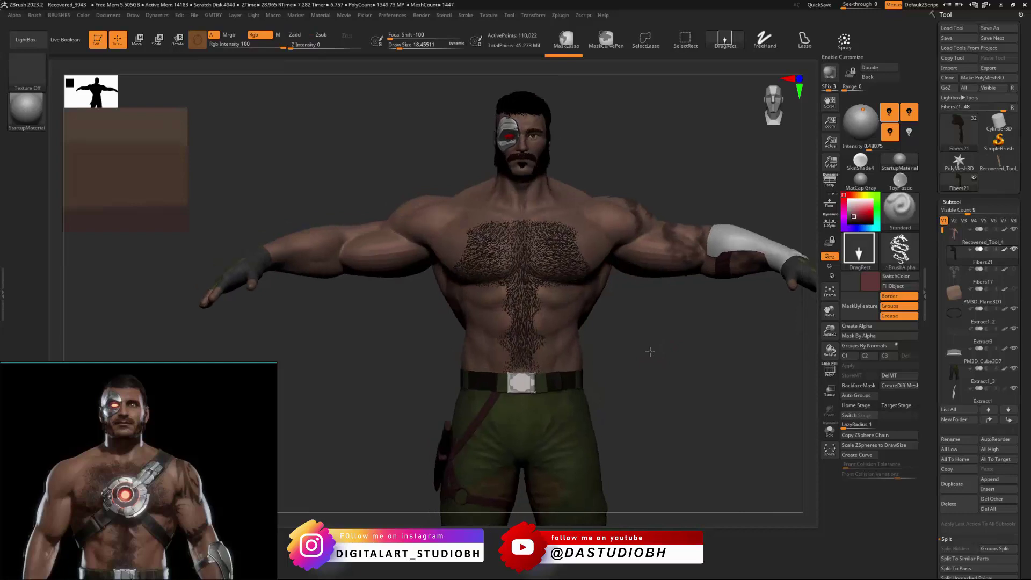
left_click_drag(655, 340, 664, 307)
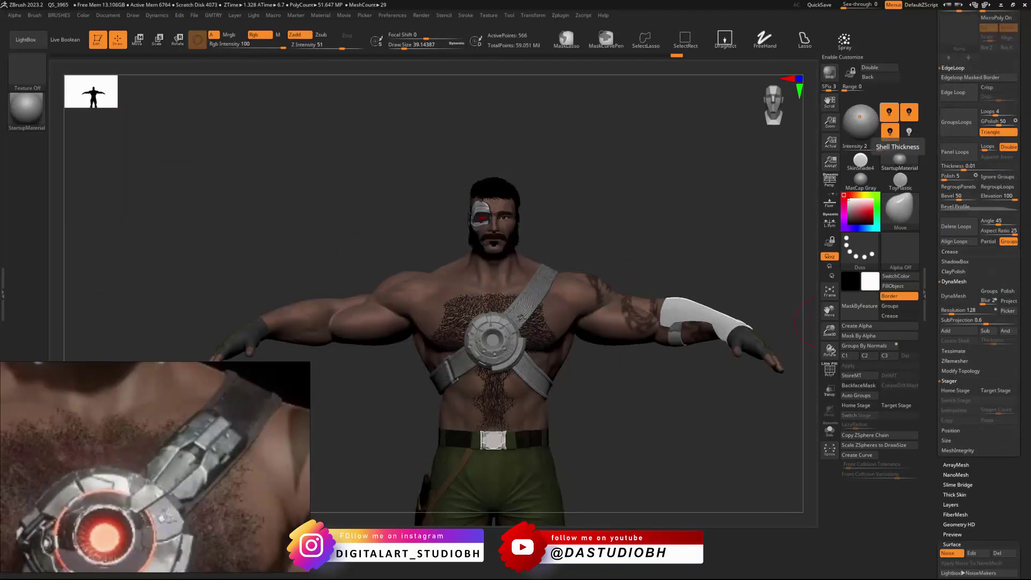
Step: Inspect the crossed chest straps from front and back, and switch off the strap's surface noise to compare its smooth surface
mouse_move(575, 236)
left_mouse_down()
mouse_move(613, 239)
mouse_move(616, 253)
mouse_move(559, 335)
mouse_move(460, 359)
mouse_move(585, 312)
mouse_move(475, 333)
mouse_move(475, 291)
mouse_move(563, 346)
left_mouse_up()
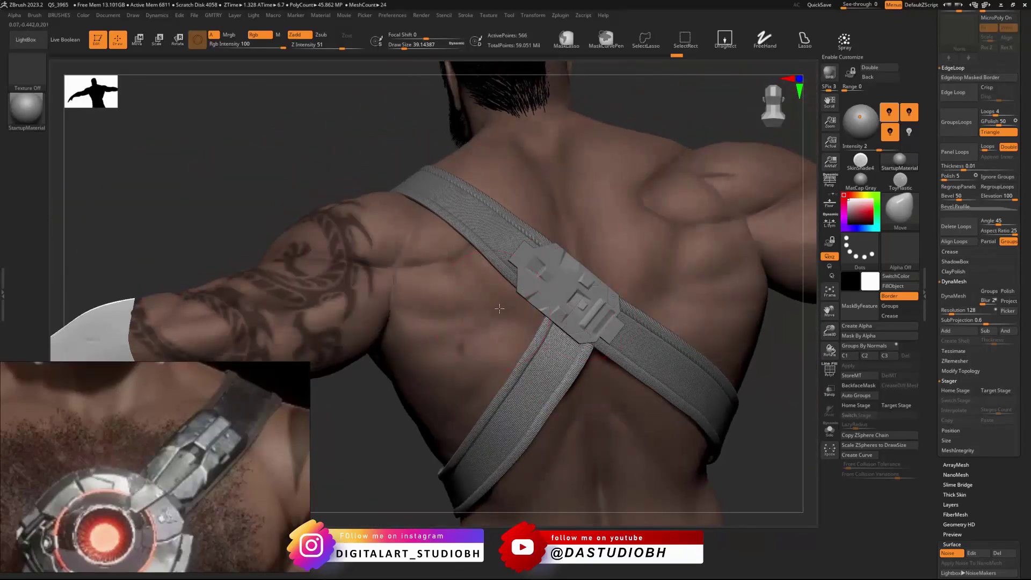
left_click_drag(500, 308, 544, 291)
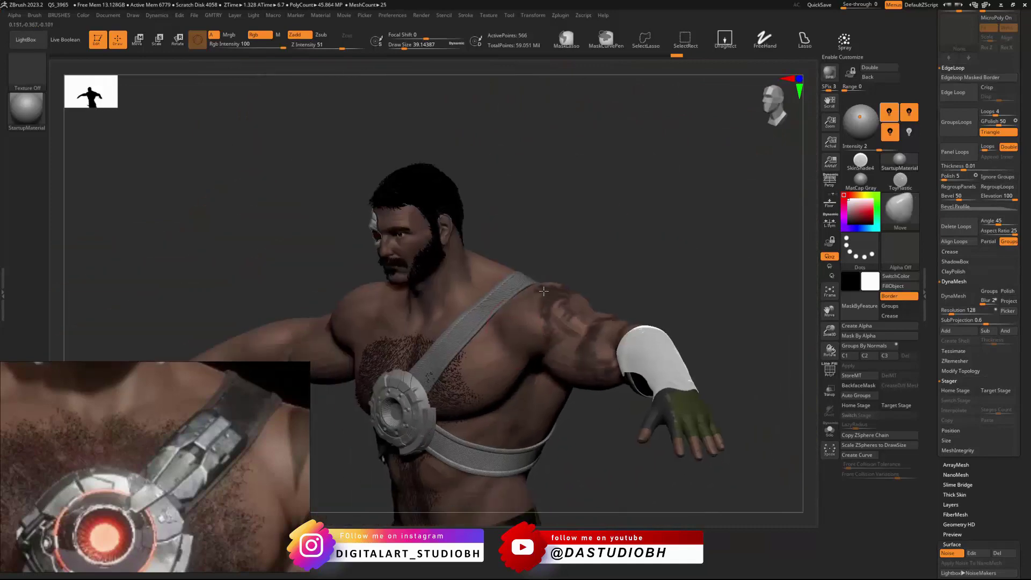
right_click_drag(544, 291, 500, 316)
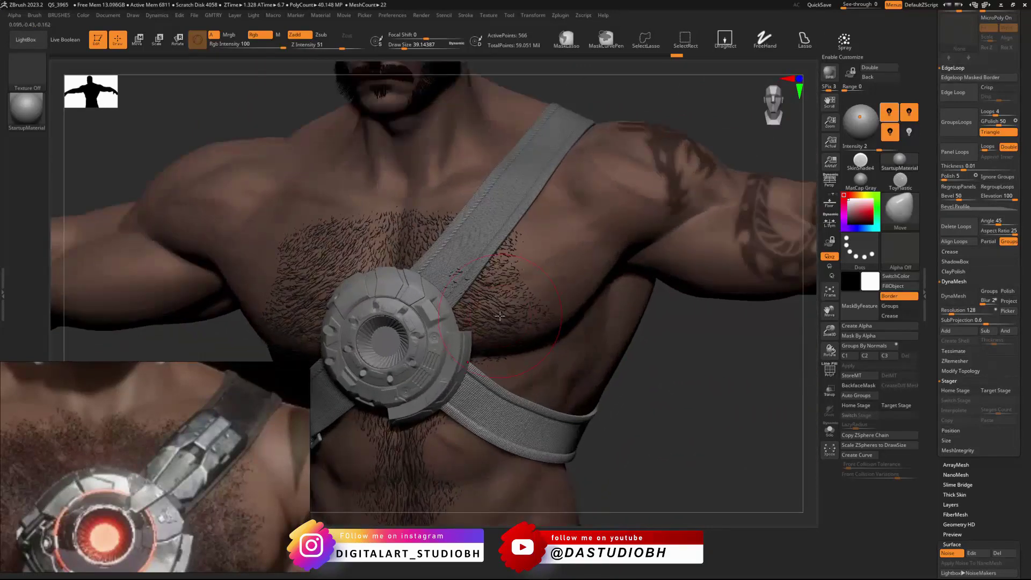
scroll(954, 412, "down", 5)
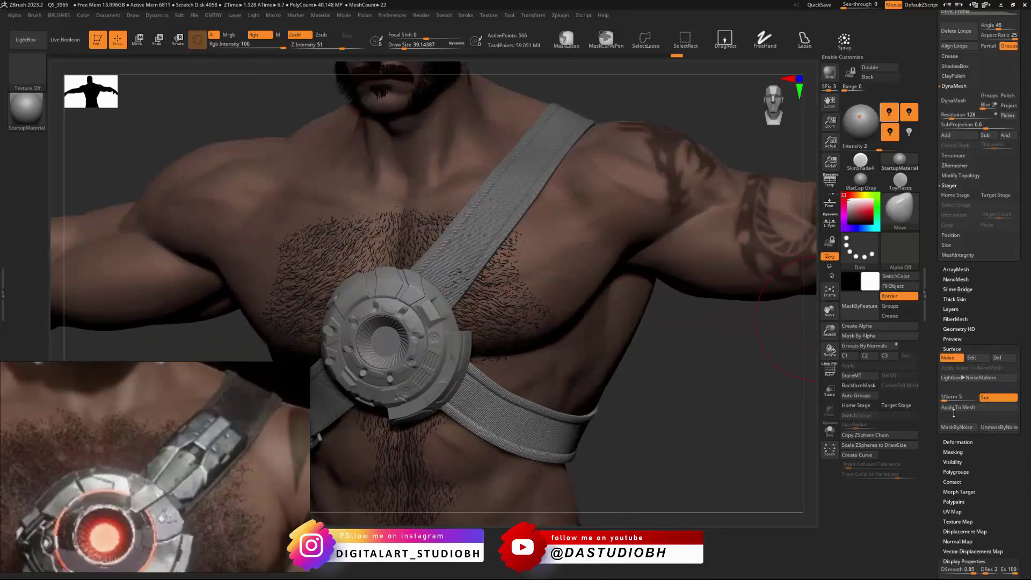
left_click(948, 358)
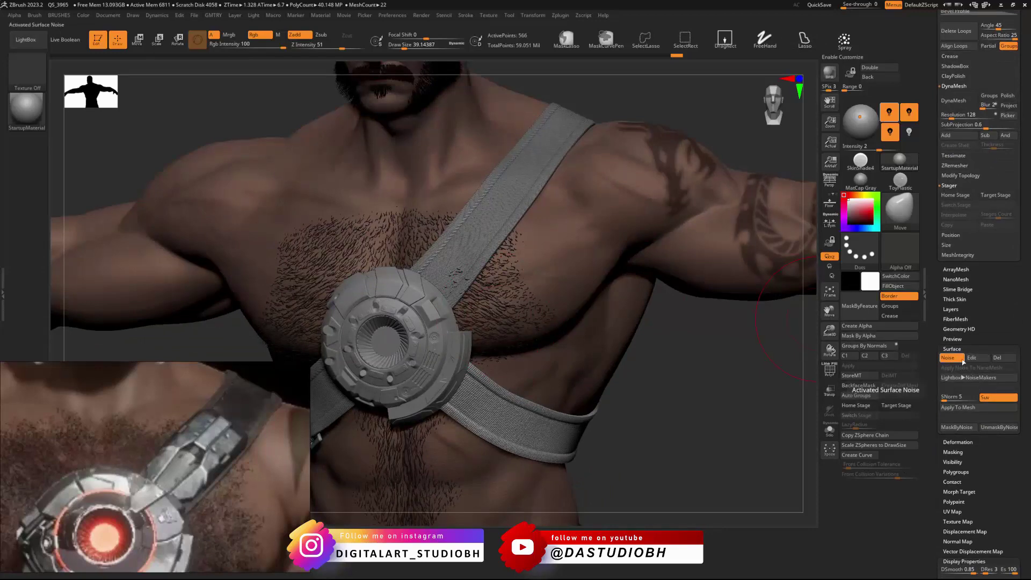
right_click_drag(695, 372, 466, 390)
left_click(947, 357)
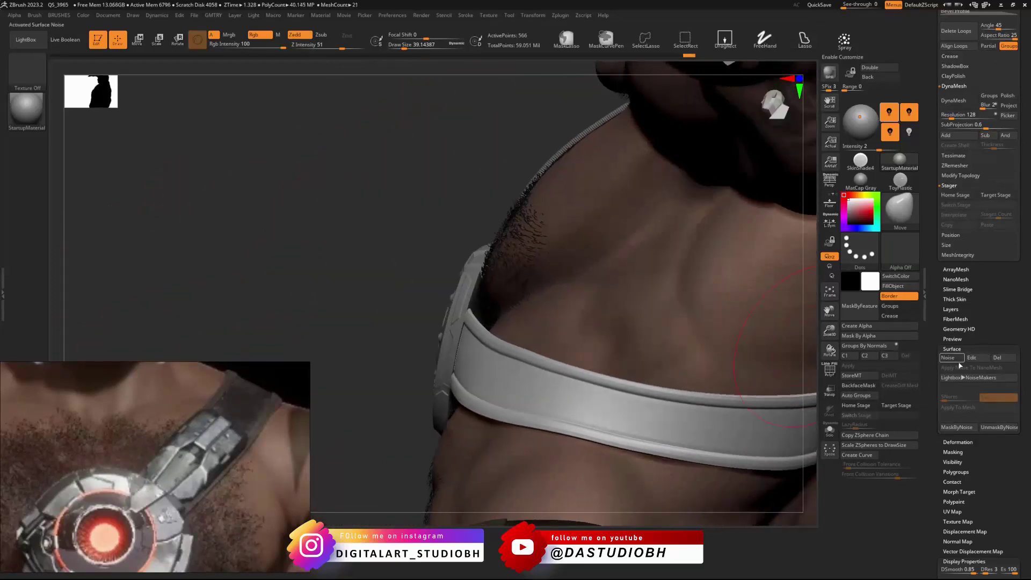
Step: Try a larger alpha scale of 0.01654 for the strap's surface noise in the NoiseMaker preview and discard the edit
mouse_move(615, 354)
right_mouse_down()
mouse_move(634, 403)
mouse_move(649, 369)
mouse_move(634, 361)
right_mouse_up()
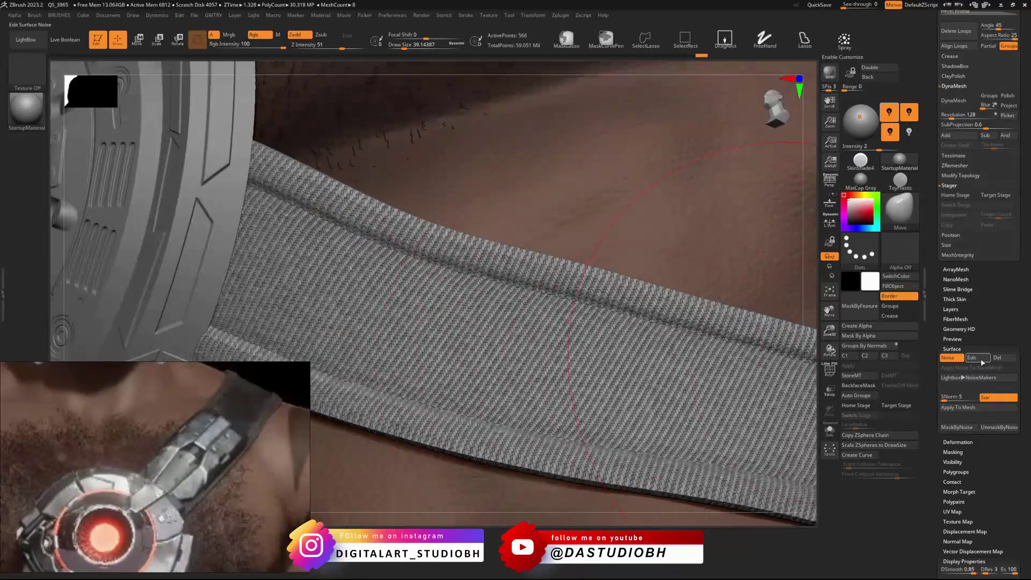
left_click(982, 361)
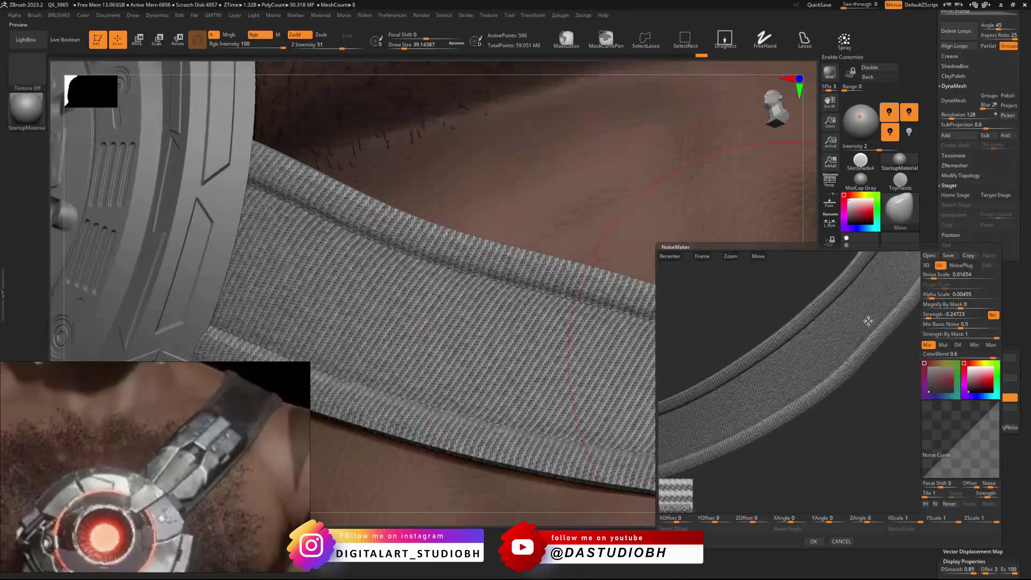
left_click(932, 296)
left_click_drag(933, 298, 934, 297)
left_click(934, 297)
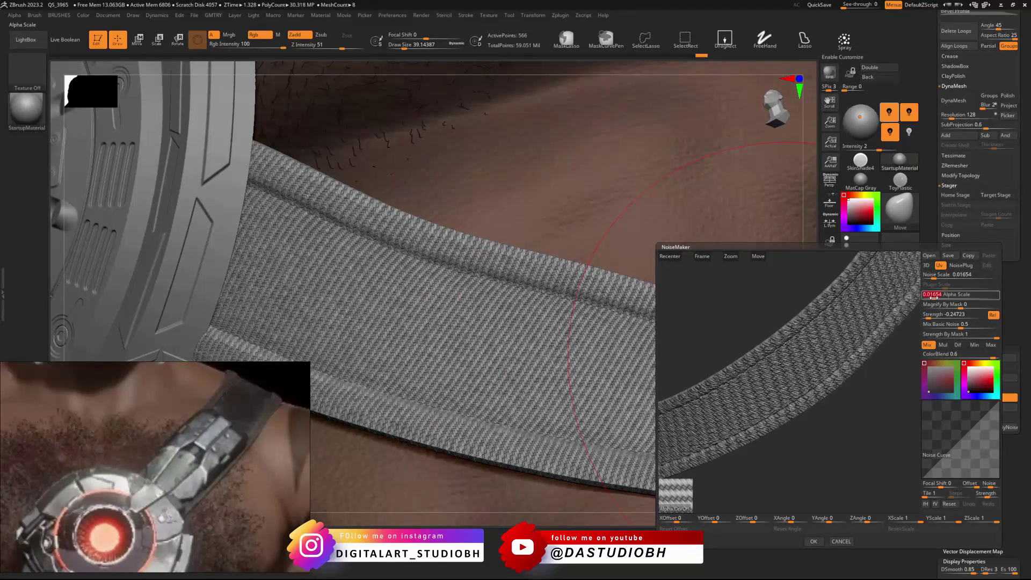
left_click(935, 305)
left_click_drag(936, 297, 936, 296)
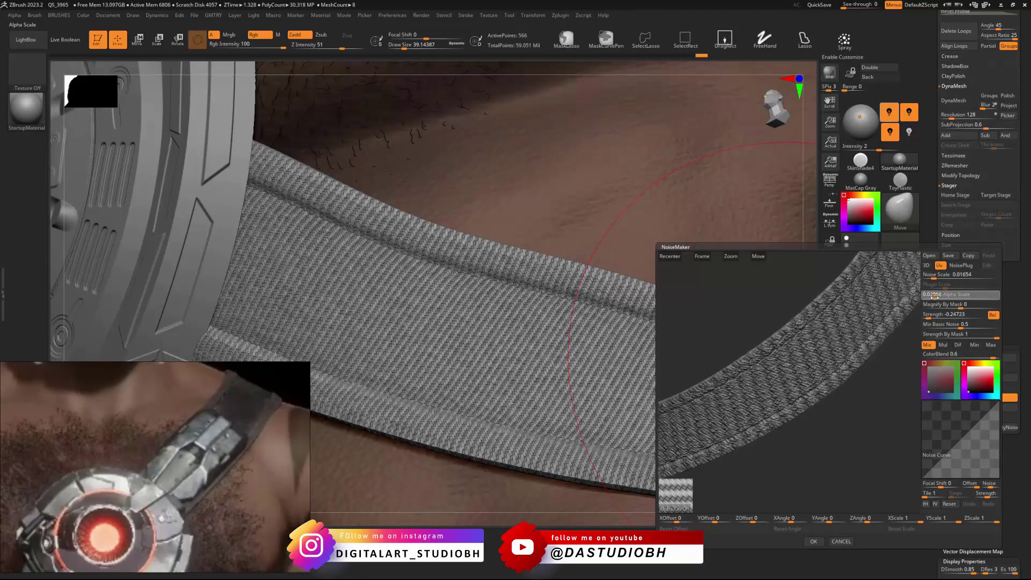
left_click(841, 540)
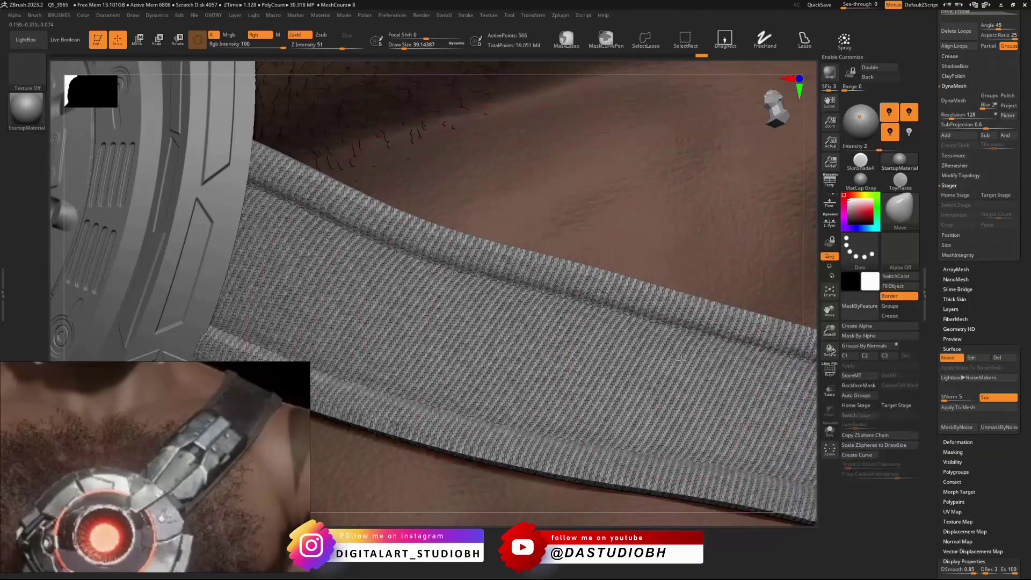
Step: Examine the chest straps, power core and buckle from the front and side against the front reference image
right_click_drag(681, 360, 579, 321, "ctrl")
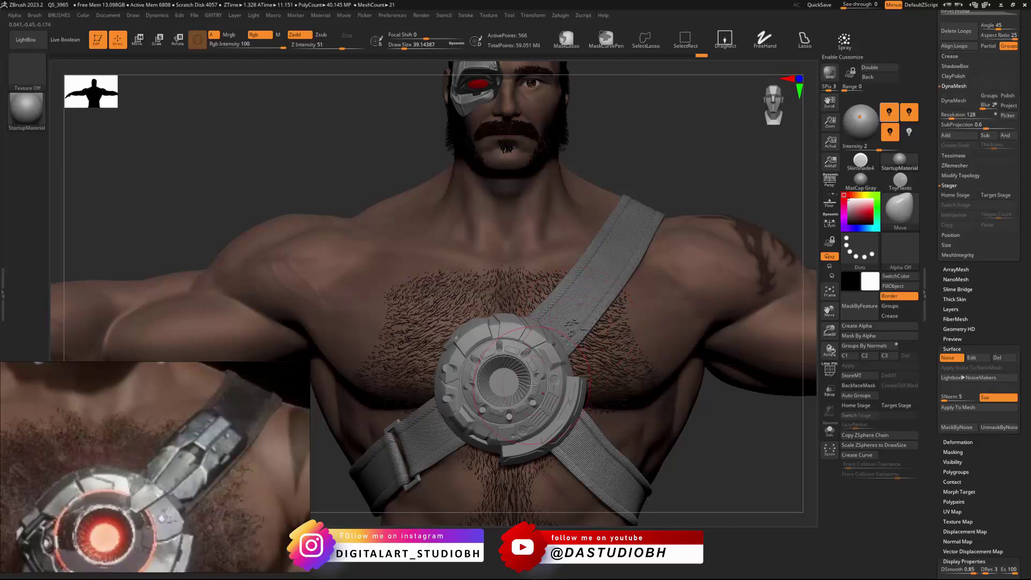
mouse_move(567, 304)
right_mouse_down()
mouse_move(587, 301)
mouse_move(569, 326)
mouse_move(538, 336)
mouse_move(589, 257)
right_mouse_up()
scroll(158, 477, "down", 4)
middle_click_drag(78, 570, 157, 479)
scroll(158, 479, "up", 3)
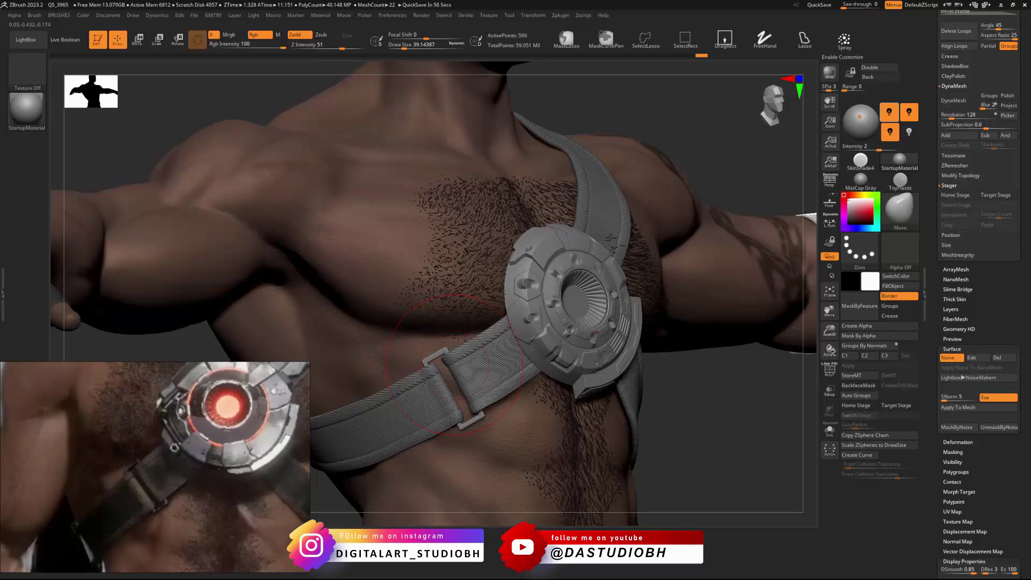
right_click_drag(454, 365, 499, 379)
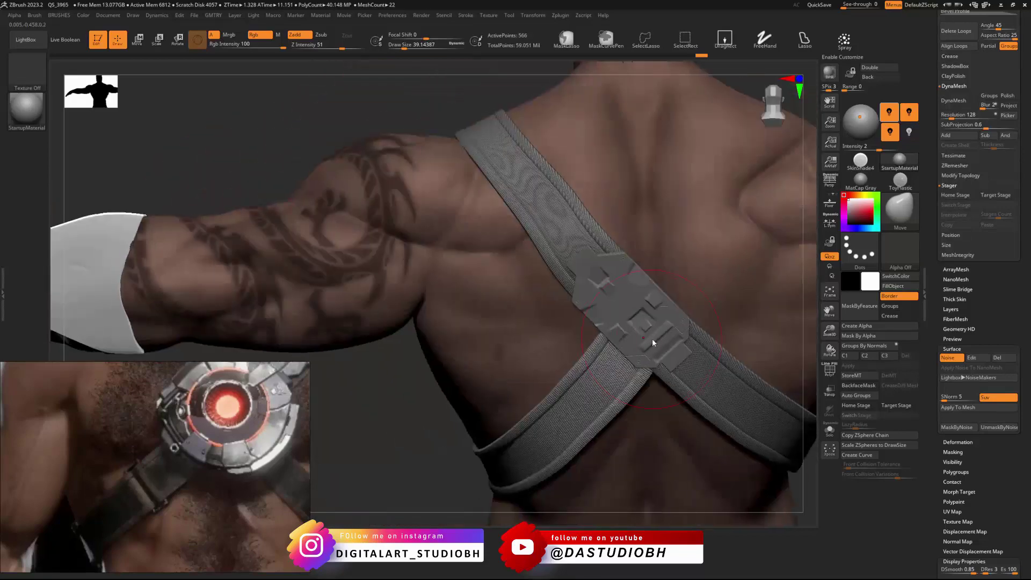
Step: Compare the crossed straps and metal plate on the back with the back-view reference image
right_click_drag(652, 338, 552, 296)
scroll(162, 467, "down", 4)
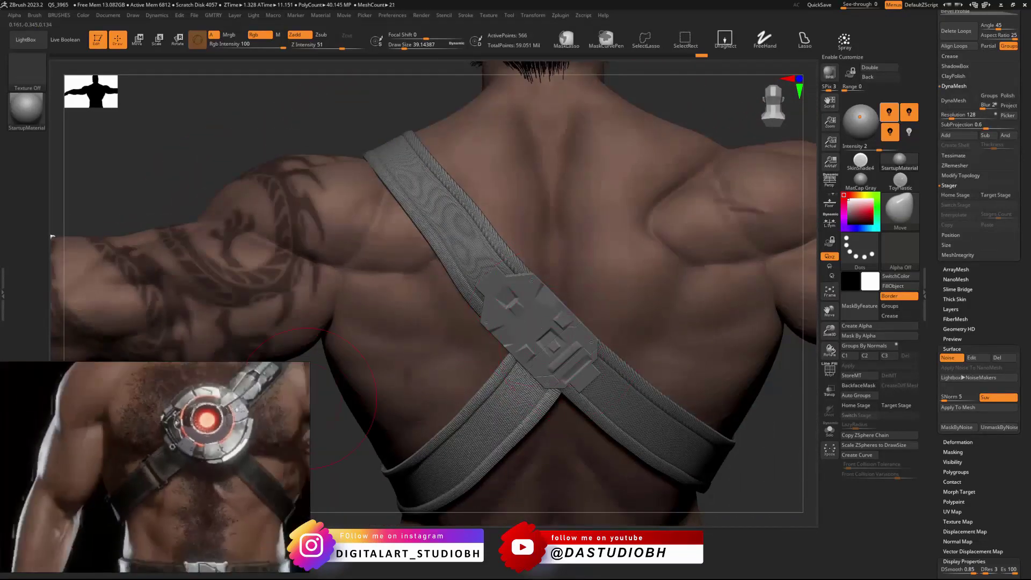
scroll(126, 457, "down", 4)
middle_click_drag(64, 456, 241, 456)
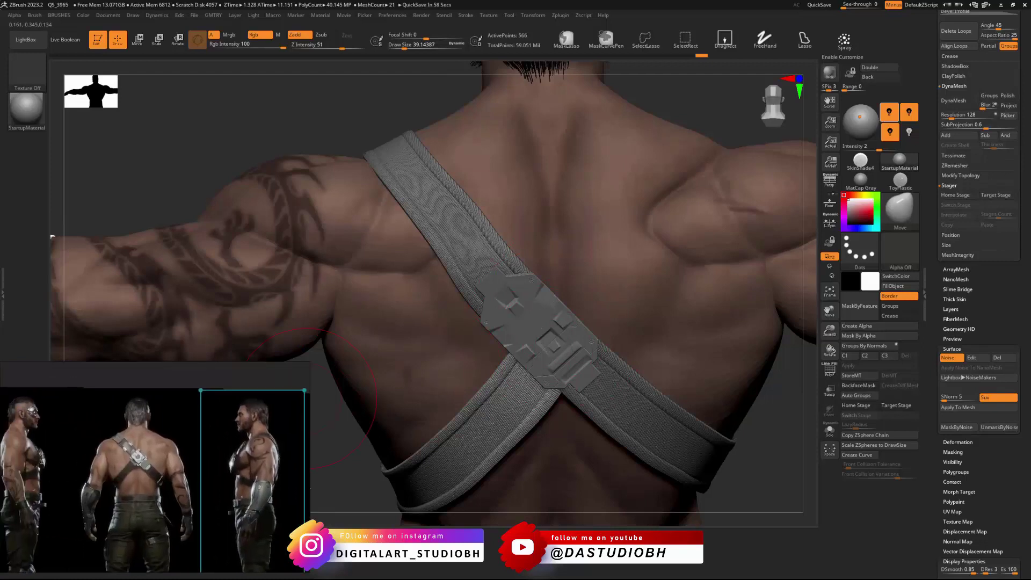
scroll(156, 451, "up", 4)
middle_click_drag(107, 444, 161, 476)
scroll(161, 476, "up", 2)
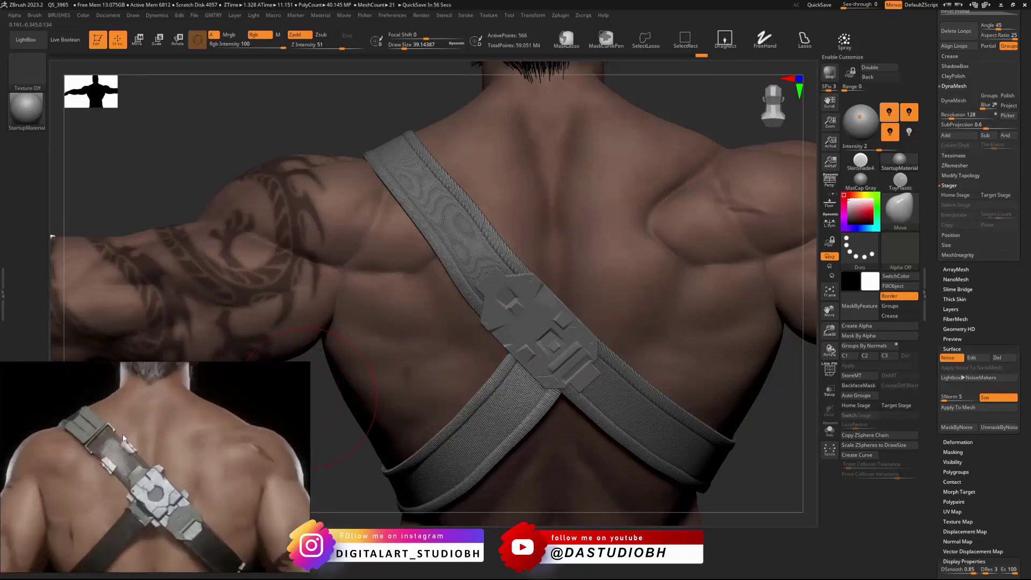
left_click_drag(312, 398, 309, 226)
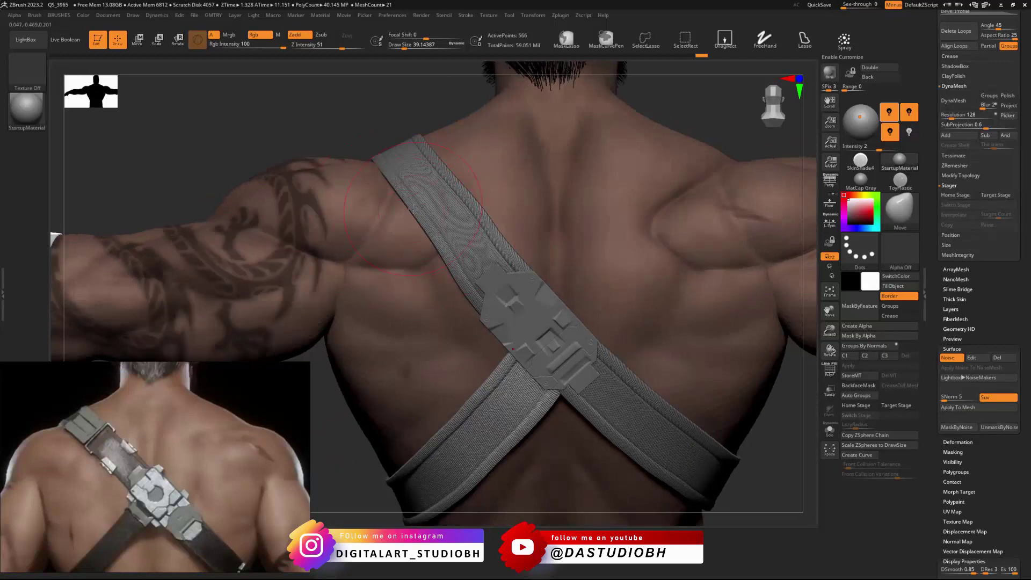
Step: Look through the sculpting brushes and select the Chisel brush to see its brush tips
key("b")
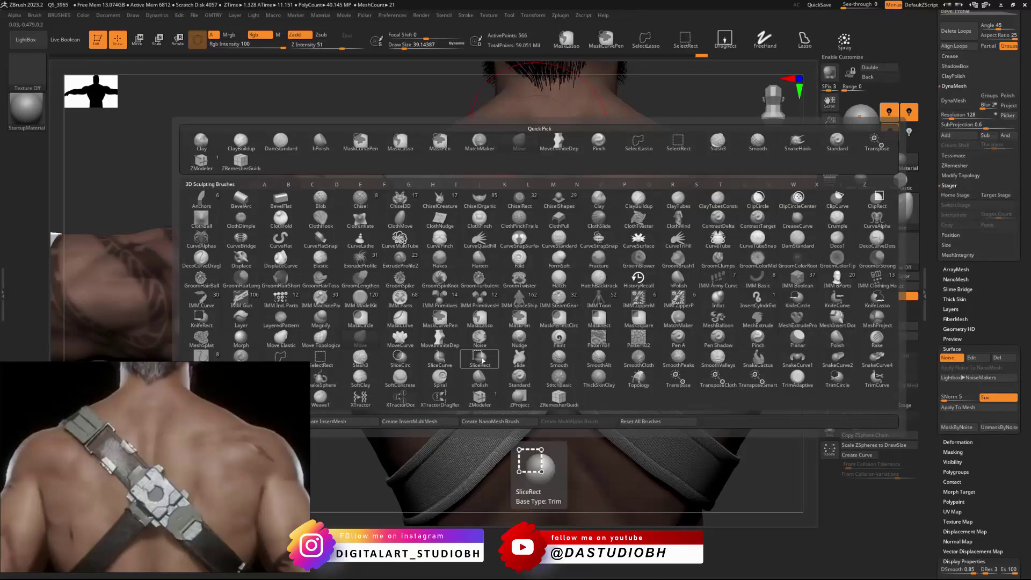
key("b")
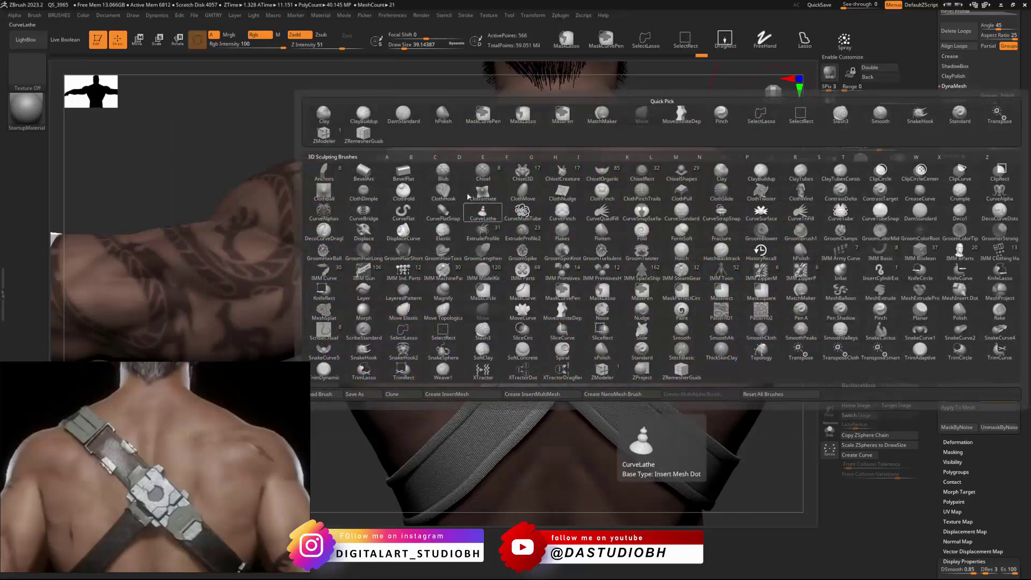
left_click(479, 178)
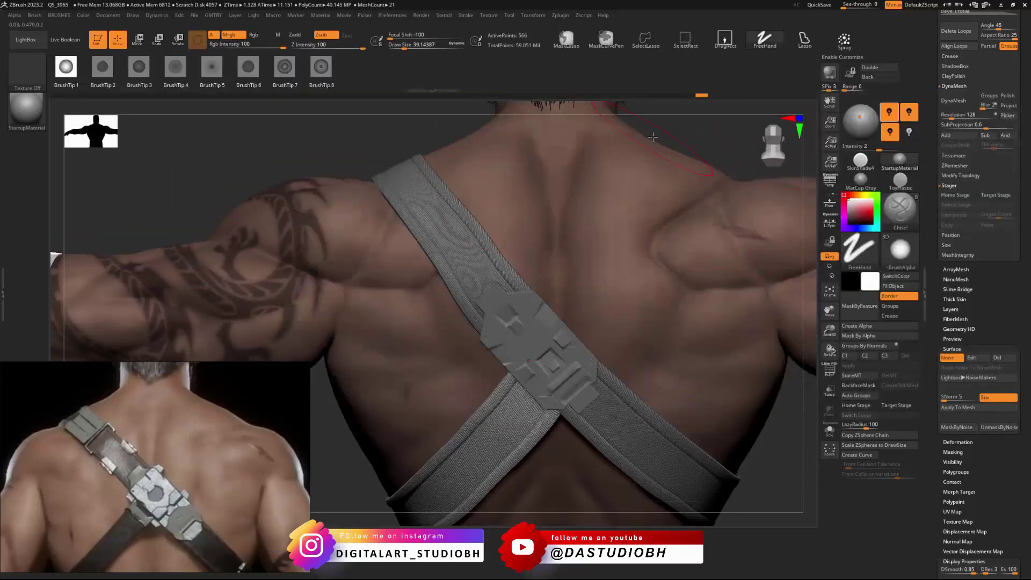
key("b")
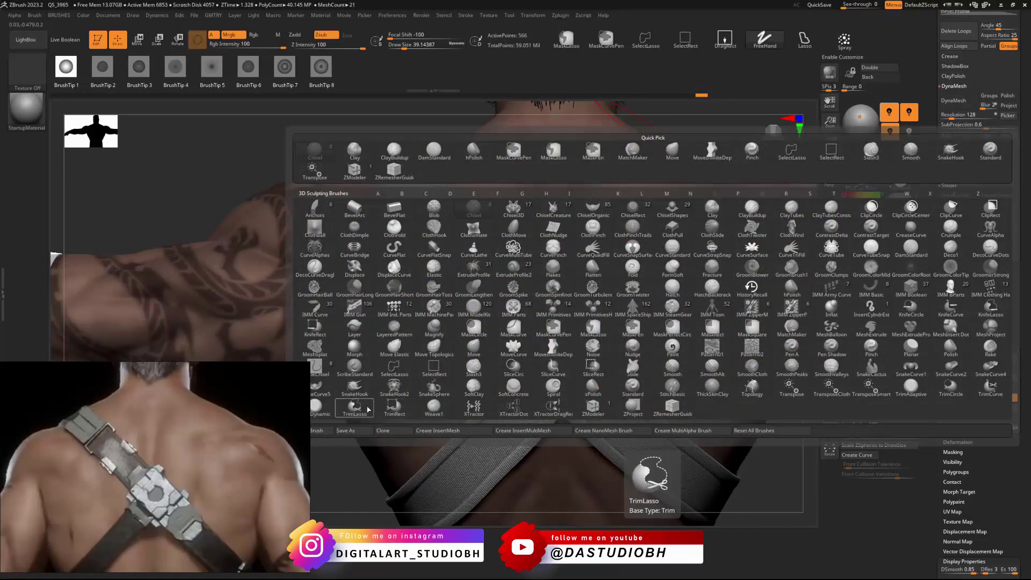
Step: Switch to the PM3D_Cube3D1_1 back plate tool, view its detailed front with PolyFrame on, and select the Move brush
scroll(925, 201, "up", 10)
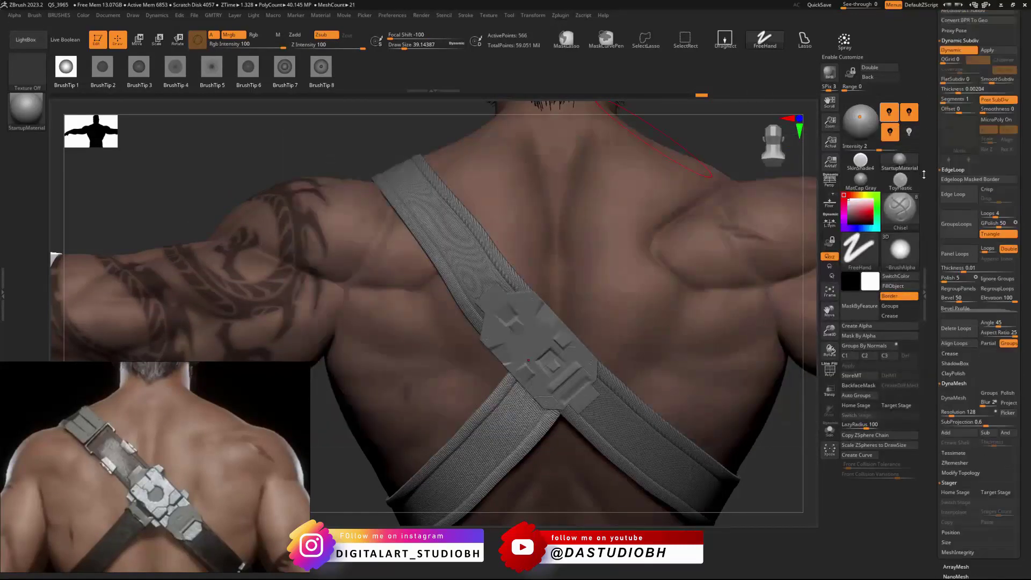
scroll(926, 201, "up", 10)
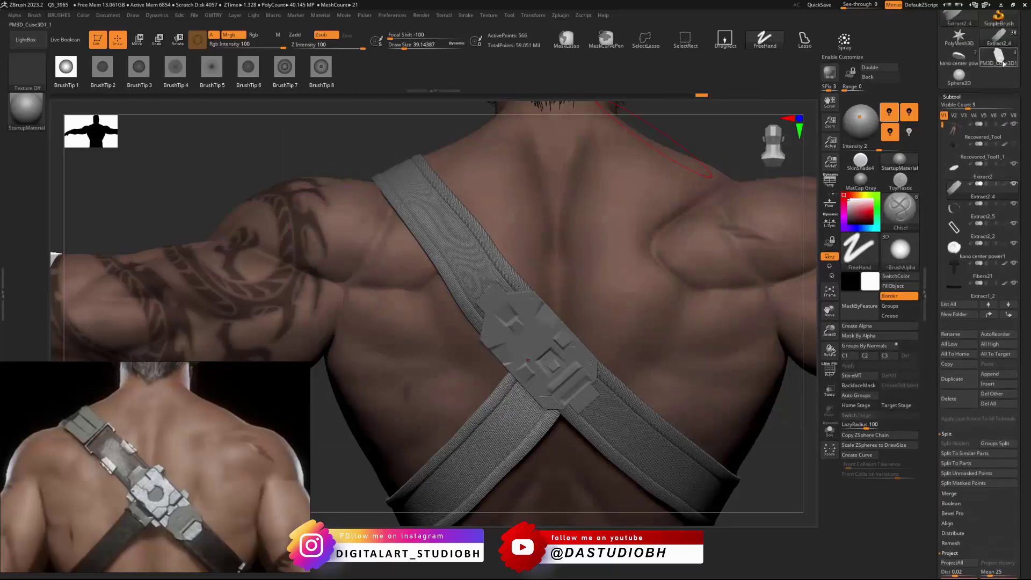
left_click(998, 58)
key("f")
left_click(778, 141)
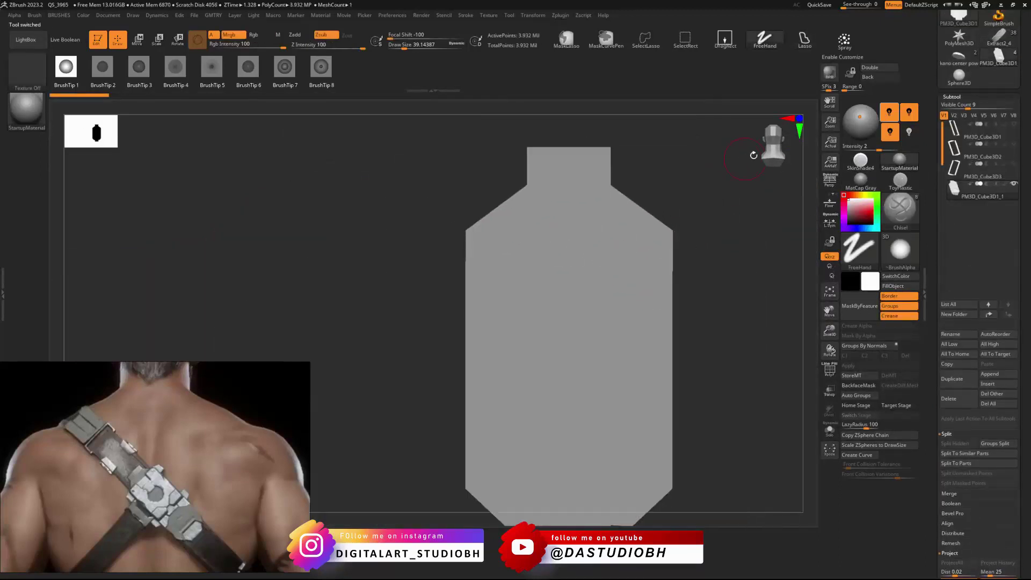
left_click(793, 139)
mouse_move(690, 301)
left_mouse_down("alt")
mouse_move(664, 260)
mouse_move(688, 249)
mouse_move(688, 219)
mouse_move(633, 214)
mouse_move(632, 247)
mouse_move(624, 235)
mouse_move(645, 237)
left_mouse_up("alt")
key("b")
key("m")
key("v")
key("shift+f")
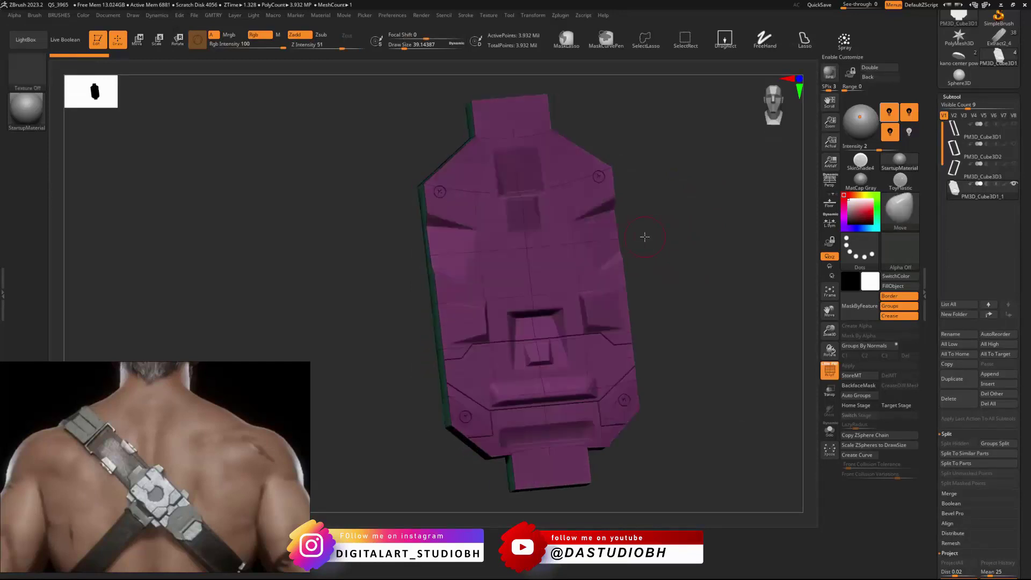
Step: Lower the back plate to subdivision level 1 to inspect its base topology
key("ctrl+g")
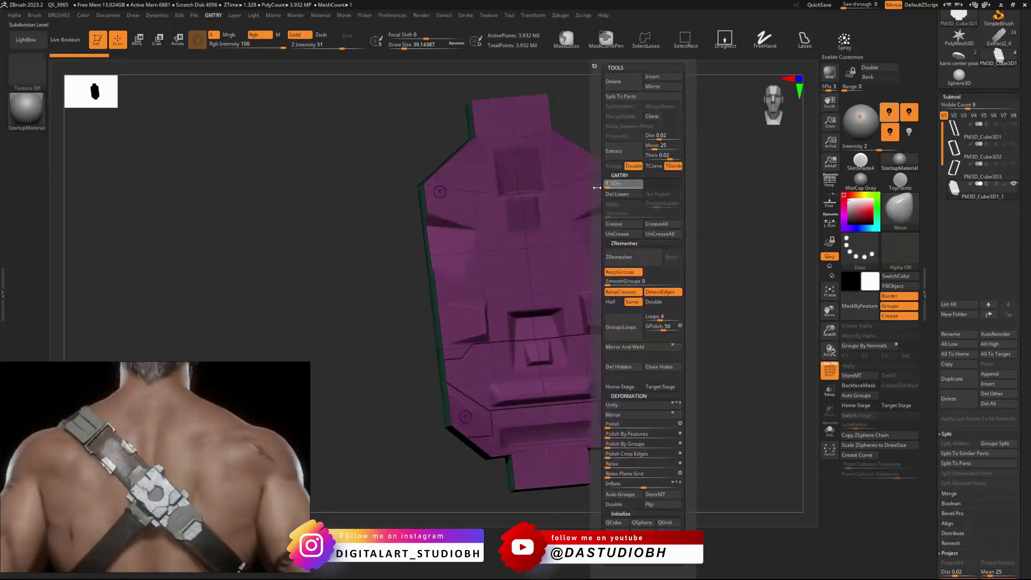
left_click_drag(598, 187, 591, 188)
right_click_drag(575, 214, 650, 216)
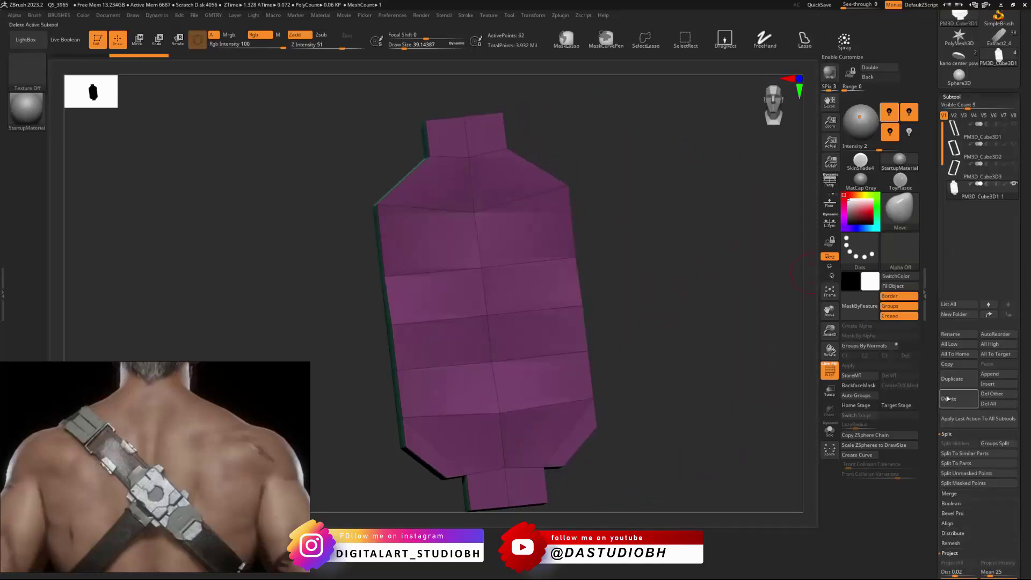
Step: Insert a Cube3D subtool and reinitialize it as a QCube with a resolution of 2 on each axis
left_click(989, 384)
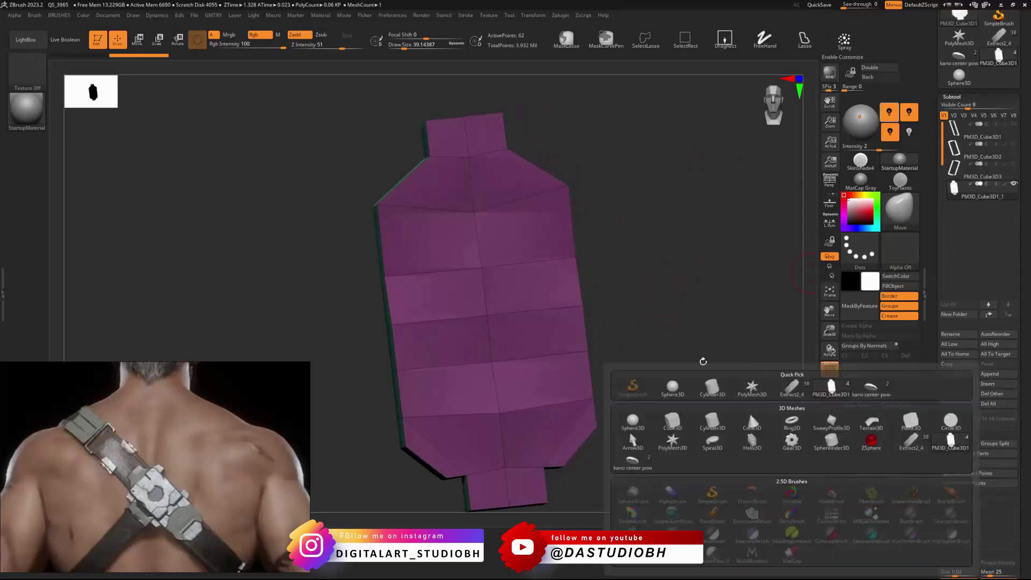
left_click(998, 384)
left_click(672, 429)
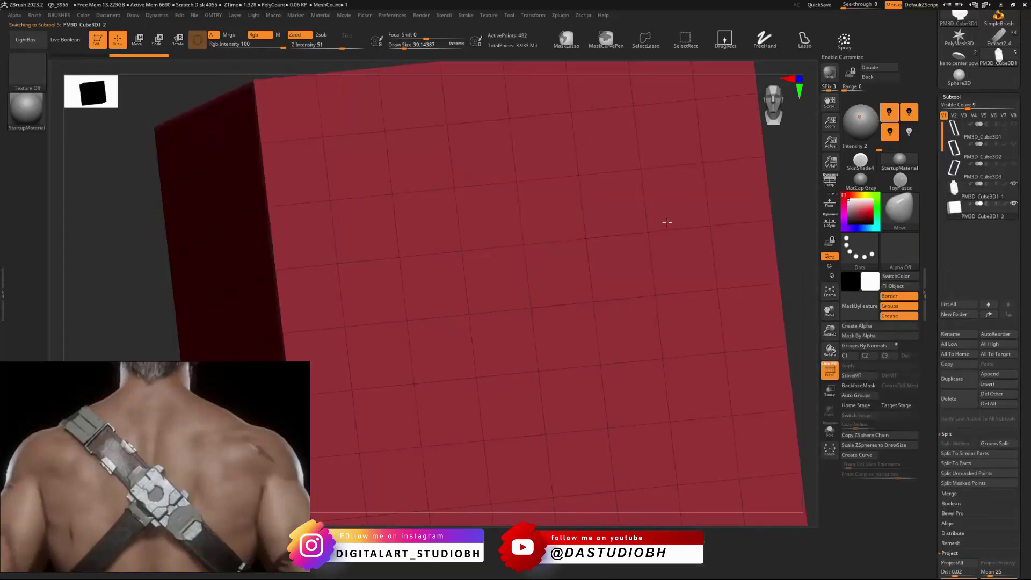
right_click_drag(667, 222, 743, 194, "ctrl")
left_click_drag(936, 419, 958, 220)
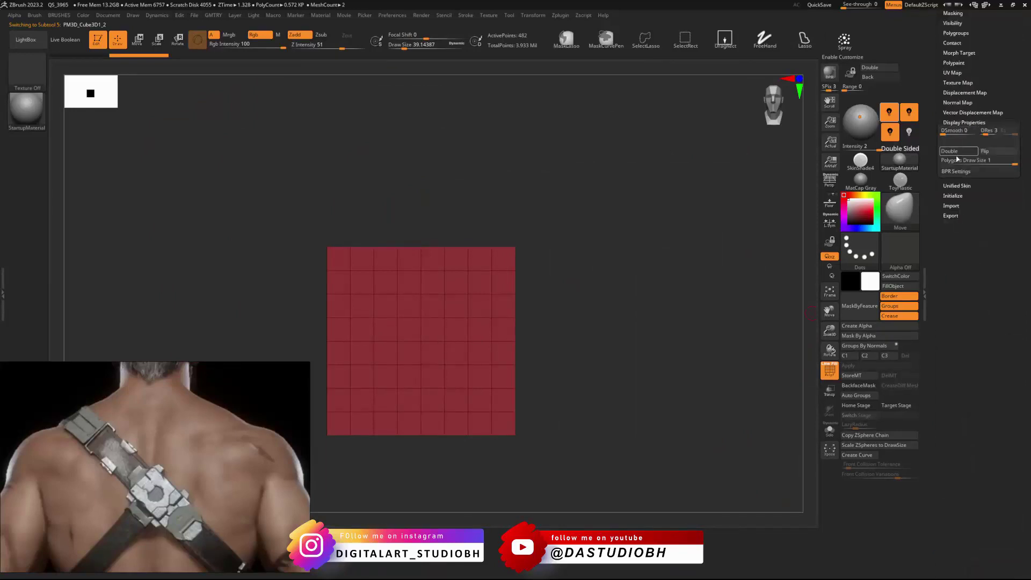
left_click(952, 195)
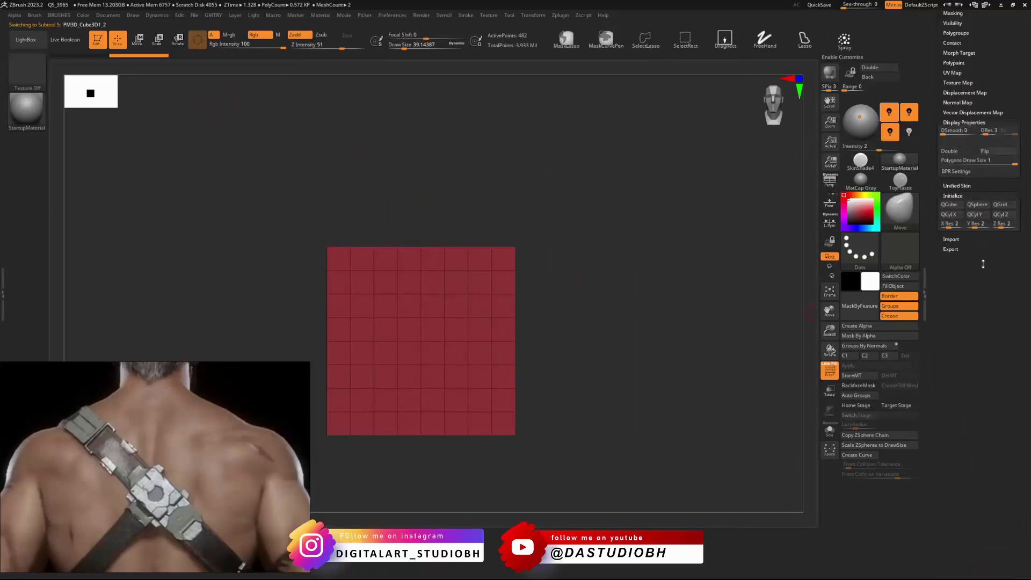
left_click(949, 205)
Step: Compare the inserted cube with the plate's low-poly shape from several angles and delete the cube subtool
right_click_drag(514, 228, 688, 205, "ctrl")
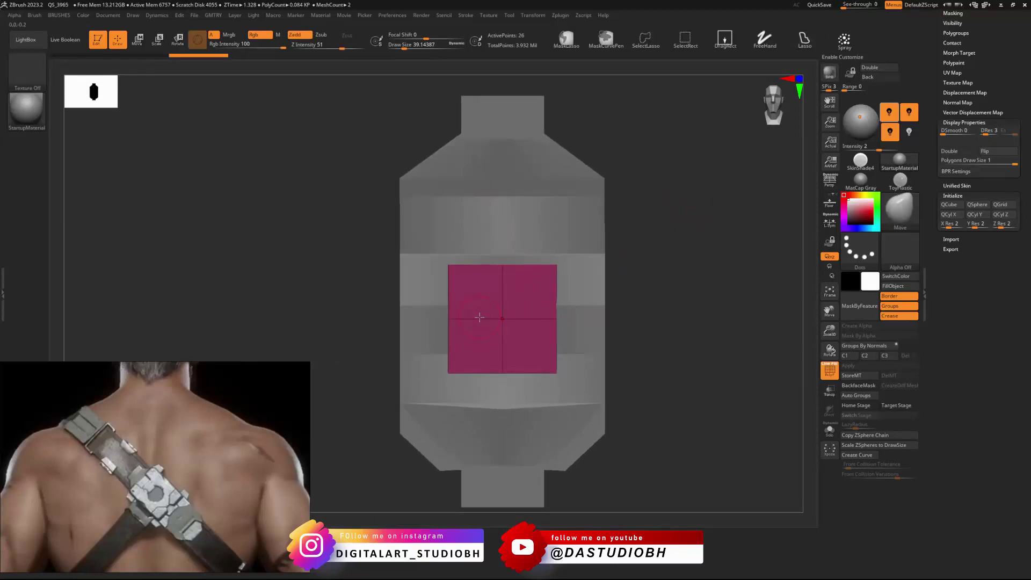
right_click_drag(584, 298, 331, 388)
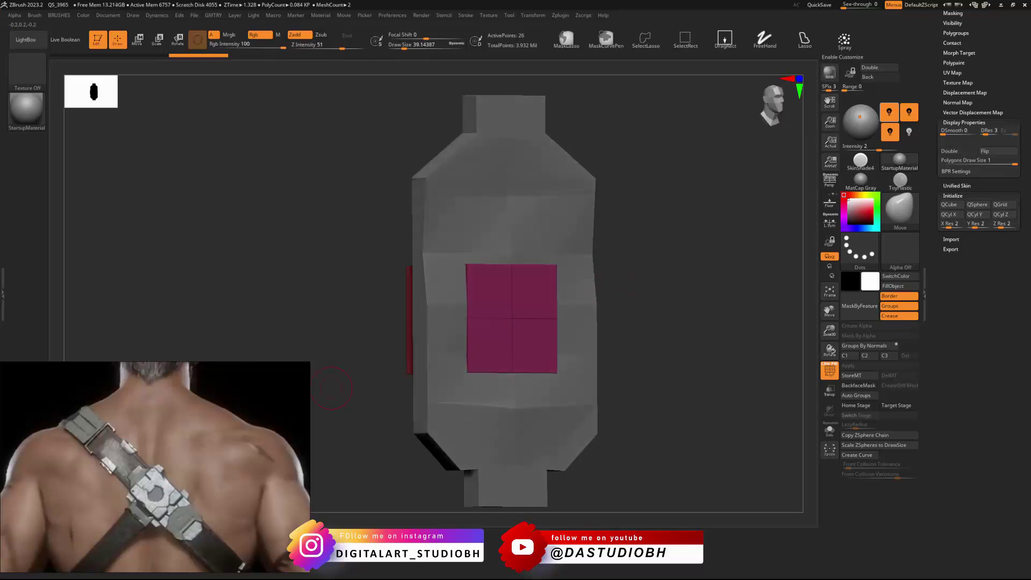
right_click_drag(596, 321, 618, 267)
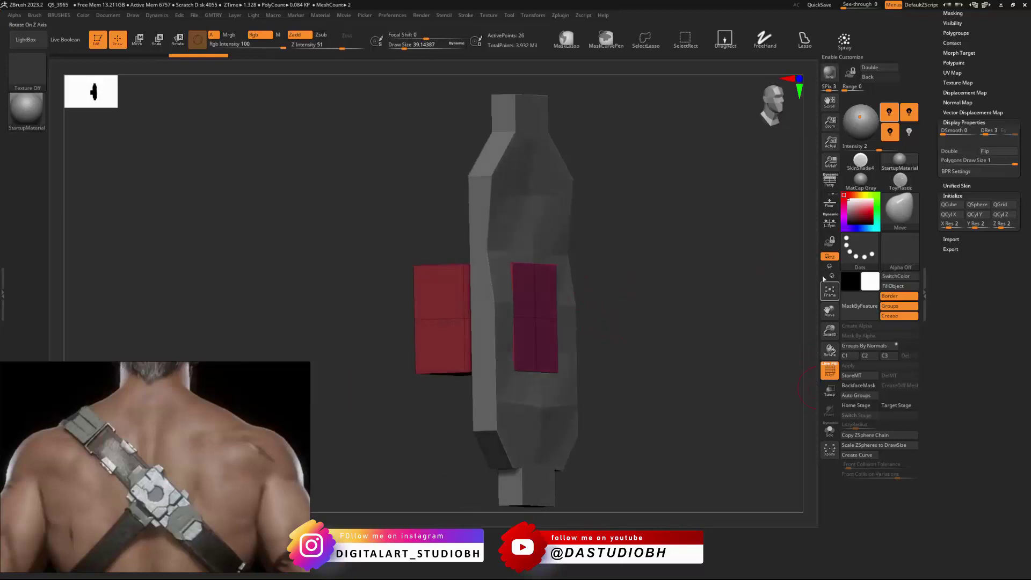
scroll(930, 116, "up", 15)
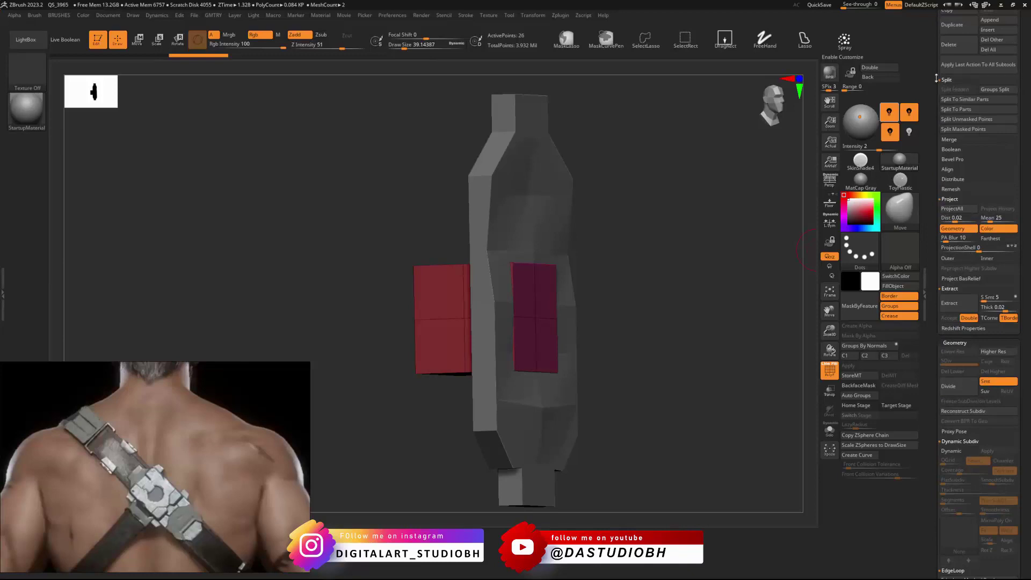
left_click(960, 83)
right_click_drag(589, 340, 579, 299)
Step: Step the back plate up through its subdivision levels to level 9 and inspect the sculpted detail
key("ctrl+d")
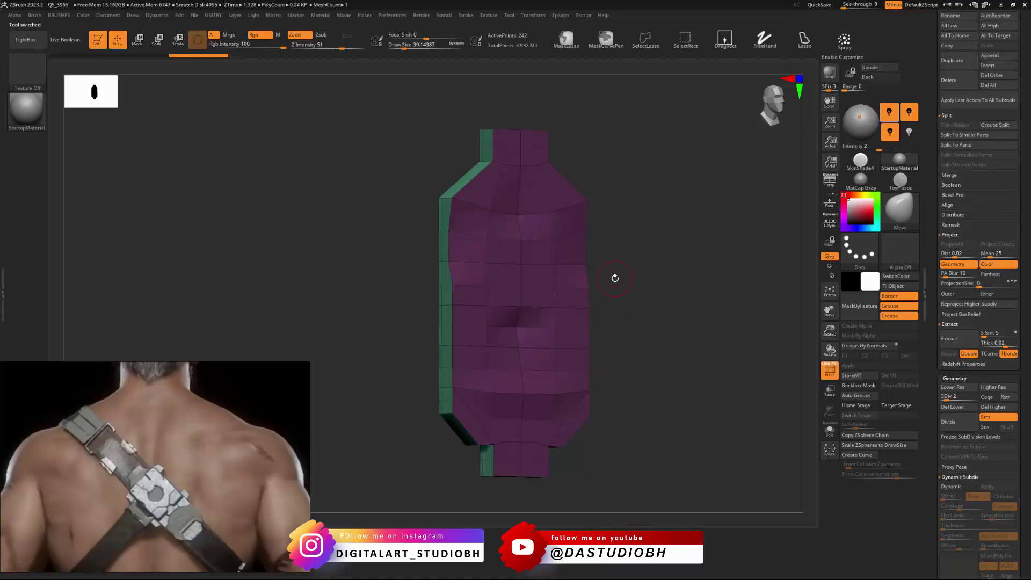
key("d")
key("d")
key("d")
key("d")
key("d")
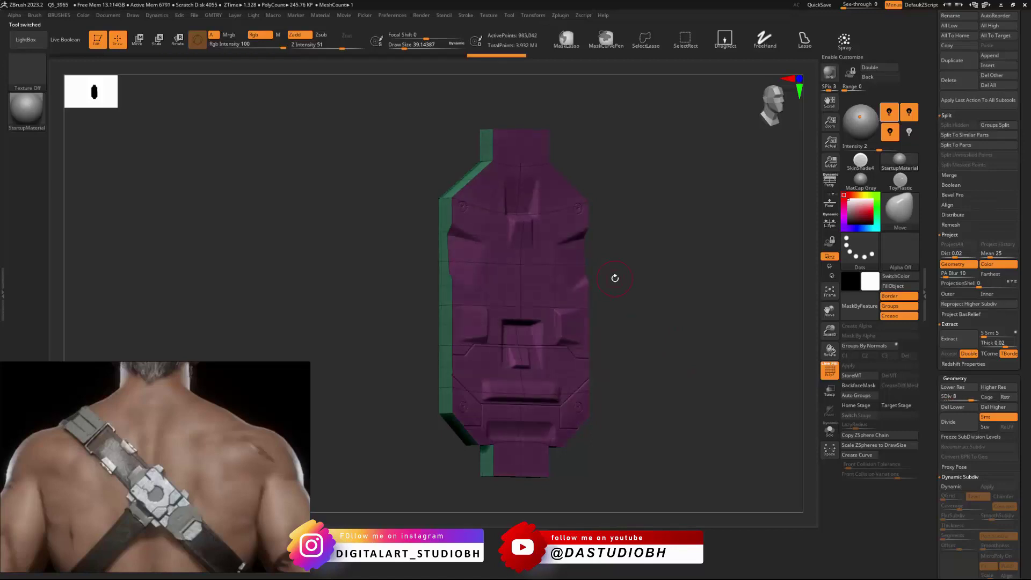
right_click_drag(503, 418, 453, 424)
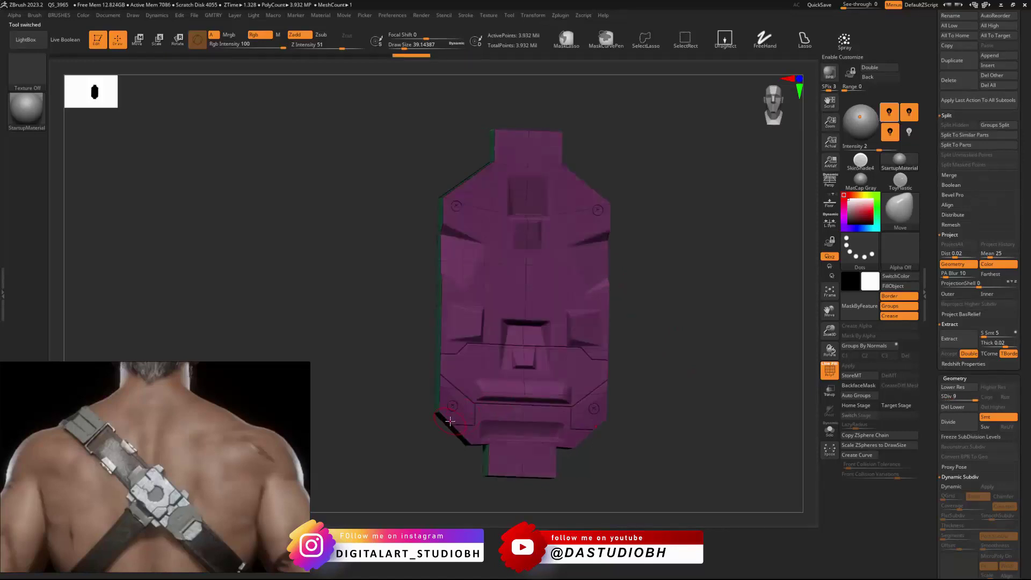
Step: Try cutting thin panel lines across the middle of the plate with the Slash3 brush and undo the strokes
key("1")
mouse_move(583, 350)
right_mouse_down()
mouse_move(644, 299)
mouse_move(516, 280)
mouse_move(468, 255)
right_mouse_up()
key("1")
left_click(545, 341)
mouse_move(469, 252)
left_mouse_down()
mouse_move(499, 252)
mouse_move(453, 261)
left_mouse_up()
key("ctrl+z")
key("s")
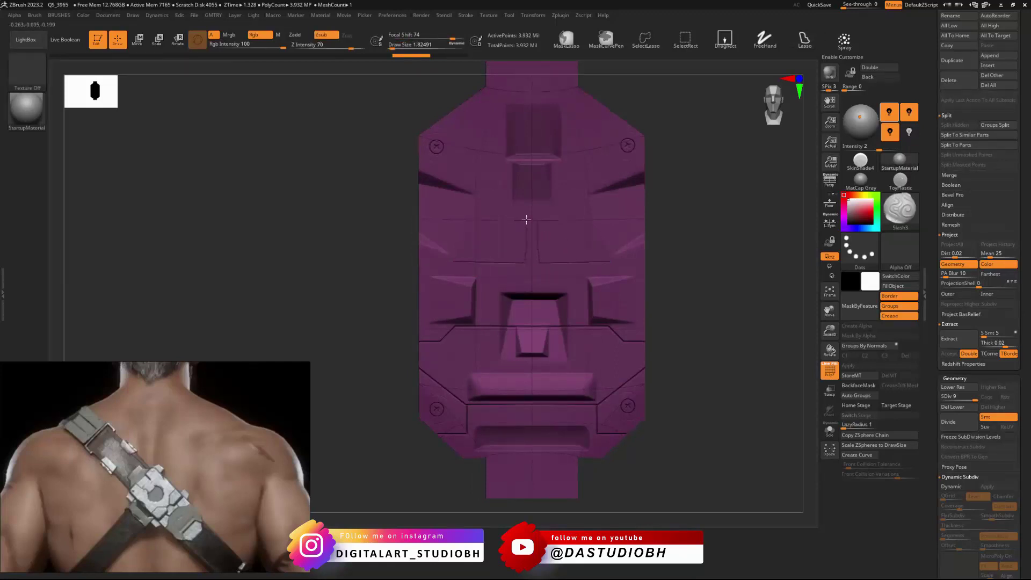
left_click_drag(474, 216, 475, 218)
left_click_drag(680, 220, 647, 272, "alt")
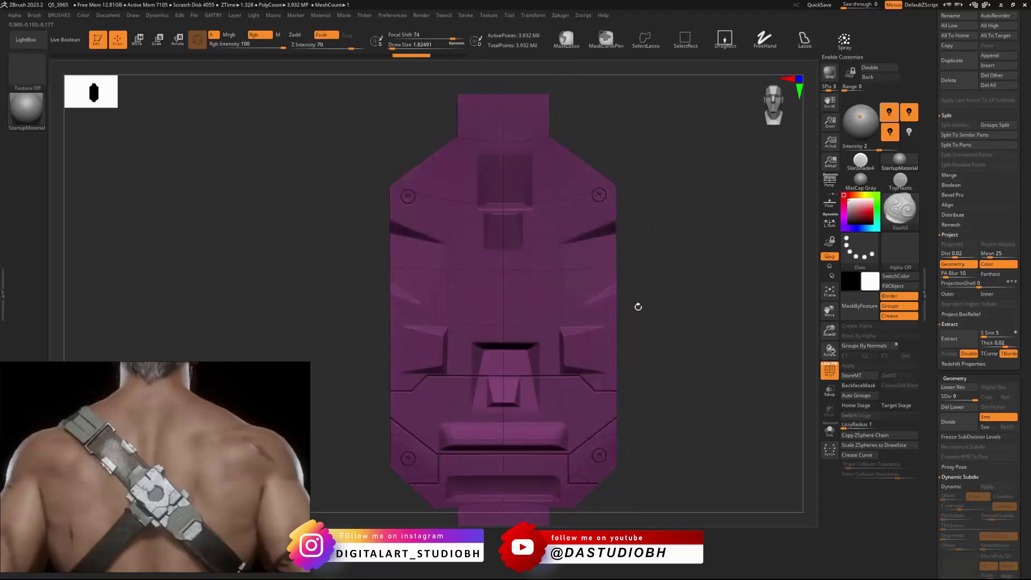
Step: Load tab_brush from the mechBrush folder of the brush library
left_click_drag(638, 307, 662, 286)
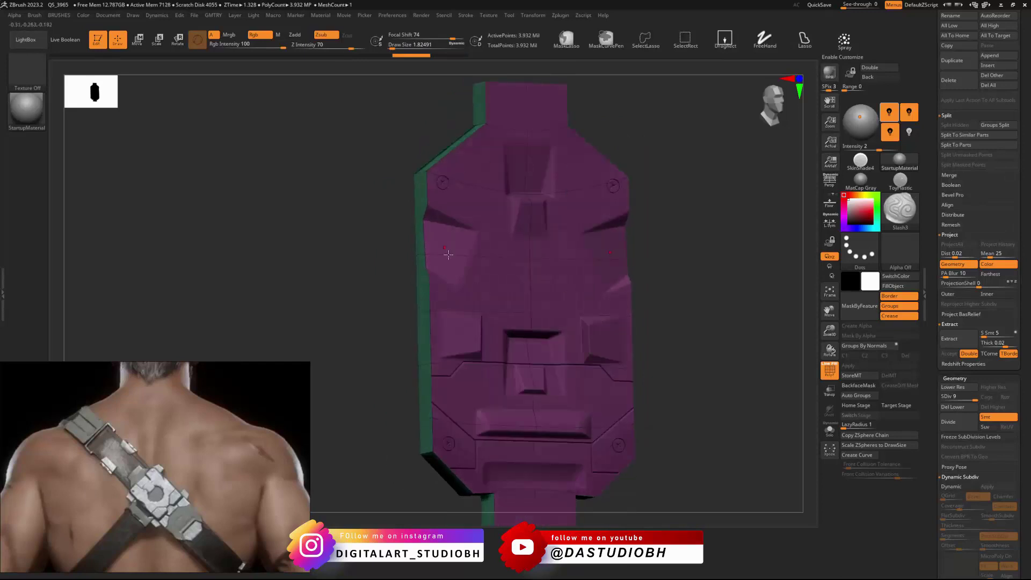
key("comma")
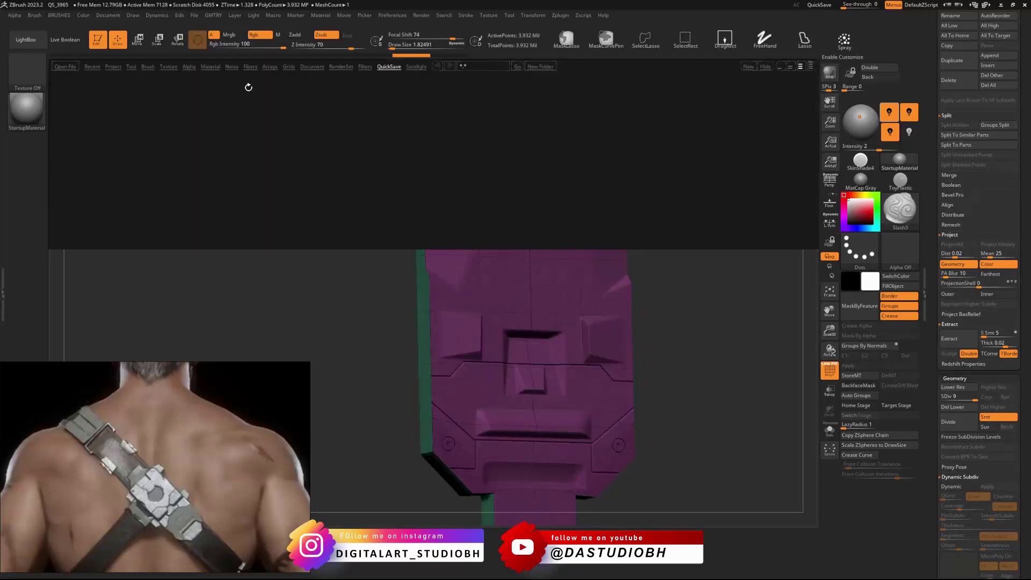
left_click(170, 67)
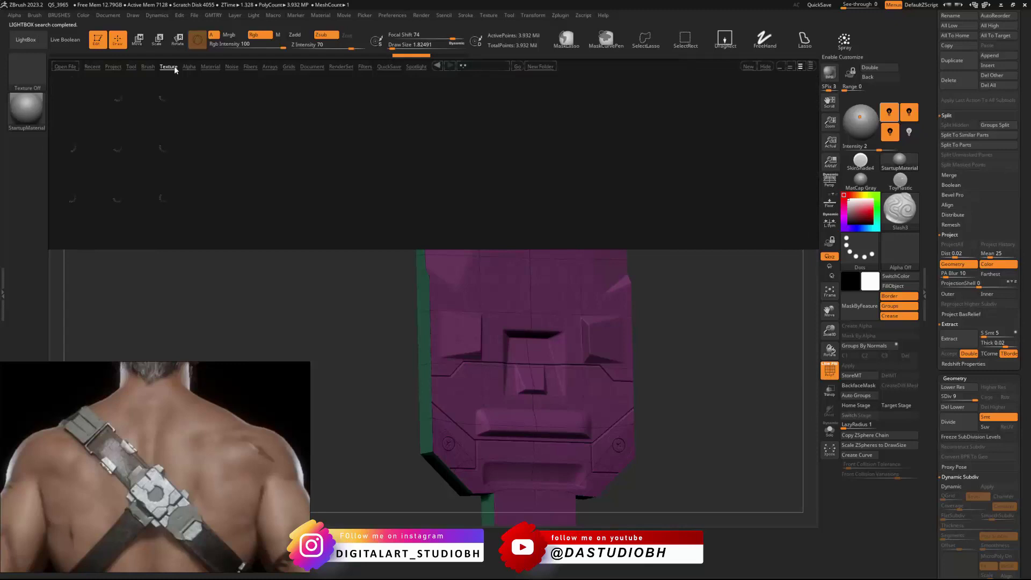
left_click(142, 67)
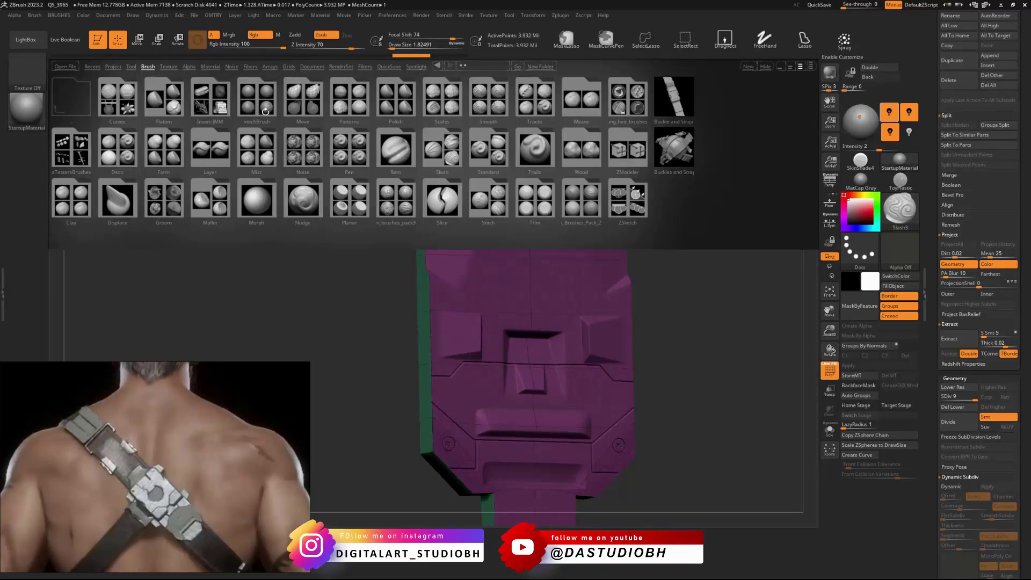
double_click(263, 106)
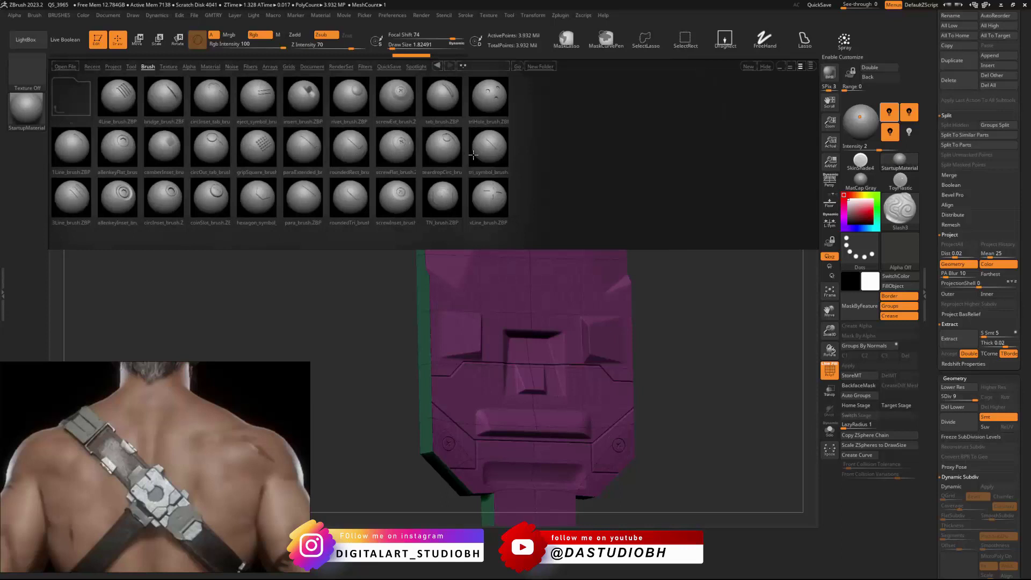
double_click(441, 102)
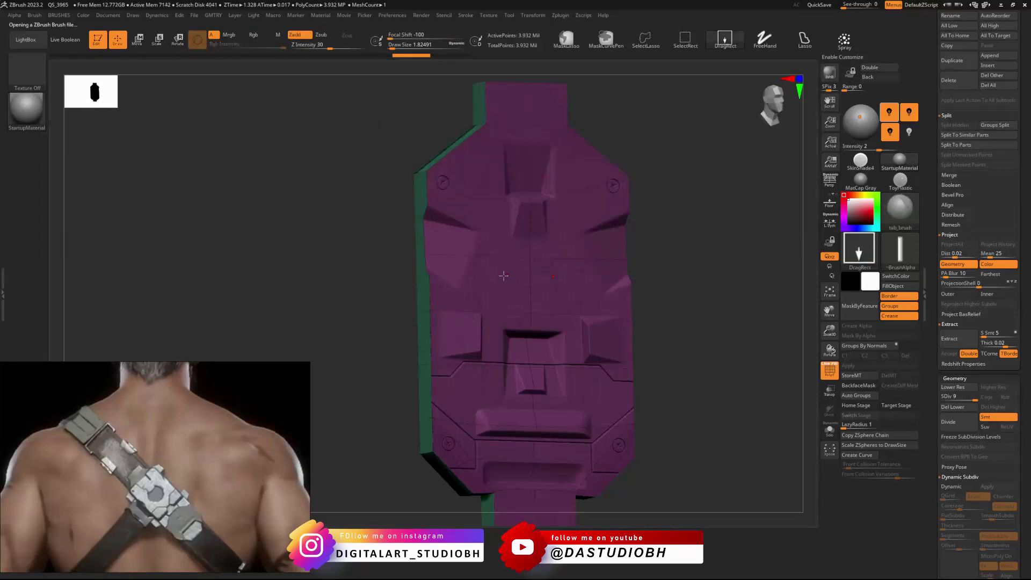
Step: Stamp mirrored tab details diagonally across the back plate's middle and along its slanted upper edges, and inspect them from several angles
left_click_drag(495, 277, 465, 345)
right_click_drag(466, 345, 569, 252, "shift")
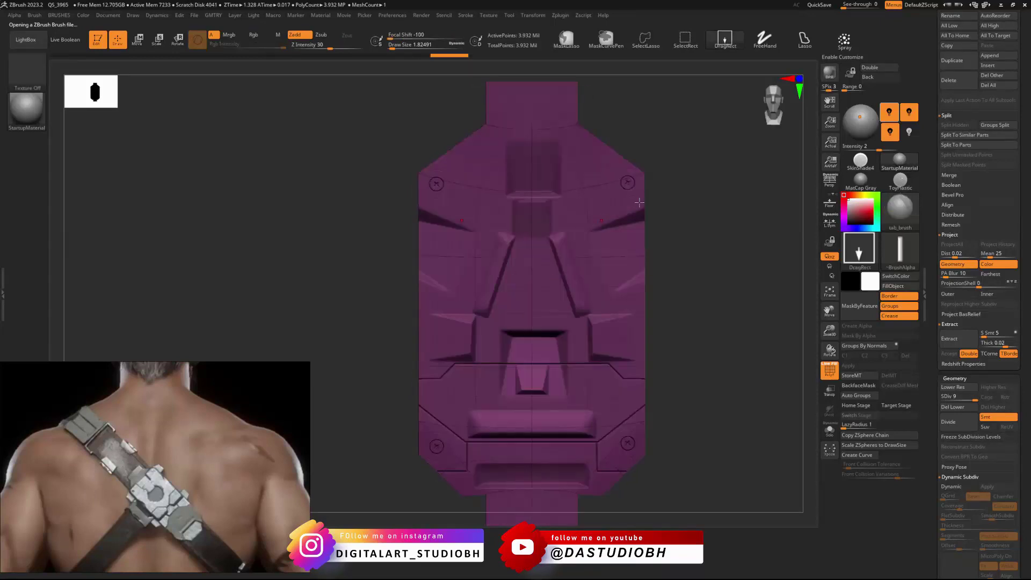
left_click_drag(586, 177, 635, 194)
right_click_drag(667, 195, 614, 212)
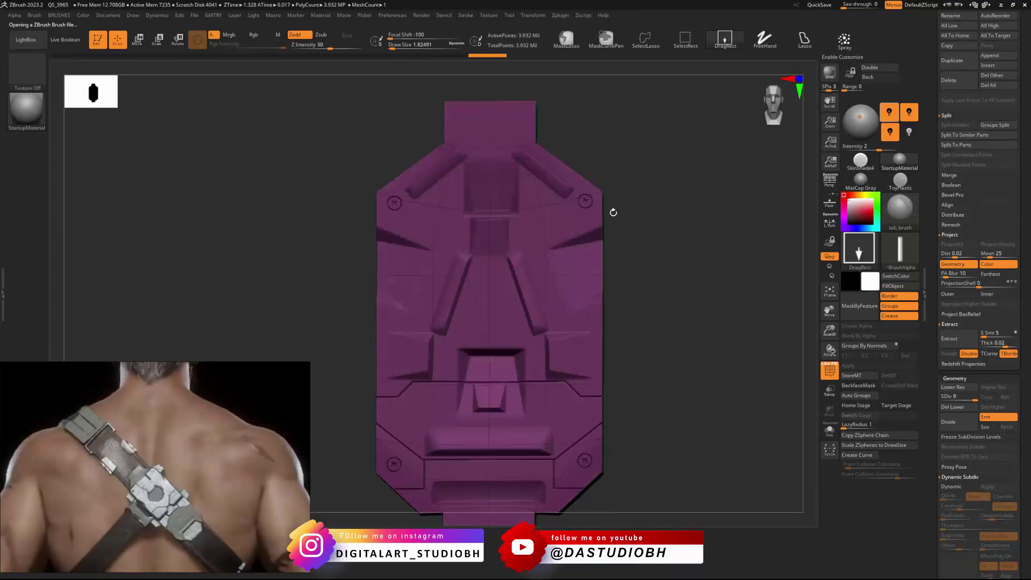
right_click_drag(529, 292, 515, 376)
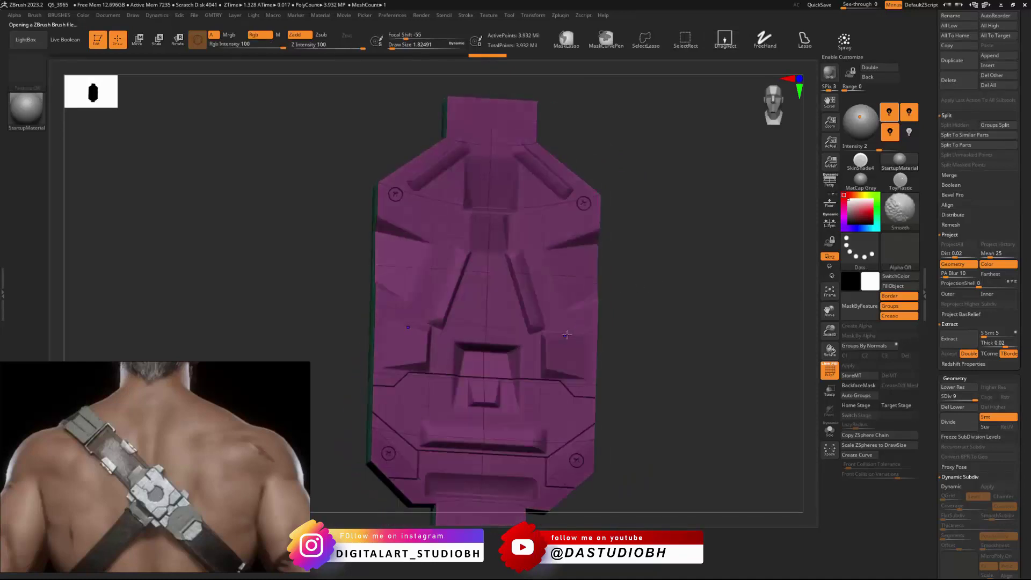
right_click_drag(509, 260, 573, 265)
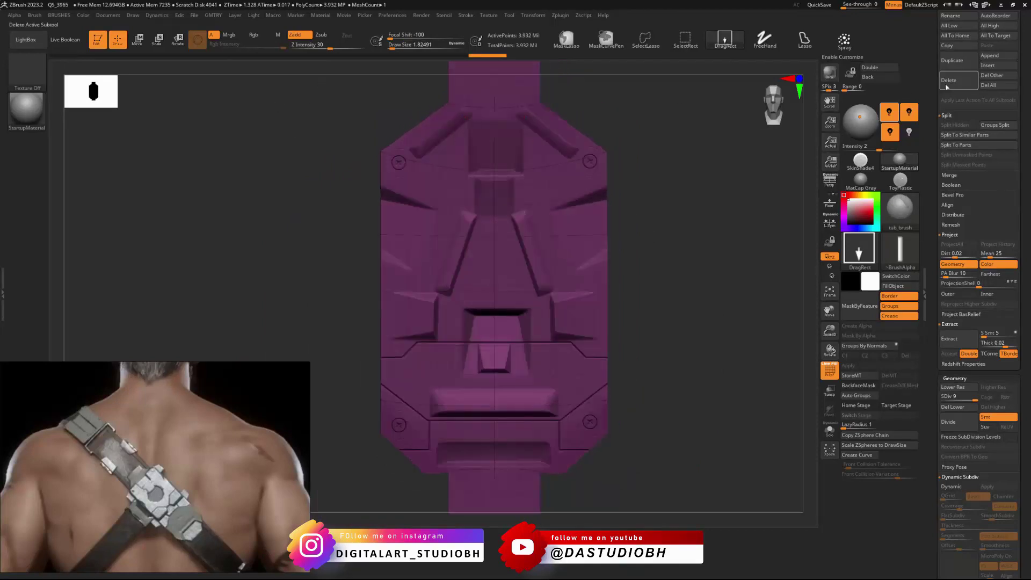
Step: Isolate the frame subtools PM3D_Cube3D3, PM3D_Cube3D2 and PM3D_Cube3D1 in turn and examine their low-poly topology
scroll(964, 284, "up", 8)
left_click(961, 295)
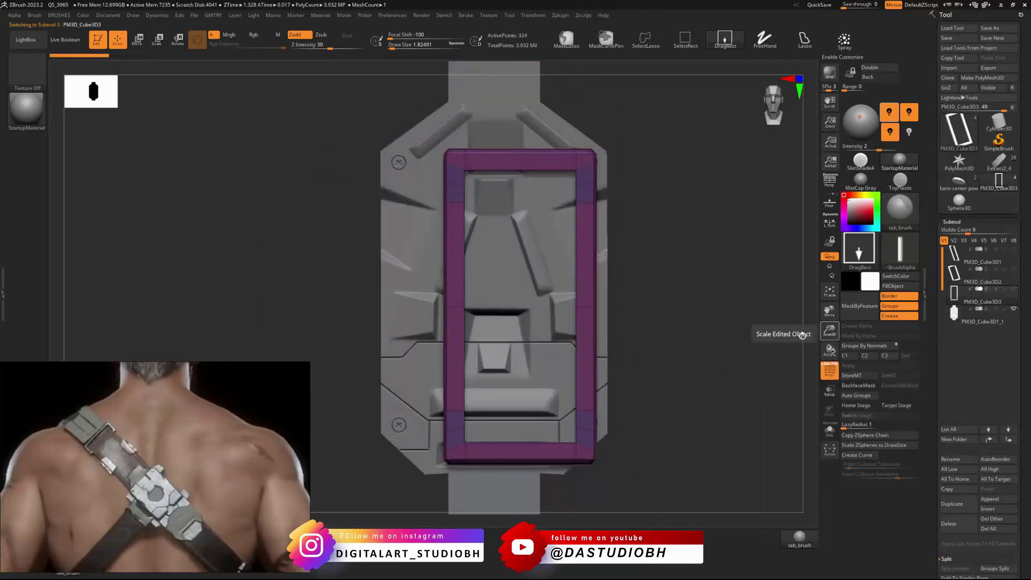
left_click(830, 431)
right_click_drag(697, 269, 578, 269, "ctrl")
left_click(956, 273)
left_click(955, 254)
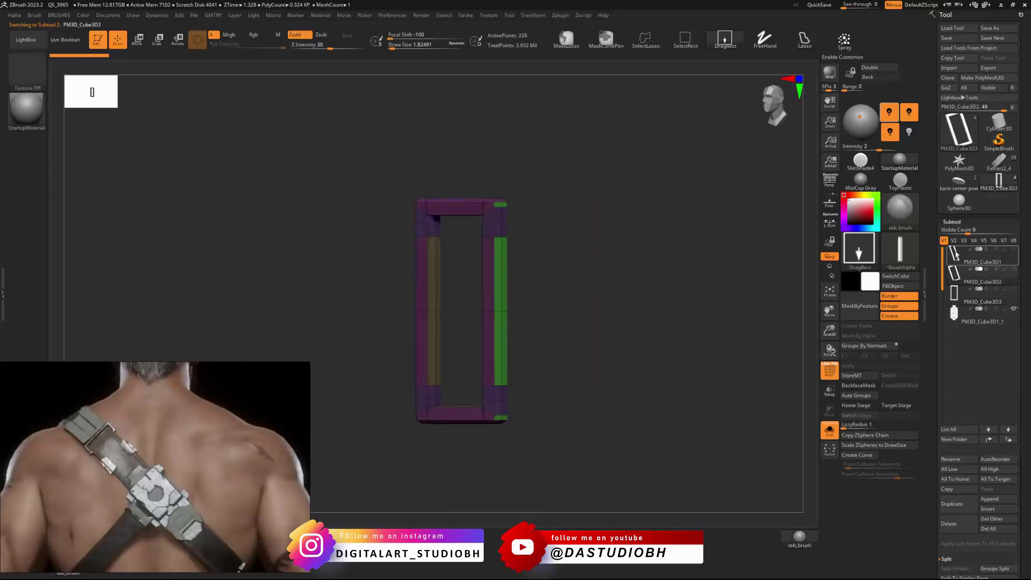
left_click_drag(578, 225, 599, 222, "shift")
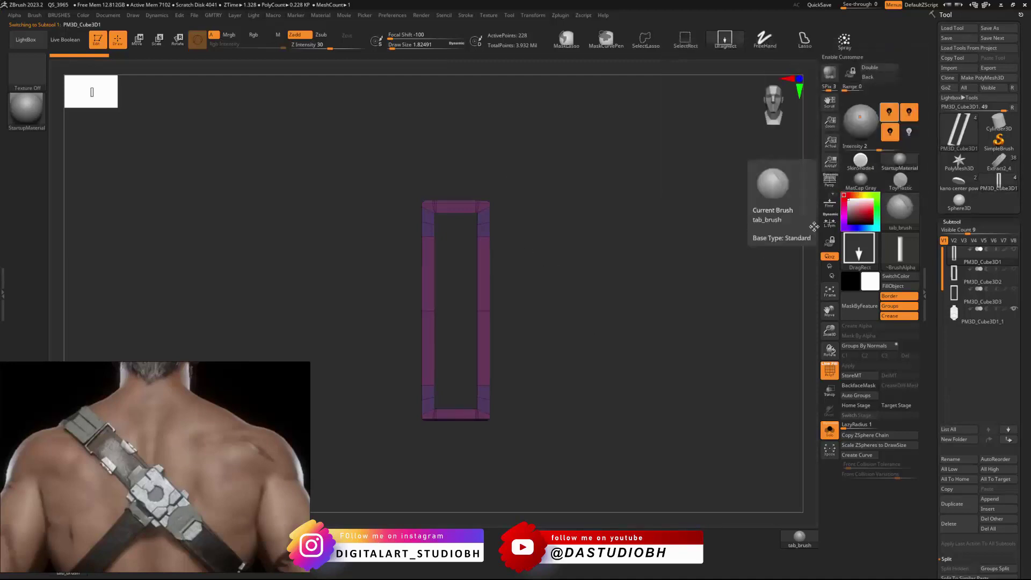
Step: Switch to the full character tool, show all of its subtools and turn off the polyframe display
left_click(999, 161)
left_click_drag(623, 239, 557, 233)
left_click(830, 432)
mouse_move(510, 247)
right_mouse_down()
mouse_move(524, 249)
mouse_move(534, 230)
mouse_move(607, 311)
right_mouse_up()
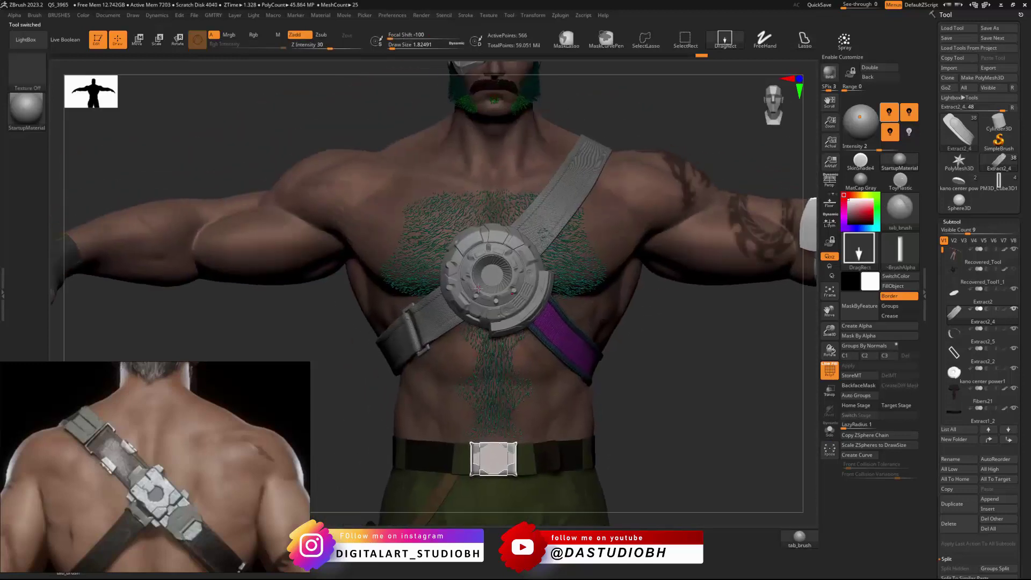
key("shift+f")
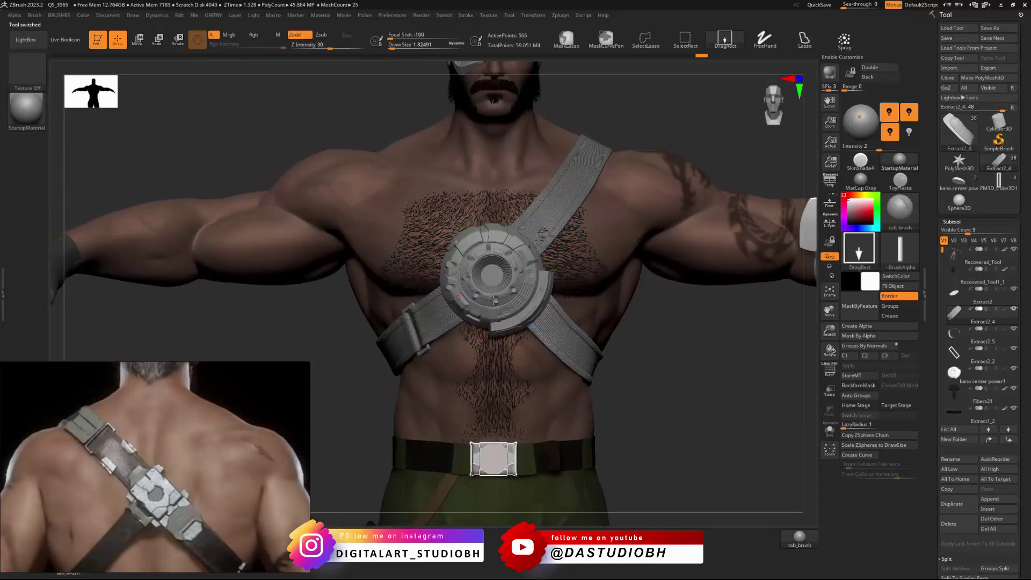
Step: Isolate the kano center power1 chest disc and examine its hard-surface details up close
left_click(494, 277, "alt")
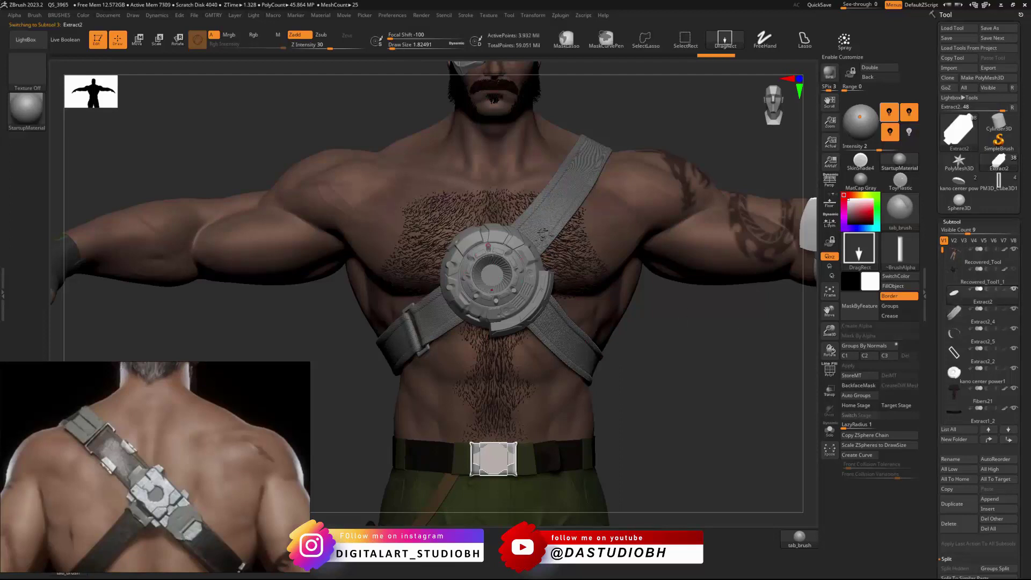
left_click(828, 434)
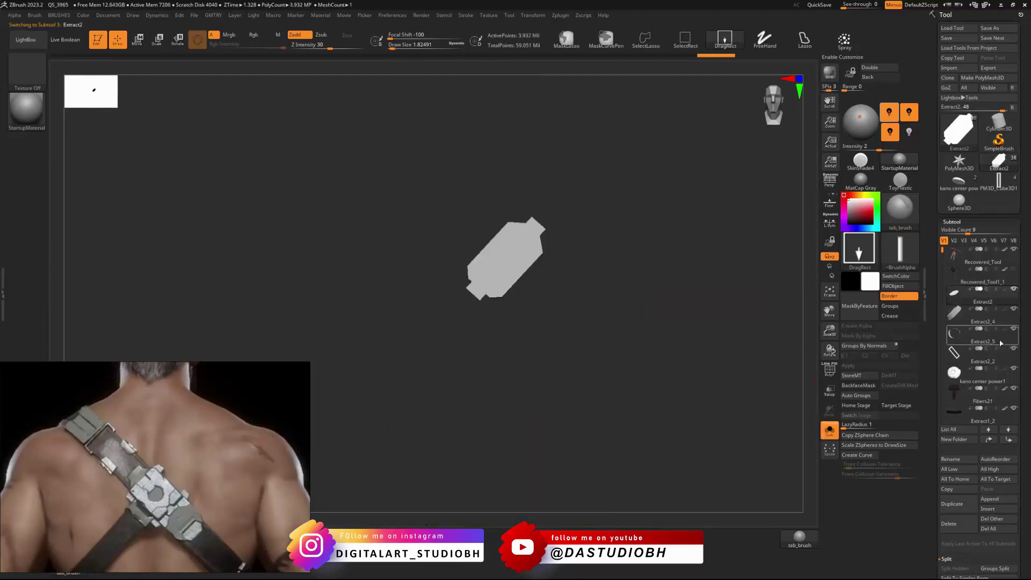
left_click(960, 376)
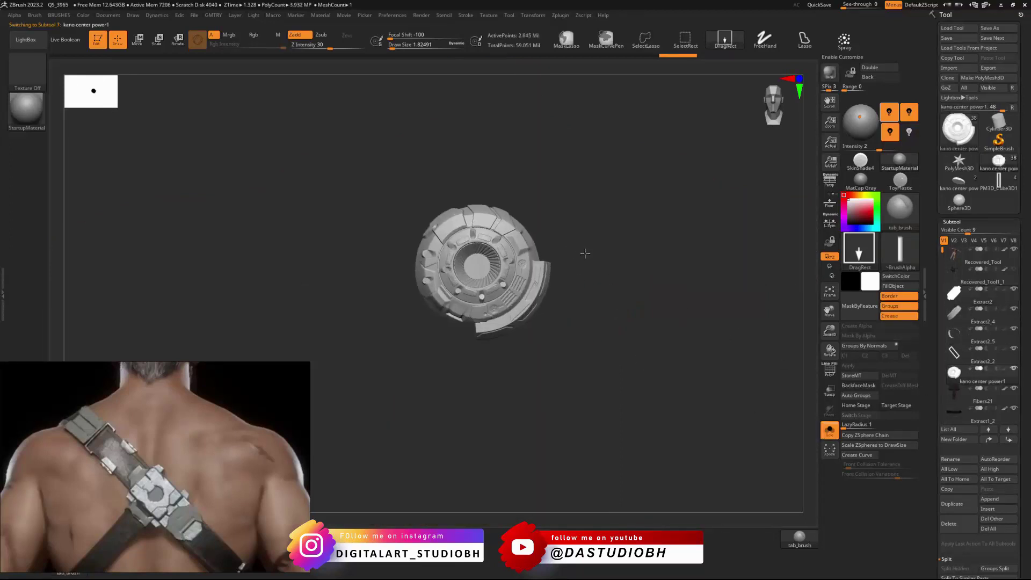
left_click_drag(672, 309, 675, 334)
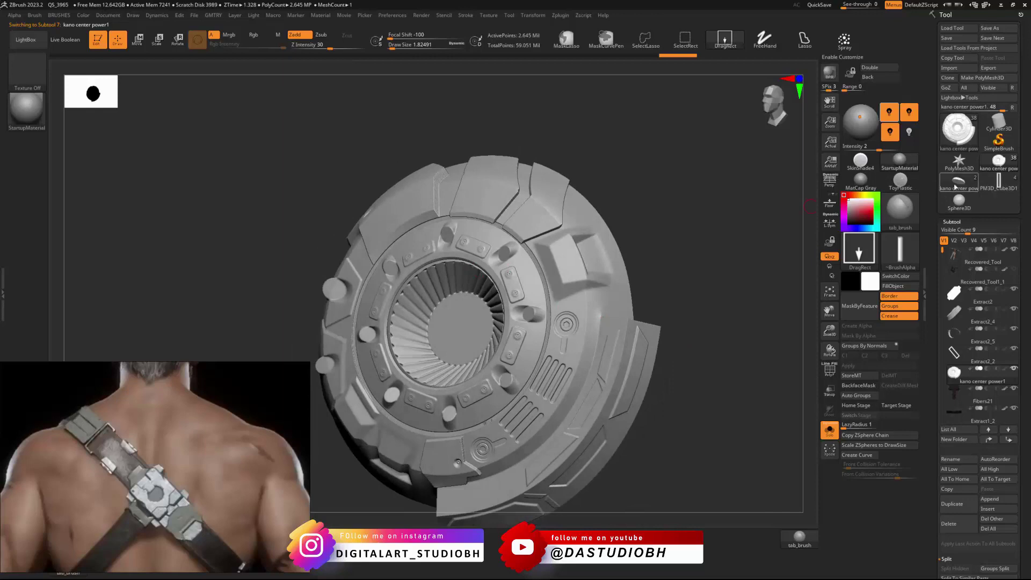
Step: Switch to the separate two-subtool kano center power tool and view the disc from the side and front
left_click(959, 182)
key("f")
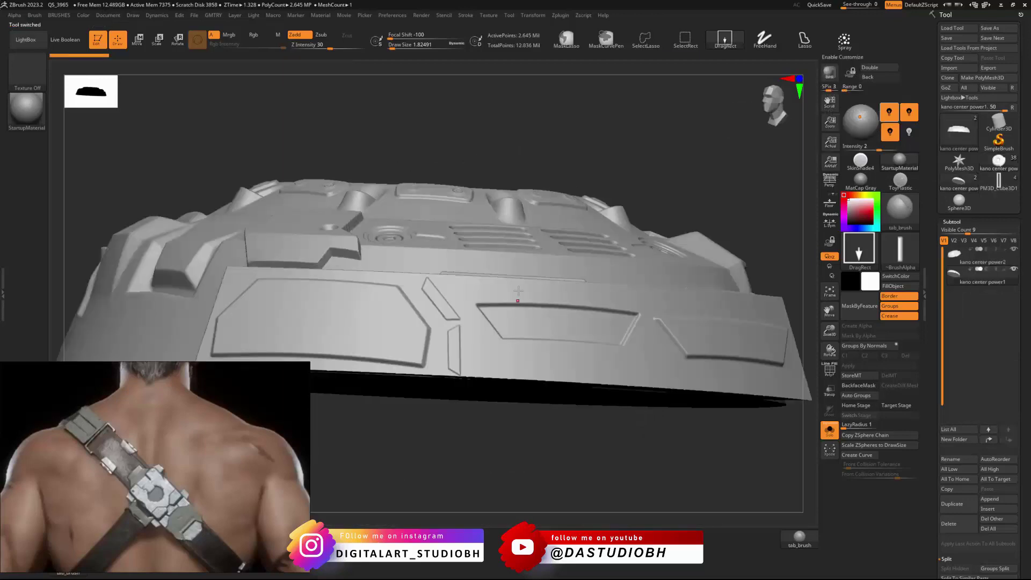
mouse_move(518, 292)
right_mouse_down()
mouse_move(564, 365)
mouse_move(564, 196)
right_mouse_up()
key("f")
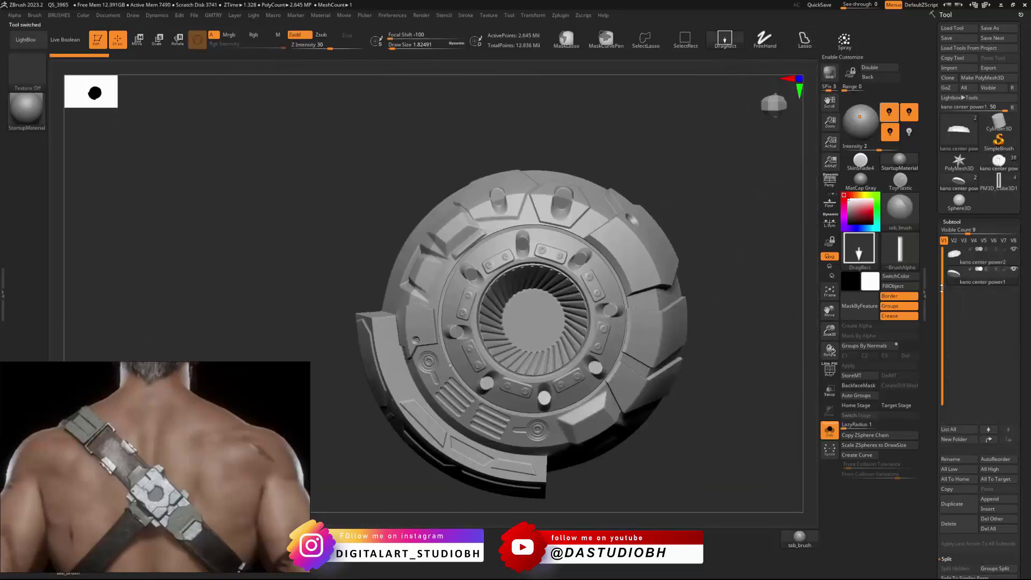
Step: Select the kano center power2 subtool, turn on the polyframe and examine its polygroups and mesh density from several angles
left_click(961, 261)
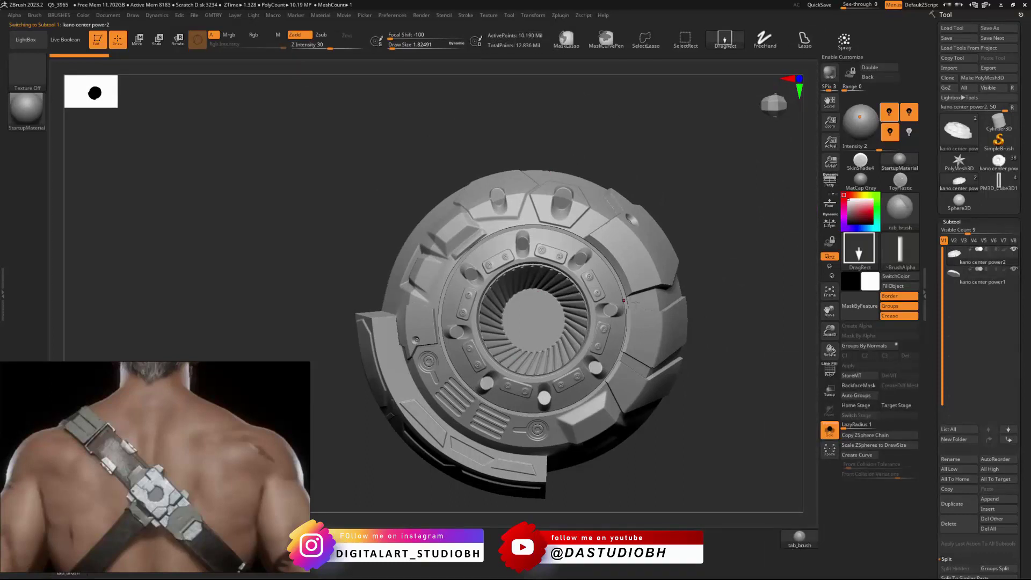
left_click(830, 370)
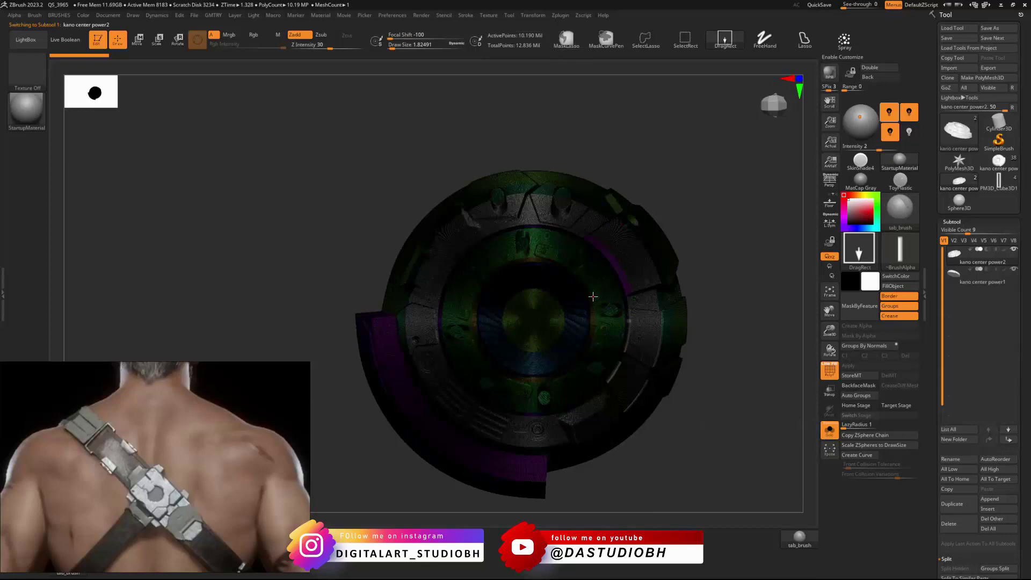
mouse_move(610, 275)
right_mouse_down()
mouse_move(589, 285)
mouse_move(617, 304)
mouse_move(605, 276)
right_mouse_up()
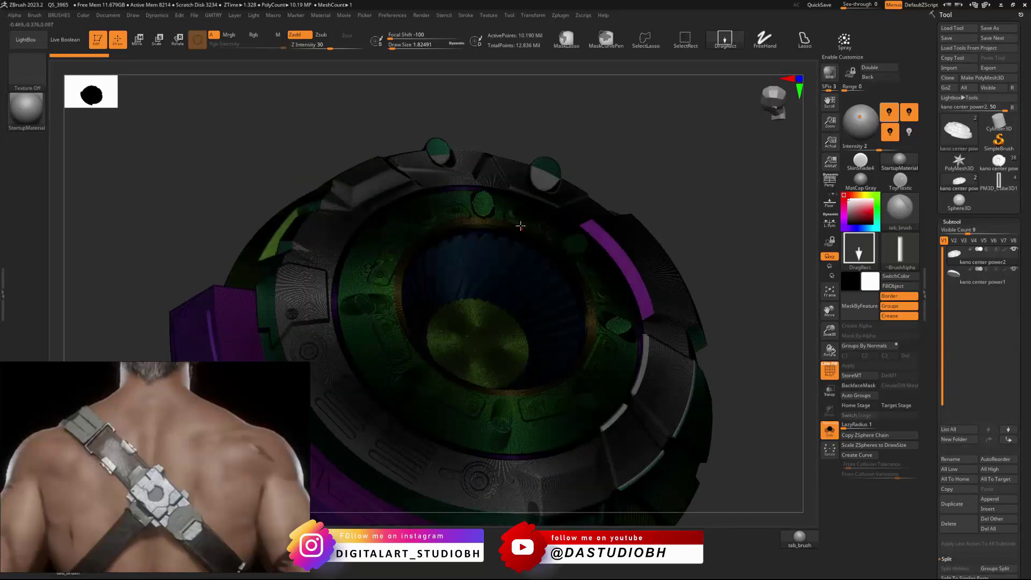
right_click_drag(520, 225, 666, 270)
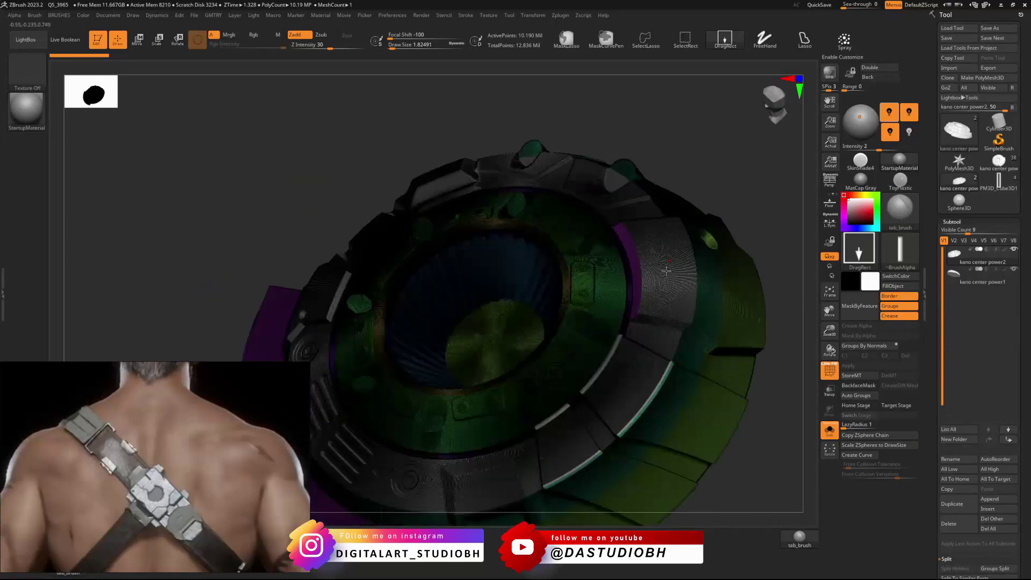
right_click_drag(504, 298, 563, 270, "alt")
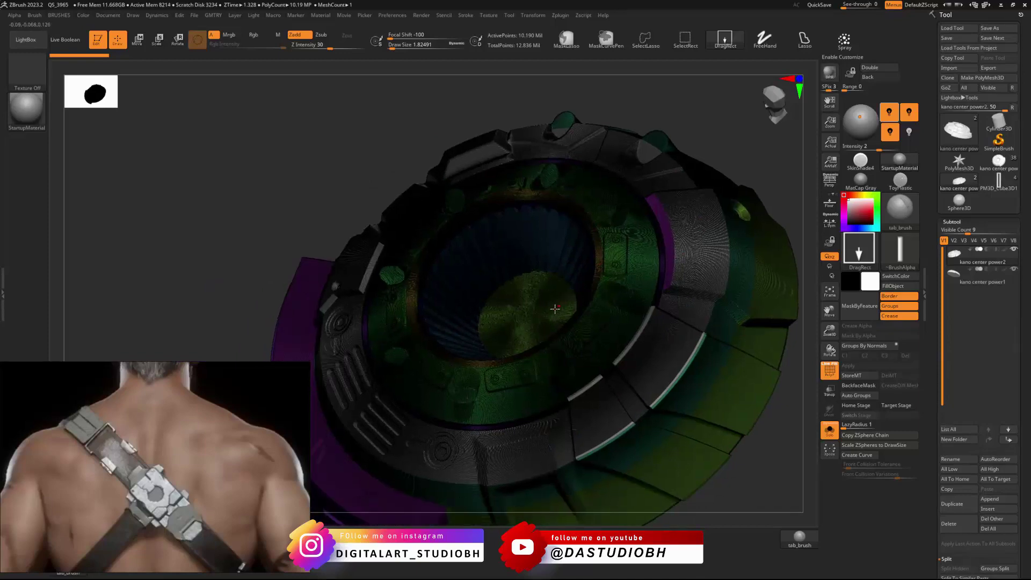
Step: Show the ClayPolish and DynaMesh settings in the Geometry options for the kano center power2 disc
key("shift")
scroll(953, 469, "down", 10)
scroll(950, 473, "down", 6)
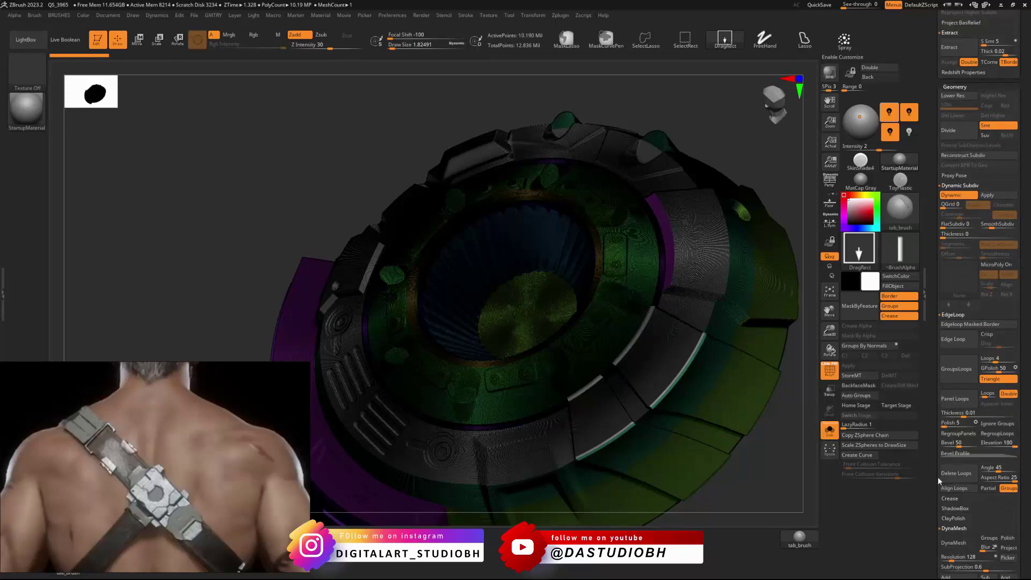
left_click(953, 519)
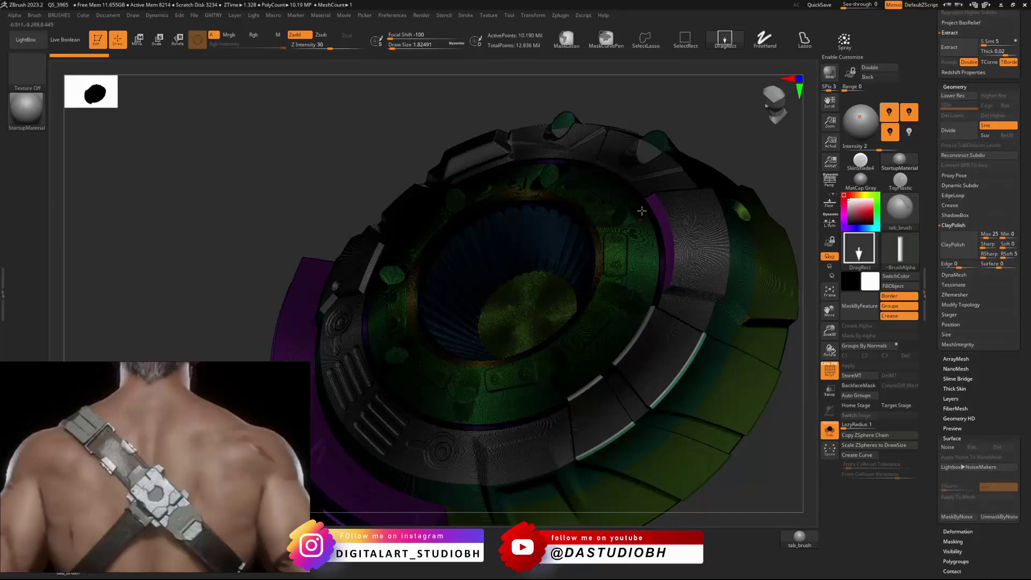
left_click(954, 274)
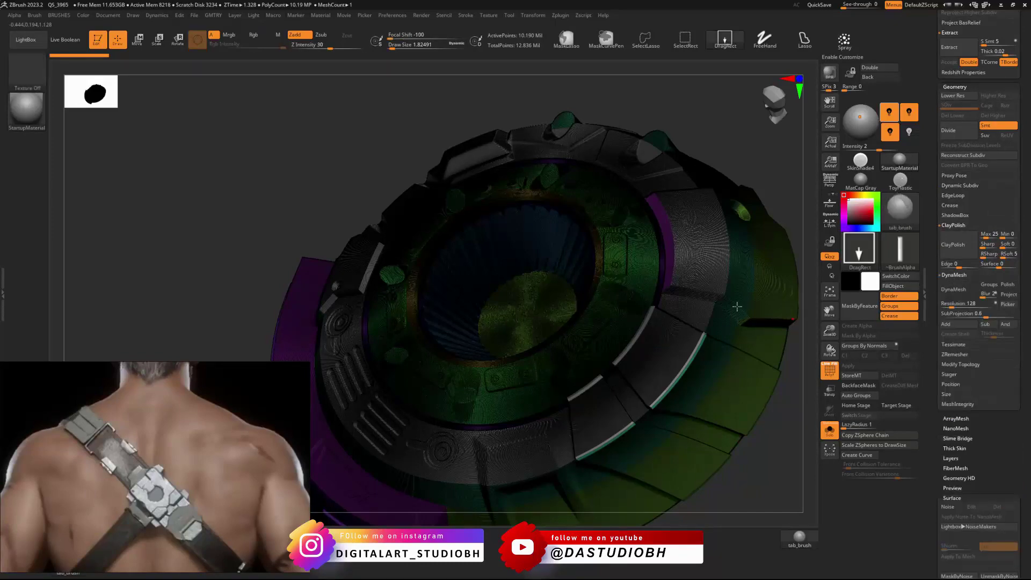
Step: Turn off the polyframe, check the custom geometry and deformation options, and inspect the disc's shaded surface
key("shift+f")
right_click_drag(767, 291, 571, 256)
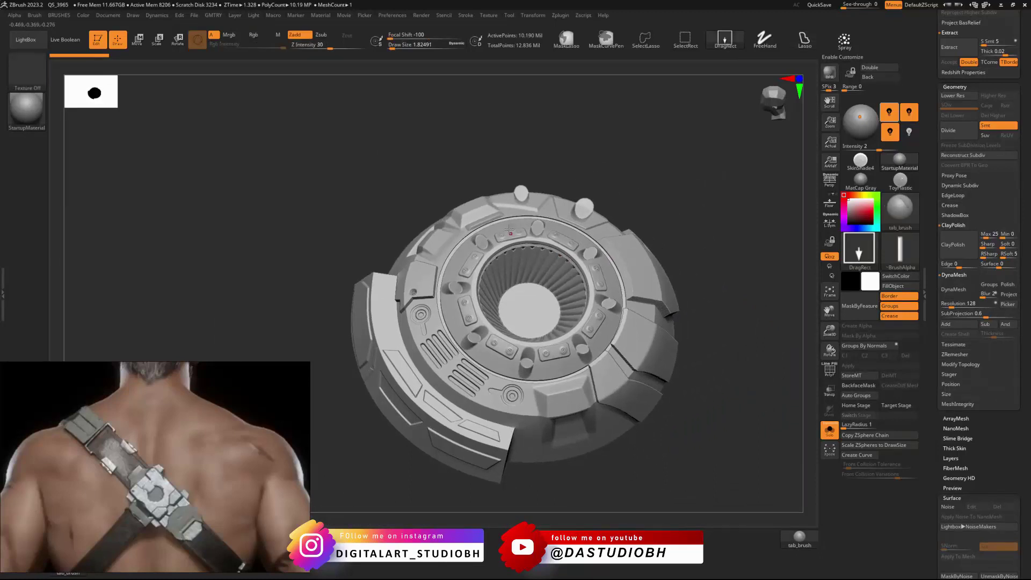
key("ctrl+g")
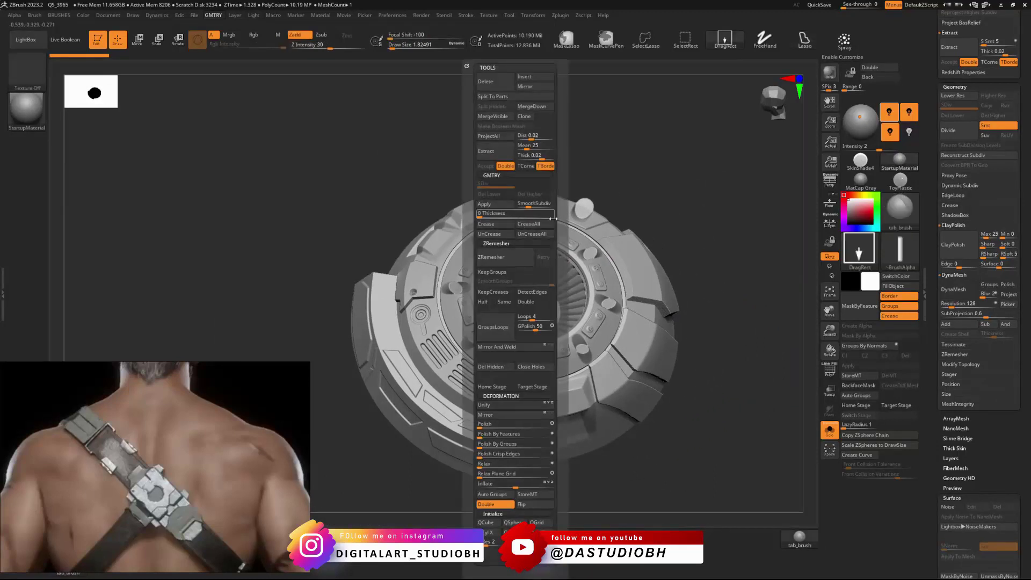
key("ctrl+g")
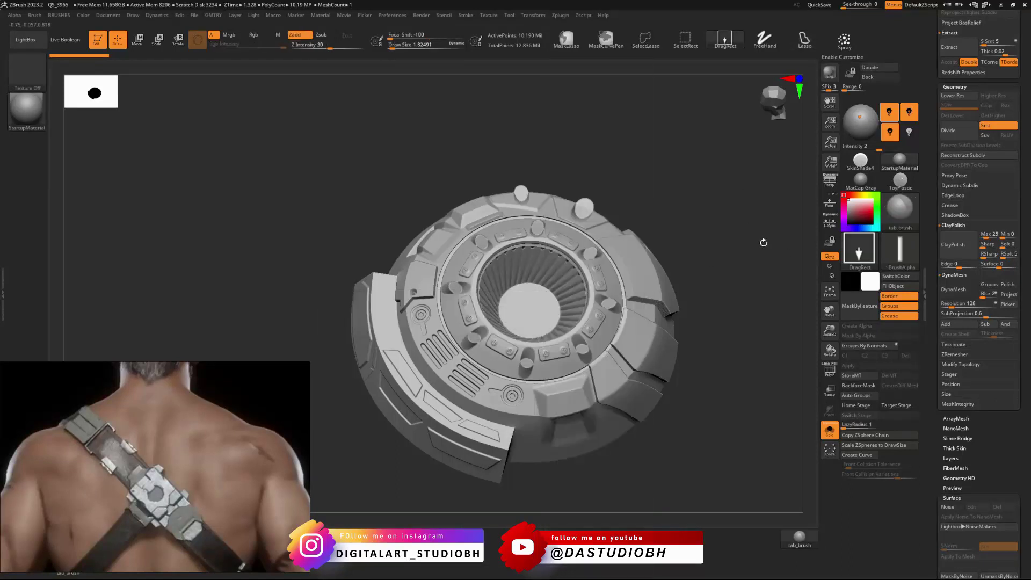
left_click_drag(671, 187, 698, 189)
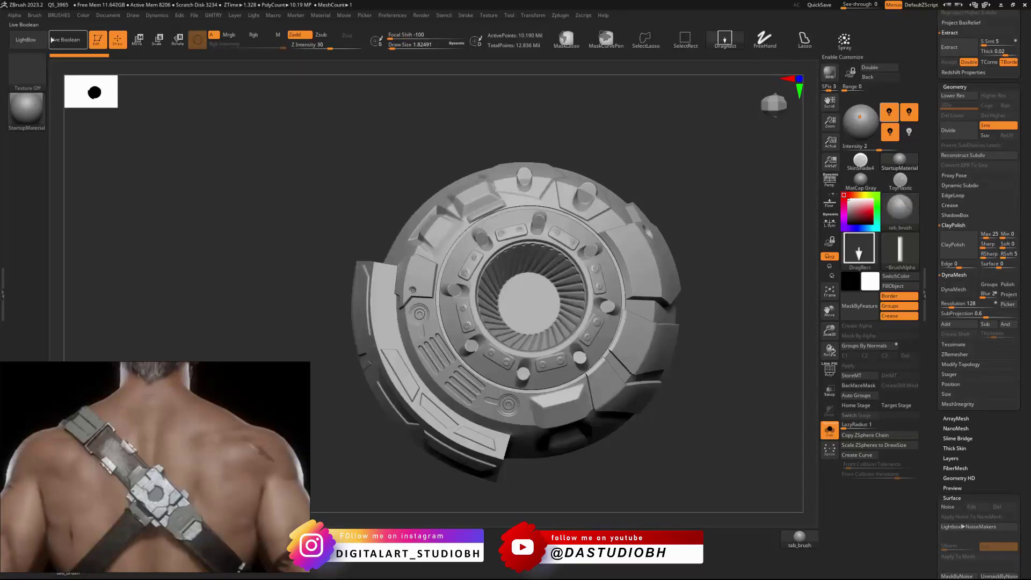
Step: Reopen the brush library on the mech brushes and compare them with the stamped details on the disc up close
key("comma")
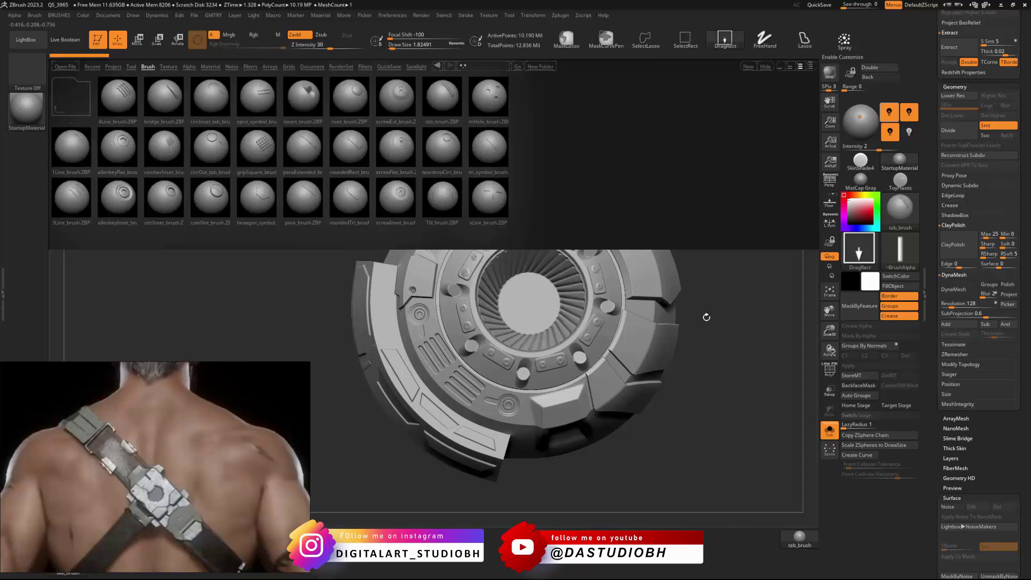
left_click_drag(706, 317, 707, 247)
mouse_move(716, 225)
right_mouse_down("ctrl")
mouse_move(718, 288)
mouse_move(741, 319)
right_mouse_up("ctrl")
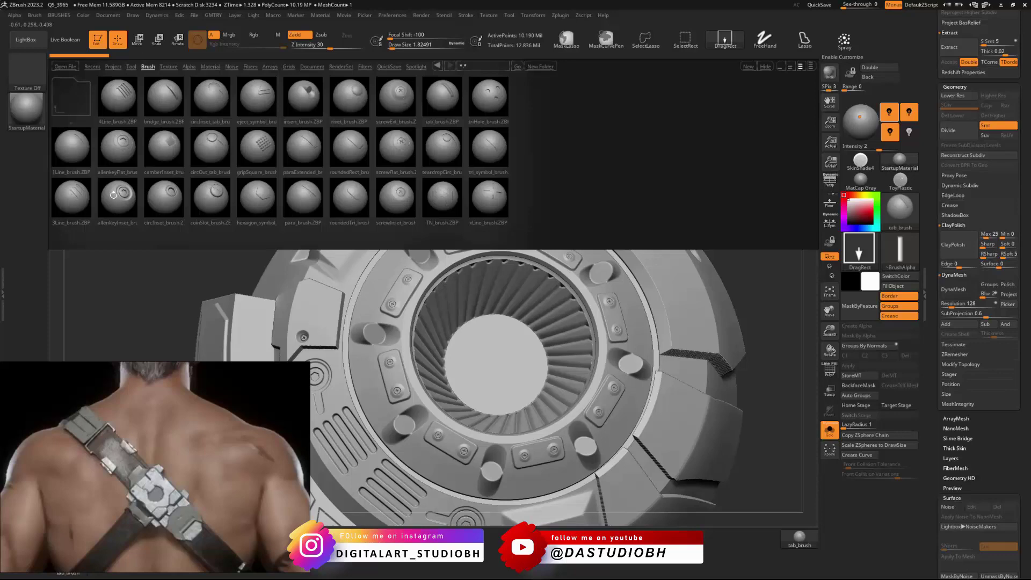
Step: Load the circInset_brush mech brush and bring the disc's inner ring into view
double_click(157, 198)
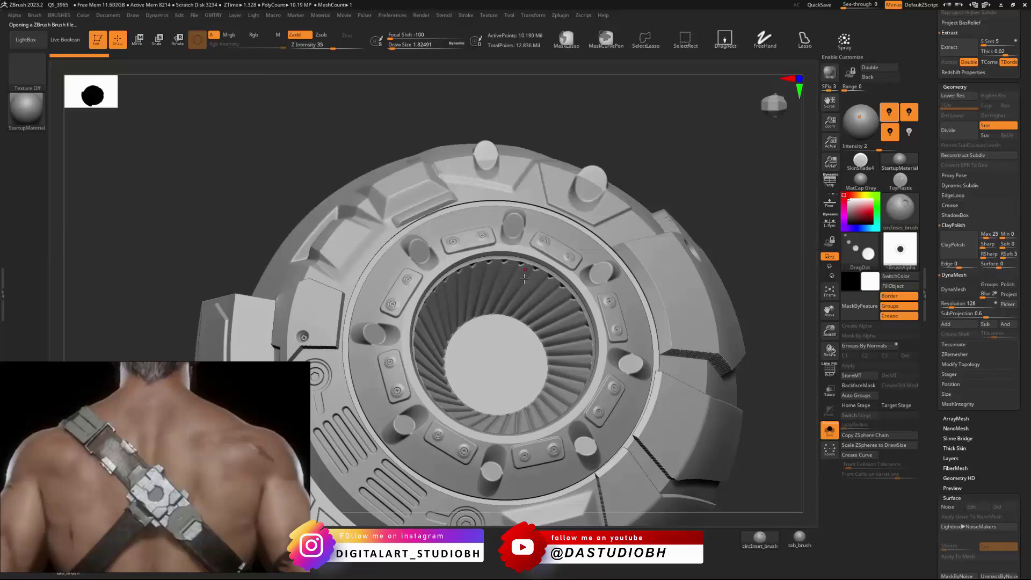
right_click_drag(522, 323, 487, 349)
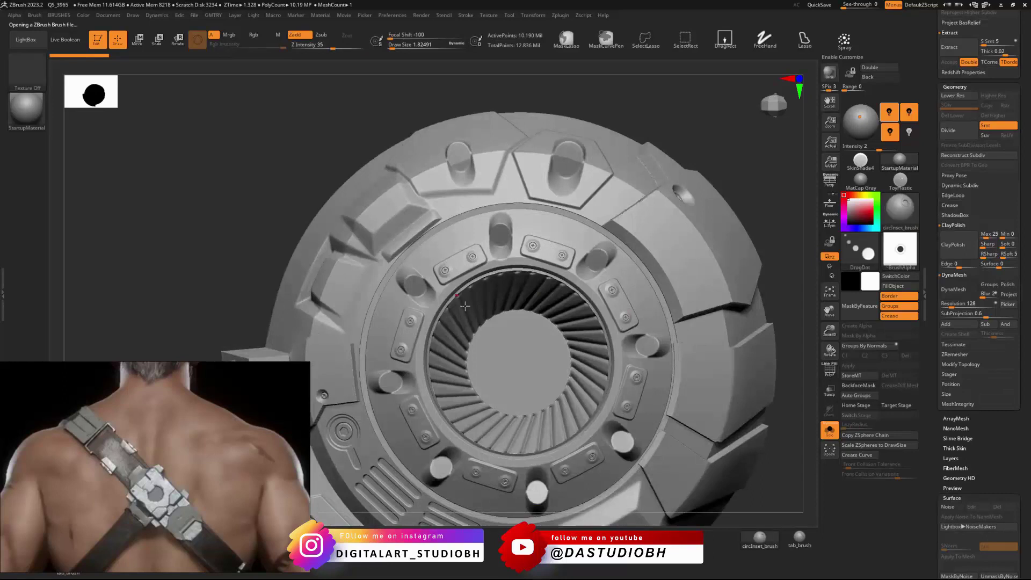
right_click_drag(505, 306, 489, 277, "alt")
Step: Activate radial symmetry on the disc with a radial count of 8 and the Y axis
left_click(564, 15)
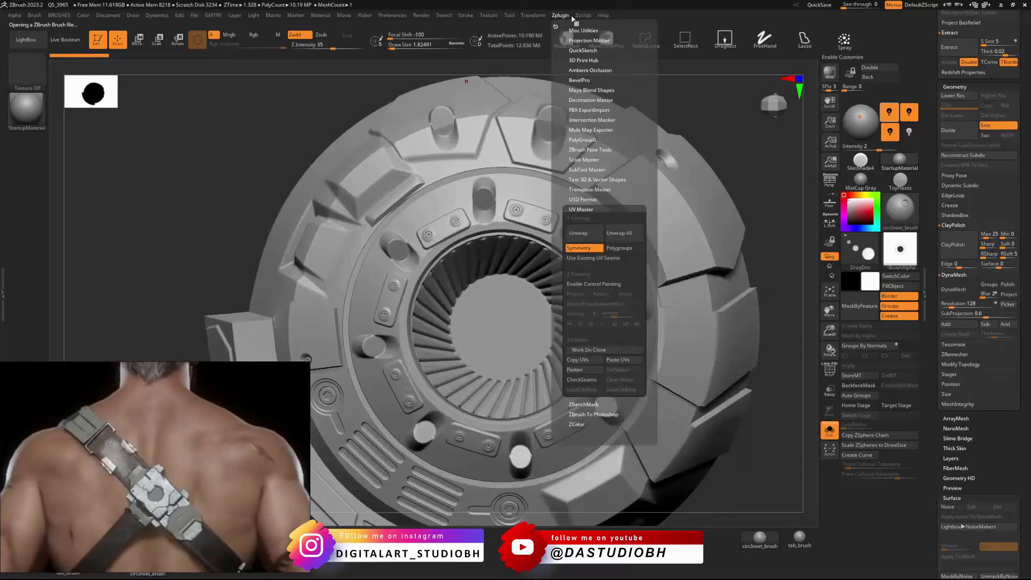
left_click(534, 16)
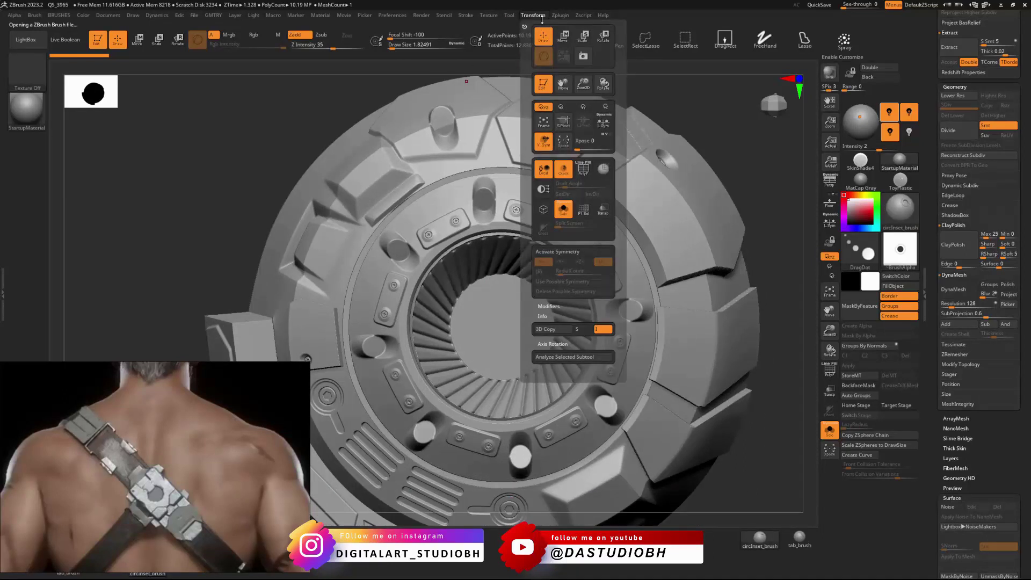
key("x")
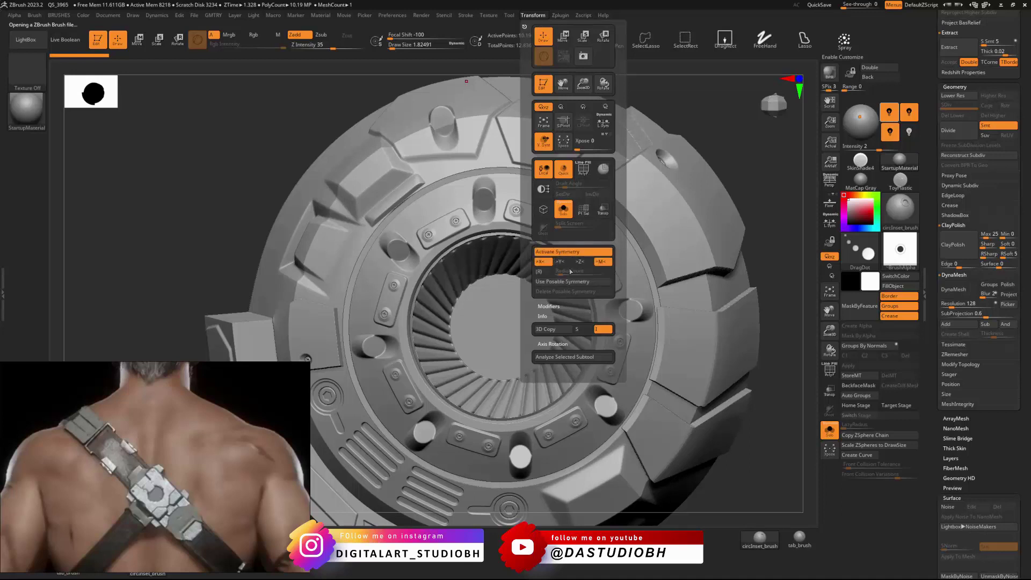
left_click(539, 272)
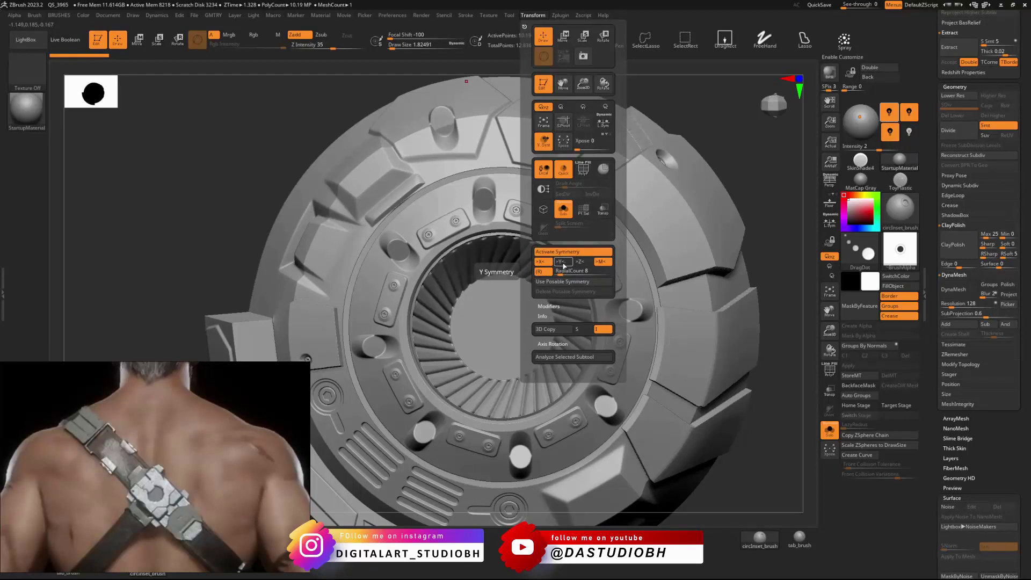
left_click(533, 16)
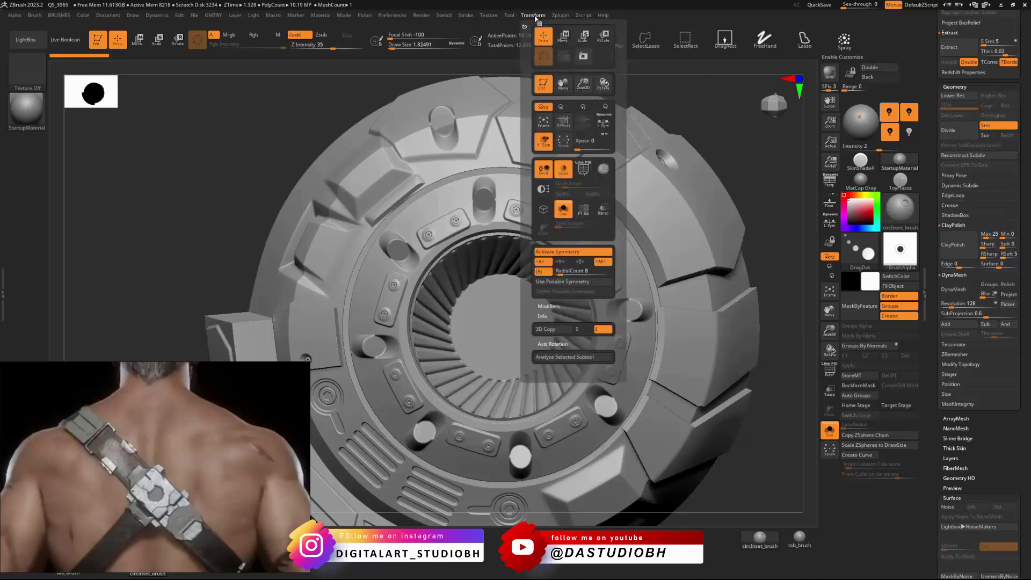
left_click(560, 263)
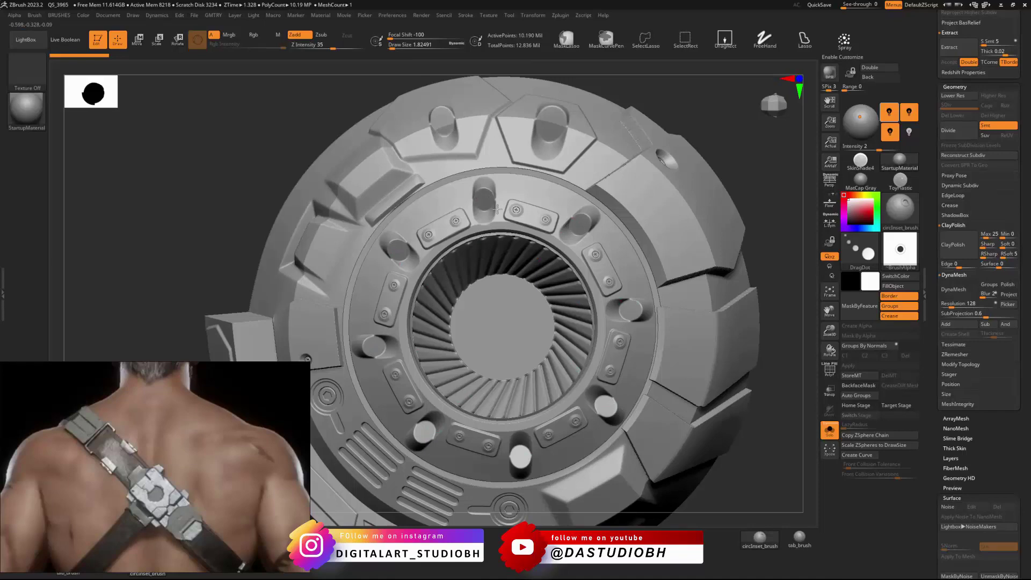
Step: Load the allenkeyFlat brush and stamp a hex bolt head onto the cylindrical pegs around the disc's inner ring
right_click_drag(496, 196, 580, 267, "ctrl")
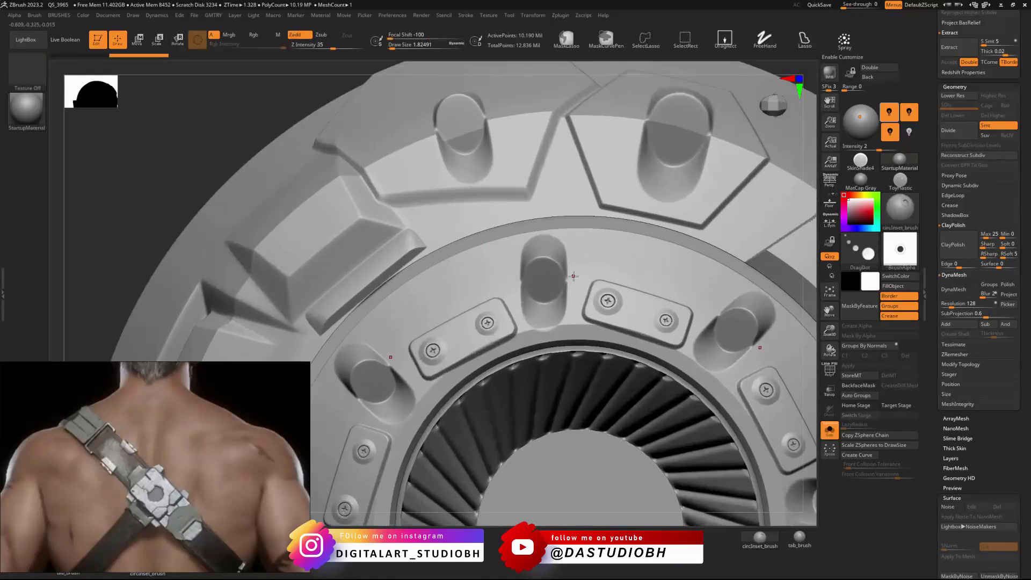
left_click(26, 39)
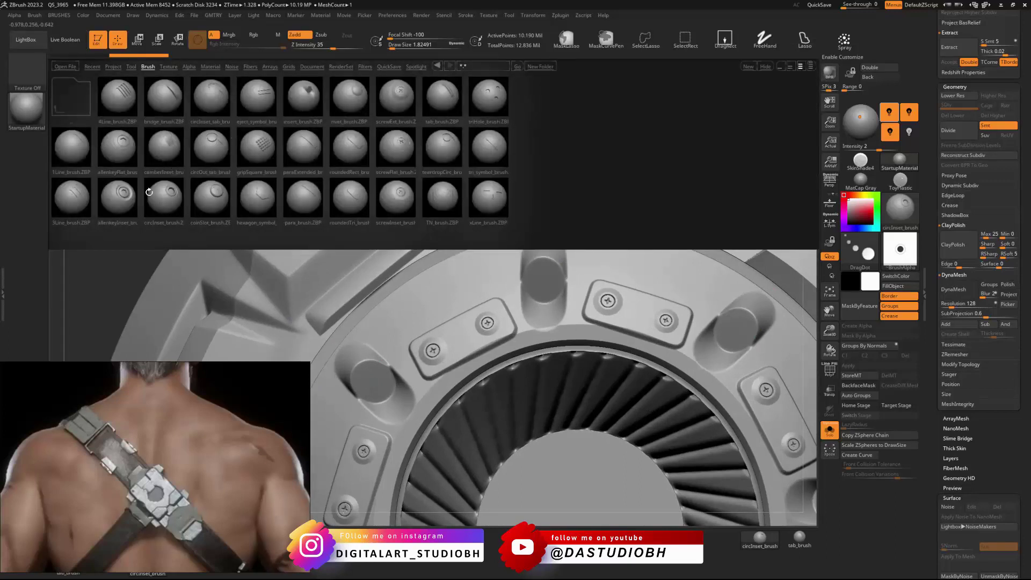
double_click(122, 148)
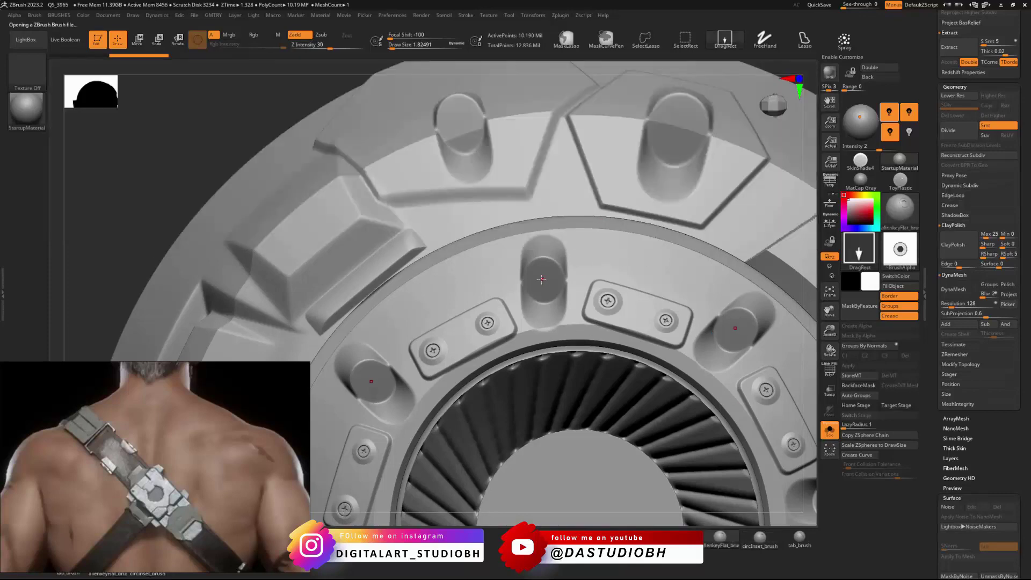
left_click_drag(542, 280, 588, 294)
mouse_move(542, 252)
right_mouse_down("ctrl")
mouse_move(542, 193)
mouse_move(505, 183)
mouse_move(510, 215)
mouse_move(569, 267)
right_mouse_up("ctrl")
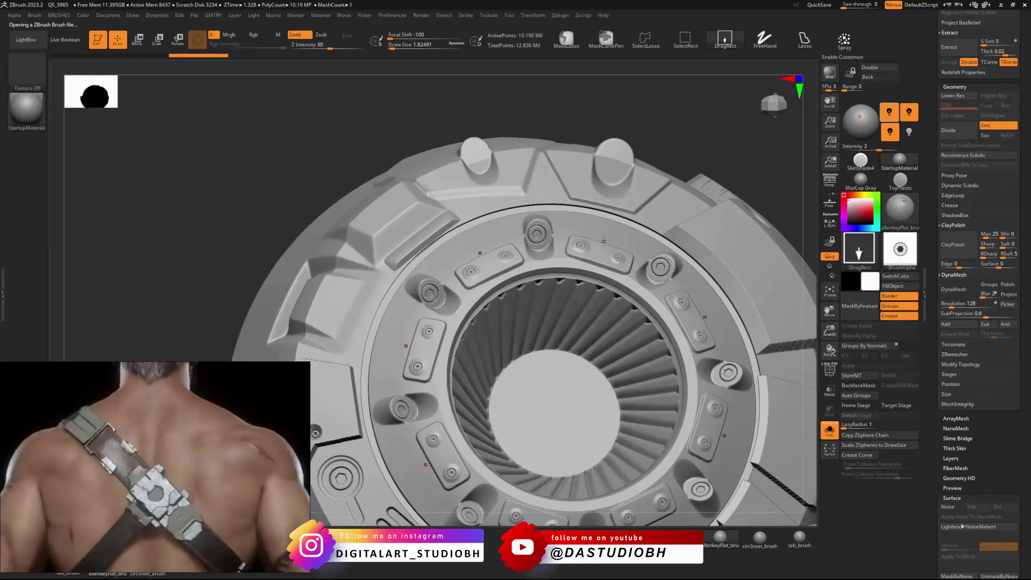
right_click_drag(566, 341, 530, 319, "alt")
Step: Carve grooves with the DamStandard brush at a draw size of about 25 along the fins of the central cone
right_click_drag(472, 248, 586, 258)
key("ctrl+b")
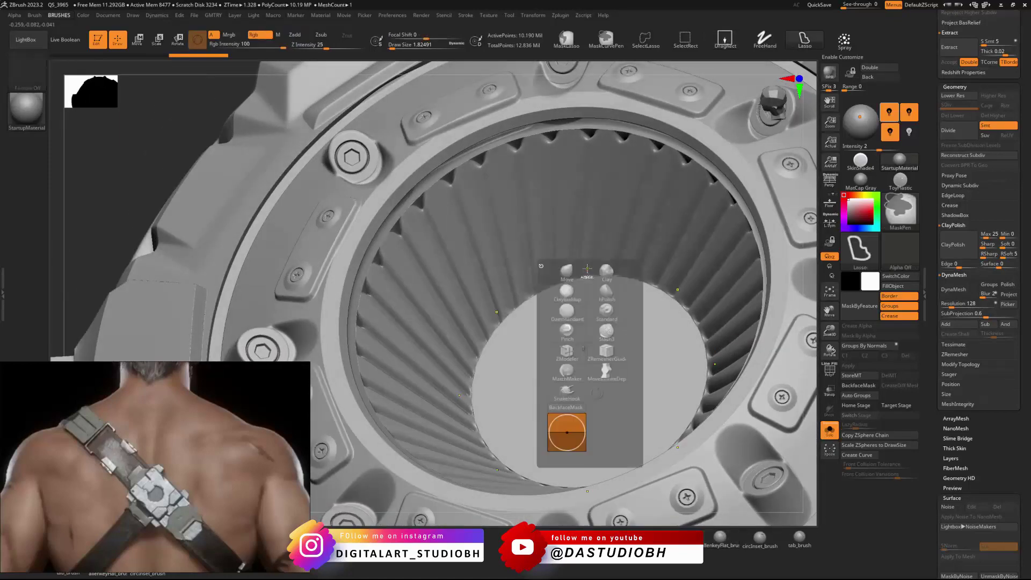
left_click(597, 307)
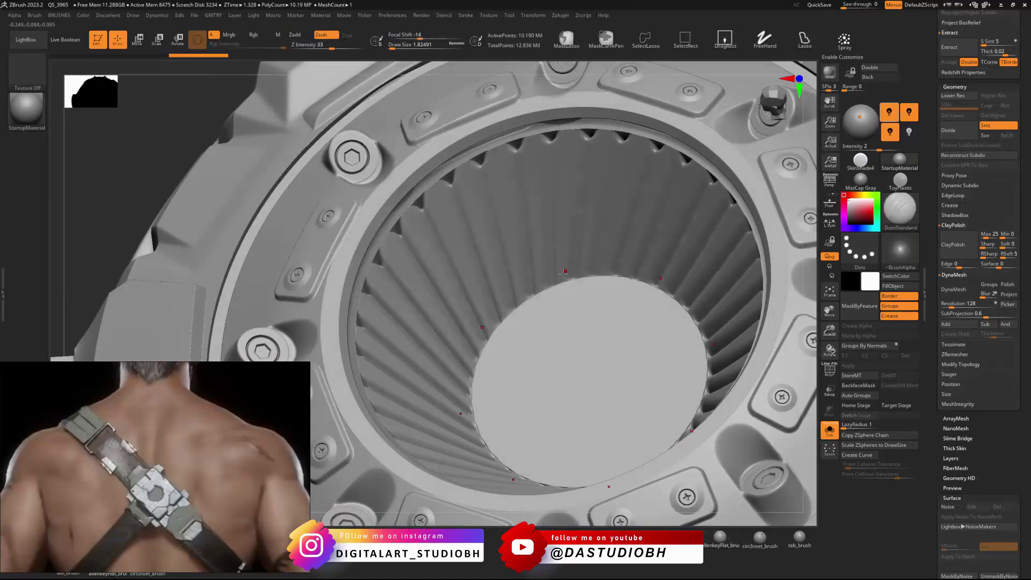
key("space")
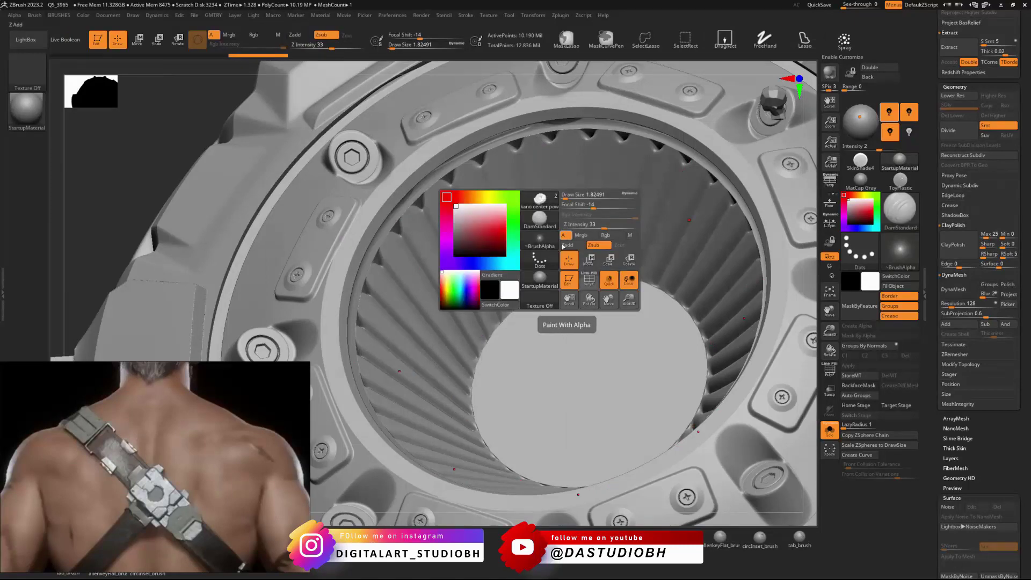
mouse_move(578, 283)
right_mouse_down()
mouse_move(571, 290)
mouse_move(568, 268)
right_mouse_up()
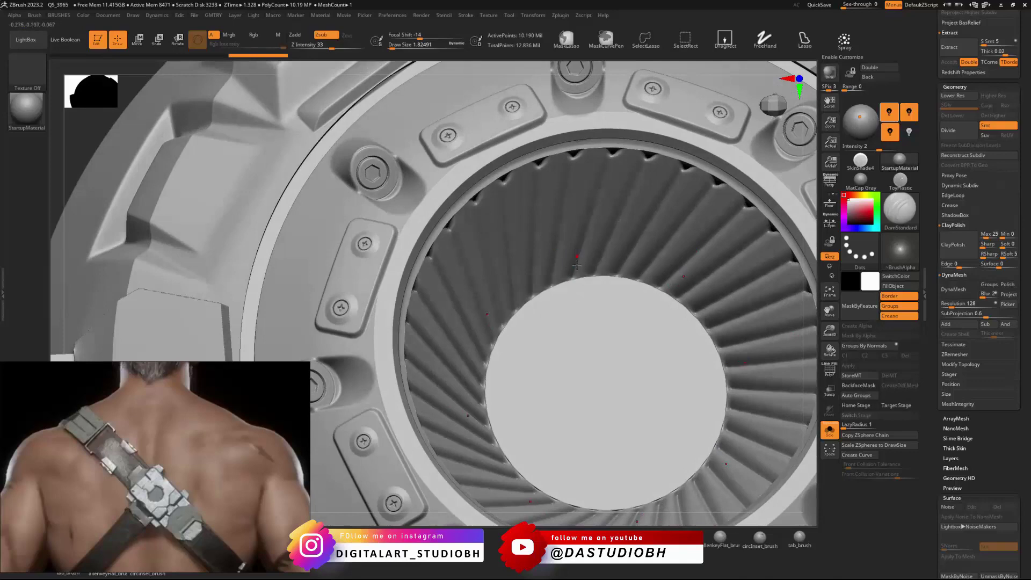
key("s")
mouse_move(576, 265)
left_mouse_down()
mouse_move(586, 265)
mouse_move(587, 154)
left_mouse_up()
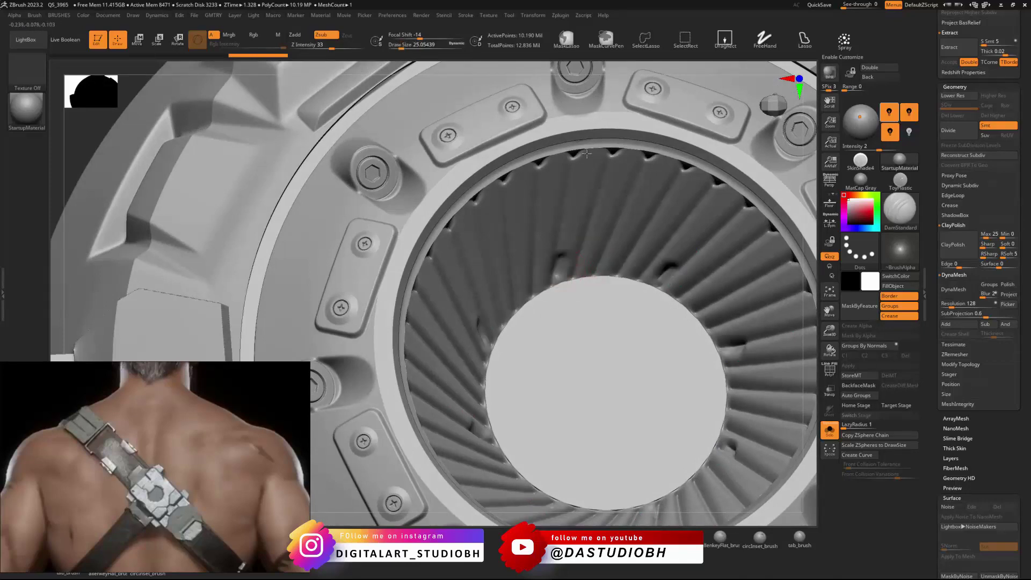
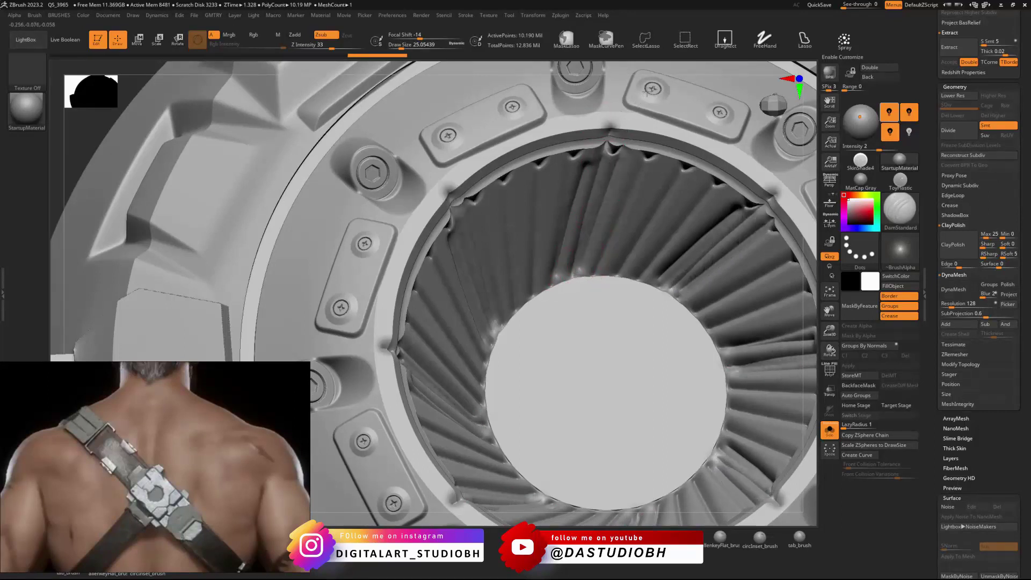
Step: Undo the groove strokes in the cone and the hex bolt stamps on the pegs
scroll(646, 170, "down", 5)
key("f")
key("ctrl")
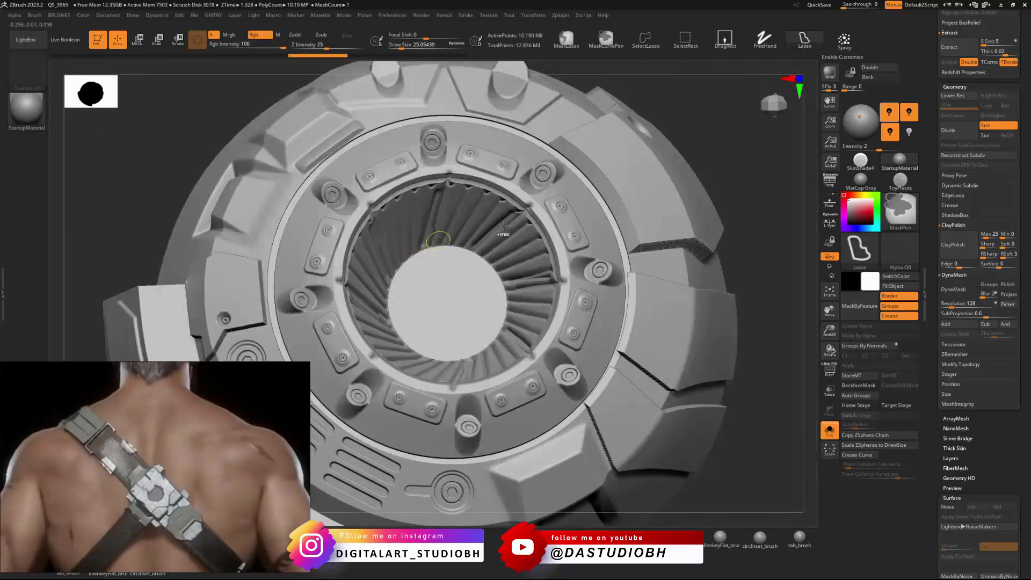
key("ctrl+z")
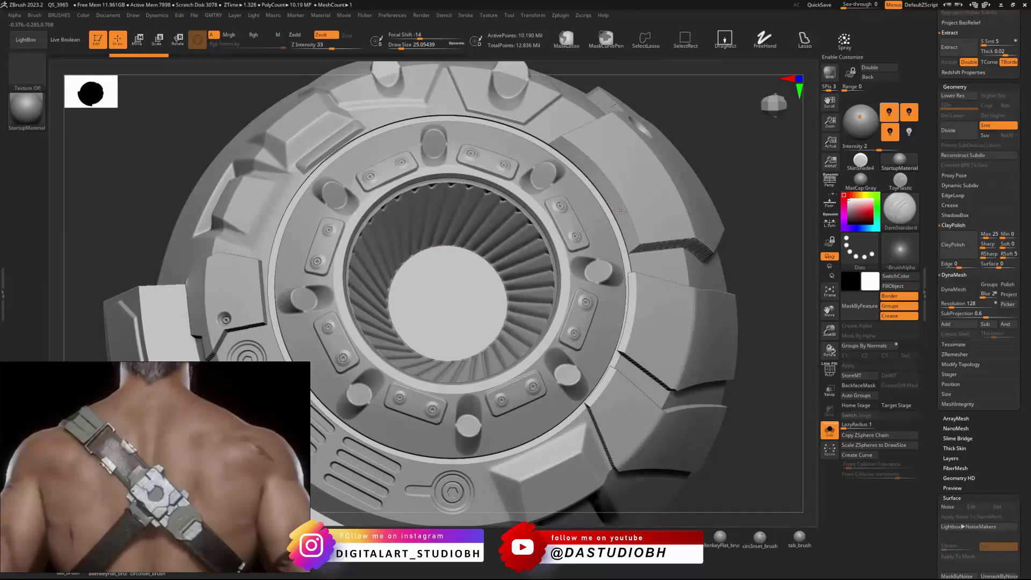
Step: Switch to the full character tool and check the chest disc's placement and active point count from the front
mouse_move(611, 210)
right_mouse_down("ctrl")
mouse_move(578, 179)
mouse_move(569, 269)
right_mouse_up("ctrl")
left_click_drag(936, 185, 933, 317)
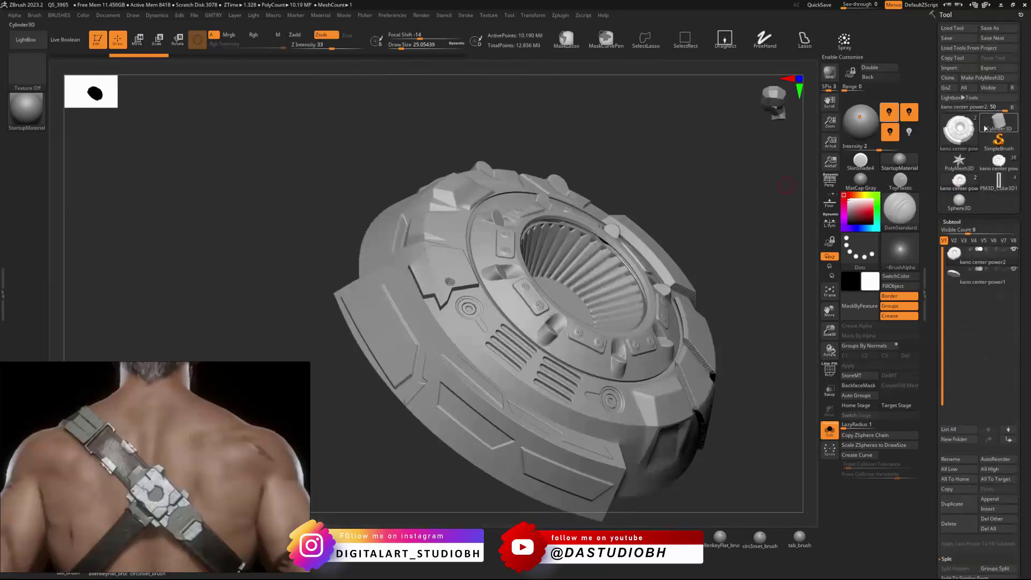
left_click(1006, 162)
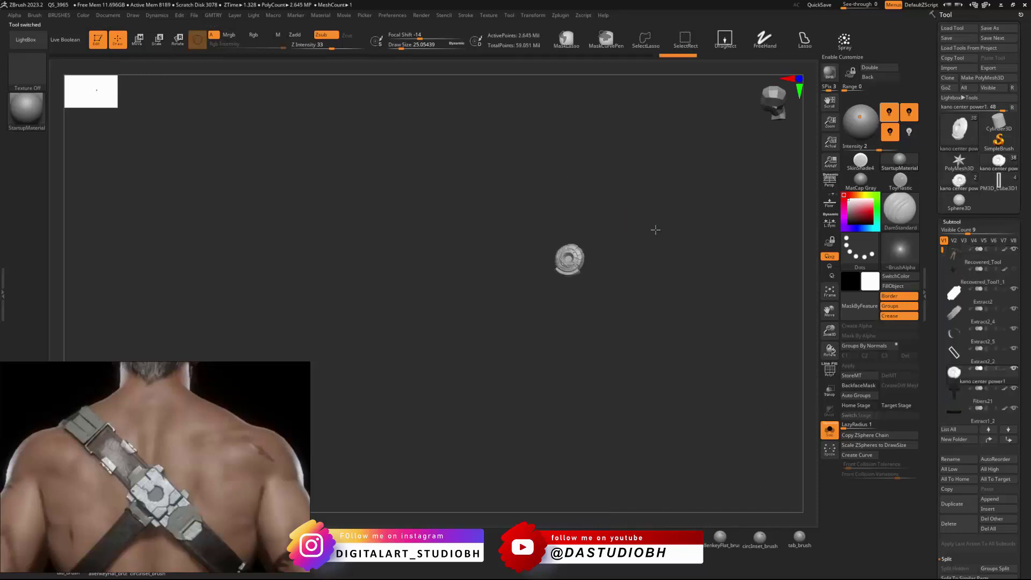
key("f")
left_click_drag(689, 368, 614, 261)
left_click_drag(603, 216, 634, 181, "alt")
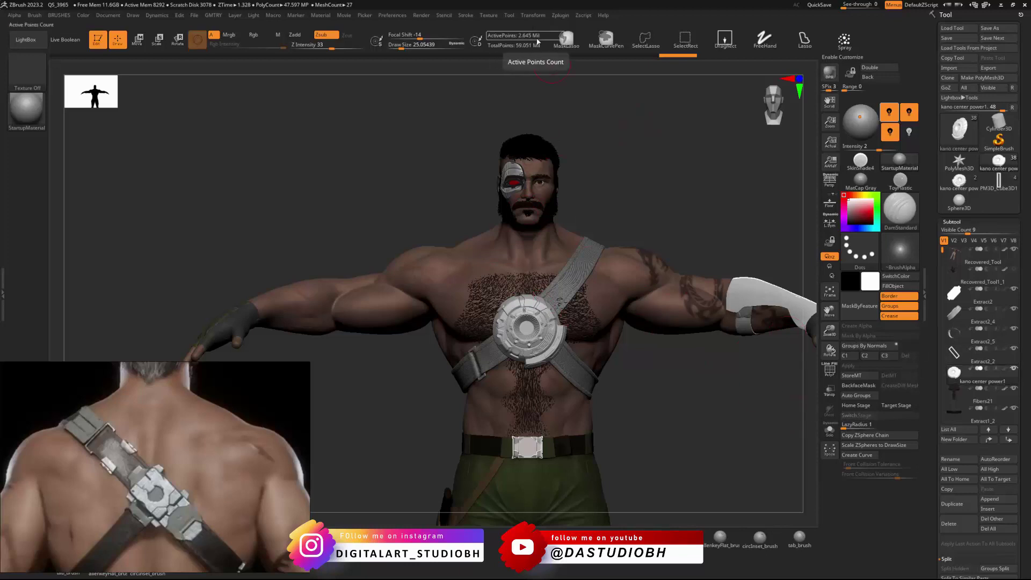
Step: Switch back to the disc tool, select the kano center power1 subtool and isolate it with Solo
left_click(959, 180)
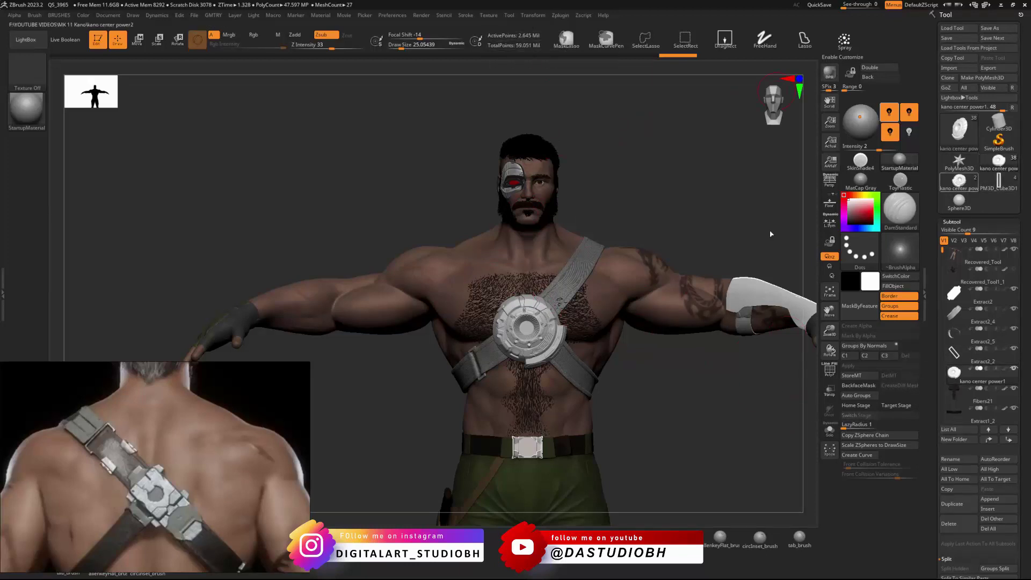
key("f")
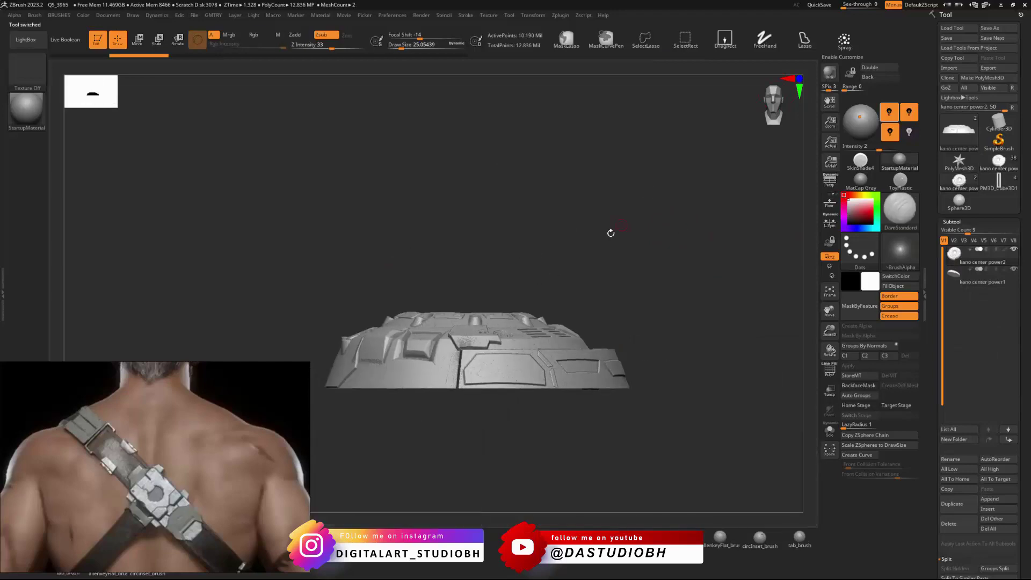
left_click_drag(610, 230, 630, 262)
key("f")
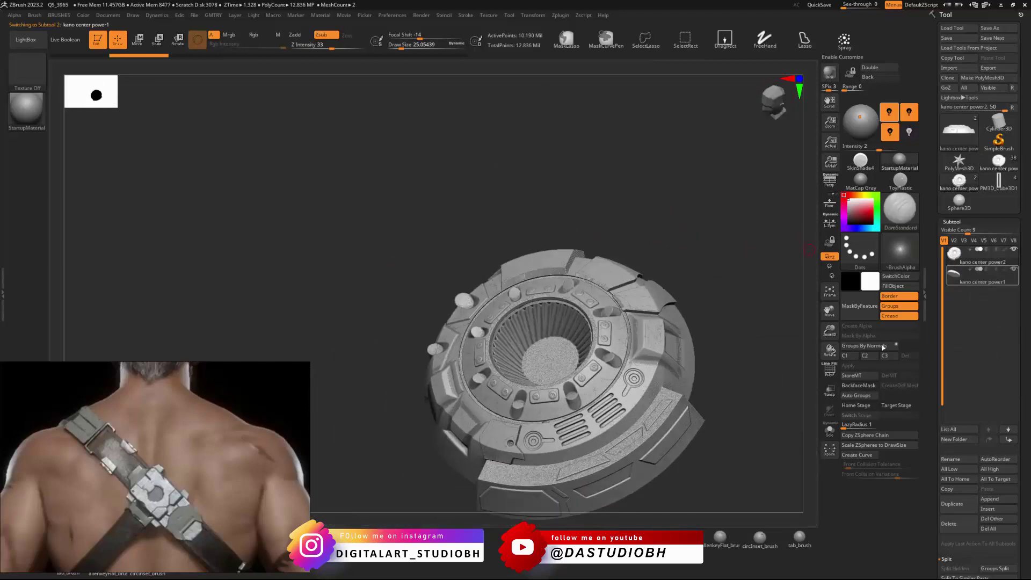
left_click(829, 431)
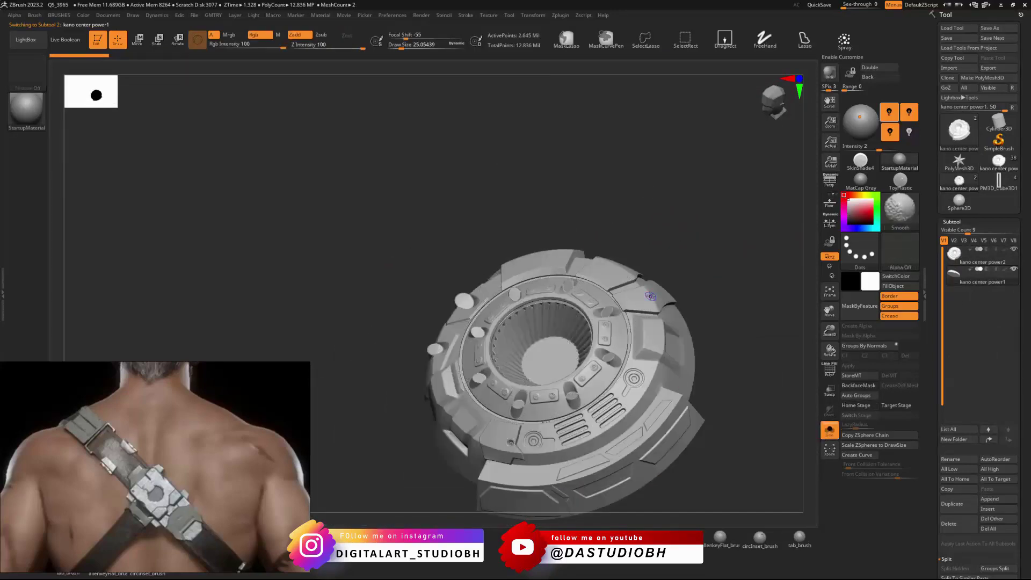
Step: Turn on the polyframe and examine the mesh density of the kano center power1 disc up close
key("shift+f")
mouse_move(630, 308)
right_mouse_down("alt")
mouse_move(644, 365)
mouse_move(668, 326)
mouse_move(677, 267)
right_mouse_up("alt")
key("ctrl+g")
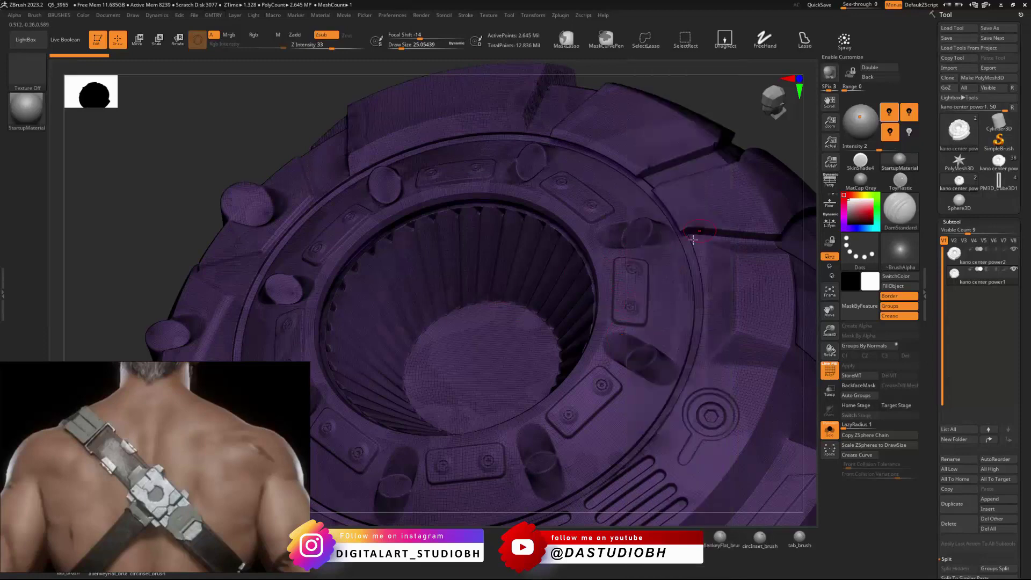
Step: Drop the kano center power1 disc to its lowest subdivision level and view it without the polyframe
key("ctrl+g")
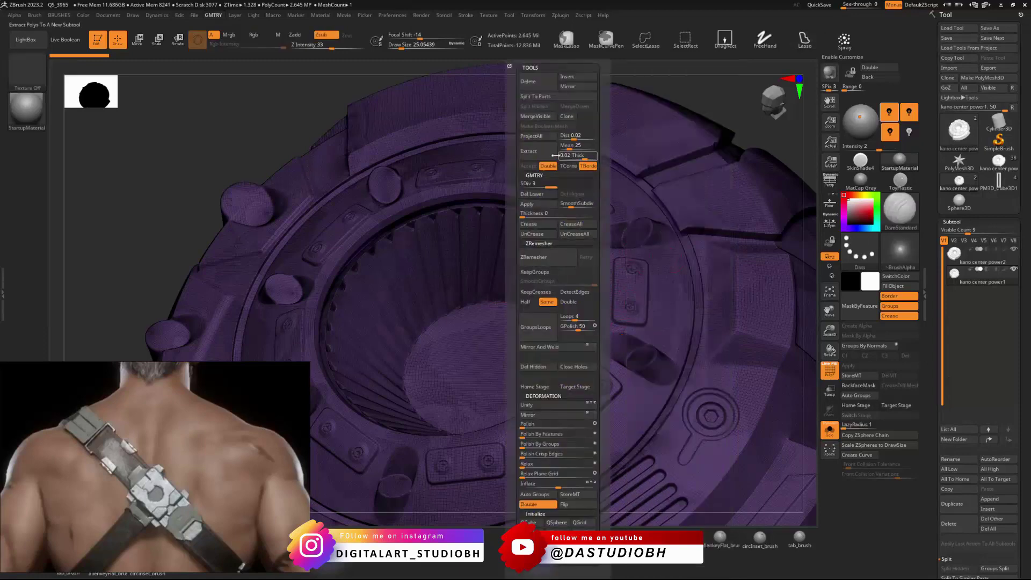
left_click(522, 187)
mouse_move(476, 270)
right_mouse_down()
mouse_move(523, 277)
mouse_move(512, 296)
mouse_move(558, 328)
mouse_move(596, 397)
mouse_move(613, 343)
mouse_move(495, 359)
right_mouse_up()
key("shift")
key("shift+f")
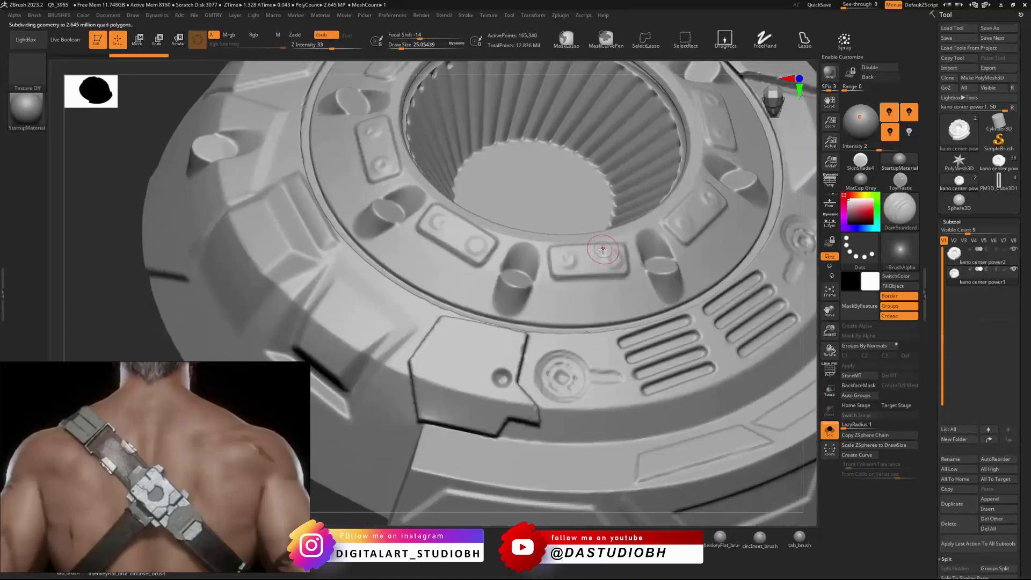
Step: Return the disc to subdivision level 3, inspect its screws, slots and panel edges, and show the Project and Geometry options
right_click_drag(597, 267, 537, 289, "ctrl")
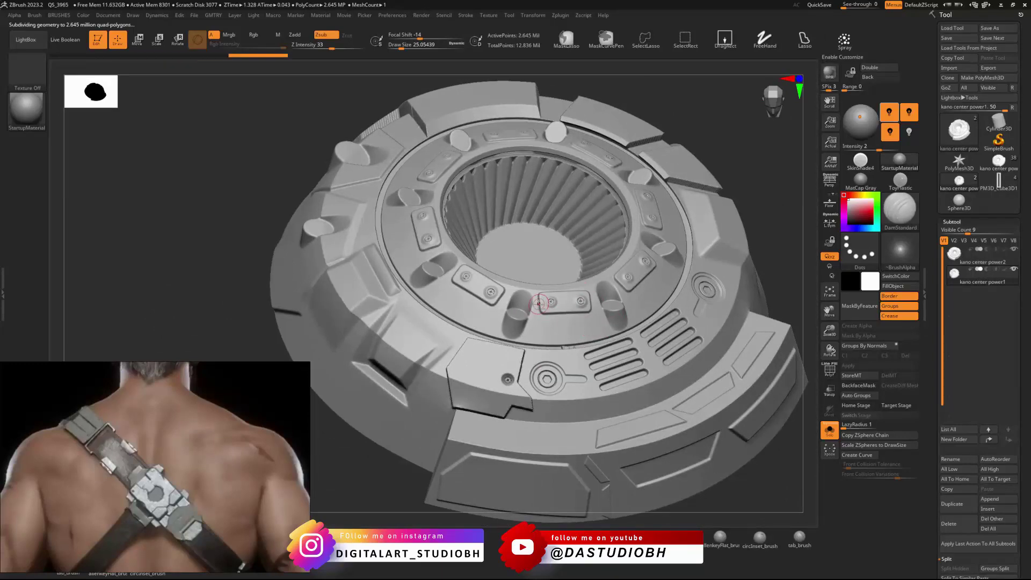
mouse_move(540, 304)
right_mouse_down("ctrl")
mouse_move(587, 369)
mouse_move(591, 317)
right_mouse_up("ctrl")
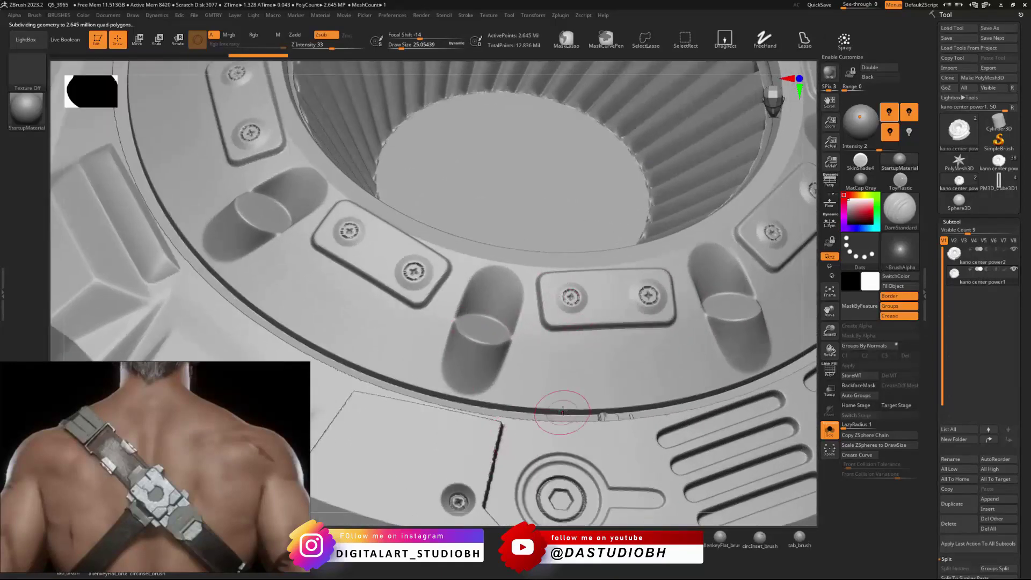
right_click_drag(563, 411, 514, 321, "ctrl")
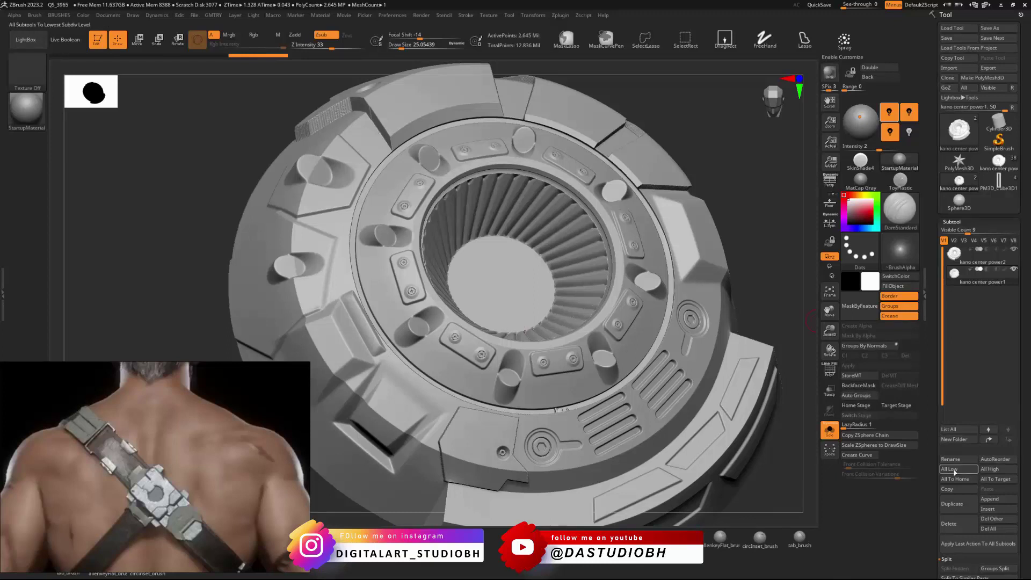
scroll(955, 471, "down", 8)
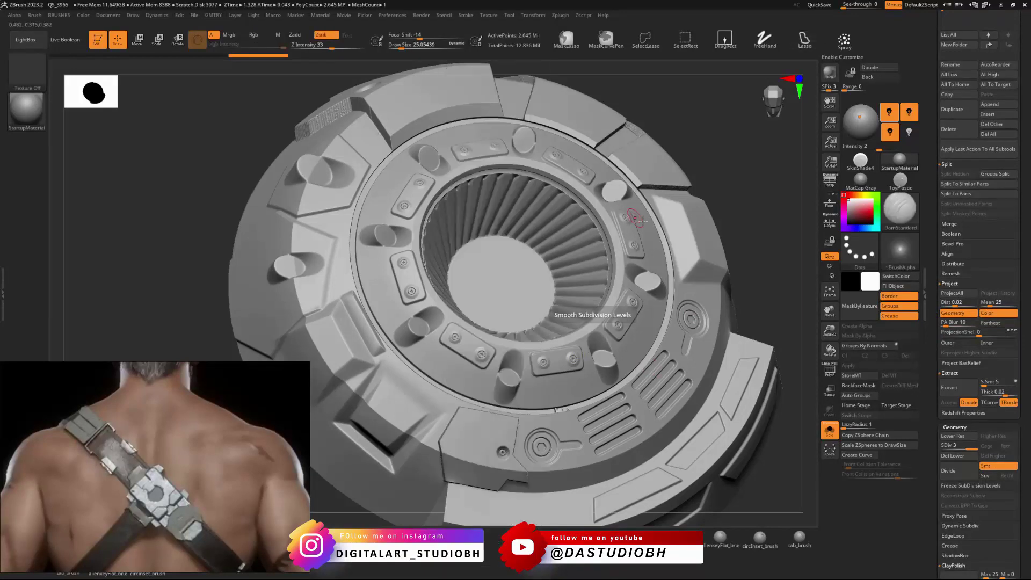
left_click_drag(737, 220, 652, 228)
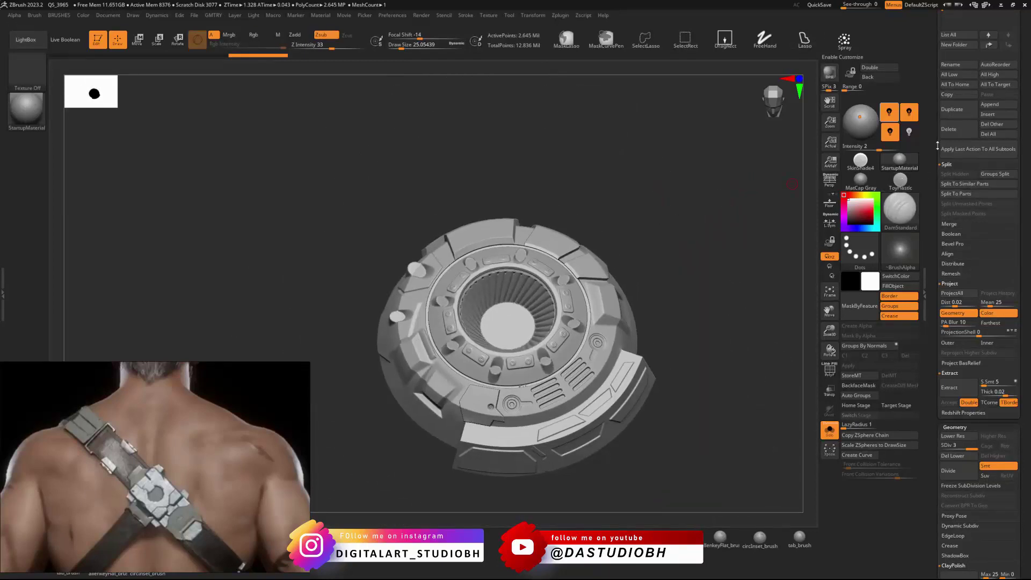
Step: Switch back to the full character tool and turn Solo off to show the disc on the chest
scroll(939, 172, "up", 1)
scroll(938, 172, "up", 10)
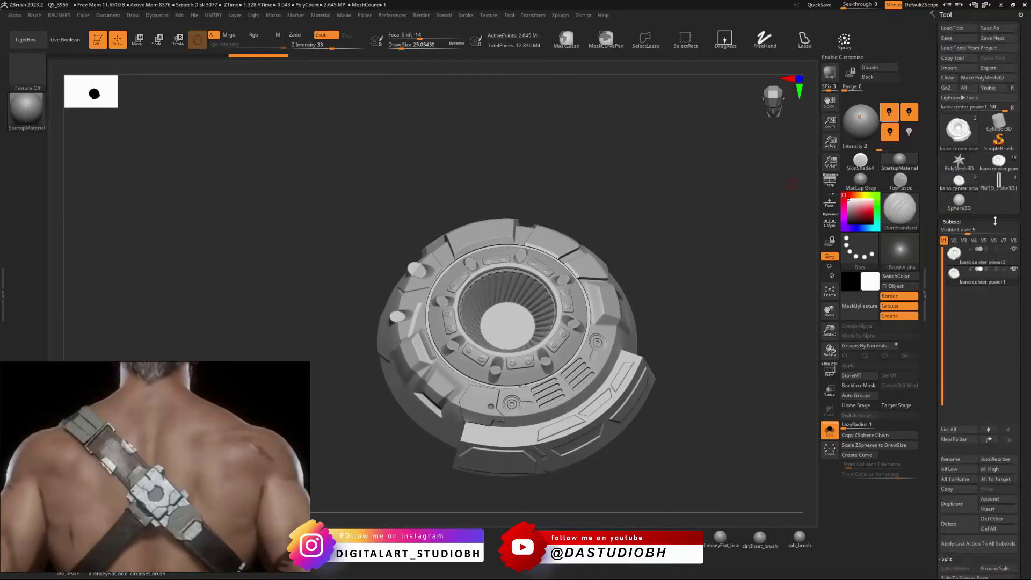
left_click(1010, 164)
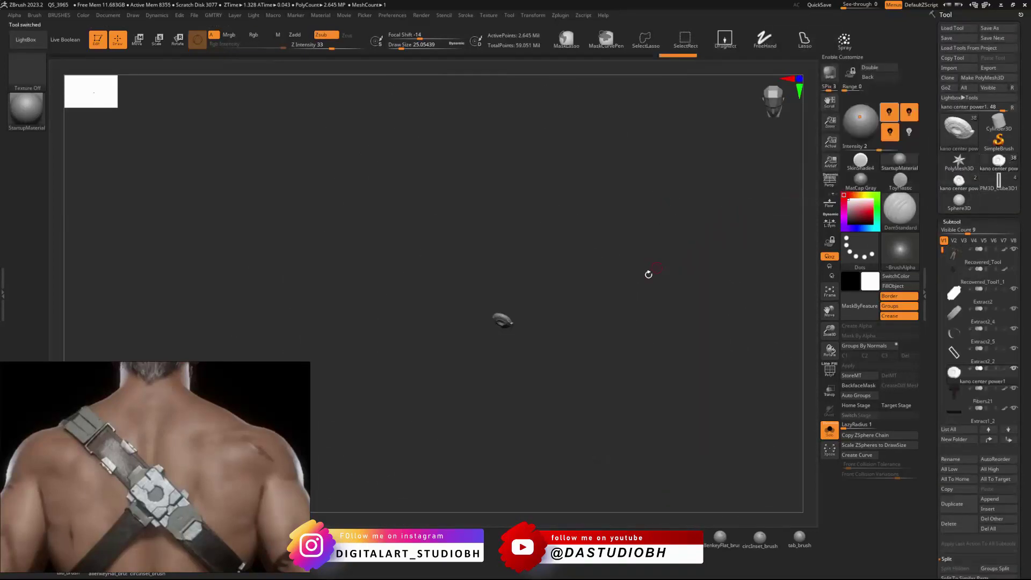
left_click_drag(584, 269, 708, 320, "alt")
left_click_drag(618, 232, 818, 321, "alt")
left_click(830, 431)
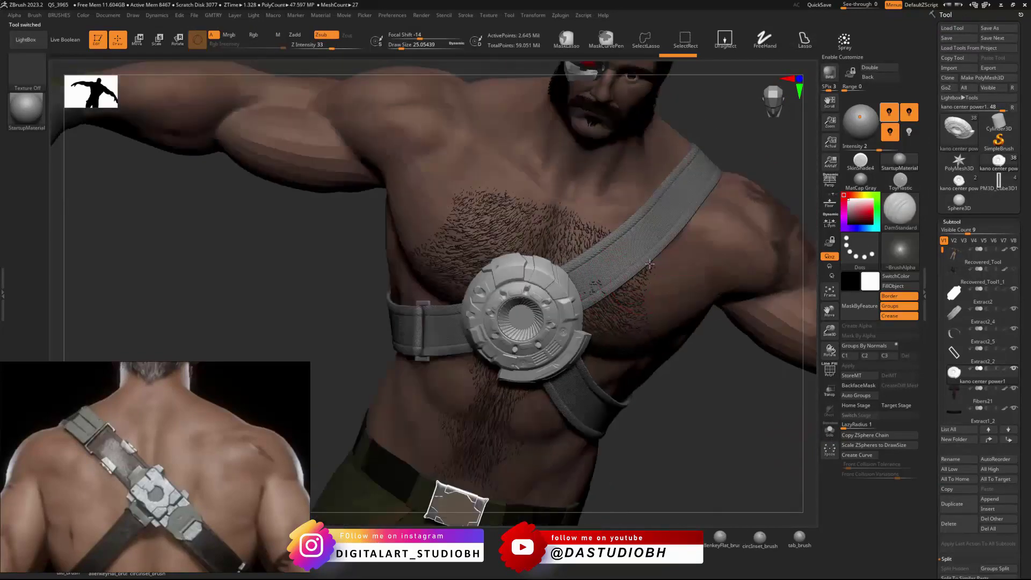
Step: Select the Extract2_5 chest strap, isolate it with Solo and examine its folded end one subdivision level lower
left_click_drag(629, 286, 554, 312)
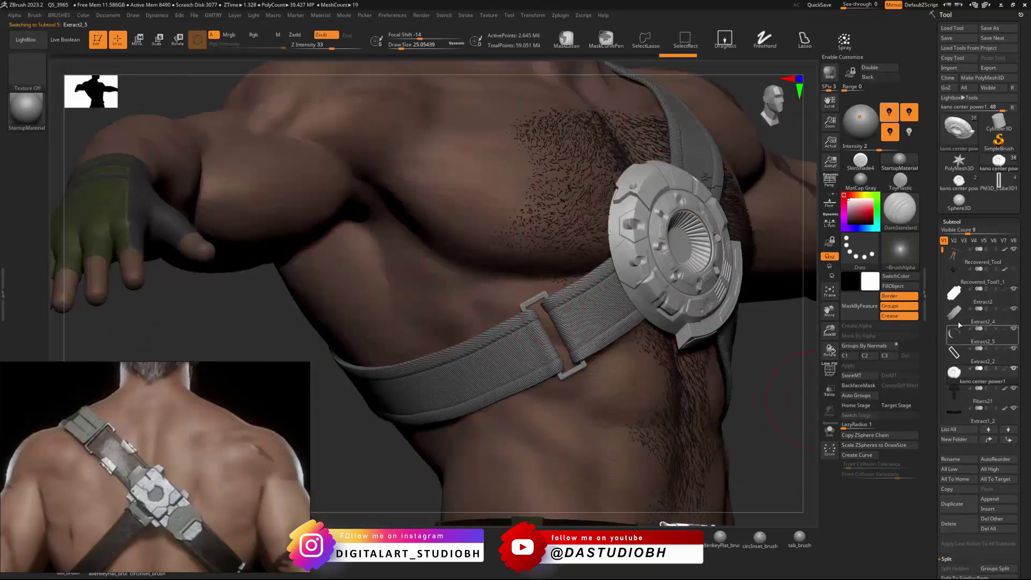
left_click(830, 430)
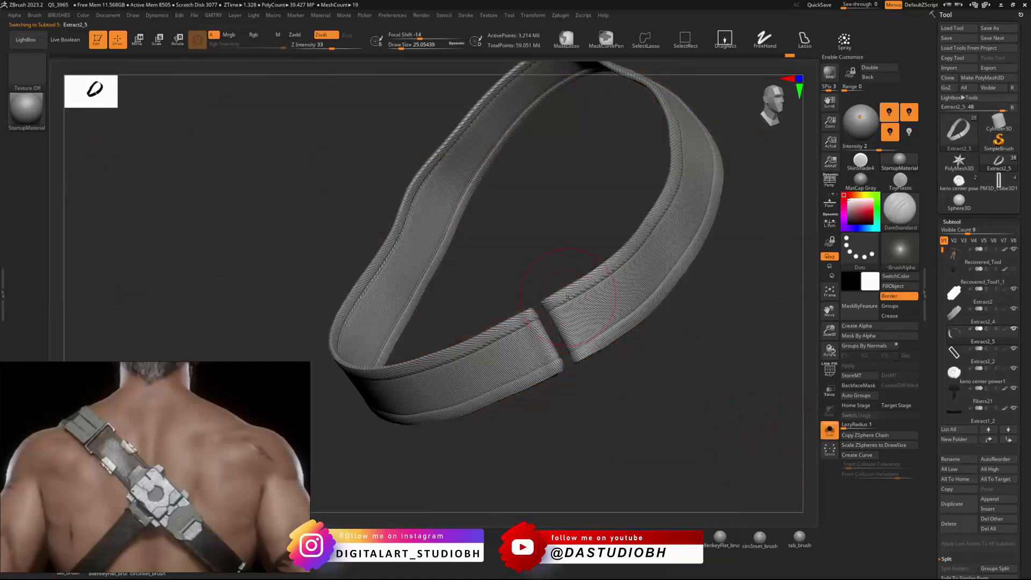
mouse_move(568, 297)
right_mouse_down()
mouse_move(607, 338)
mouse_move(633, 344)
right_mouse_up()
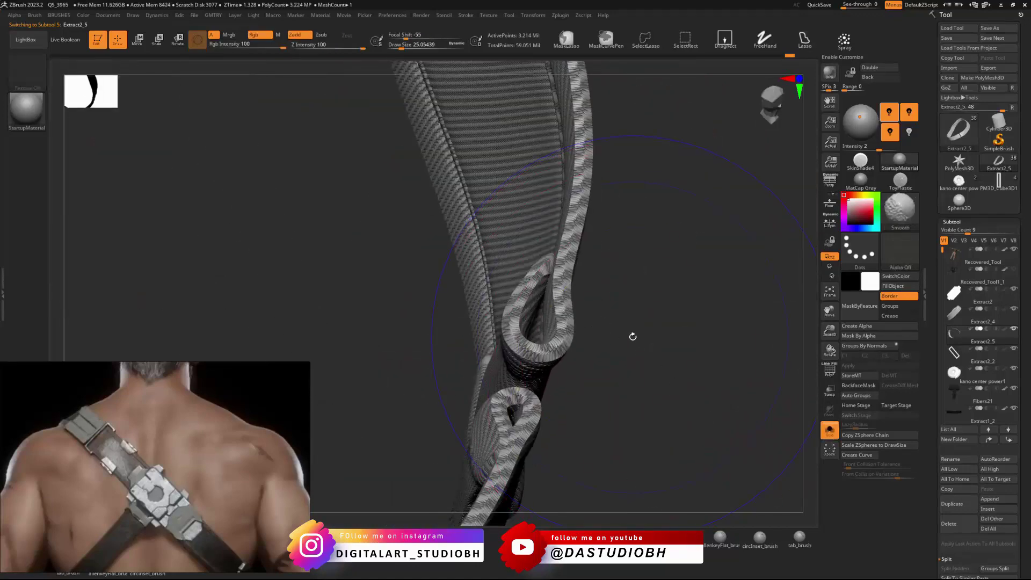
key("shift+d")
right_click_drag(530, 301, 583, 276)
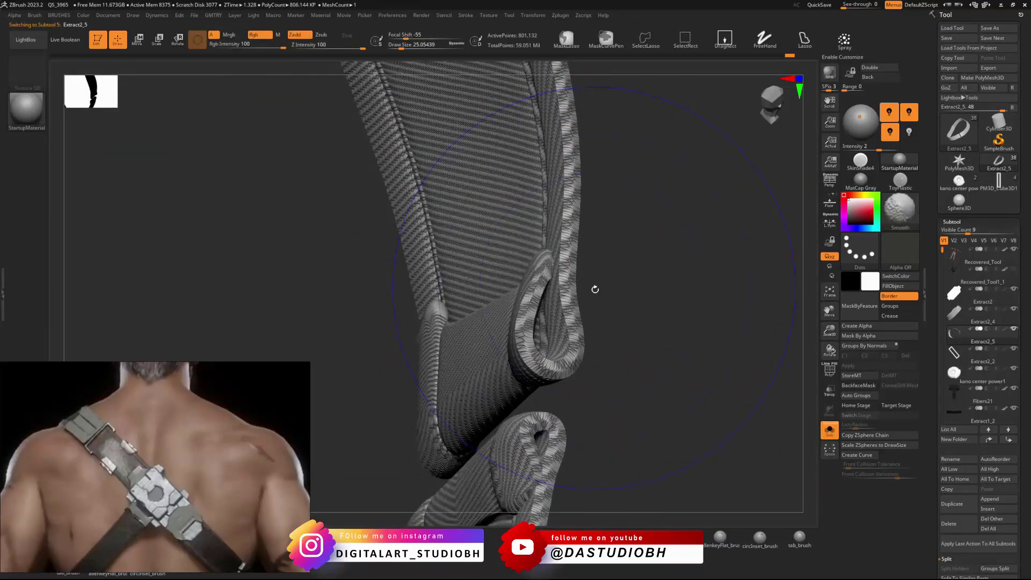
Step: Turn off the strap's surface noise, drop it to subdivision level 1 and show its polyframe
left_click_drag(911, 495, 948, 266)
left_click(948, 448)
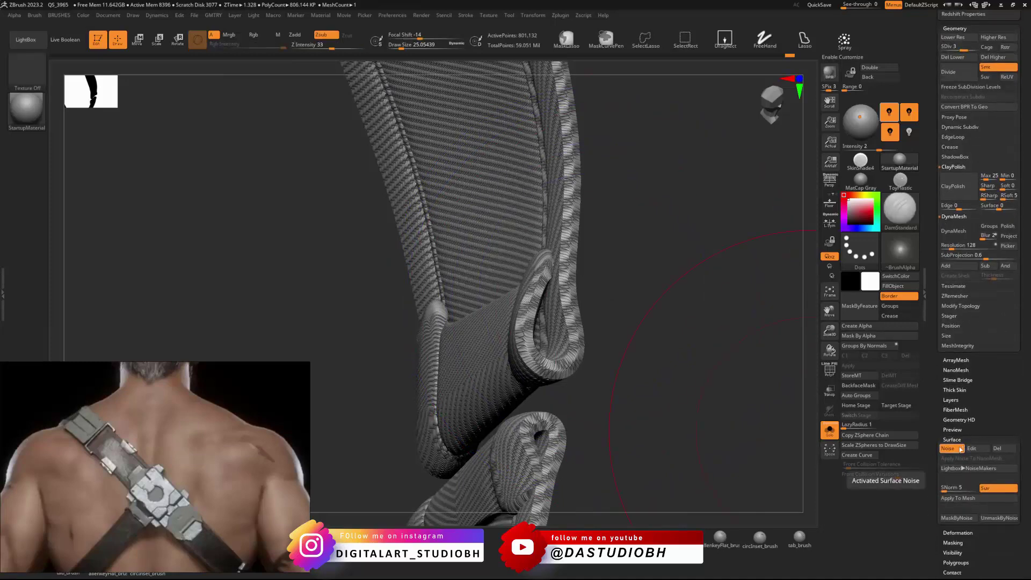
right_click_drag(656, 269, 661, 283)
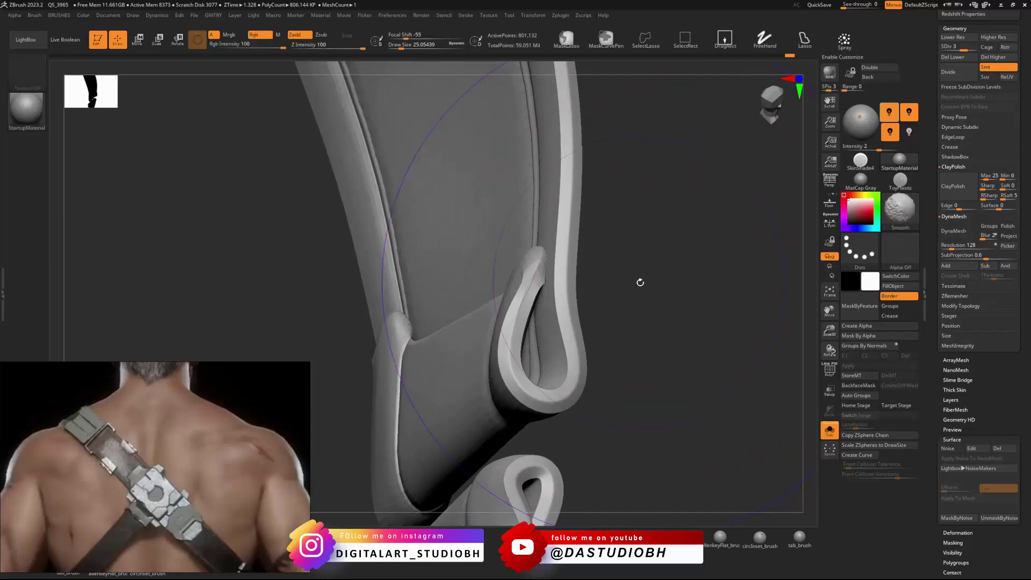
key("shift+d")
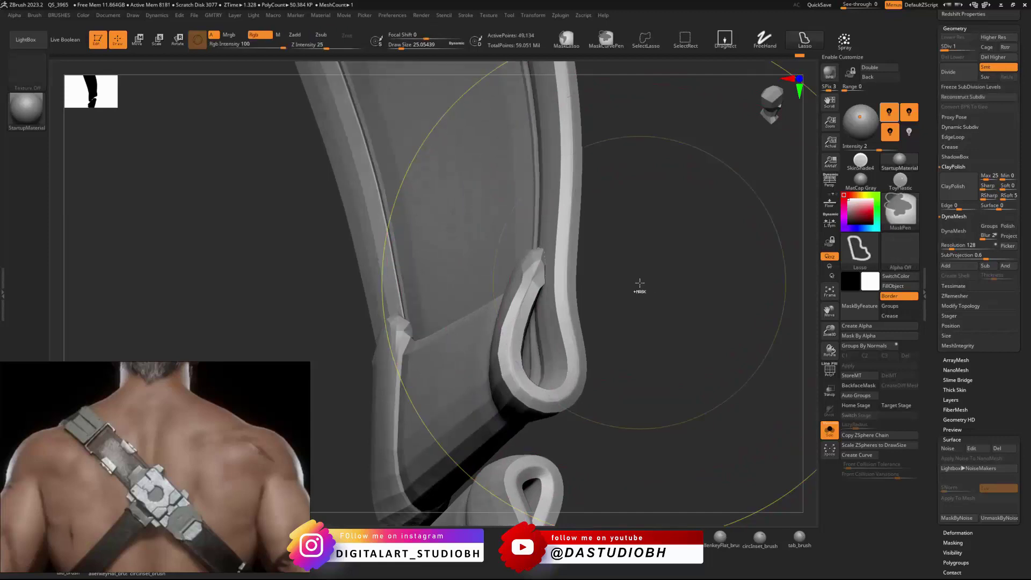
key("shift+f")
right_click_drag(613, 295, 599, 314)
Step: Switch to the Sphere3D tool, draw a sphere on the canvas and insert a Cube3D subtool
left_click_drag(931, 75, 920, 260)
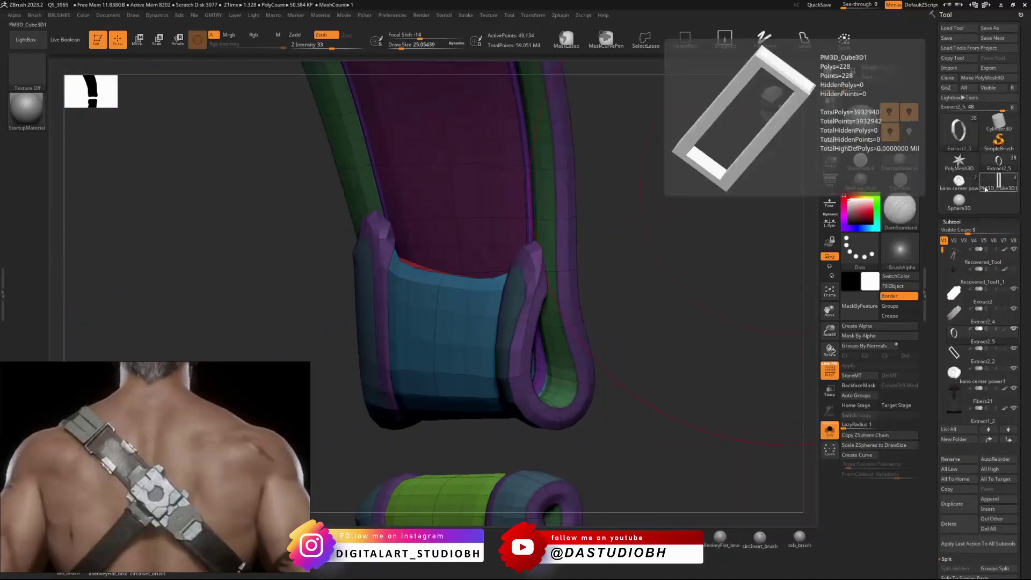
left_click(959, 199)
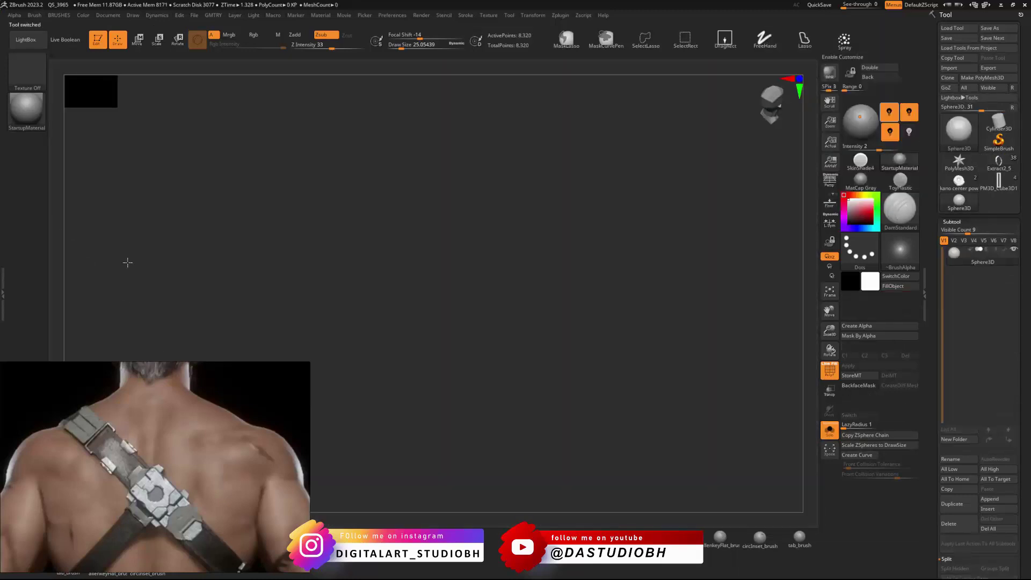
left_click_drag(433, 290, 661, 302)
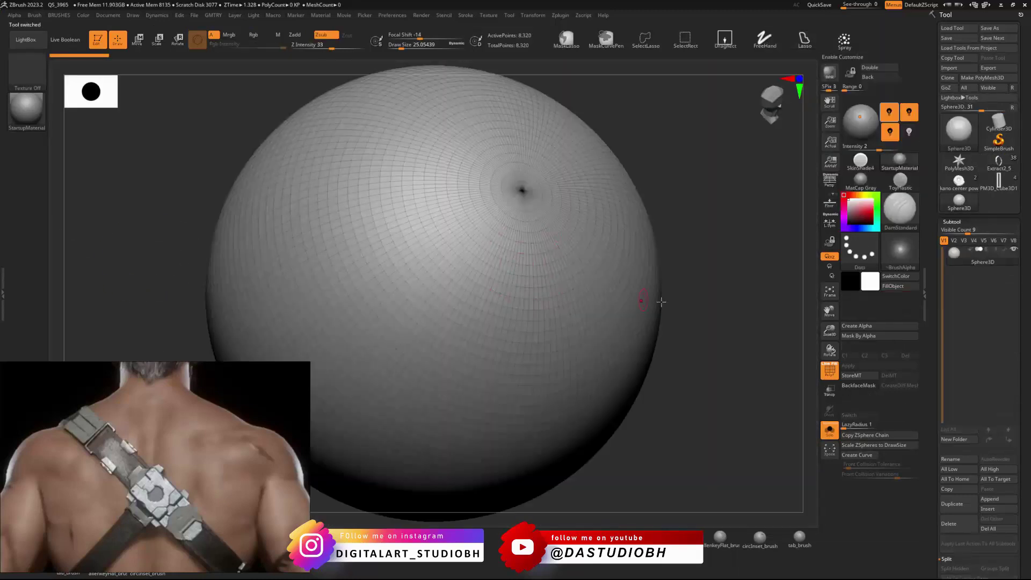
left_click(990, 509)
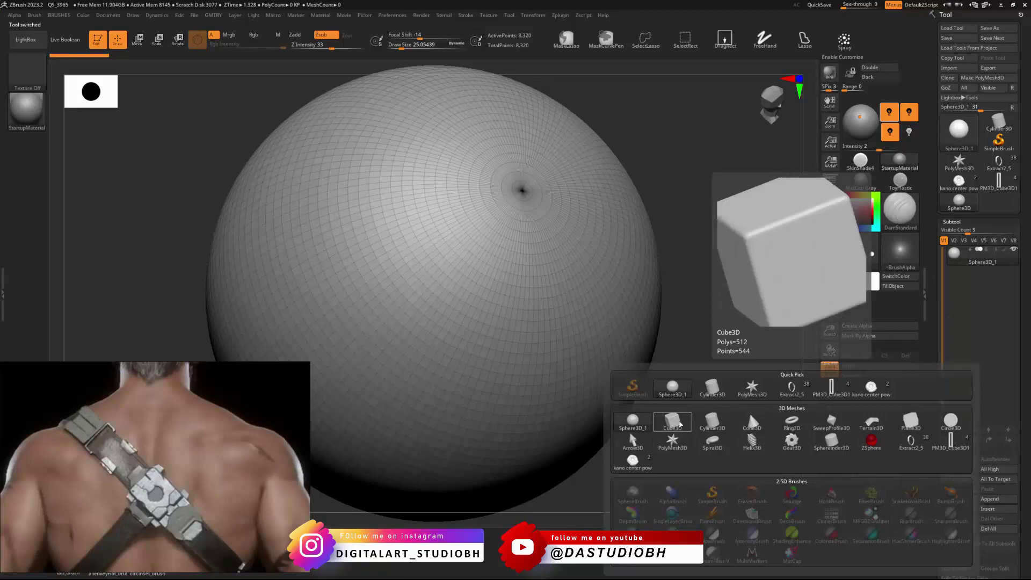
left_click(672, 423)
Step: Select the inserted cube and initialize it as a QCube with X, Y and Z resolution 2
right_click_drag(731, 288, 778, 348, "ctrl")
left_click_drag(923, 493, 962, 369)
left_click(950, 387)
right_click_drag(636, 265, 623, 247, "ctrl")
right_click_drag(623, 450, 624, 219, "alt")
Step: Scale the cube down along its vertical axis into a thin flat slab
key("e")
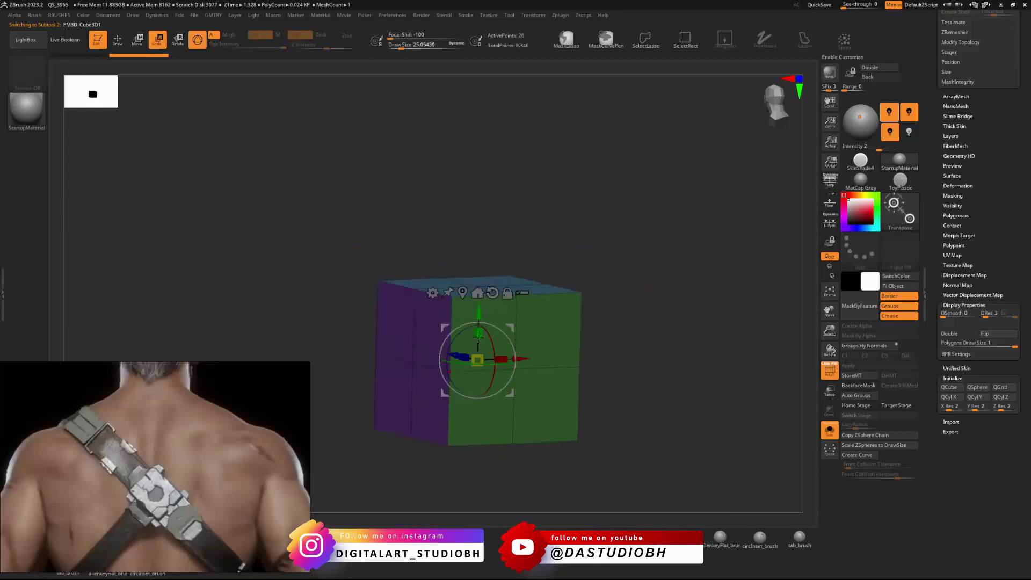
left_click_drag(478, 337, 481, 435)
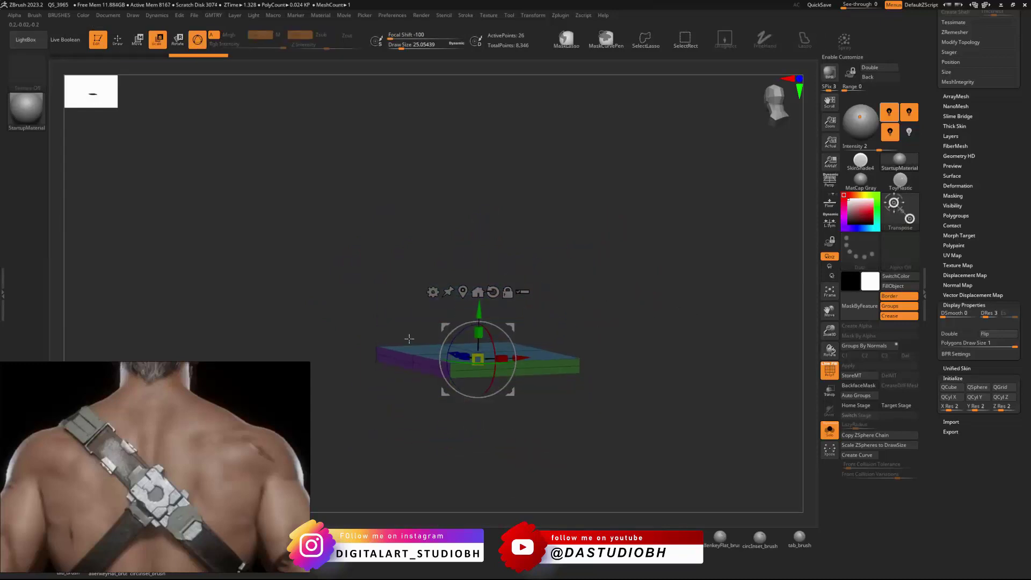
right_click_drag(409, 339, 583, 279)
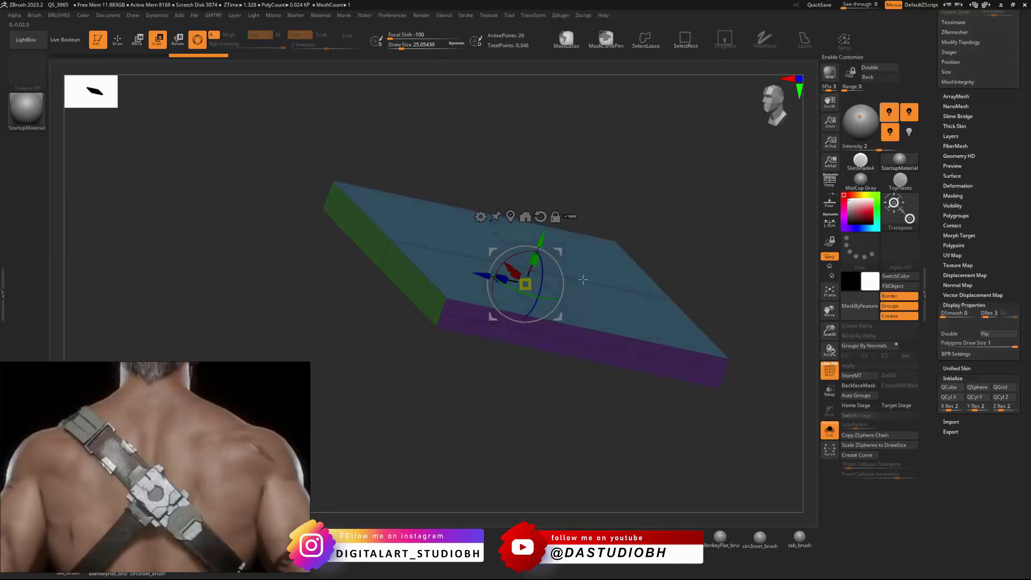
Step: Isolate the slab's green end-face polygroup by hiding all other polygroups
left_click(365, 243, "ctrl")
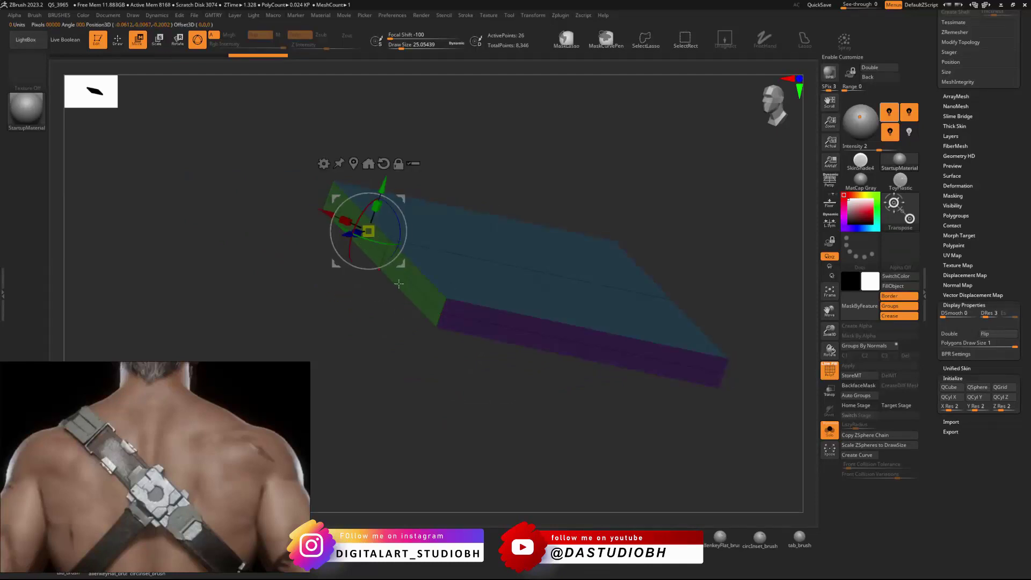
key("q")
left_click(376, 226, "ctrl+shift")
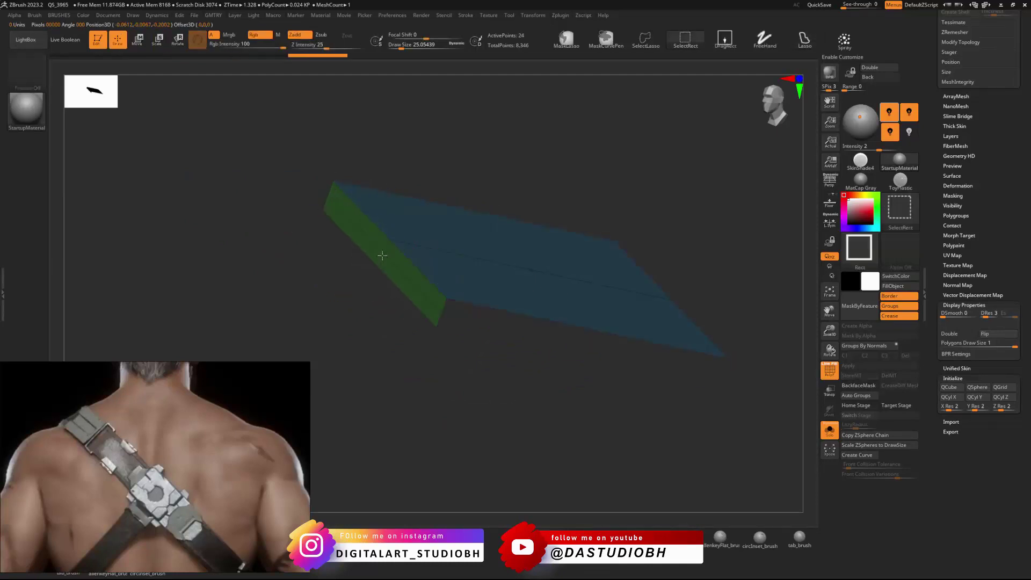
left_click(382, 256, "ctrl+shift")
left_click(548, 255, "ctrl+shift")
left_click(491, 325, "ctrl+shift")
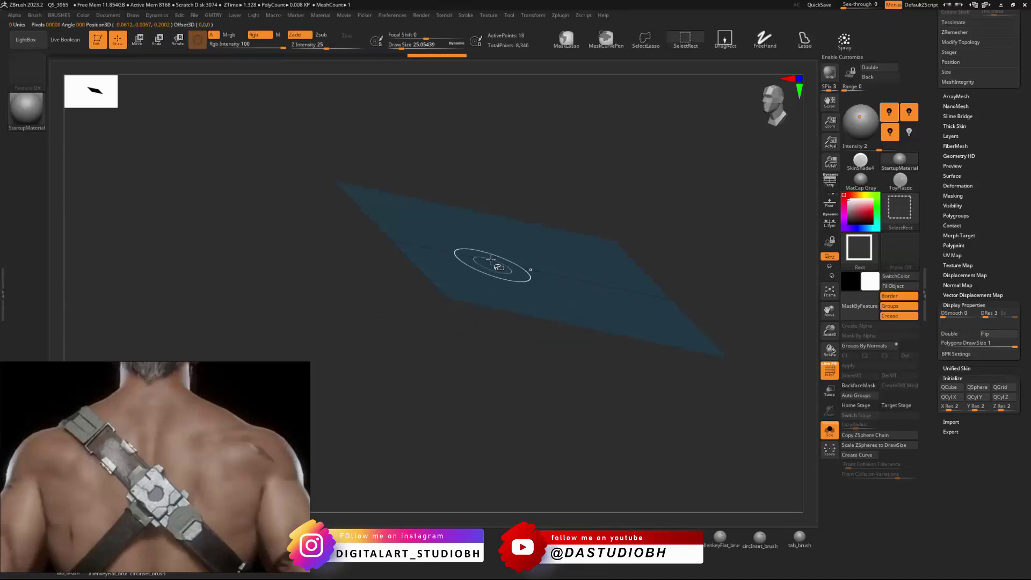
left_click(681, 172, "ctrl+shift")
left_click(397, 266, "ctrl+shift")
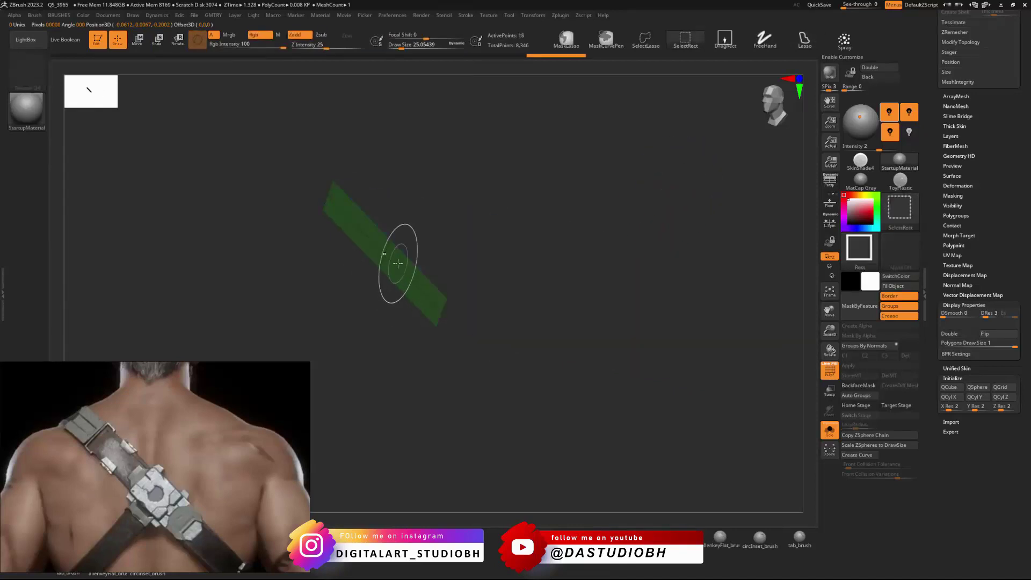
Step: Turn on double-sided display for the isolated end faces and give each its own polygroup with Auto Groups
mouse_move(527, 235)
left_mouse_down()
mouse_move(598, 274)
mouse_move(545, 267)
mouse_move(563, 261)
mouse_move(428, 219)
mouse_move(481, 297)
left_mouse_up()
key("ctrl+2")
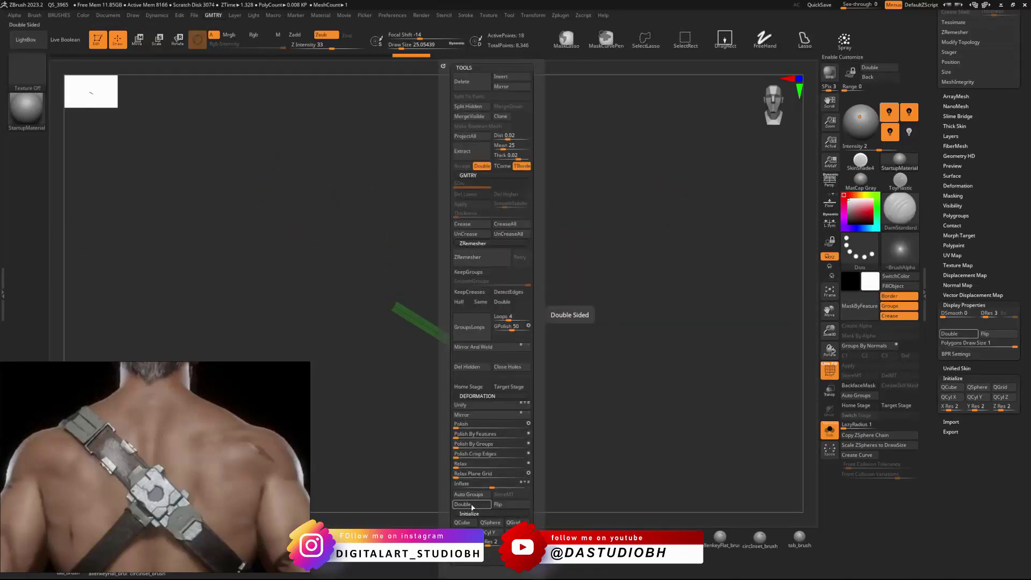
left_click(472, 506)
left_click_drag(610, 242, 554, 291)
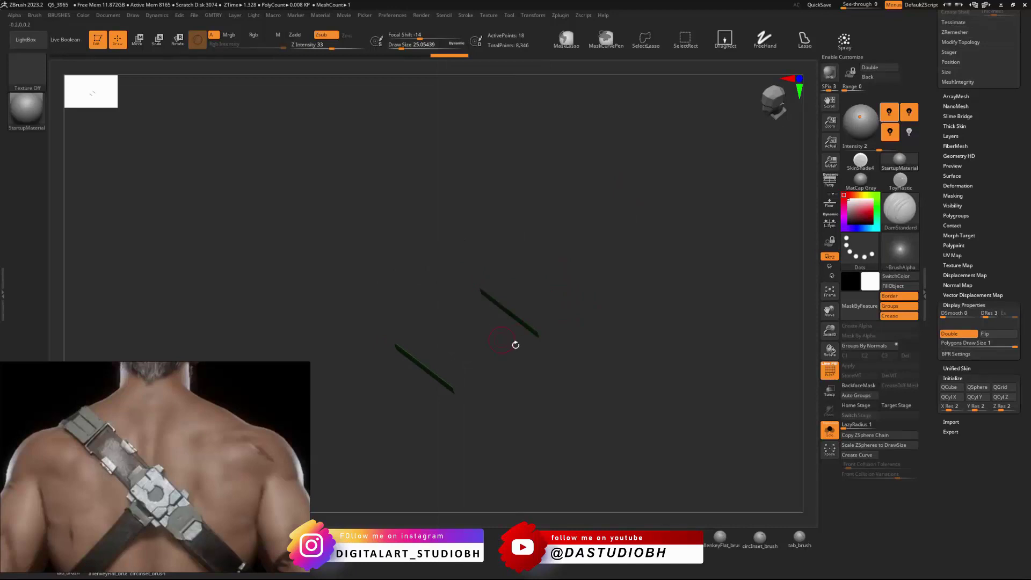
key("ctrl+shift")
key("ctrl+2")
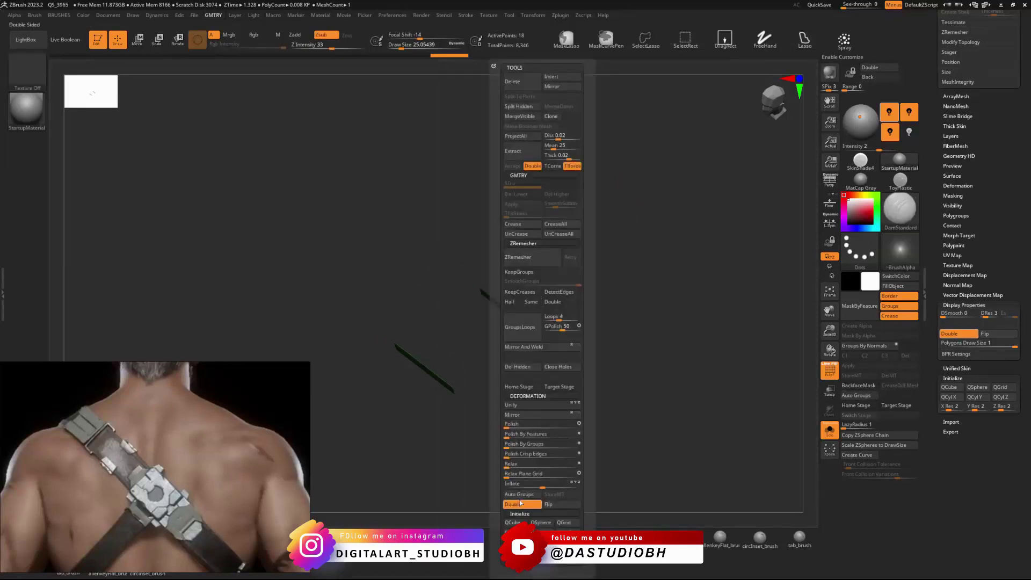
left_click(522, 492)
left_click_drag(554, 321, 526, 300)
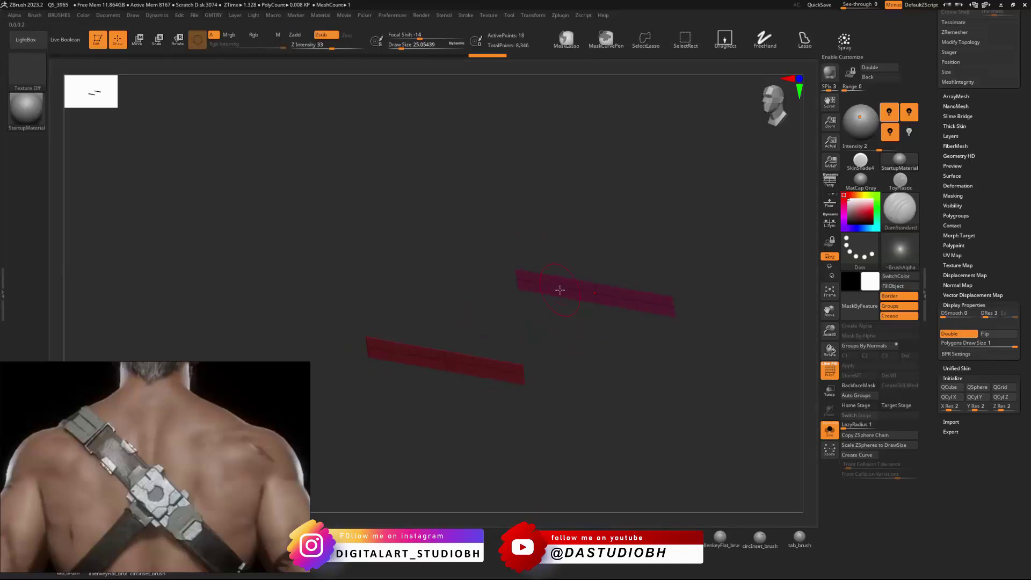
Step: Mask the slab except for its red end face and bring the whole slab back into view
mouse_move(718, 266)
left_mouse_down("ctrl+shift")
mouse_move(474, 283)
mouse_move(490, 326)
mouse_move(514, 316)
left_mouse_up("ctrl+shift")
left_click(539, 268, "ctrl")
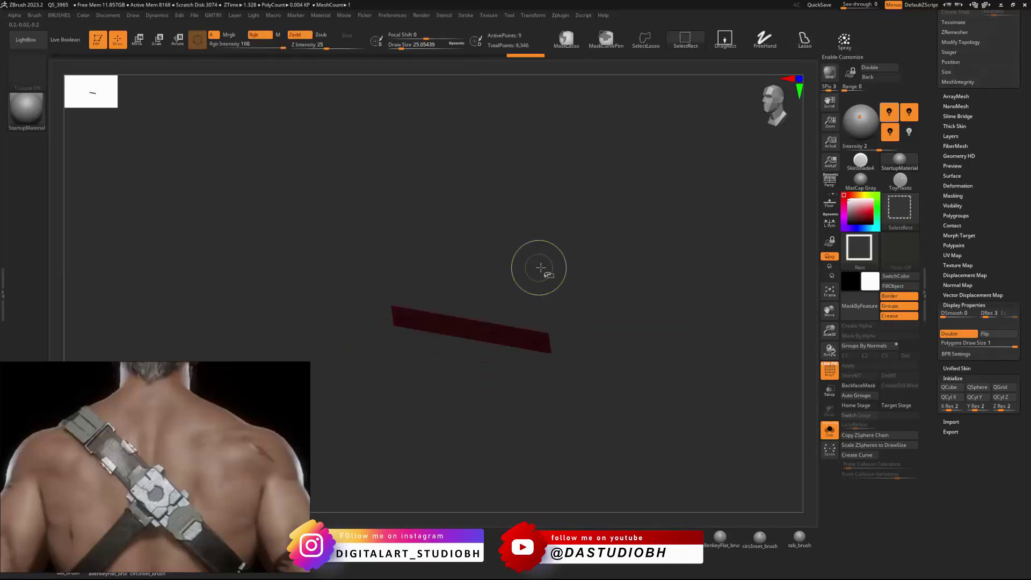
left_click(540, 268, "ctrl+shift")
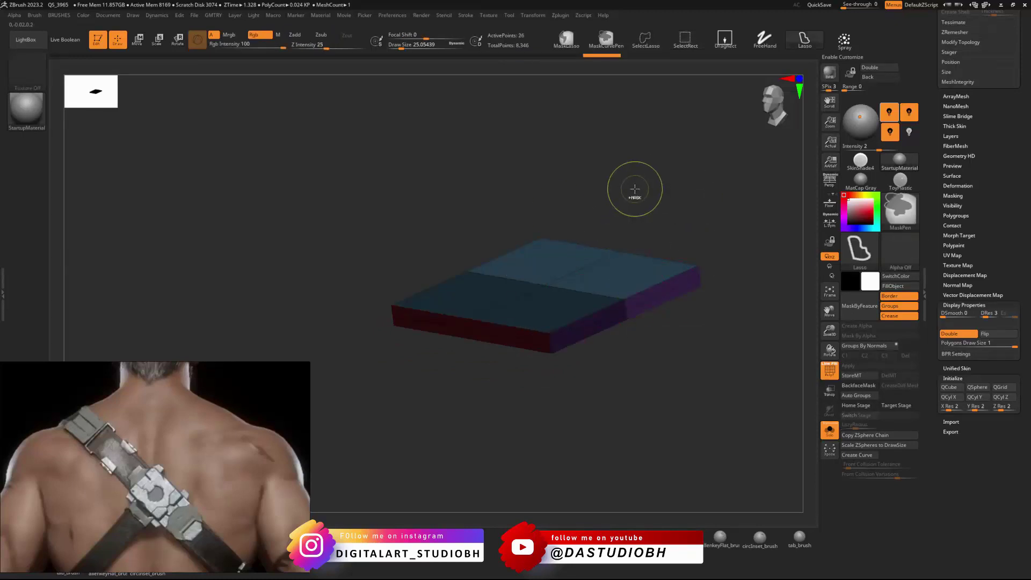
left_click(661, 206, "ctrl")
Step: Place the transform gizmo on the slab's unmasked red end face and align it with the slab
right_click_drag(572, 321, 574, 267, "ctrl")
key("e")
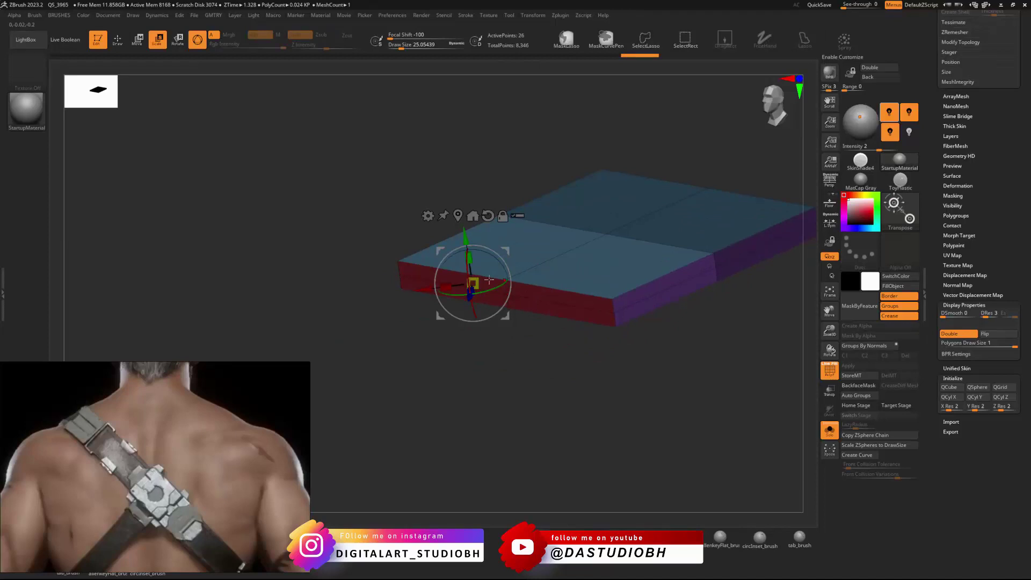
right_click_drag(489, 280, 594, 331)
left_click(508, 317, "alt")
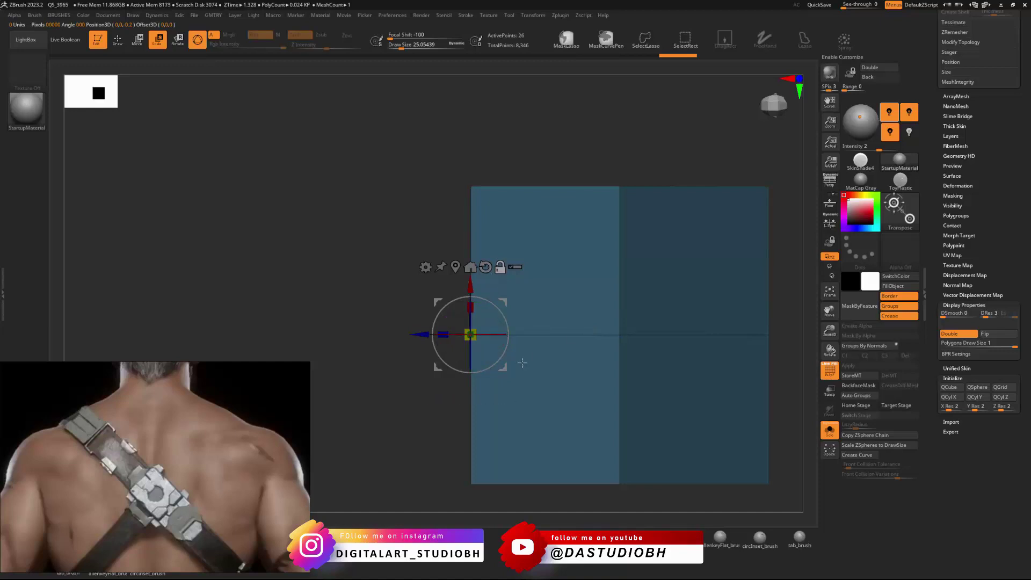
right_click_drag(528, 316, 629, 231, "alt")
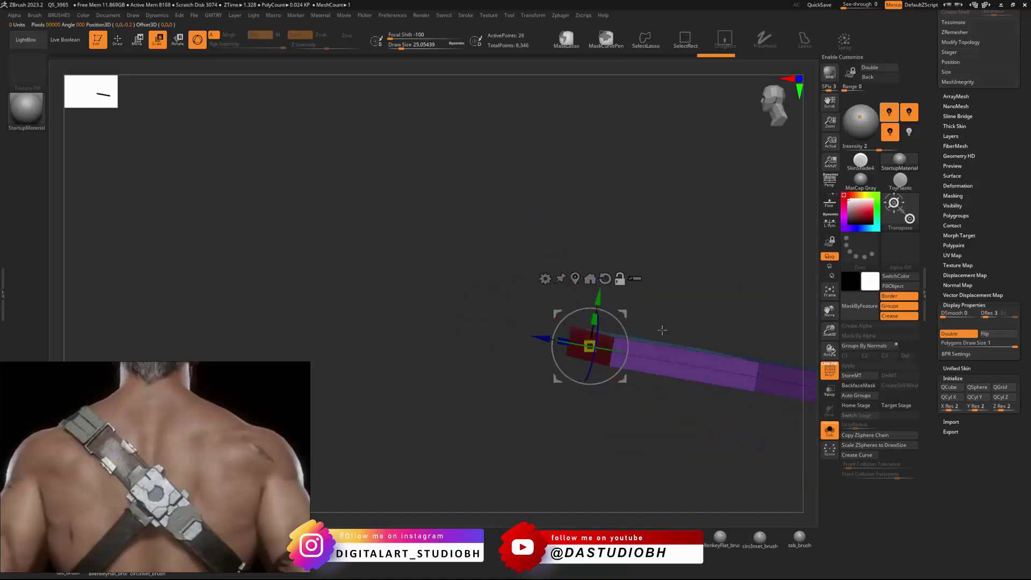
right_click_drag(662, 329, 675, 322, "alt")
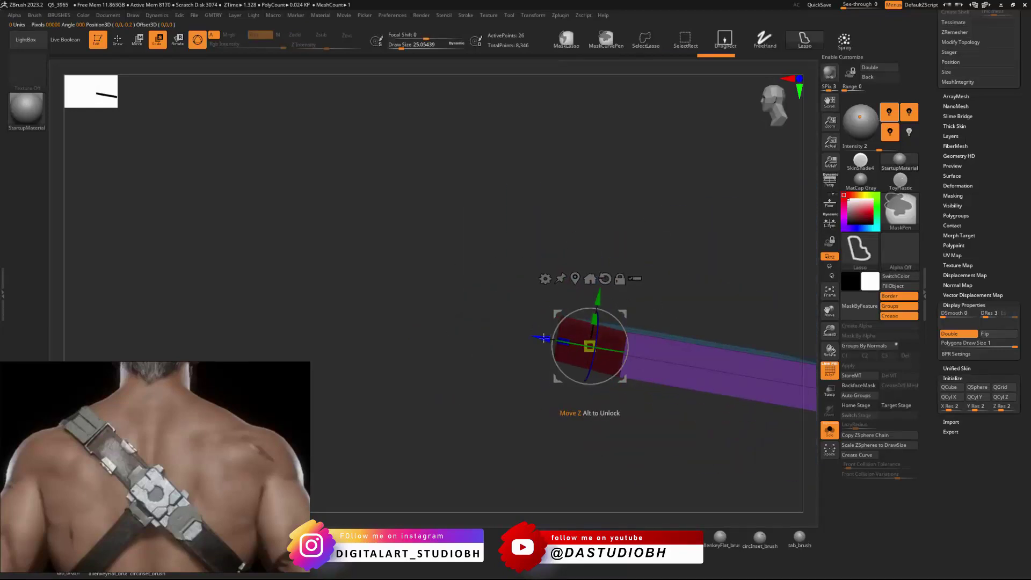
Step: Extrude the slab's red end face outward by one short segment
left_click_drag(544, 338, 467, 324, "ctrl")
key("ctrl+z")
key("ctrl+shift+z")
mouse_move(596, 277)
right_mouse_down()
mouse_move(598, 339)
mouse_move(625, 291)
mouse_move(653, 297)
mouse_move(715, 242)
right_mouse_up()
mouse_move(756, 228)
left_mouse_down("ctrl")
mouse_move(677, 249)
mouse_move(769, 420)
mouse_move(805, 241)
left_mouse_up("ctrl")
left_click_drag(576, 321, 511, 323, "ctrl")
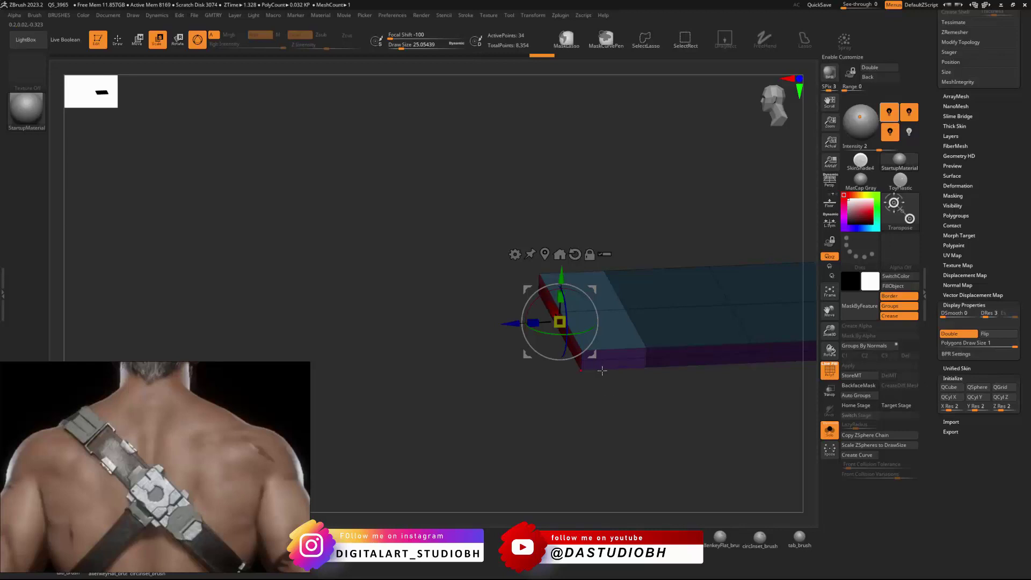
Step: Extrude the slab's unmasked end face segment by segment, rotating each one to curl the end under into a folded loop
right_click_drag(603, 371, 613, 350)
right_click_drag(621, 301, 618, 301, "shift")
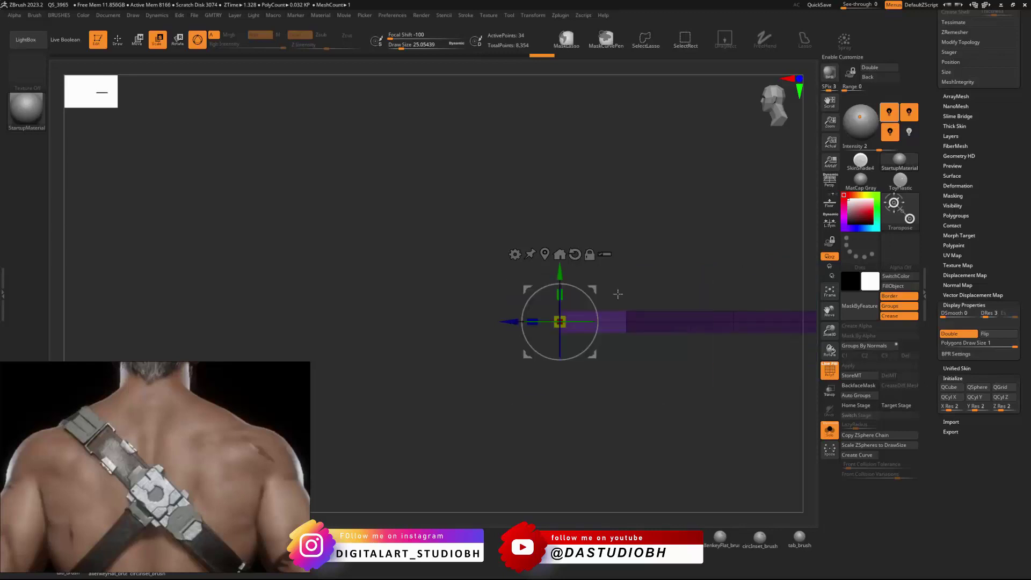
left_click_drag(591, 290, 592, 333)
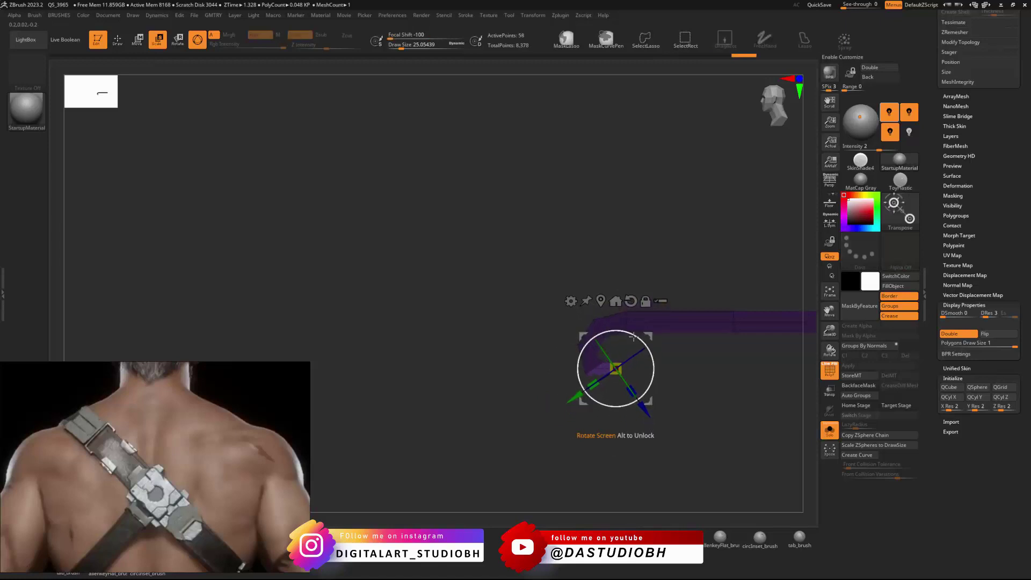
left_click_drag(614, 327, 628, 330)
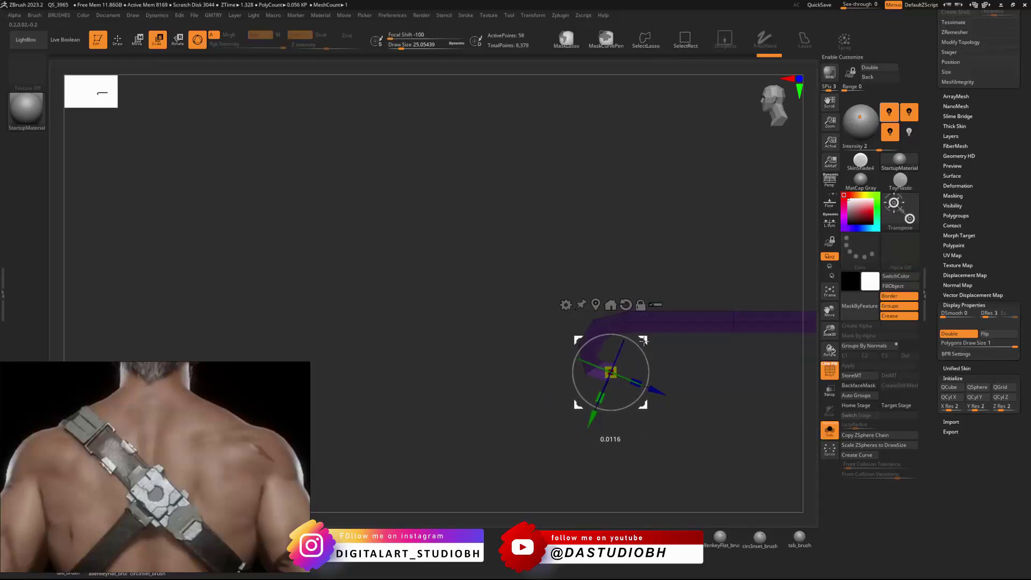
key("ctrl")
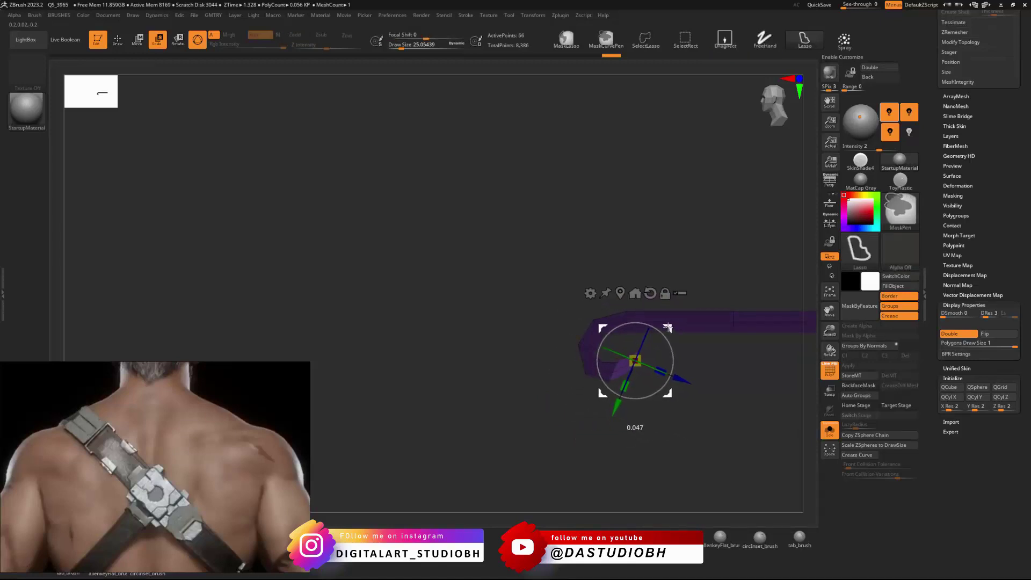
left_click_drag(621, 324, 725, 308)
left_click_drag(698, 258, 557, 270)
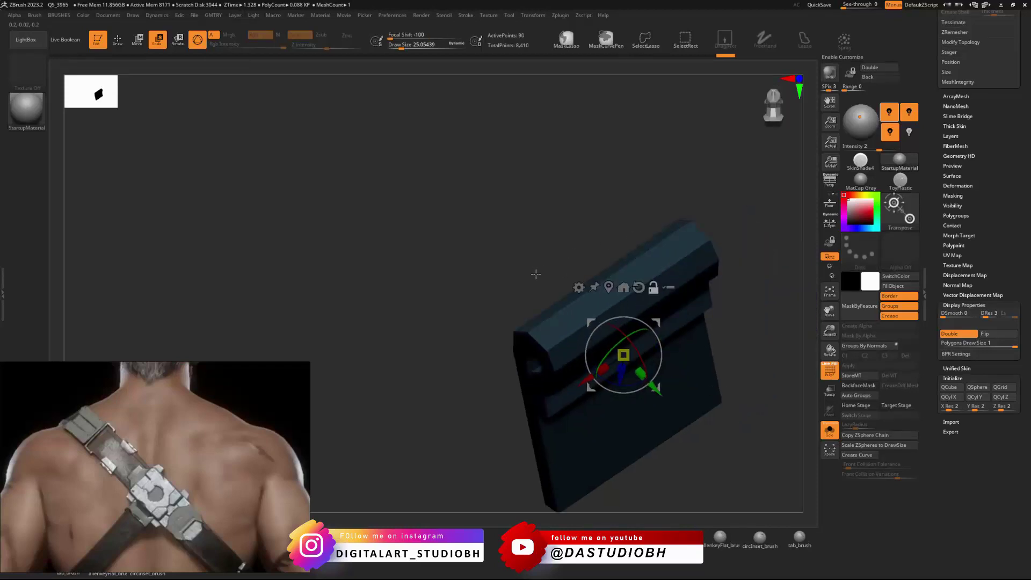
Step: Clear the mask and preview the folded slab smoothed with Dynamic Subdivision, examining the loop in side profile without the polyframe
key("shift+f")
left_click_drag(504, 247, 540, 218, "ctrl")
key("d")
left_click_drag(559, 211, 721, 261)
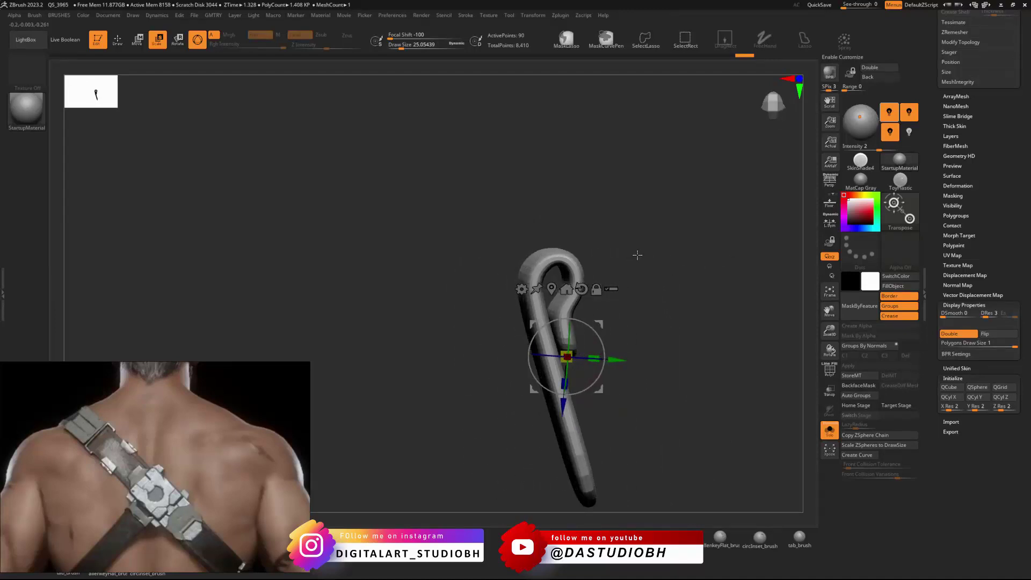
right_click_drag(659, 271, 666, 238)
right_click_drag(666, 238, 629, 297, "alt")
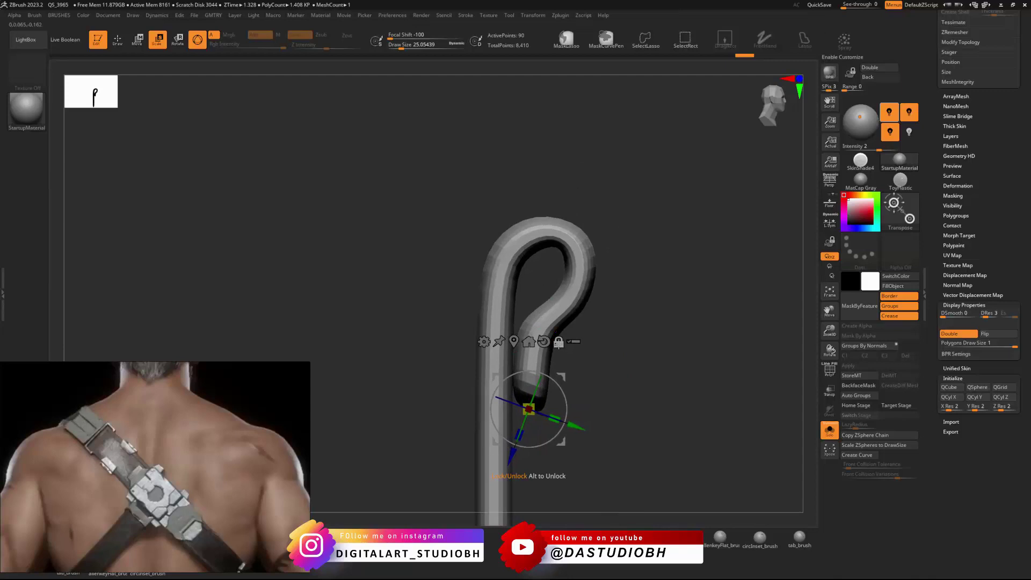
key("shift+f")
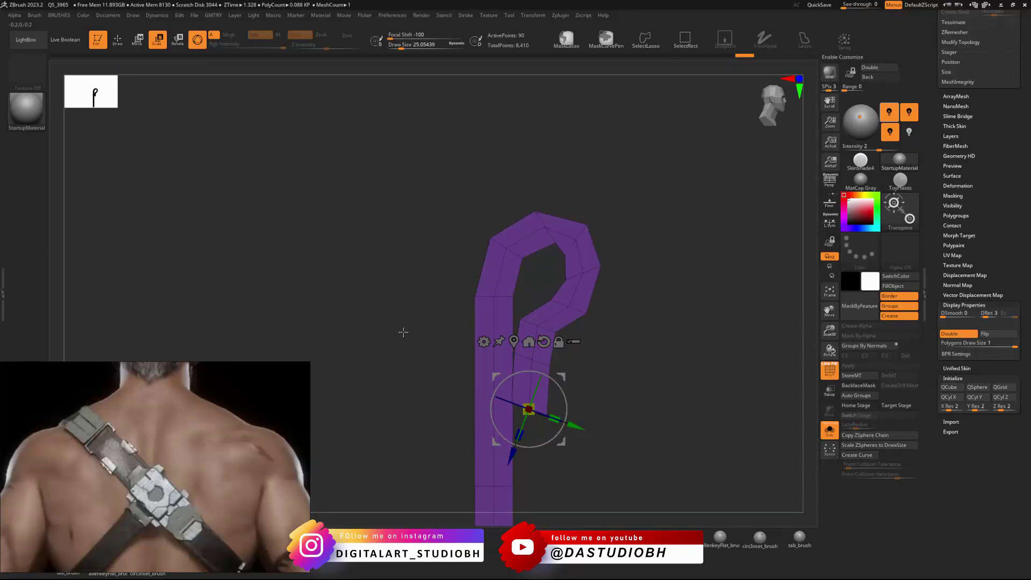
right_click_drag(617, 334, 561, 314, "ctrl")
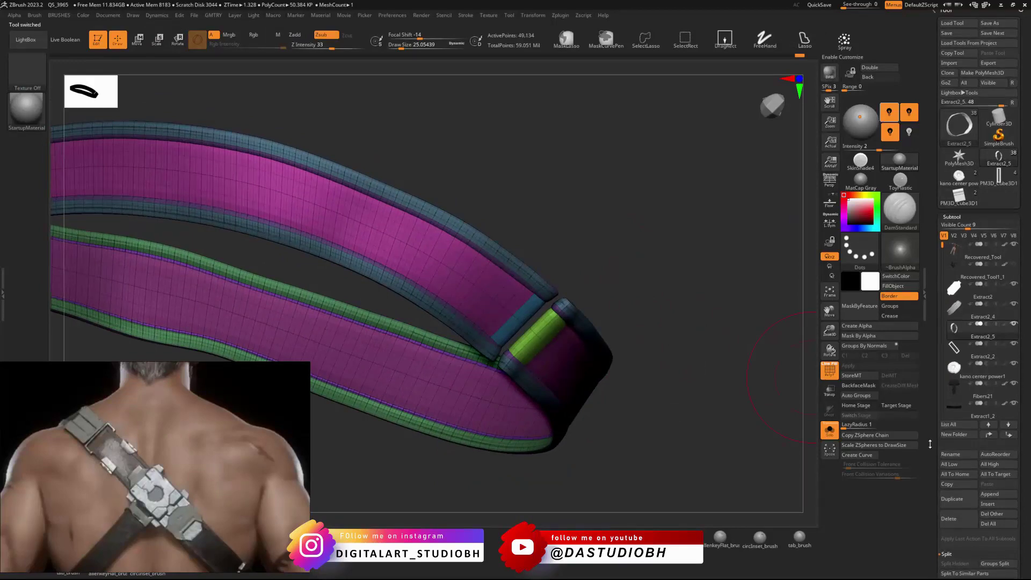
Step: Turn on the woven surface noise for the long strap and try applying it to the mesh
left_click_drag(930, 451, 930, 461)
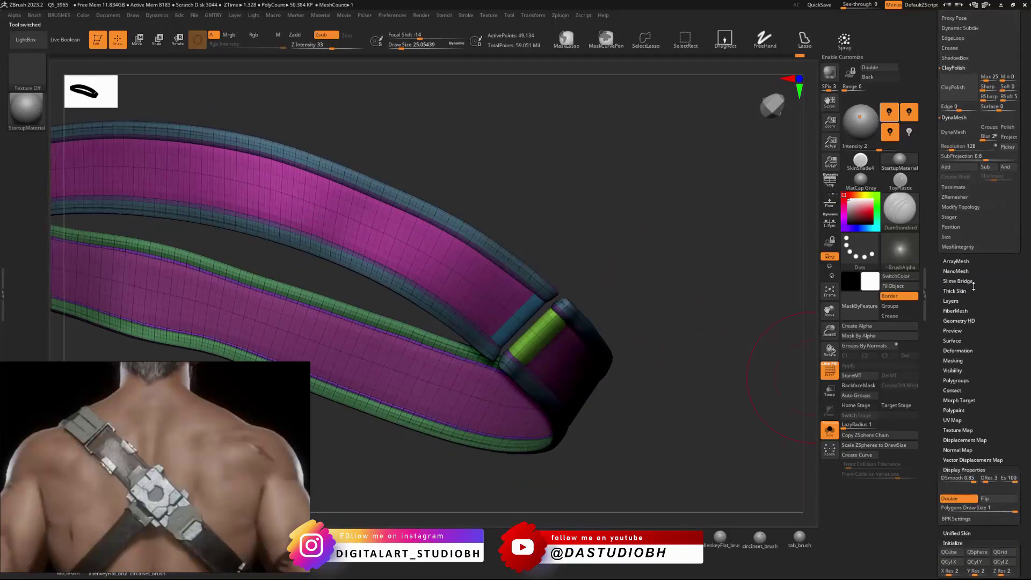
key("shift")
left_click(952, 340)
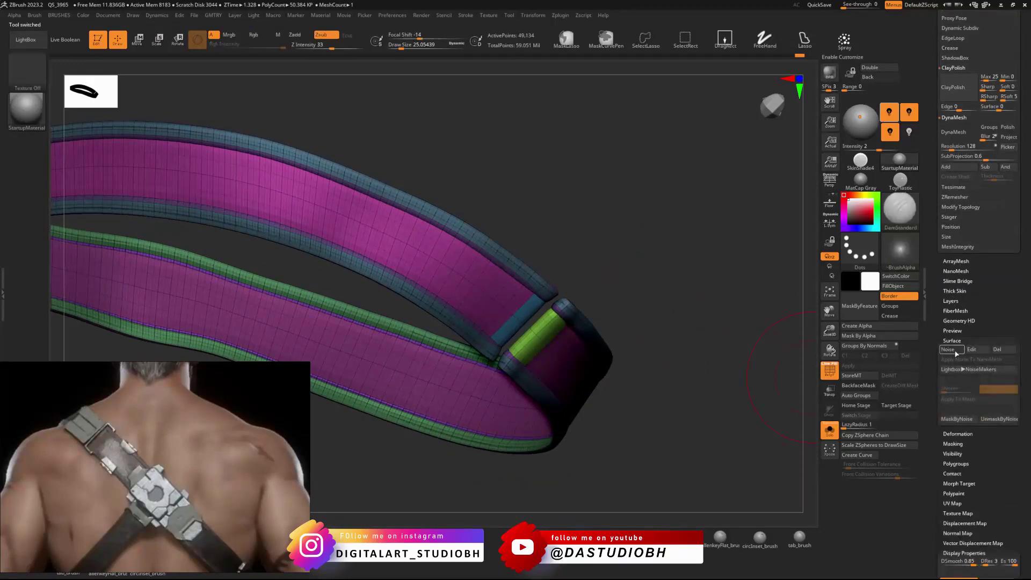
left_click(948, 349)
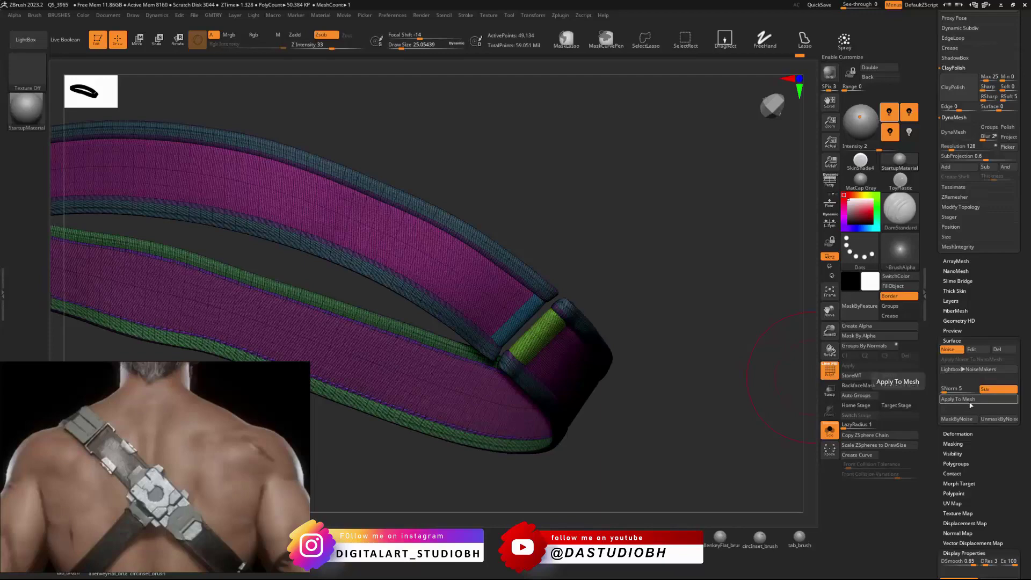
left_click(970, 400)
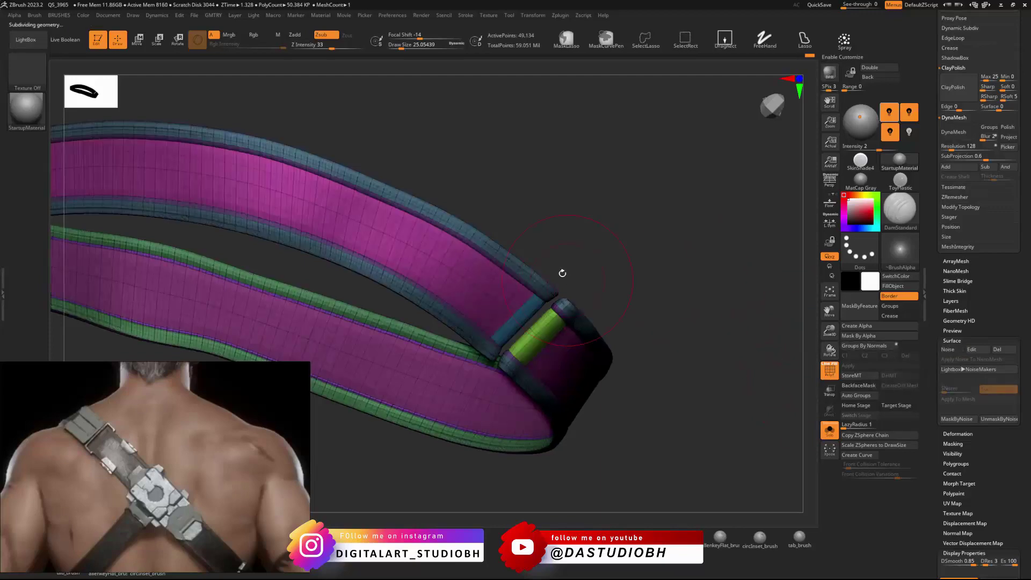
Step: Hide the strap's polyframe and subdivide it to about 3.2 million polygons with the woven surface noise turned on
key("ctrl+d")
key("shift+f")
left_click_drag(584, 246, 616, 247)
key("ctrl+z")
key("ctrl+z")
key("ctrl+z")
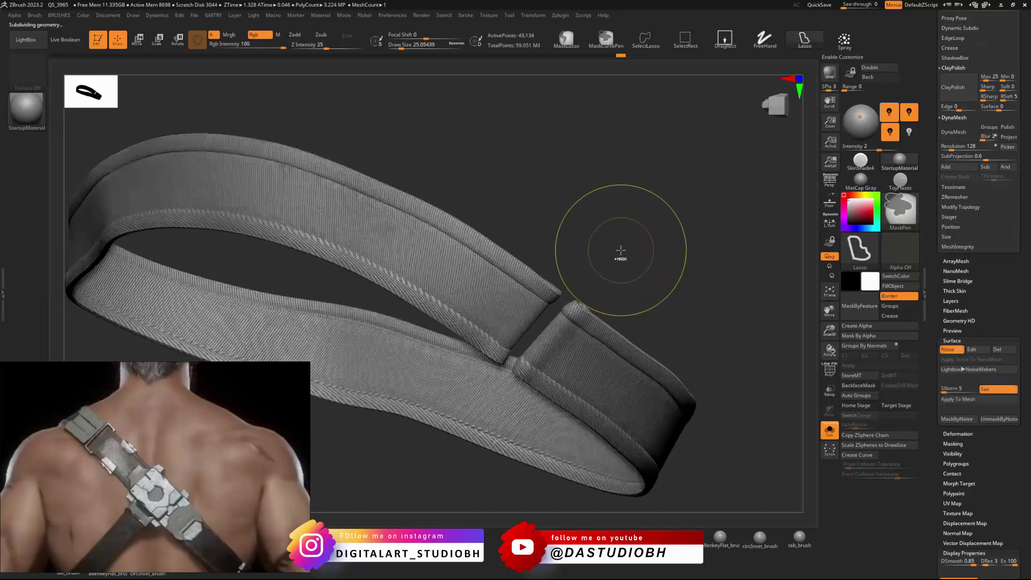
key("ctrl+shift+z")
key("ctrl+shift+z")
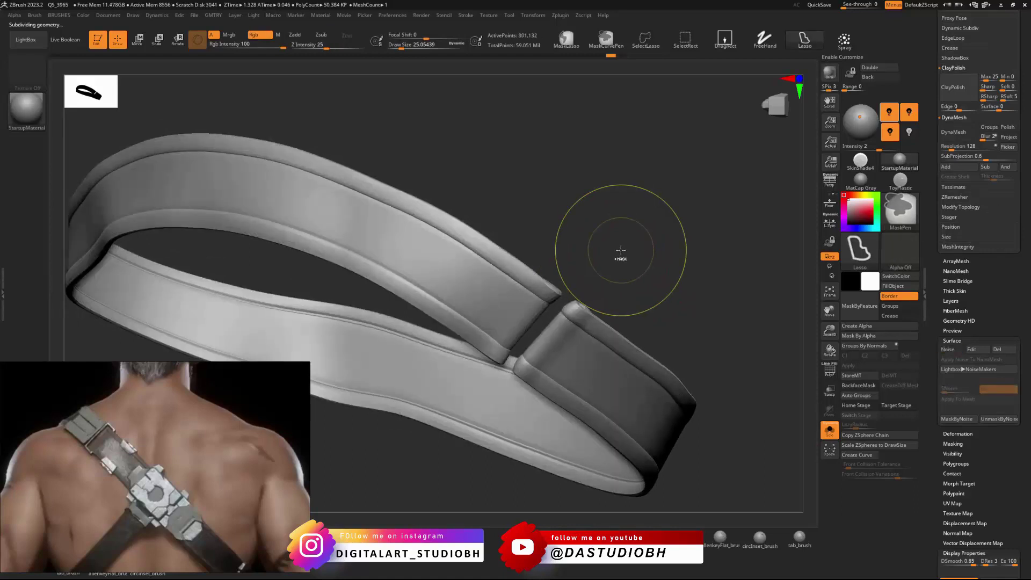
key("ctrl+shift")
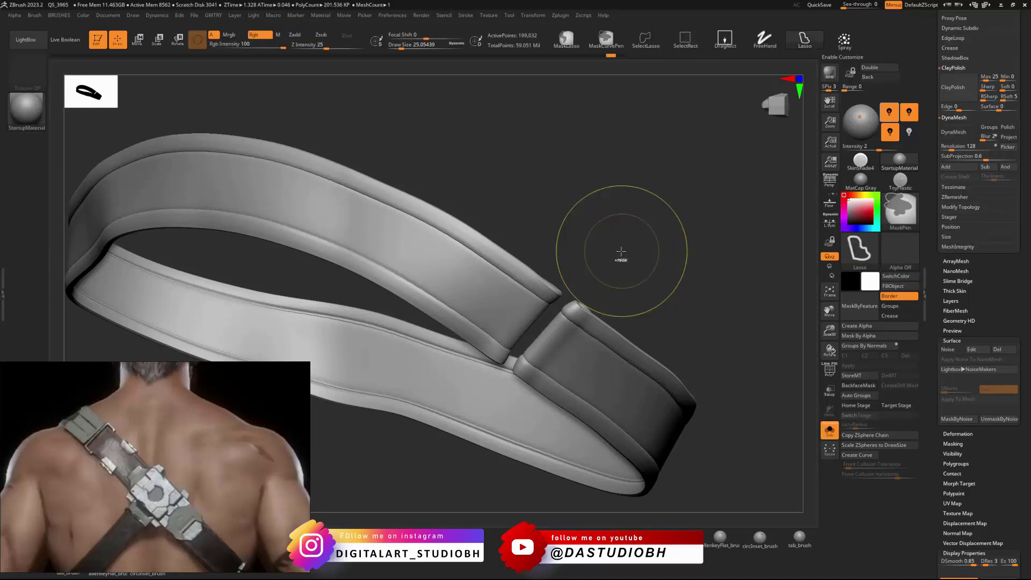
key("ctrl+shift+g")
left_click_drag(609, 184, 690, 197)
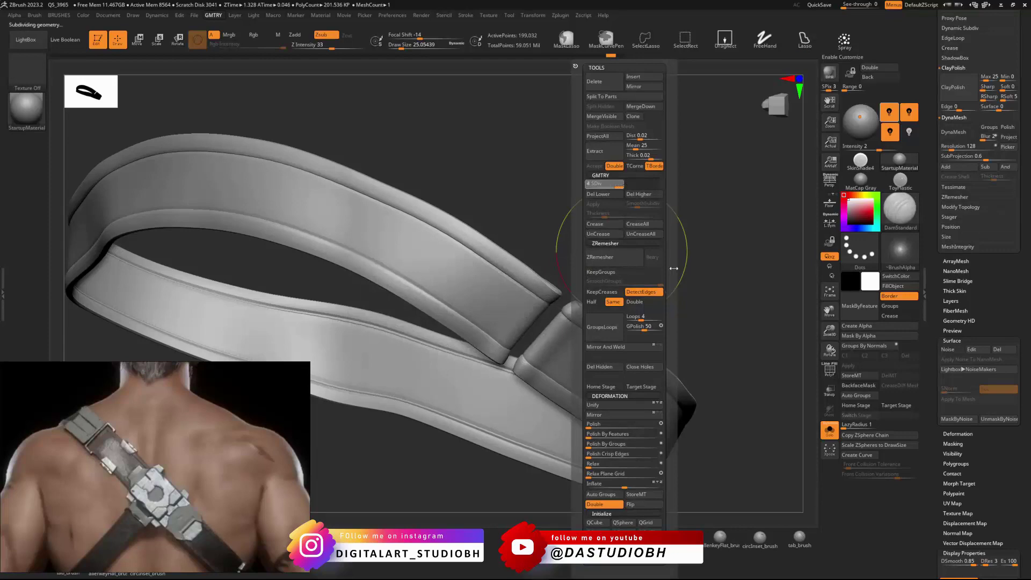
left_click(947, 349)
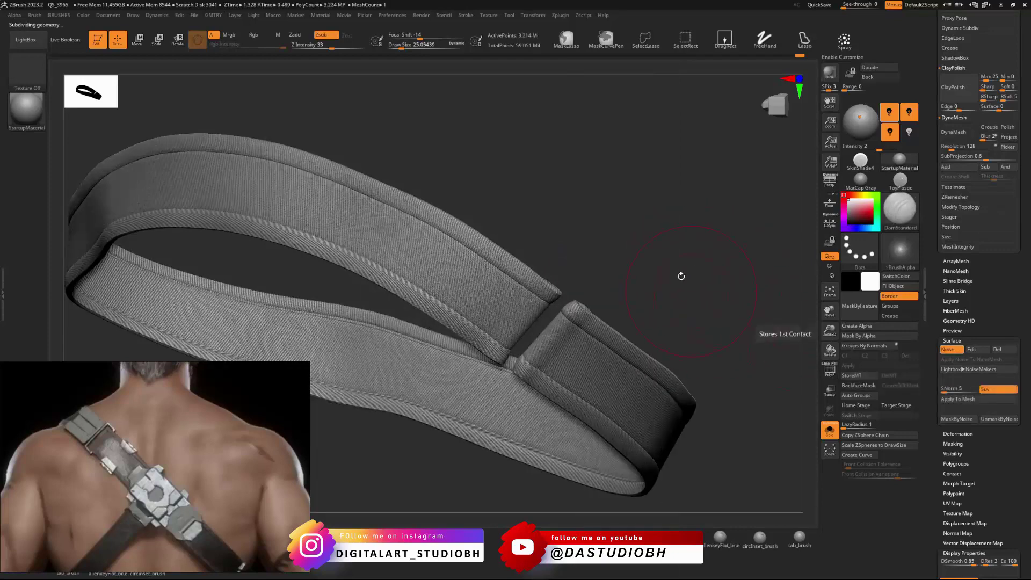
Step: Apply the surface noise to the strap mesh and examine the weave detail around the gap between its ends
left_click_drag(679, 276, 634, 301)
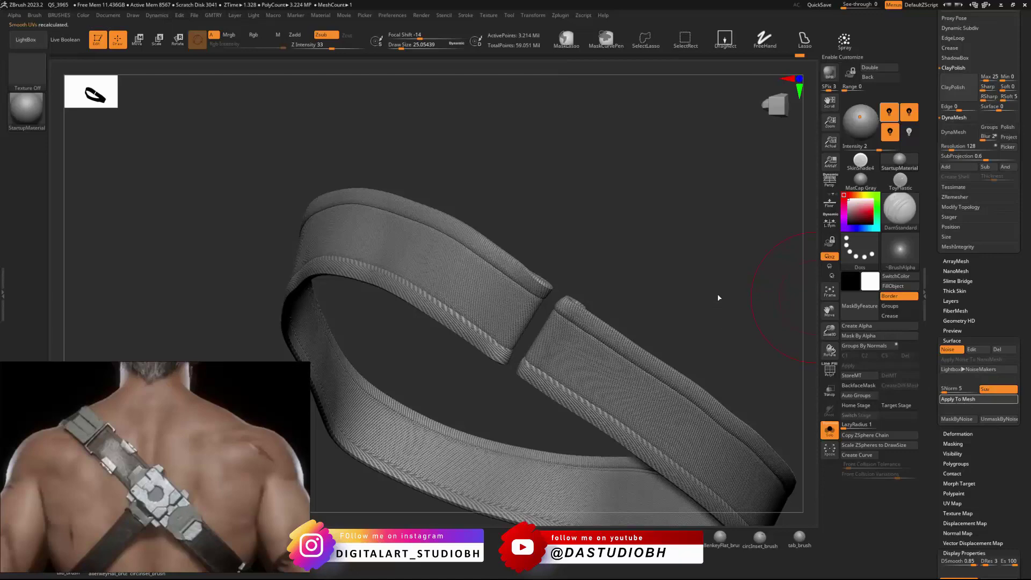
mouse_move(625, 265)
left_mouse_down()
mouse_move(647, 276)
mouse_move(609, 217)
left_mouse_up()
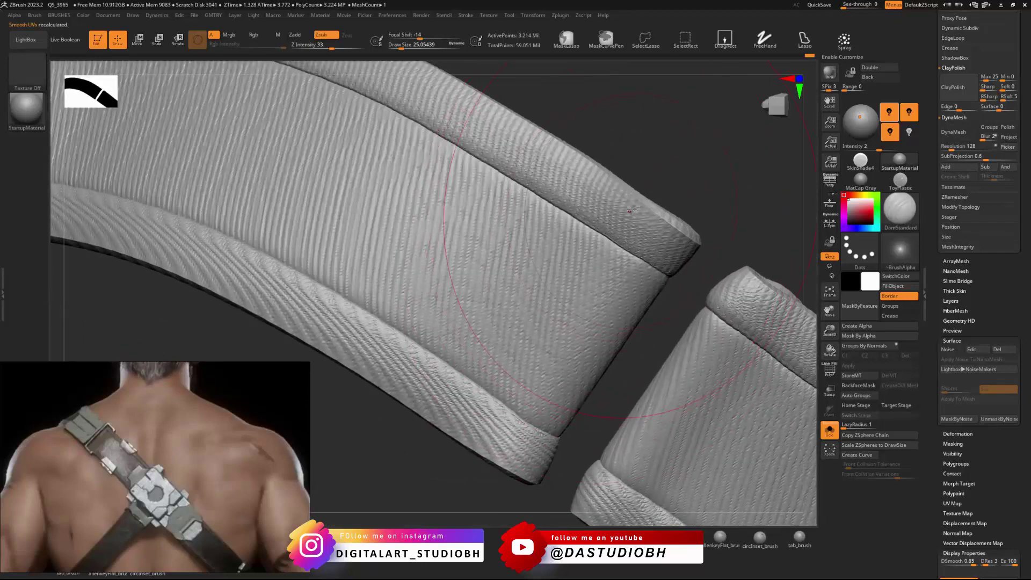
left_click_drag(644, 156, 580, 188, "alt")
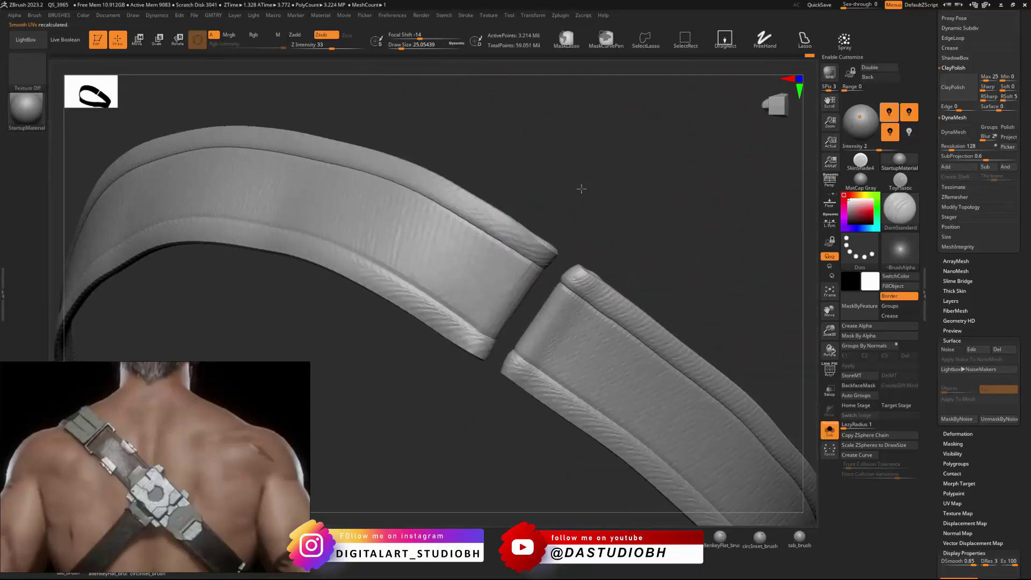
Step: Undo the applied noise and reapply it with the strap subdivided to 12.898 million polygons
key("ctrl+z")
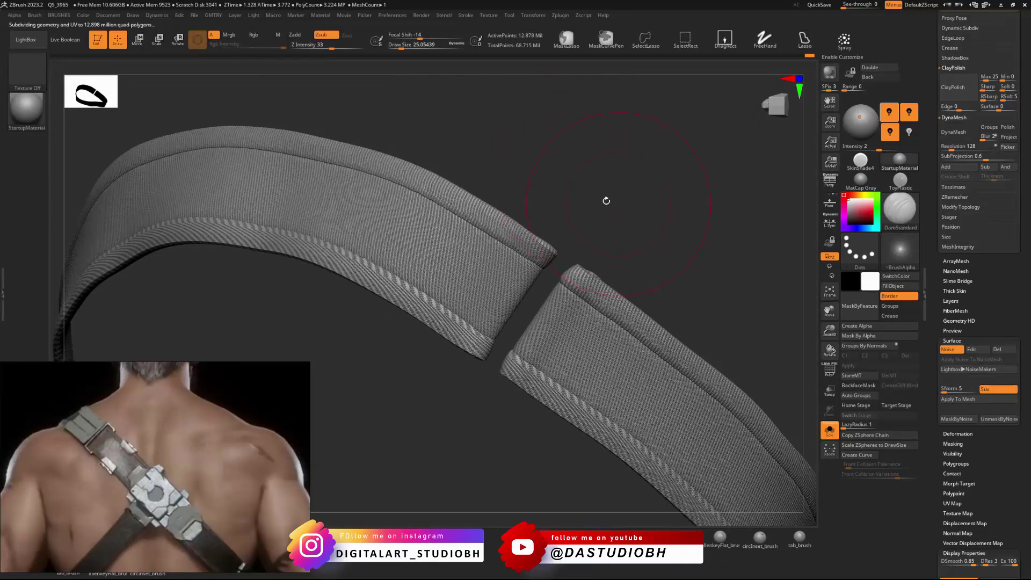
left_click_drag(607, 201, 795, 284)
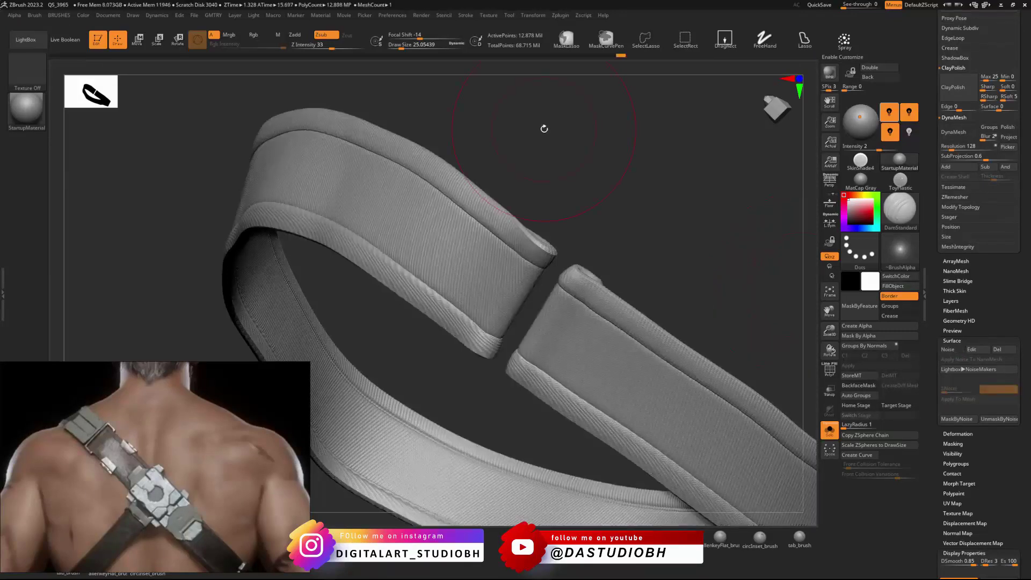
mouse_move(601, 175)
left_mouse_down()
mouse_move(643, 184)
mouse_move(617, 194)
mouse_move(629, 184)
mouse_move(592, 226)
mouse_move(572, 208)
mouse_move(576, 230)
mouse_move(585, 197)
mouse_move(598, 220)
mouse_move(593, 188)
left_mouse_up()
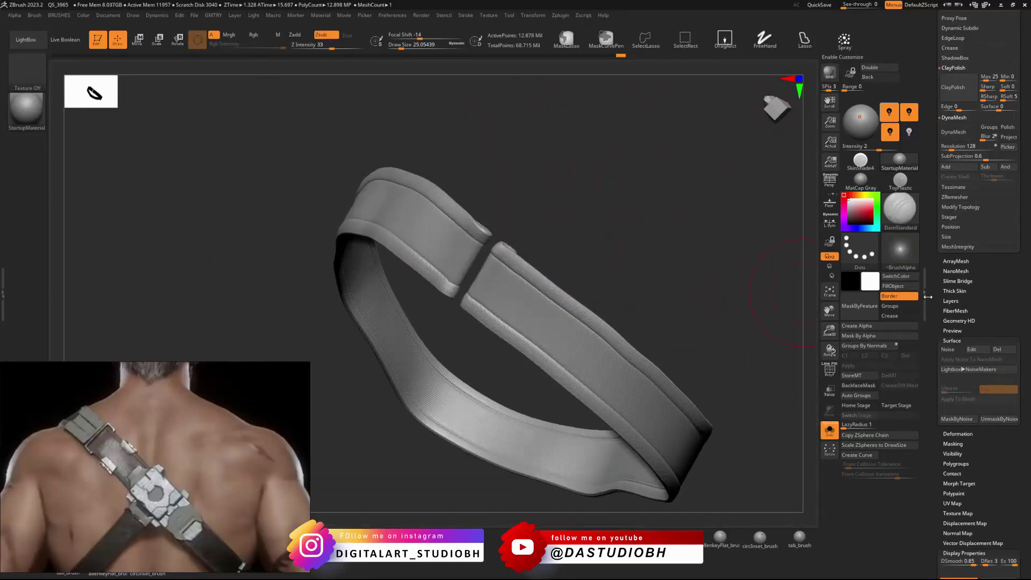
scroll(930, 306, "up", 5)
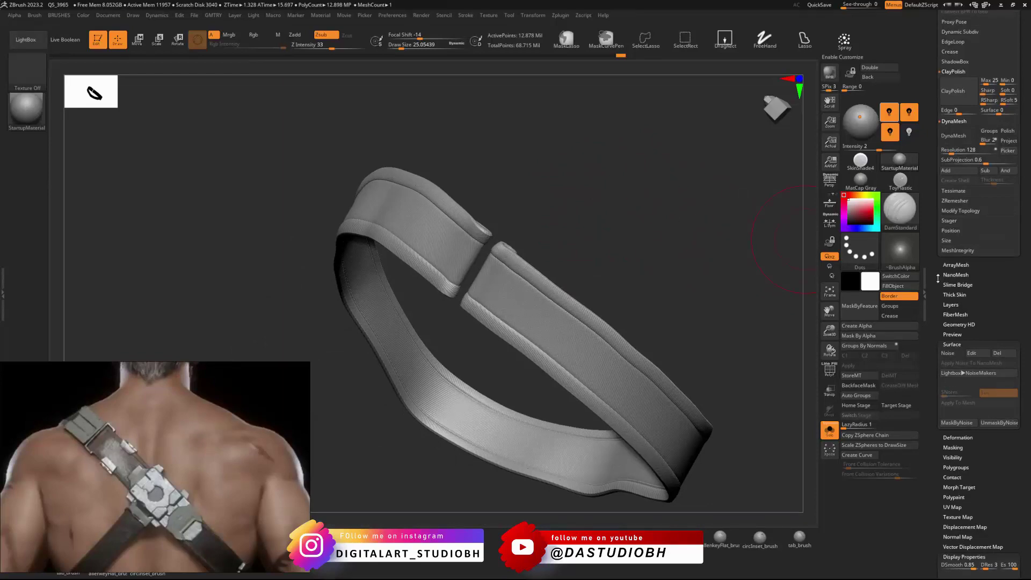
Step: Examine the strap's woven surface, raised edges and overlapping ends from several angles
left_click_drag(933, 202, 933, 313)
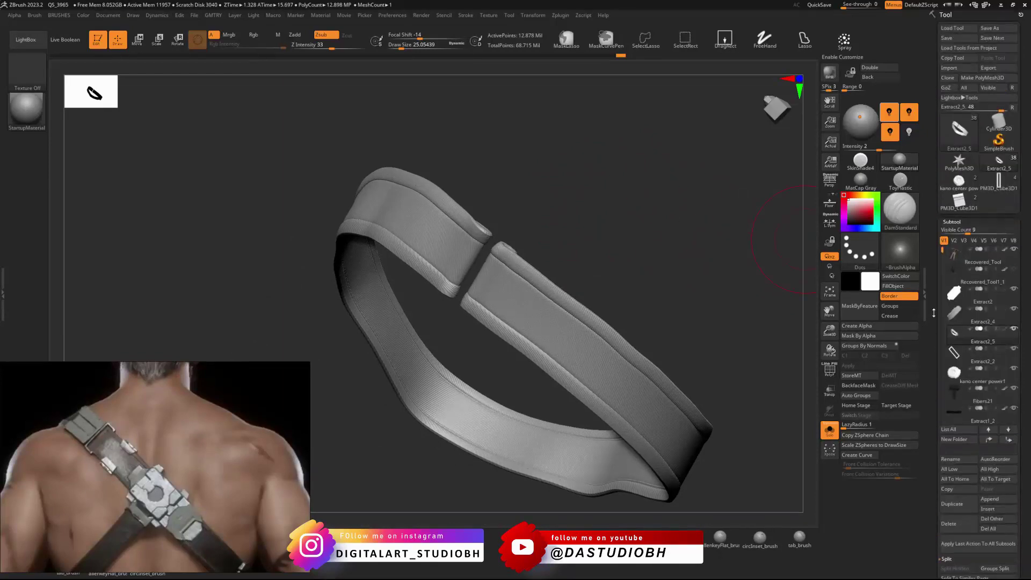
left_click_drag(711, 267, 665, 192)
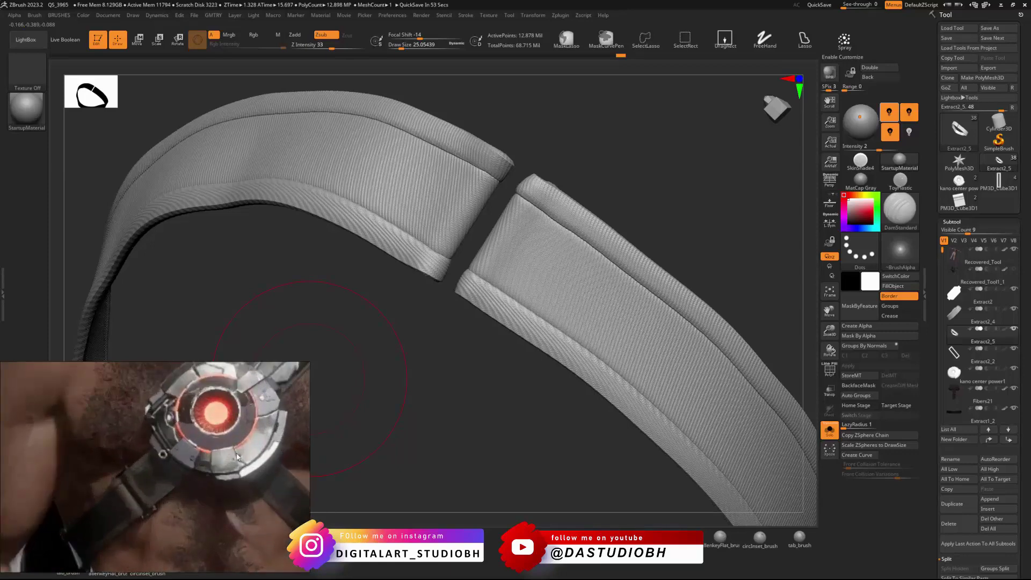
left_click_drag(309, 378, 328, 361)
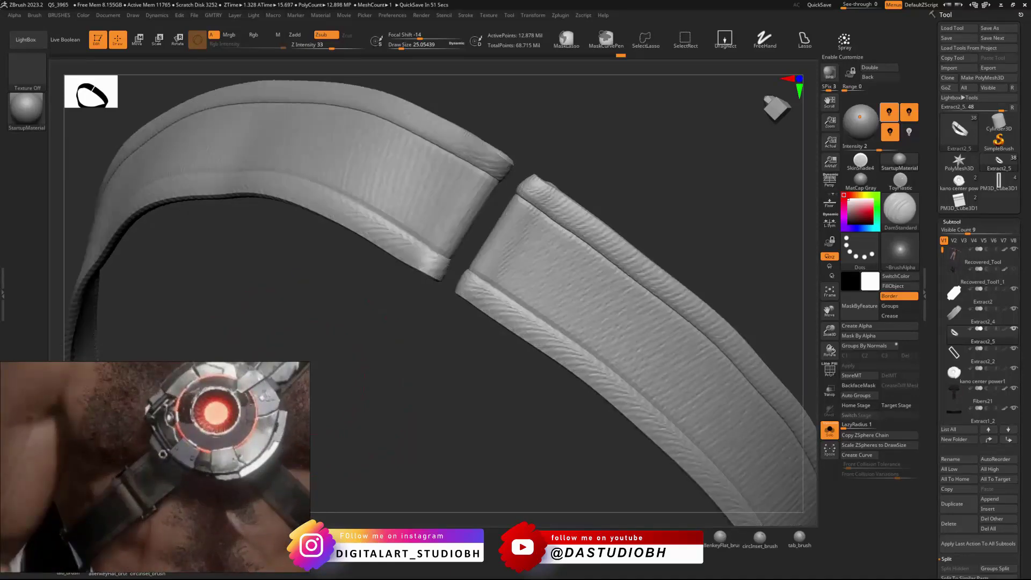
right_click(585, 255)
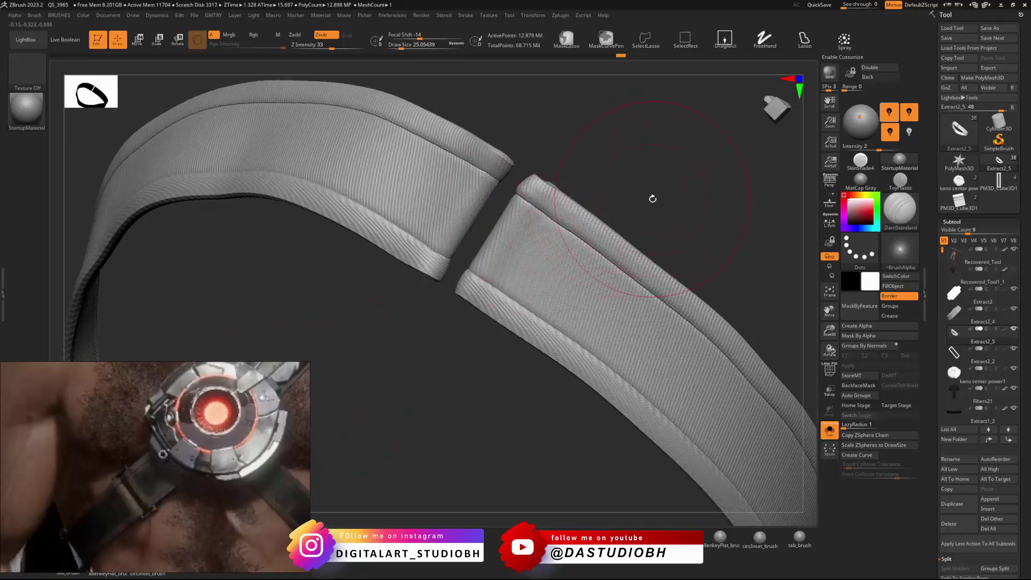
key("f")
left_click_drag(659, 192, 671, 161)
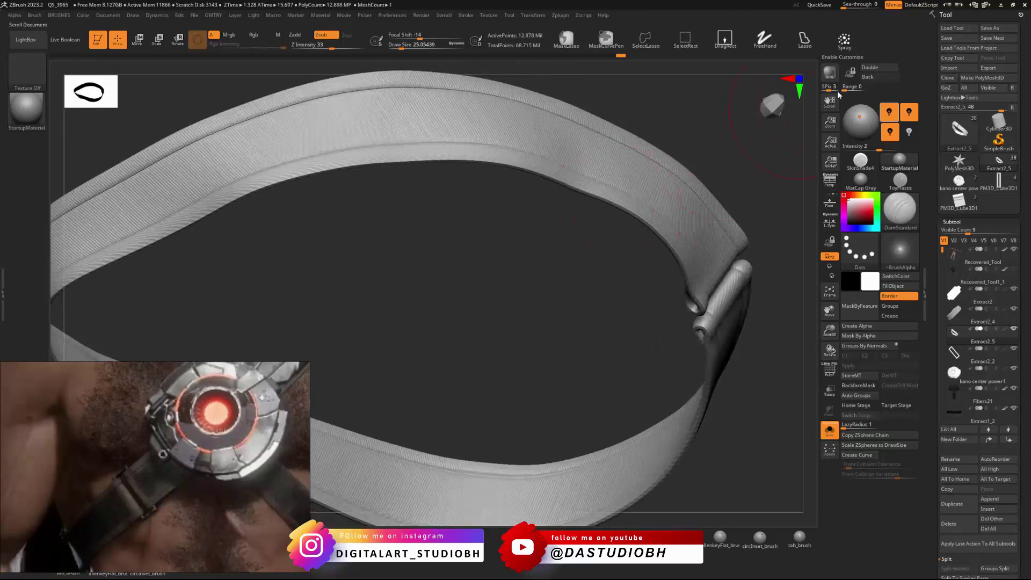
left_click(778, 104)
key("f")
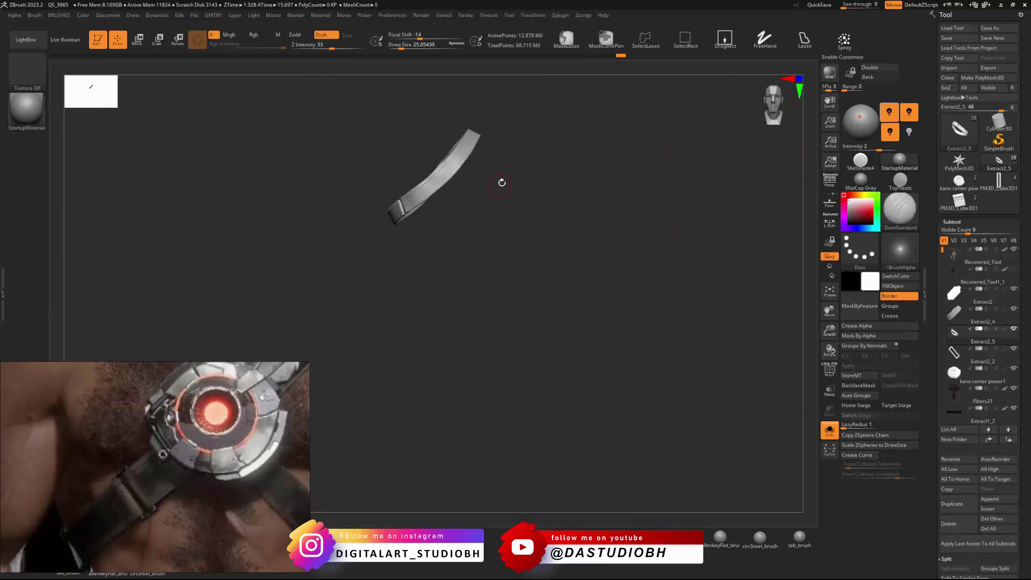
left_click_drag(502, 183, 629, 316, "alt")
right_click(629, 316)
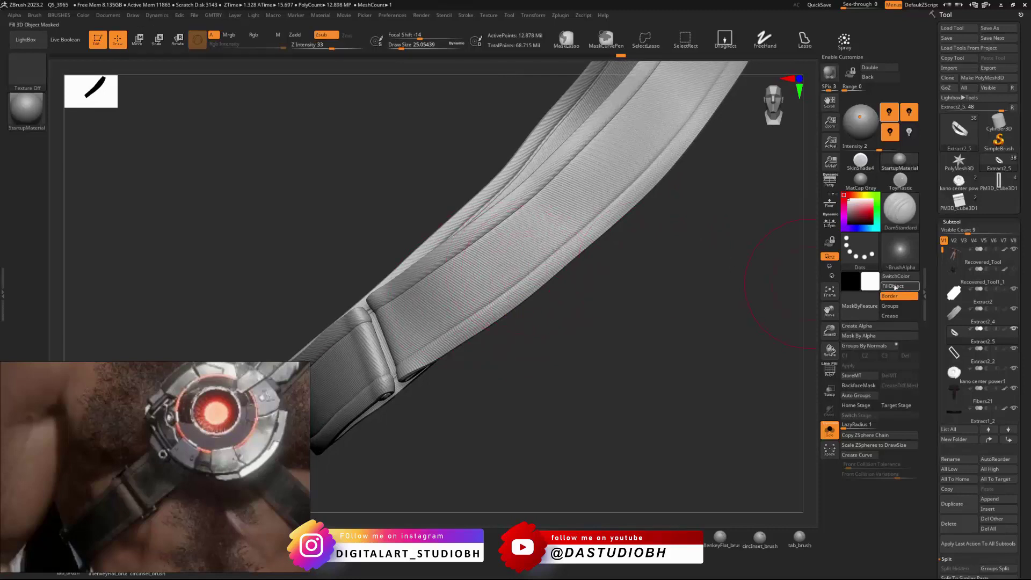
Step: Fill the strap with a very dark red-brown and pick a lighter, muted brown as the current colour
left_click(875, 213)
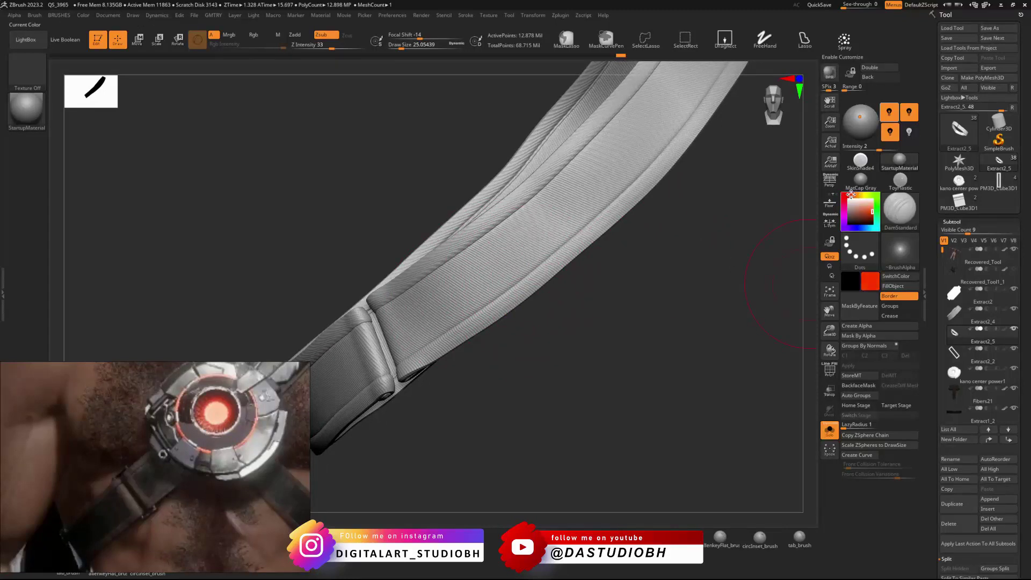
left_click_drag(870, 211, 856, 221)
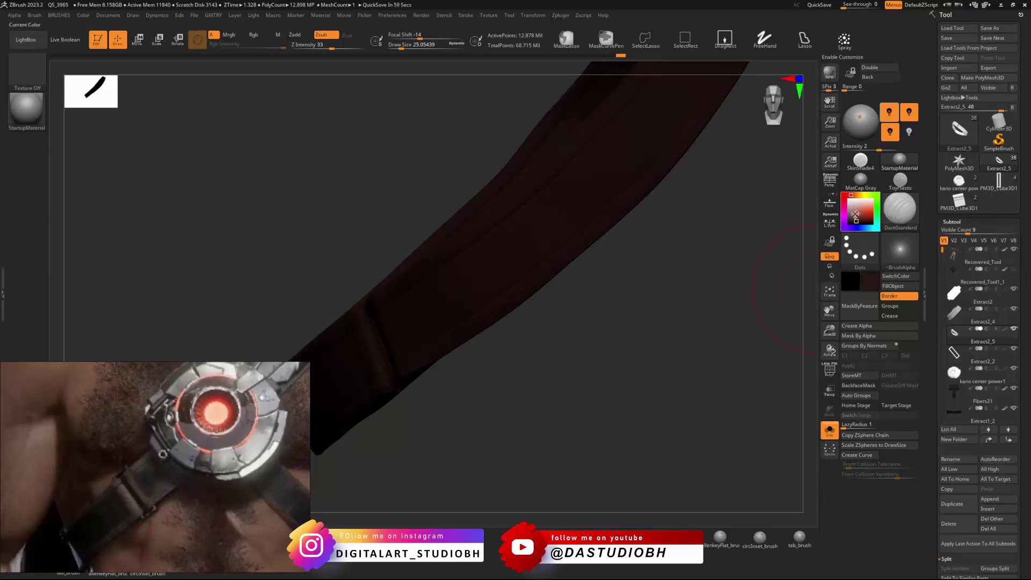
left_click_drag(856, 222, 855, 222)
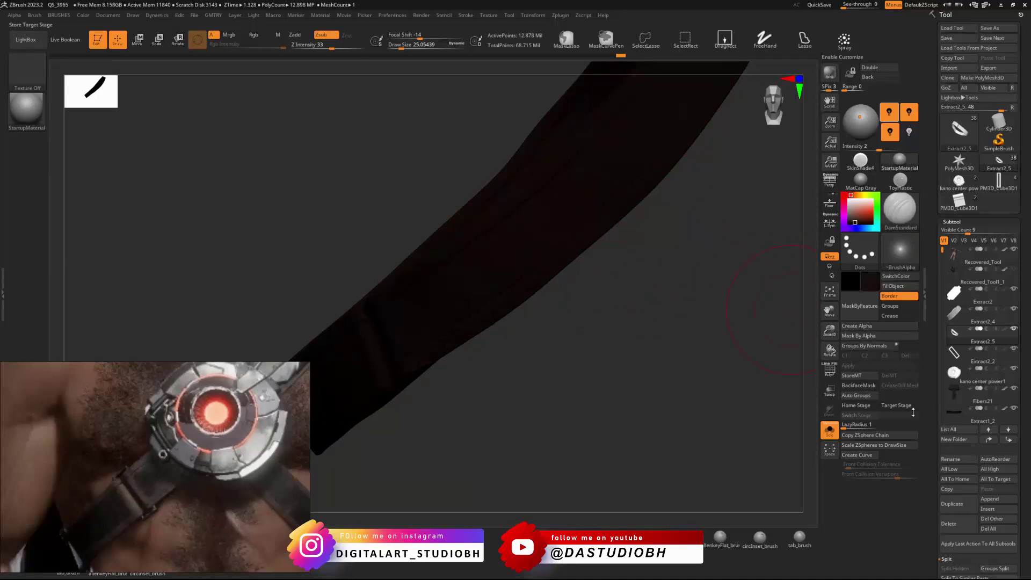
left_click(897, 289)
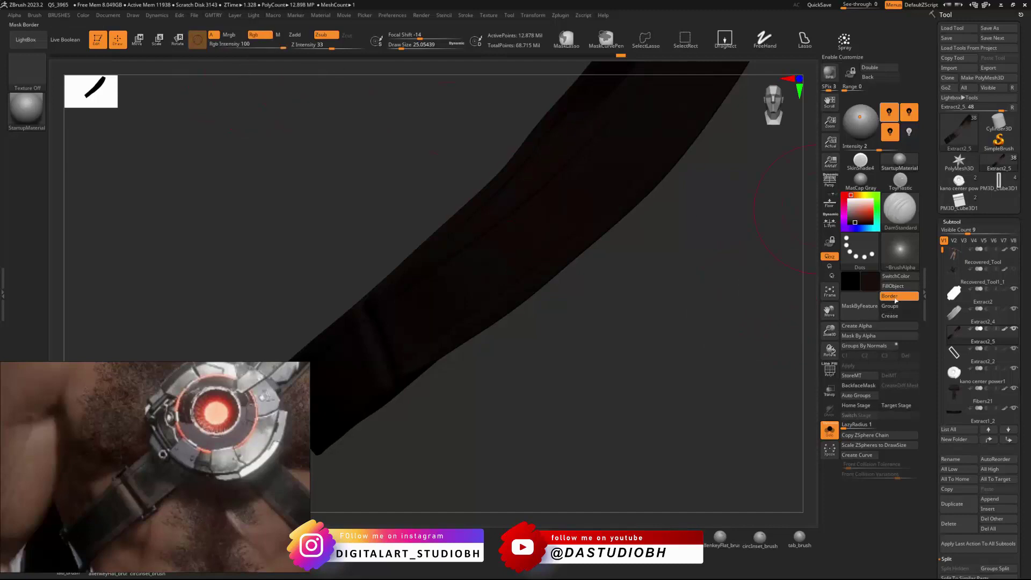
left_click_drag(596, 289, 719, 357)
mouse_move(866, 219)
left_mouse_down()
mouse_move(852, 202)
mouse_move(852, 217)
left_mouse_up()
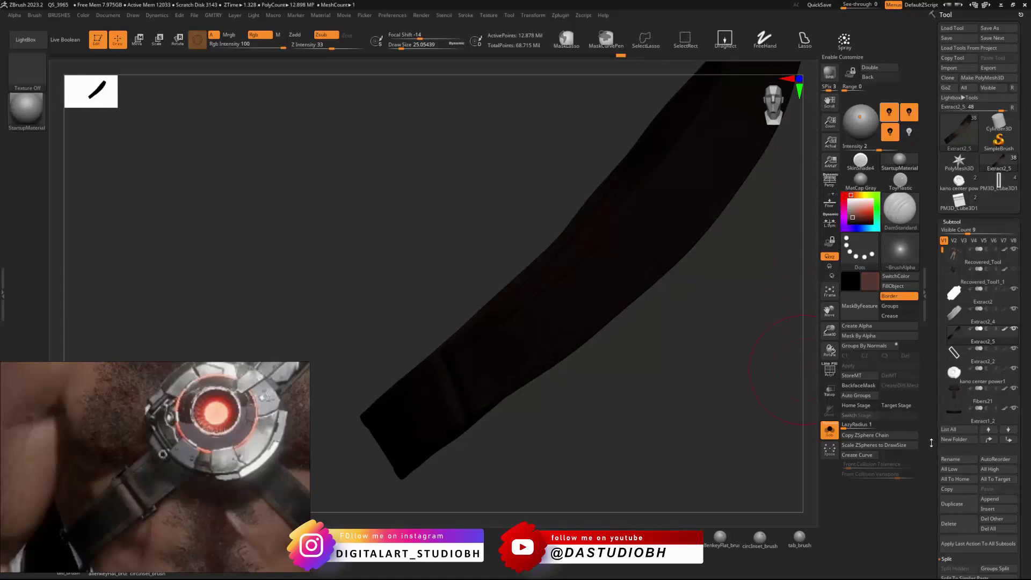
Step: Edit the strap's surface noise: turn its alpha off and reduce the noise strength to practically zero (-0)
scroll(932, 443, "down", 10)
left_click(961, 407)
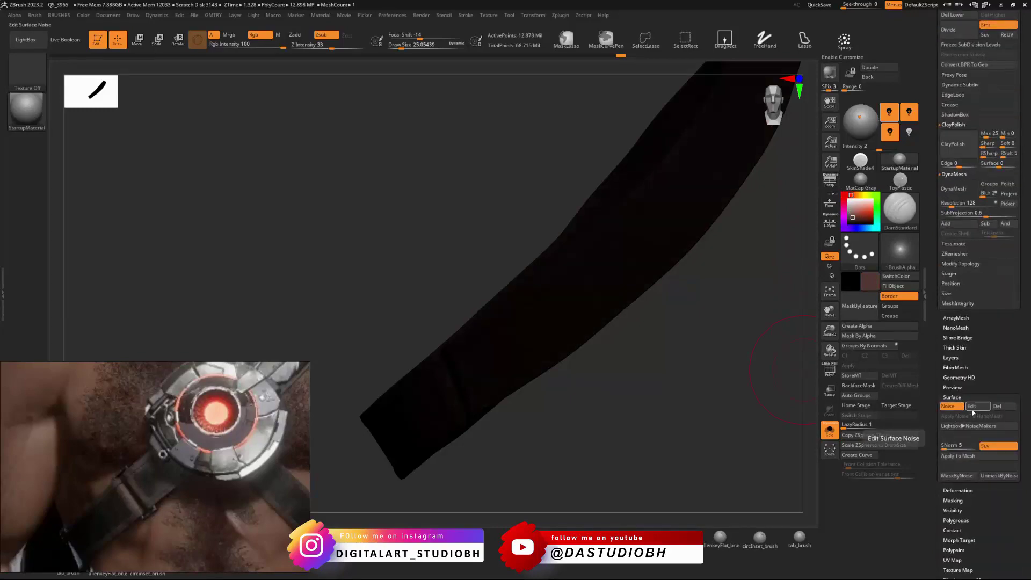
left_click(971, 407)
left_click_drag(863, 295, 881, 420)
left_click(970, 363)
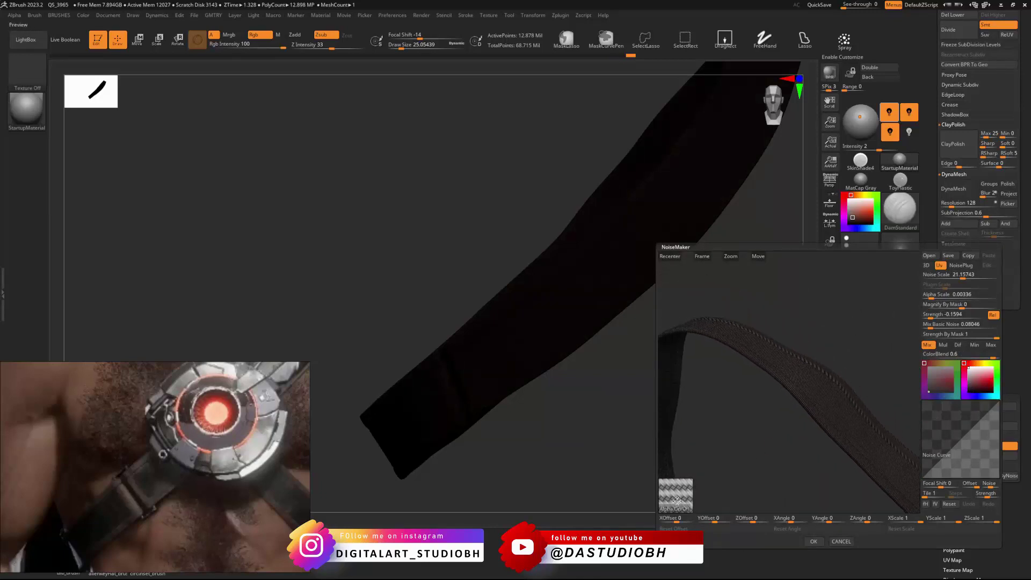
left_click(673, 510)
left_click_drag(723, 405, 870, 352)
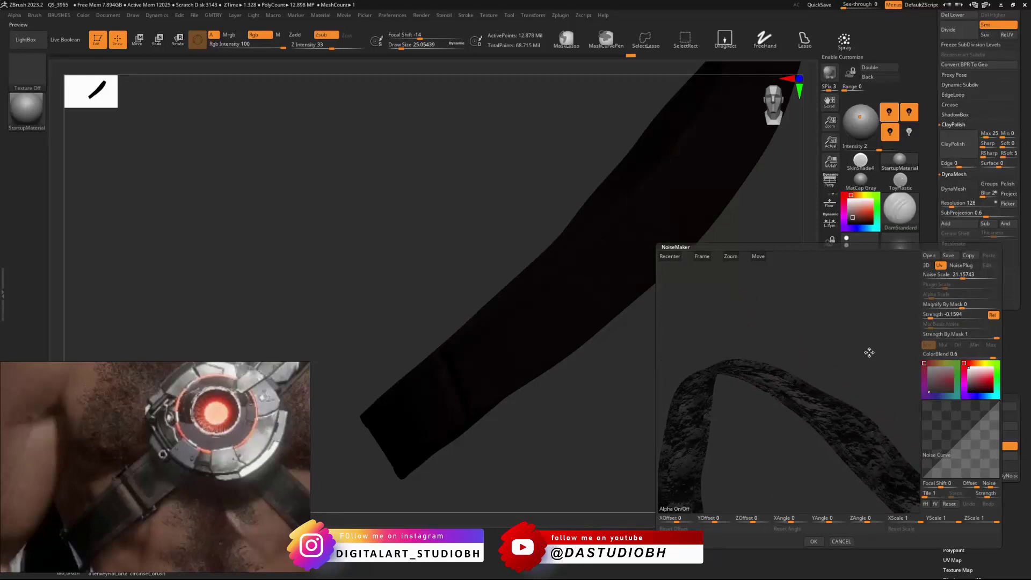
left_click(948, 315)
type("-0.00004")
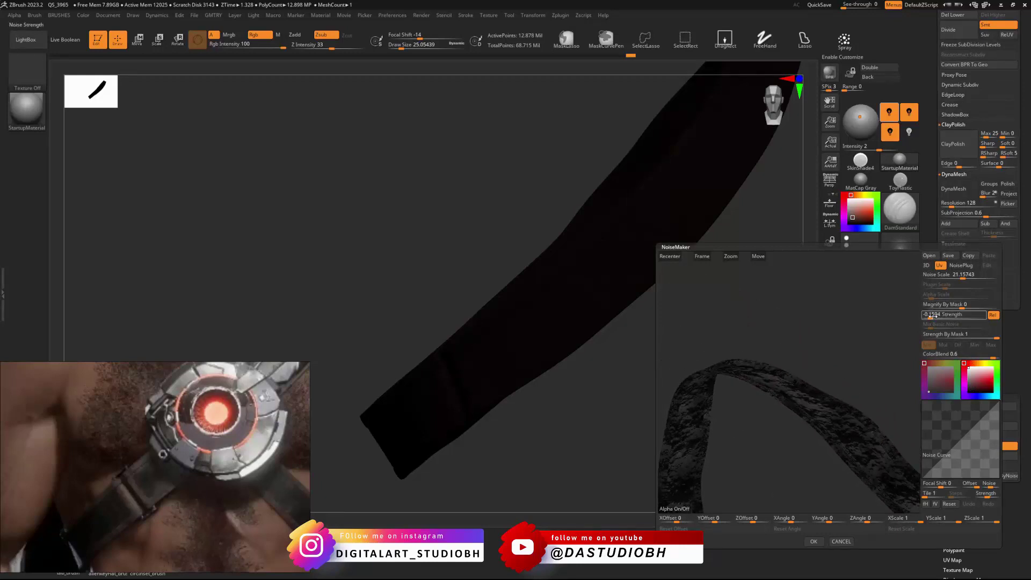
key("Return")
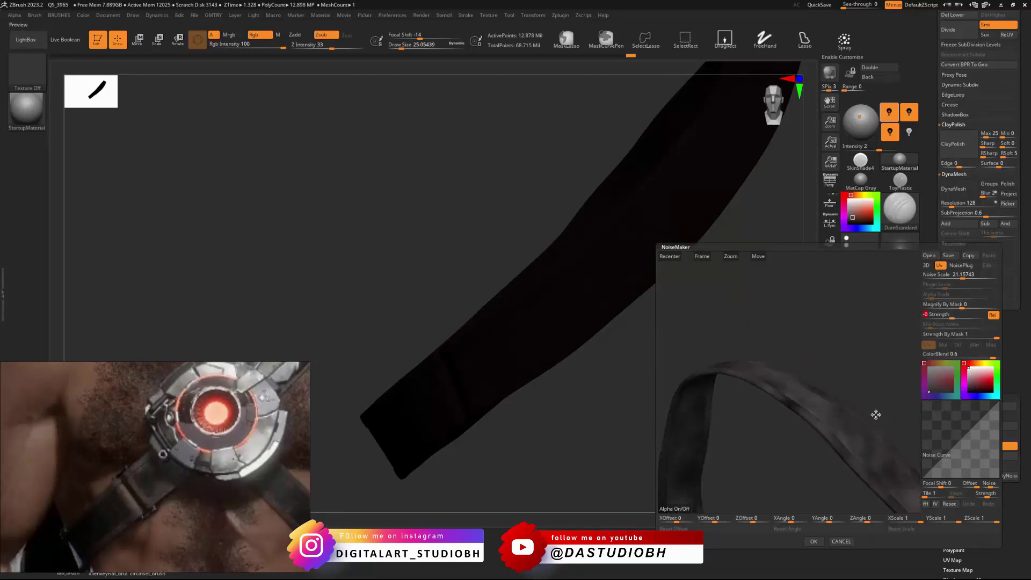
left_click_drag(874, 417, 862, 367)
left_click_drag(840, 430, 835, 374)
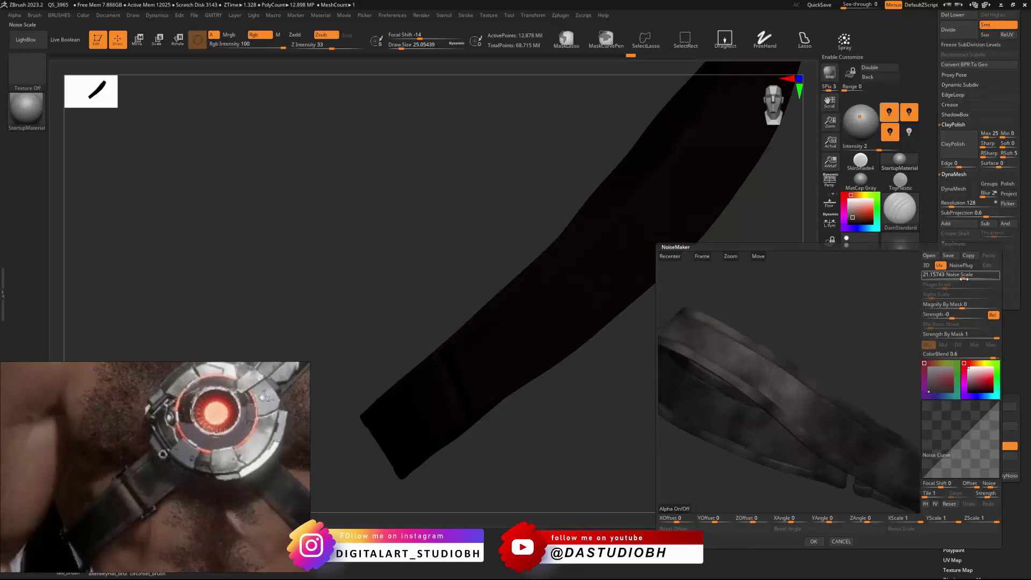
Step: Try a finer noise scale of about 13.4 in the NoiseMaker preview and restore it to 21.15743
left_click_drag(962, 275, 960, 280)
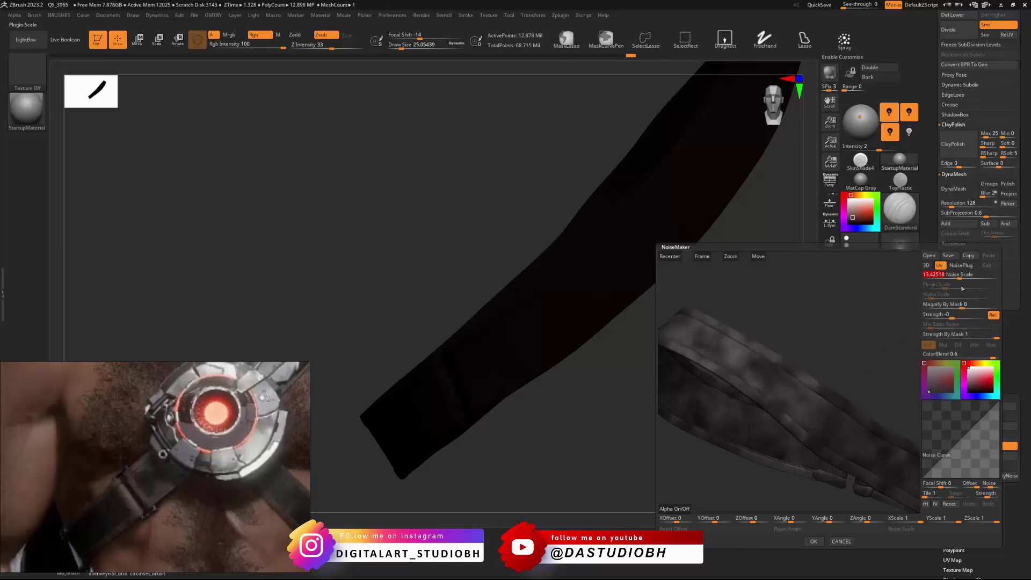
left_click_drag(959, 275, 964, 279)
left_click_drag(965, 278, 963, 278)
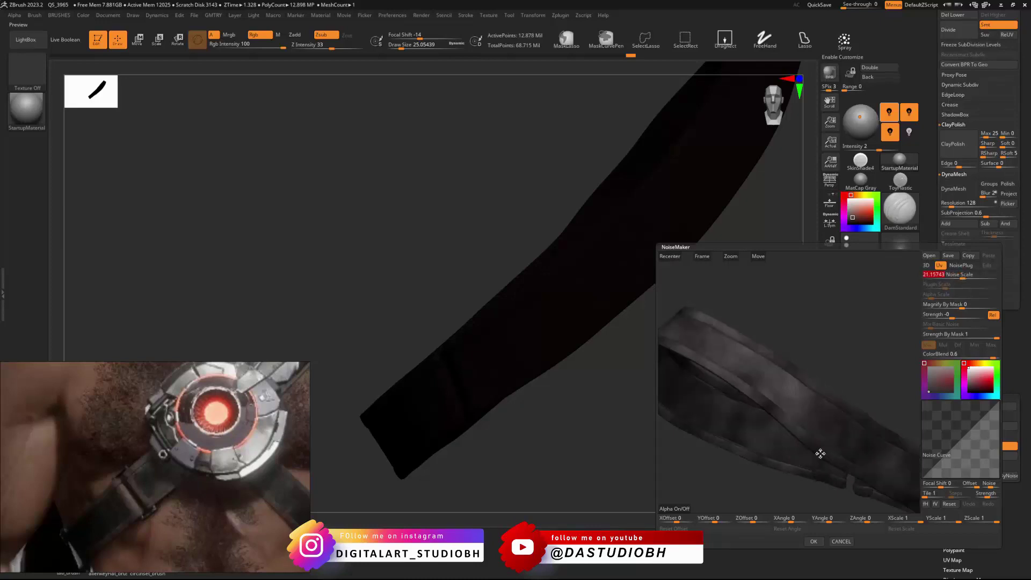
Step: Mask the strap with the accepted surface noise and fill the unmasked areas with the muted brown
left_click(815, 541)
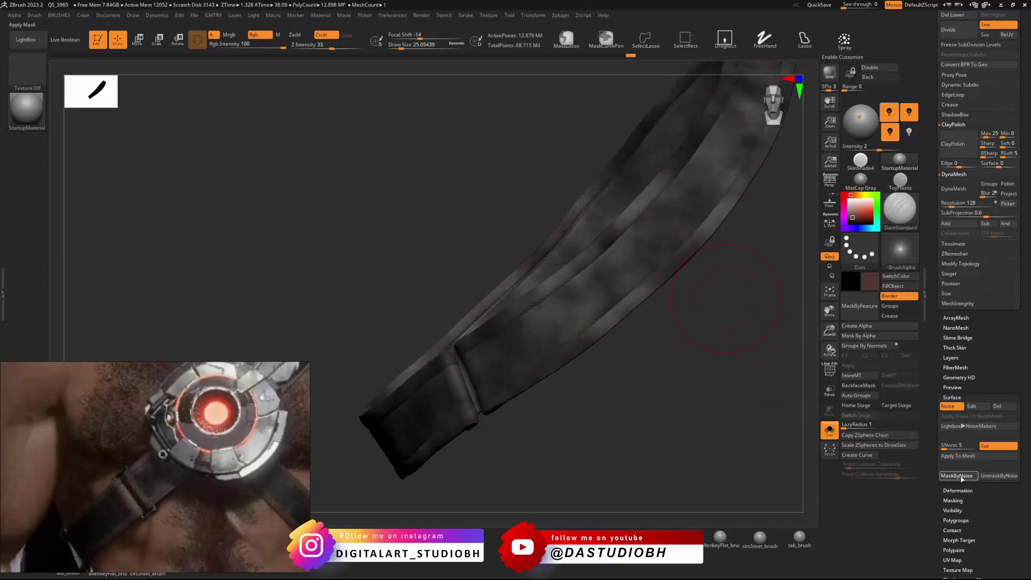
key("ctrl+d")
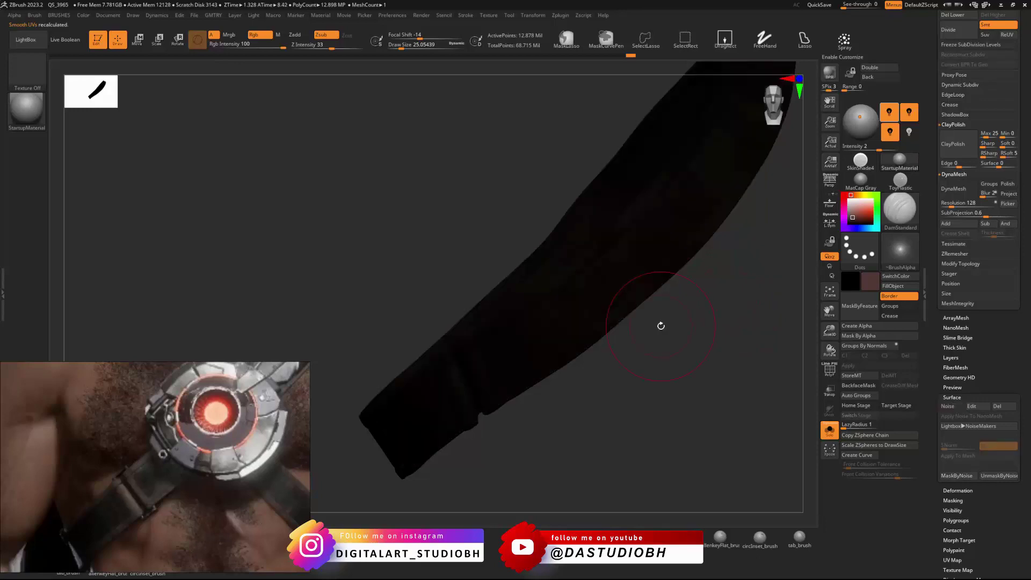
left_click_drag(661, 326, 746, 269)
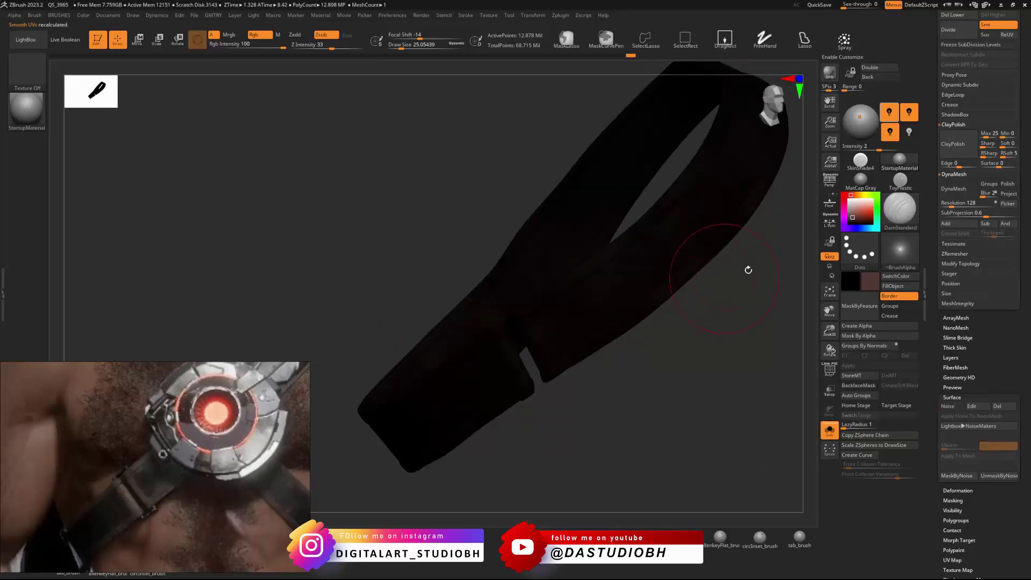
left_click(898, 287)
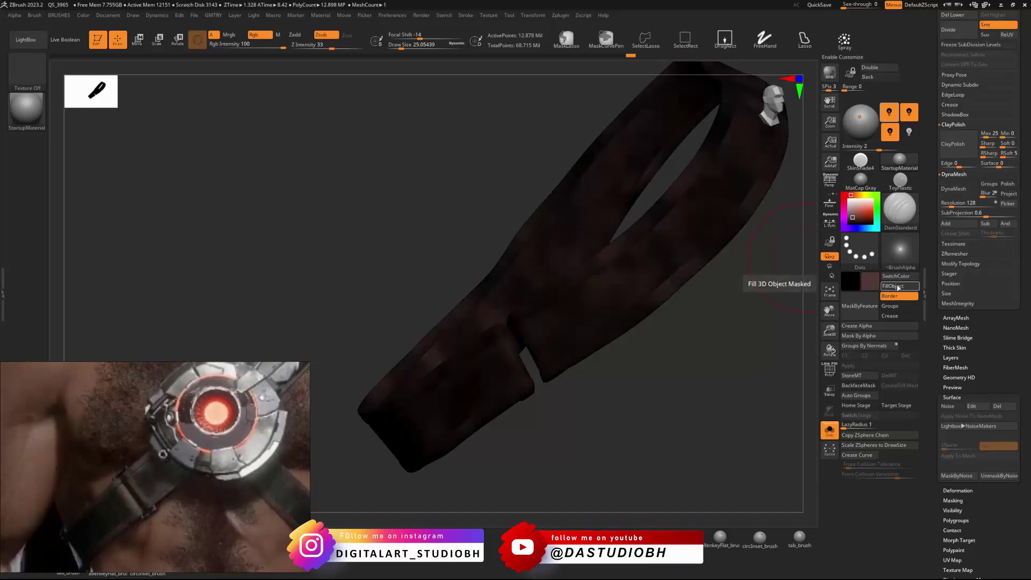
left_click_drag(739, 320, 713, 368)
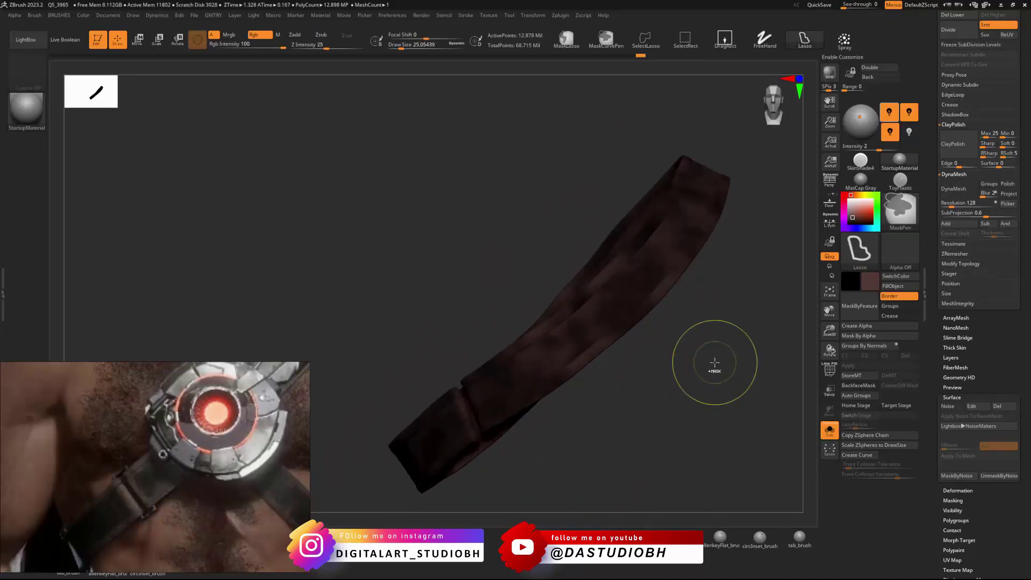
left_click(716, 360, "ctrl")
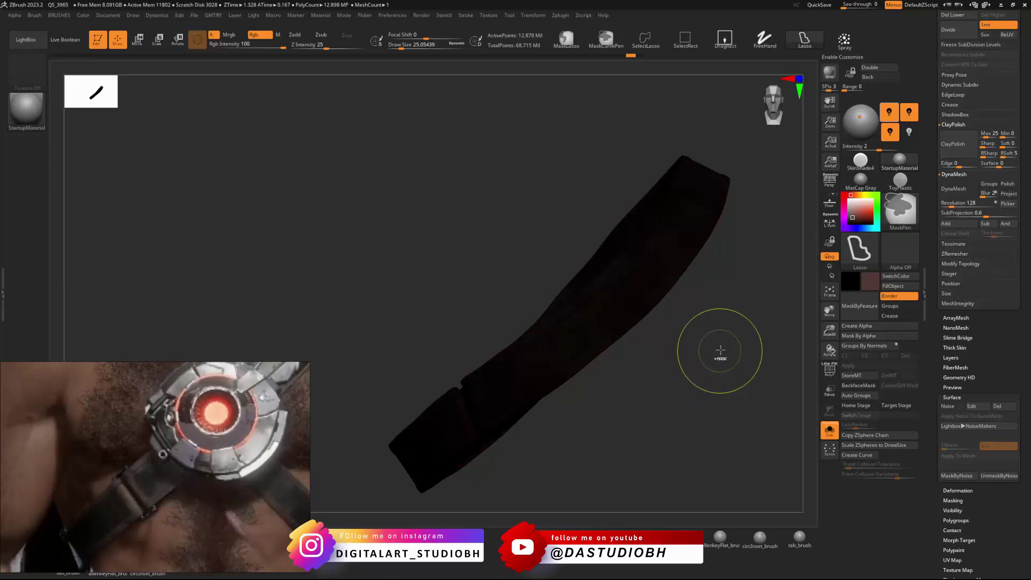
left_click(906, 288)
left_click_drag(712, 378, 660, 388)
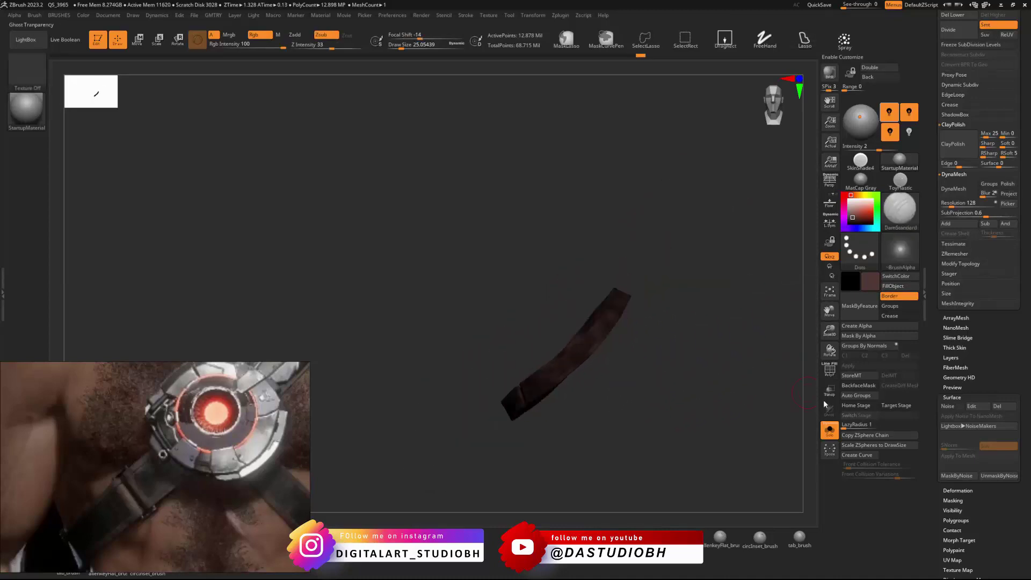
Step: Turn off solo display to bring back the whole character and pick a light grey as the current colour
left_click(827, 428)
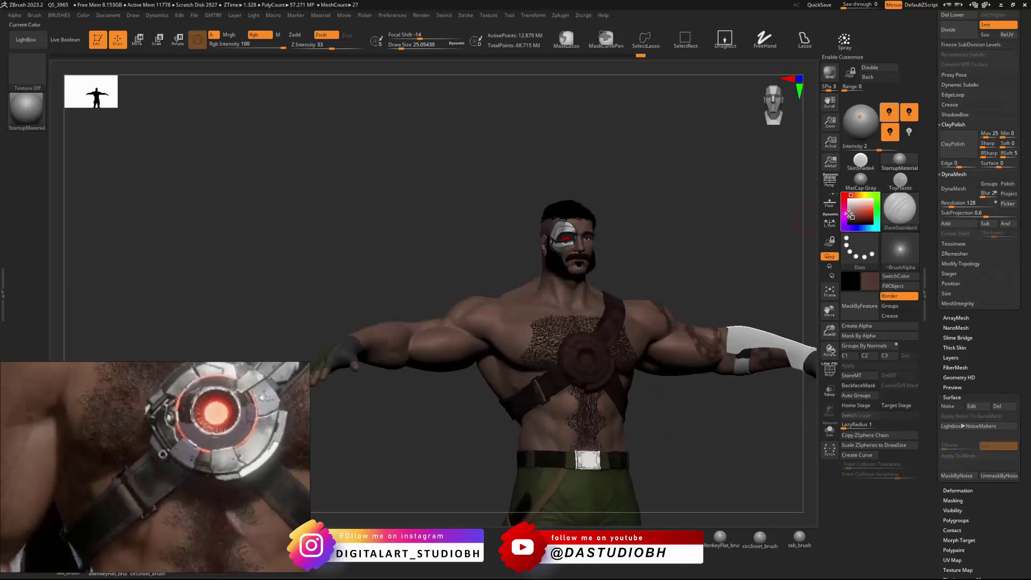
left_click_drag(668, 263, 700, 288, "alt")
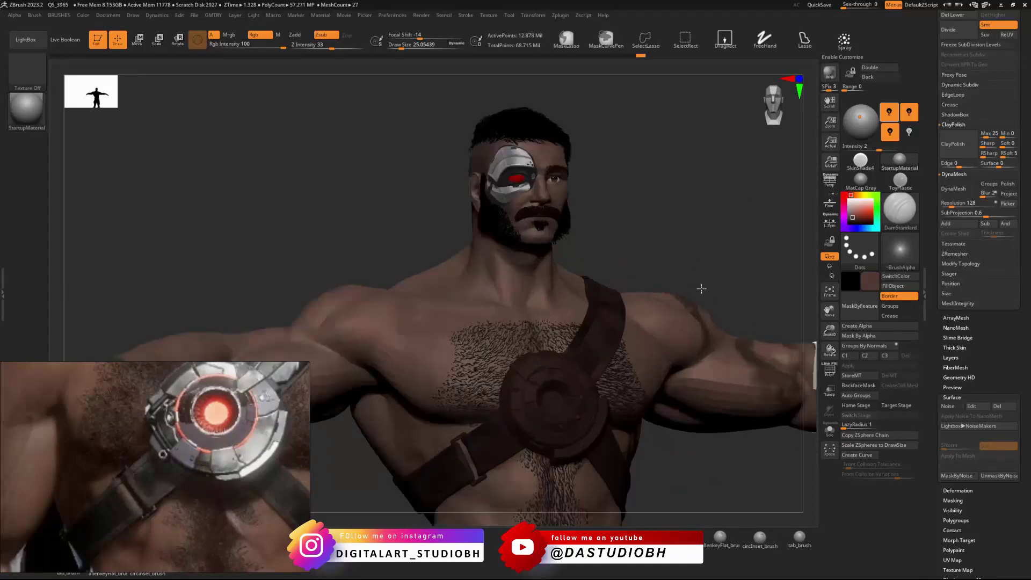
left_click(859, 210)
left_click_drag(685, 273, 701, 224)
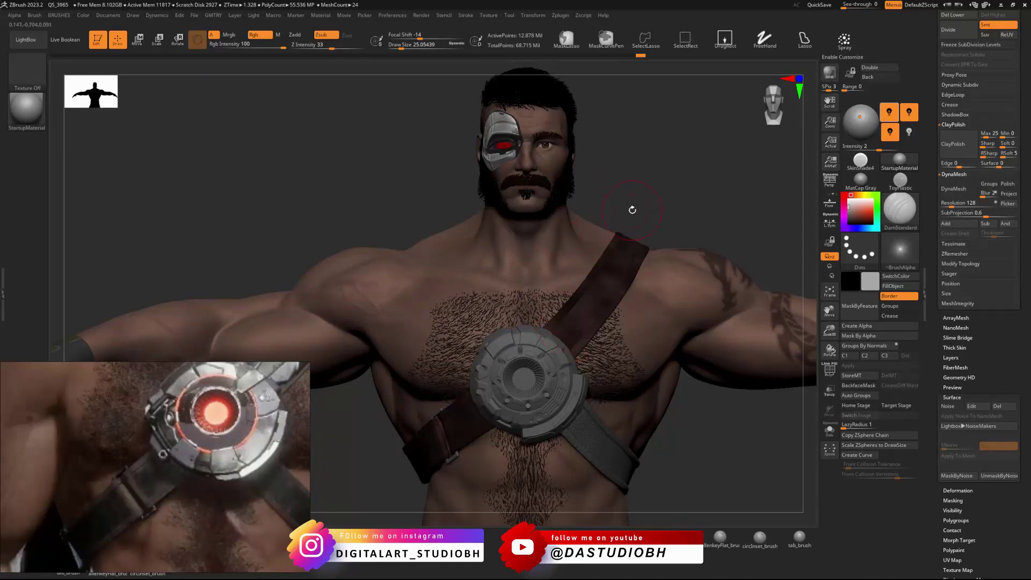
left_click_drag(632, 210, 656, 207)
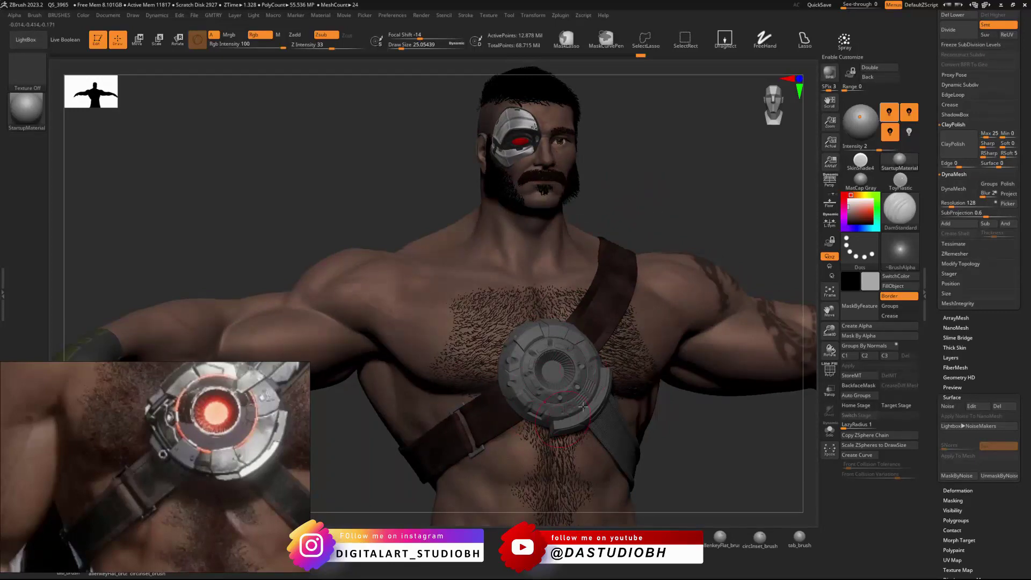
right_click_drag(560, 365, 528, 333, "ctrl")
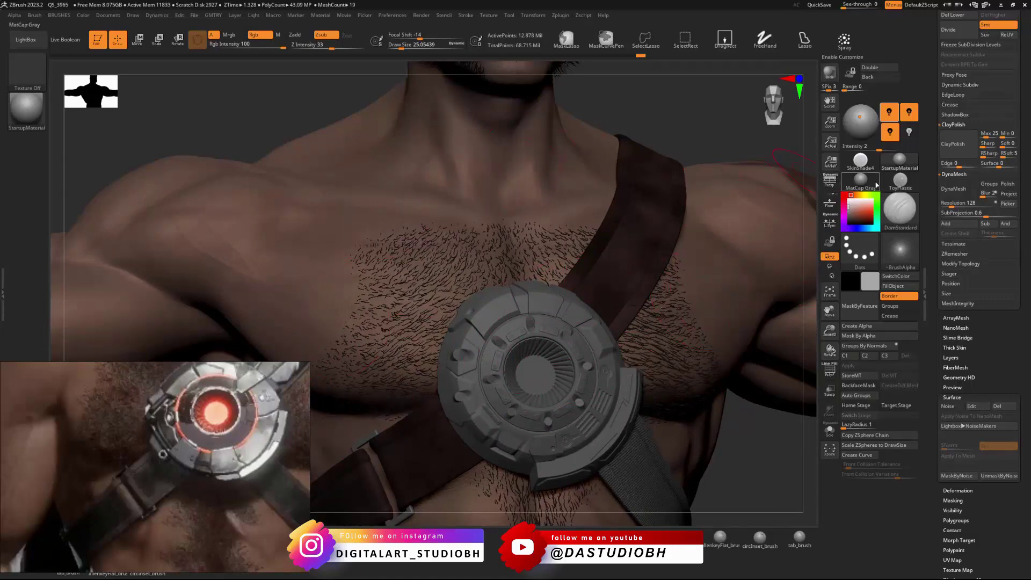
Step: Try the SkinShade4 material and settle on Metal 01 as the current material
mouse_move(874, 182)
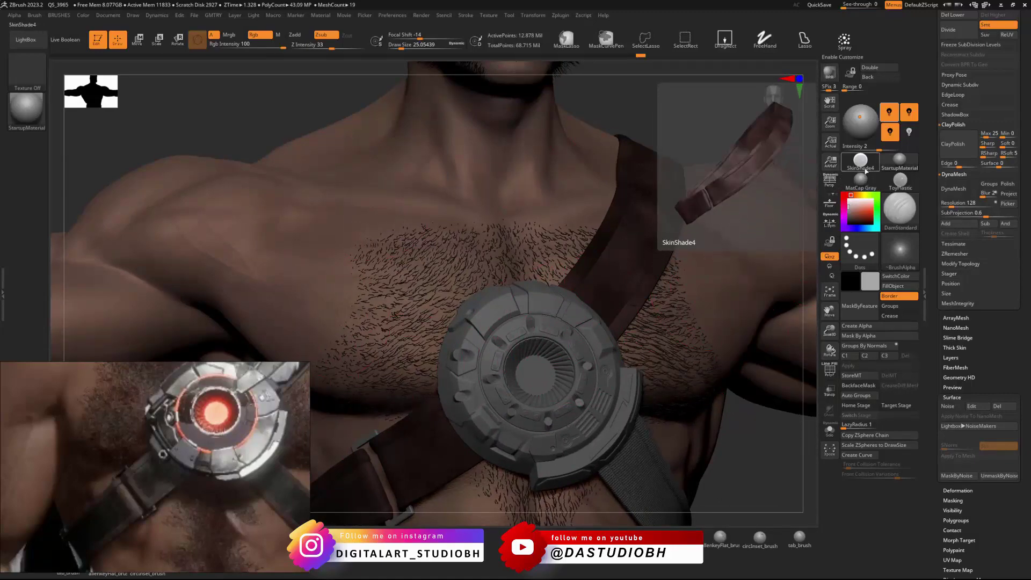
left_click(861, 162)
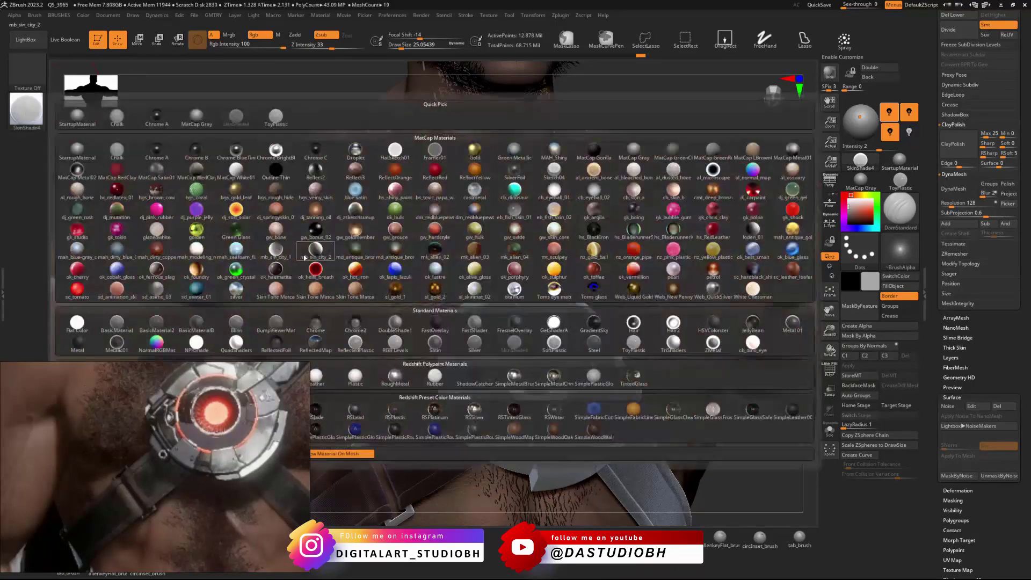
left_click(26, 110)
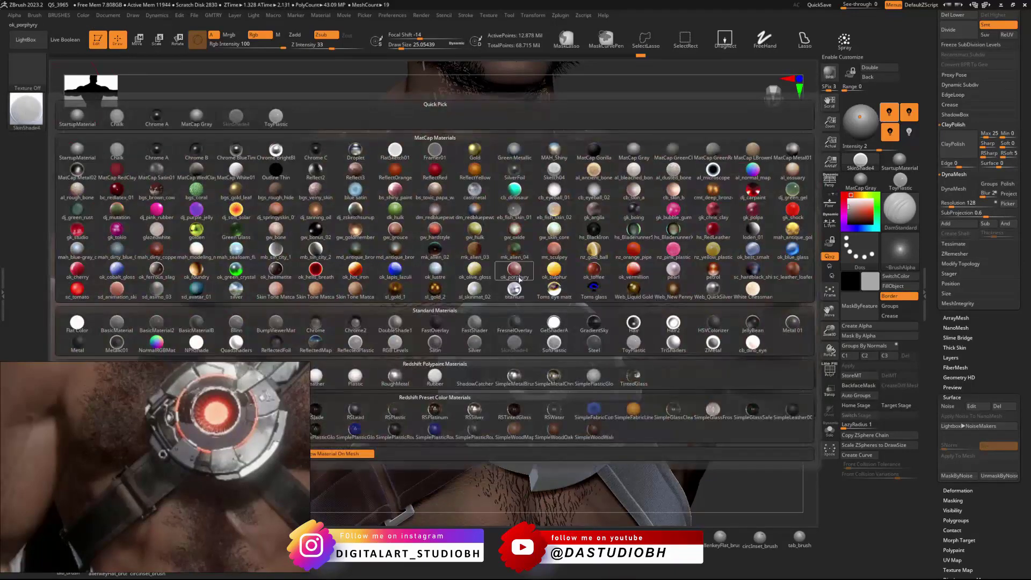
left_click(793, 323)
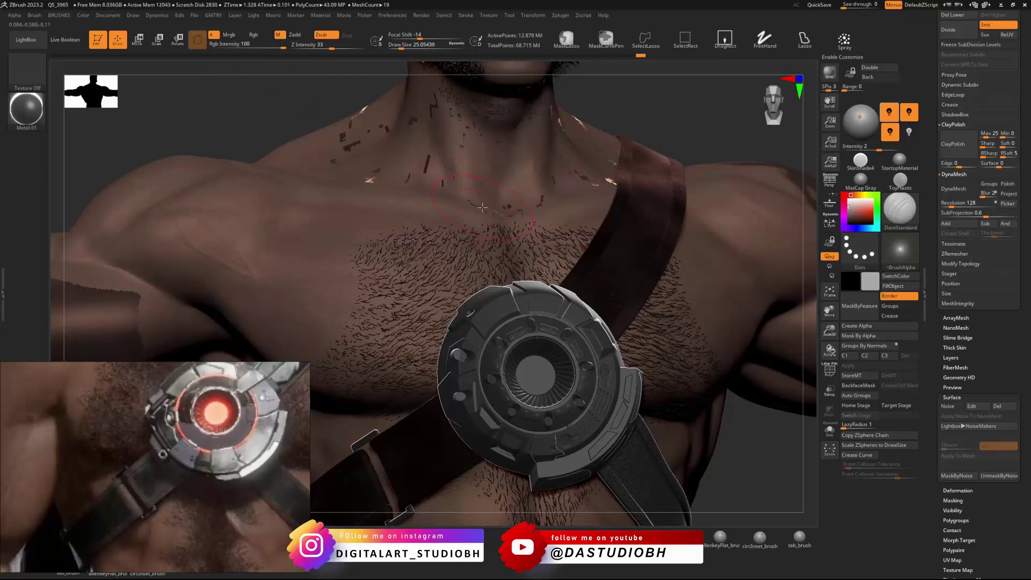
Step: Turn on polyframes, make the central disc the active subtool and fill it with light grey and the Metal 01 material
scroll(567, 309, "up", 3)
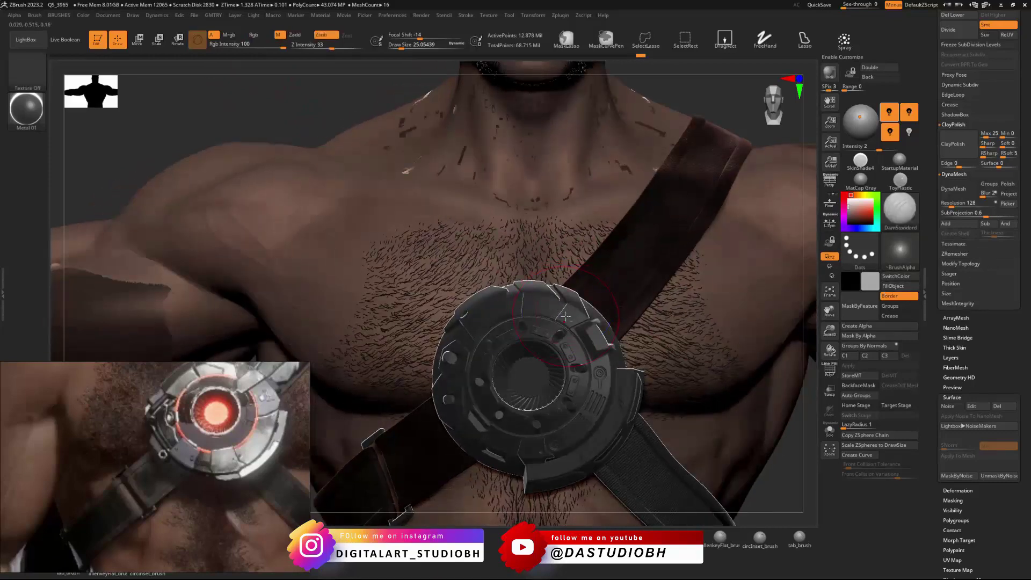
scroll(575, 326, "down", 3)
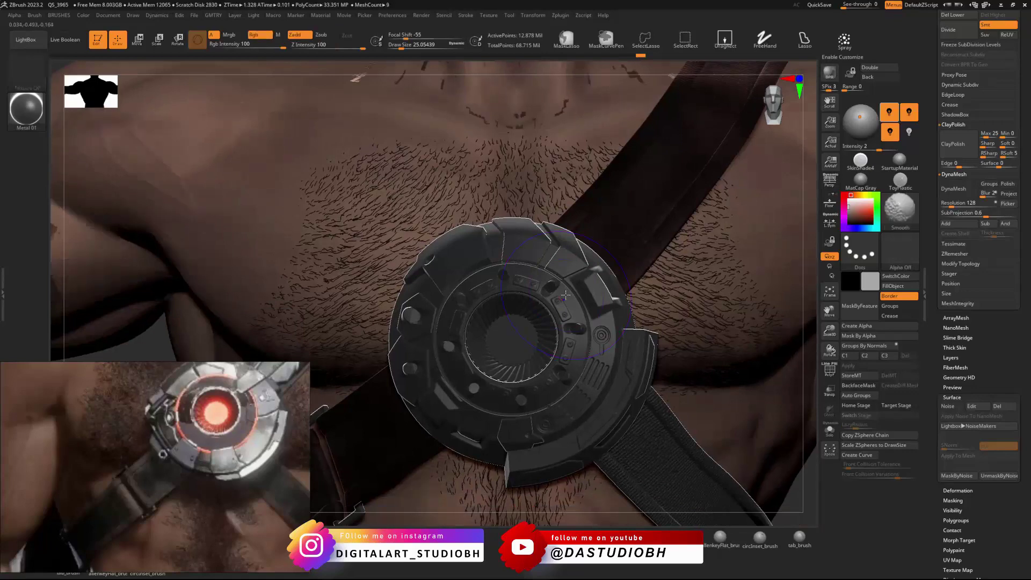
key("shift+f")
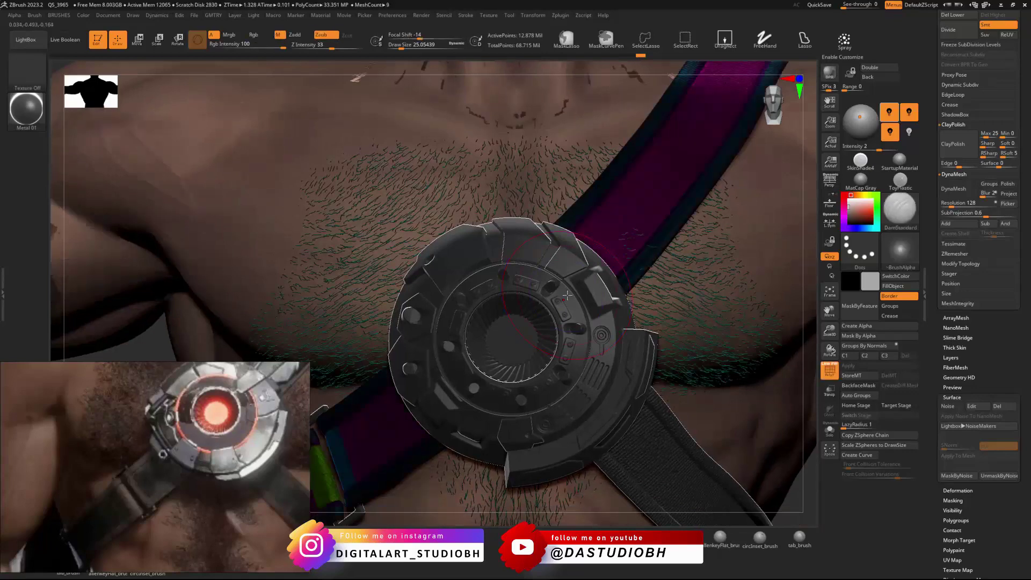
left_click(571, 336, "alt")
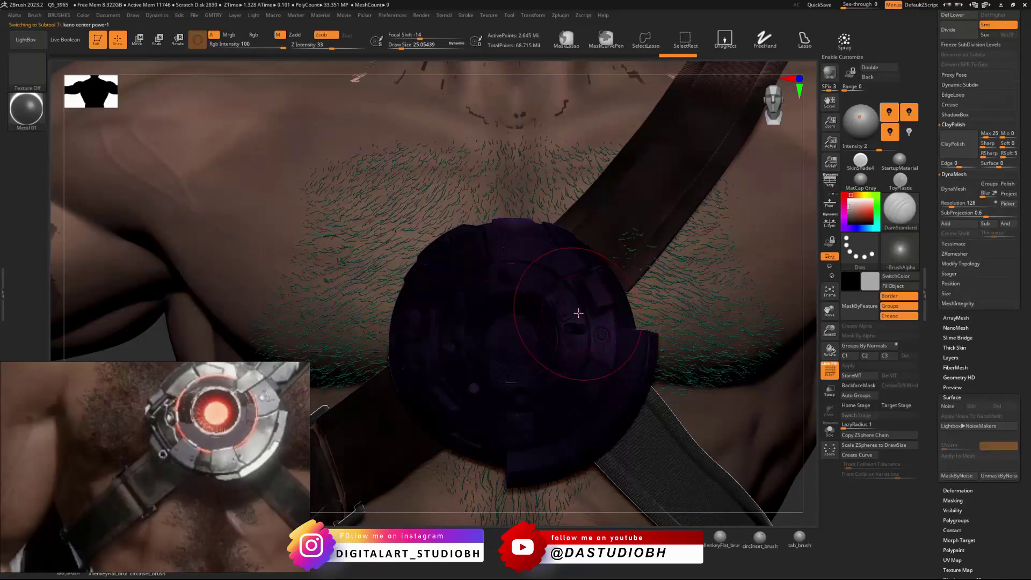
right_click_drag(582, 314, 610, 307)
left_click(903, 287)
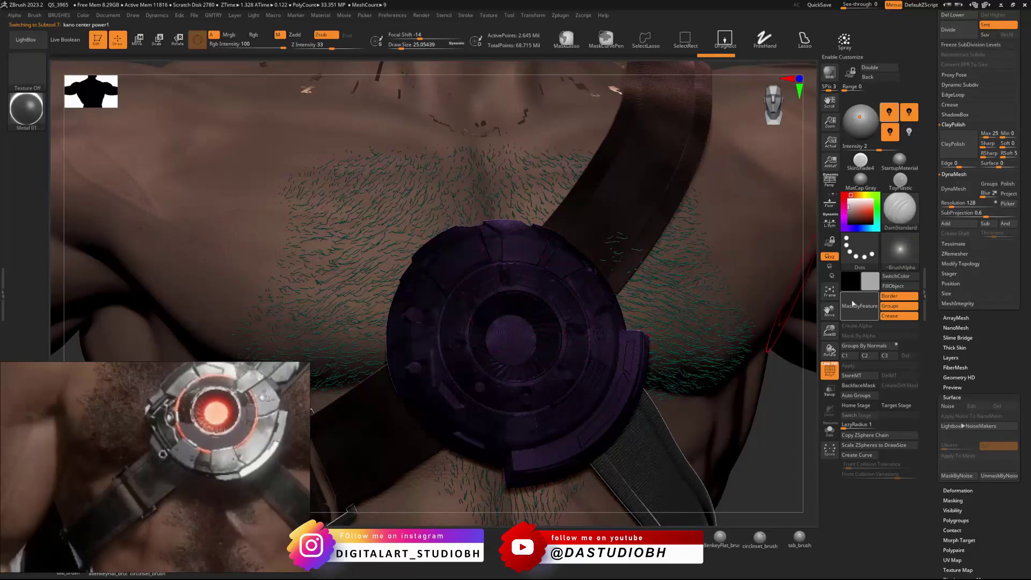
Step: Activate the strap subtool, try the Flat Color material and set the current material to StartupMaterial
left_click(653, 165, "alt")
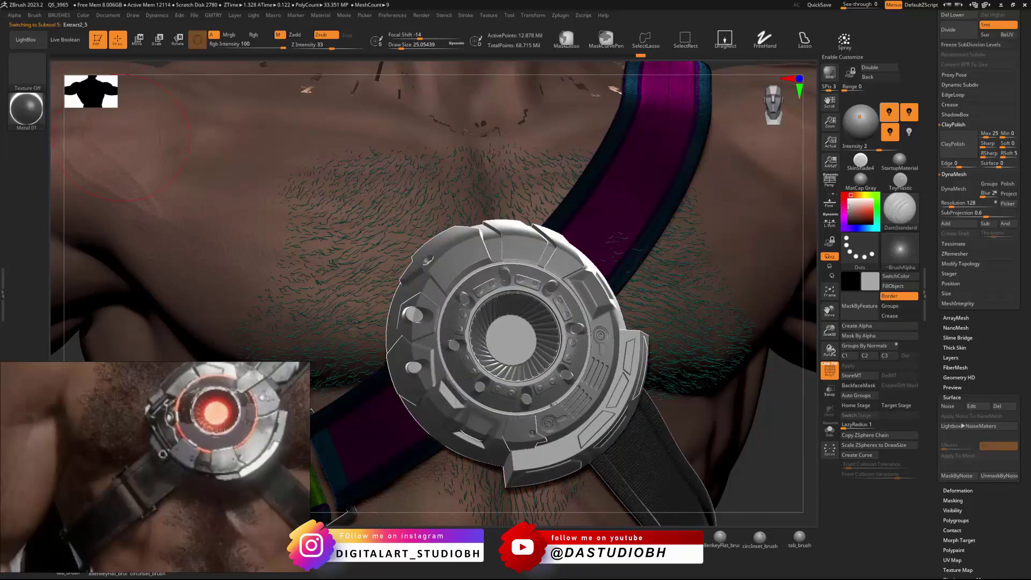
left_click(30, 110)
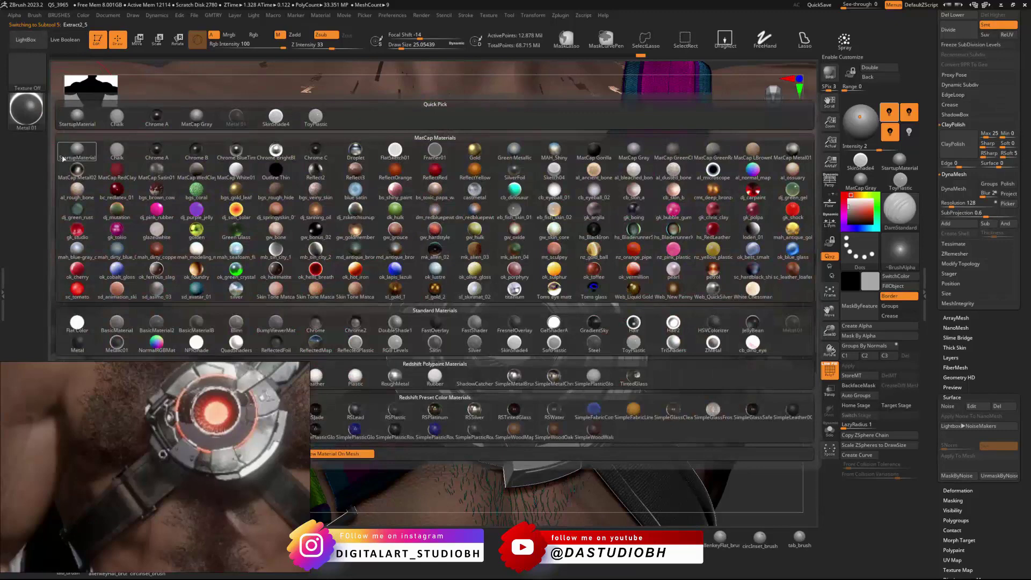
left_click(77, 323)
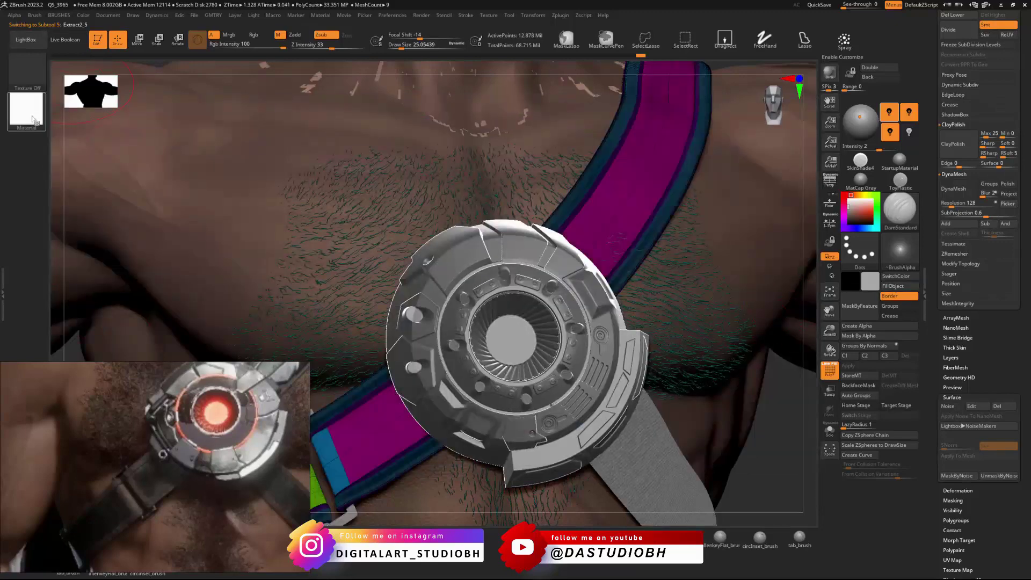
left_click(33, 120)
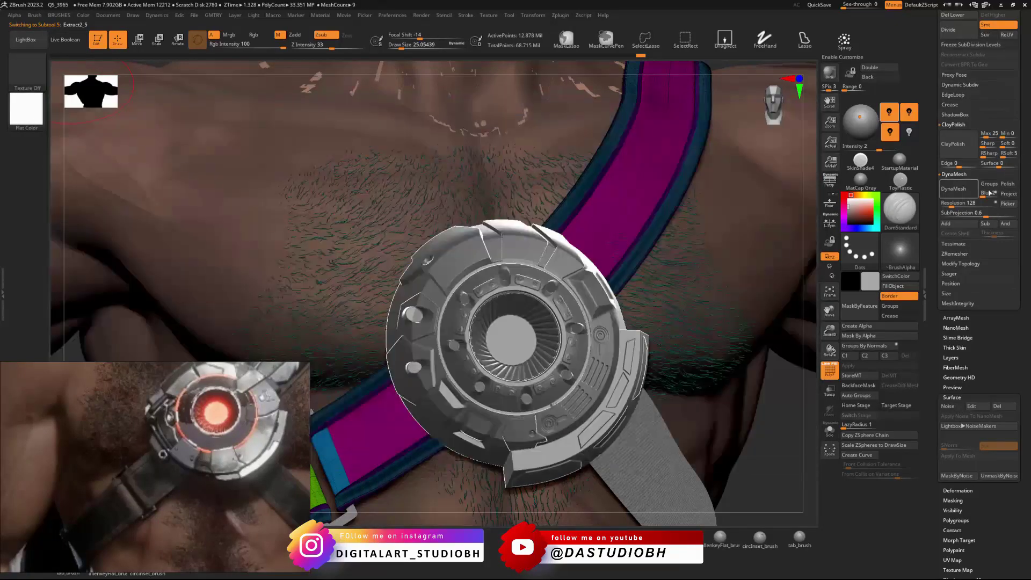
left_click(899, 161)
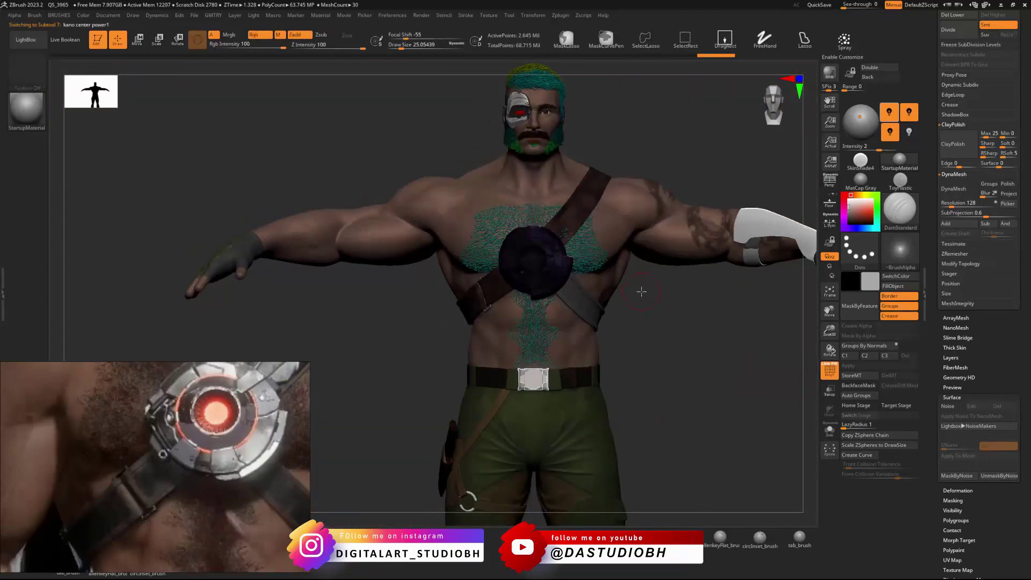
Step: Return to the central disc without polyframes and pick a saturated reddish orange as the current colour
left_click_drag(640, 290, 723, 355, "alt")
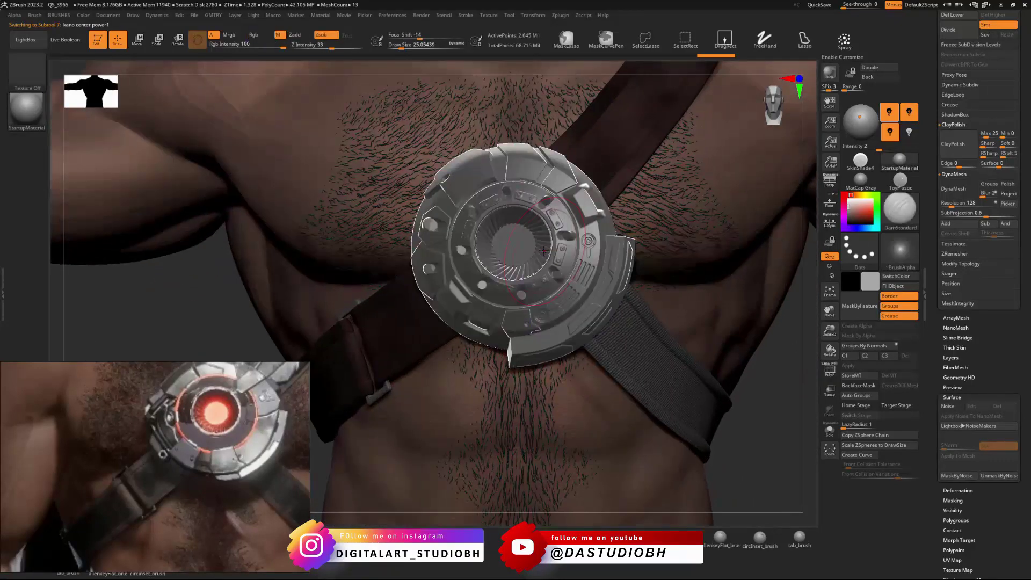
left_click_drag(697, 273, 615, 313, "alt")
right_click_drag(614, 313, 684, 360, "ctrl")
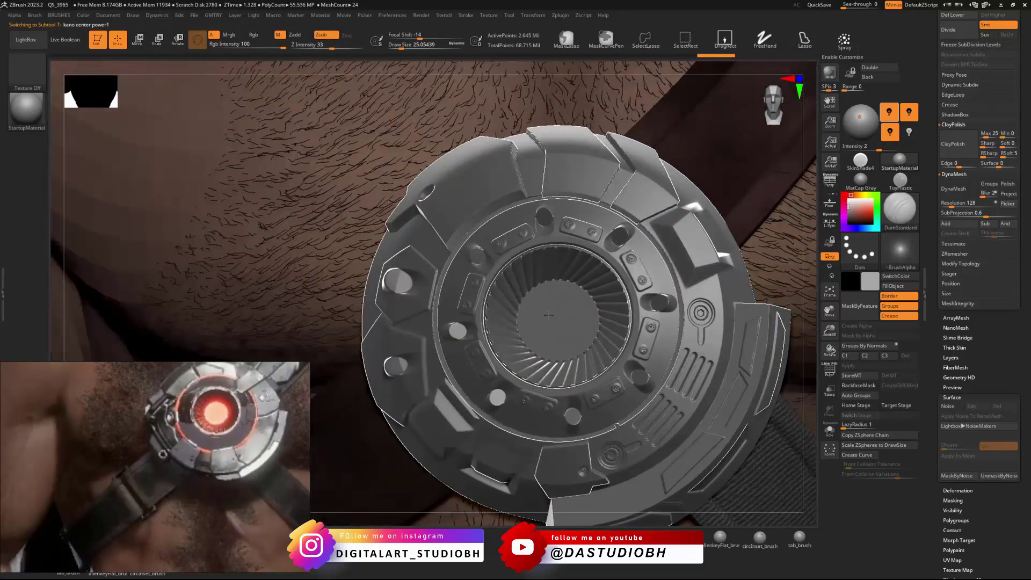
left_click(849, 194)
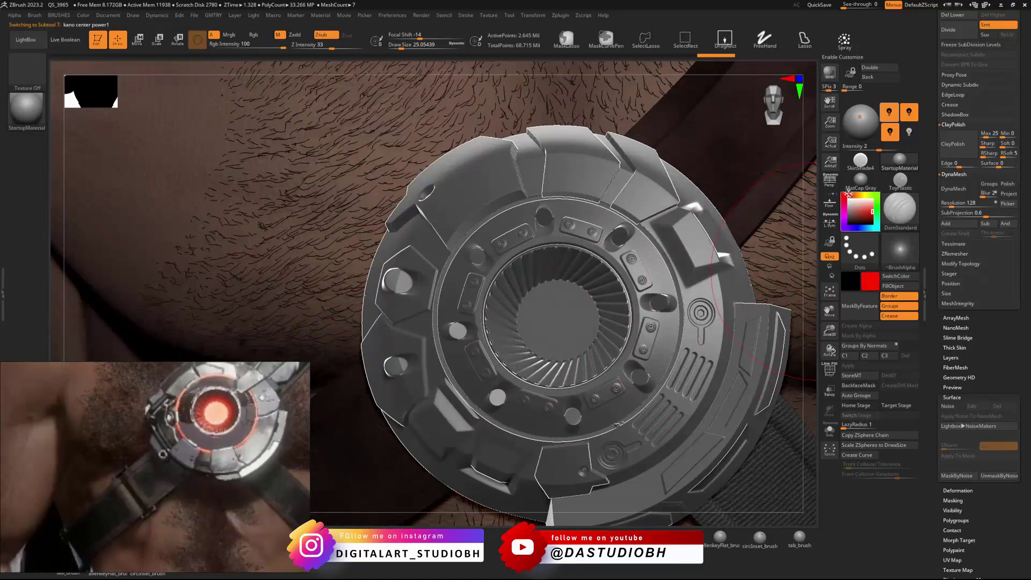
left_click(876, 210)
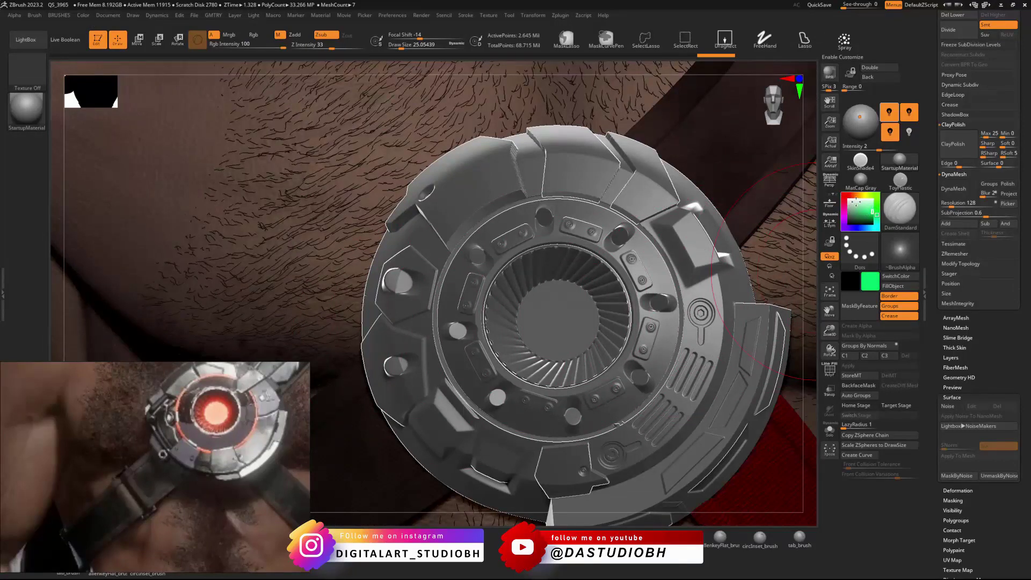
left_click_drag(863, 196, 868, 212)
left_click(868, 208)
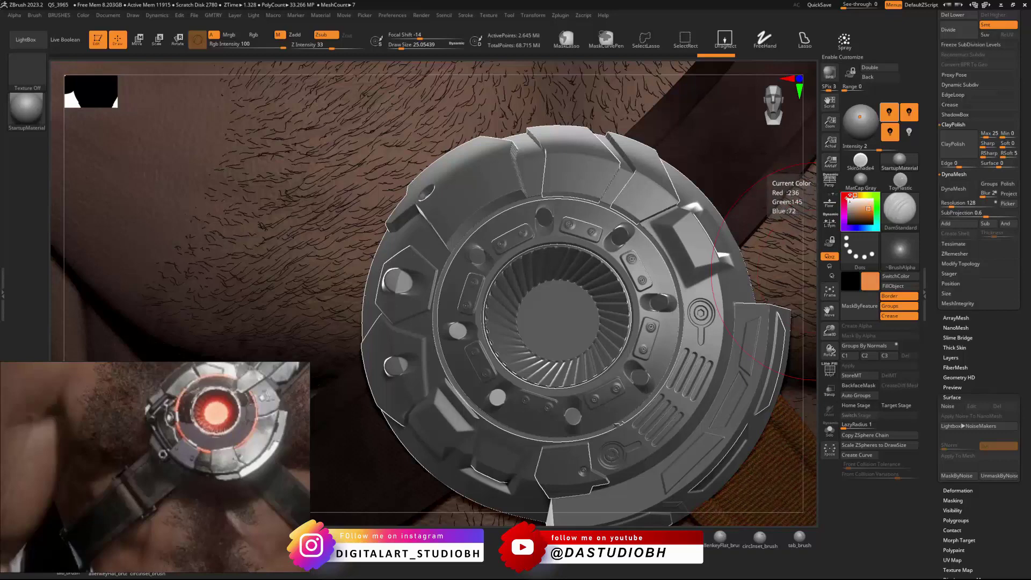
left_click(852, 194)
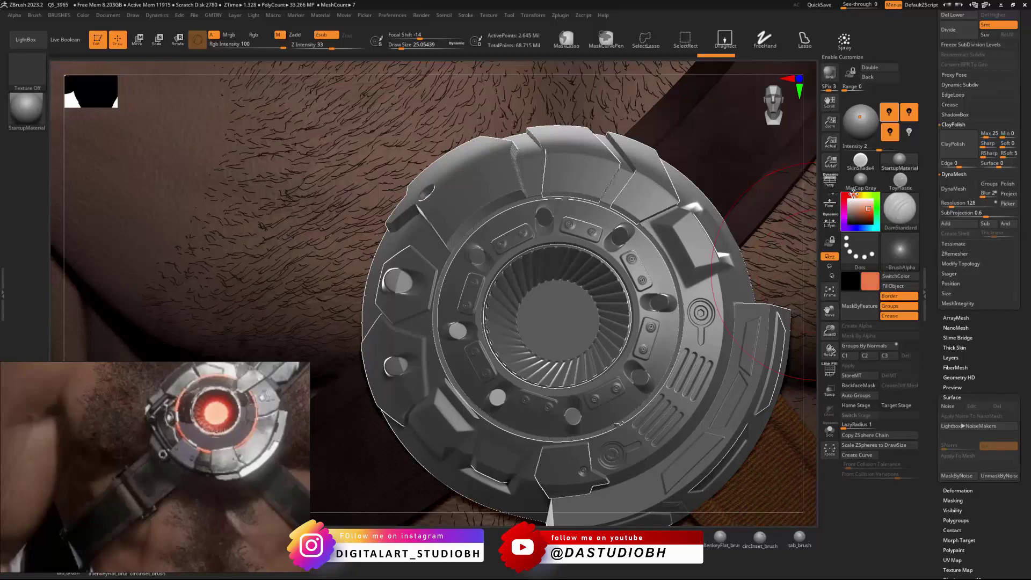
left_click_drag(867, 210, 873, 208)
Step: Choose the Standard brush and reduce its draw size to about 9.4
left_click(254, 35)
key("b")
key("s")
key("t")
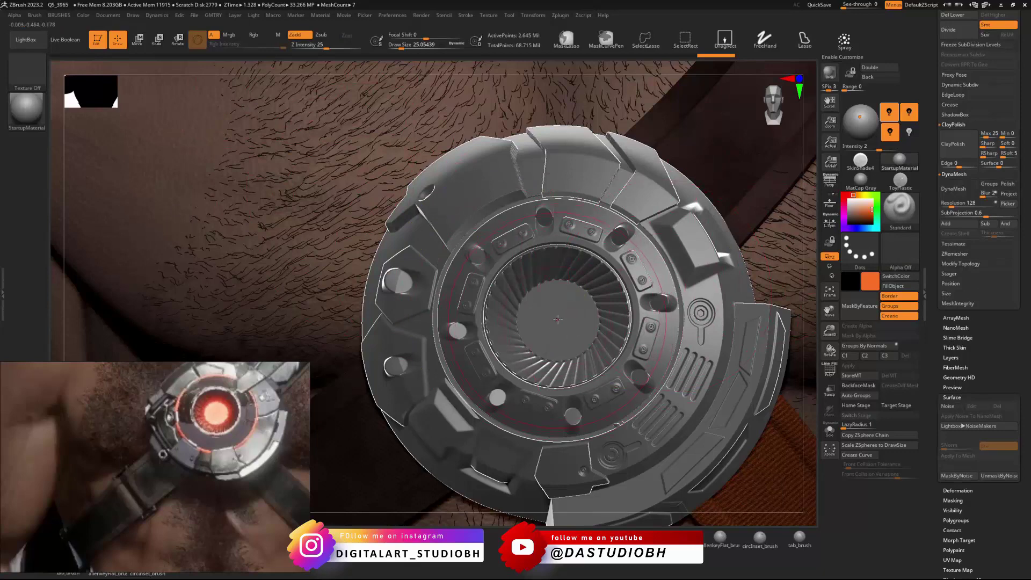
key("s")
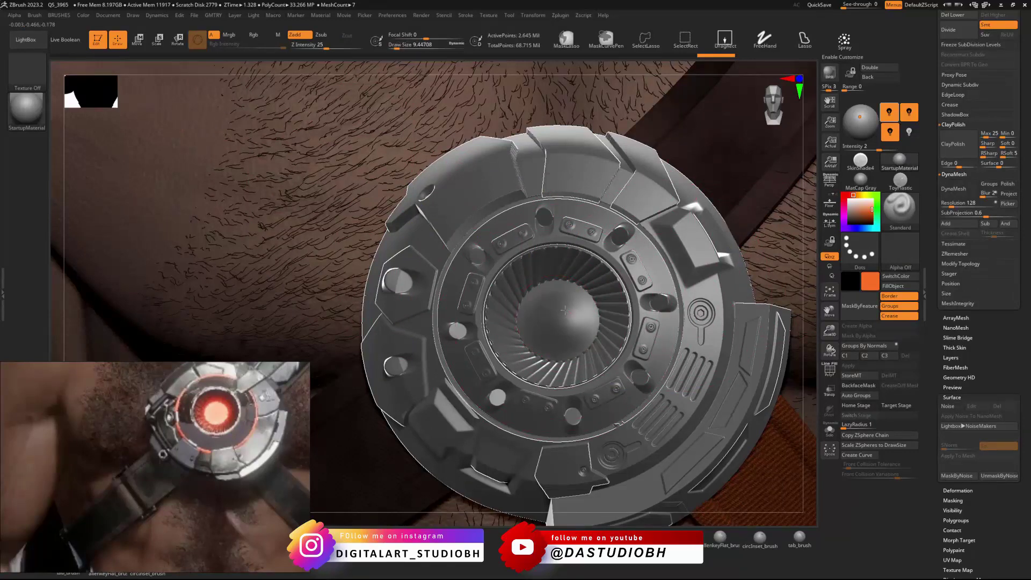
Step: Set the brush to colour only, with Rgb on and Zadd off, and paint the disc's recessed core reddish orange
left_click(765, 39)
left_click(253, 35)
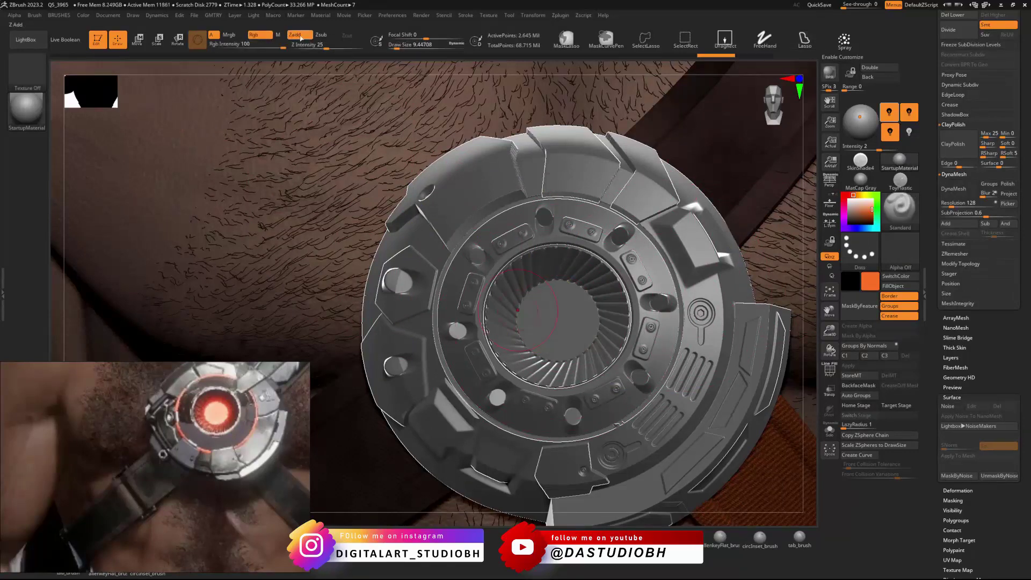
left_click(297, 34)
mouse_move(552, 314)
left_mouse_down()
mouse_move(559, 331)
mouse_move(532, 301)
mouse_move(580, 317)
mouse_move(563, 303)
left_mouse_up()
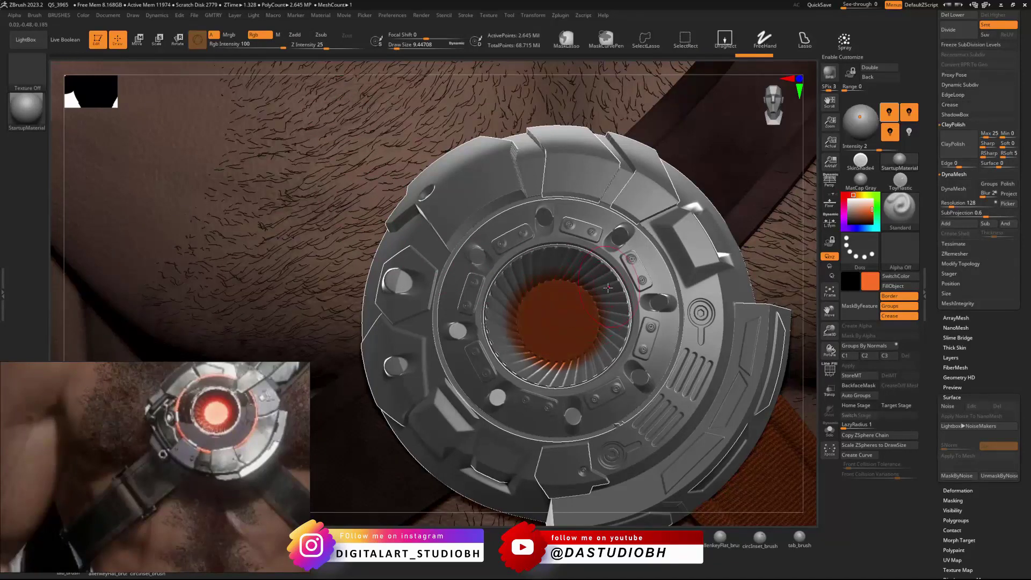
mouse_move(606, 281)
right_mouse_down()
mouse_move(562, 247)
mouse_move(537, 252)
mouse_move(612, 271)
right_mouse_up()
Step: Pick a light grey as the current colour and paint it over the plates along the disc's lower rim
mouse_move(598, 316)
right_mouse_down()
mouse_move(608, 312)
mouse_move(558, 226)
right_mouse_up()
mouse_move(862, 209)
left_mouse_down()
mouse_move(773, 272)
mouse_move(638, 328)
mouse_move(797, 206)
mouse_move(847, 206)
left_mouse_up()
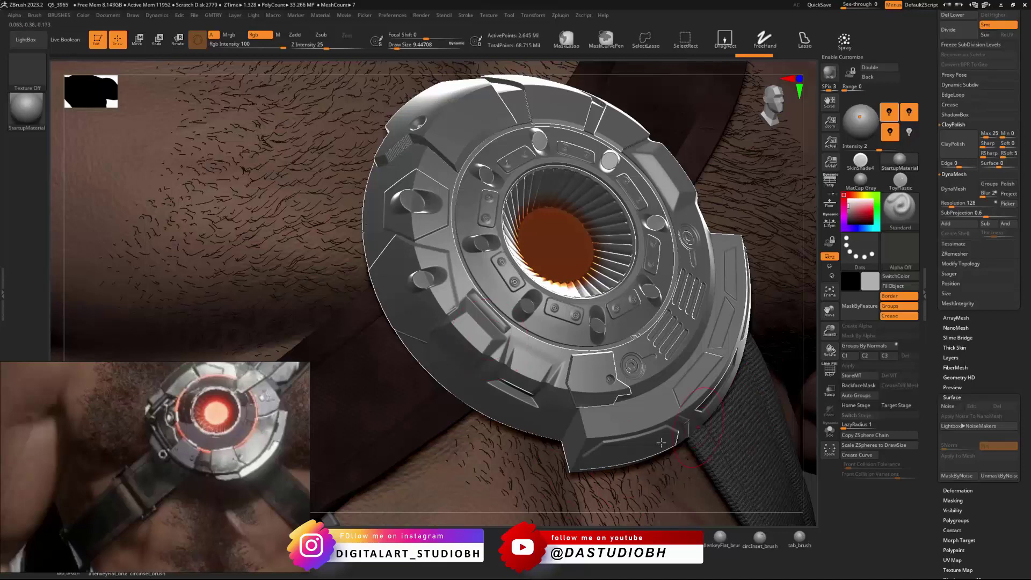
mouse_move(504, 368)
left_mouse_down()
mouse_move(555, 390)
mouse_move(551, 426)
left_mouse_up()
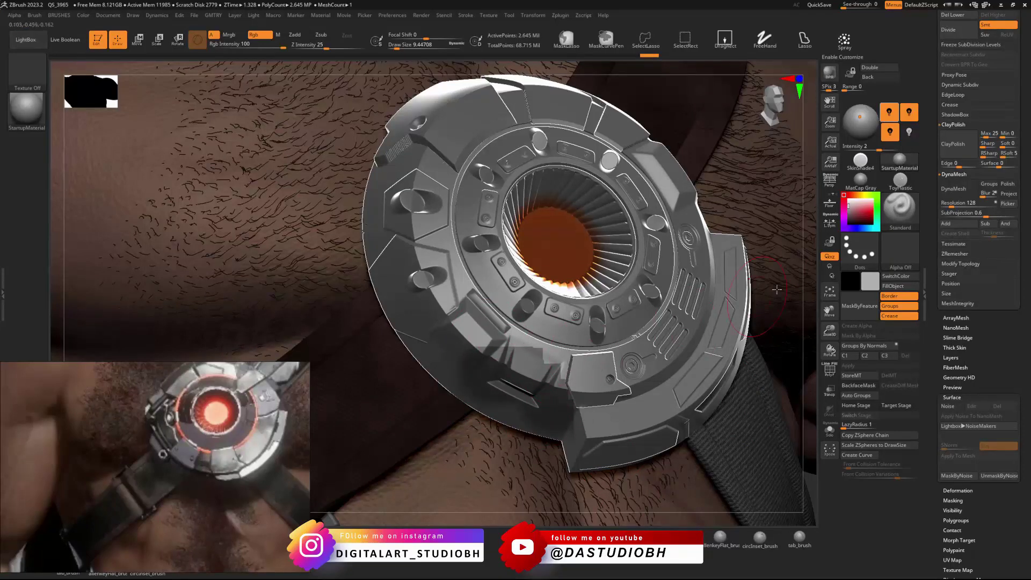
Step: Paint light grey over the disc's outer plates along both sides and the lower edge, facing the disc from the front
left_click_drag(810, 290, 802, 299)
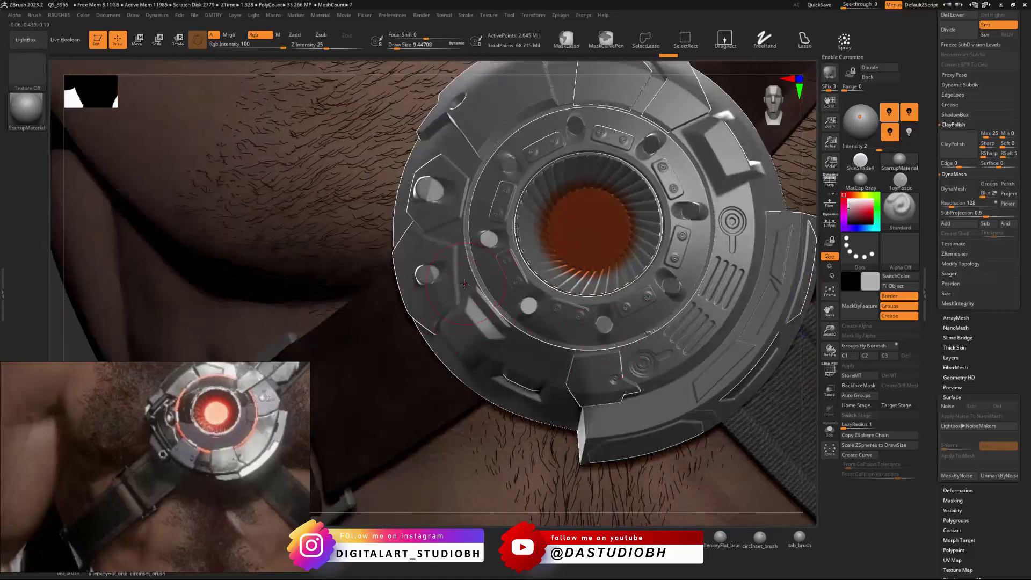
mouse_move(417, 304)
left_mouse_down()
mouse_move(441, 241)
mouse_move(390, 279)
mouse_move(421, 225)
mouse_move(417, 166)
mouse_move(461, 150)
mouse_move(456, 209)
left_mouse_up()
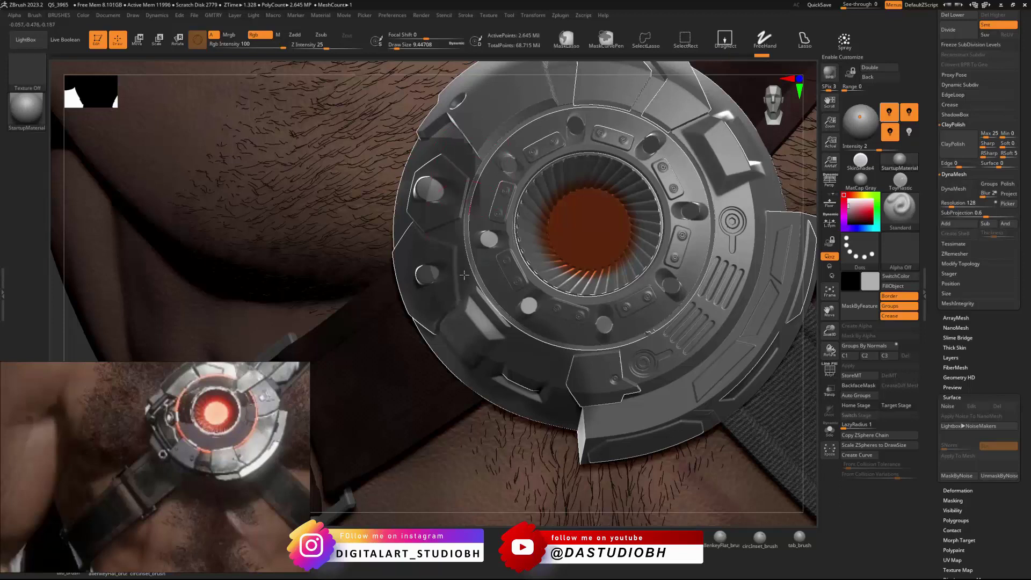
left_click_drag(441, 344, 463, 360)
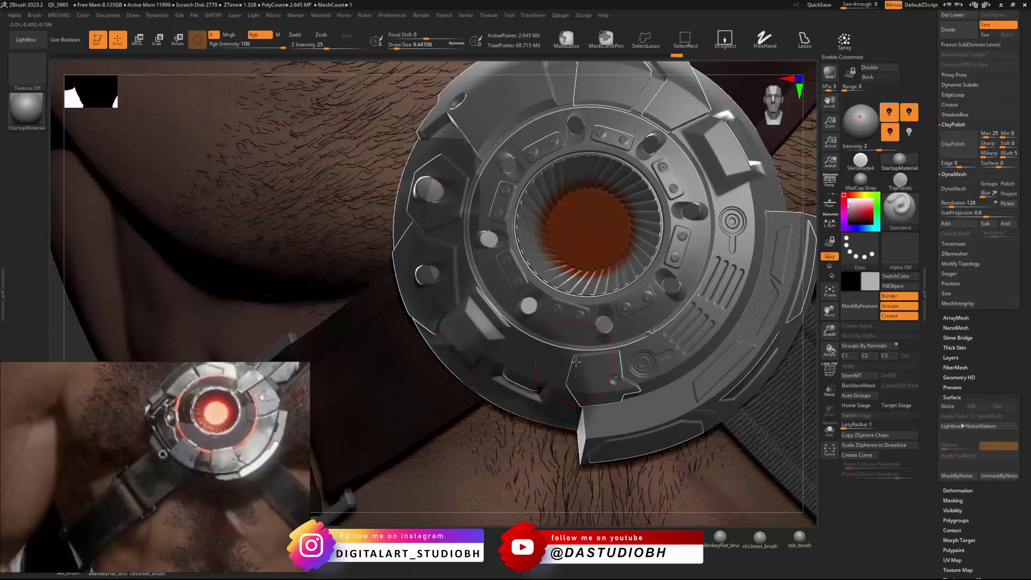
left_click_drag(579, 369, 628, 355)
left_click_drag(628, 405, 696, 393)
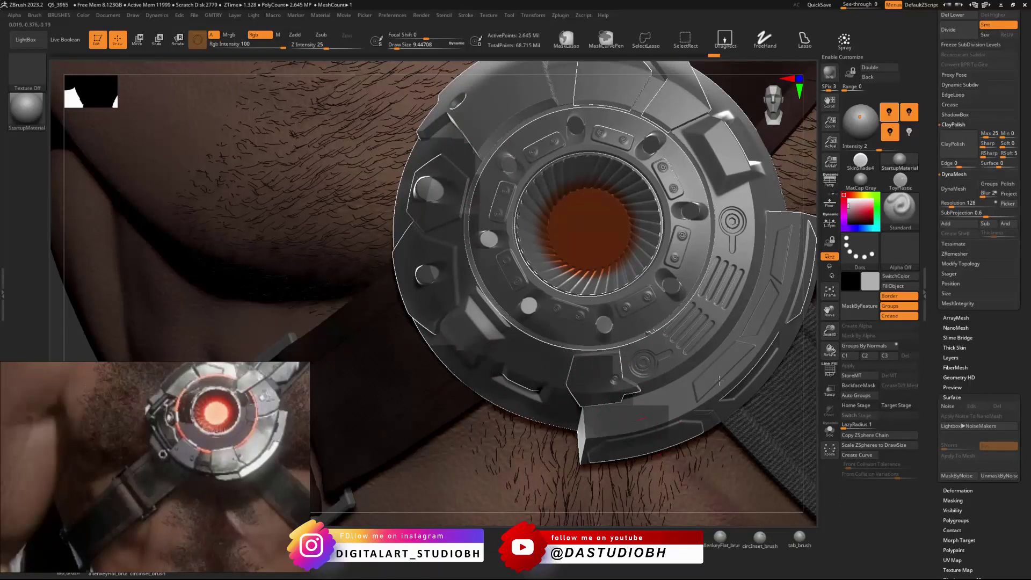
mouse_move(749, 171)
left_mouse_down()
mouse_move(733, 215)
mouse_move(761, 200)
mouse_move(733, 271)
mouse_move(663, 354)
left_mouse_up()
left_click_drag(678, 140, 698, 150)
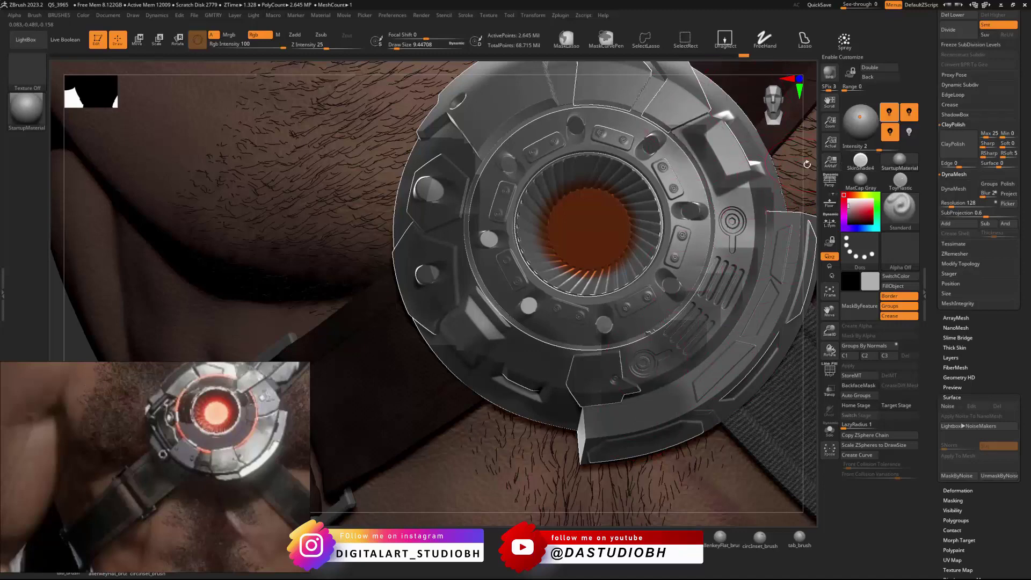
Step: Brush light grey over the disc's upper plates and the studded ring around the core
left_click_drag(808, 163, 714, 257, "alt")
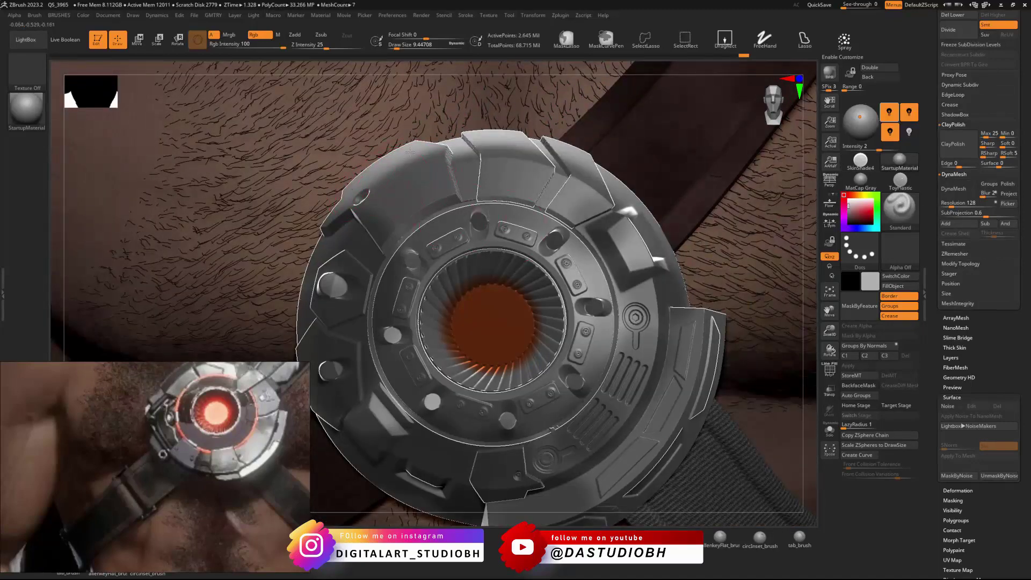
mouse_move(410, 152)
left_mouse_down()
mouse_move(377, 200)
mouse_move(377, 221)
left_mouse_up()
left_click_drag(444, 152, 442, 139)
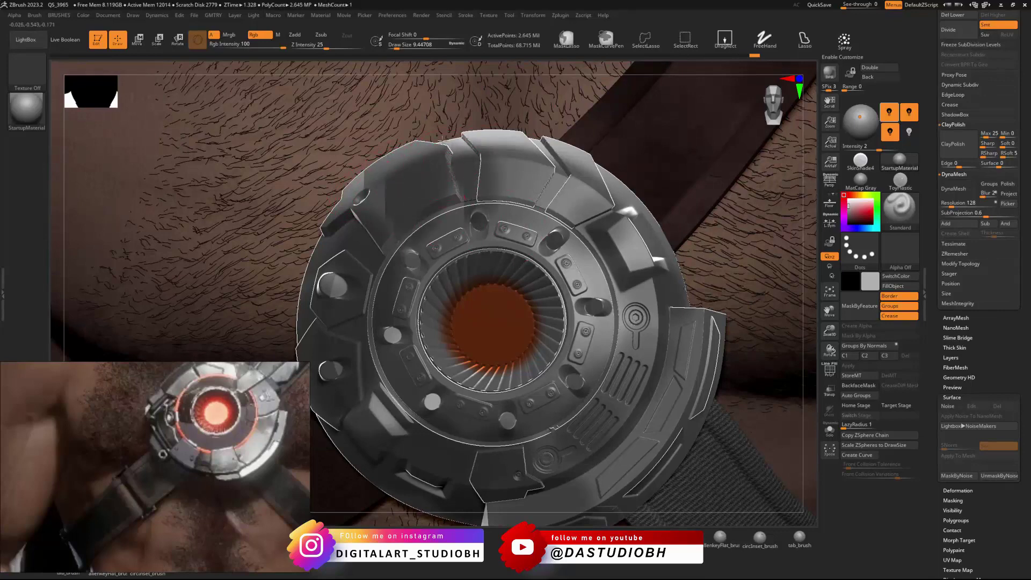
mouse_move(537, 140)
left_mouse_down()
mouse_move(583, 205)
mouse_move(564, 225)
left_mouse_up()
mouse_move(618, 172)
left_mouse_down()
mouse_move(602, 222)
mouse_move(609, 199)
left_mouse_up()
mouse_move(666, 258)
left_mouse_down()
mouse_move(653, 231)
mouse_move(597, 307)
left_mouse_up()
left_click_drag(388, 366, 430, 408)
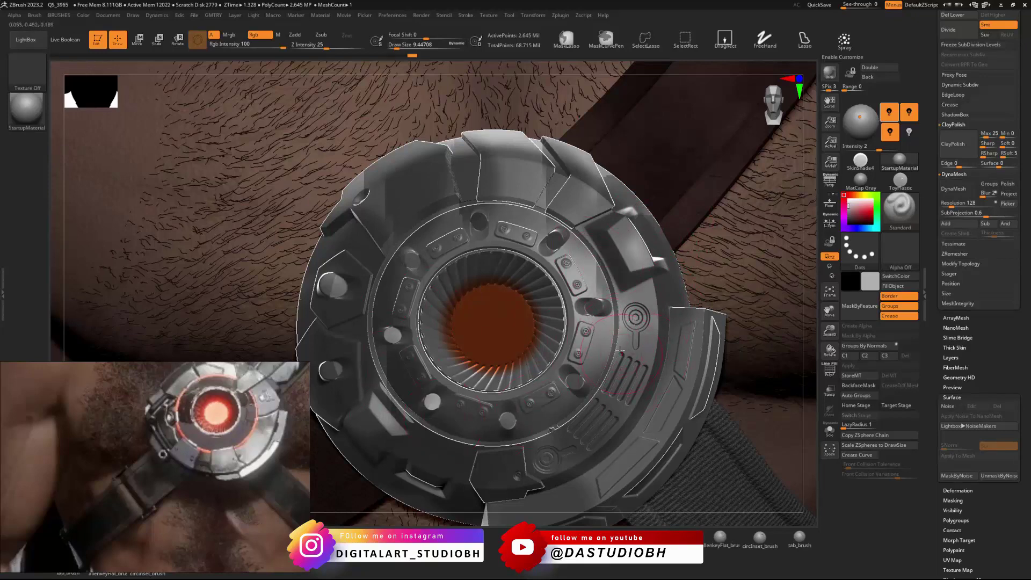
left_click_drag(621, 351, 612, 314)
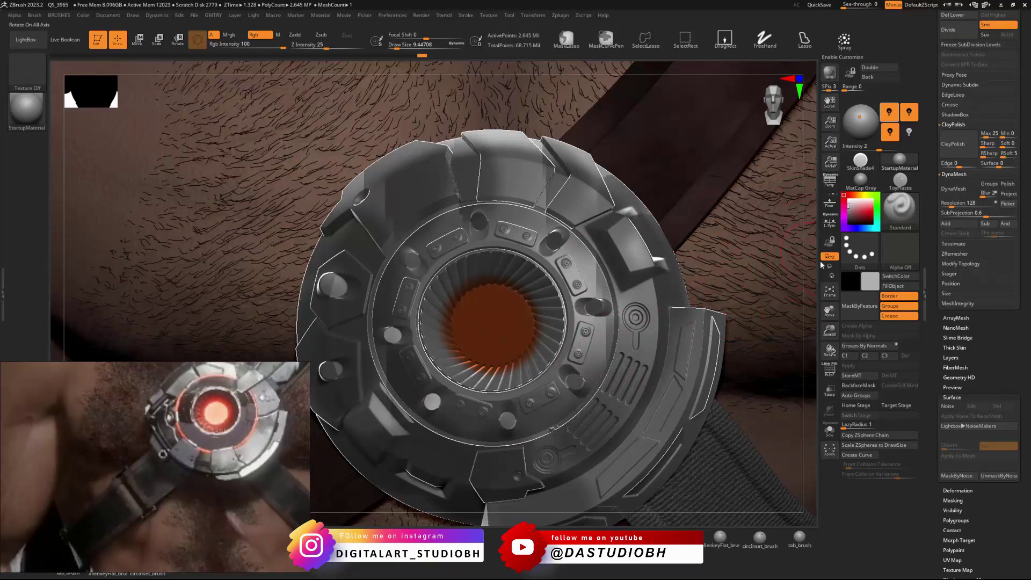
Step: Pick white as the current colour and brush highlights onto the disc's raised outer block and the studded ring around the core
mouse_move(788, 273)
left_mouse_down()
mouse_move(750, 278)
mouse_move(772, 278)
left_mouse_up()
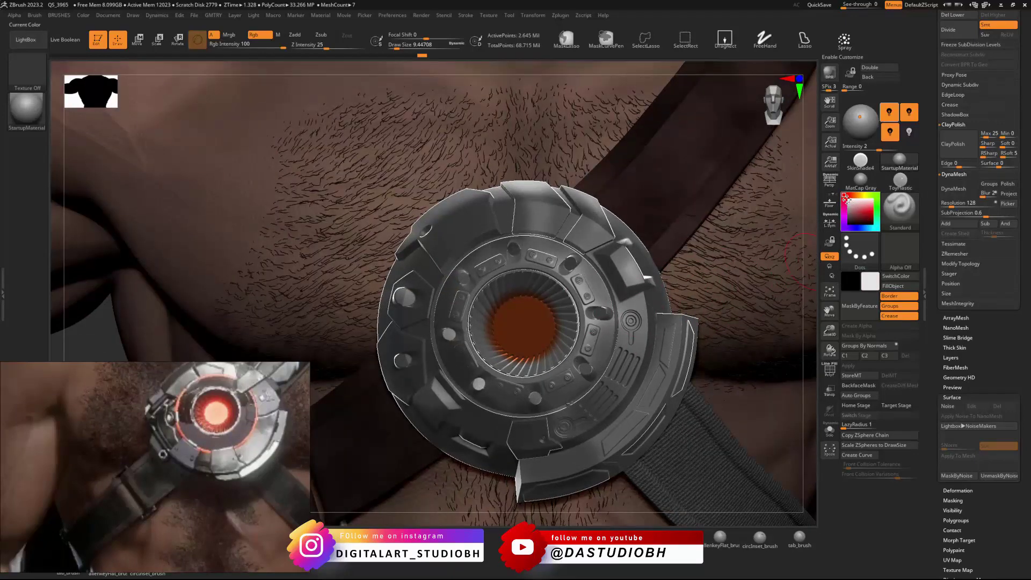
left_click_drag(870, 280, 659, 291)
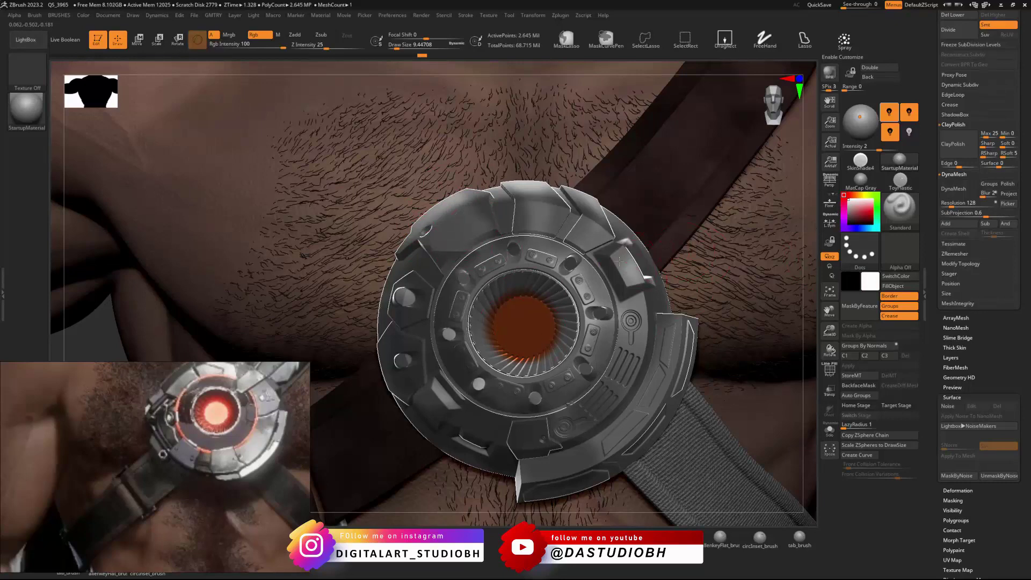
left_click_drag(620, 261, 620, 276)
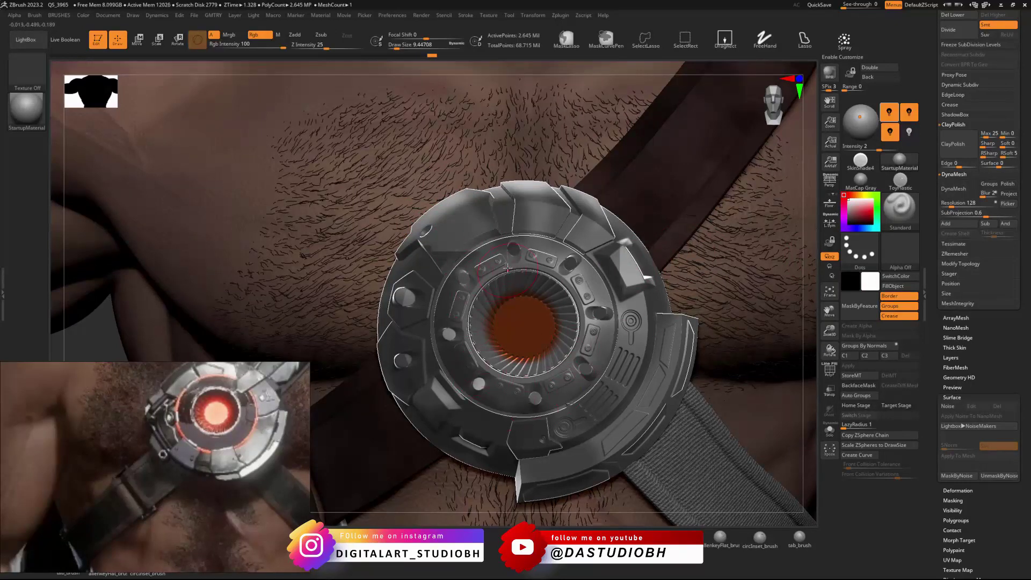
left_click_drag(461, 295, 459, 376)
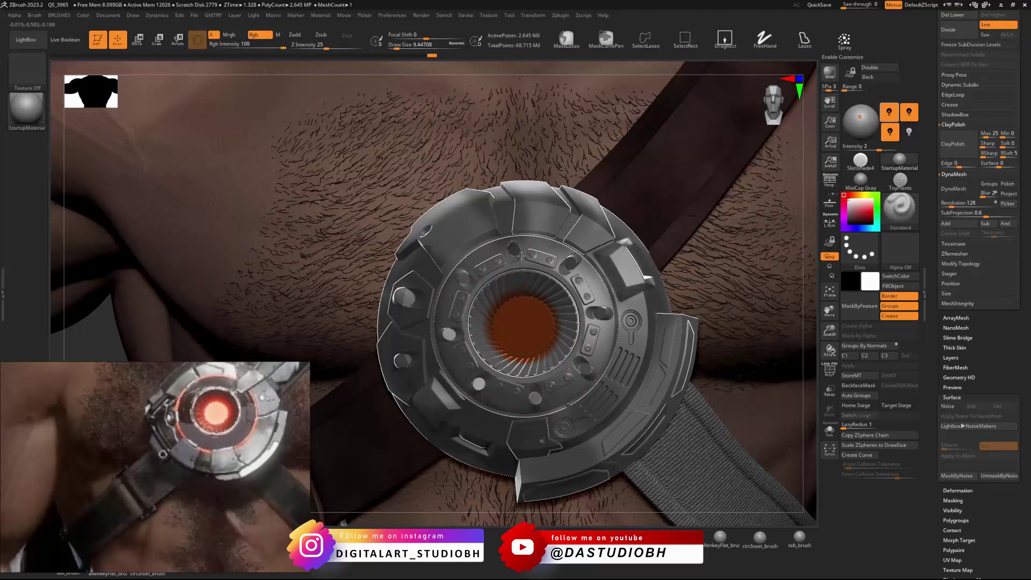
Step: Examine the coloured harness on the whole character from the front, near and far, against the reference images
left_click_drag(762, 290, 583, 315)
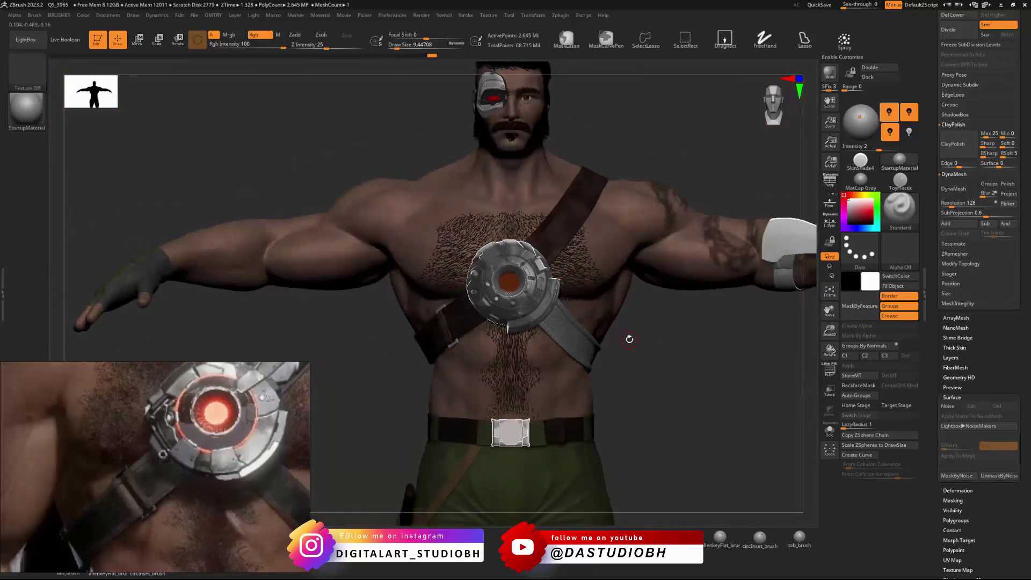
mouse_move(629, 339)
left_mouse_down()
mouse_move(661, 346)
mouse_move(634, 345)
left_mouse_up()
left_click_drag(572, 340, 597, 328)
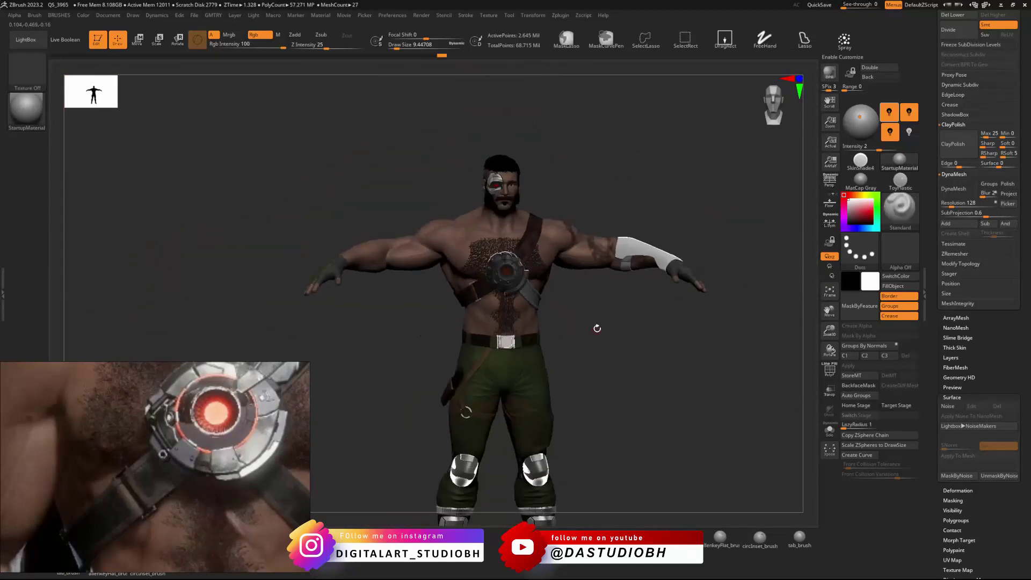
right_click_drag(628, 345, 648, 364, "ctrl")
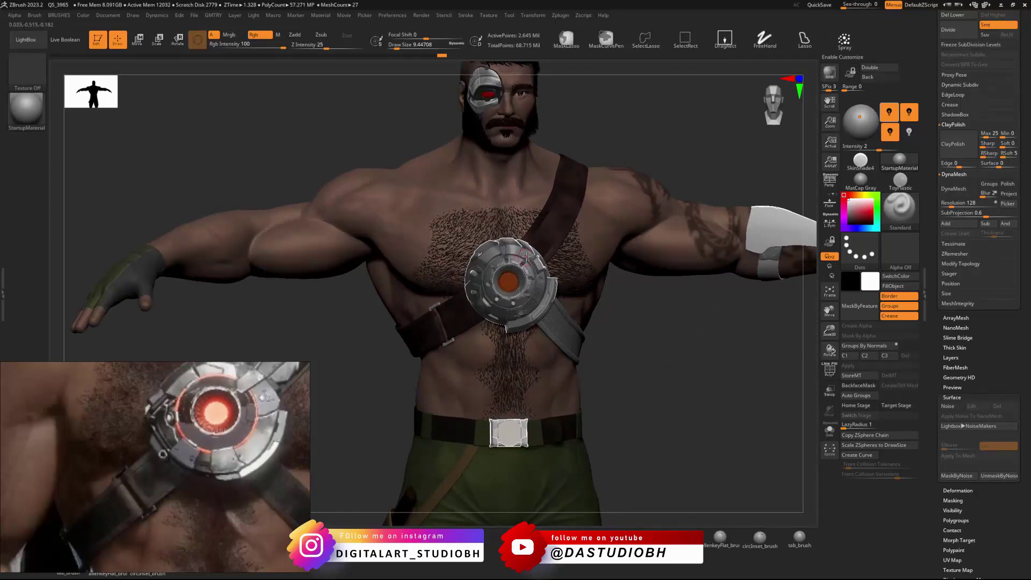
right_click_drag(738, 243, 547, 231, "ctrl")
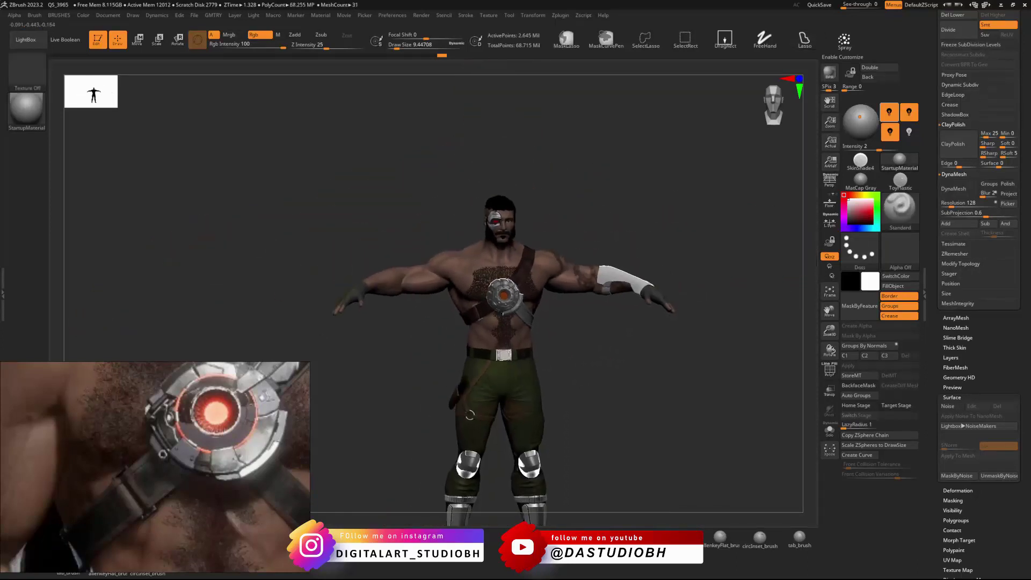
scroll(168, 409, "down", 5)
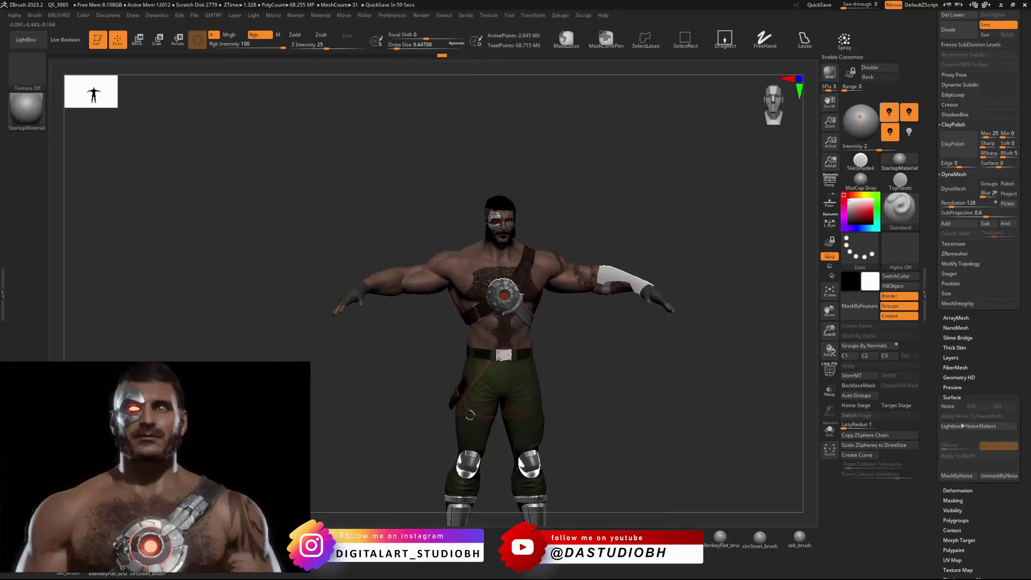
left_click_drag(626, 204, 621, 237)
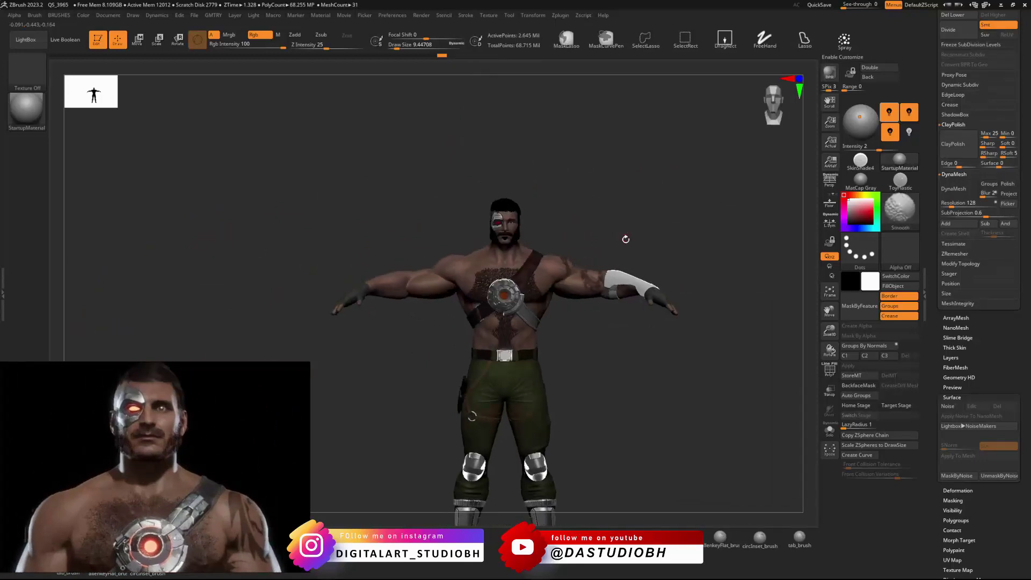
mouse_move(616, 392)
right_mouse_down("ctrl")
mouse_move(639, 410)
mouse_move(609, 382)
right_mouse_up("ctrl")
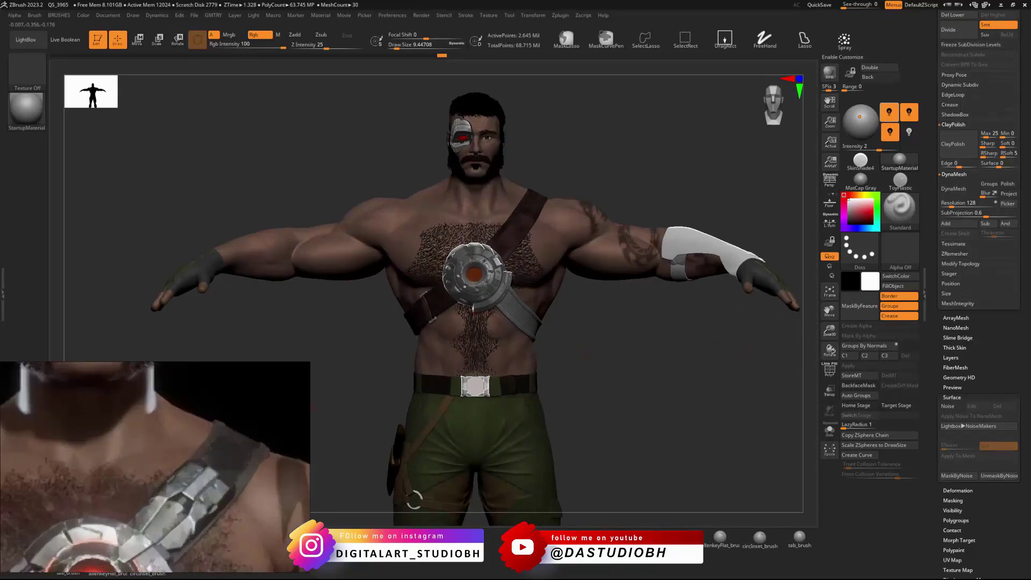
Step: Switch to the PM3D_Cube3D1 tool, frame it and hide its sphere subtool so only the cube piece shows
left_click_drag(936, 153, 982, 473)
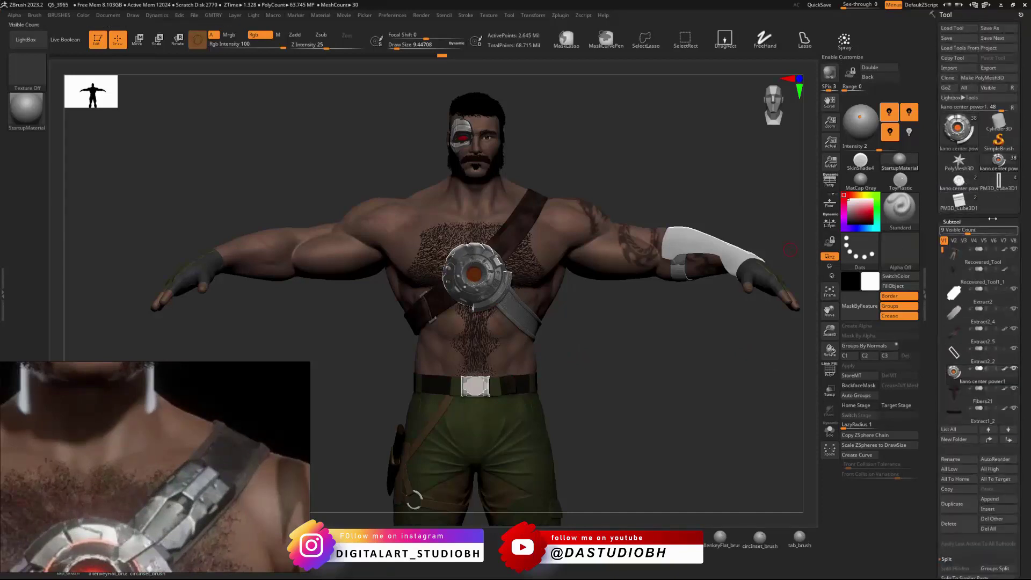
left_click(959, 202)
key("f")
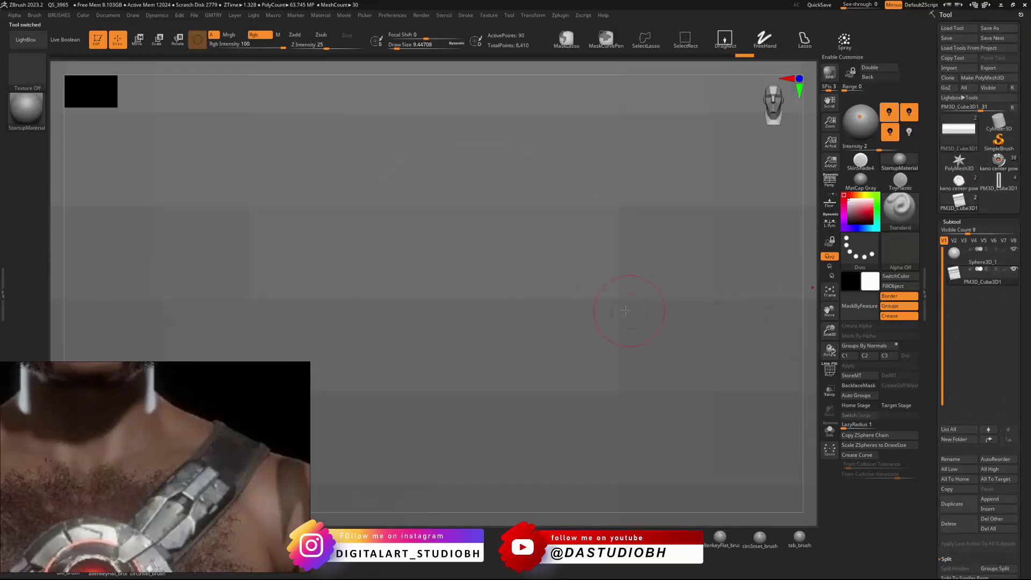
key("f")
right_click_drag(581, 380, 806, 322, "ctrl")
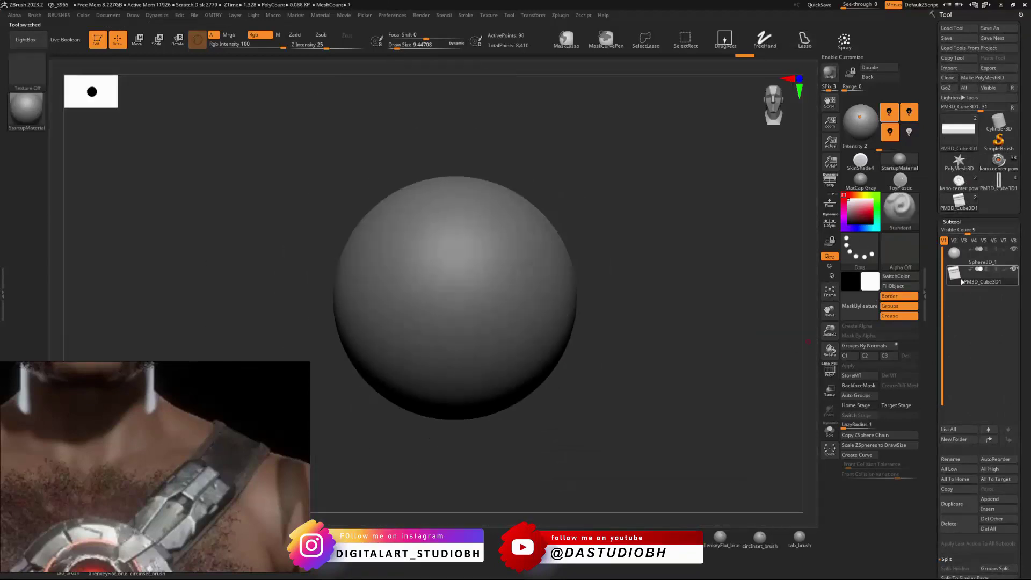
left_click(1014, 251)
key("ctrl")
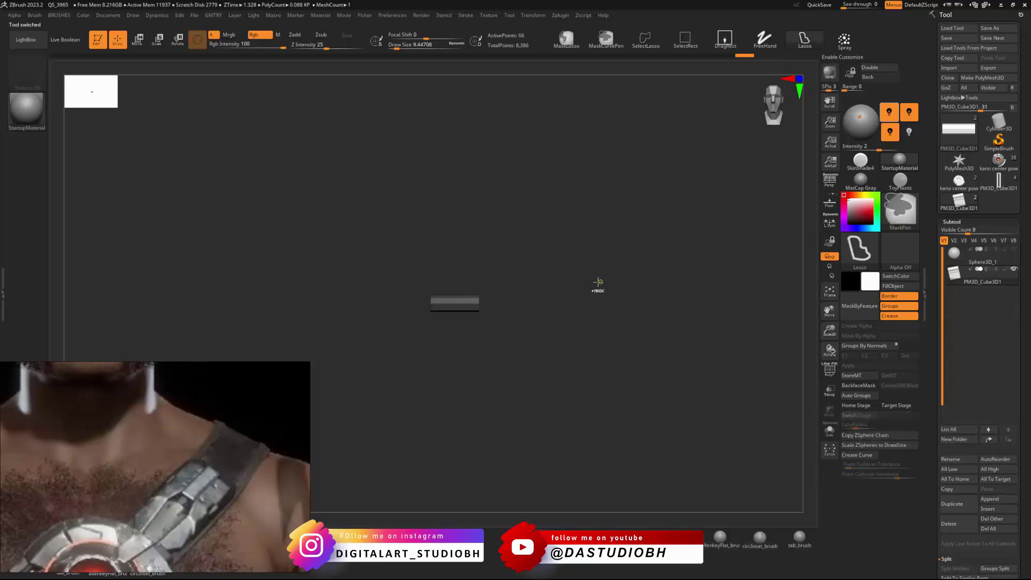
Step: Undo the earlier edits on the cube piece and turn on the PolyFrame display
key("ctrl+z")
key("ctrl+z")
key("ctrl+z")
key("ctrl+z")
key("ctrl+z")
key("ctrl+z")
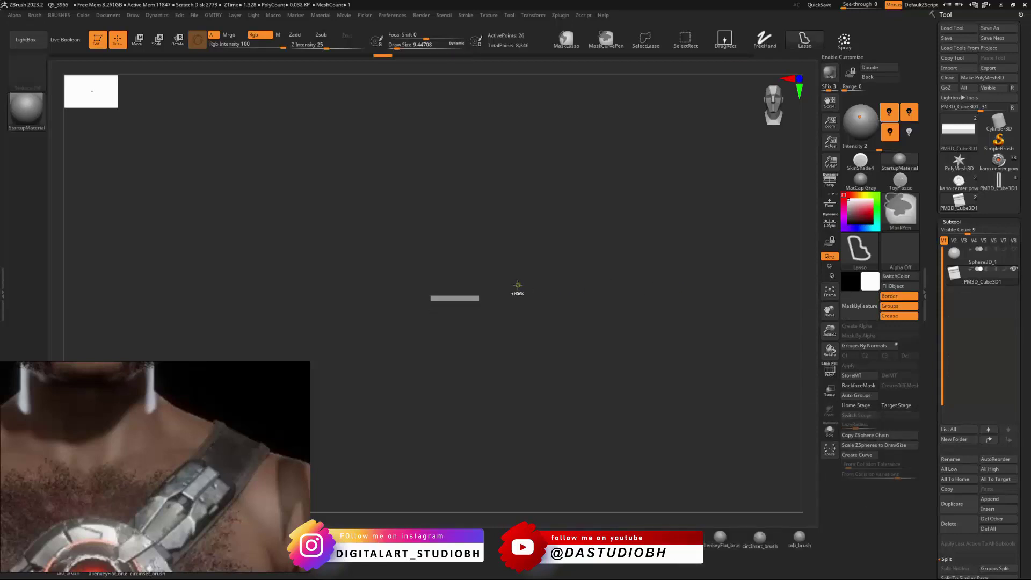
key("ctrl+z")
key("shift+f")
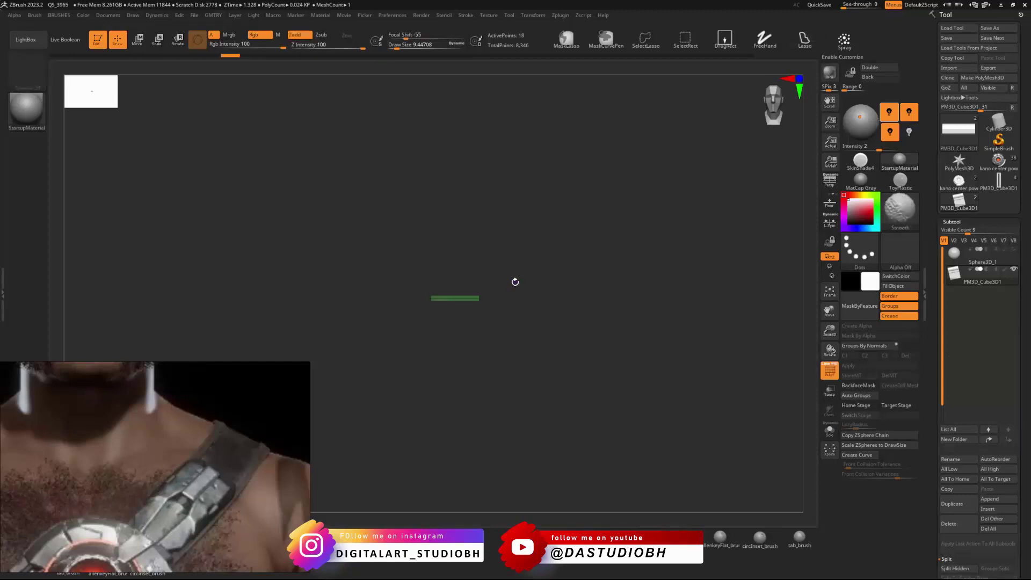
Step: Step through the cube piece's undo history to the closed thin slab with a two-by-two face grid
left_click_drag(516, 281, 524, 320)
key("ctrl+z")
key("ctrl+z")
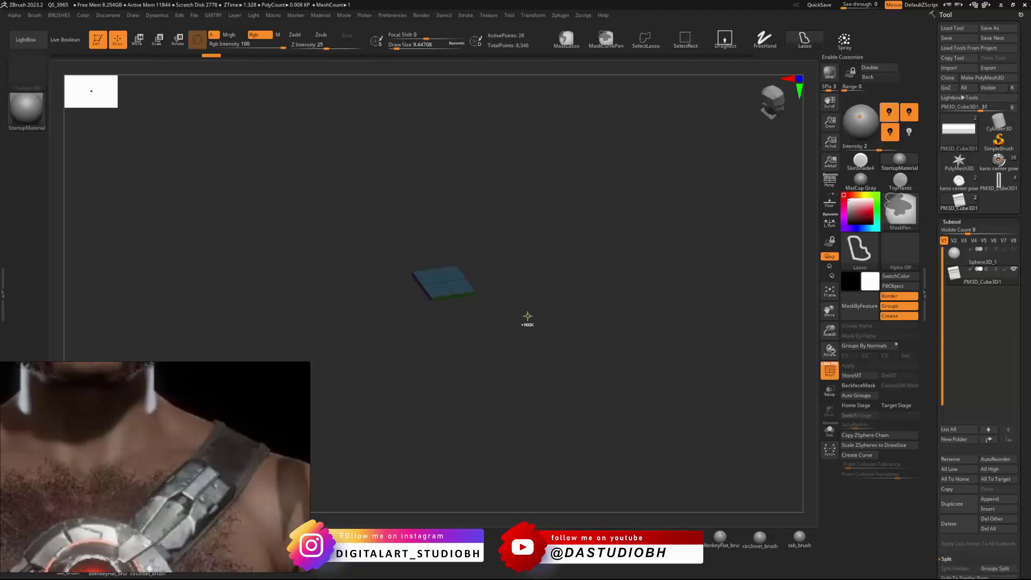
key("ctrl+z")
key("ctrl+z")
key("ctrl+z")
left_click_drag(516, 283, 568, 318, "alt")
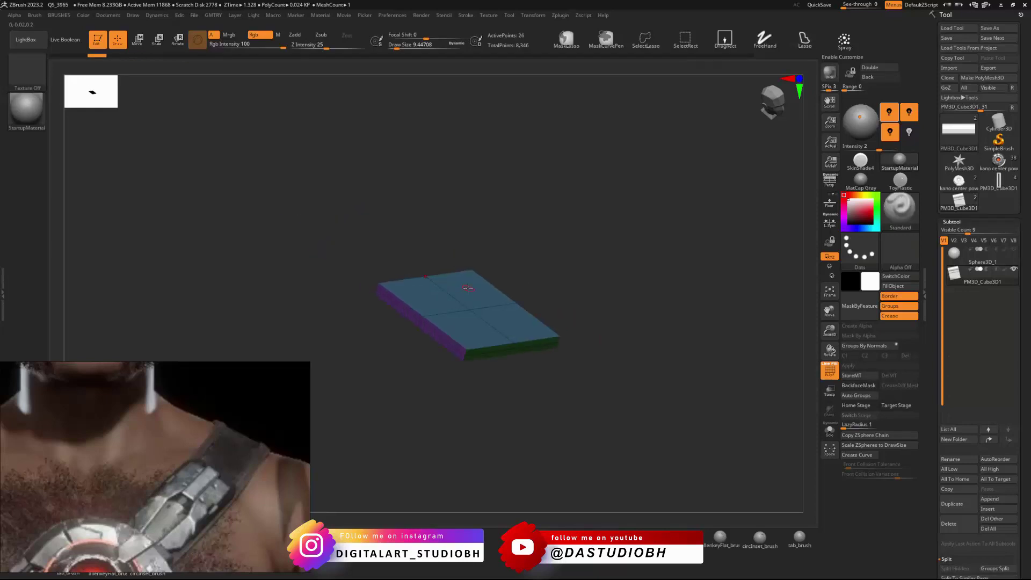
Step: Hide the slab's broad faces and long sides, leaving only its two green end faces, and turn on double-sided display
left_click_drag(334, 393, 601, 368, "shift")
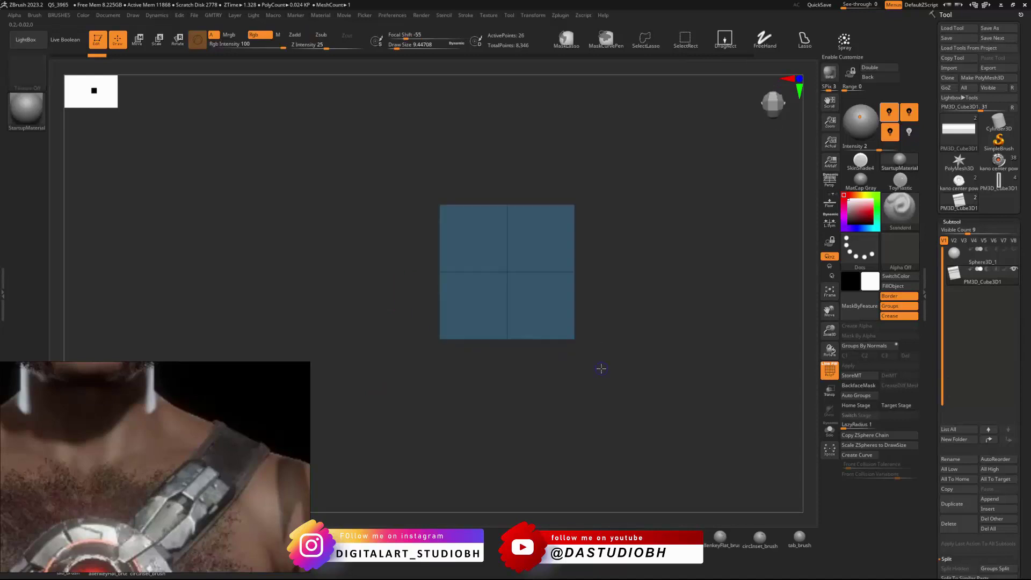
left_click_drag(612, 320, 591, 320, "alt")
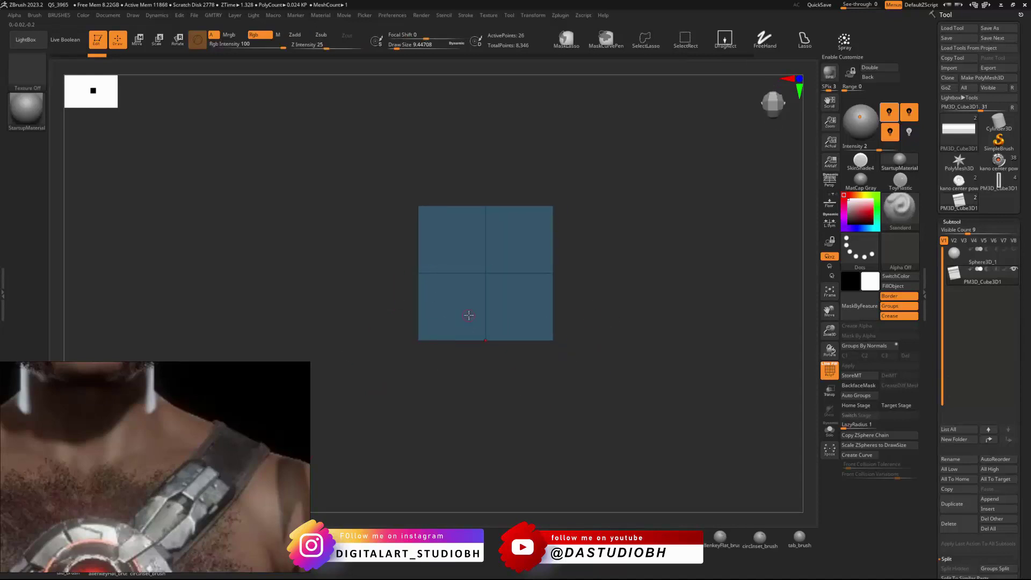
right_click_drag(497, 336, 505, 299)
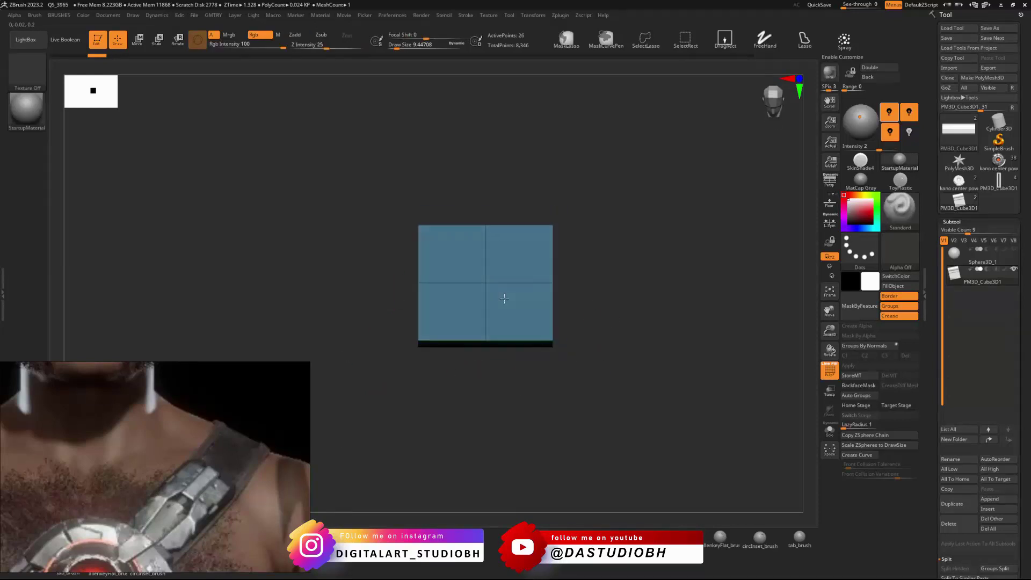
left_click(490, 344, "ctrl+shift")
left_click(489, 374)
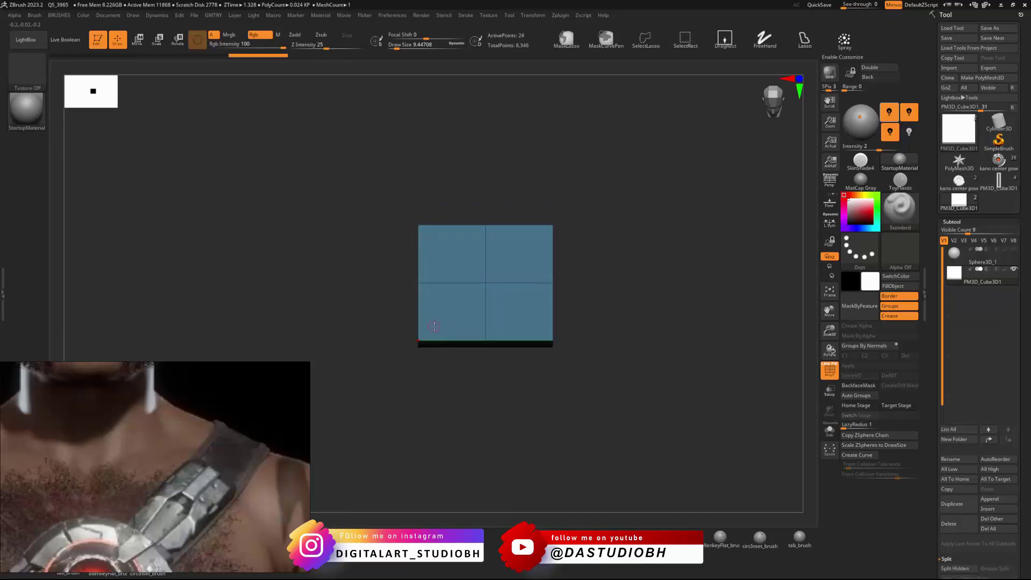
right_click_drag(488, 374, 490, 349)
mouse_move(593, 322)
right_mouse_down()
mouse_move(530, 346)
mouse_move(571, 205)
mouse_move(573, 239)
right_mouse_up()
left_click(412, 303, "ctrl+alt+shift")
key("ctrl+g")
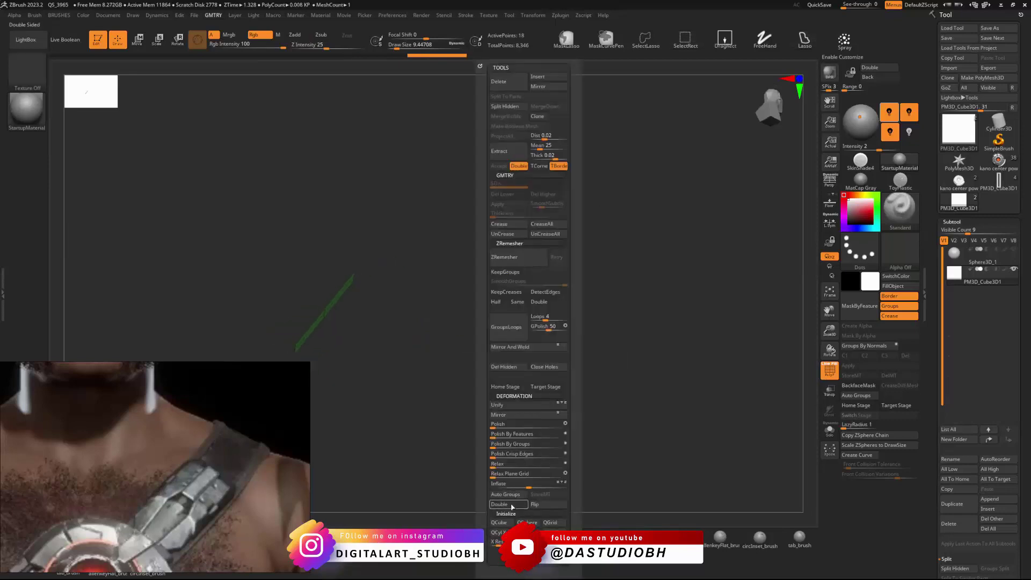
left_click(512, 507)
Step: Hide one of the two green end faces so only the slab's front end stays isolated
right_click_drag(451, 263, 408, 244)
left_click_drag(408, 243, 156, 237, "ctrl+shift")
key("ctrl+z")
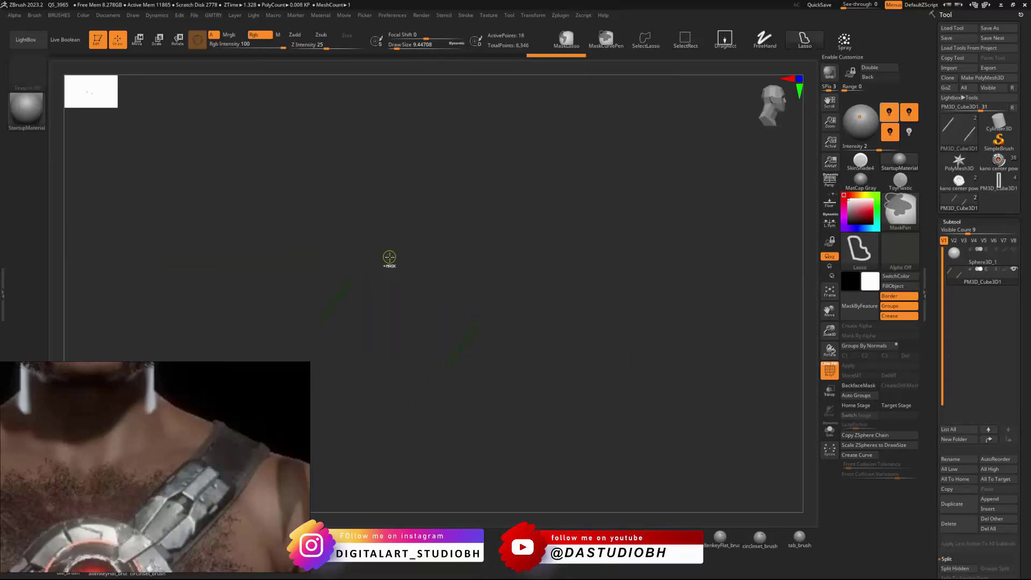
left_click_drag(382, 253, 274, 350, "ctrl+alt+shift")
right_click_drag(589, 266, 539, 303, "shift")
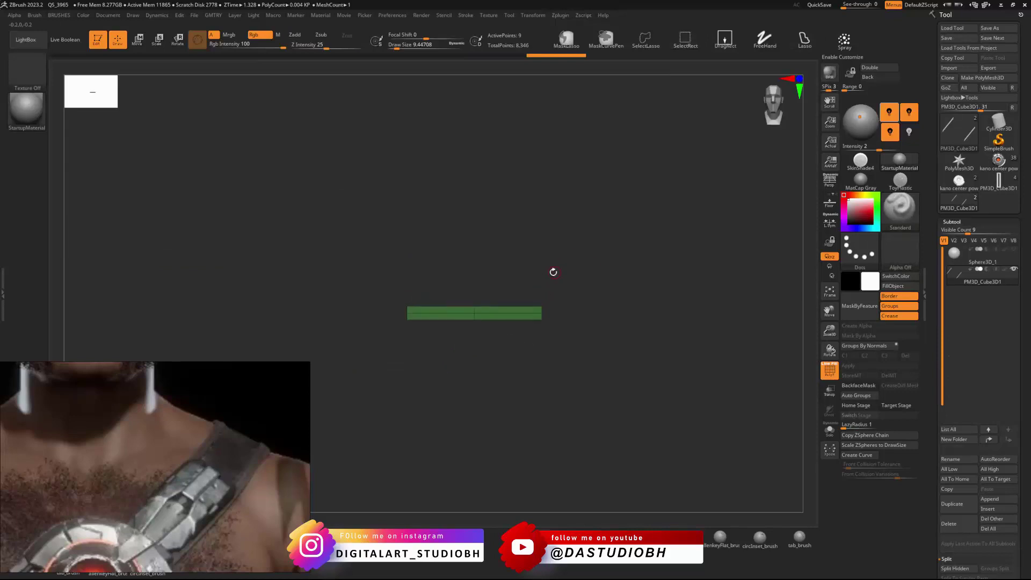
Step: Mask the isolated end face, unhide the whole slab and invert the mask so only that end is free to edit
left_click(553, 272, "ctrl")
left_click(561, 263, "ctrl+shift")
right_click_drag(585, 226, 583, 290)
left_click(626, 226, "ctrl")
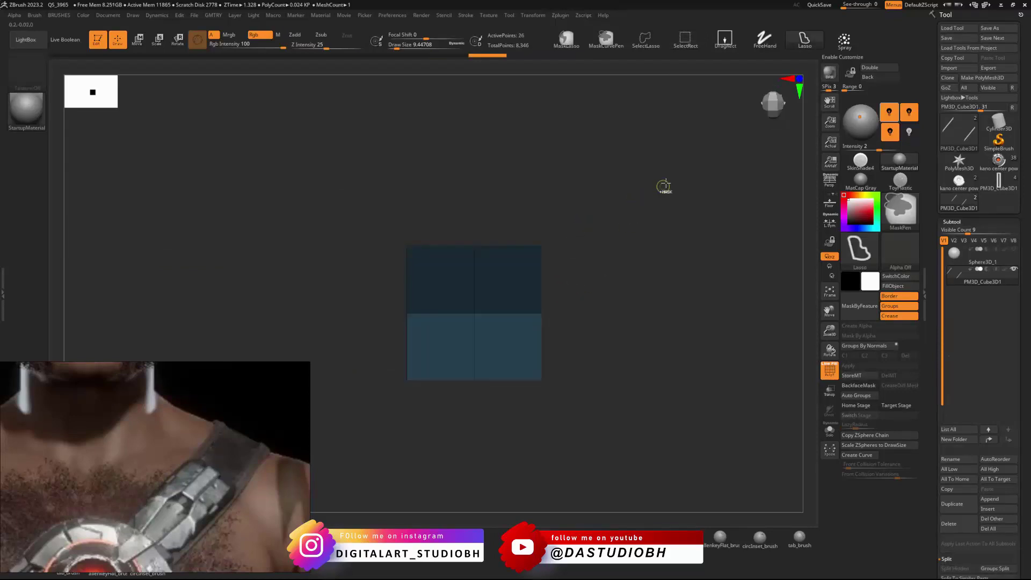
mouse_move(616, 191)
left_mouse_down("ctrl")
mouse_move(513, 345)
mouse_move(581, 138)
left_mouse_up("ctrl")
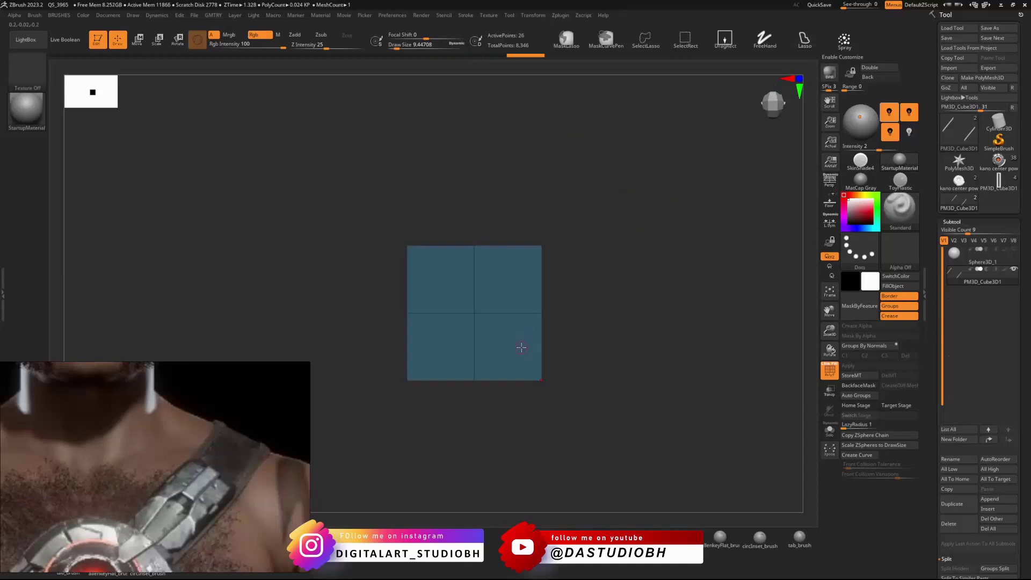
mouse_move(559, 308)
right_mouse_down()
mouse_move(567, 236)
mouse_move(559, 295)
mouse_move(573, 371)
right_mouse_up()
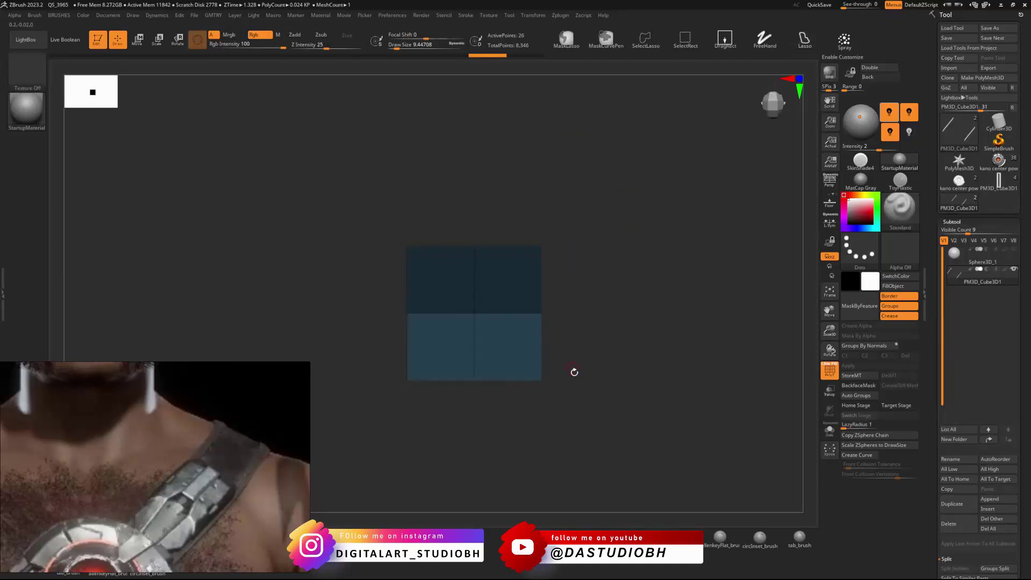
mouse_move(574, 376)
left_mouse_down("ctrl")
mouse_move(312, 378)
mouse_move(568, 486)
left_mouse_up("ctrl")
Step: Centre the gizmo on the unmasked end, extrude it outward about 0.15 and narrow it to about 0.71 of its width
key("w")
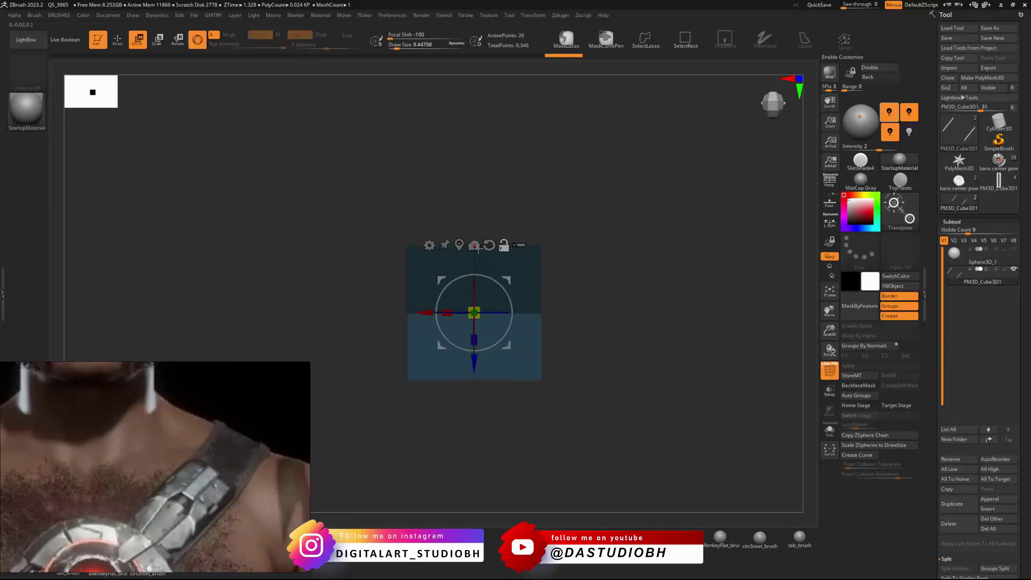
left_click(475, 246)
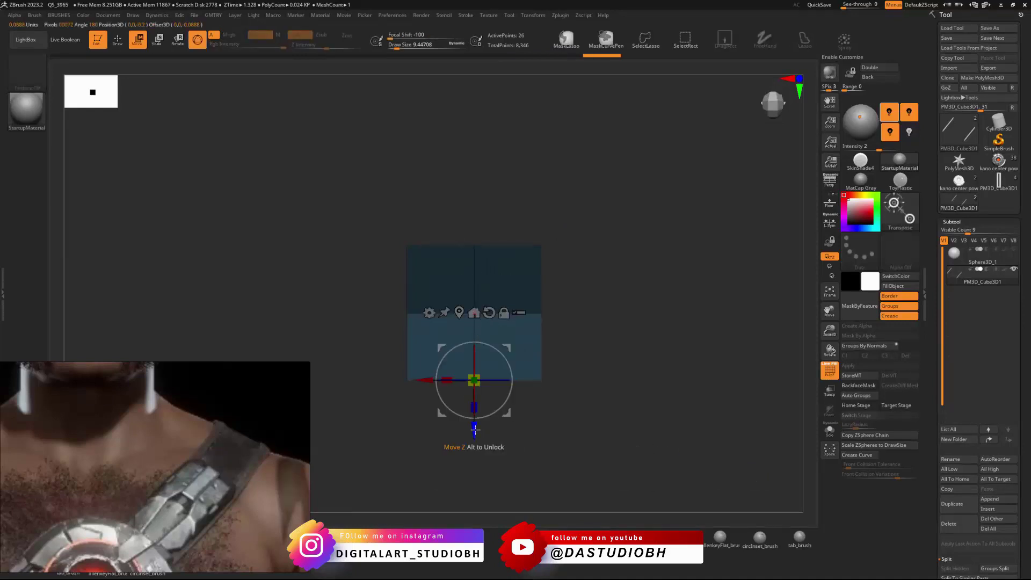
left_click_drag(475, 430, 478, 478)
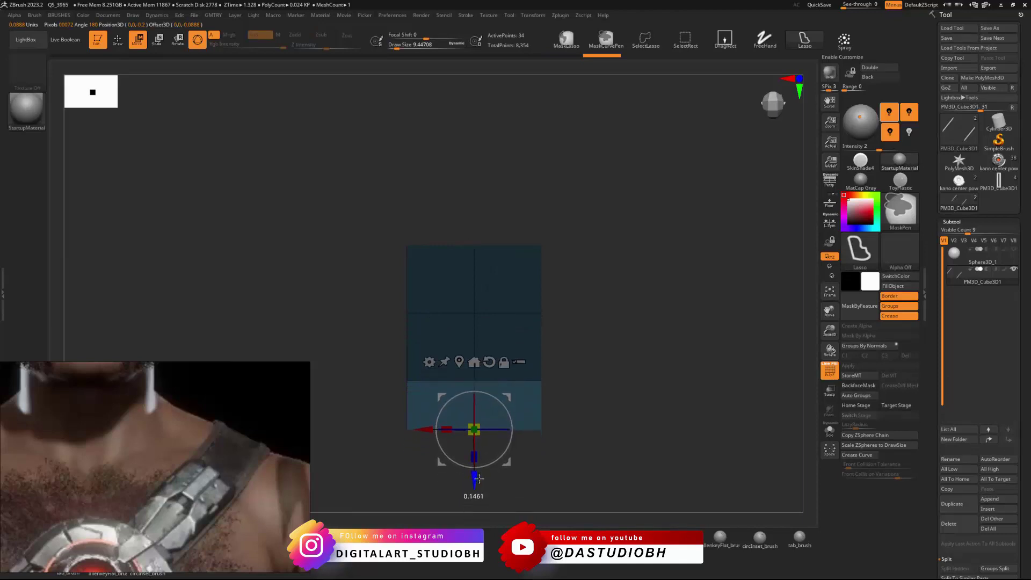
left_click_drag(445, 432, 462, 433)
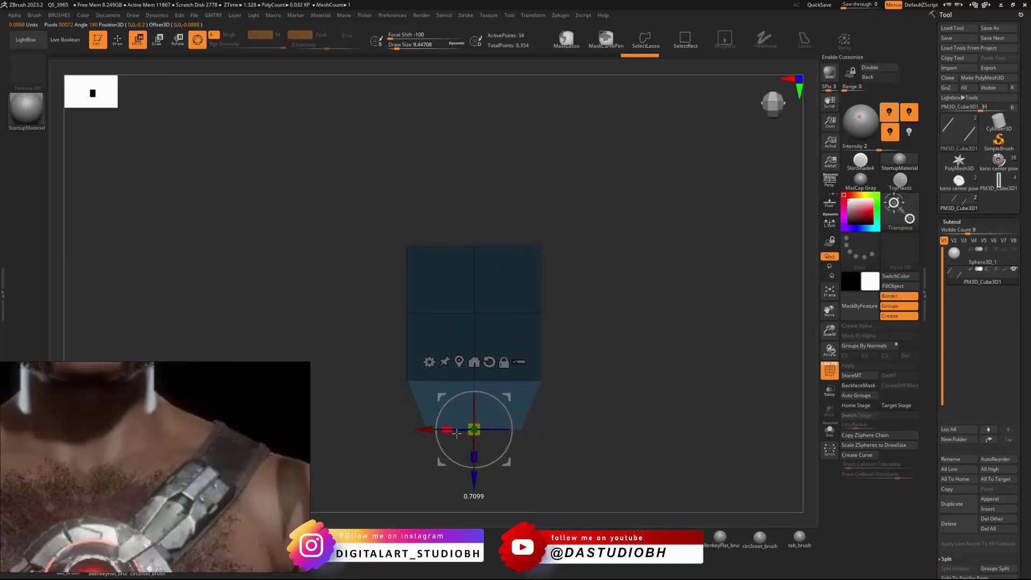
mouse_move(475, 476)
left_mouse_down()
mouse_move(474, 457)
mouse_move(475, 468)
left_mouse_up()
Step: Mask the slab's tapered half, move the opposite square end outward to lengthen the plate, and clear the mask
left_click_drag(593, 275, 585, 308, "ctrl")
mouse_move(562, 196)
left_mouse_down("ctrl")
mouse_move(279, 253)
mouse_move(743, 287)
left_mouse_up("ctrl")
left_click(599, 281, "ctrl")
left_click_drag(470, 434, 470, 391)
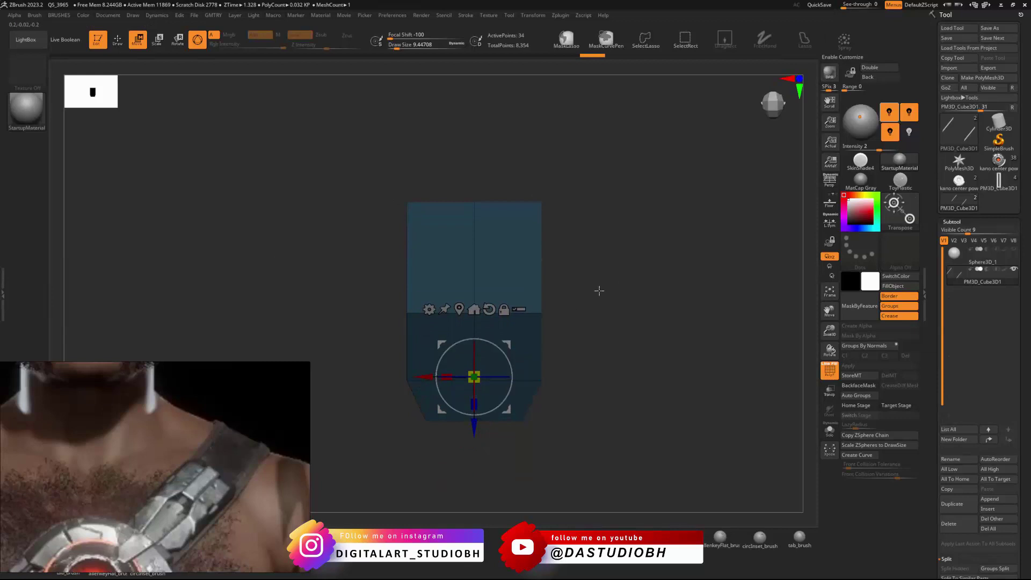
mouse_move(606, 265)
left_mouse_down("ctrl+alt")
mouse_move(331, 309)
mouse_move(758, 359)
left_mouse_up("ctrl+alt")
left_click_drag(626, 317, 602, 359, "ctrl")
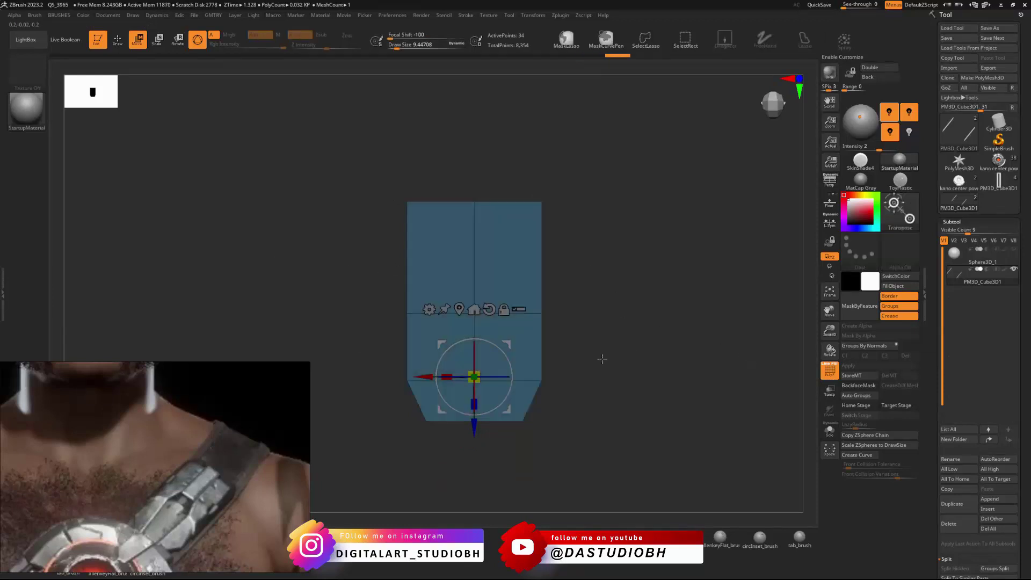
Step: Hide the slab's rim faces and use Auto Groups to give its front and back faces separate polygroups
mouse_move(598, 323)
left_mouse_down()
mouse_move(571, 295)
mouse_move(555, 295)
mouse_move(624, 303)
mouse_move(656, 290)
mouse_move(589, 264)
mouse_move(639, 271)
mouse_move(587, 242)
left_mouse_up()
left_click(535, 248)
key("q")
left_click(529, 269, "ctrl+shift")
key("2")
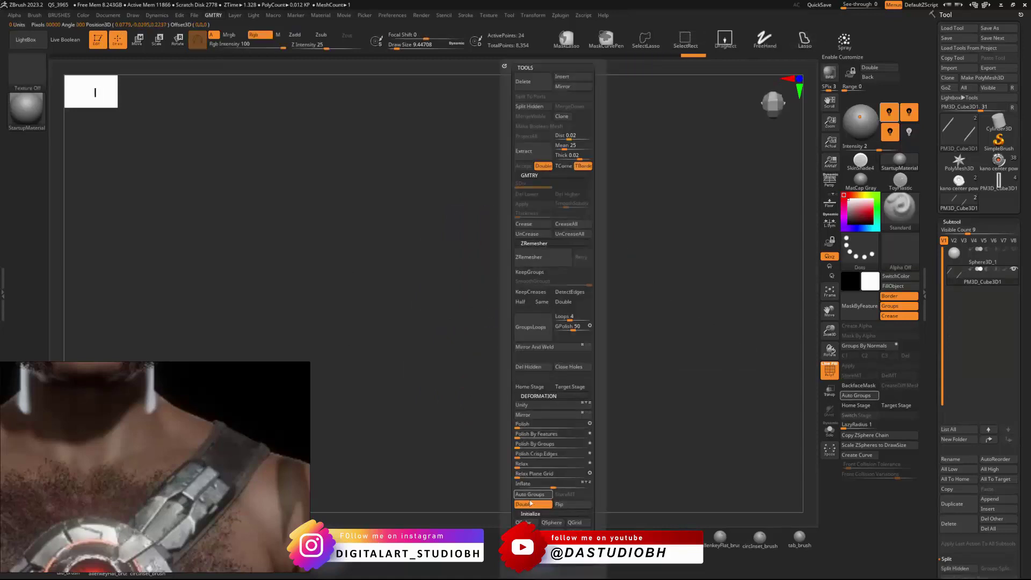
left_click(530, 498)
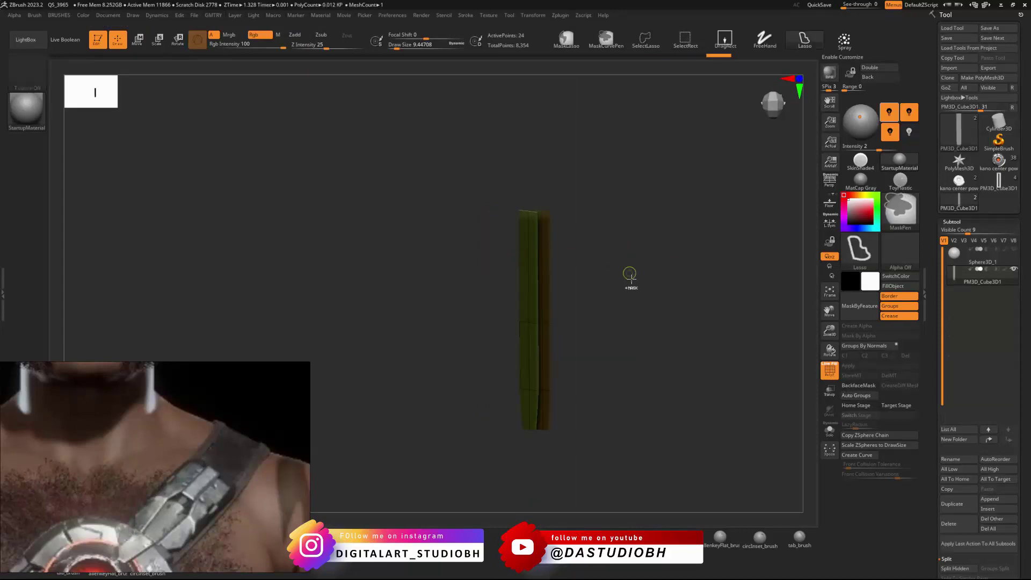
Step: Isolate the slab's green front face by hiding the back face, and unhide the whole slab
key("space")
key("ctrl")
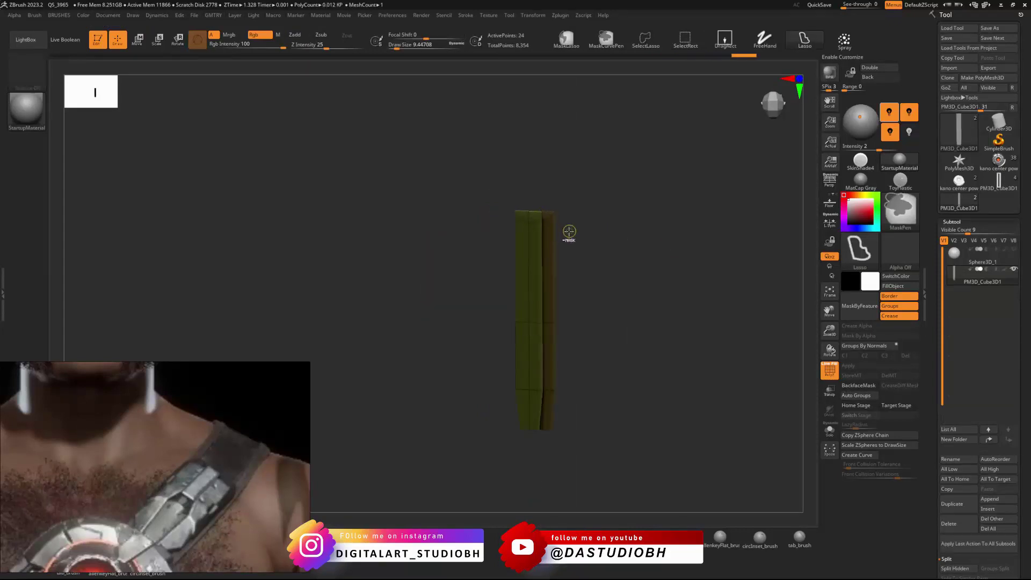
left_click(552, 229, "ctrl+shift")
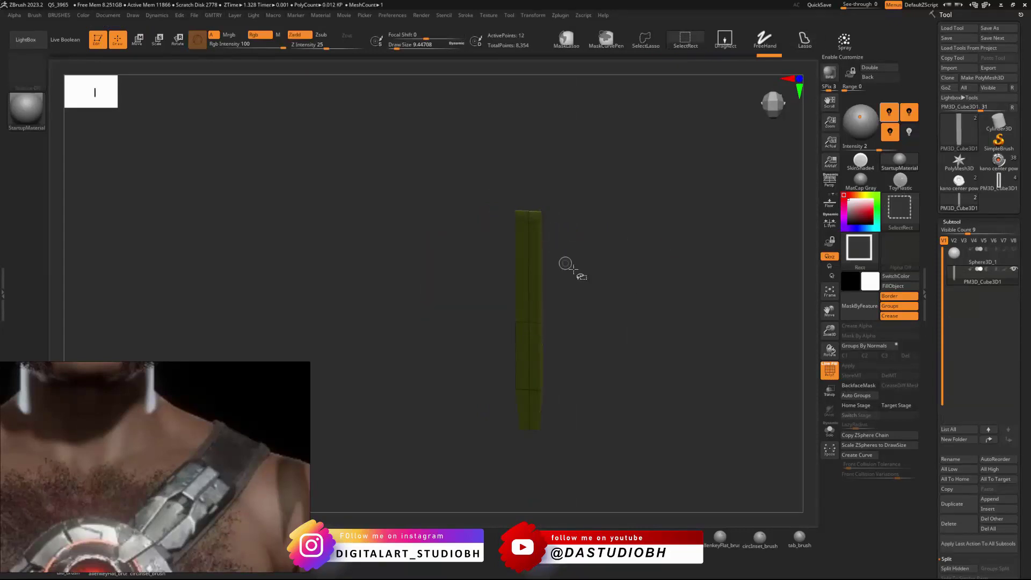
left_click(607, 258, "ctrl+shift")
left_click_drag(573, 239, 619, 229)
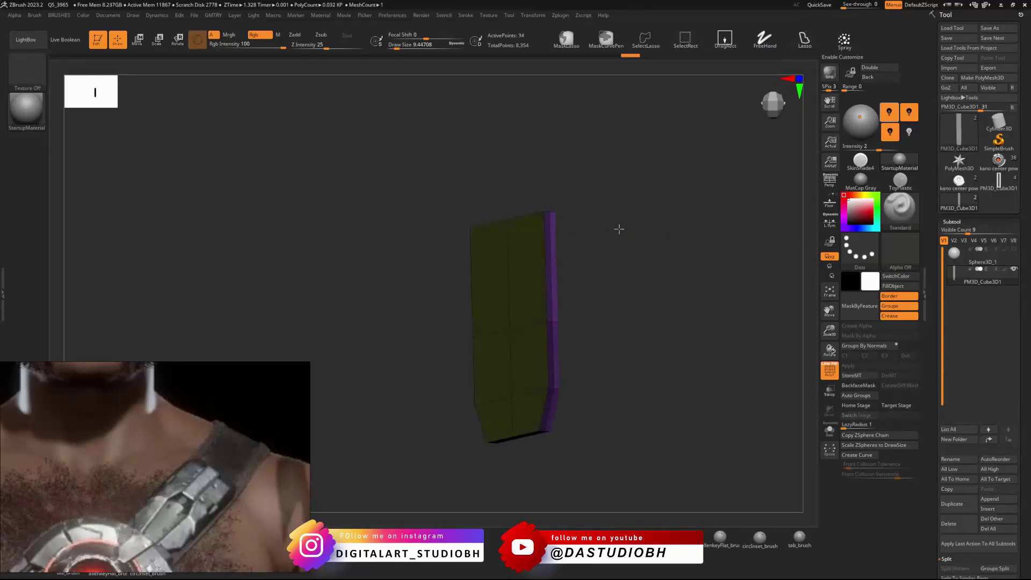
Step: Extrude the slab's front face outward with the ZModeler brush's QMesh action to thicken the plate
right_click_drag(609, 251, 617, 263, "ctrl")
mouse_move(628, 244)
left_mouse_down("ctrl")
mouse_move(614, 317)
mouse_move(618, 258)
left_mouse_up("ctrl")
key("ctrl+g")
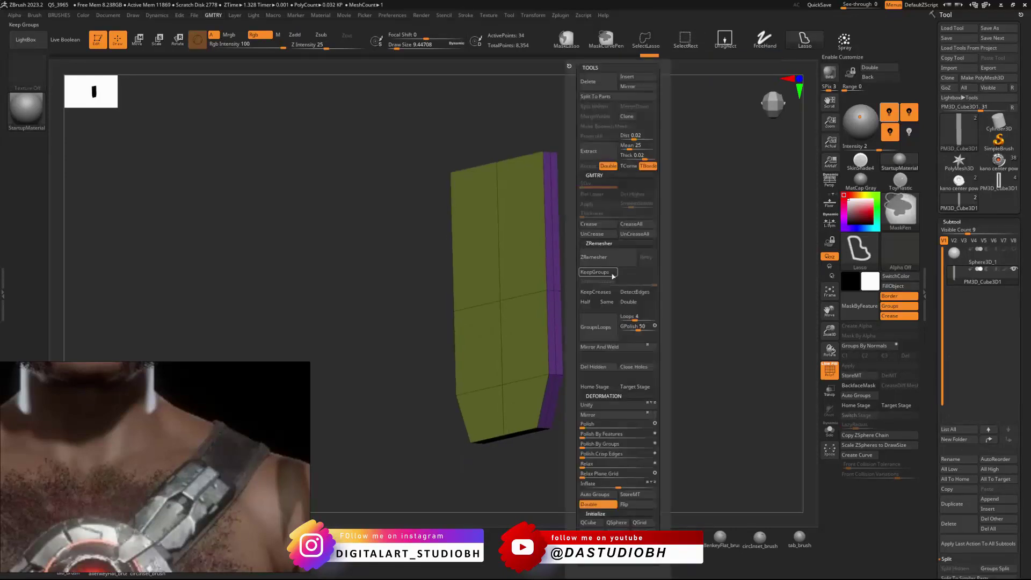
key("ctrl+b")
left_click(670, 355)
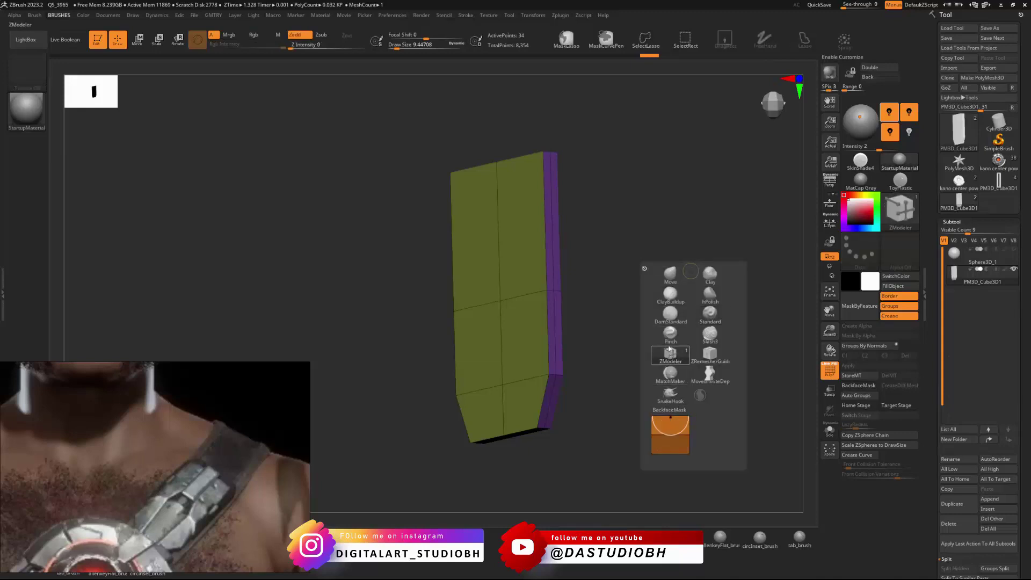
left_click(671, 336)
key("ctrl+b")
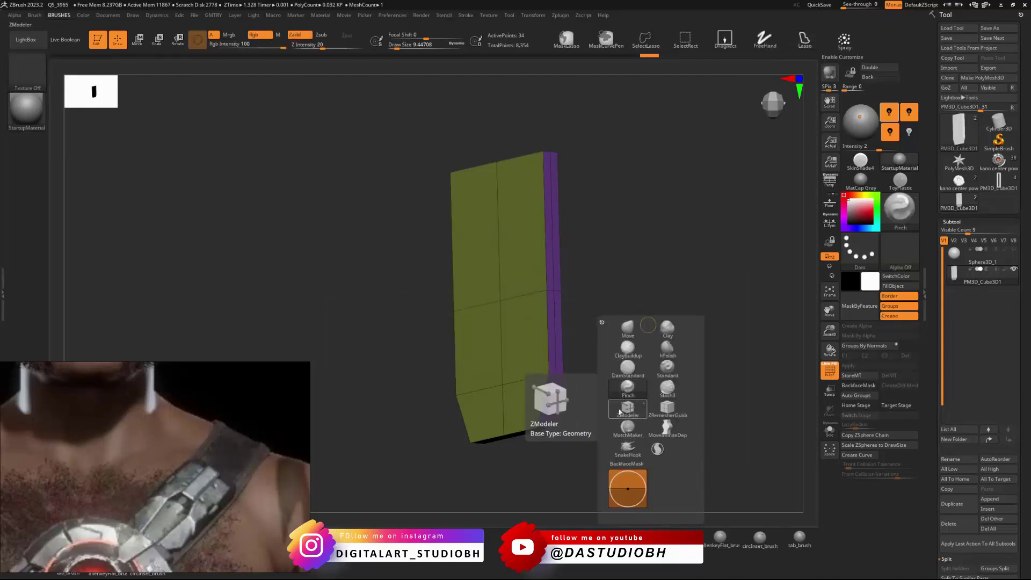
left_click(626, 409)
left_click_drag(515, 230, 481, 220)
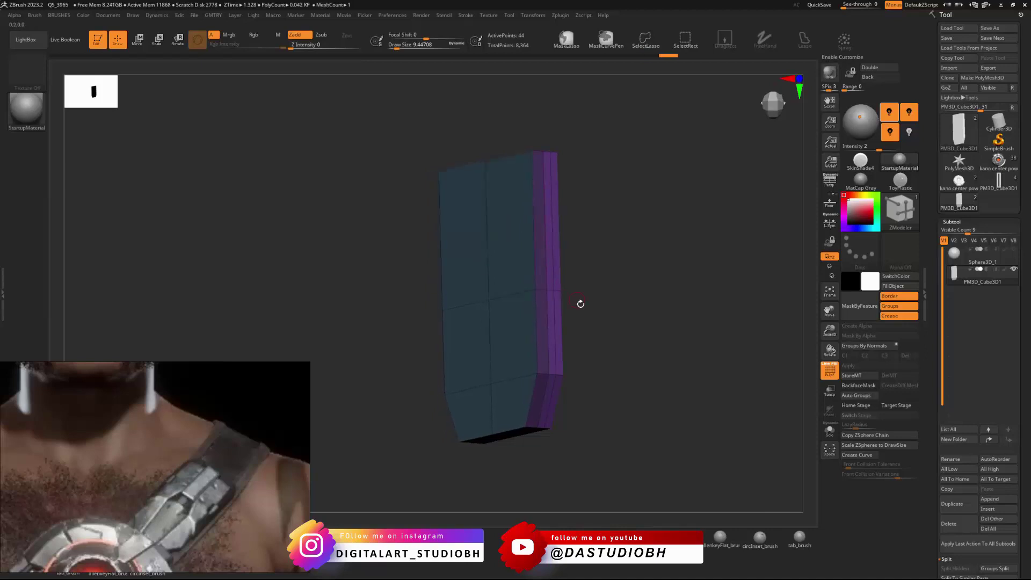
Step: Bevel the complete edge loop along the plate's lengthwise centre line into a narrow central strip with ZModeler
left_click_drag(580, 301, 624, 301)
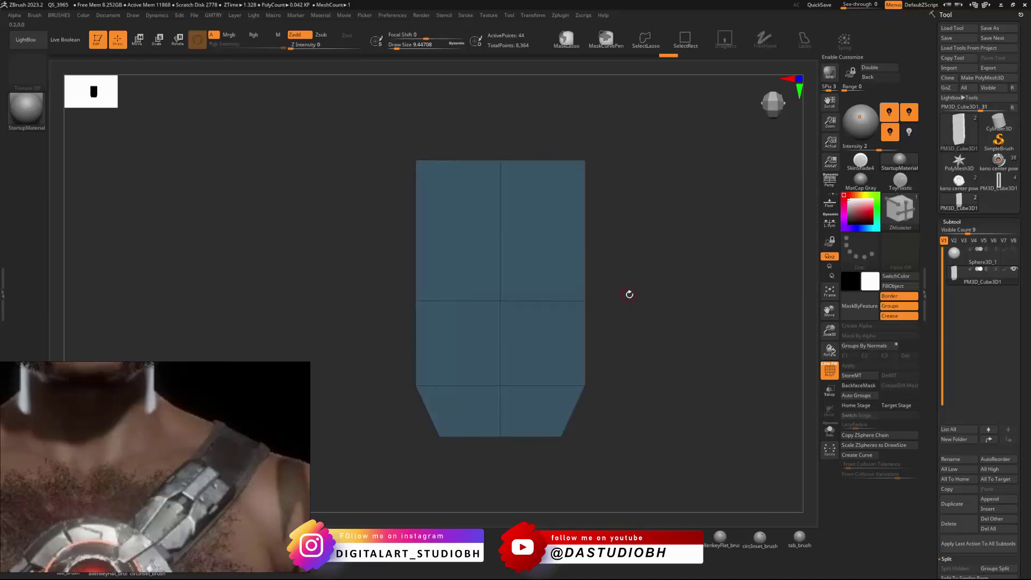
right_click_drag(629, 294, 623, 304, "ctrl")
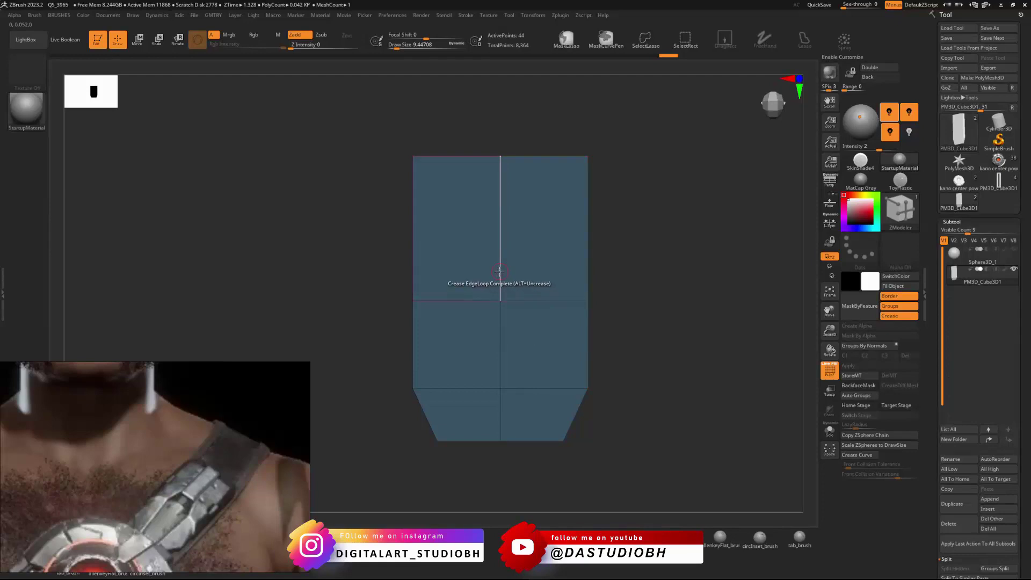
key("space")
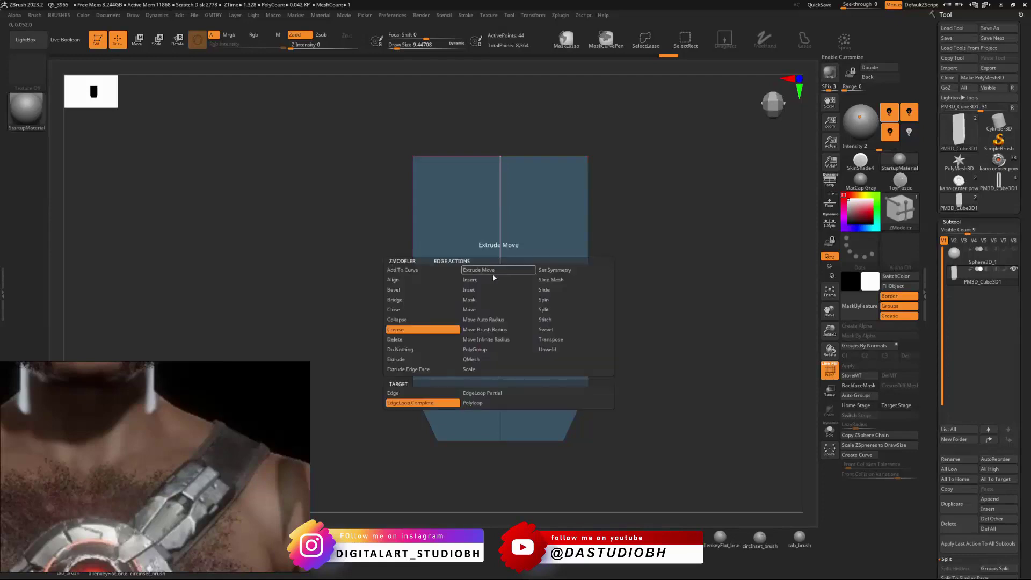
left_click(419, 294)
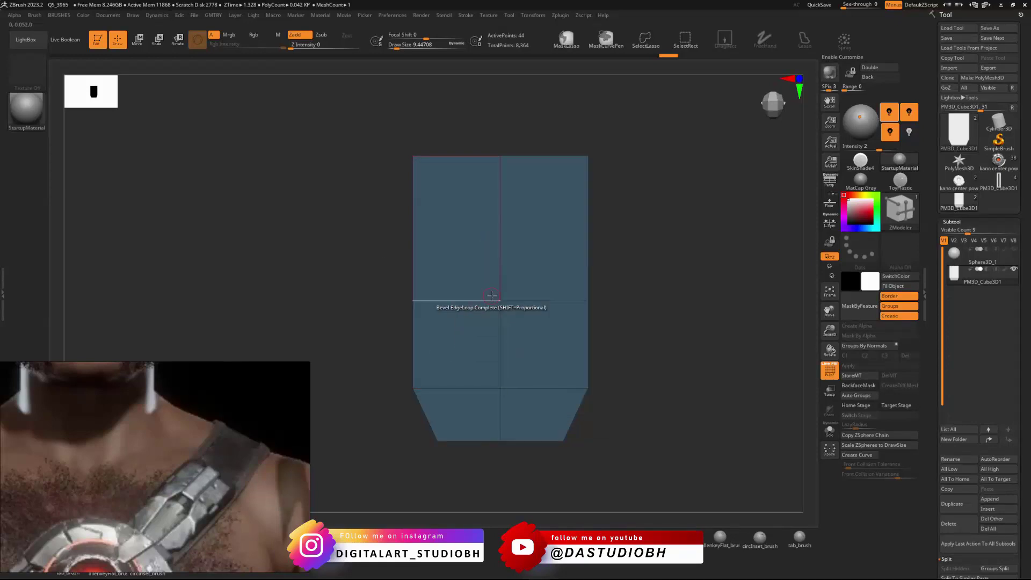
left_click_drag(500, 290, 520, 280)
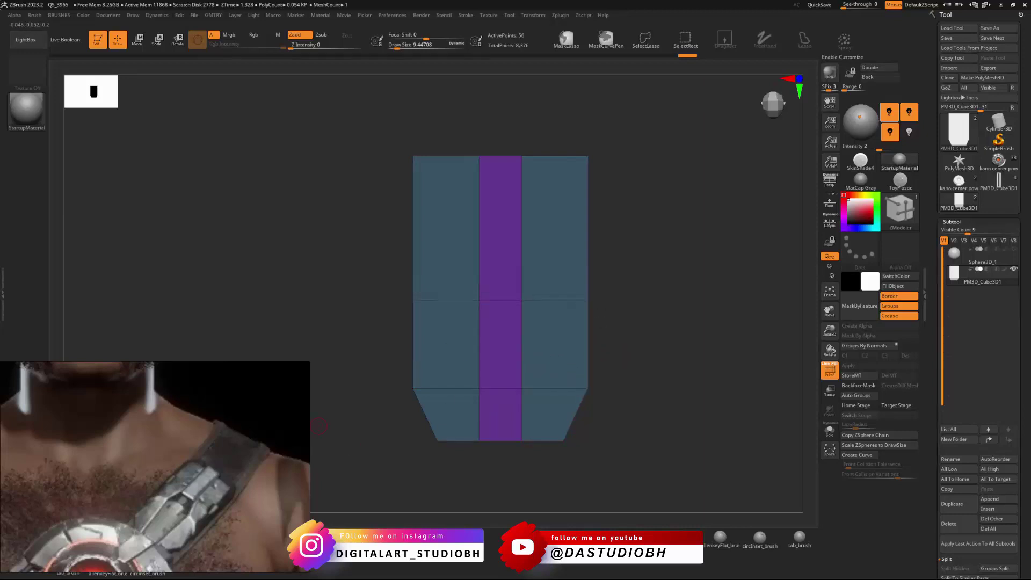
Step: Mask the plate's tapered end, shift the middle cross edge loop toward it, and clear the mask
right_click_drag(548, 358, 516, 359, "shift")
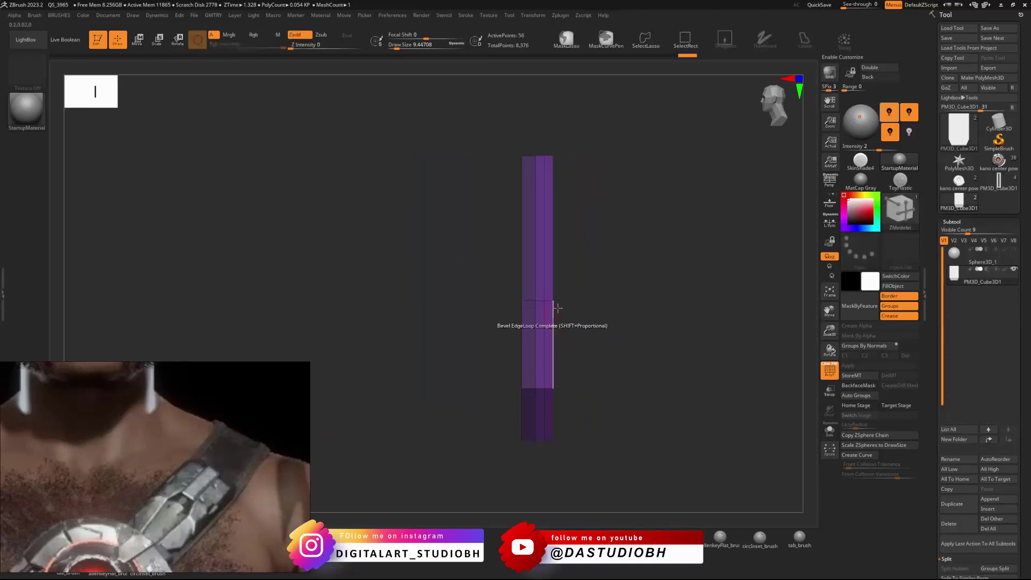
right_click_drag(579, 295, 534, 304)
right_click(537, 306)
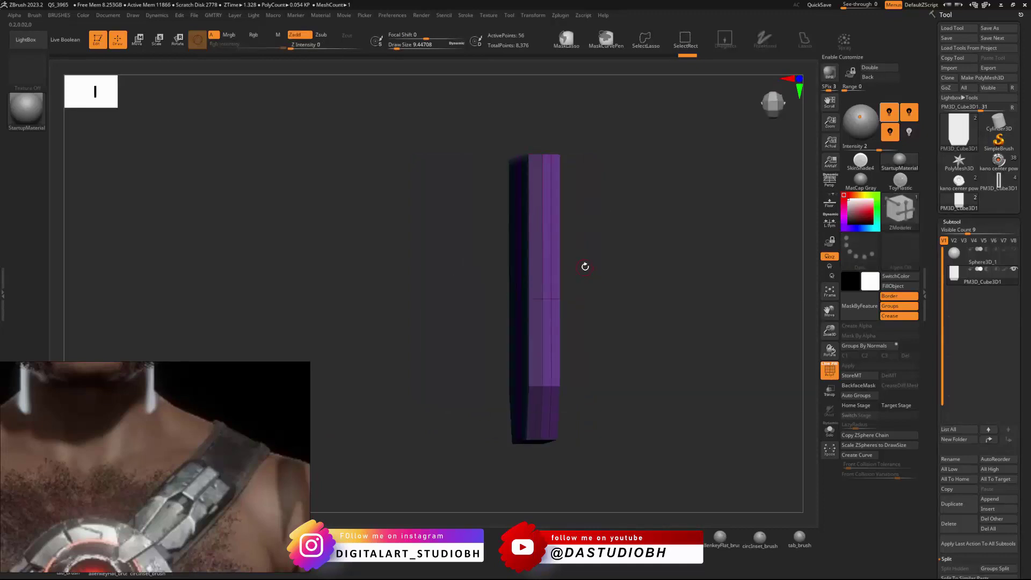
left_click_drag(611, 274, 698, 344, "ctrl")
right_click_drag(649, 267, 647, 262, "shift")
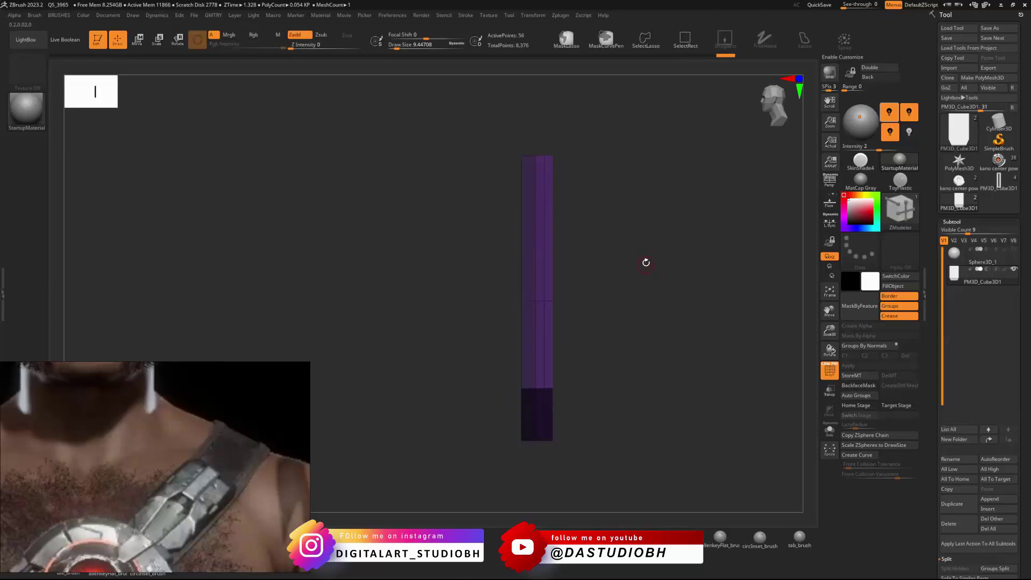
mouse_move(647, 262)
left_mouse_down("ctrl")
mouse_move(665, 285)
mouse_move(499, 344)
left_mouse_up("ctrl")
key("w")
left_click_drag(534, 251, 529, 291)
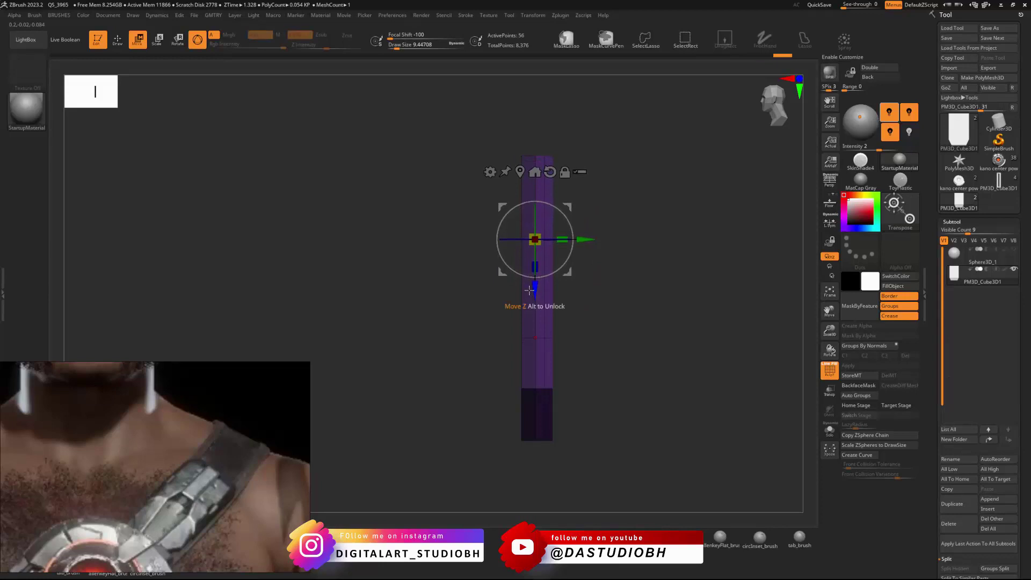
right_click_drag(602, 289, 647, 294, "shift")
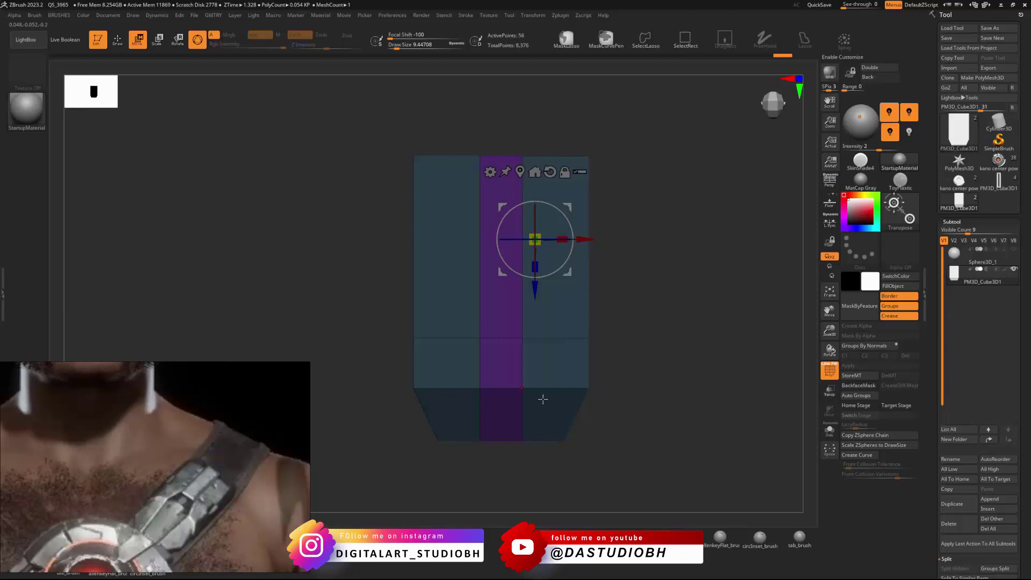
mouse_move(677, 293)
left_mouse_down("ctrl")
mouse_move(690, 320)
mouse_move(683, 328)
left_mouse_up("ctrl")
Step: Pull the middle cross loop slightly toward the square end at the central strip with the Move brush
key("b")
key("m")
key("v")
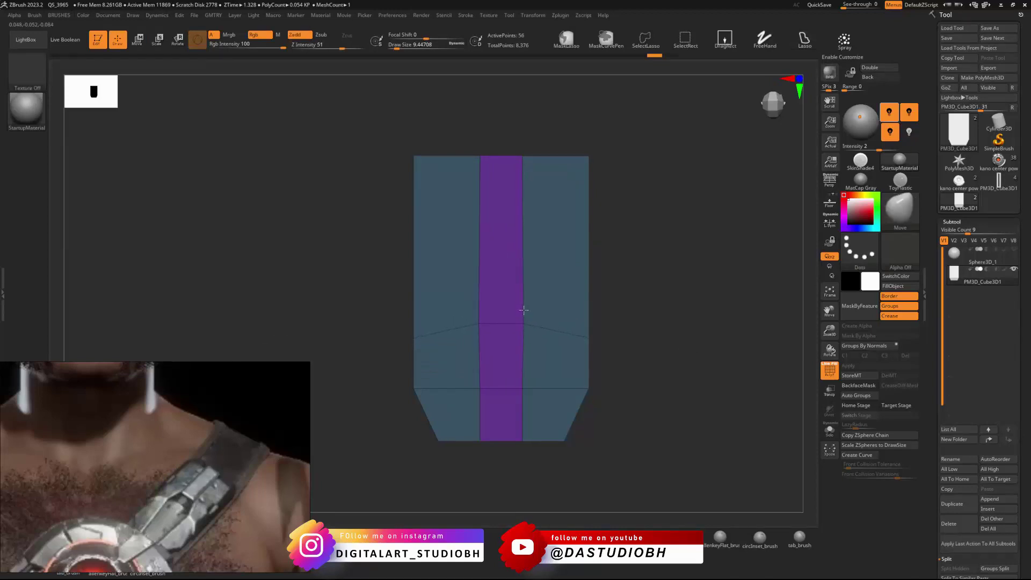
key("ctrl")
Step: Insert a single lengthwise edge loop near each outer side of the plate with ZModeler's edge Insert action
key("ctrl+1")
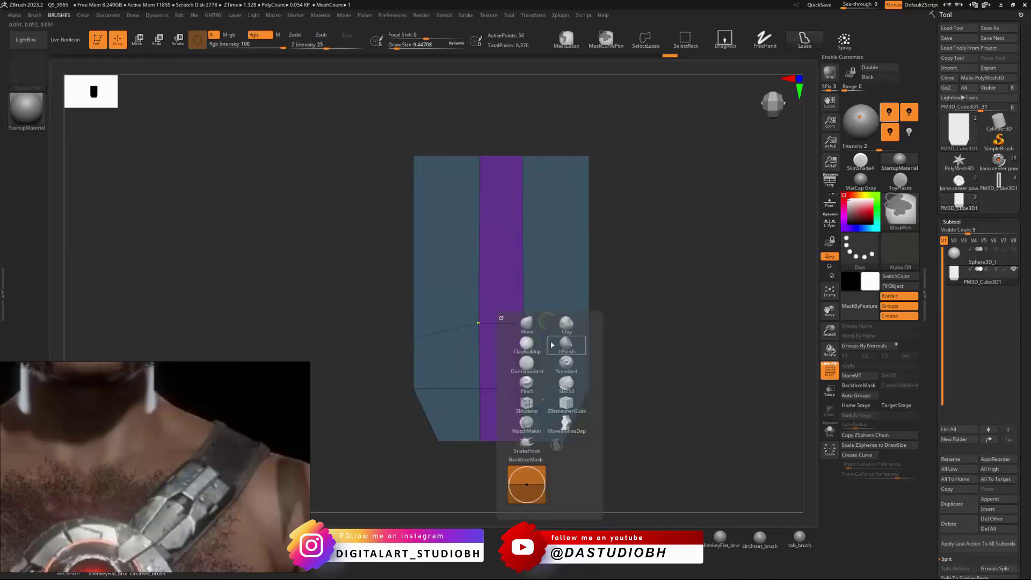
left_click(525, 403)
key("space")
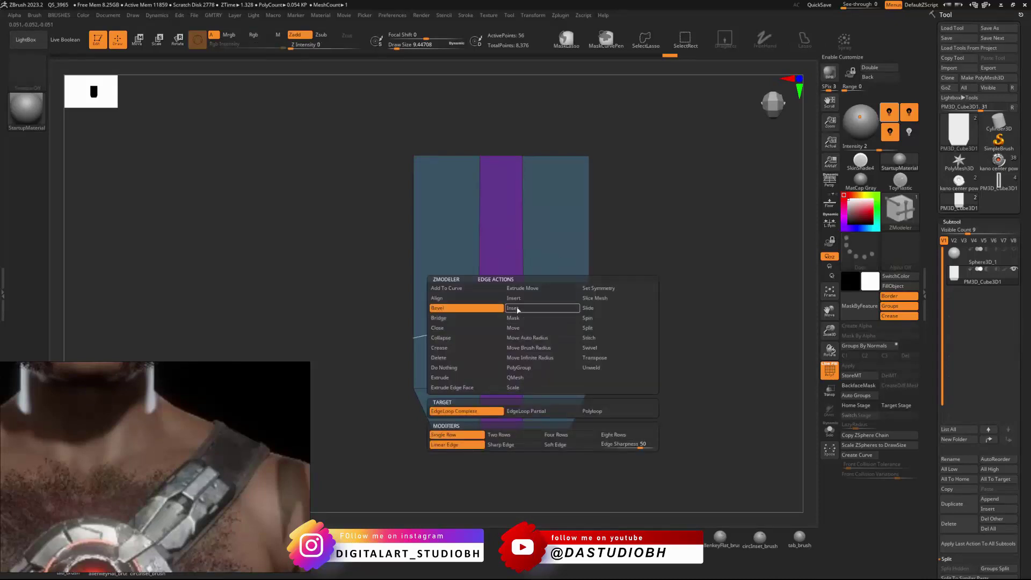
left_click(520, 299)
left_click(556, 328)
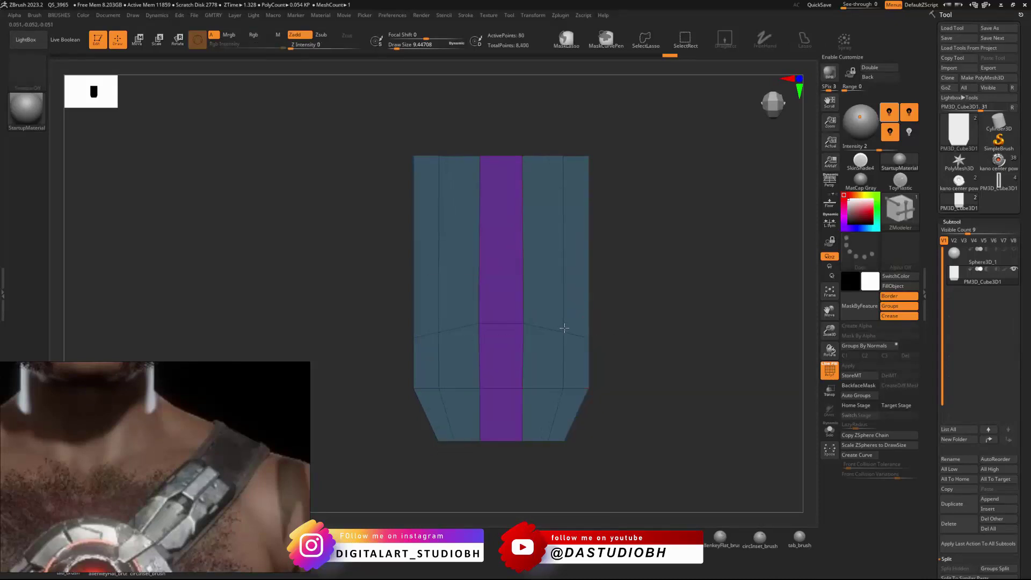
left_click(569, 327)
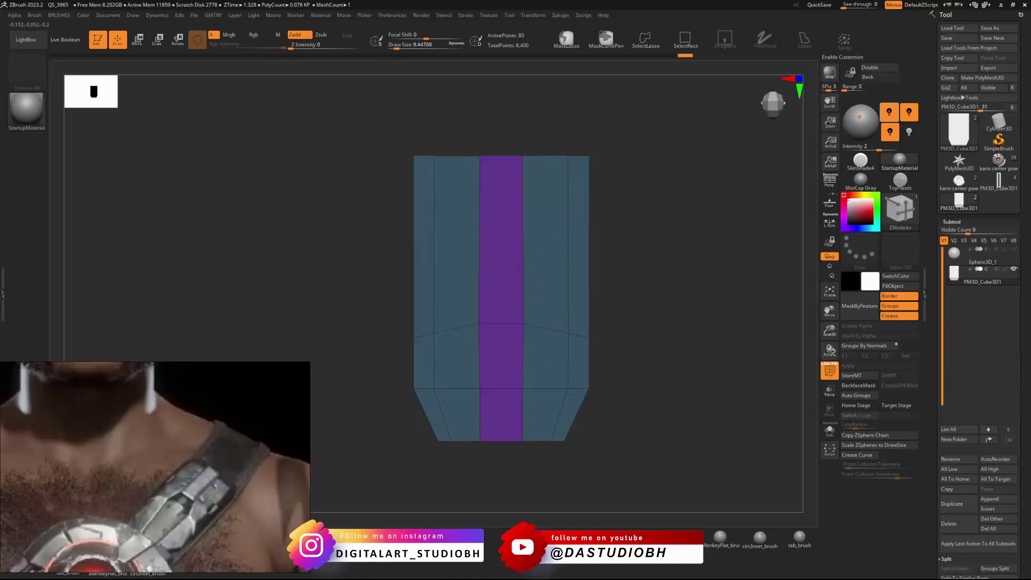
Step: Mark the faces between the two outer loops and raise them into a stepped panel using QMesh with A Single Poly
right_click_drag(581, 337, 571, 322)
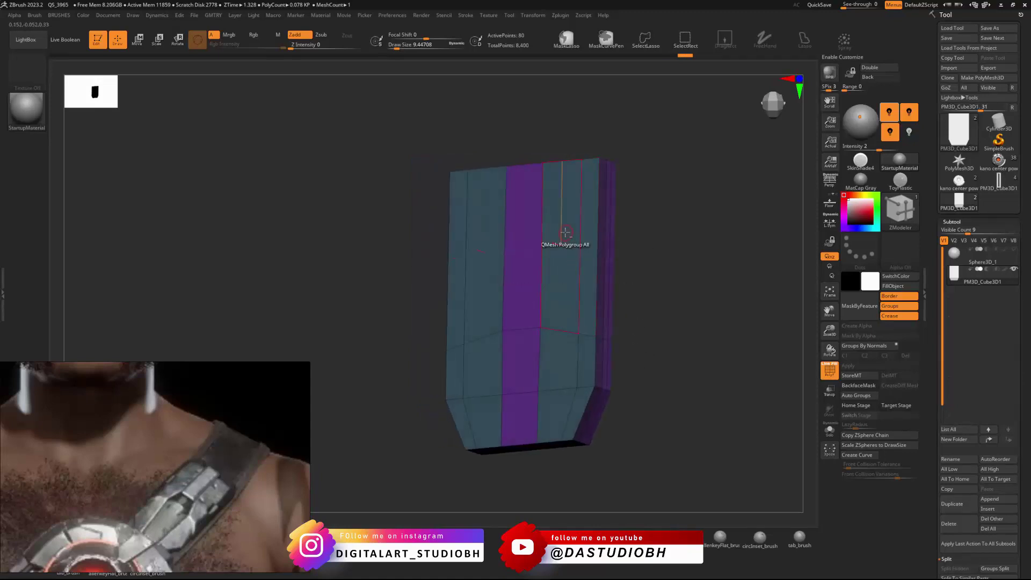
right_click_drag(553, 230, 521, 225)
left_click_drag(518, 245, 539, 317)
right_click_drag(539, 317, 501, 292)
key("space")
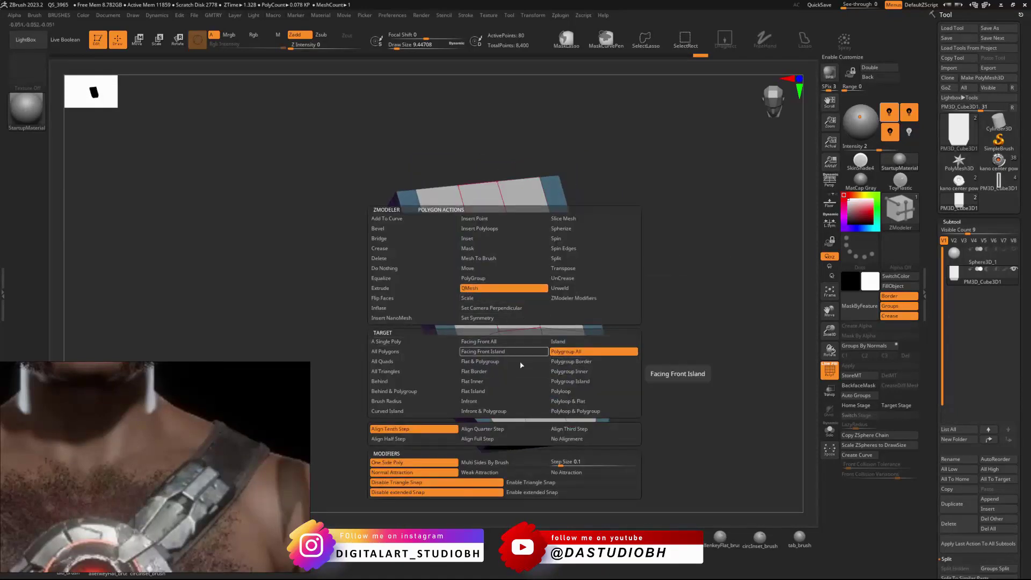
left_click(386, 341)
left_click_drag(516, 313, 516, 274)
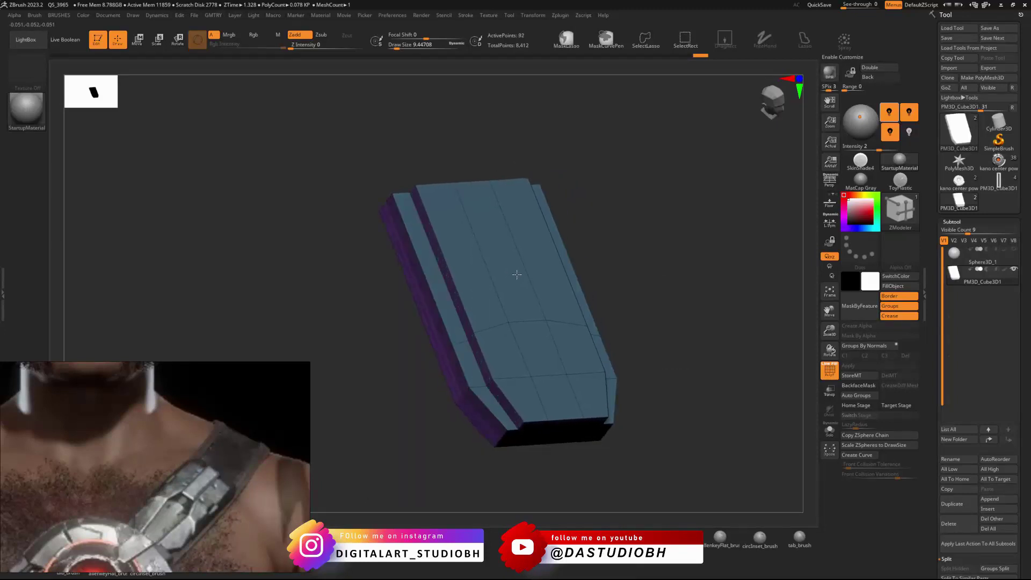
Step: Preview the stepped plate with dynamic subdivision smoothing and turn the preview off
scroll(462, 338, "up", 5)
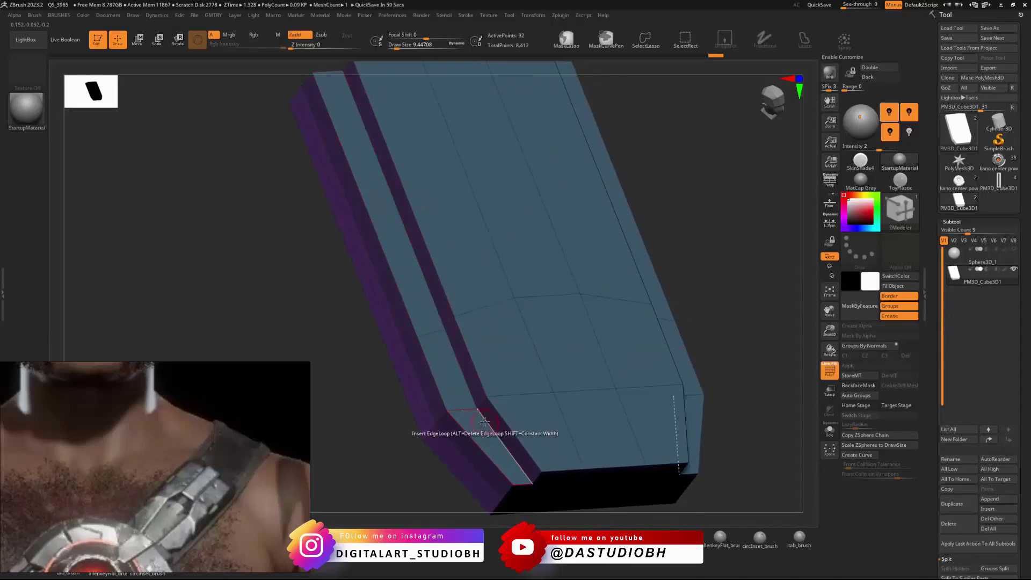
key("d")
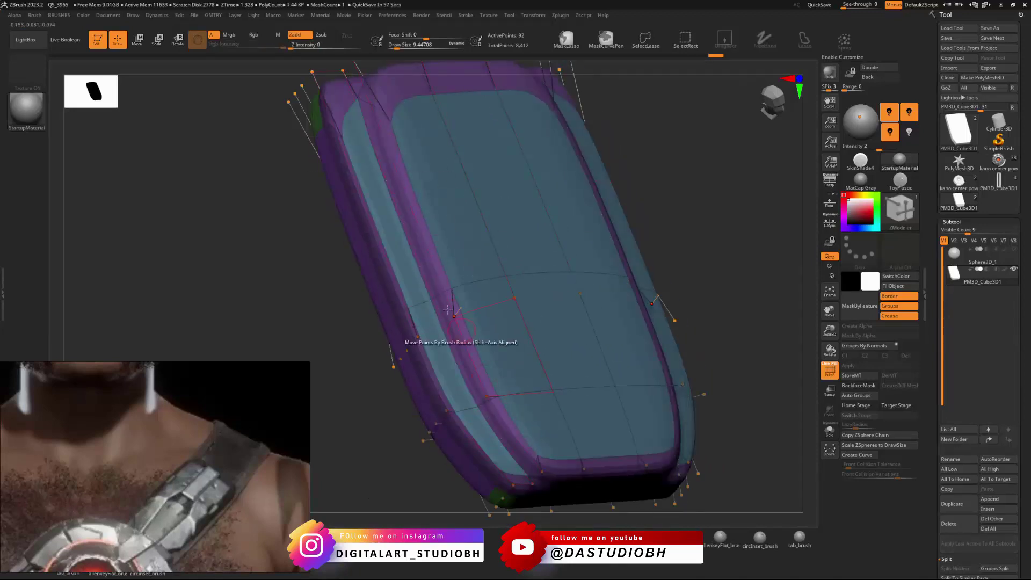
key("shift+d")
Step: Set the ZModeler edge action to Move and inspect the plate's stepped sides and ends from several angles
right_click_drag(484, 267, 421, 275)
key("space")
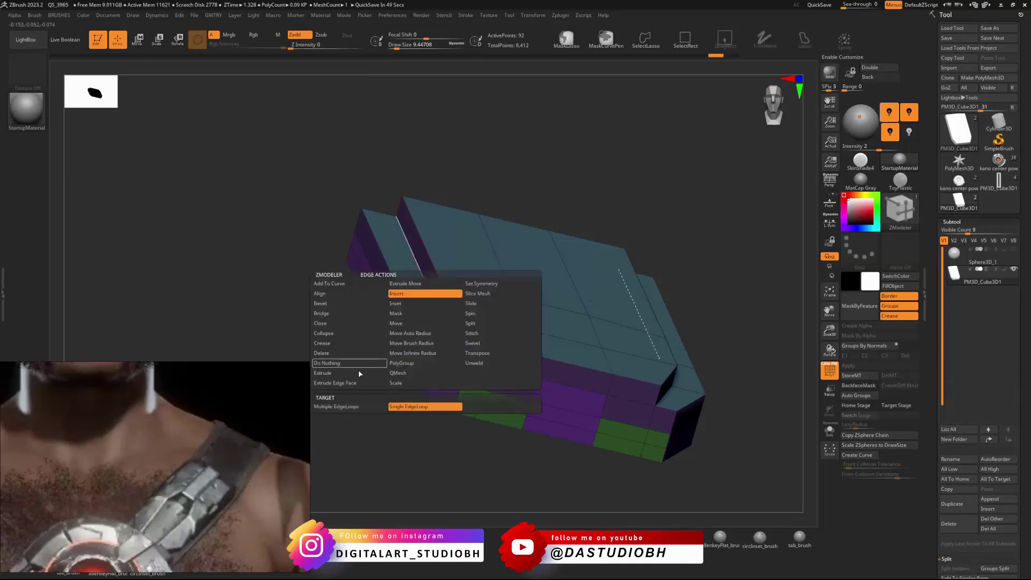
left_click(408, 323)
left_click(478, 406)
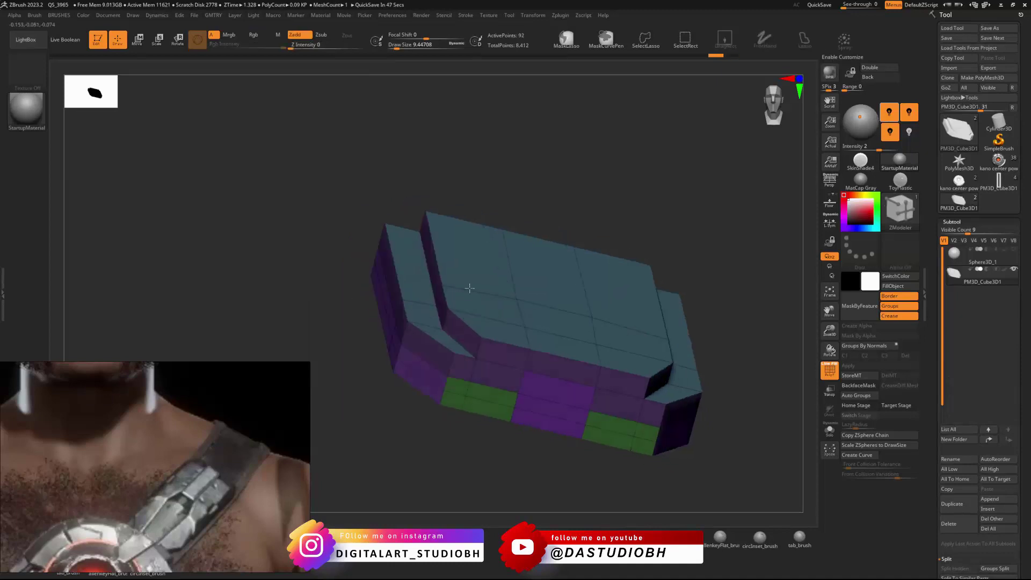
right_click_drag(424, 295, 427, 291)
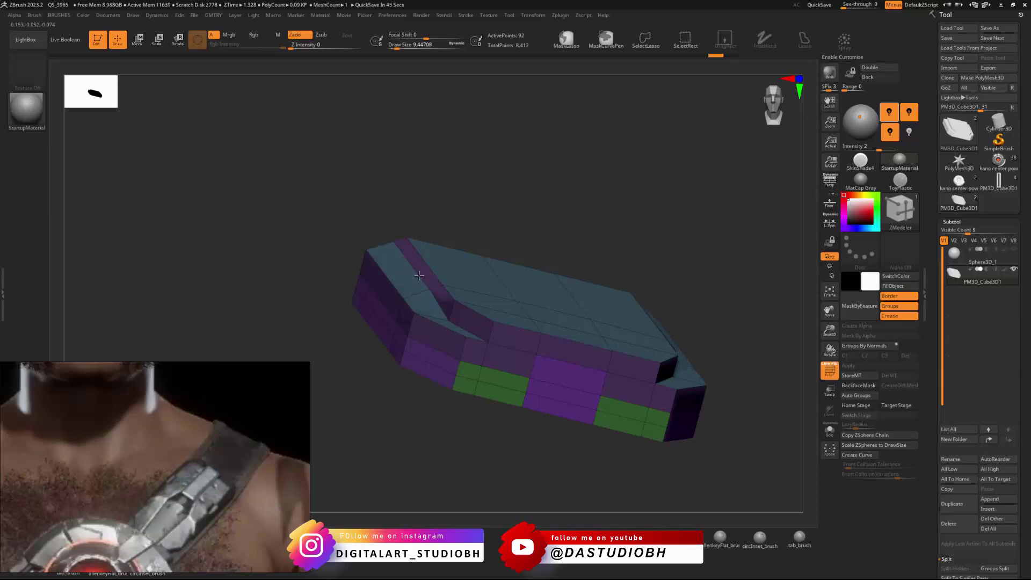
right_click_drag(454, 318, 430, 400)
right_click_drag(501, 268, 414, 409, "alt")
key("d")
mouse_move(566, 292)
right_mouse_down("ctrl")
mouse_move(513, 315)
mouse_move(550, 290)
right_mouse_up("ctrl")
right_click_drag(510, 351, 531, 274)
key("shift+f")
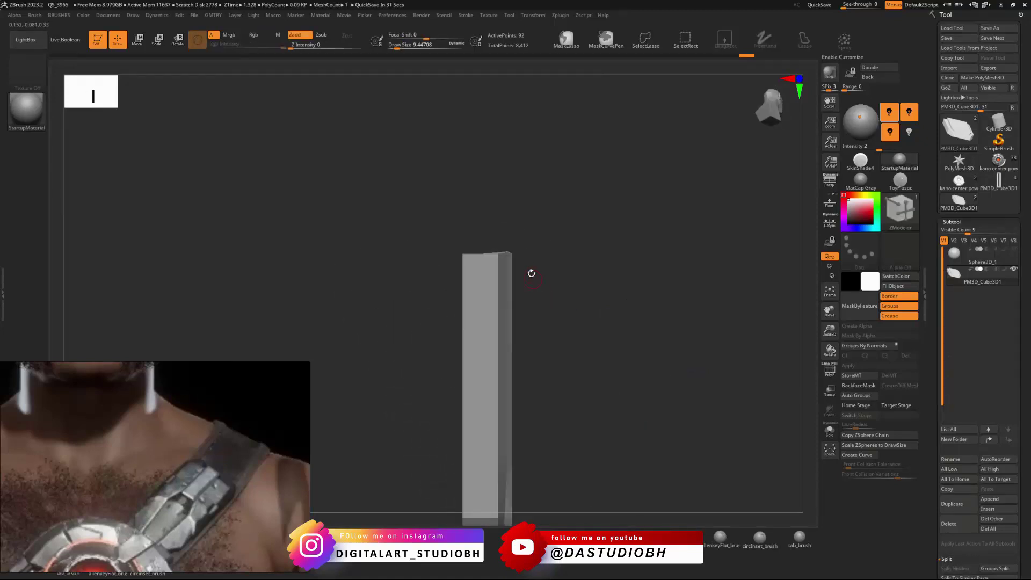
left_click_drag(530, 217, 570, 274, "ctrl")
left_click(636, 252, "ctrl")
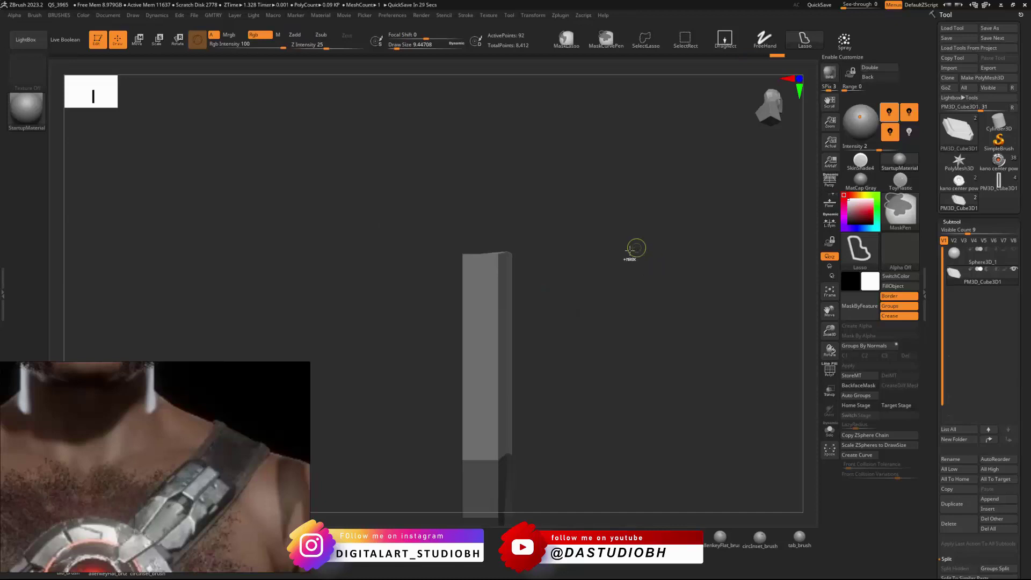
key("w")
left_click(467, 279)
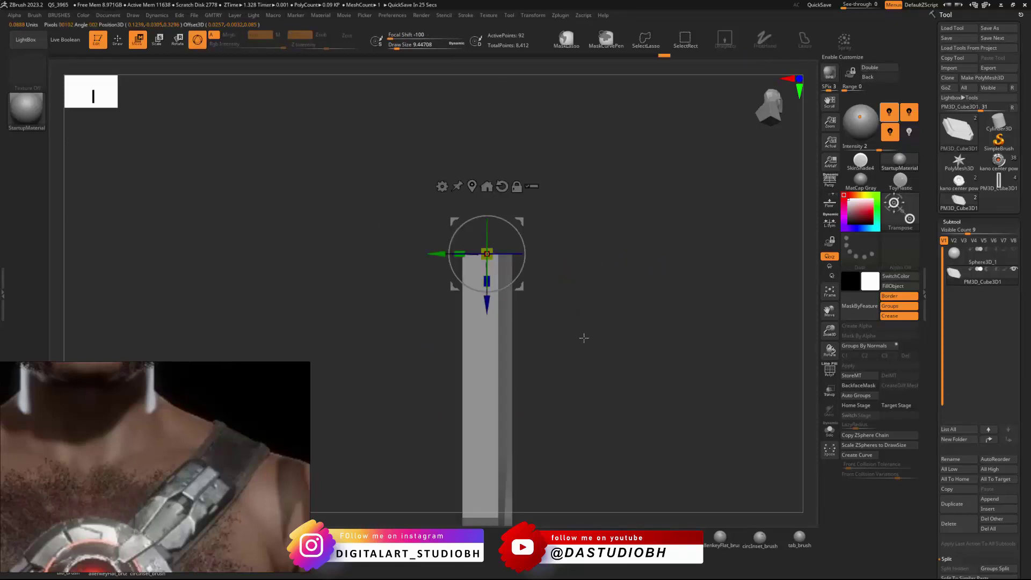
left_click_drag(582, 338, 675, 294)
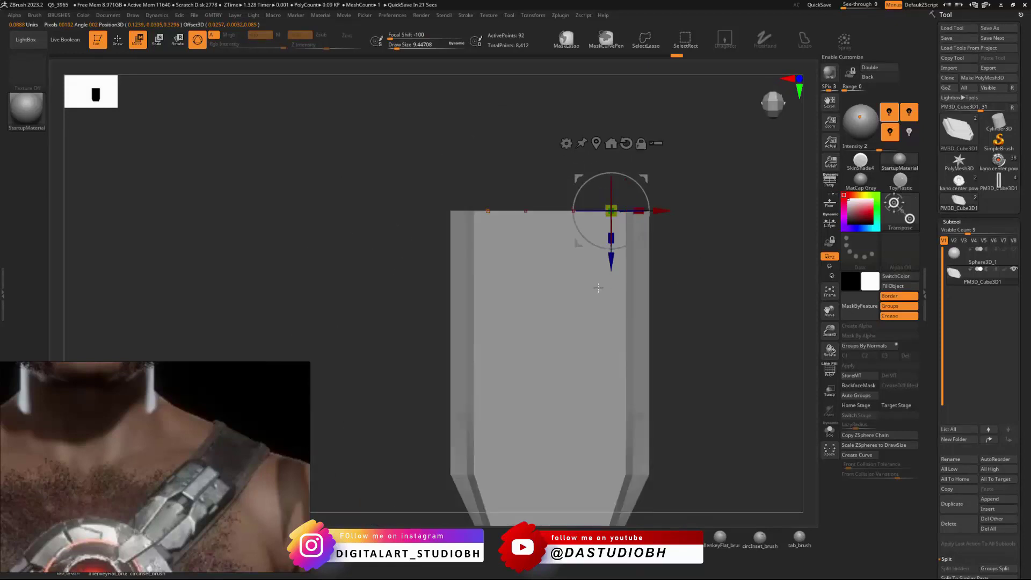
Step: Spread the two inner points of the plate's upper crosswise loop apart with ZModeler to widen the middle strip there
key("shift+f")
left_click_drag(691, 321, 605, 235, "alt")
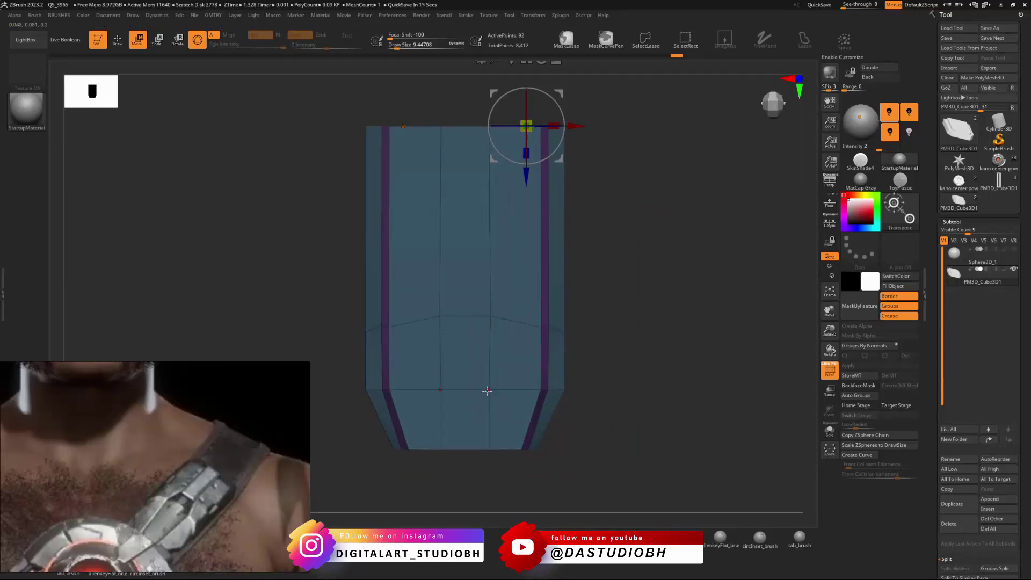
key("q")
key("b")
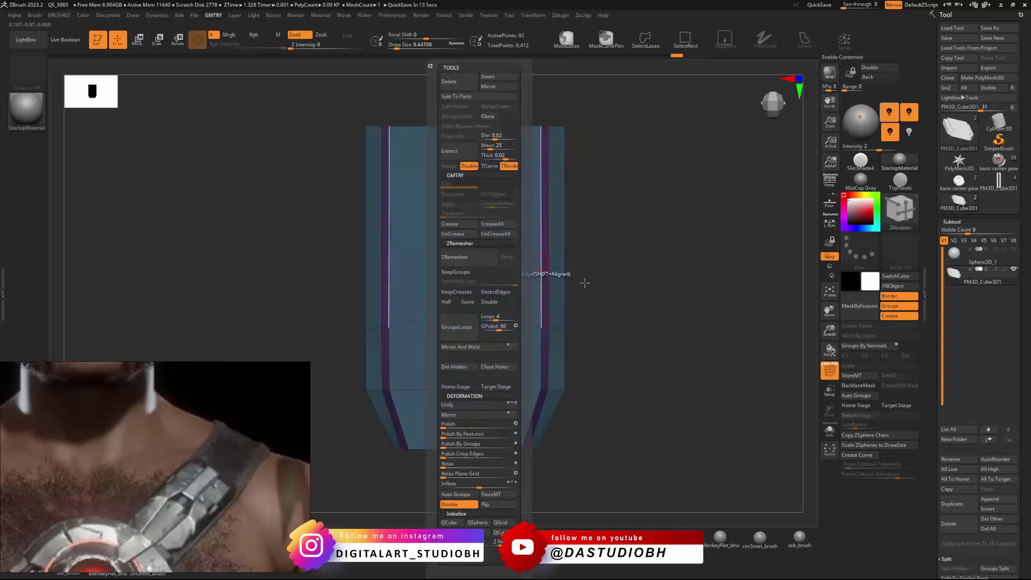
key("m")
key("v")
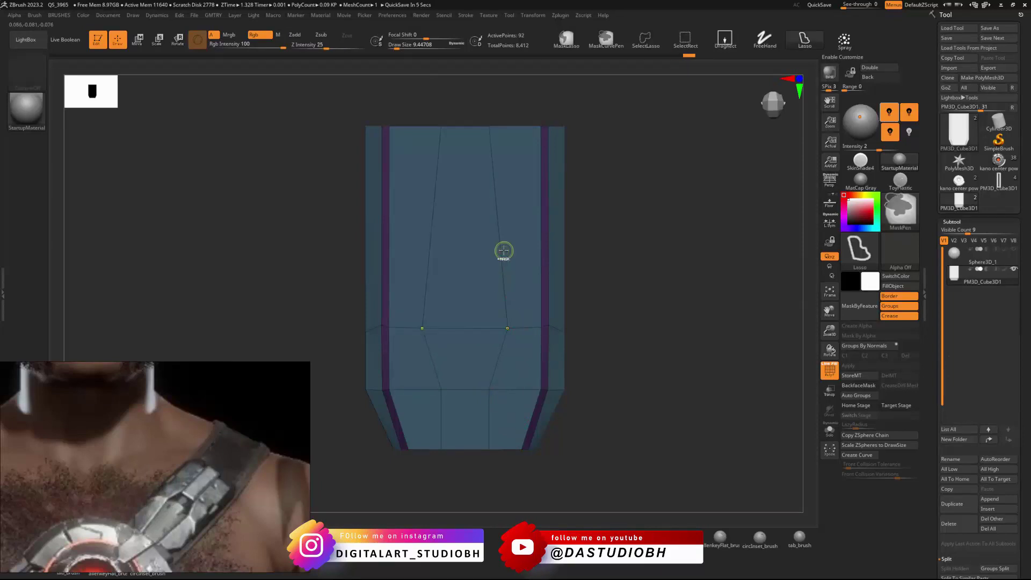
Step: Insert a crosswise edge loop above the widened one and move its two inner points inward to the strip's narrow width
key("ctrl+b")
left_click(483, 335)
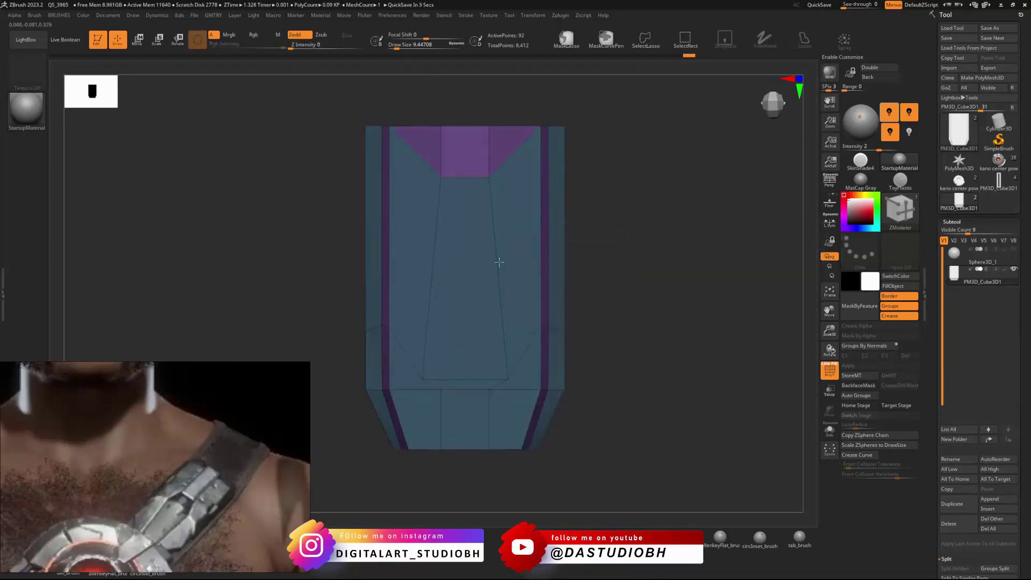
key("space")
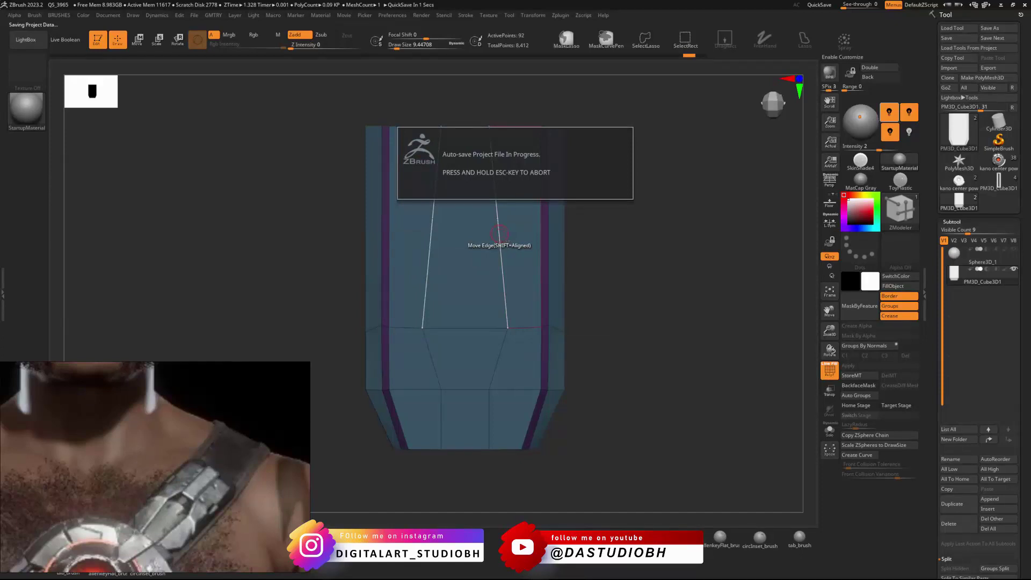
left_click(501, 217)
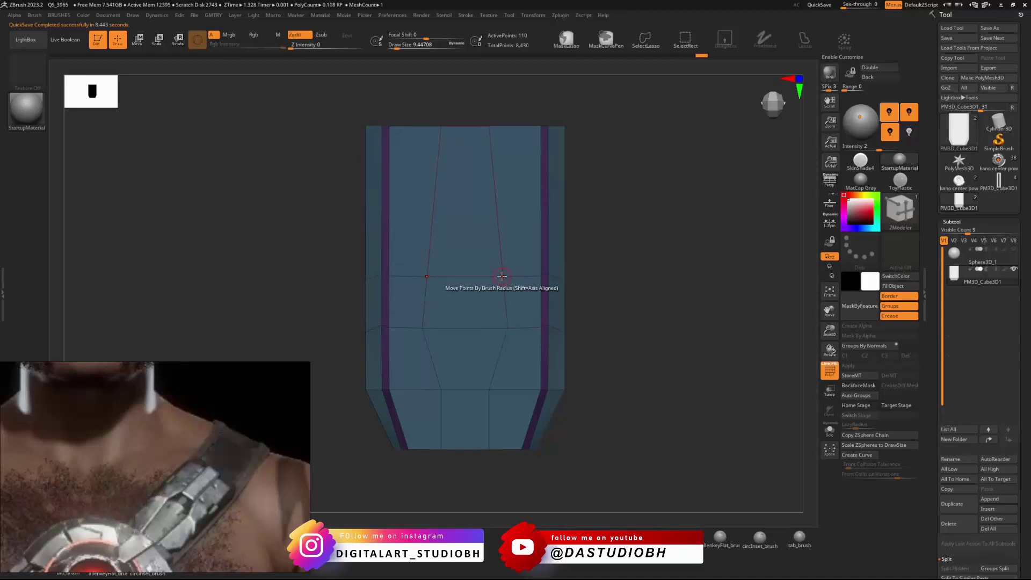
key("space")
left_click(472, 294)
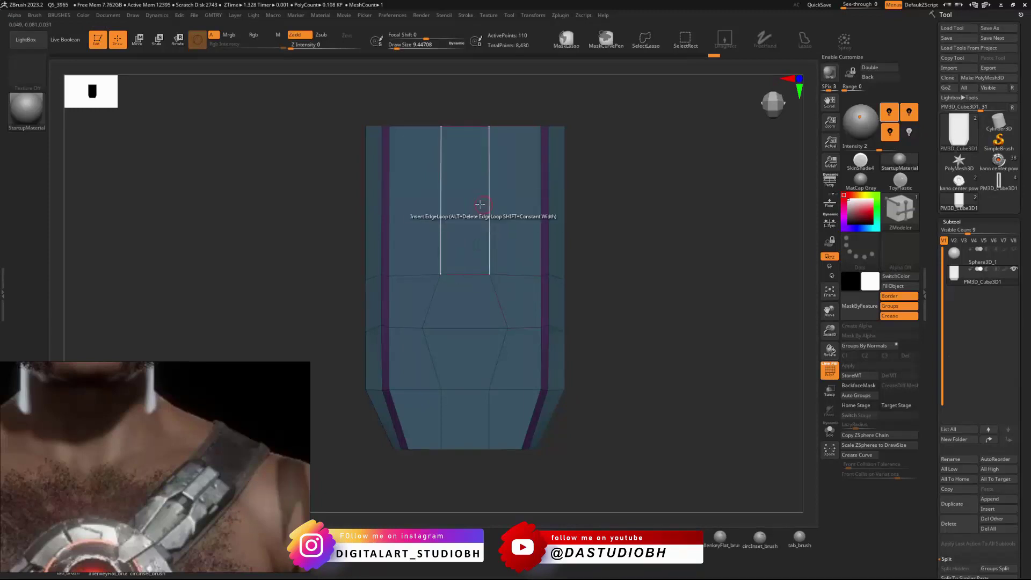
Step: Mark the faces of the middle strip along the plate's full length and raise them with QMesh, A Single Poly
right_click_drag(491, 161, 511, 204)
right_click_drag(511, 247, 505, 159, "alt")
right_click_drag(503, 226, 510, 290)
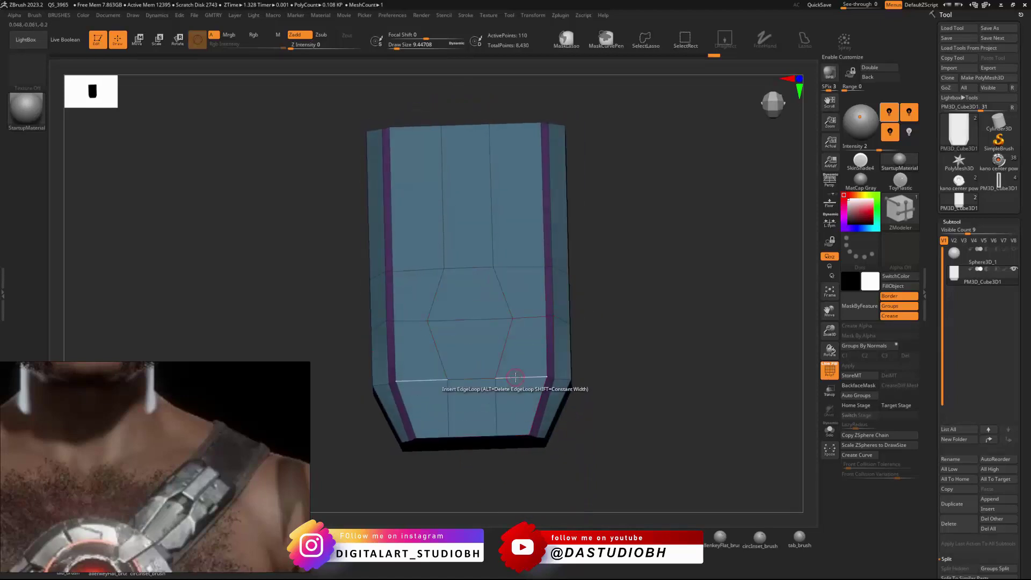
left_click_drag(462, 441, 471, 209)
right_click_drag(471, 208, 468, 236)
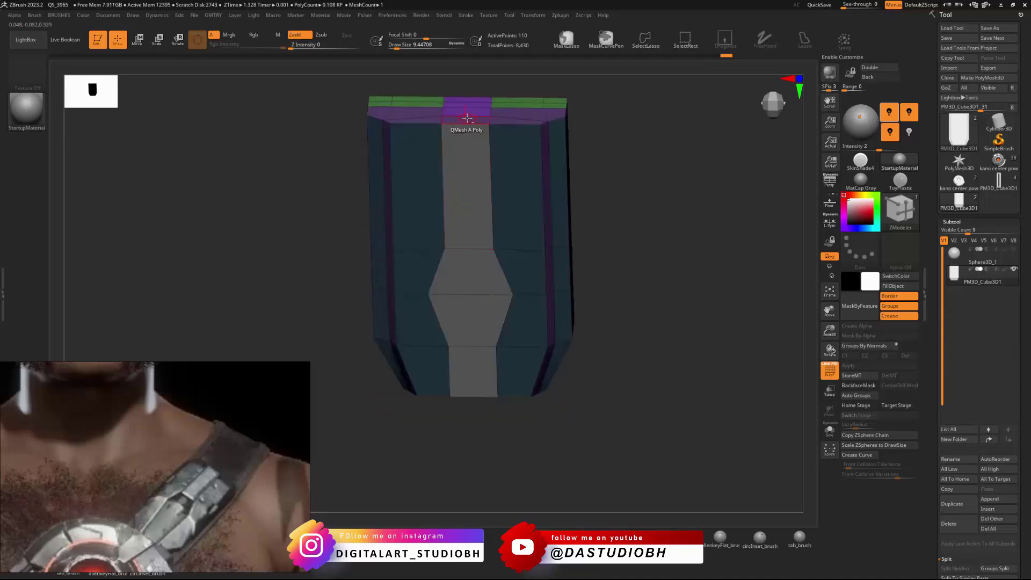
left_click_drag(467, 120, 473, 100, "alt")
right_click_drag(477, 241, 460, 198)
left_click(461, 197)
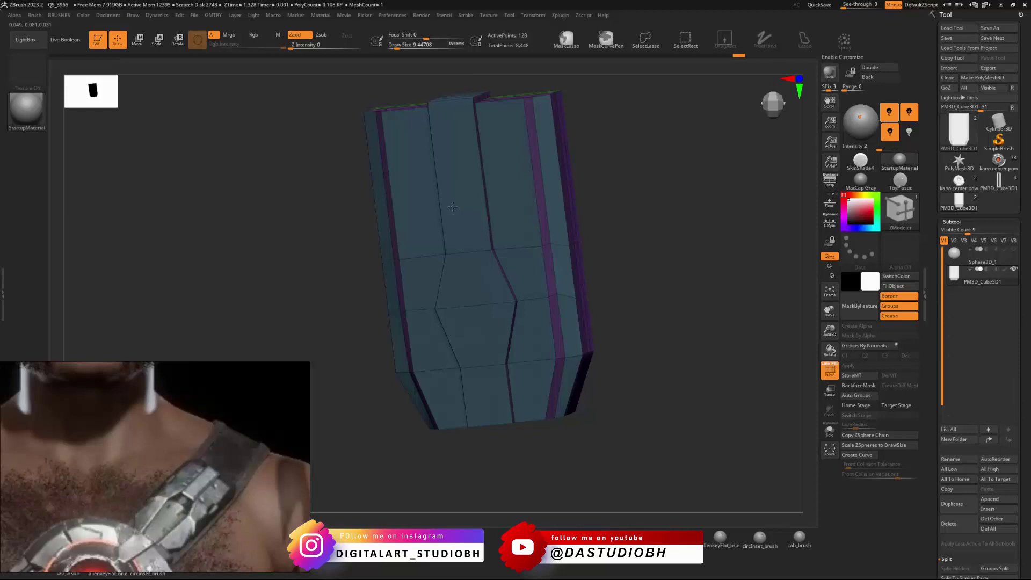
Step: From the side view, mask the plate above its widest strip loop, leaving only the lower end free for scaling
right_click_drag(453, 206, 490, 223)
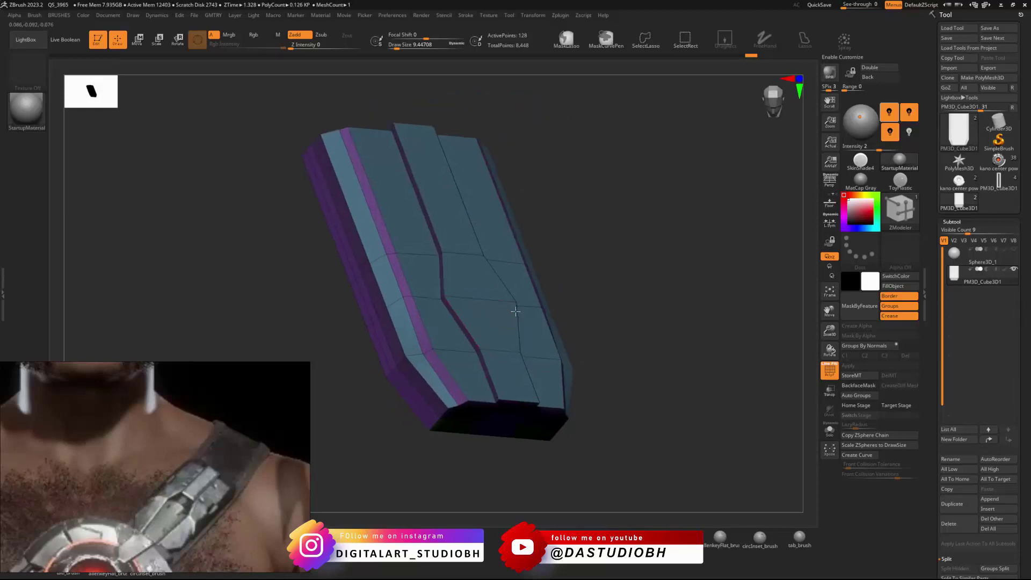
mouse_move(516, 311)
right_mouse_down("shift")
mouse_move(546, 350)
mouse_move(553, 322)
right_mouse_up("shift")
key("ctrl")
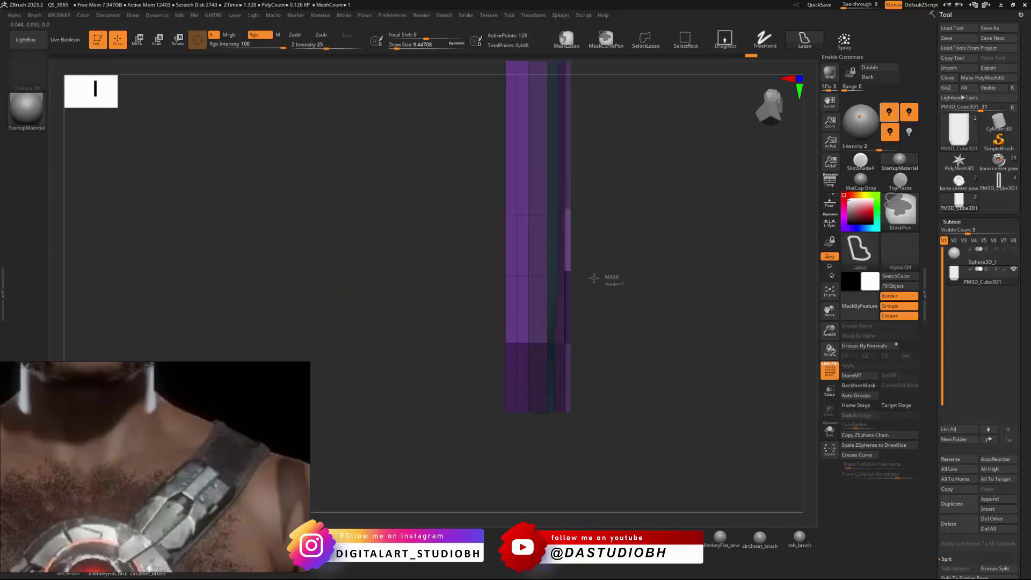
left_click_drag(617, 279, 636, 526, "ctrl")
left_click(639, 303, "ctrl")
key("e")
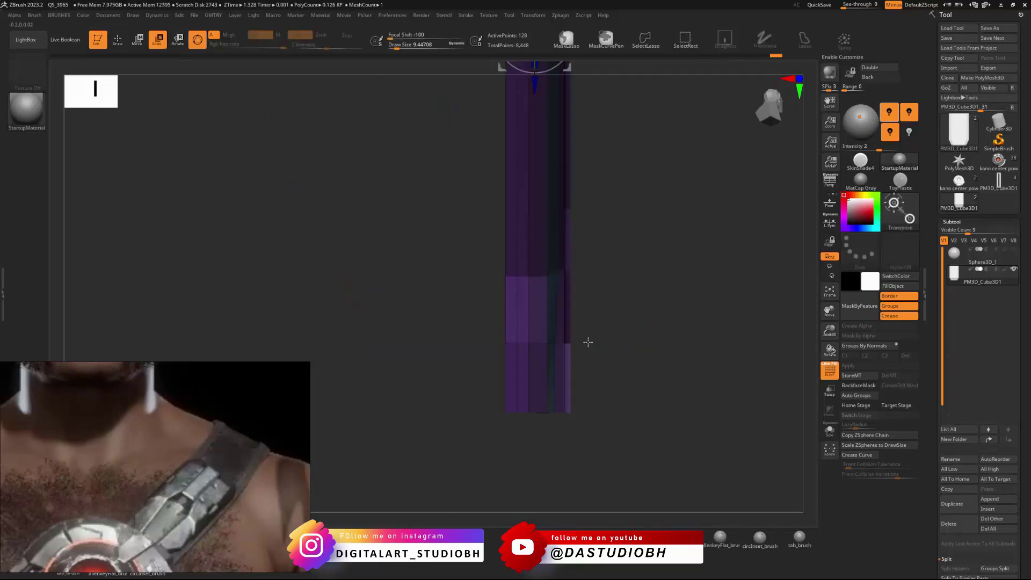
Step: Place the gizmo on the plate's back face and scale the lower end's thickness down so it tapers toward the tip
right_click_drag(571, 218, 538, 326, "alt")
left_click(468, 124)
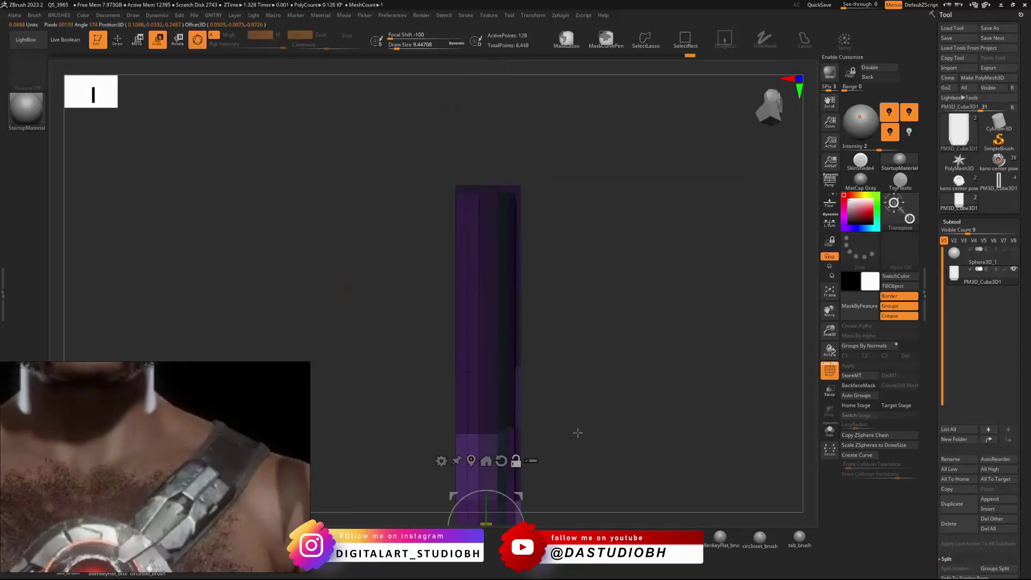
right_click_drag(578, 433, 588, 185, "alt")
right_click_drag(492, 260, 436, 254)
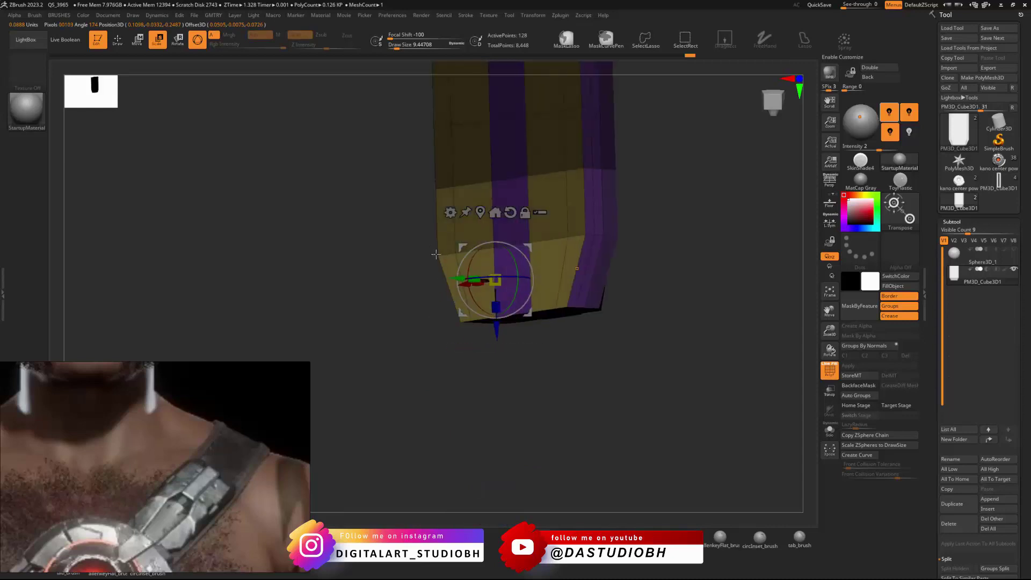
left_click(499, 246, "alt")
right_click_drag(628, 258, 585, 266)
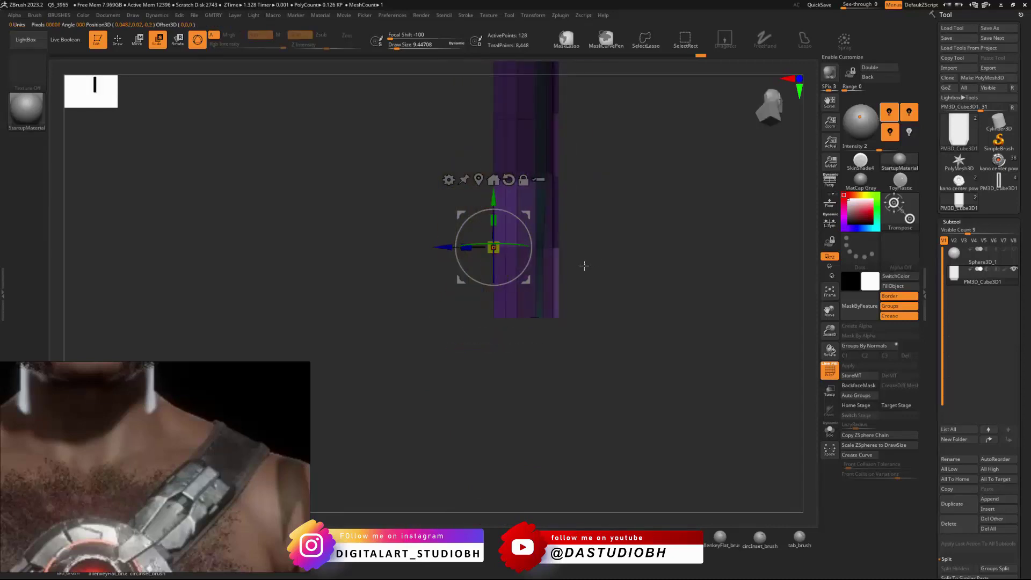
left_click_drag(466, 248, 486, 248)
key("ctrl")
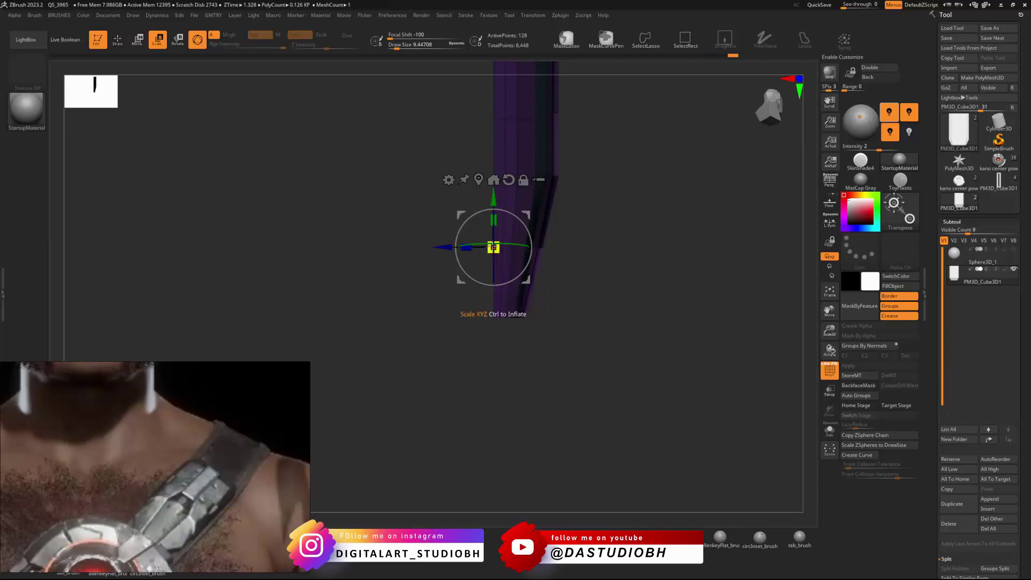
Step: Clear the mask and check the tapered lower end from the front, at an angle and from the side
left_click_drag(607, 203, 475, 330, "alt")
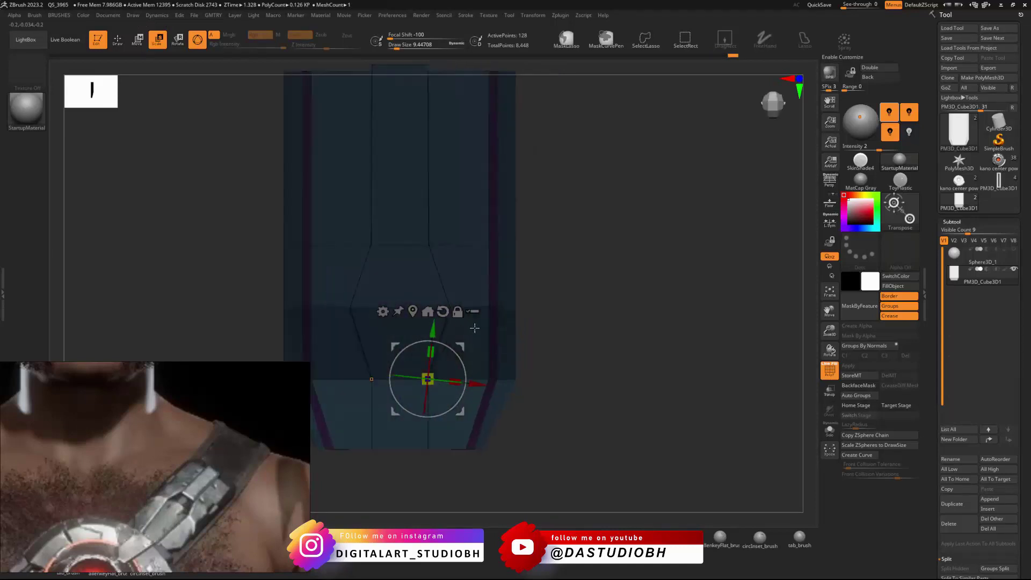
right_click_drag(605, 299, 532, 300, "ctrl")
mouse_move(537, 266)
left_mouse_down("alt")
mouse_move(576, 310)
mouse_move(550, 306)
mouse_move(591, 304)
left_mouse_up("alt")
right_click_drag(592, 304, 609, 334, "ctrl")
mouse_move(609, 334)
left_mouse_down("alt")
mouse_move(620, 344)
mouse_move(604, 320)
mouse_move(582, 335)
left_mouse_up("alt")
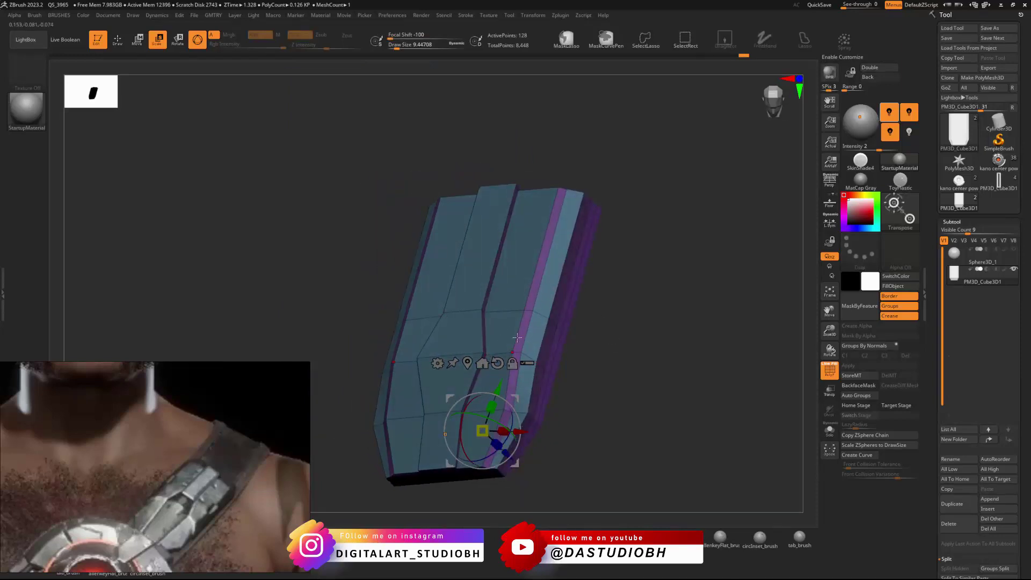
left_click_drag(554, 369, 596, 343, "shift")
right_click_drag(596, 343, 596, 376, "ctrl")
Step: With ZModeler, mark the faces beside the middle strip above its widest loop and try to raise them with QMesh, A Single Poly
key("b")
left_click(440, 425)
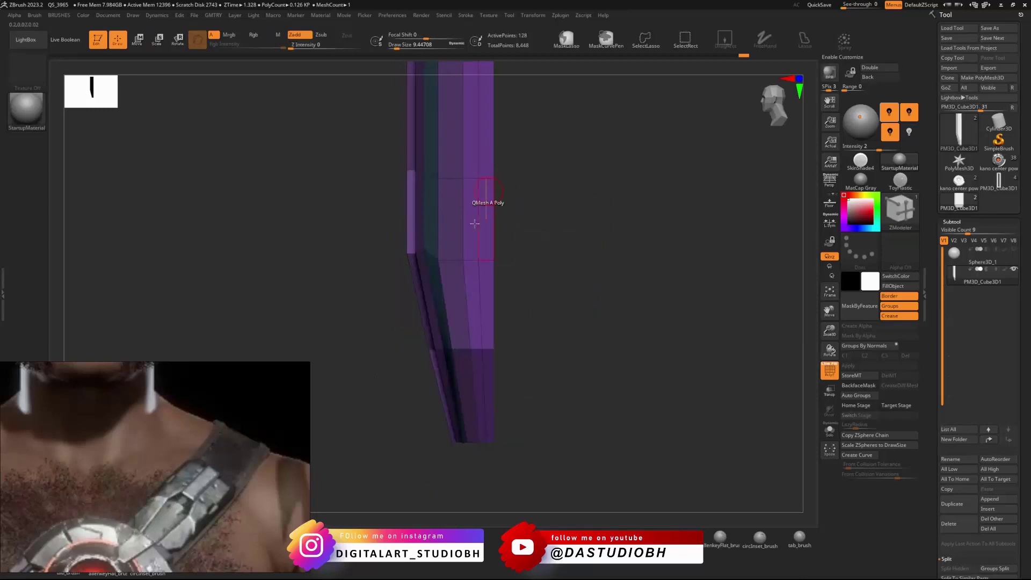
left_click_drag(462, 261, 456, 294)
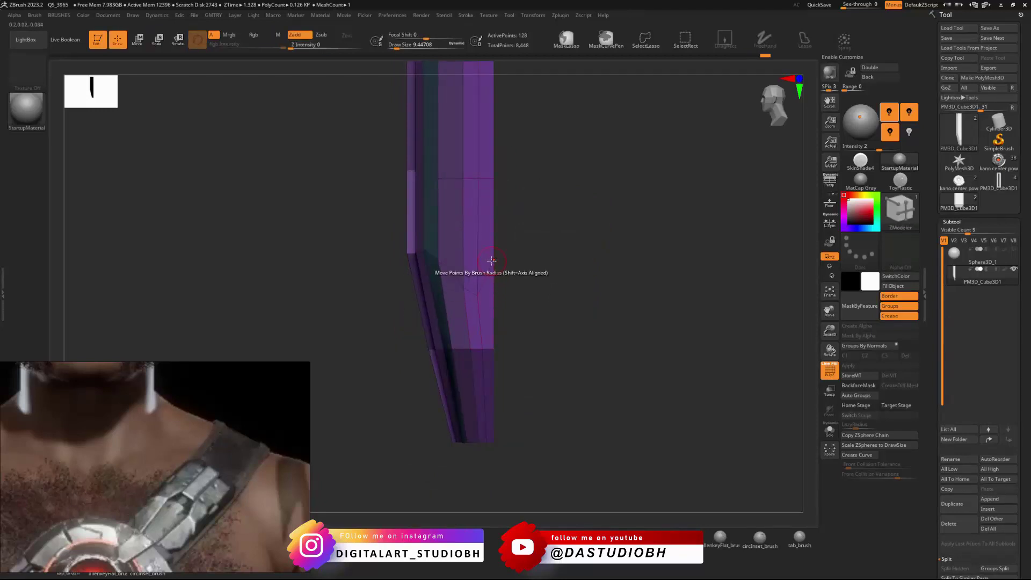
right_click_drag(492, 304, 561, 262)
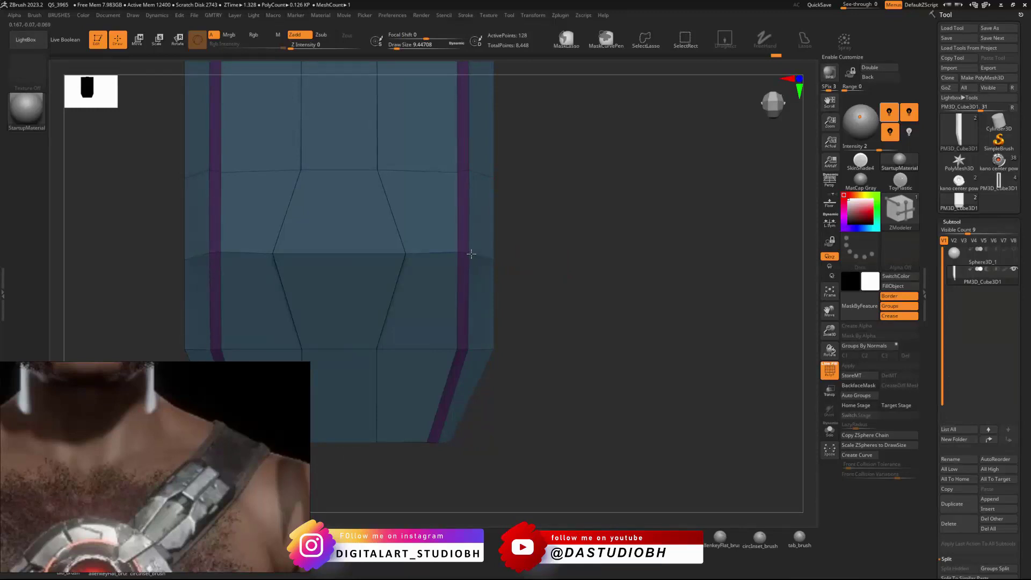
right_click_drag(518, 243, 478, 303, "ctrl")
mouse_move(525, 311)
left_mouse_down("alt")
mouse_move(474, 287)
mouse_move(486, 234)
mouse_move(531, 219)
left_mouse_up("alt")
left_click(526, 167)
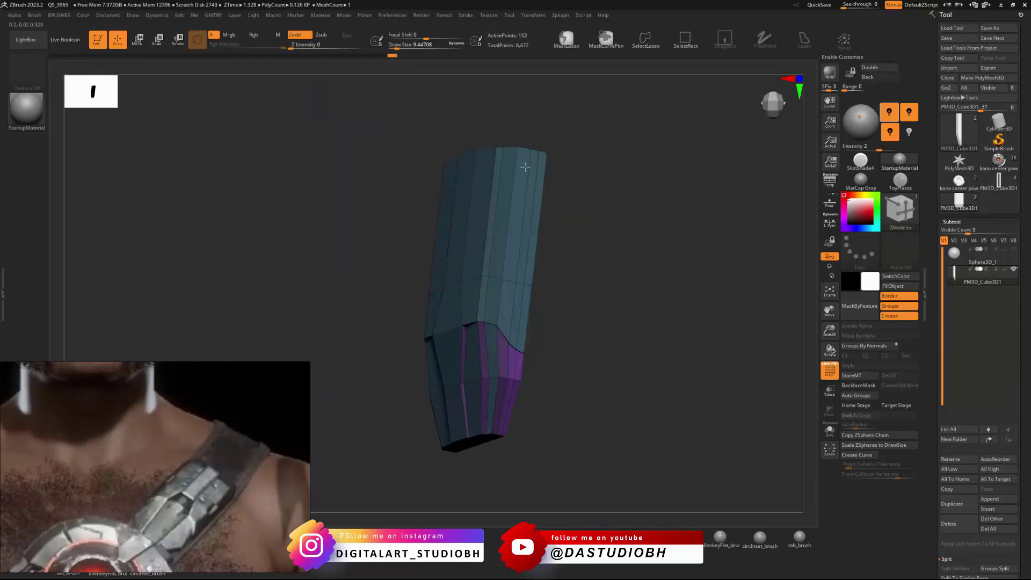
left_click_drag(525, 167, 520, 171)
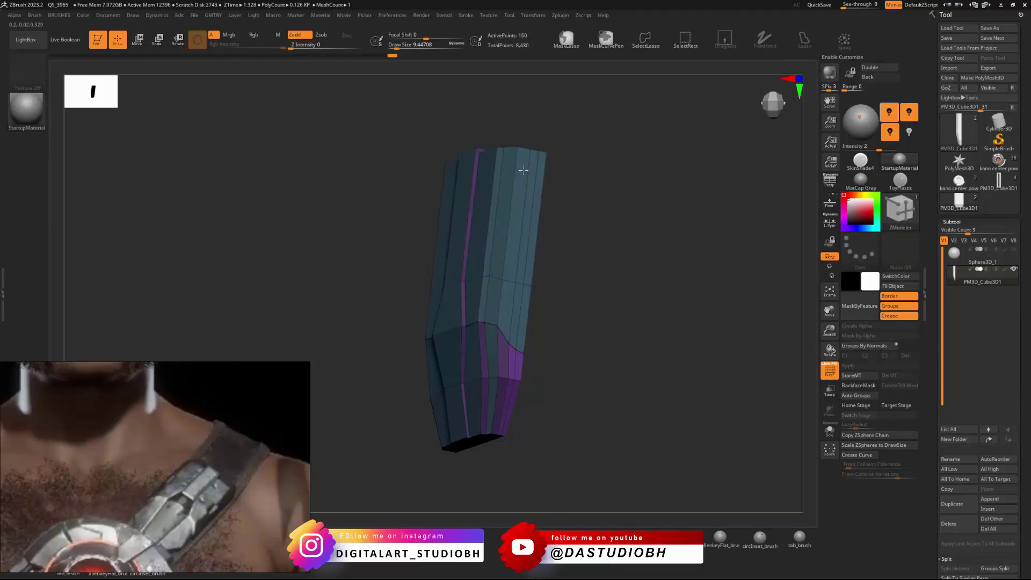
left_click(524, 170)
right_click_drag(523, 188, 598, 163, "ctrl")
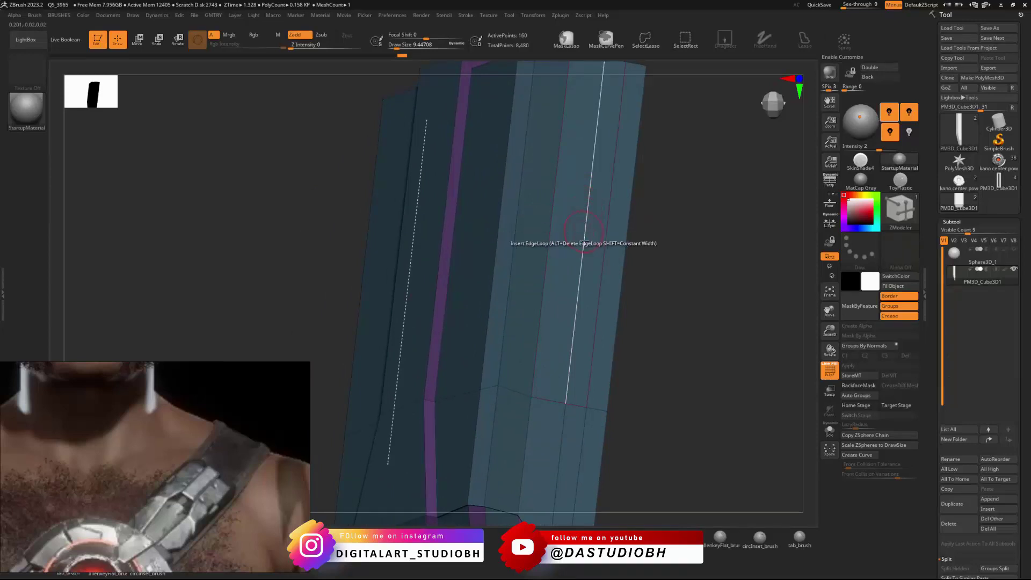
key("ctrl+z")
Step: Set the ZModeler polygon action to Extrude with A Single Poly and extrude the marked upper faces outward into a step
key("space")
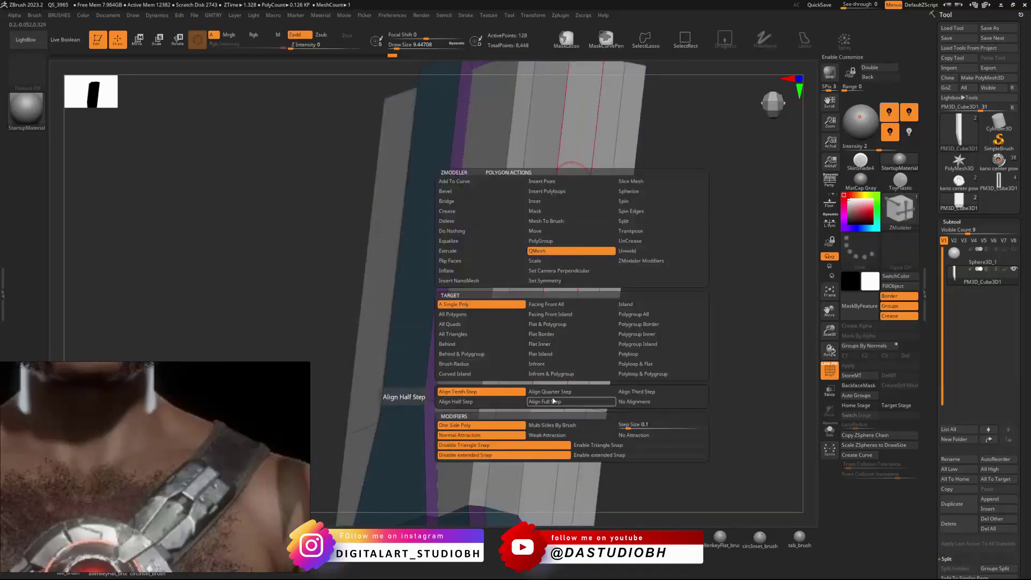
key("space")
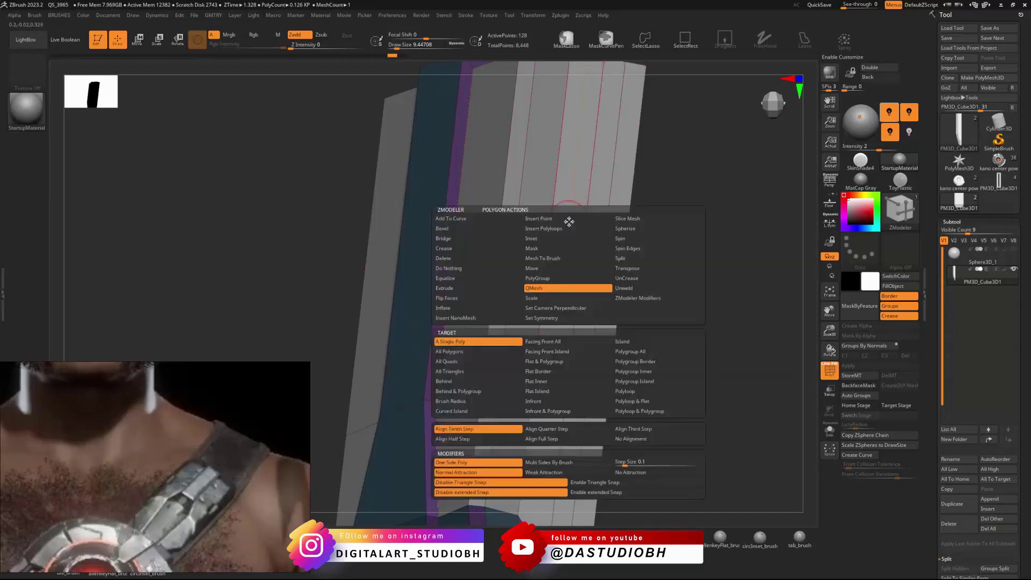
left_click(452, 287)
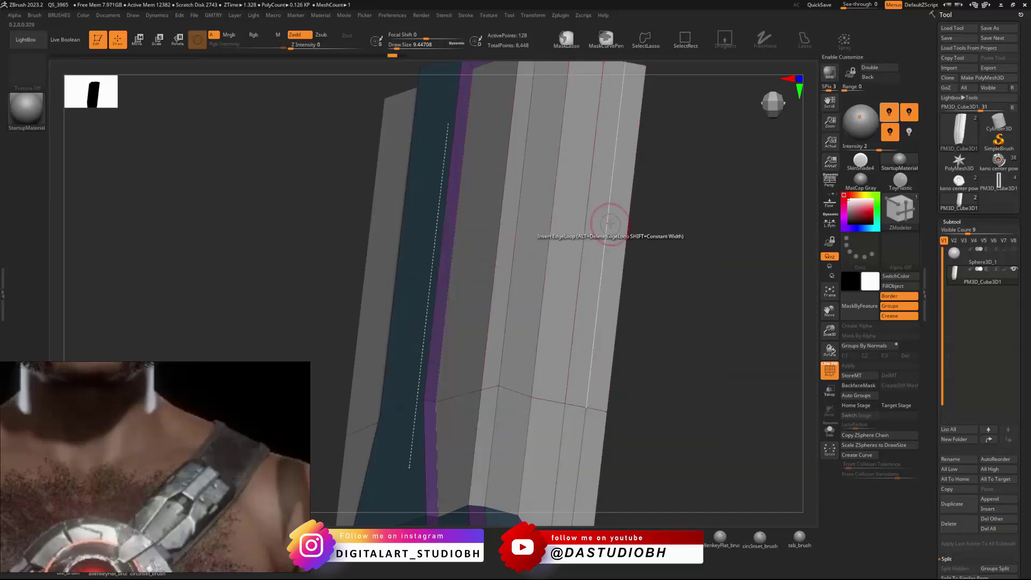
right_click_drag(610, 226, 585, 244)
left_click(592, 197)
Step: Preview the plate with dynamic subdivision smoothing, with and without polyframes, and turn the preview off
key("shift+f")
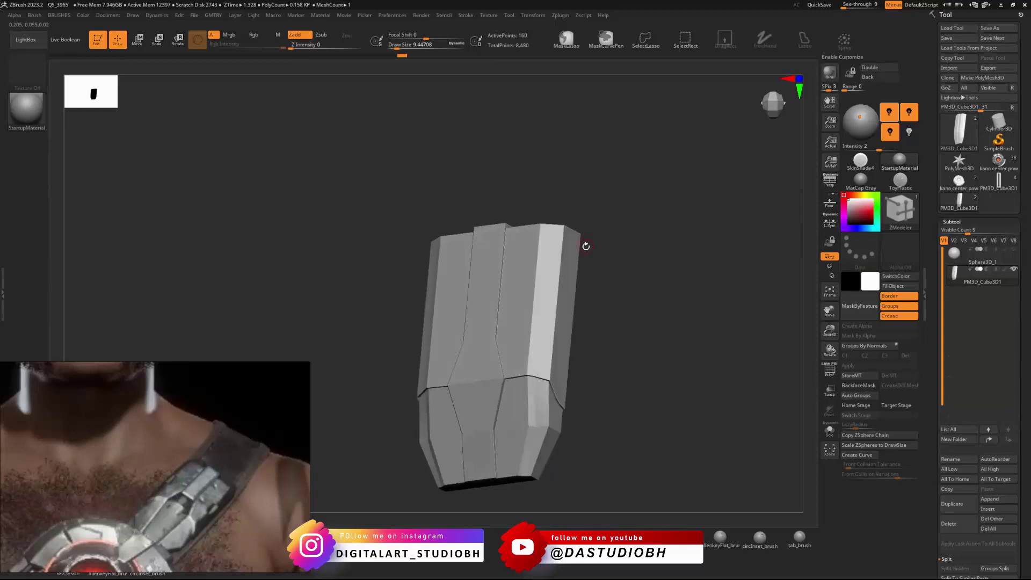
key("d")
right_click_drag(604, 321, 637, 334)
key("shift+d")
key("shift+f")
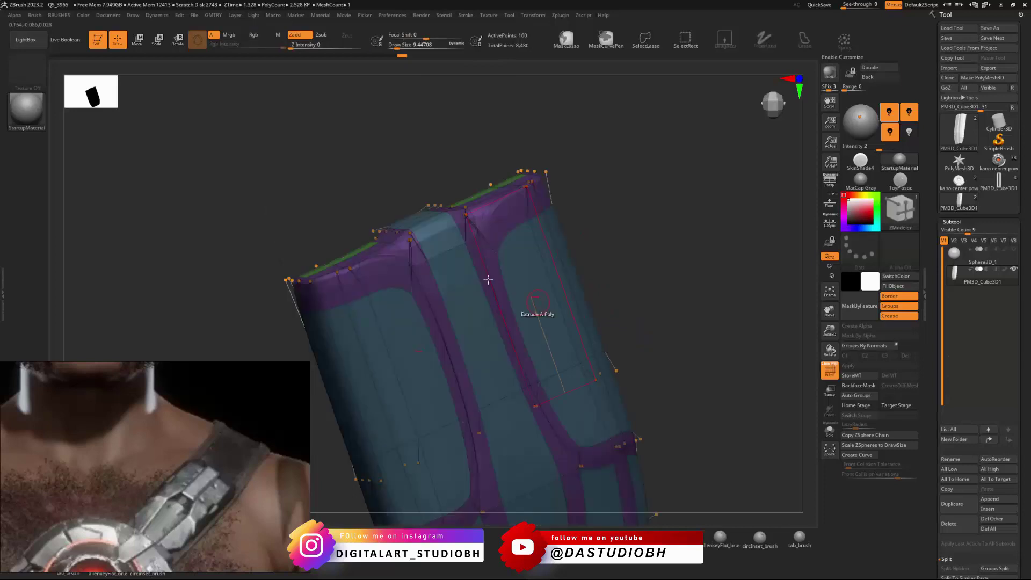
key("shift+d")
right_click_drag(608, 272, 437, 321, "ctrl")
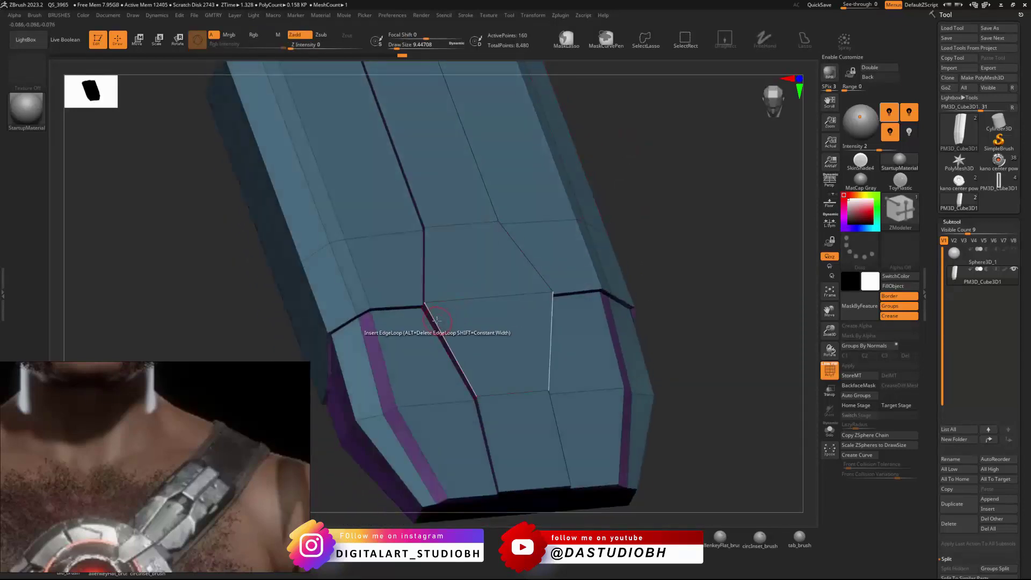
Step: Insert an edge loop across the plate just below the raised step, and check it with dynamic subdivision, with and without polyframes
key("space")
left_click(421, 297)
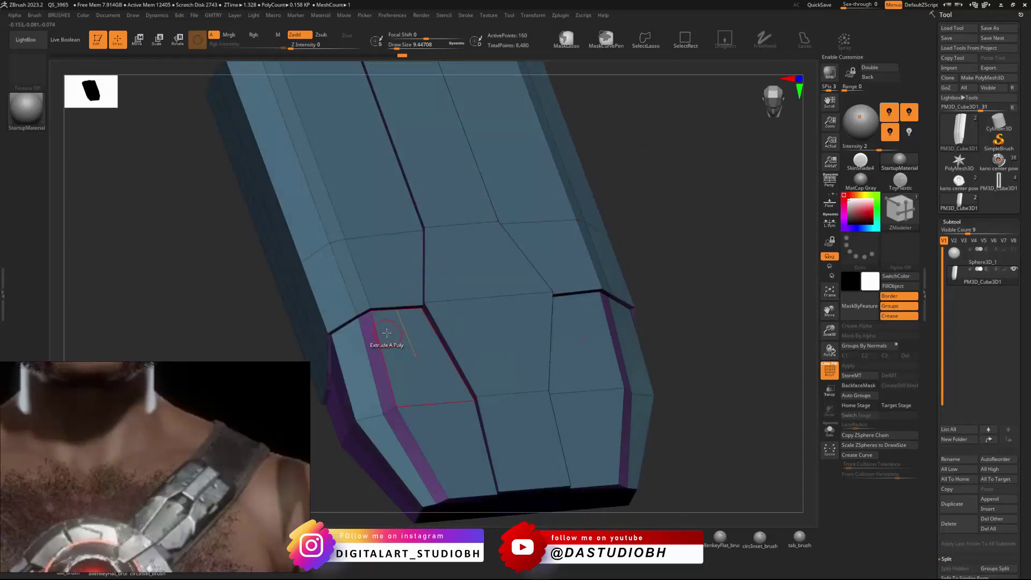
right_click_drag(387, 333, 379, 338)
left_click_drag(379, 338, 379, 325)
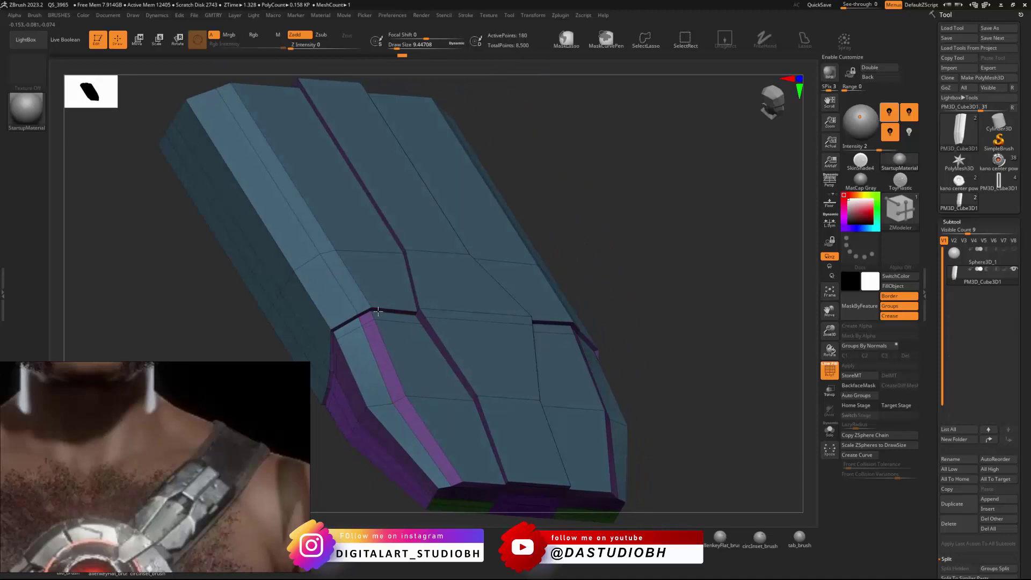
key("d")
key("shift+f")
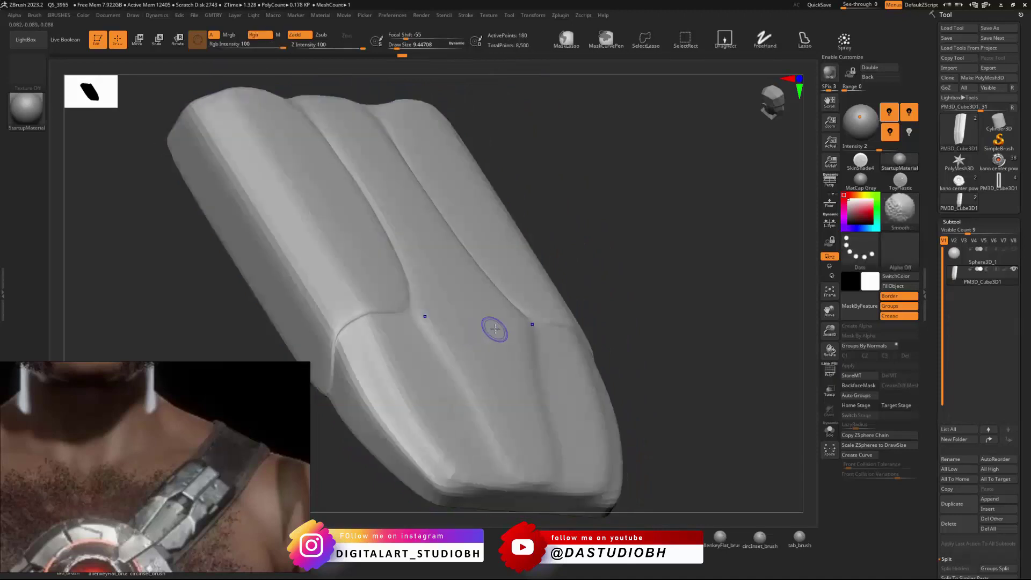
right_click_drag(357, 276, 379, 345, "shift")
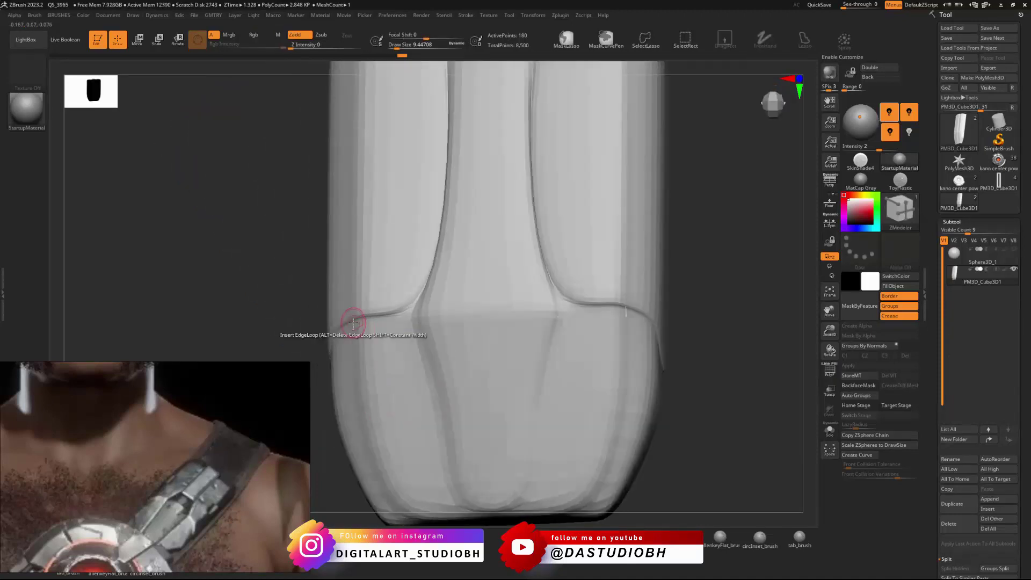
key("shift+f")
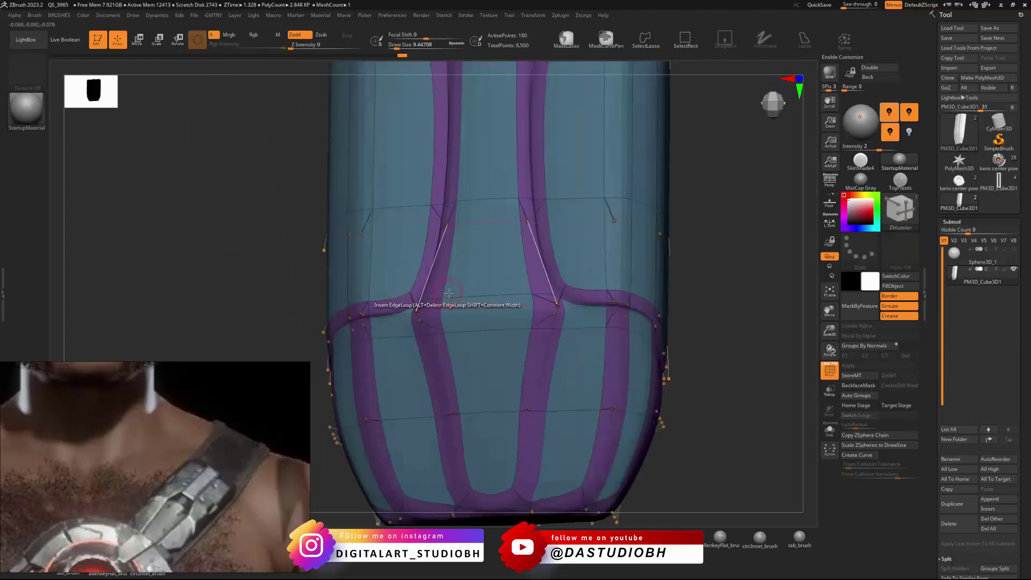
Step: Try an edge loop just inside one side edge of the middle strip, on the smoothed and the plain mesh, and undo it
left_click(436, 321)
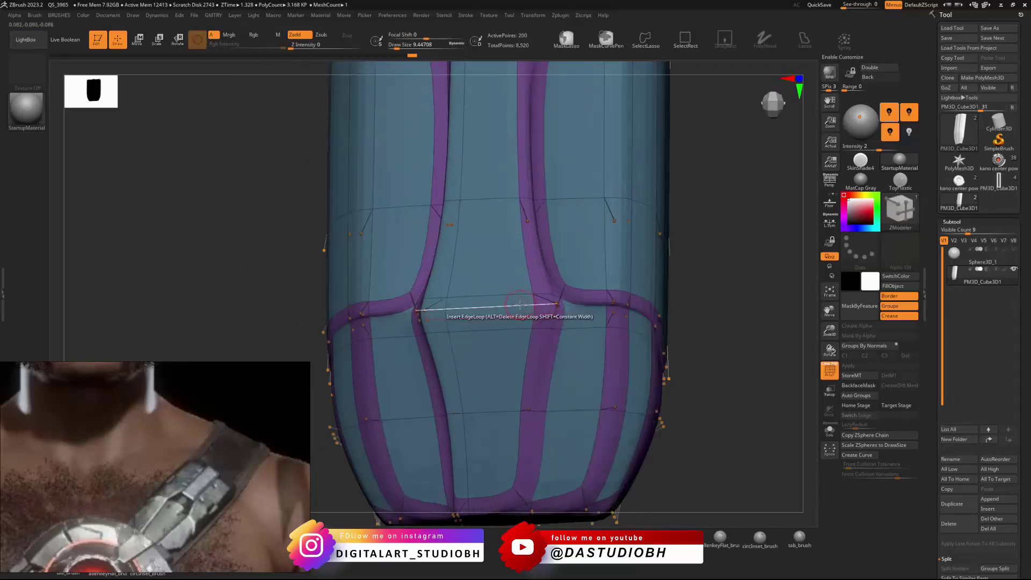
key("ctrl+z")
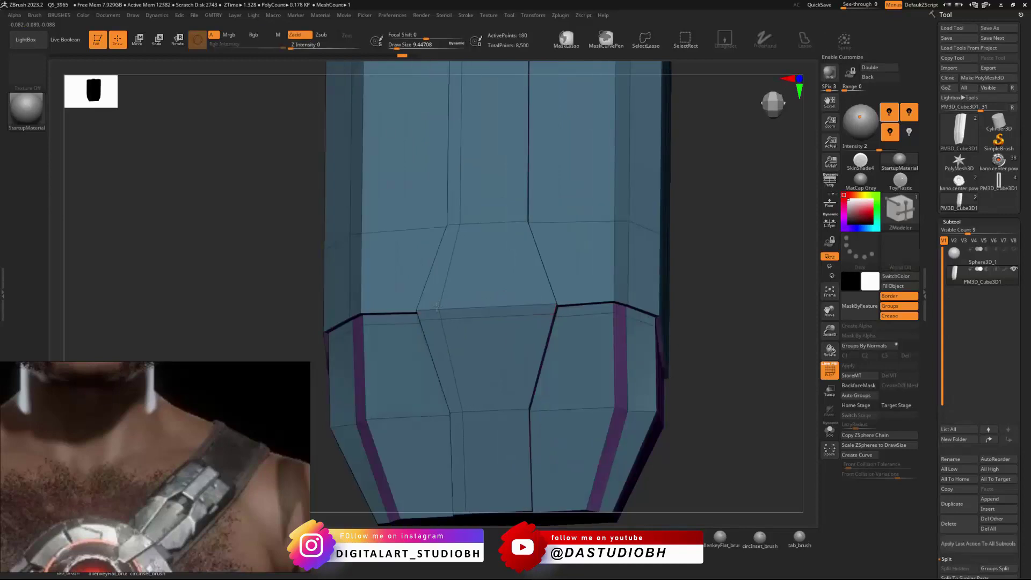
left_click(438, 305)
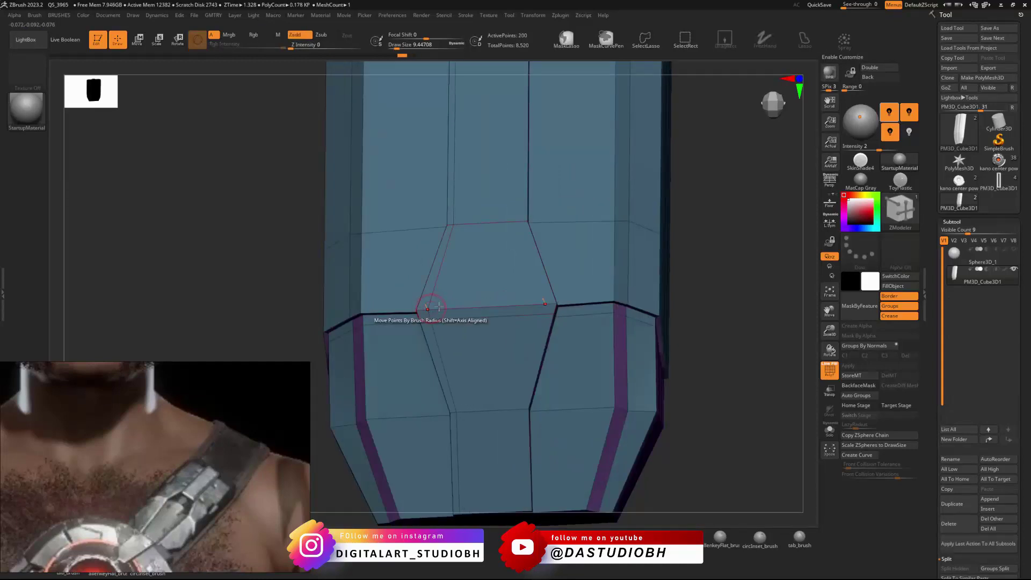
right_click_drag(438, 306, 509, 285)
right_click(509, 286)
key("ctrl")
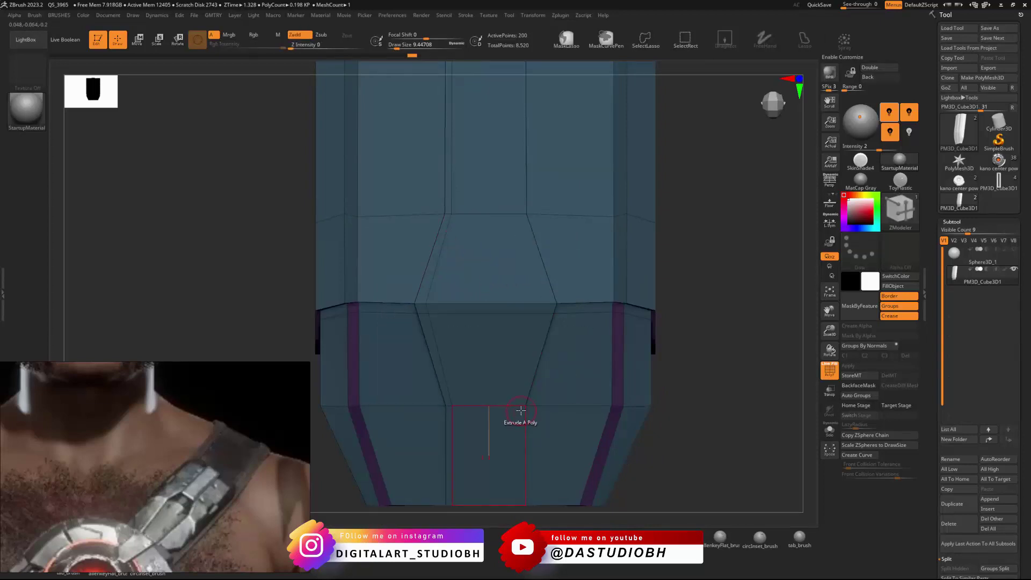
key("ctrl+z")
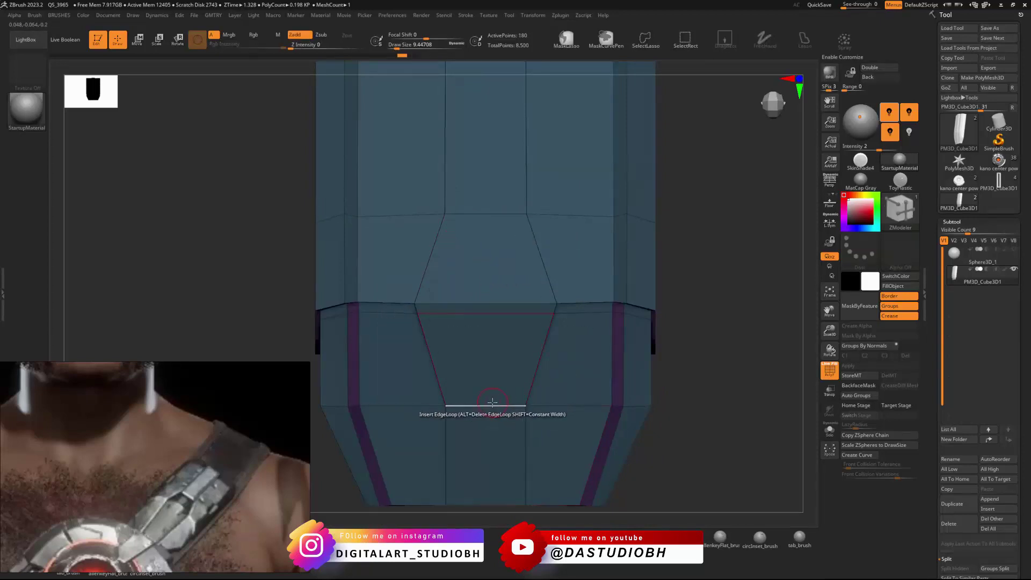
Step: Insert an edge loop just inside each side edge of the middle strip, running along the plate's length
left_click(515, 405)
key("ctrl+z")
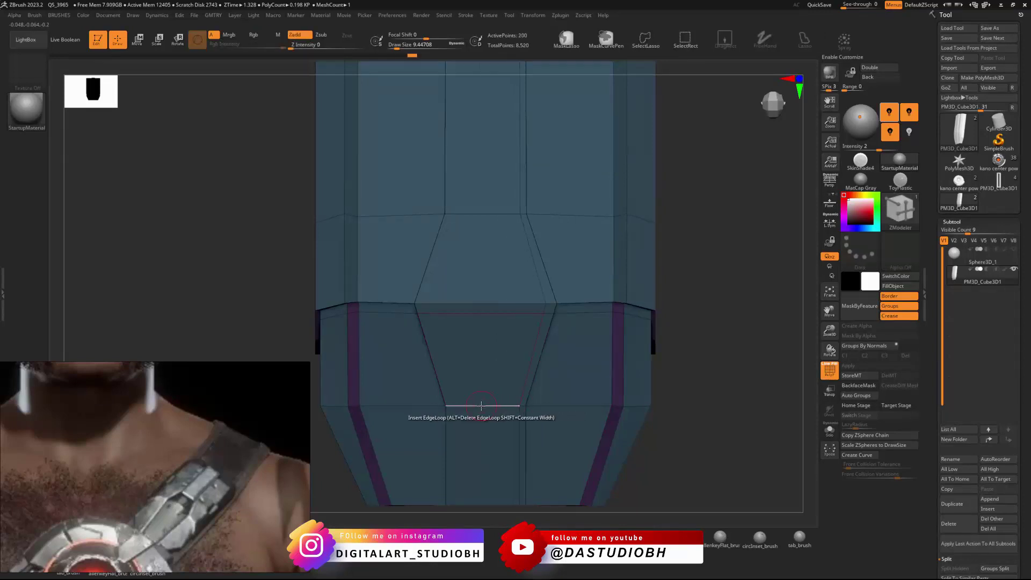
left_click(453, 405)
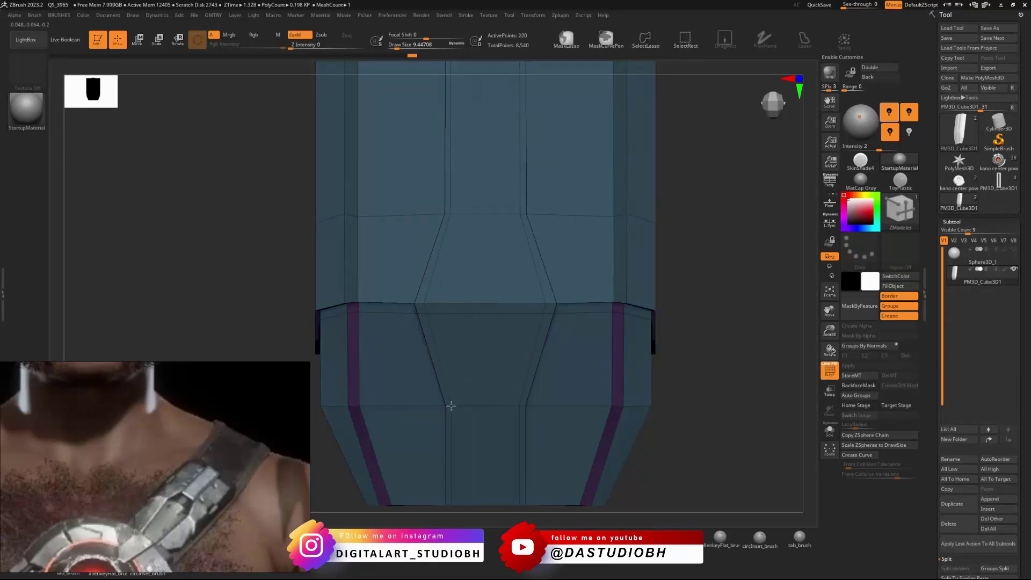
Step: Try to extrude the long upper face of the middle strip outward, and undo the extrusion
right_click_drag(482, 313, 477, 407)
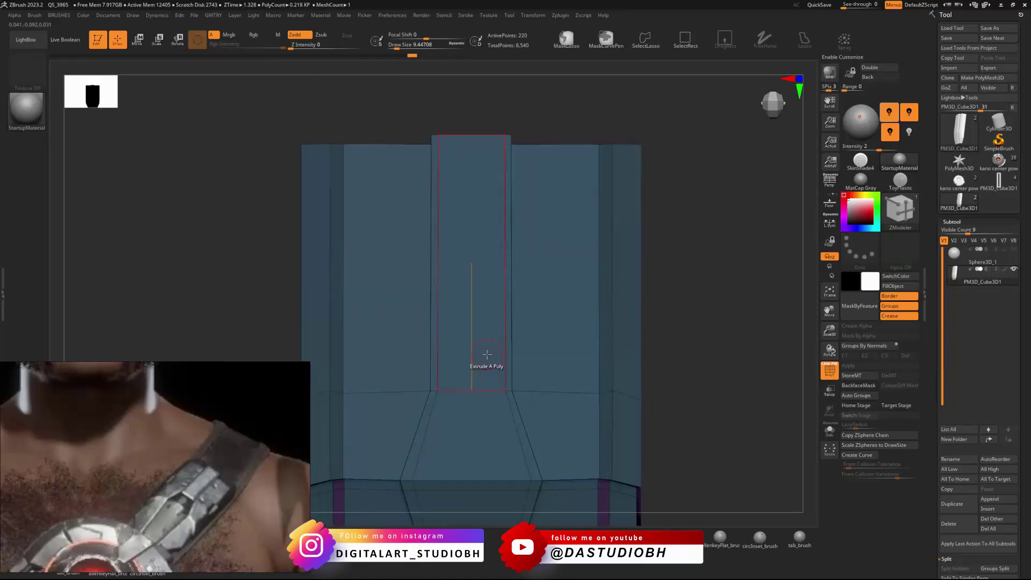
mouse_move(487, 354)
right_mouse_down()
mouse_move(462, 317)
mouse_move(487, 335)
right_mouse_up()
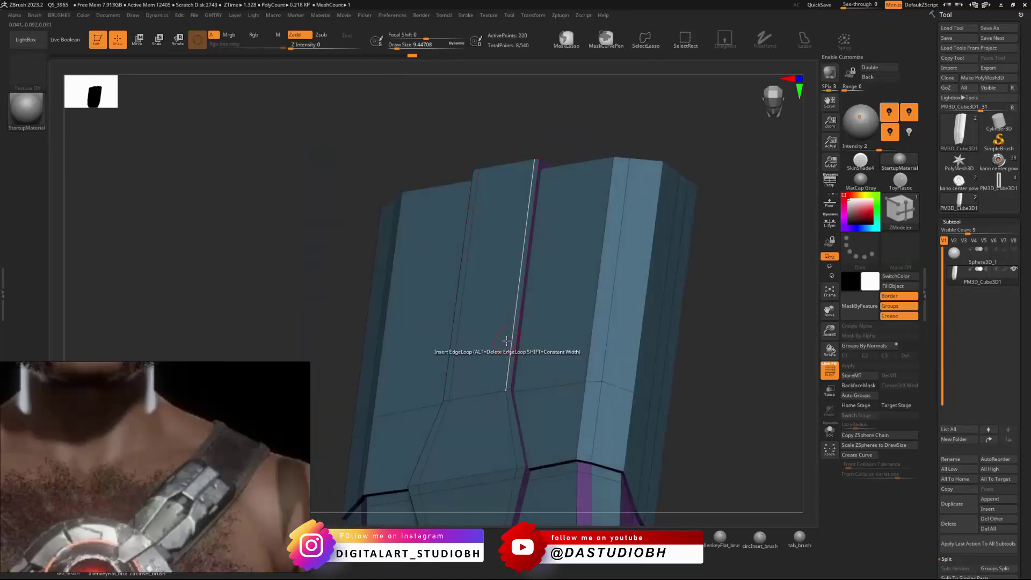
left_click(485, 322)
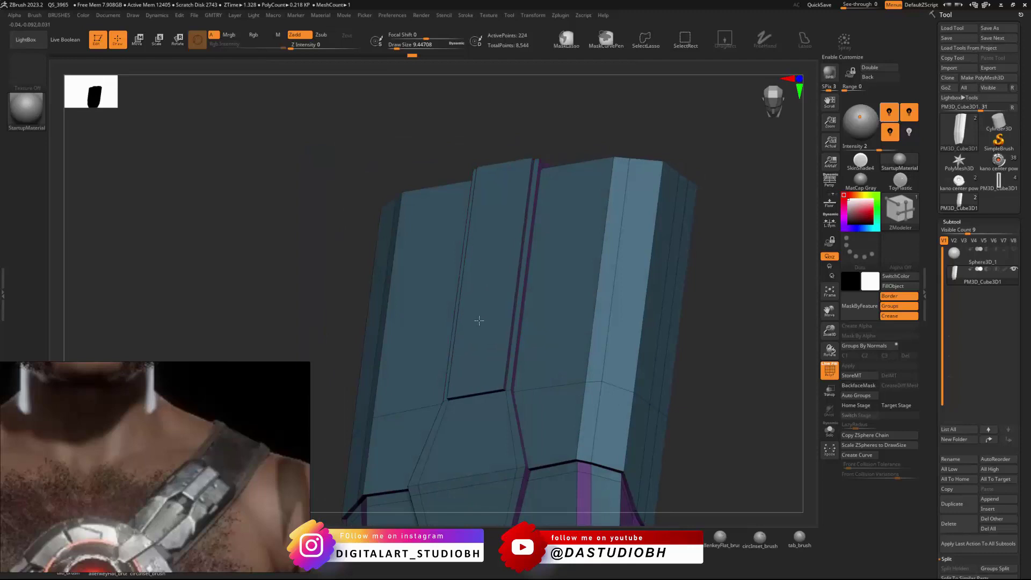
key("space")
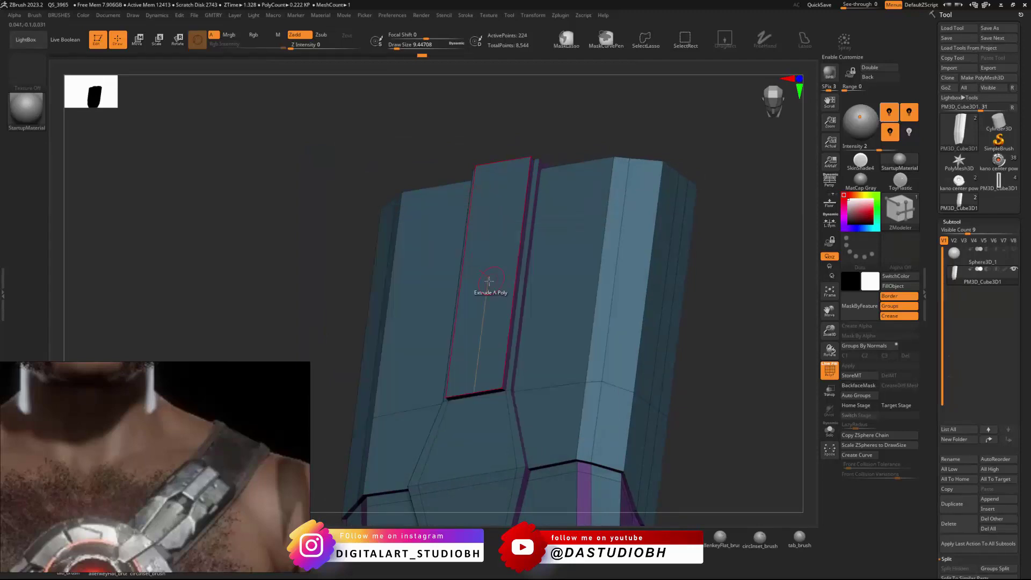
key("ctrl+z")
Step: Inset the long upper face of the middle strip with A Single Poly, and raise the inset face outward with QMesh
key("space")
left_click(461, 239)
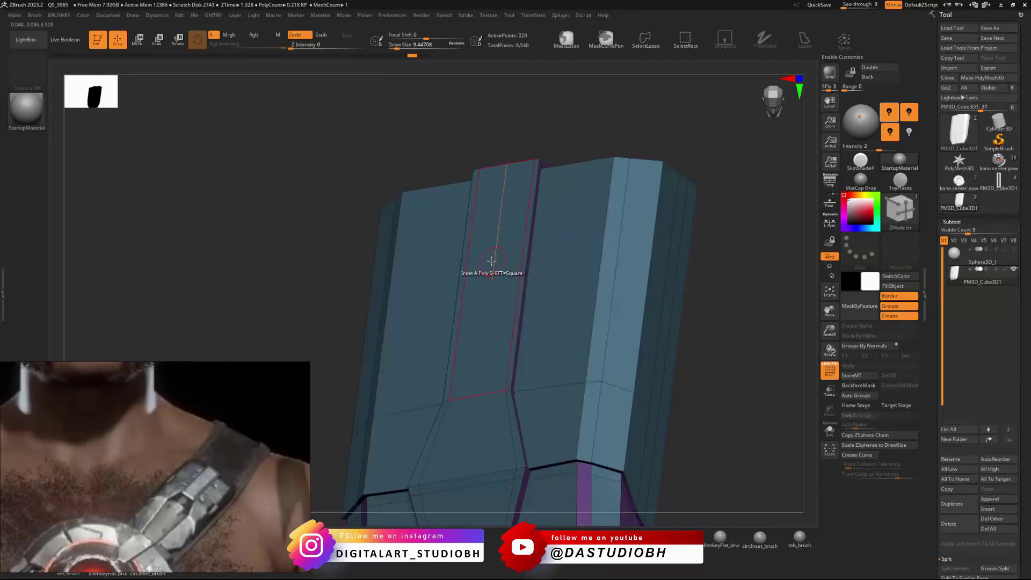
left_click(492, 256)
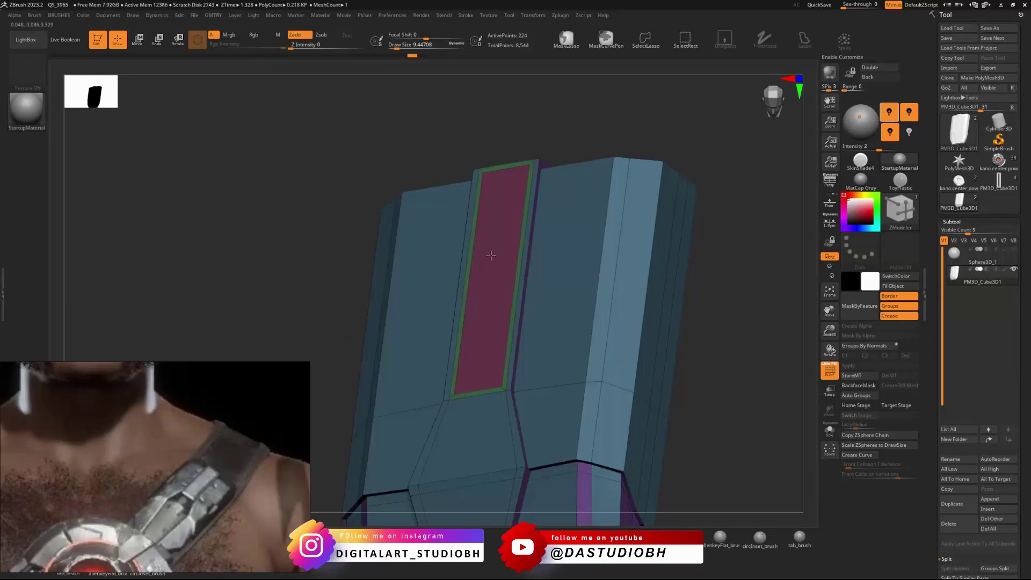
key("space")
left_click(461, 288)
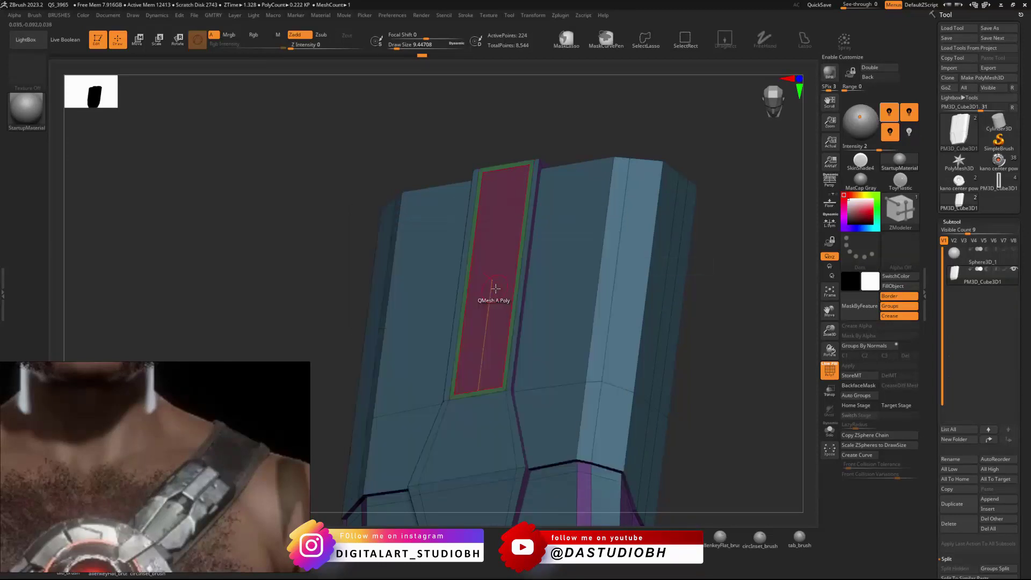
left_click_drag(496, 289, 488, 276)
right_click_drag(487, 276, 555, 270)
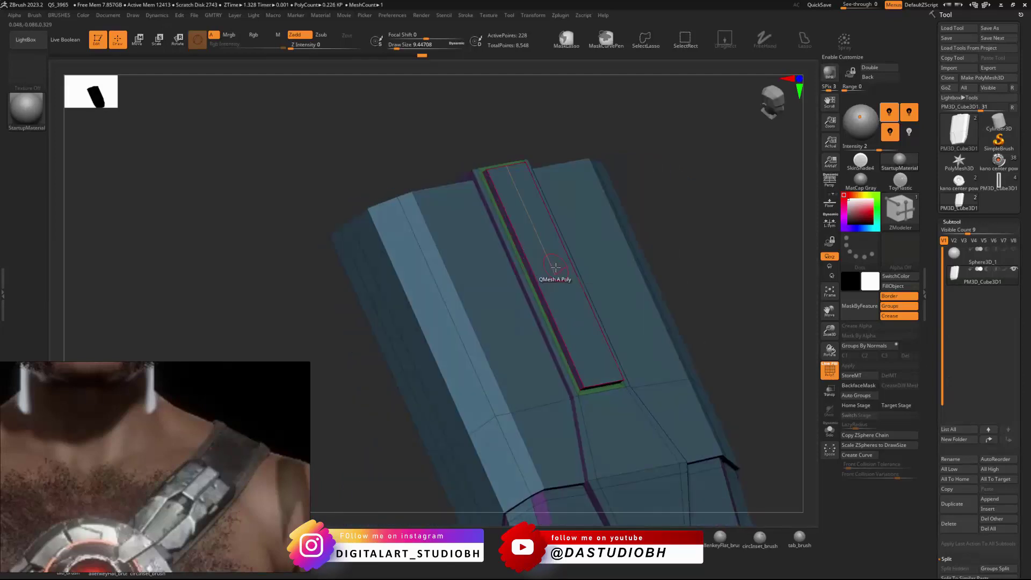
Step: Set the polygon action to Scale with A Single Poly and Click Center, and scale the raised panel's face down to taper its walls
key("space")
left_click(522, 299)
left_click_drag(552, 276, 561, 272)
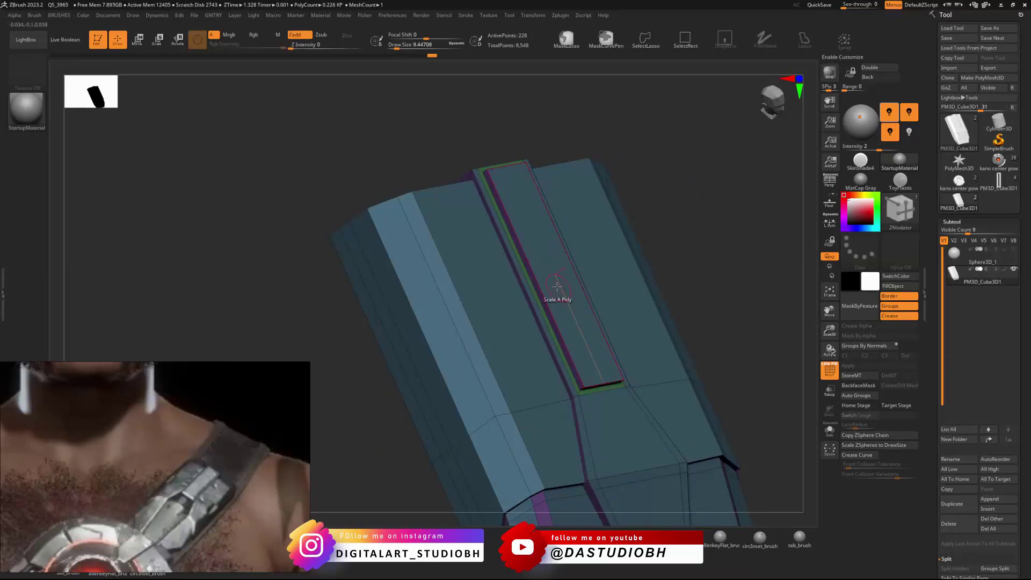
key("space")
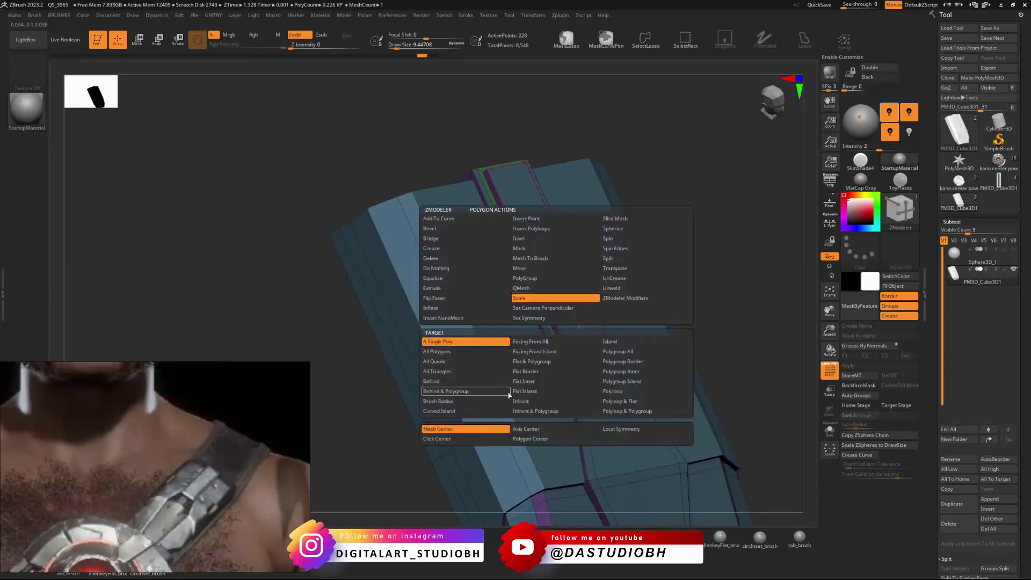
left_click(461, 440)
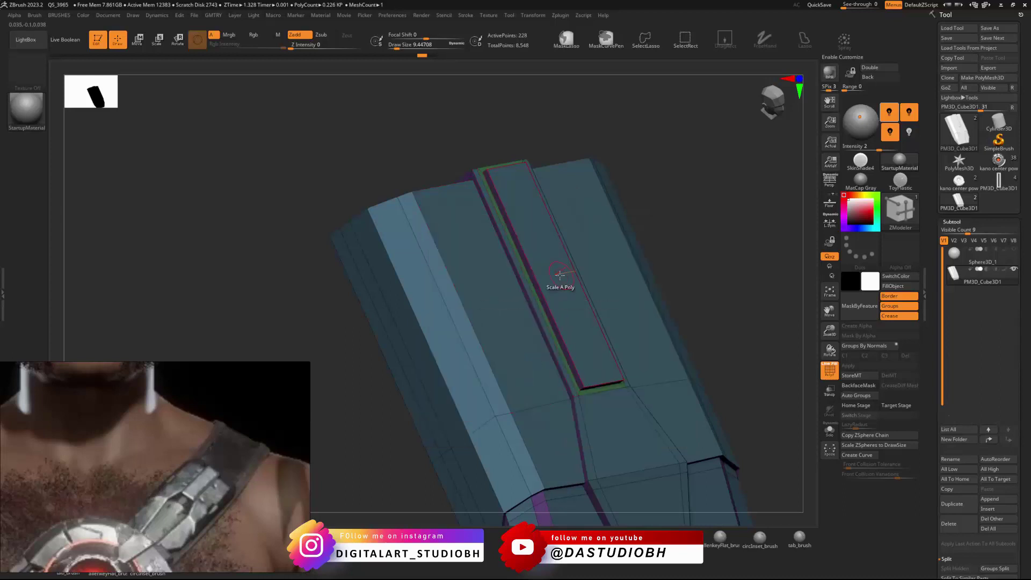
left_click_drag(666, 272, 617, 274)
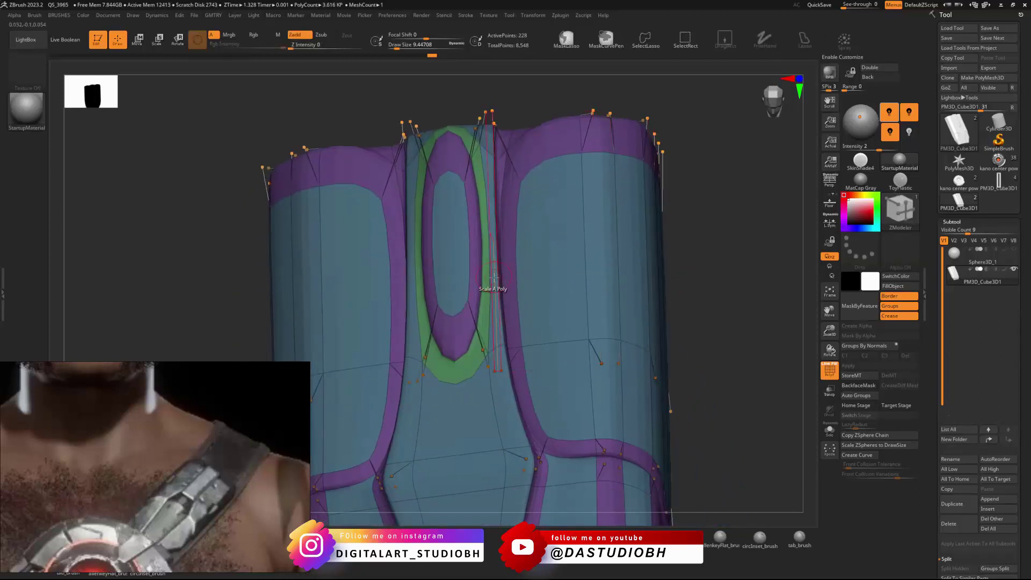
key("shift+d")
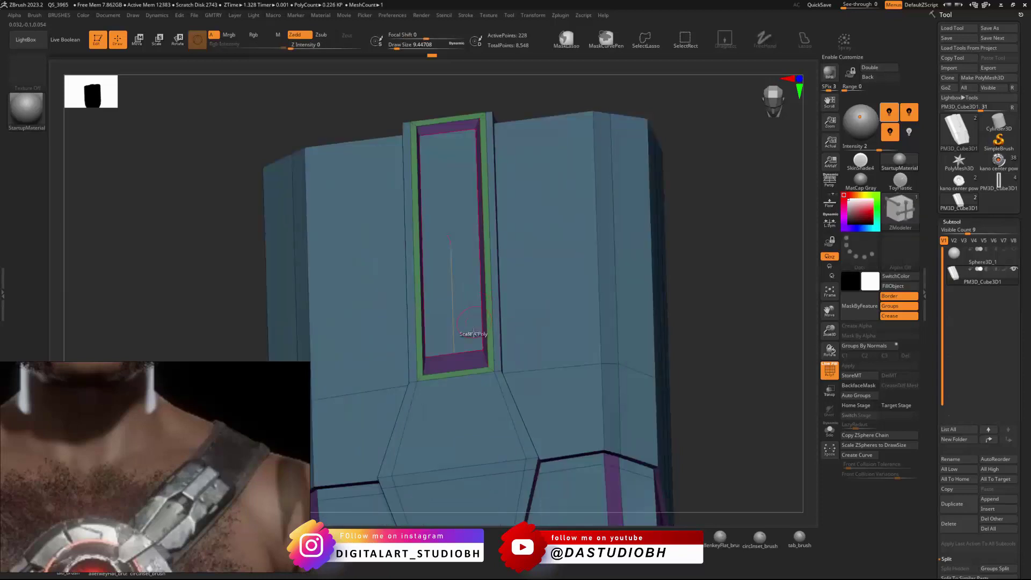
Step: Insert edge loops near the lower and upper ends of the raised panel, and inspect the smoothed plate from several angles
key("space")
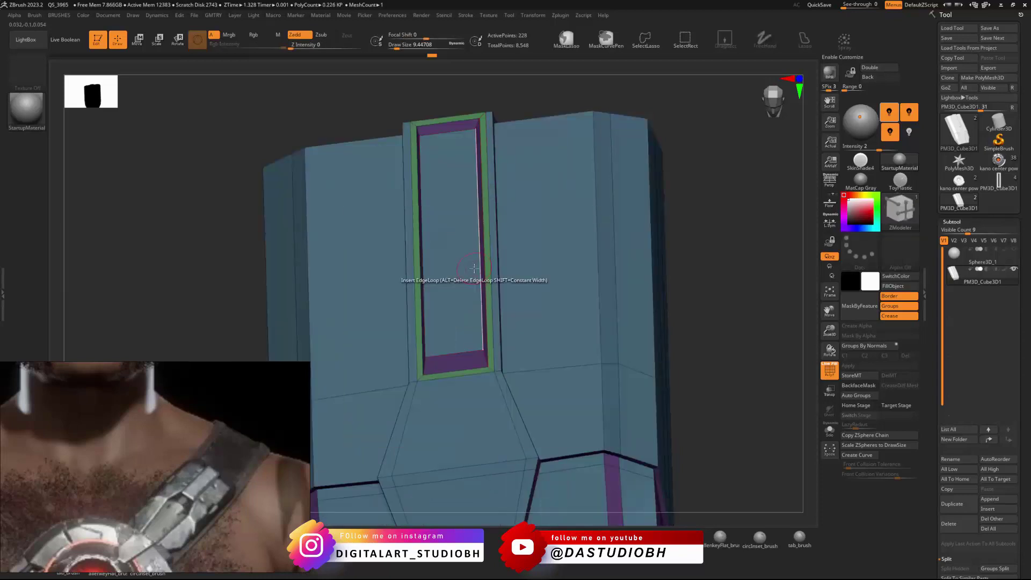
key("space")
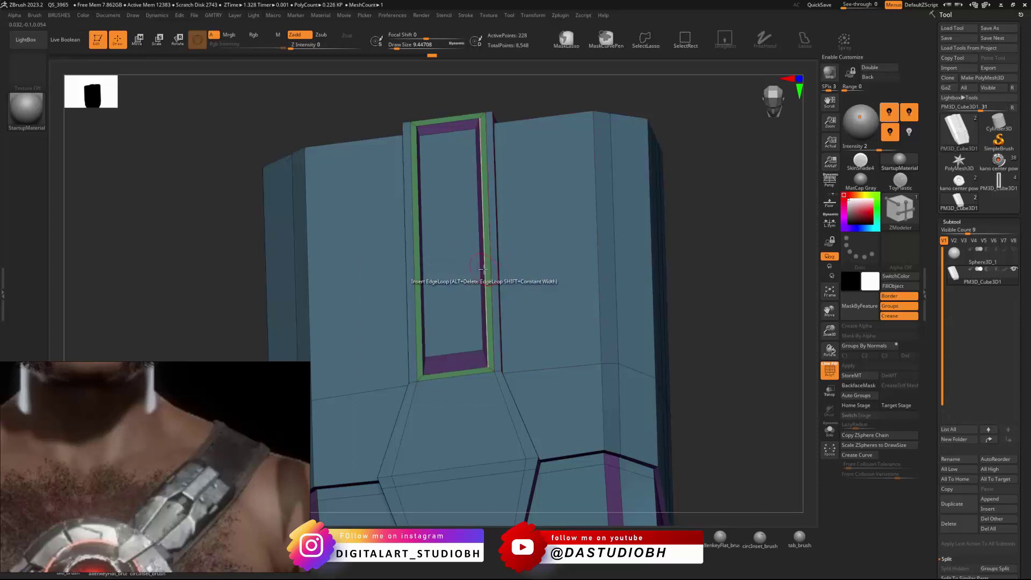
left_click(482, 310)
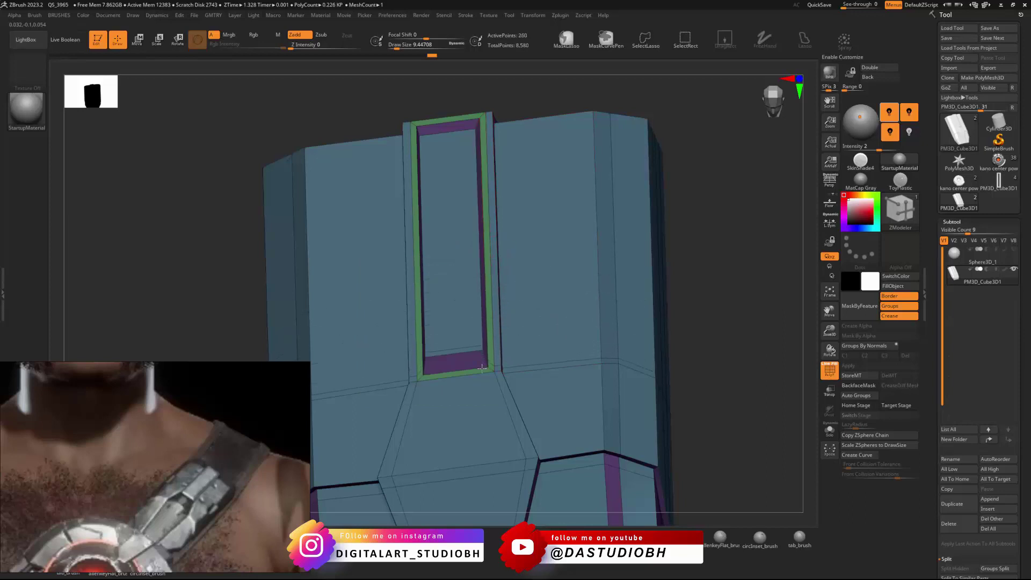
left_click_drag(480, 249, 478, 163)
key("d")
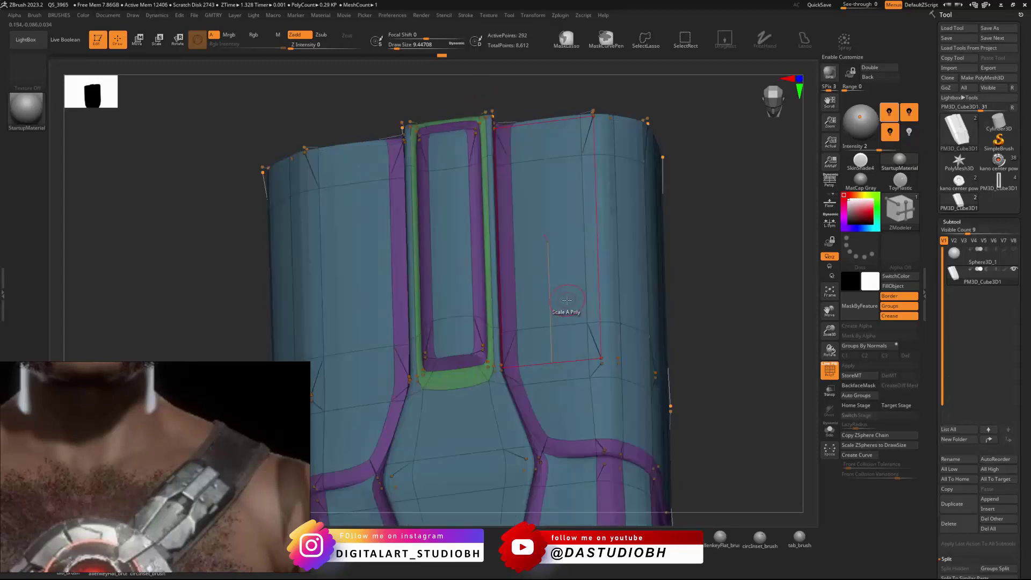
right_click_drag(546, 286, 500, 215)
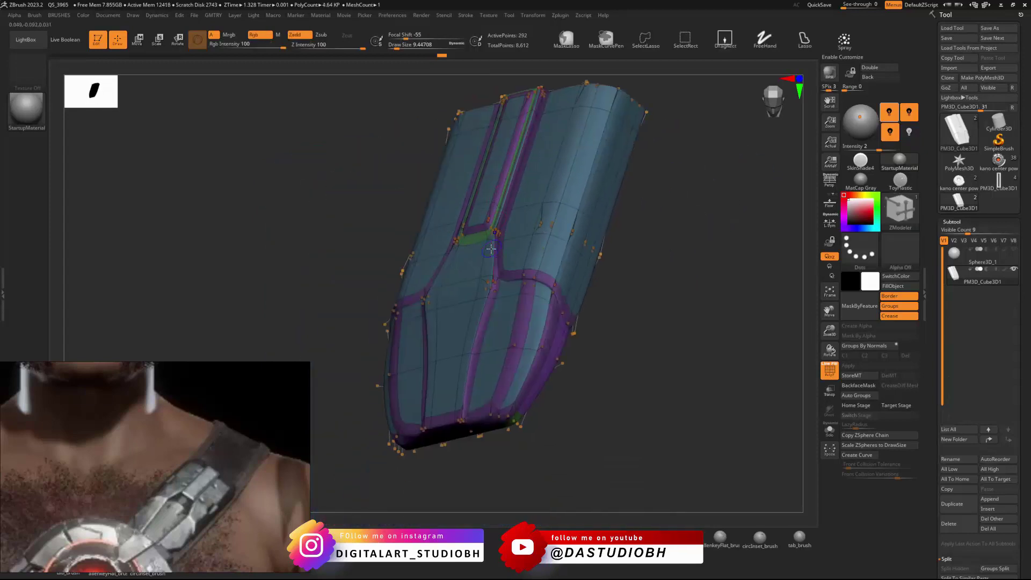
key("shift+f")
right_click_drag(557, 259, 582, 288)
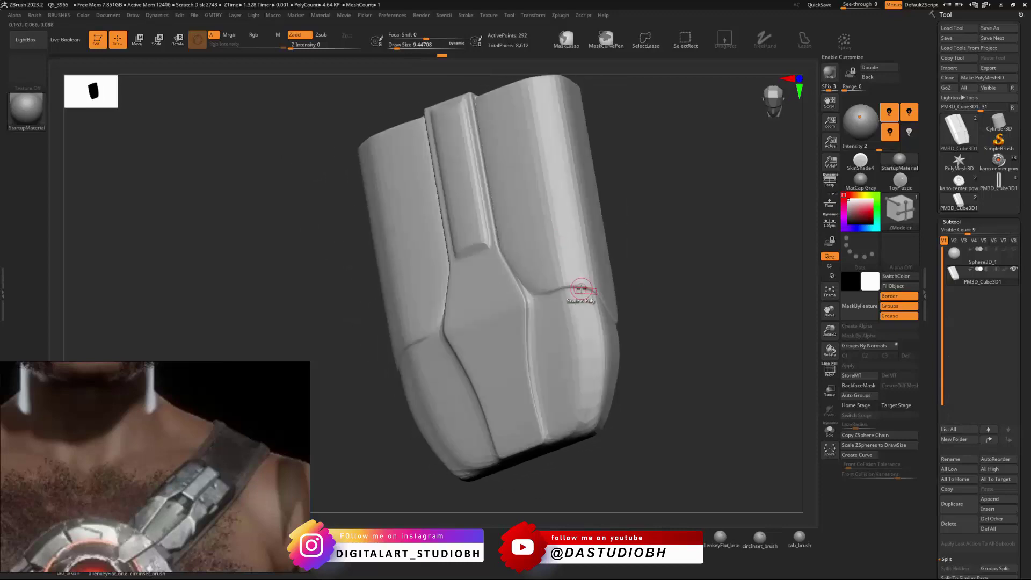
right_click_drag(605, 332, 607, 408)
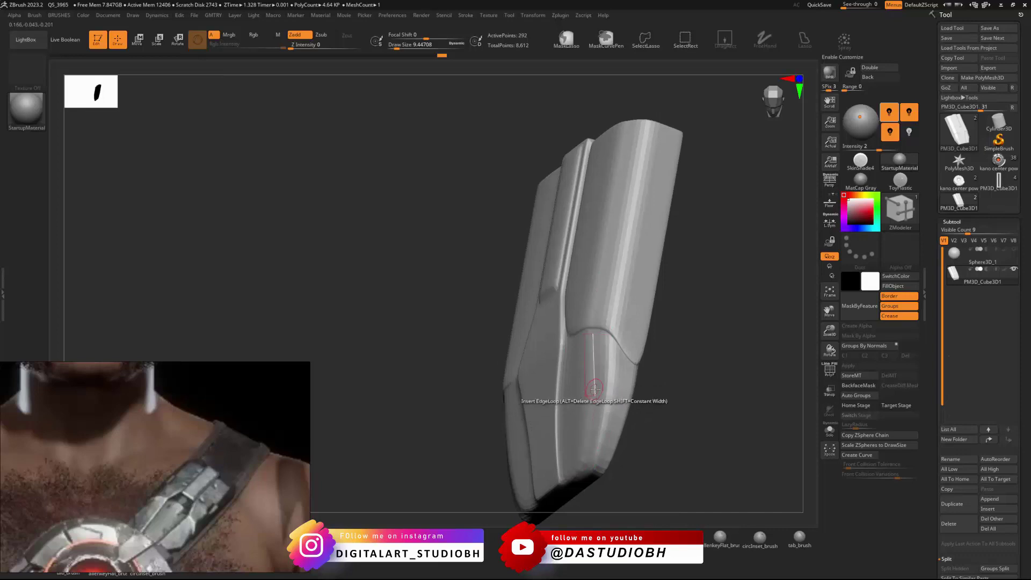
Step: Insert supporting edge loops along the outer corner strip of the tapered lower end, and show the unsmoothed mesh with polyframes
left_click(602, 394)
key("ctrl+z")
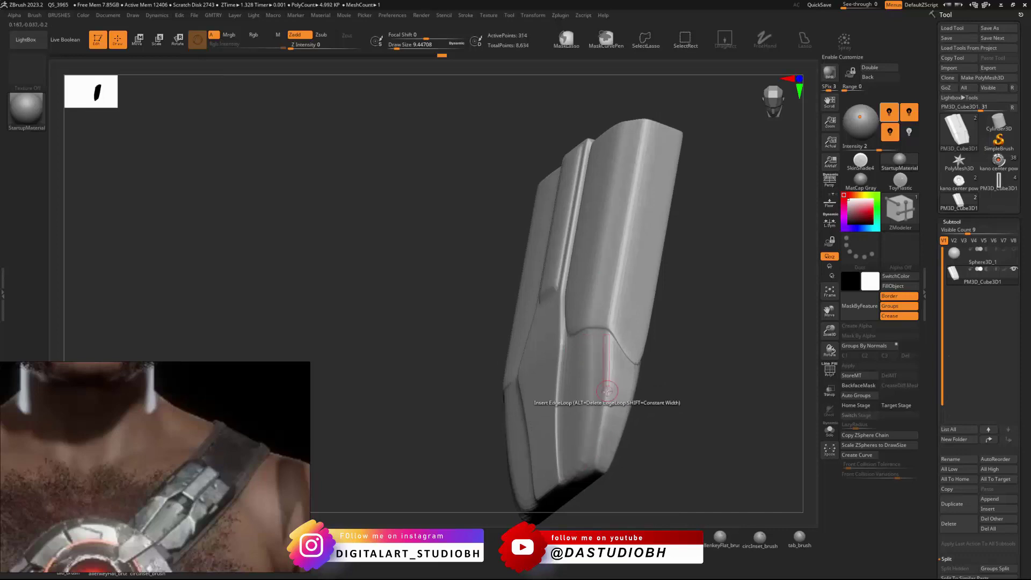
mouse_move(612, 397)
right_mouse_down()
mouse_move(627, 392)
mouse_move(615, 388)
right_mouse_up()
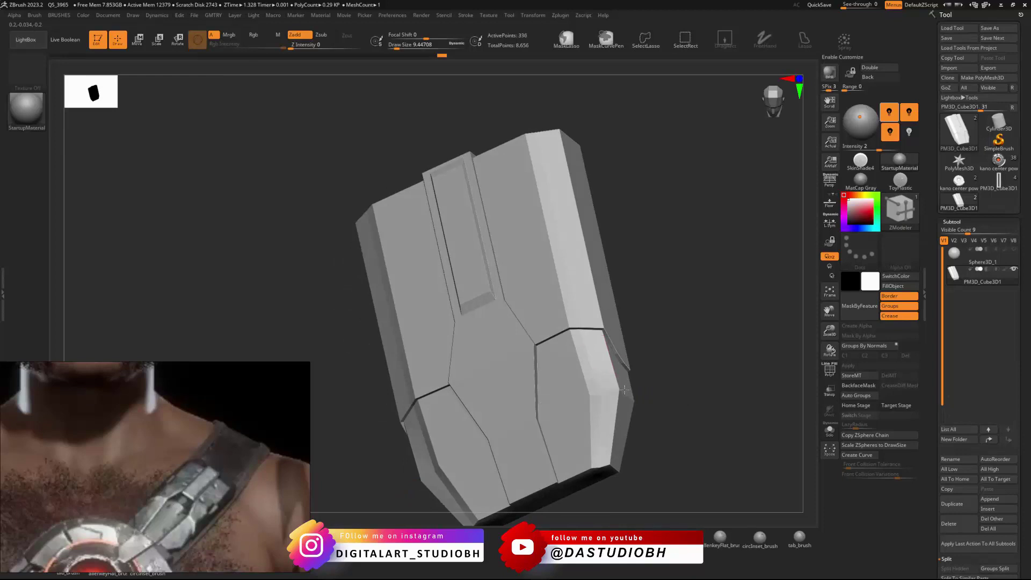
key("shift+f")
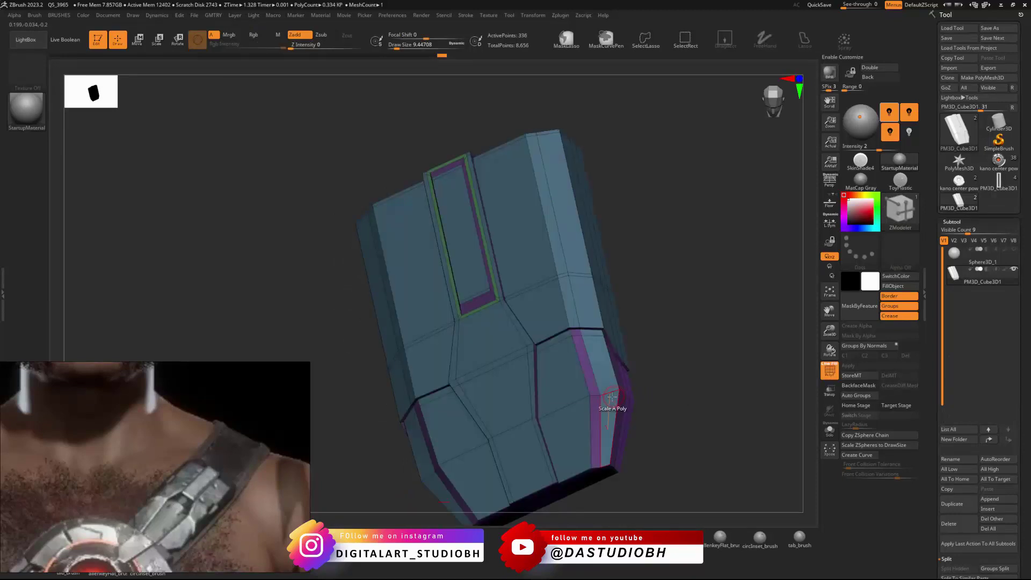
Step: Preview the plate with smoothing on and load an inset brush from LightBox
right_click_drag(617, 392, 618, 408)
key("space")
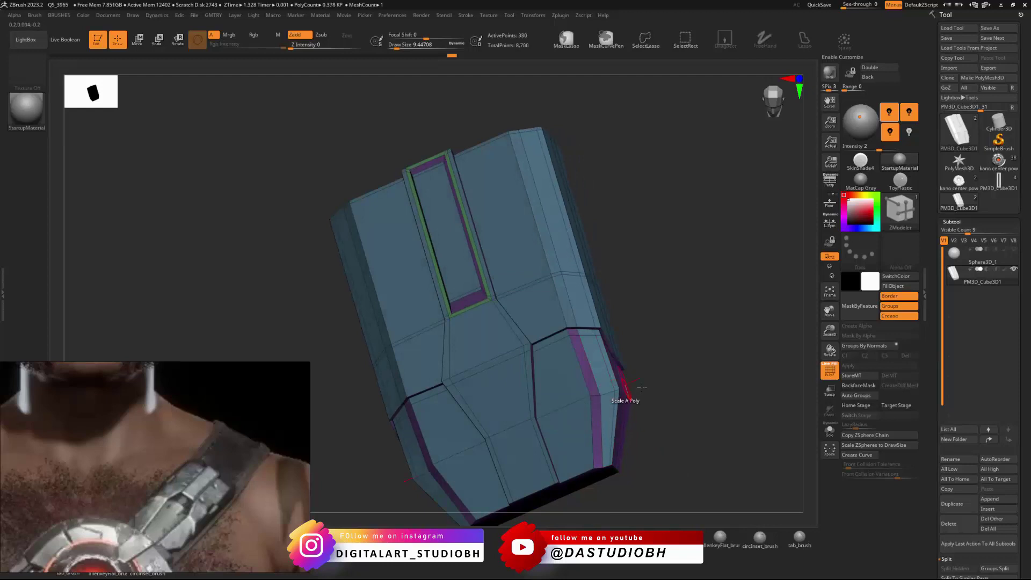
right_click_drag(642, 387, 368, 475)
left_click(25, 39)
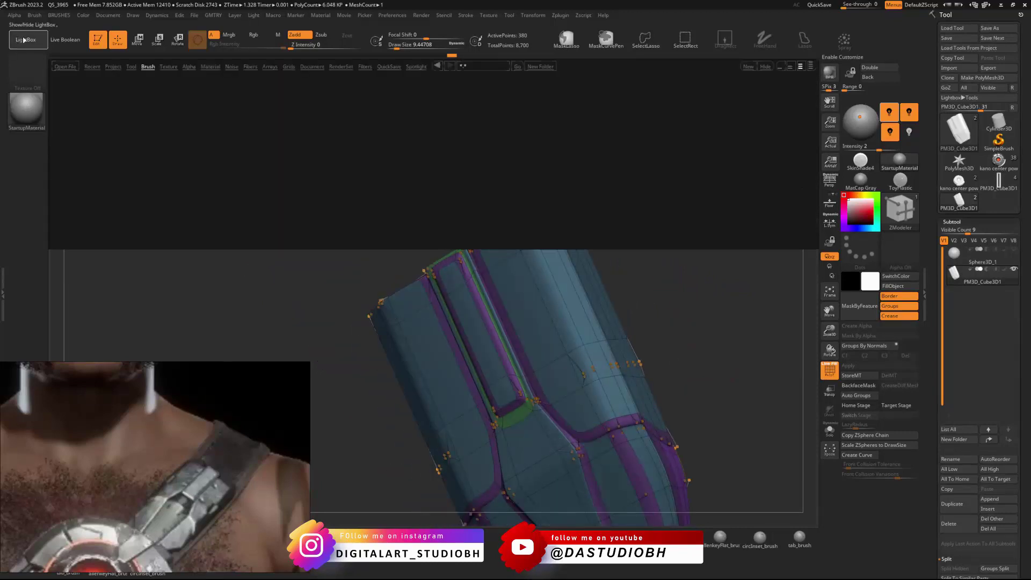
double_click(183, 150)
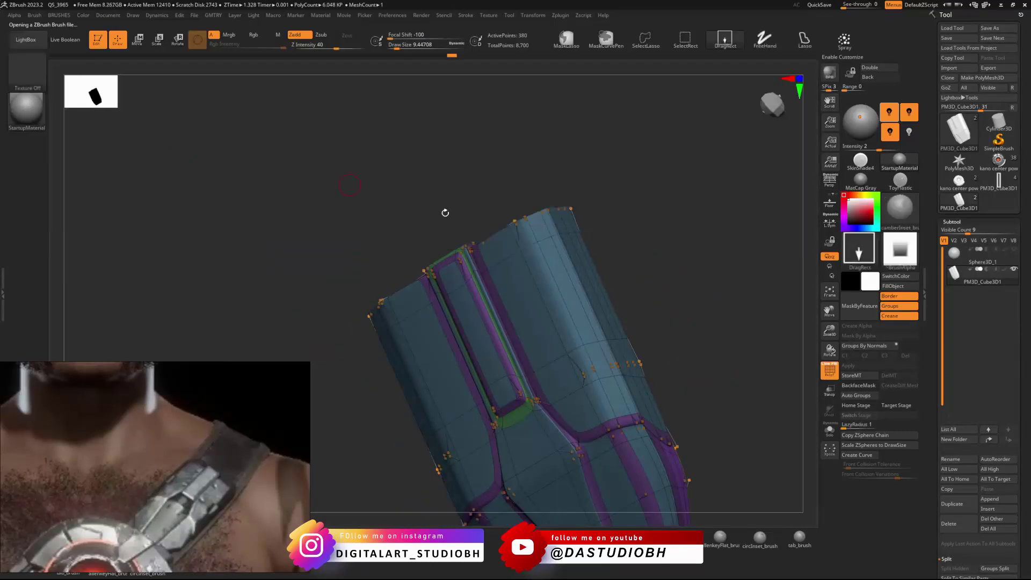
Step: Inspect the smoothed plate without polyframes around the raised panel, and return to the unsmoothed mesh with polyframes
mouse_move(461, 355)
right_mouse_down("alt")
mouse_move(487, 341)
mouse_move(464, 365)
right_mouse_up("alt")
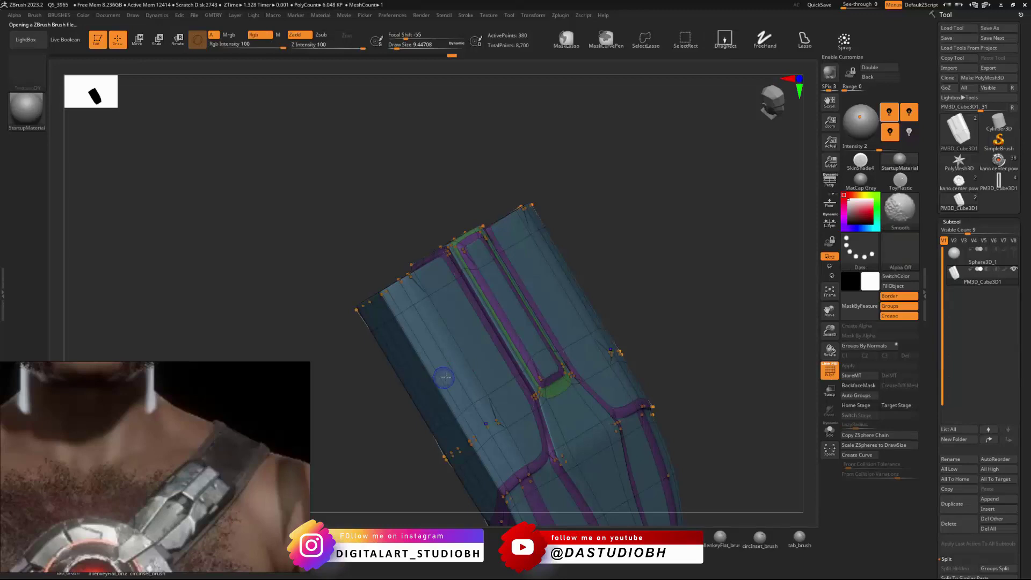
key("shift+f")
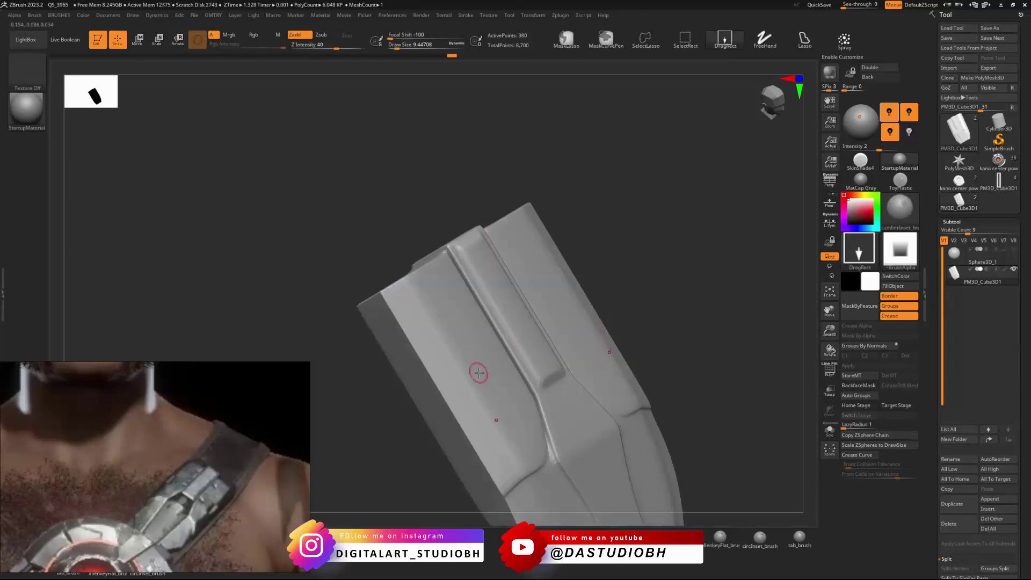
right_click_drag(479, 373, 447, 272)
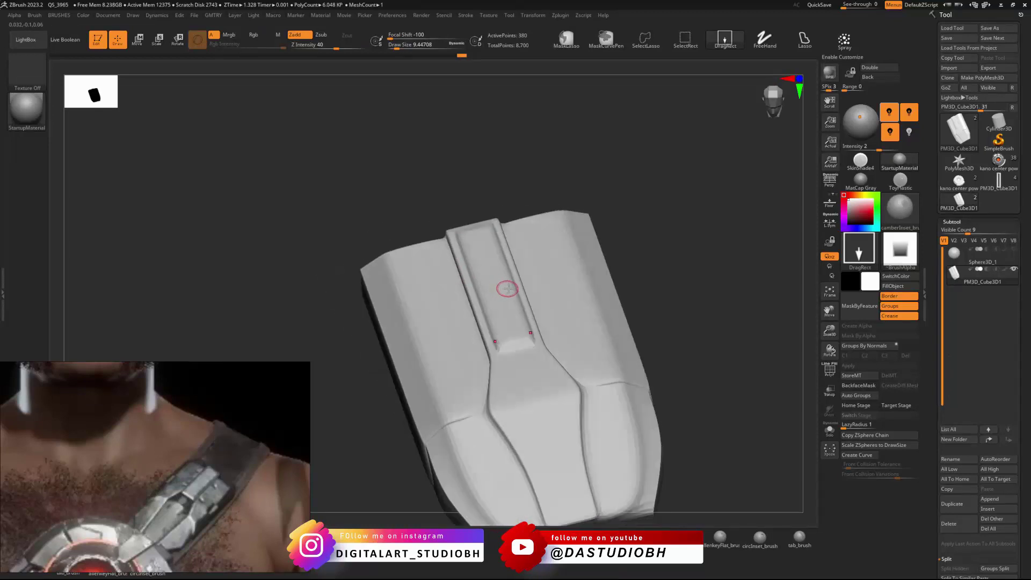
mouse_move(507, 289)
right_mouse_down()
mouse_move(534, 309)
mouse_move(529, 361)
mouse_move(517, 358)
mouse_move(549, 352)
right_mouse_up()
key("shift+f")
key("shift+d")
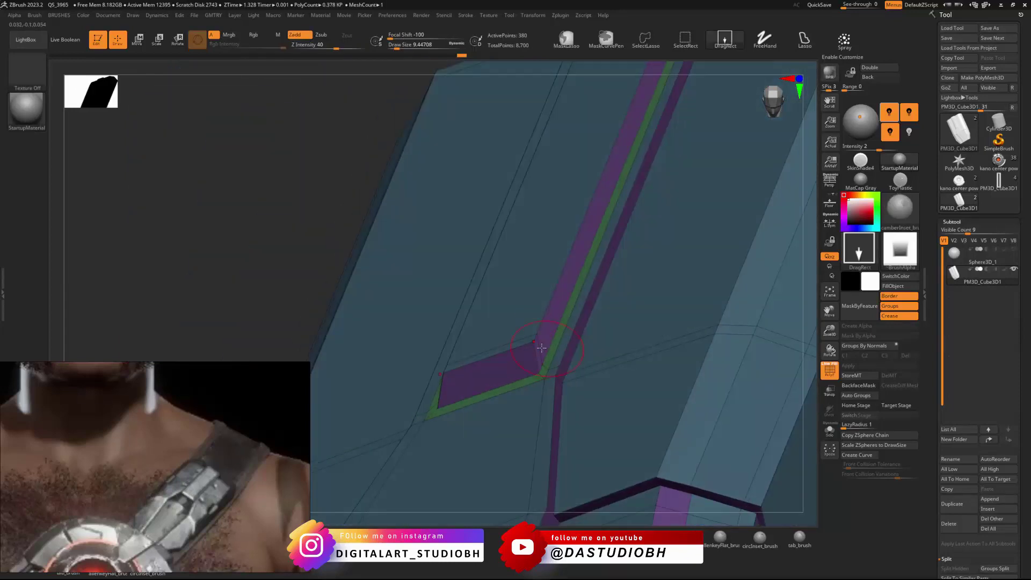
Step: Switch back to the ZModeler brush, insert an edge loop in the raised panel's wall at its lower corner, and check the smoothing
key("ctrl")
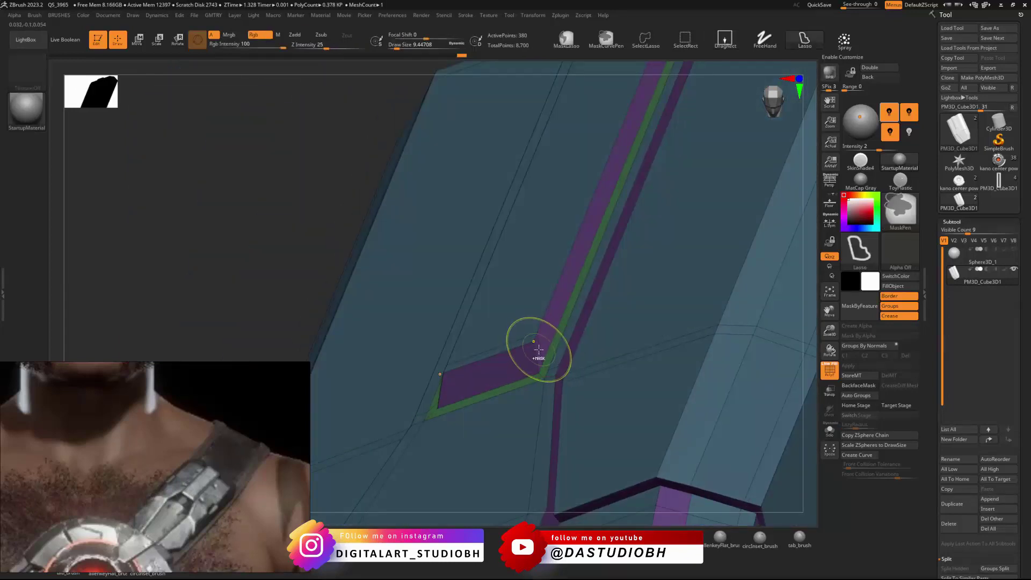
key("b")
key("z")
key("m")
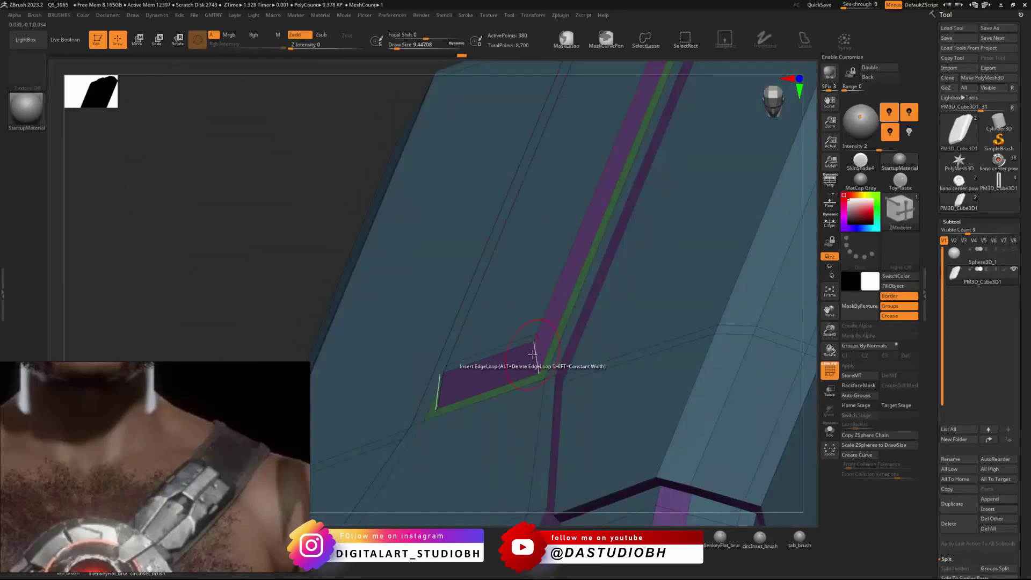
left_click(533, 354)
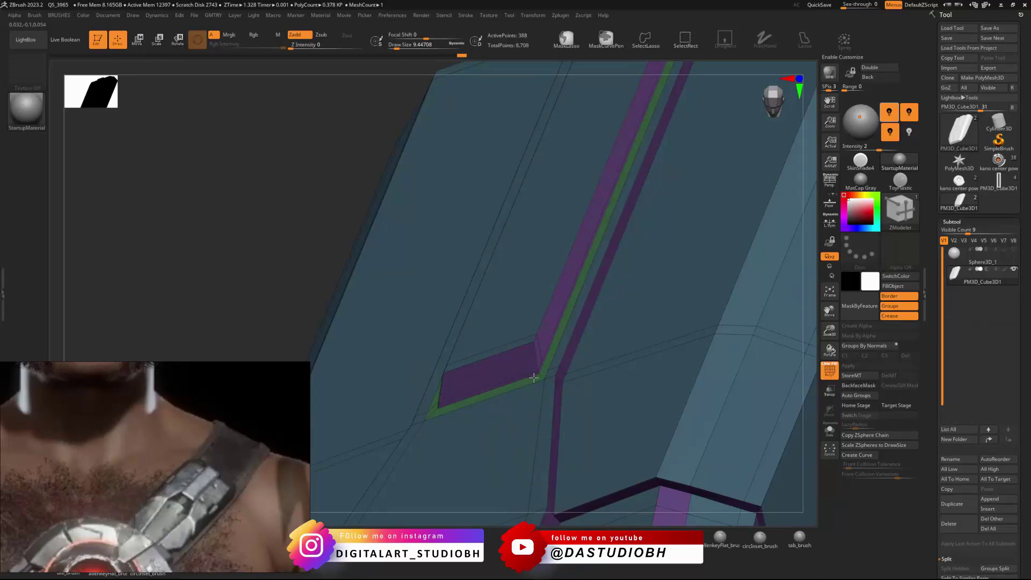
key("d")
right_click_drag(597, 295, 553, 299)
key("shift+f")
key("shift+d")
key("shift+f")
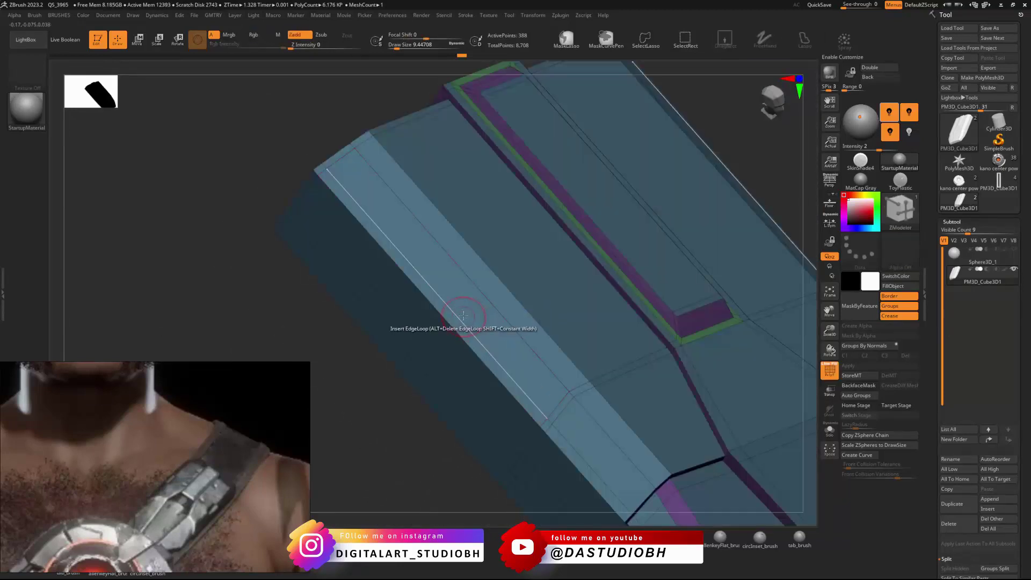
Step: Insert two crosswise edge loops around the upper part of the plate, and set the edge action to Slide
left_click(406, 252)
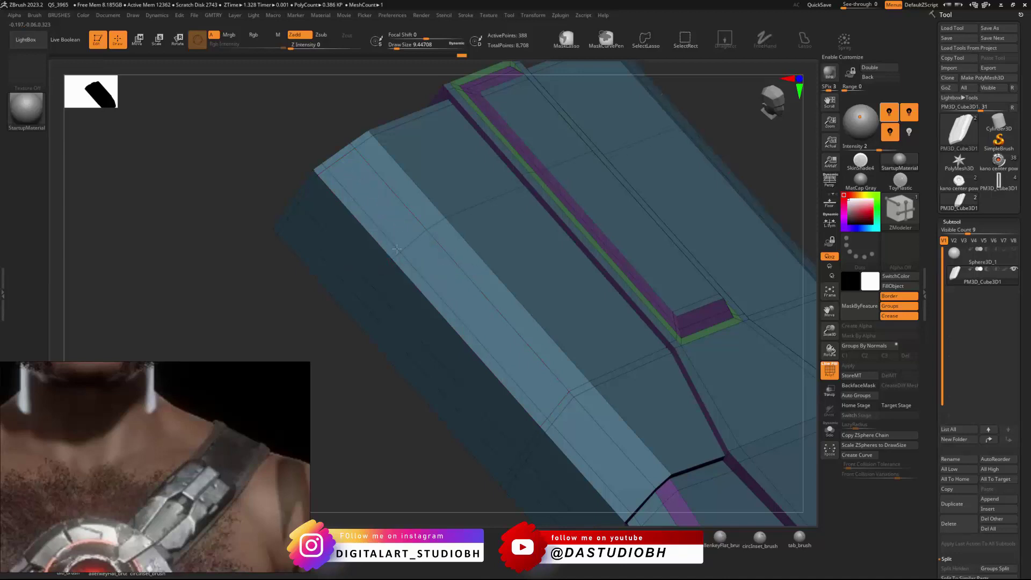
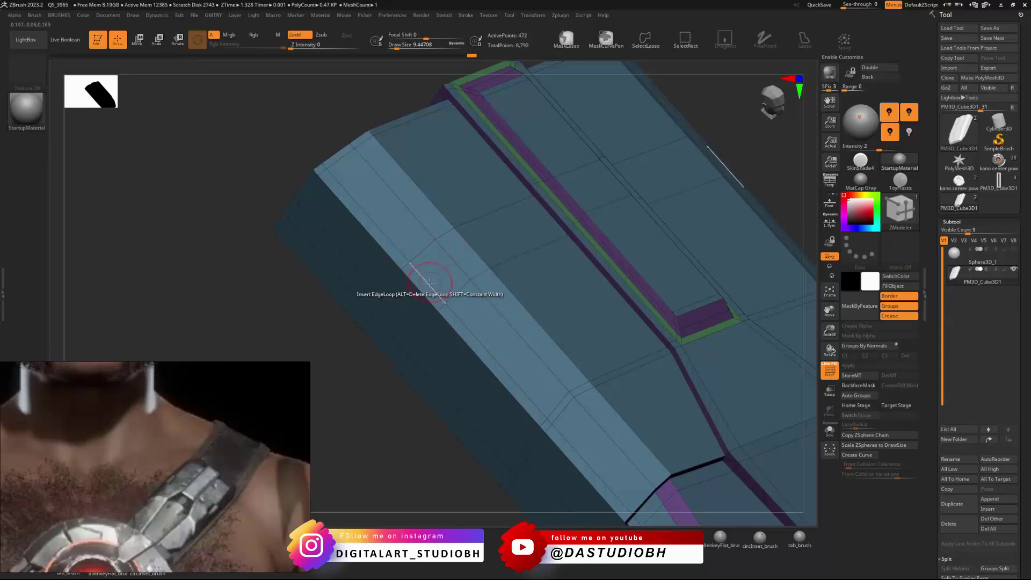
key("space")
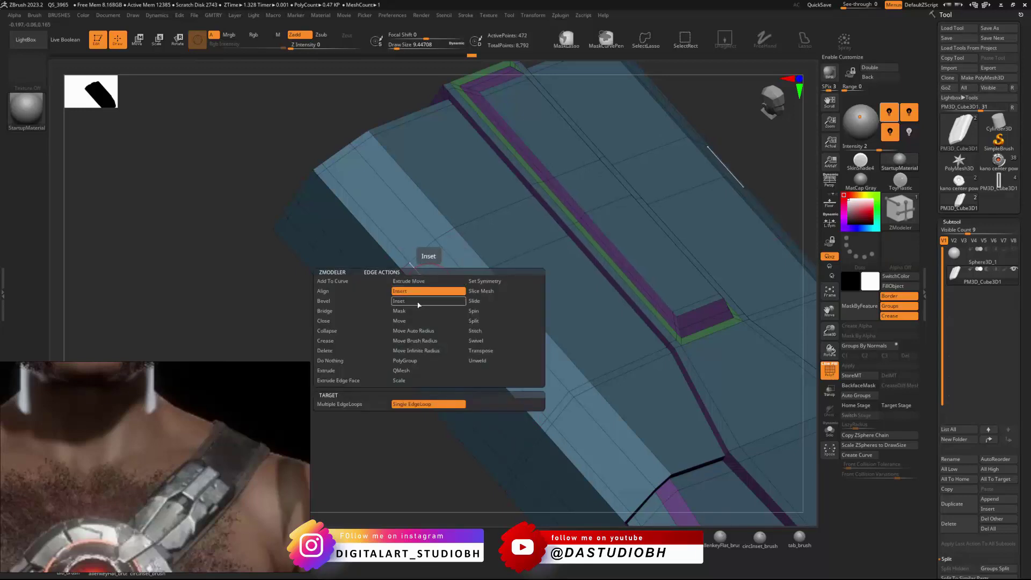
left_click(475, 301)
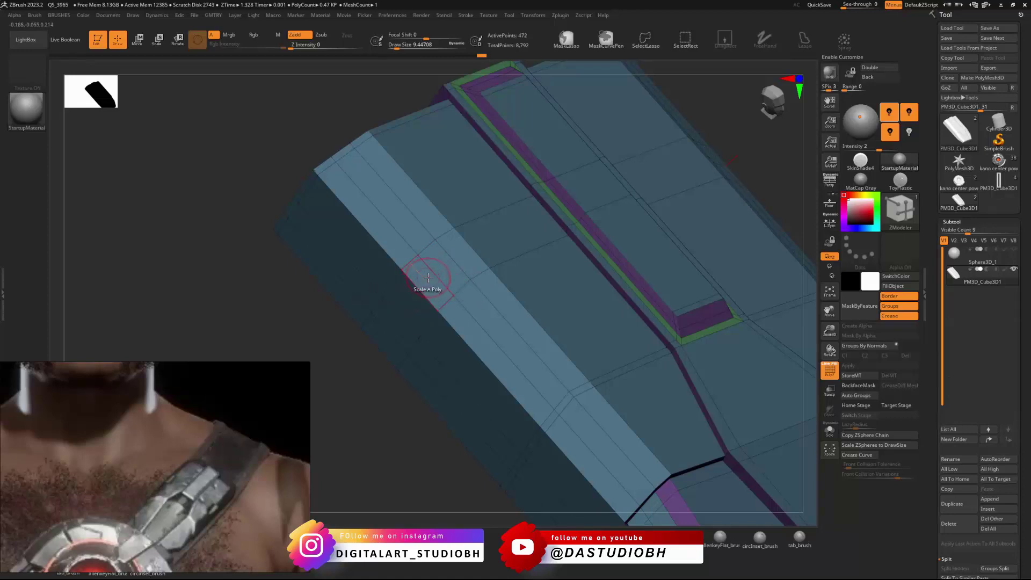
Step: Set the polygon action to Inset with A Single Poly, and inset the small side-strip face between the new loops with a thin border
scroll(428, 277, "up", 5)
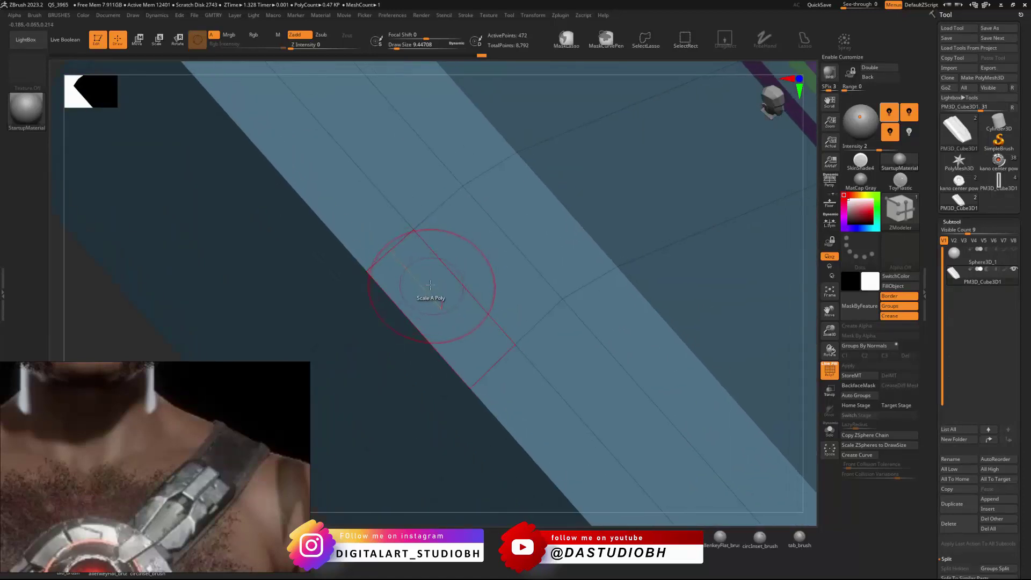
key("space")
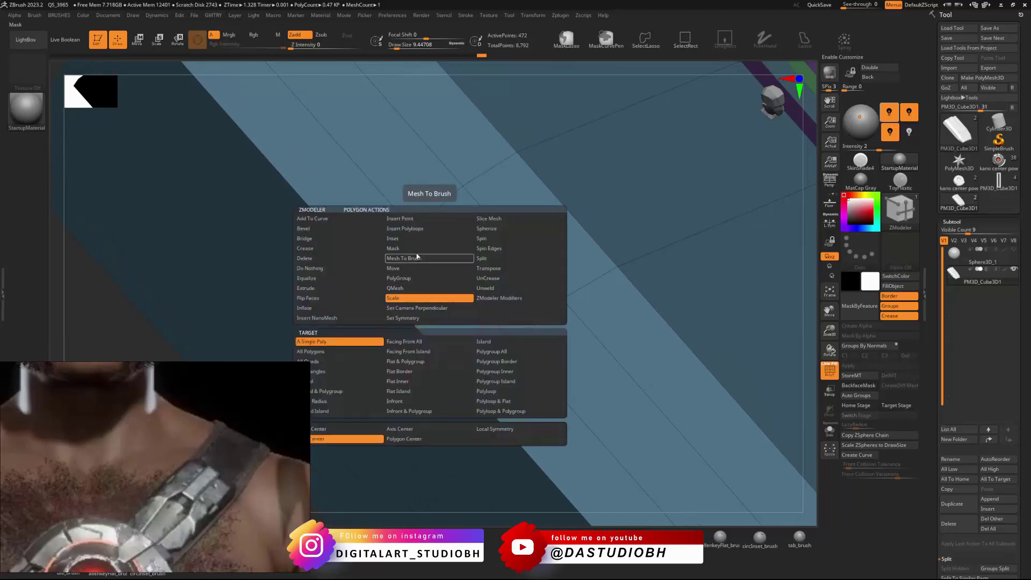
left_click(430, 240)
left_click_drag(440, 303, 420, 314)
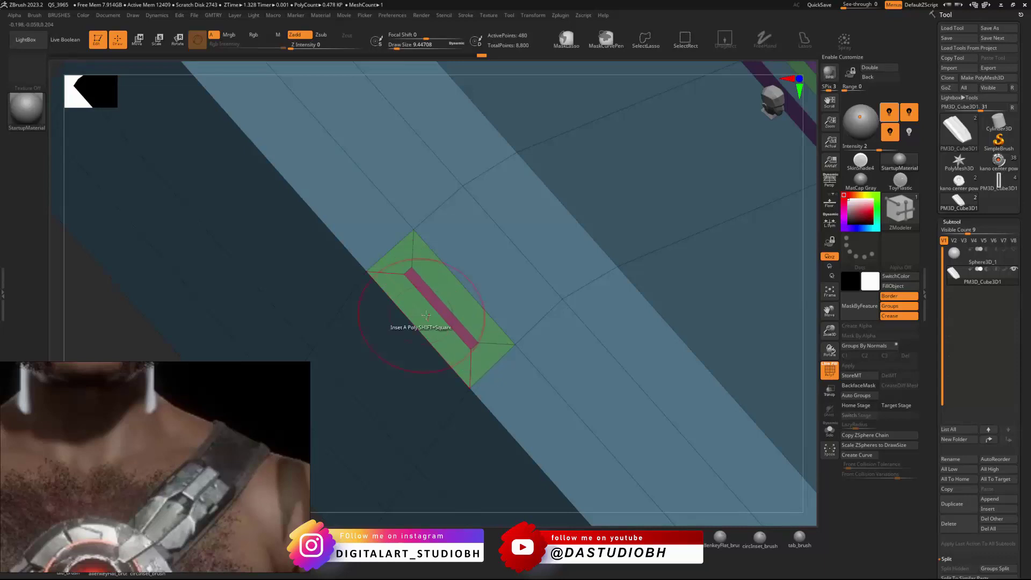
key("ctrl+z")
right_click_drag(447, 301, 460, 304)
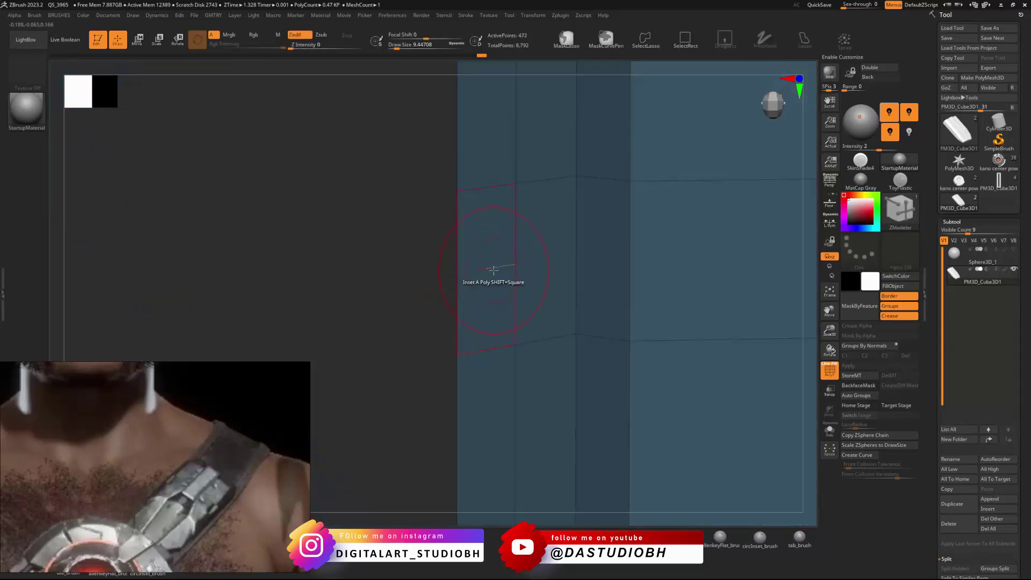
left_click_drag(489, 272, 488, 270)
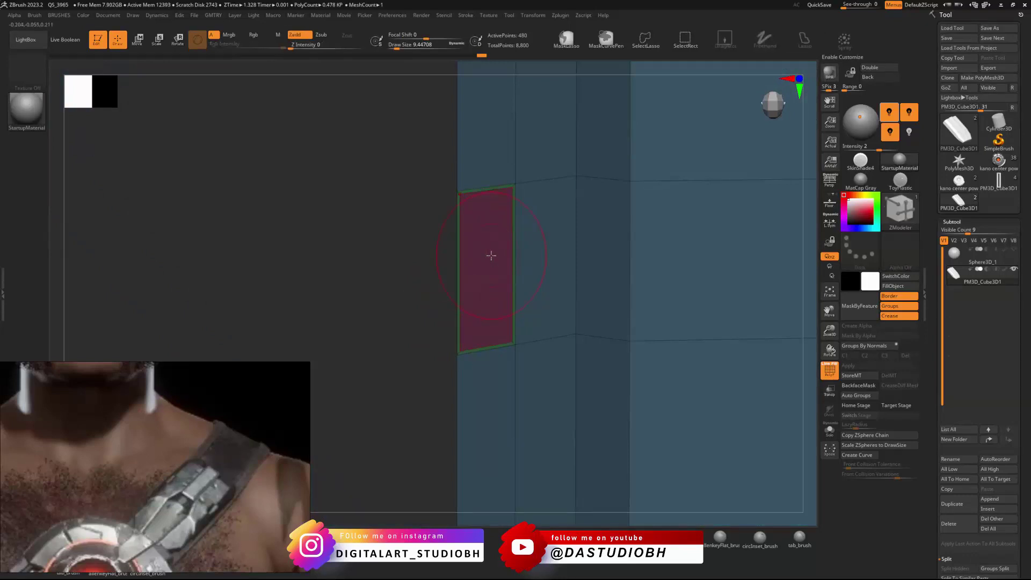
Step: Mask the plate around the inset side face, and place the transform gizmo on that face
left_click(490, 256, "ctrl")
left_click(497, 259, "ctrl+shift")
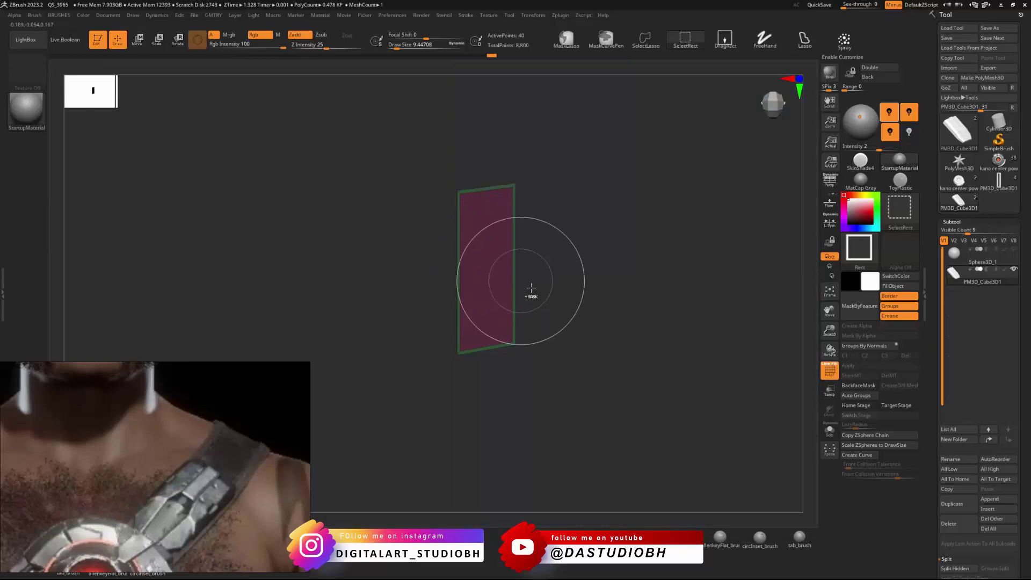
left_click(374, 238, "ctrl+shift")
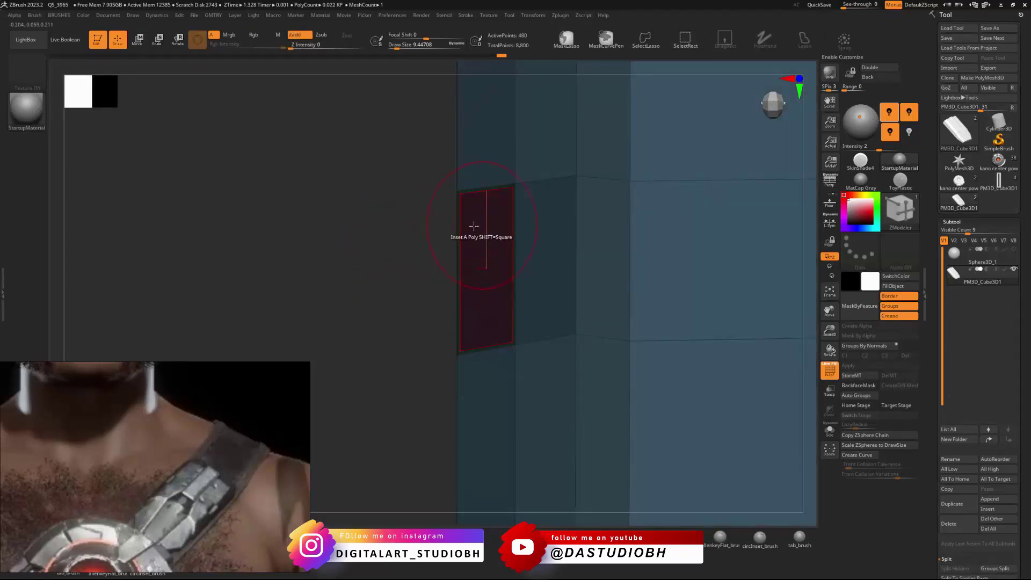
key("e")
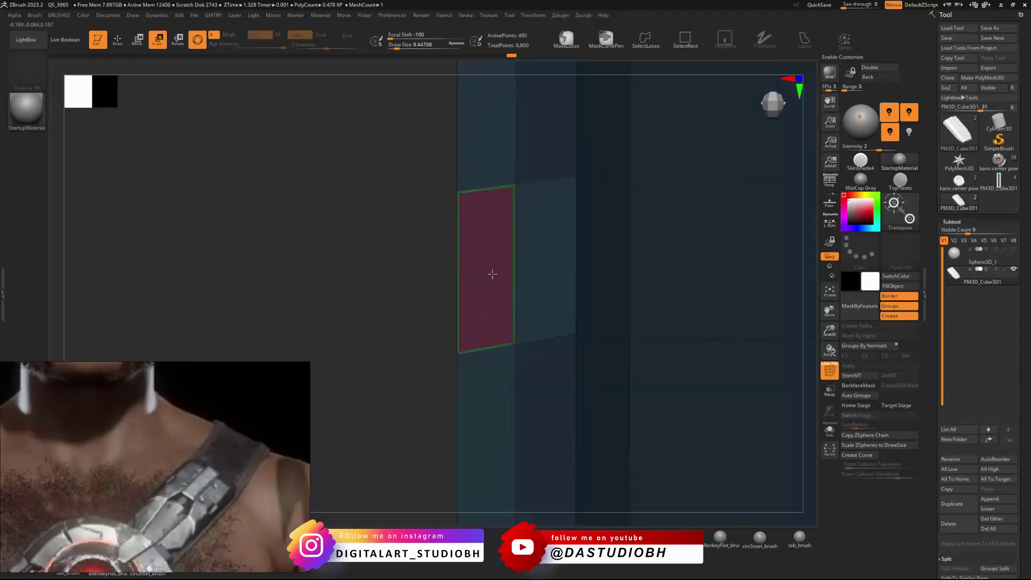
left_click(520, 255)
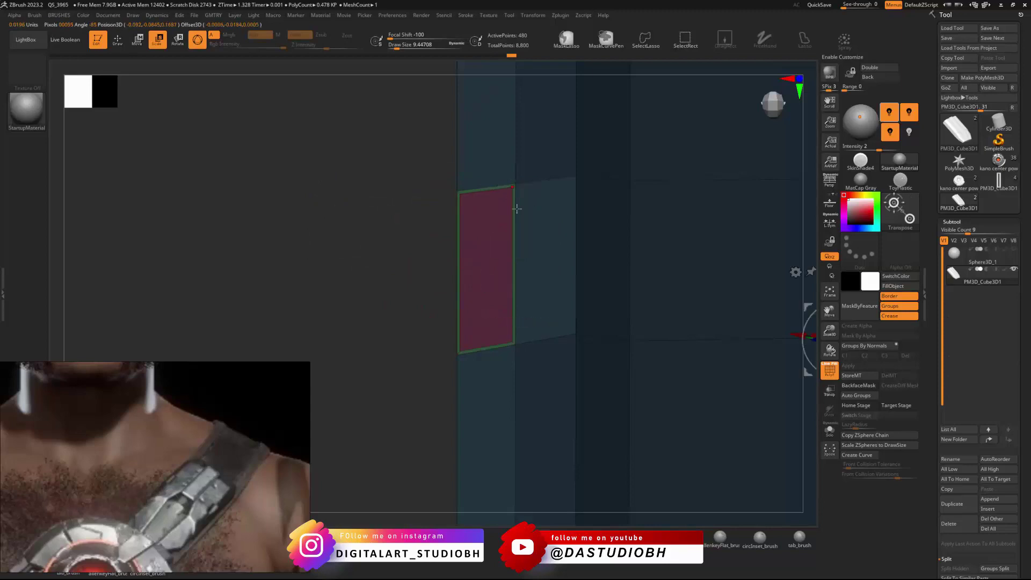
right_click_drag(596, 256, 467, 254, "alt")
left_click(413, 219, "alt")
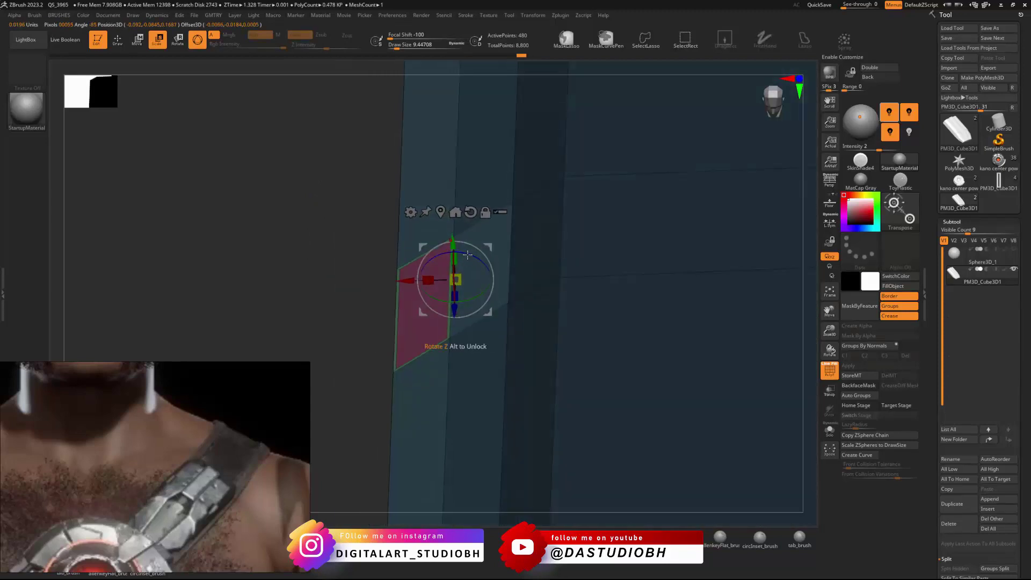
Step: Try to rotate the inset side face with the gizmo, undo it, and return to draw mode
left_click_drag(468, 255, 447, 256)
key("ctrl+z")
right_click_drag(312, 288, 393, 275)
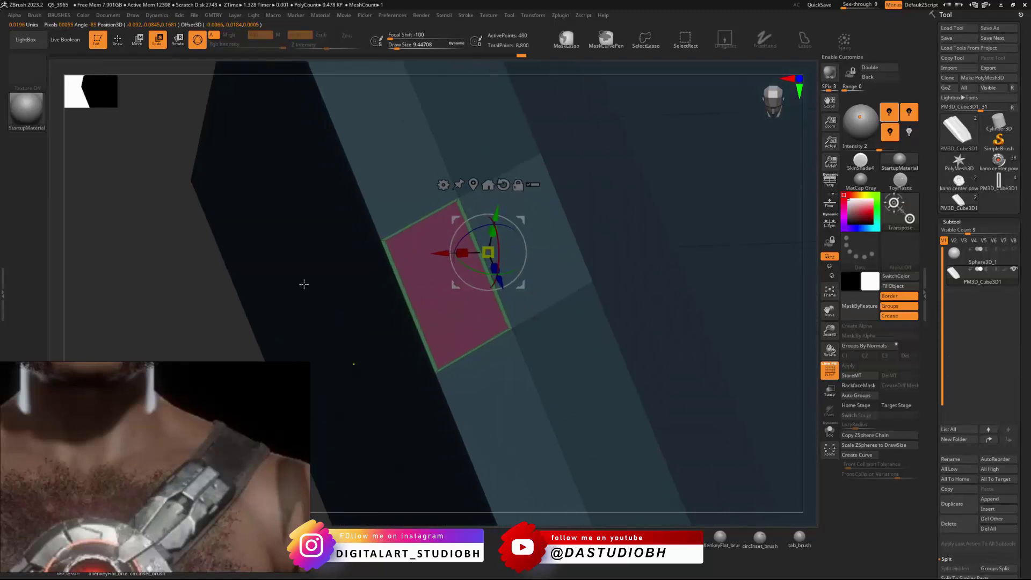
left_click_drag(157, 240, 174, 245, "ctrl")
left_click(418, 279, "ctrl")
key("q")
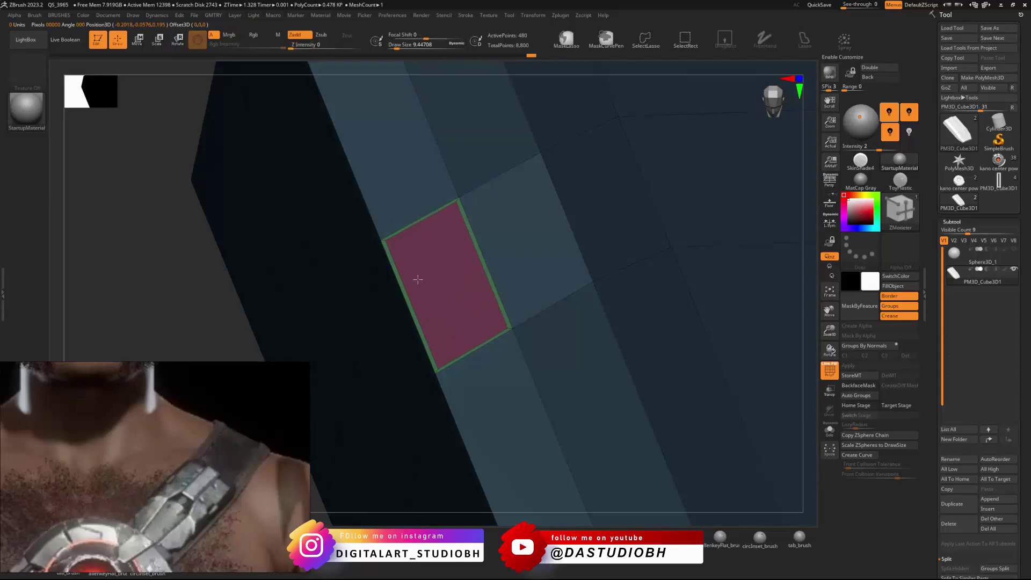
Step: Isolate the inset side face with its border, and set the draw size to 1
left_click(437, 275, "ctrl+shift")
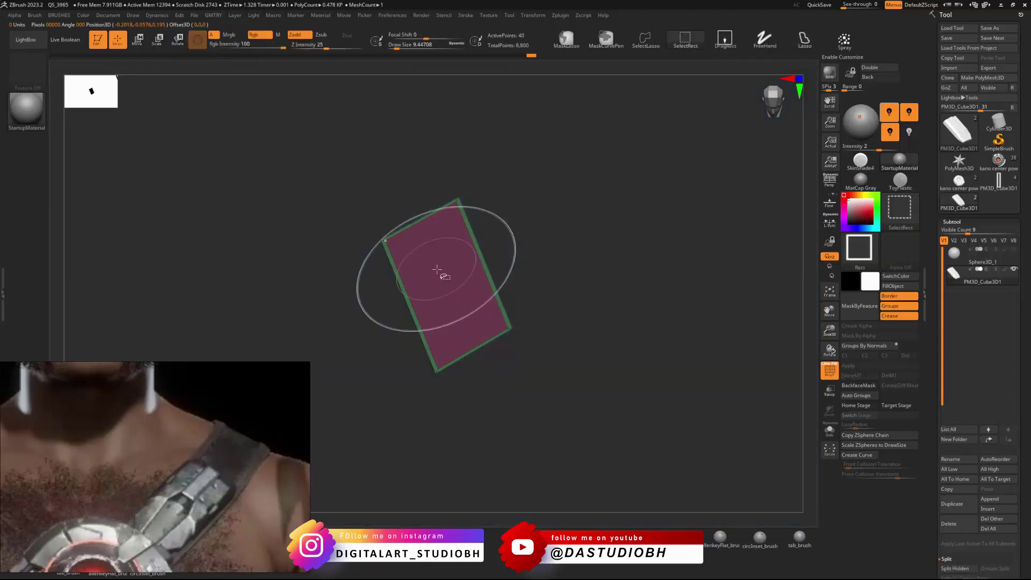
left_click(484, 257, "ctrl+shift")
left_click_drag(155, 264, 179, 307, "ctrl+shift")
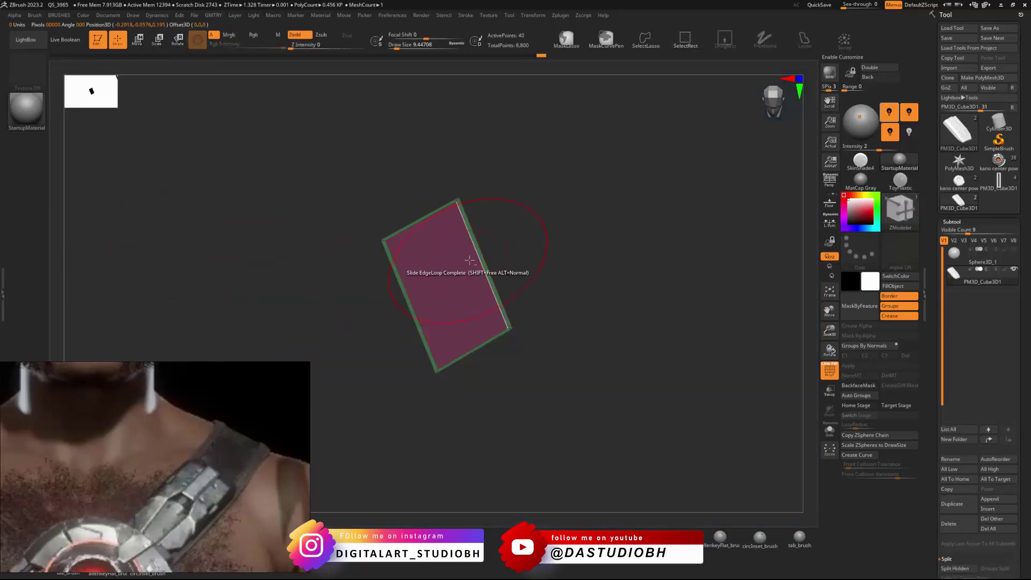
mouse_move(470, 260)
right_mouse_down()
mouse_move(525, 269)
mouse_move(545, 237)
mouse_move(536, 237)
right_mouse_up()
key("s")
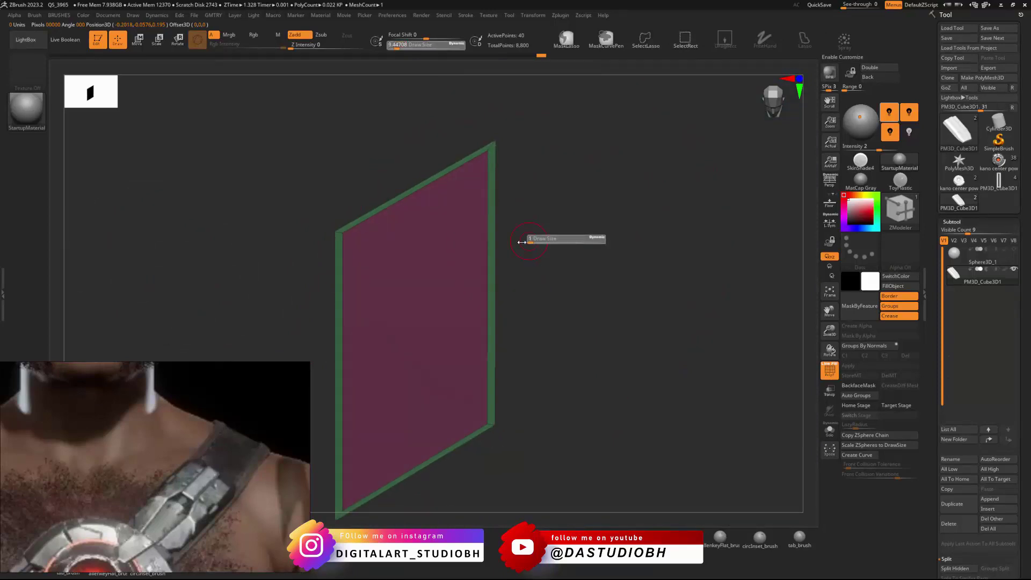
left_click_drag(522, 242, 518, 242)
Step: Isolate only the inner inset face, with its thin border and the rest of the plate hidden
right_click_drag(522, 242, 527, 249)
left_click(518, 242, "ctrl+shift")
key("ctrl+z")
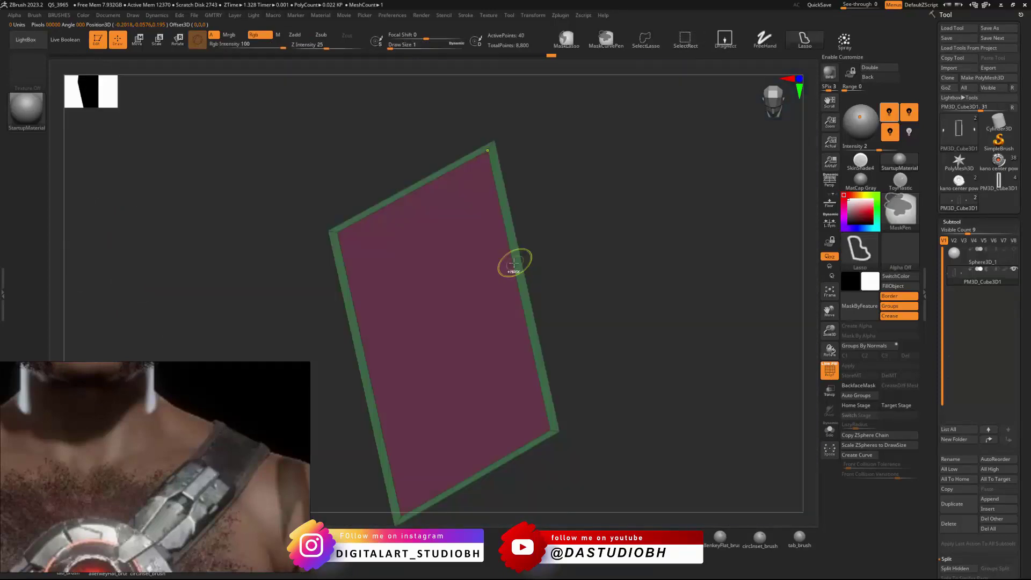
left_click(513, 241, "ctrl+shift")
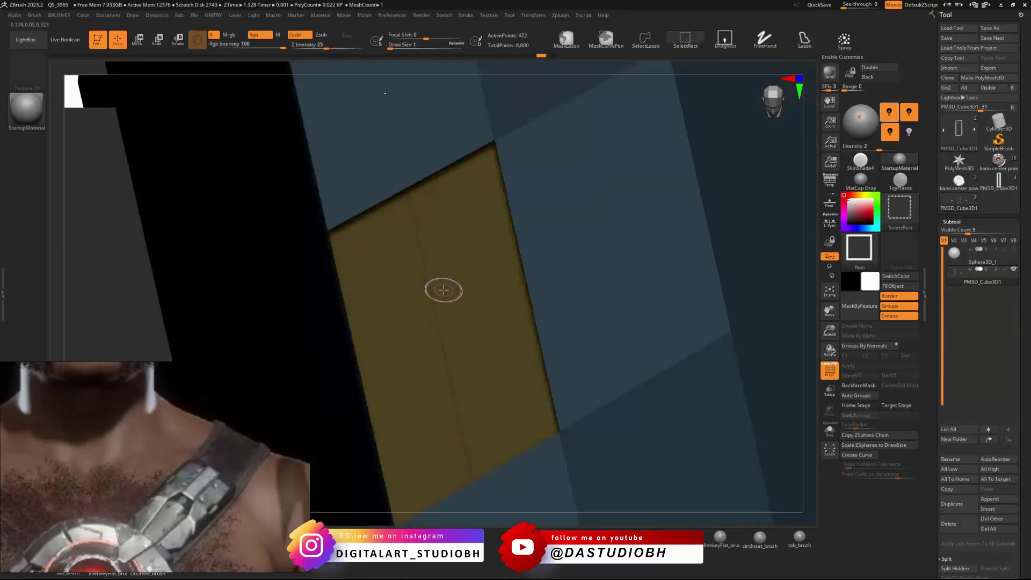
mouse_move(438, 299)
right_mouse_down()
mouse_move(306, 249)
mouse_move(458, 170)
mouse_move(550, 288)
mouse_move(509, 228)
mouse_move(490, 246)
mouse_move(523, 265)
mouse_move(481, 272)
right_mouse_up()
key("ctrl+shift")
right_click_drag(439, 228, 524, 232)
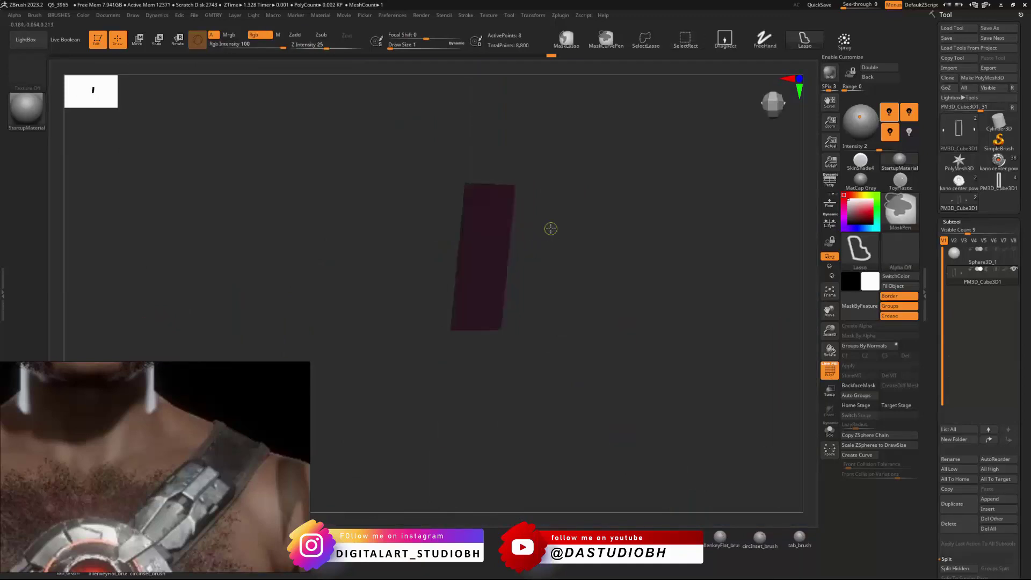
Step: Show the whole plate, and step back through the history to the isolated inner face
left_click(551, 237, "ctrl+shift")
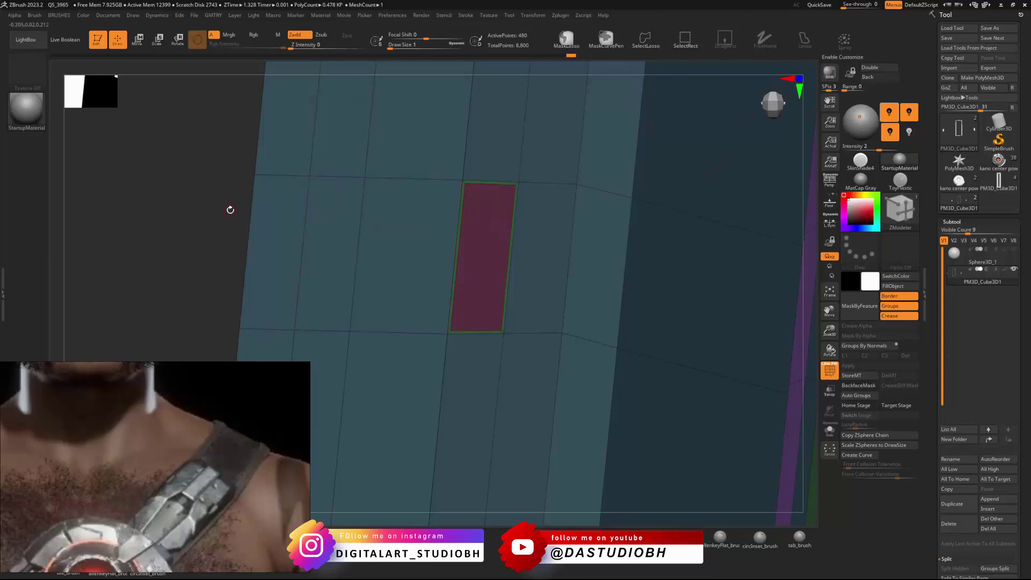
key("ctrl+z")
key("ctrl+shift+z")
key("ctrl+z")
key("ctrl+z")
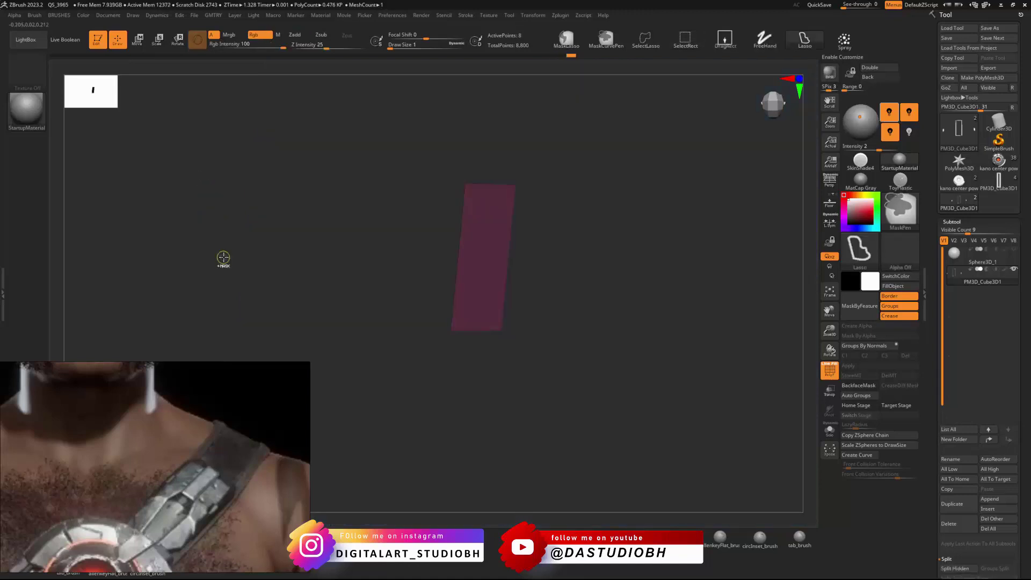
Step: Show the whole plate, place the gizmo pivot on the inset side face's edge, and rotate the face inward into the side
left_click(238, 232, "ctrl+shift")
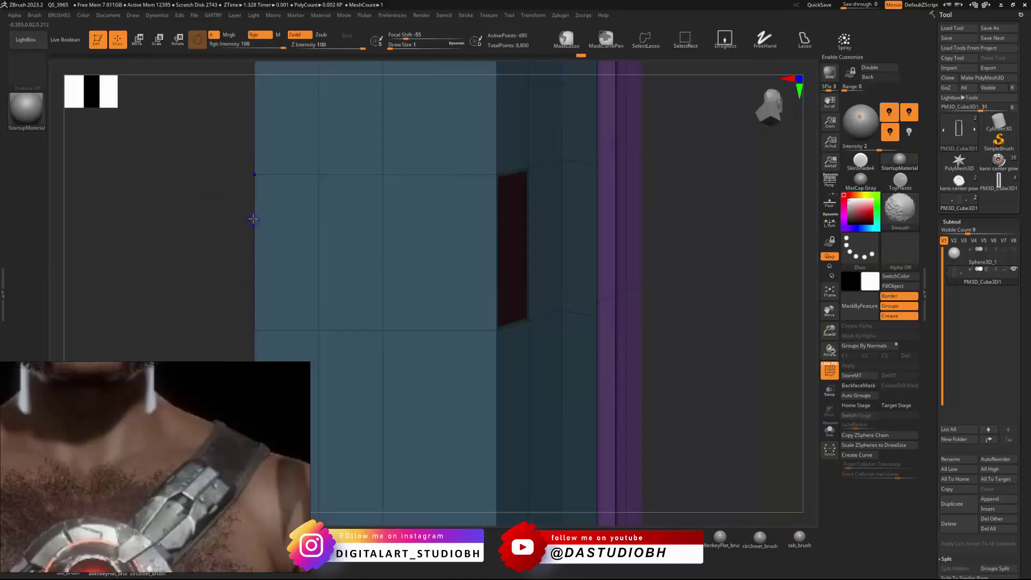
mouse_move(454, 202)
left_mouse_down()
mouse_move(412, 186)
mouse_move(482, 219)
left_mouse_up()
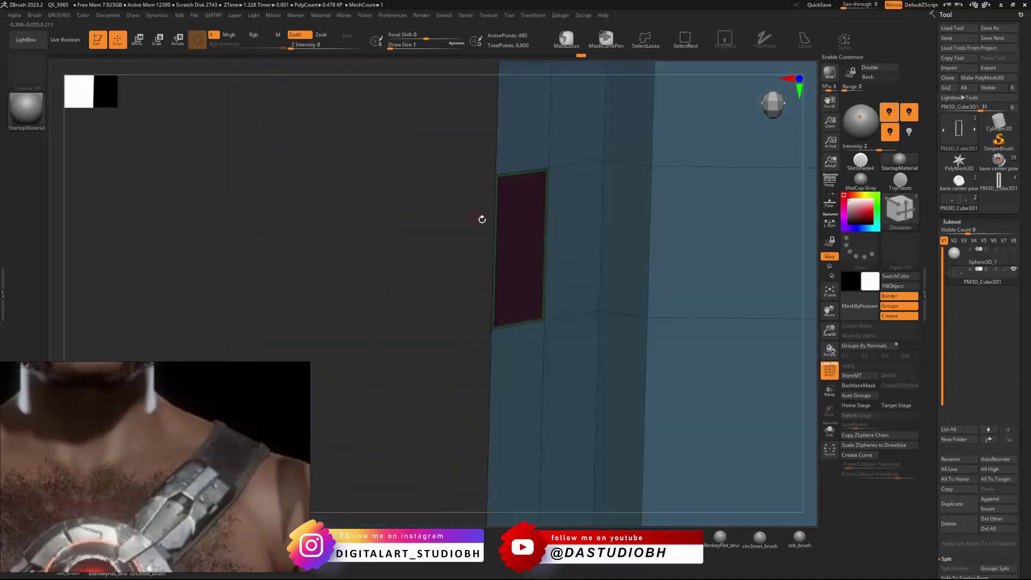
key("e")
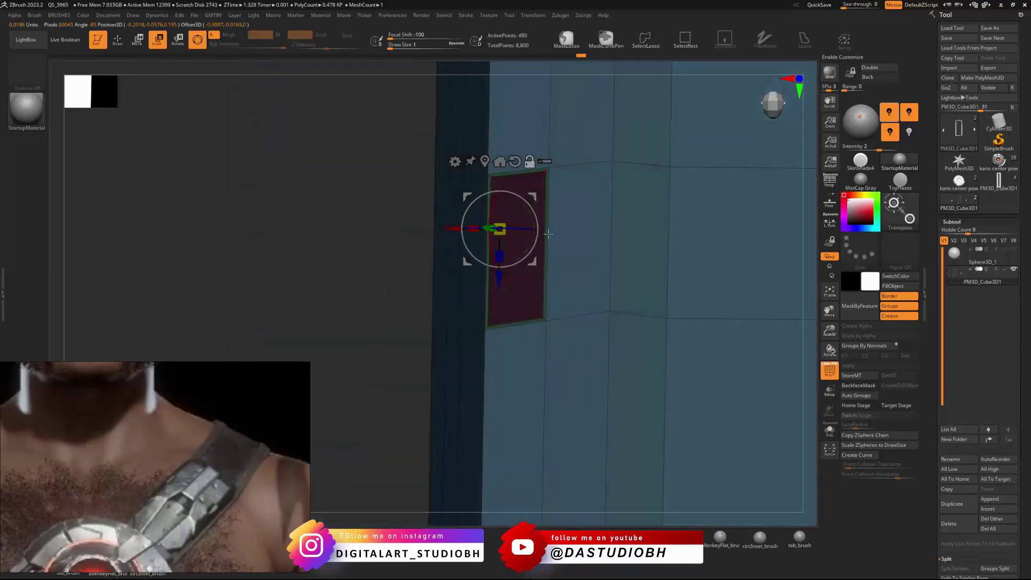
left_click(548, 233, "alt")
left_click_drag(575, 233, 567, 232)
left_click_drag(566, 232, 544, 231)
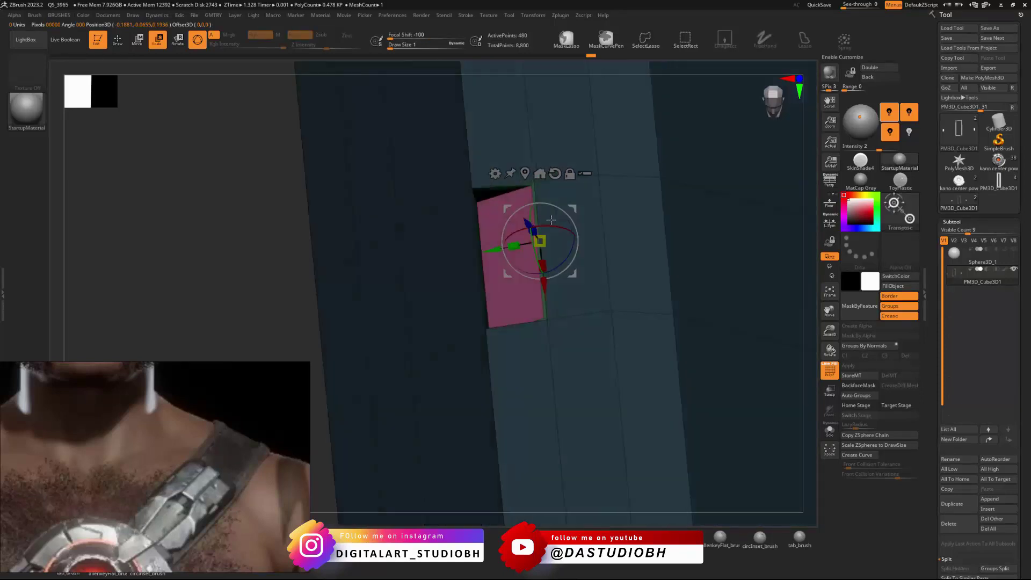
right_click_drag(545, 231, 540, 175)
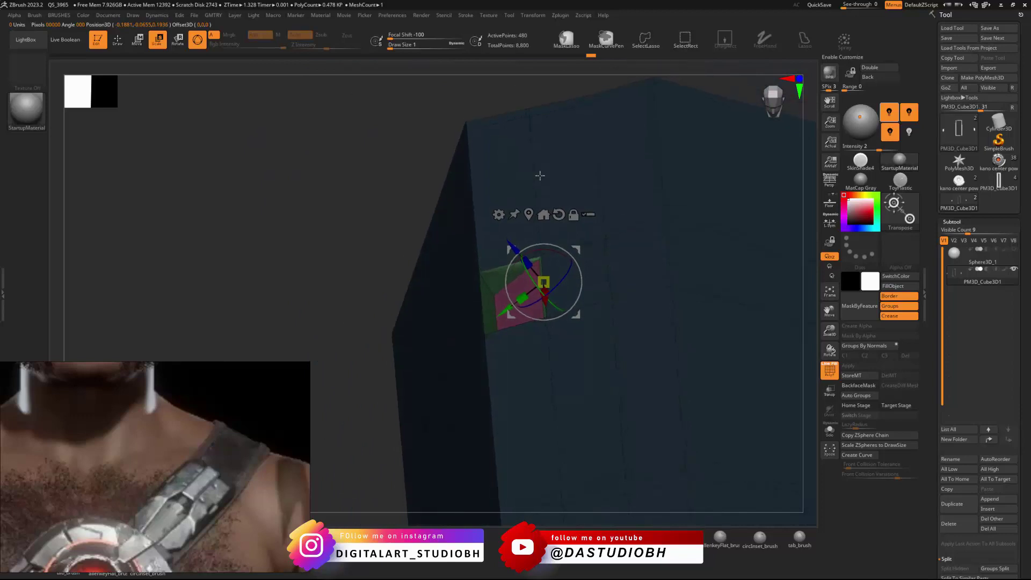
Step: Clear the mask and check the tilted side recess with smoothing on, returning to the unsmoothed mesh
left_click(281, 221, "ctrl")
key("d")
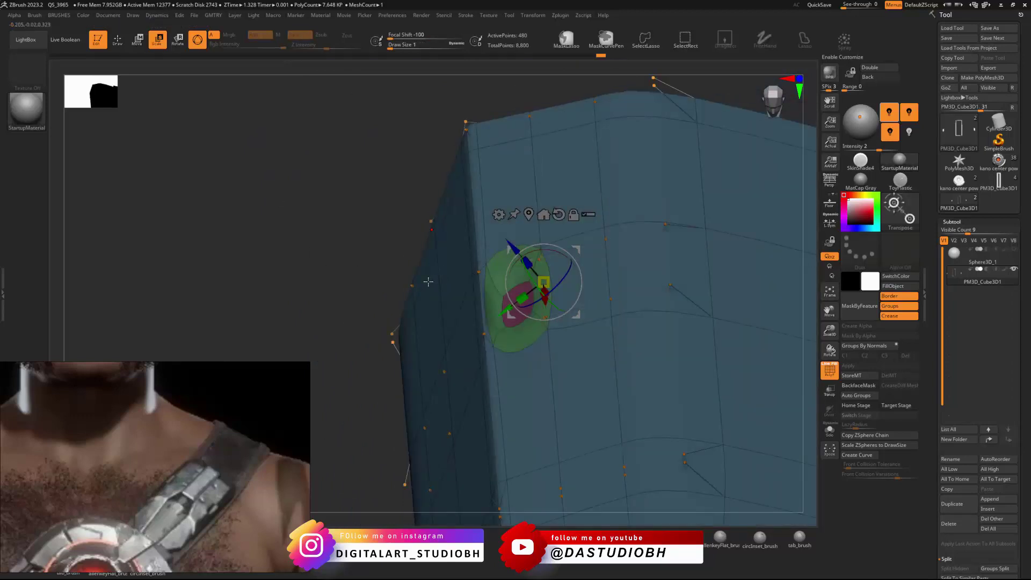
key("shift+f")
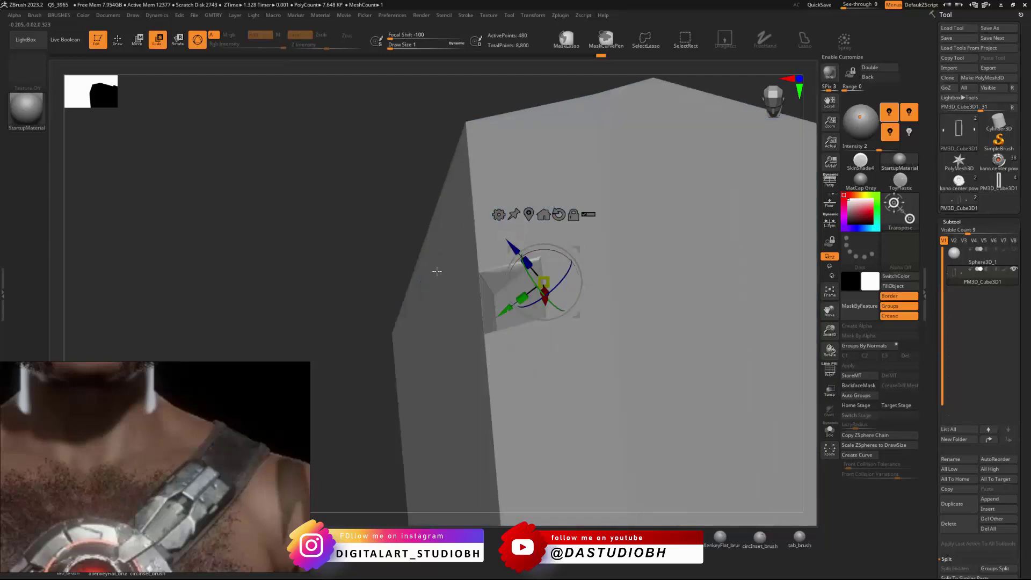
right_click_drag(436, 271, 422, 319, "ctrl")
key("shift+f")
key("shift+d")
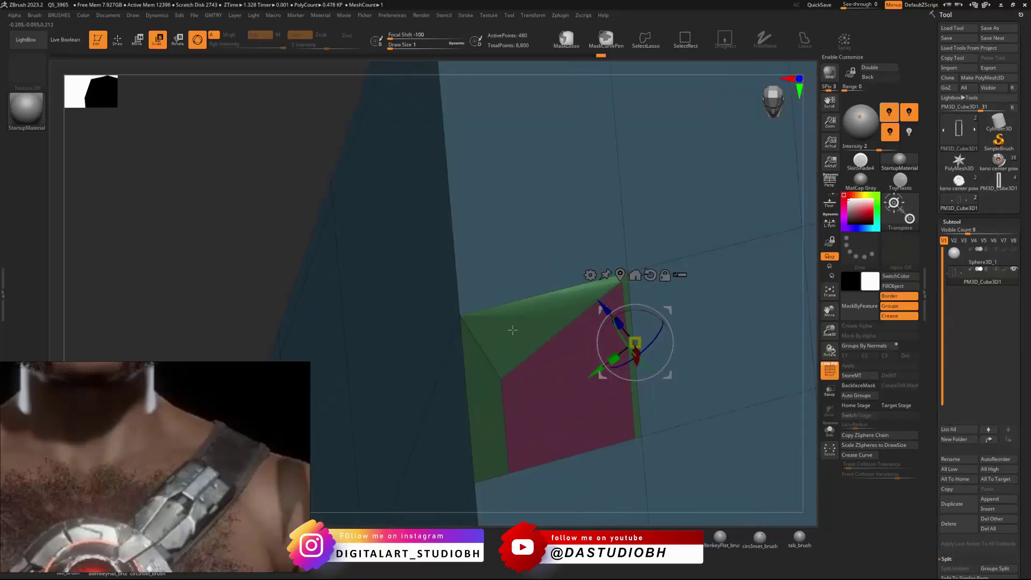
Step: Set the ZModeler edge action to Insert and add supporting edge loops on the inner walls of the side recess
right_click_drag(512, 330, 450, 309, "alt")
key("2")
key("1")
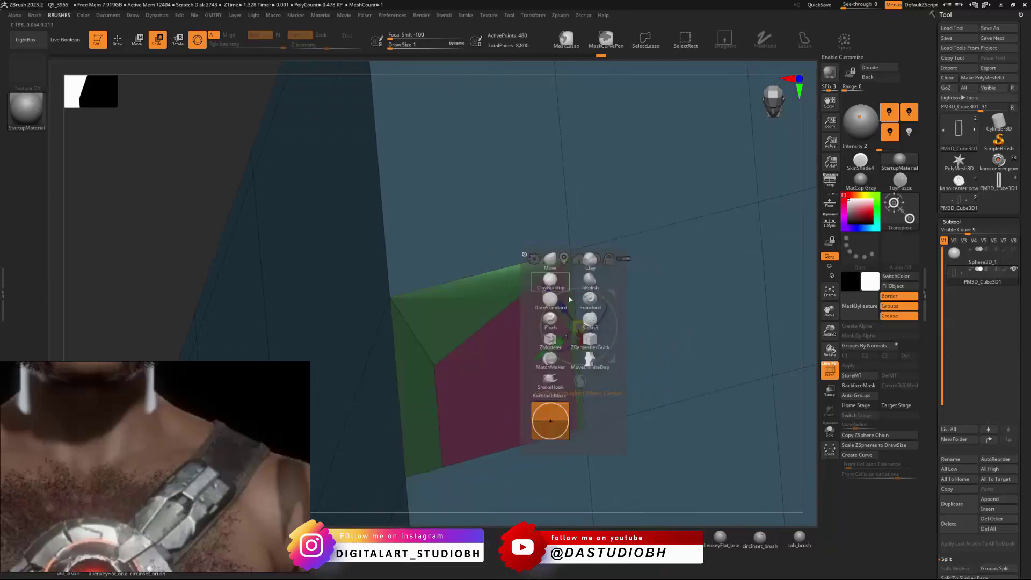
left_click(551, 340)
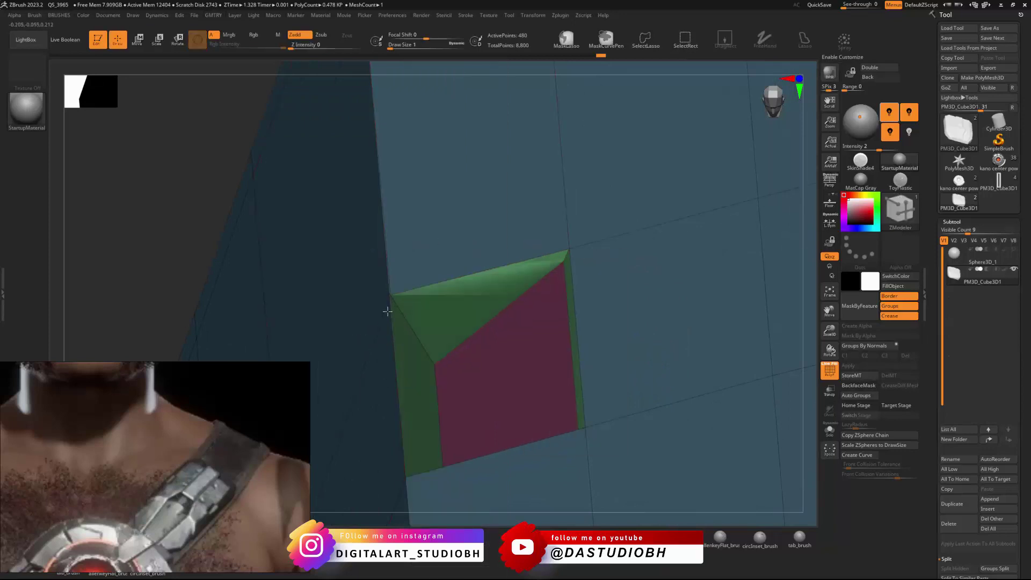
key("space")
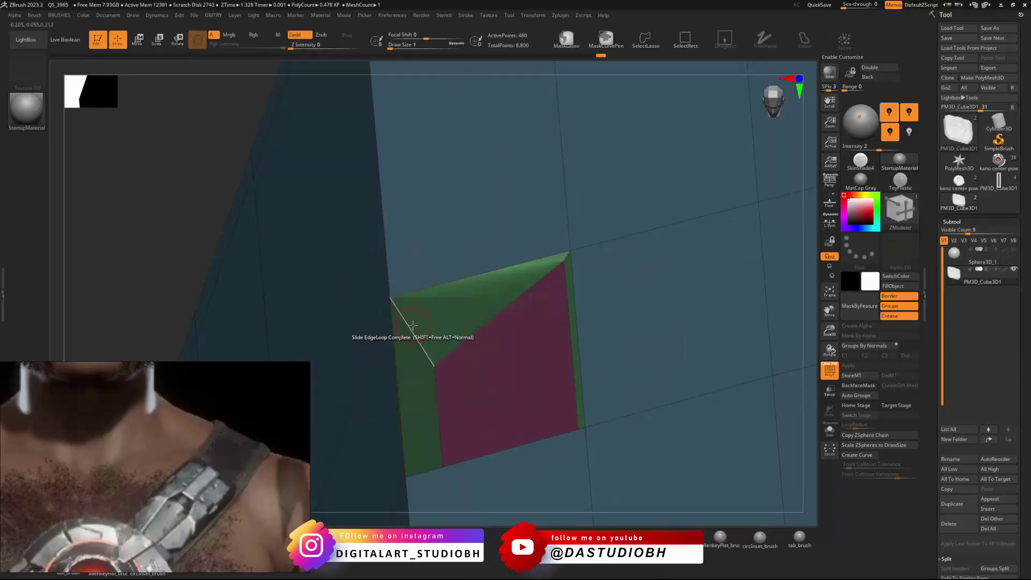
key("space")
left_click(414, 295)
left_click(404, 315)
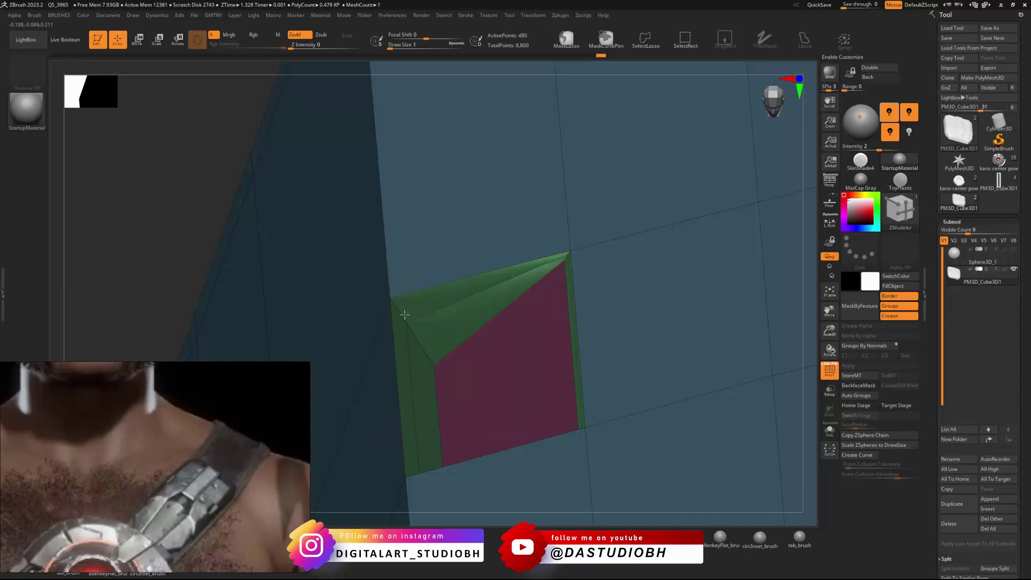
left_click(391, 300)
left_click_drag(406, 323, 429, 363)
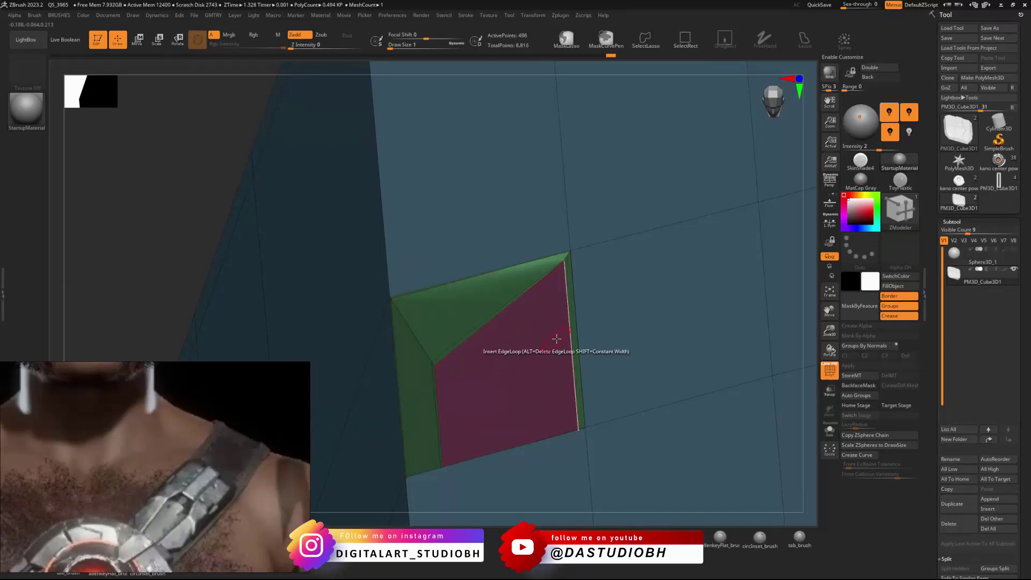
Step: Insert edge loops across the plate close to the side recess's upper and lower ends, and check the smoothed plate from several angles
key("d")
right_click_drag(564, 269, 488, 342, "ctrl")
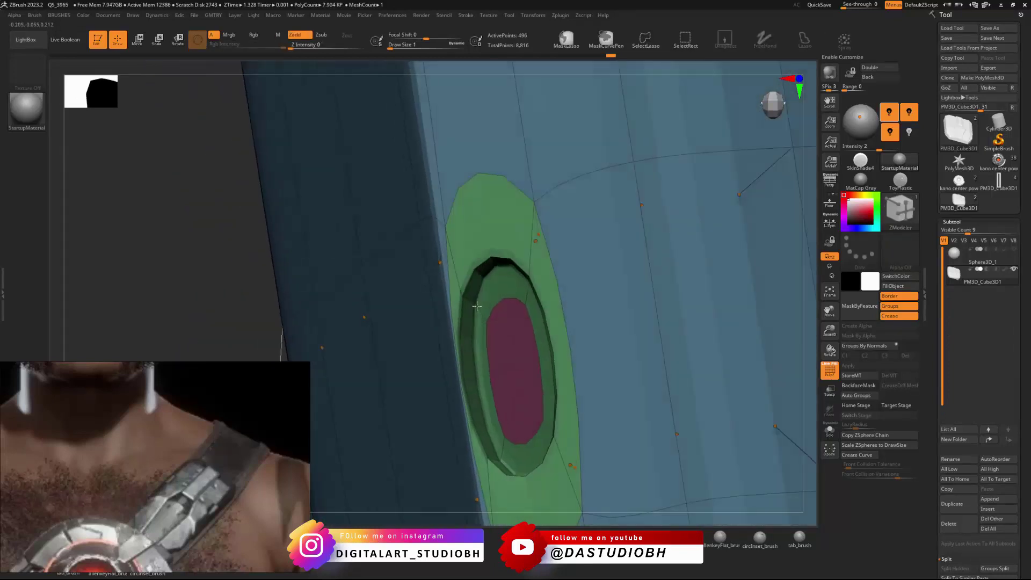
key("shift+d")
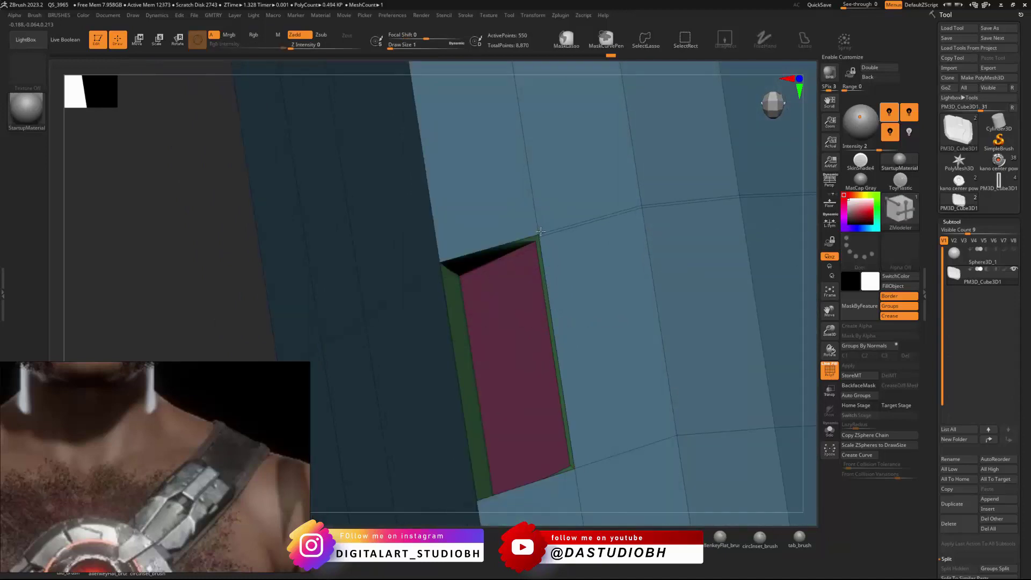
left_click(569, 419)
left_click(583, 471)
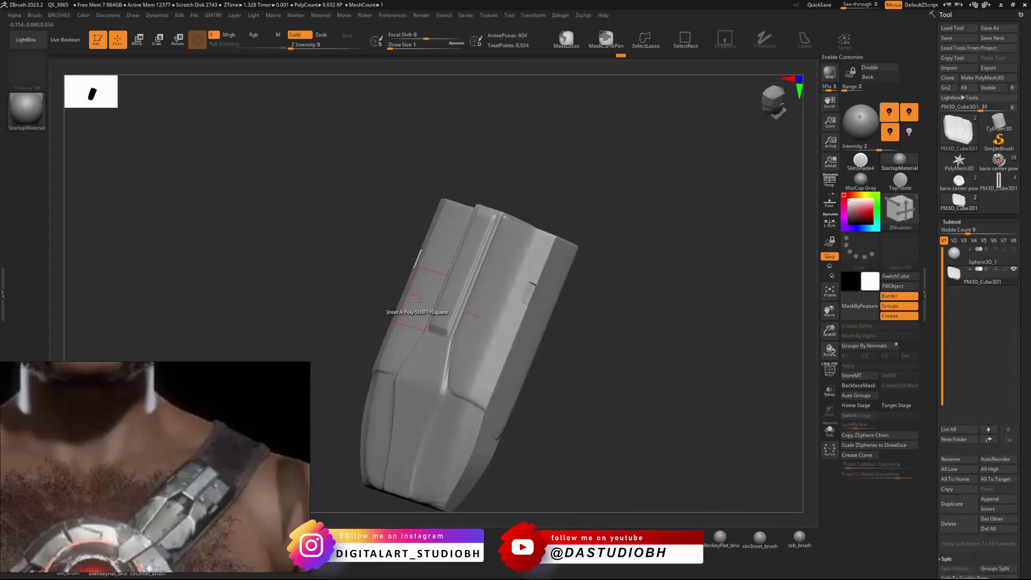
right_click_drag(418, 300, 442, 247)
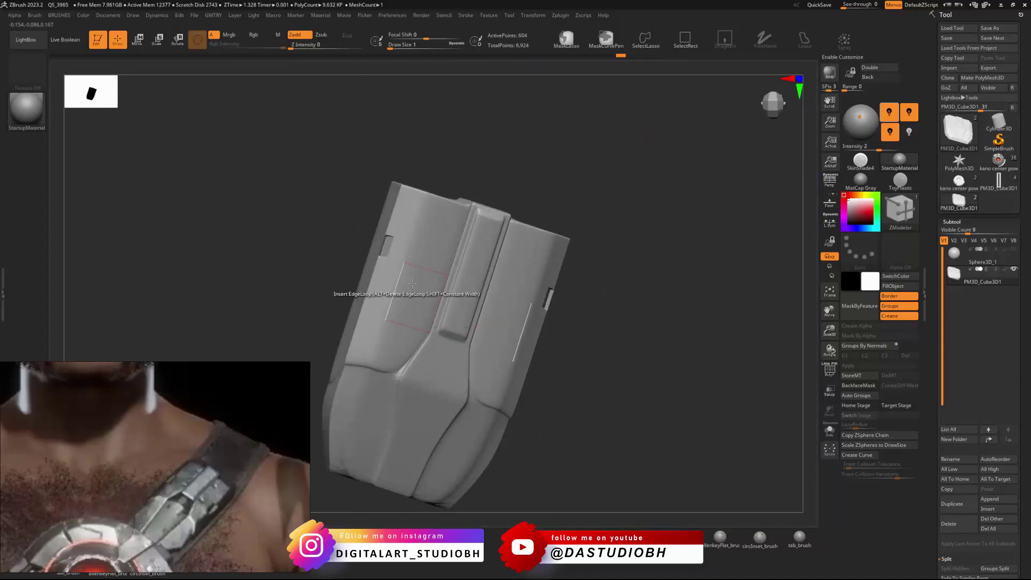
right_click_drag(412, 283, 427, 320)
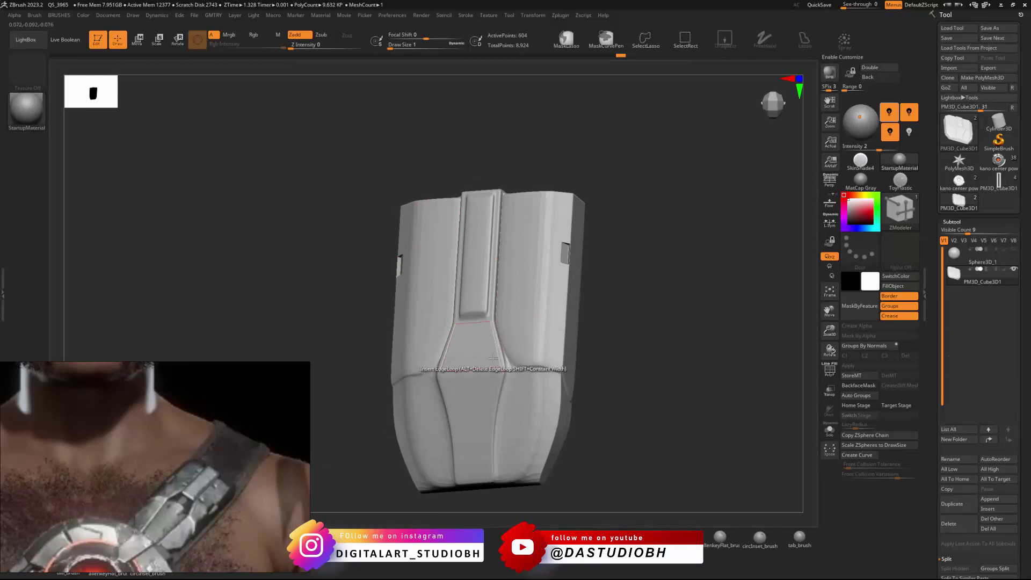
mouse_move(478, 336)
right_mouse_down()
mouse_move(489, 365)
mouse_move(476, 343)
right_mouse_up()
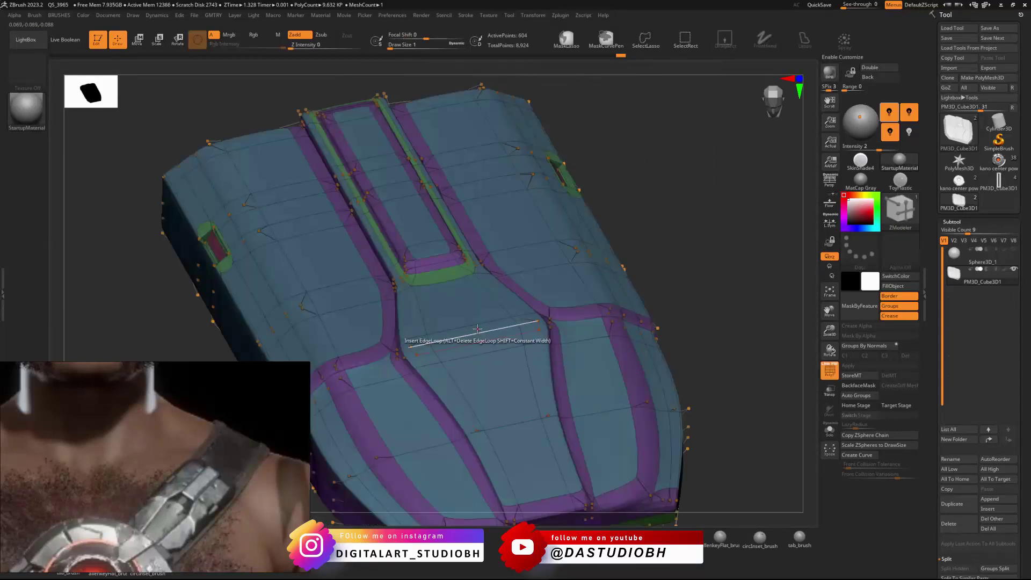
Step: Turn smoothing off and raise the cross edge at the centre panel's widest part into a ridge with the ZModeler Move edge action
key("shift+d")
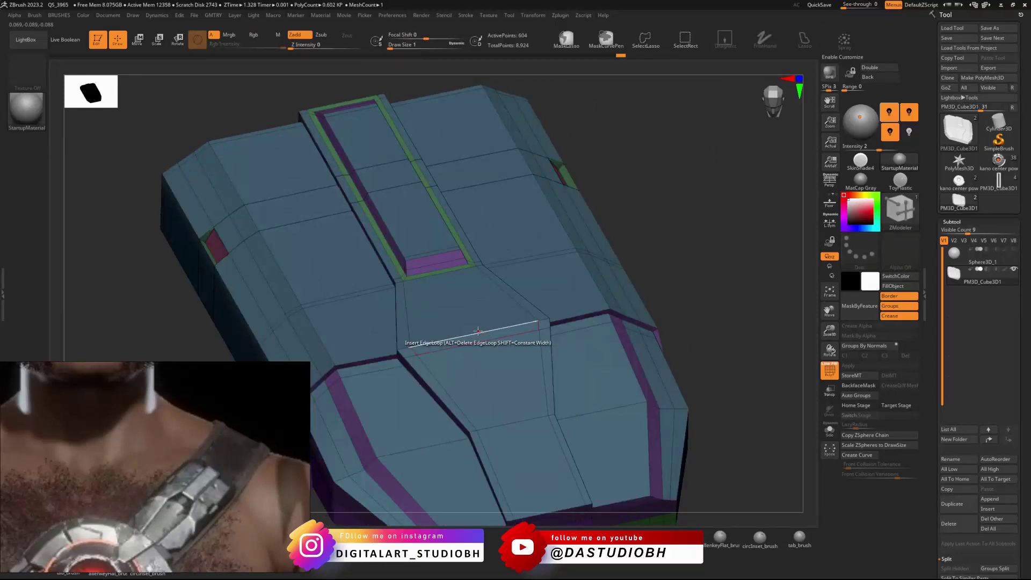
right_click_drag(478, 331, 536, 305)
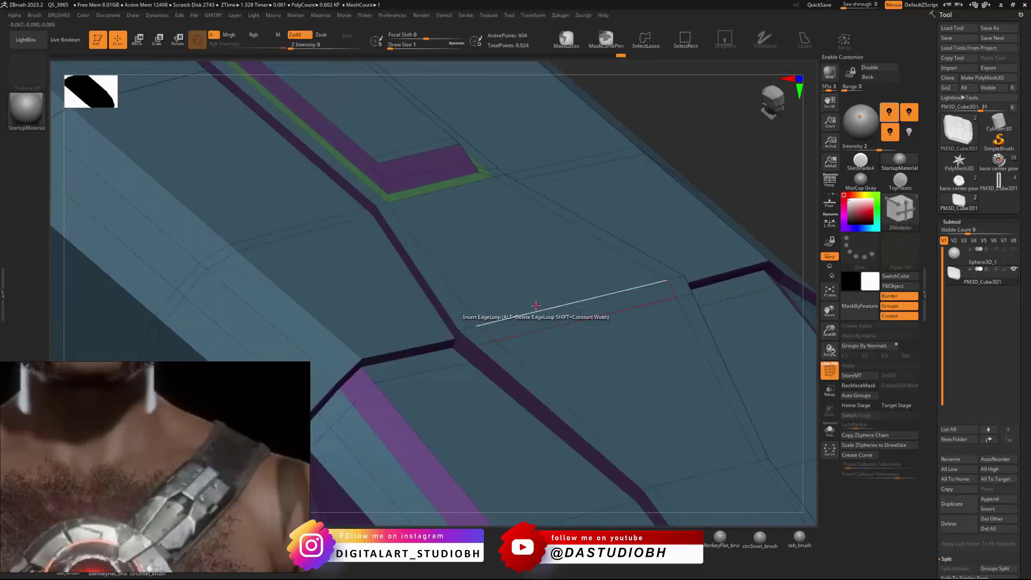
key("space")
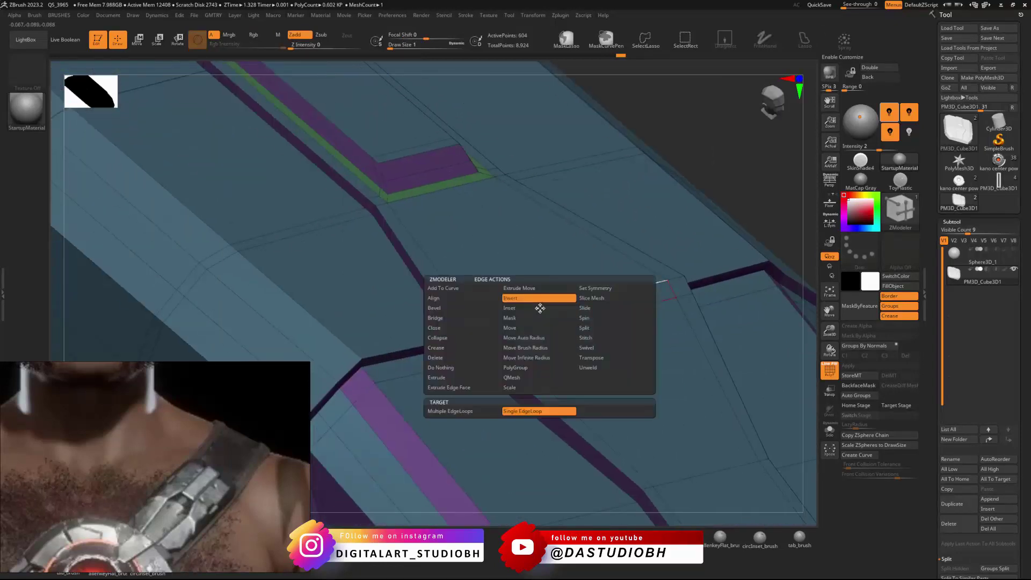
left_click(528, 299)
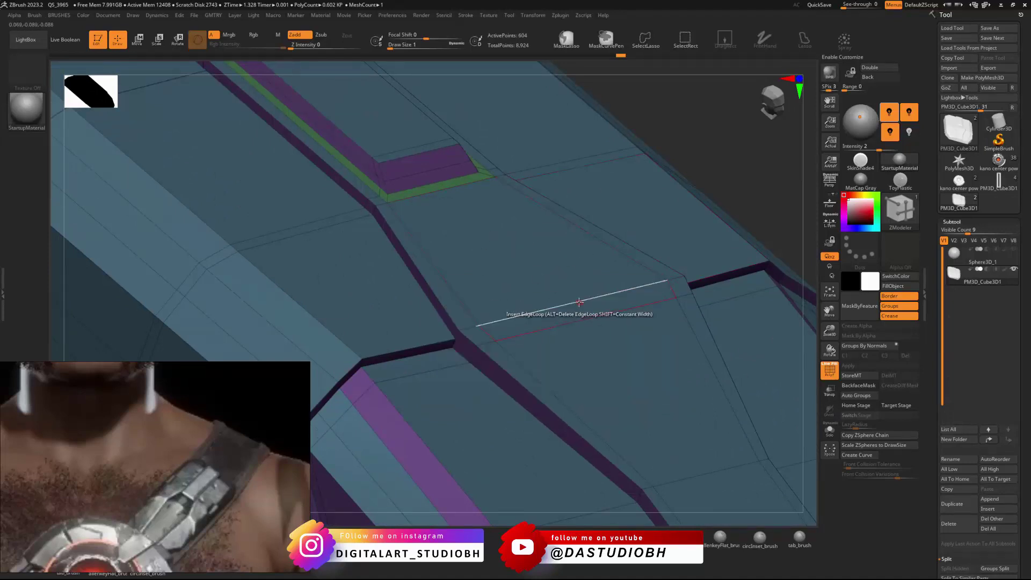
right_click_drag(568, 303, 591, 314)
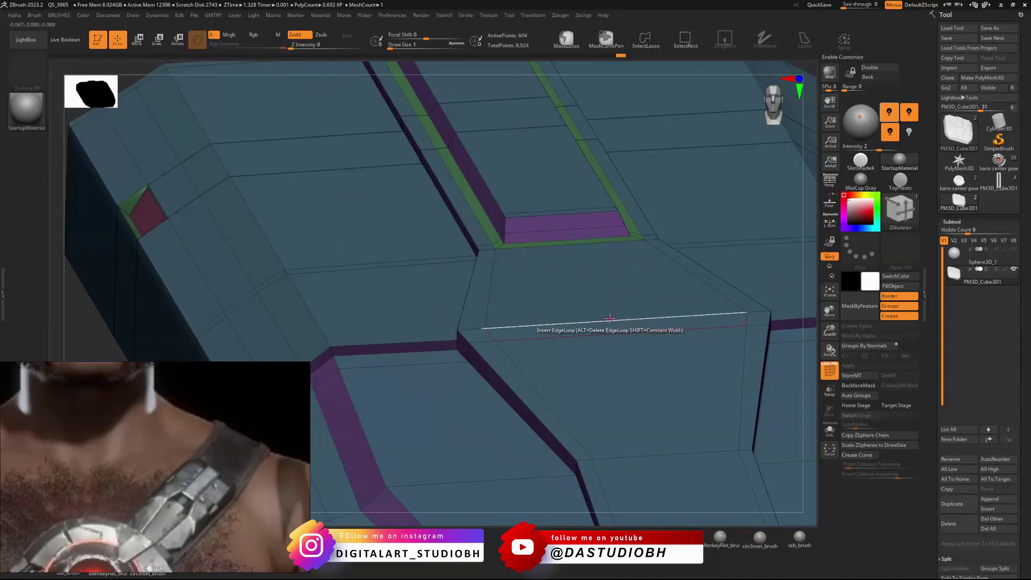
key("space")
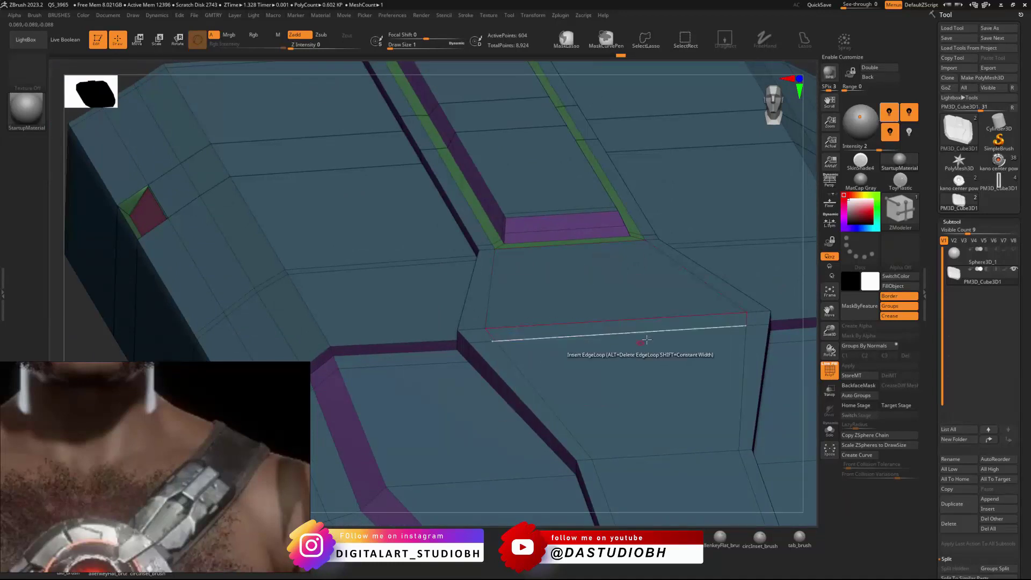
key("ctrl")
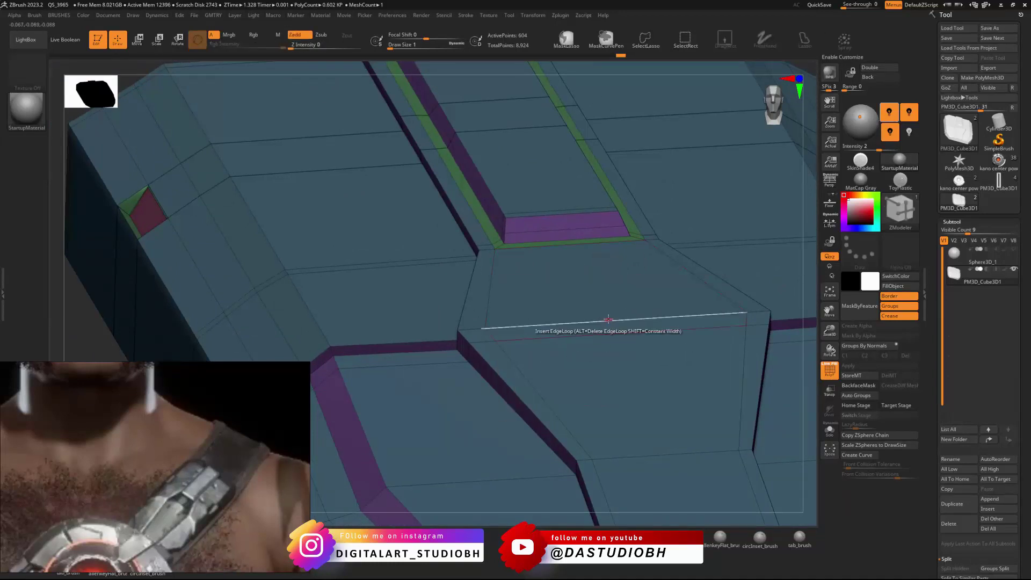
key("space")
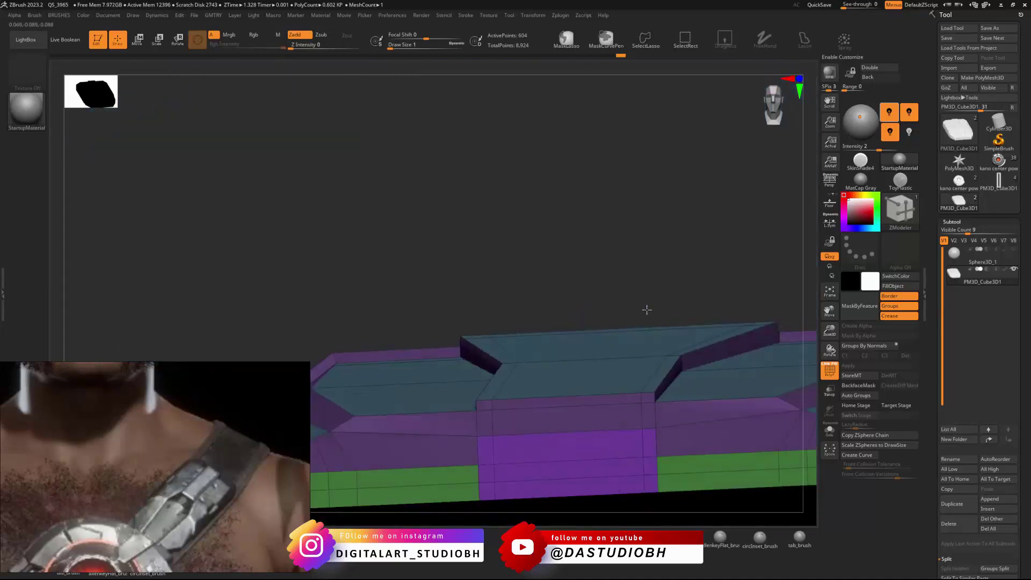
left_click_drag(647, 309, 623, 324)
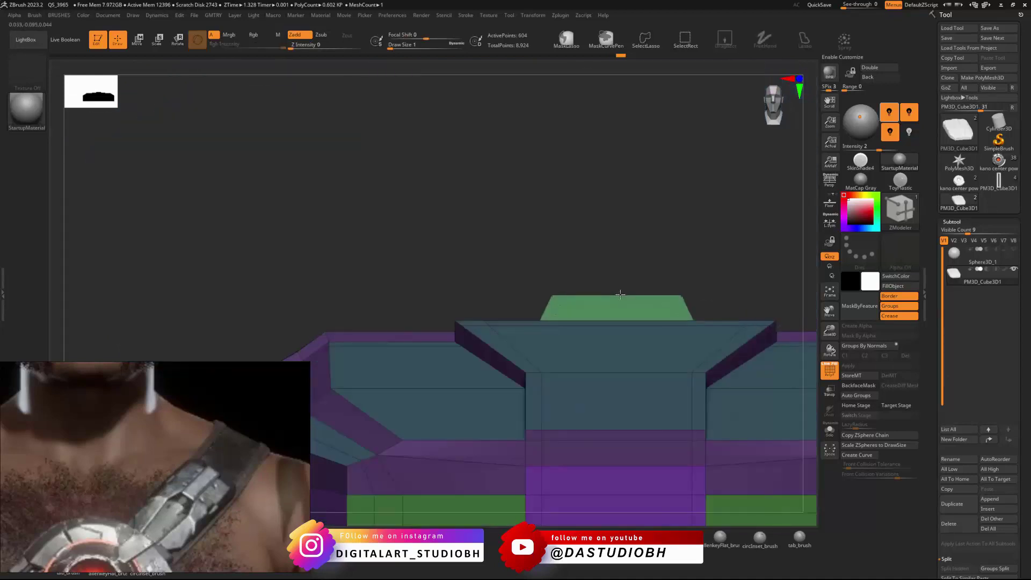
key("ctrl+z")
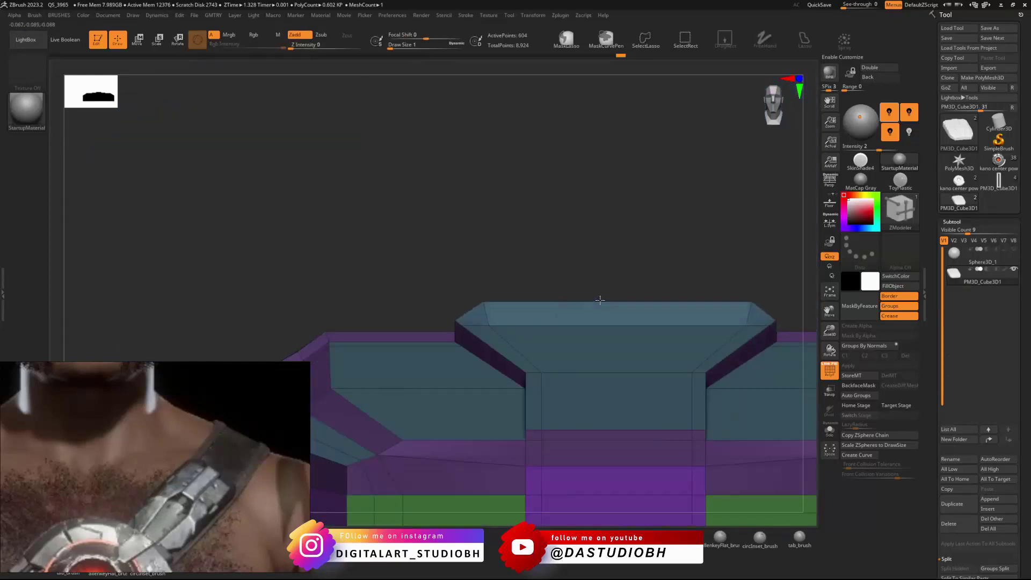
mouse_move(599, 314)
left_mouse_down()
mouse_move(637, 311)
mouse_move(603, 322)
mouse_move(630, 208)
mouse_move(476, 242)
mouse_move(534, 256)
mouse_move(591, 239)
mouse_move(613, 255)
mouse_move(621, 230)
left_mouse_up()
key("shift+f")
key("shift+f")
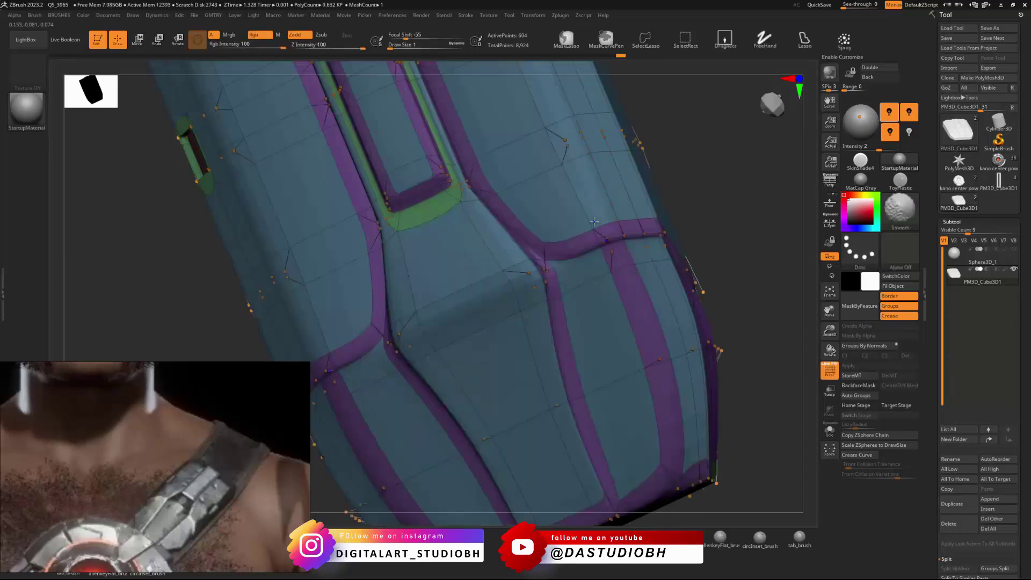
Step: Insert an edge loop along the cross groove beside the centre ridge, and preview the smoothed plate from the front without polygroup colours
key("shift+d")
right_click_drag(593, 229, 604, 286, "ctrl")
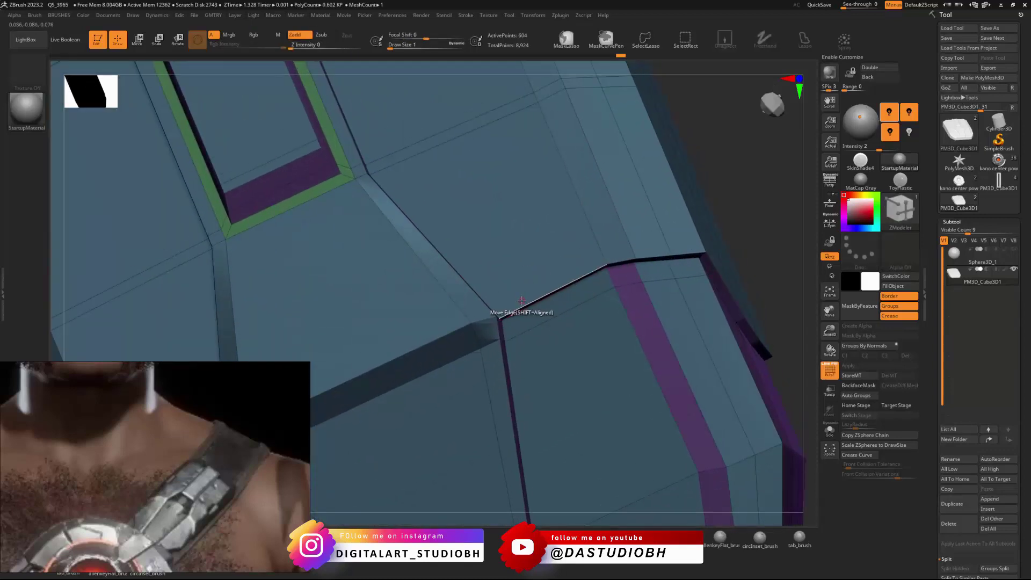
key("space")
left_click(528, 297)
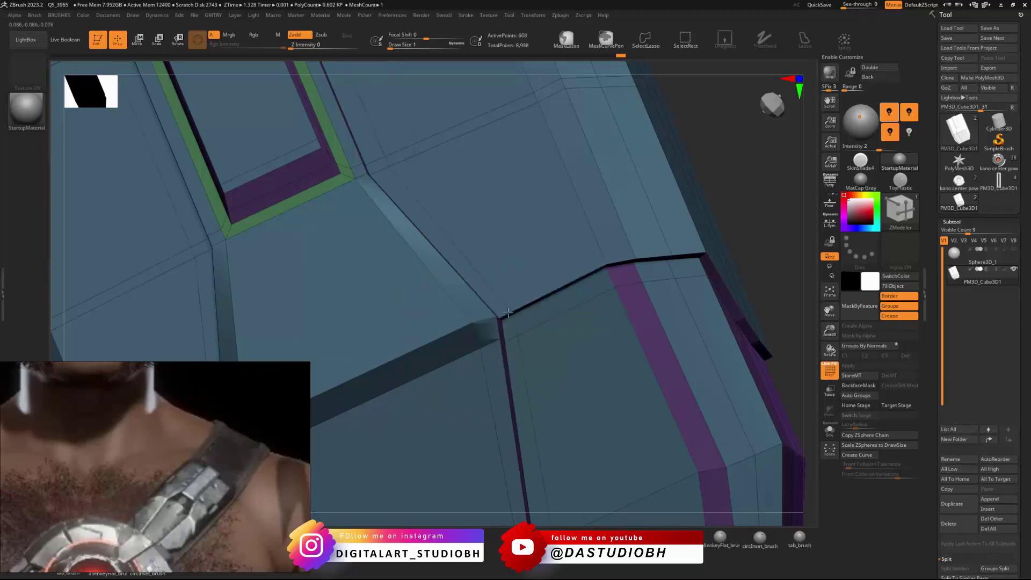
key("d")
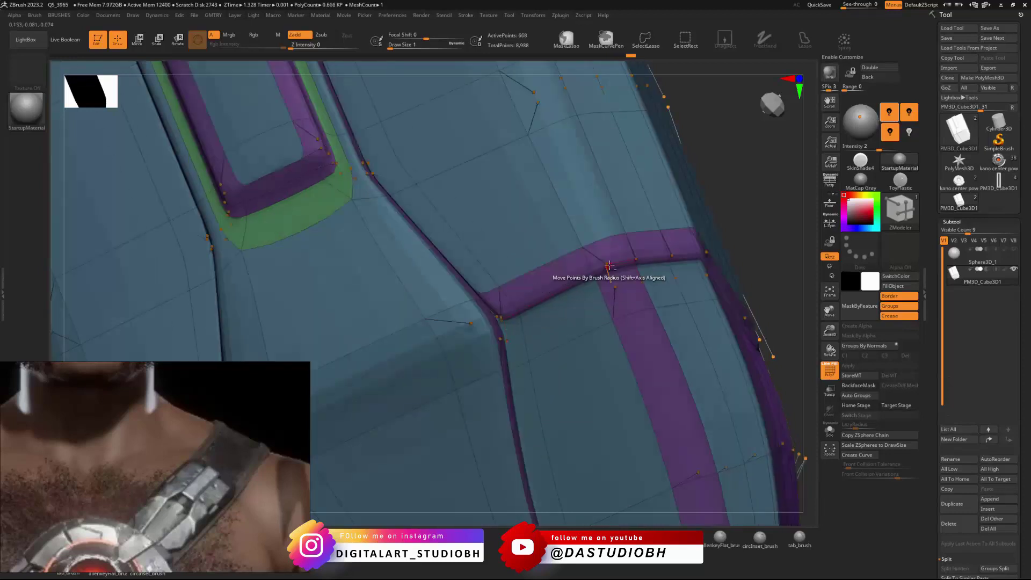
right_click_drag(607, 265, 419, 302, "ctrl")
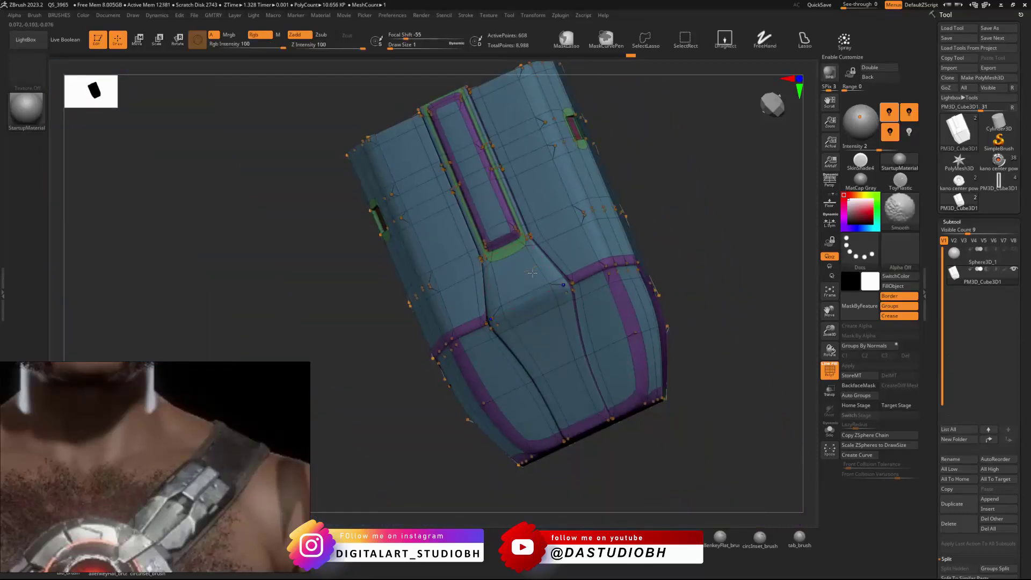
key("shift+f")
right_click_drag(532, 273, 637, 246)
right_click_drag(707, 258, 717, 307, "alt")
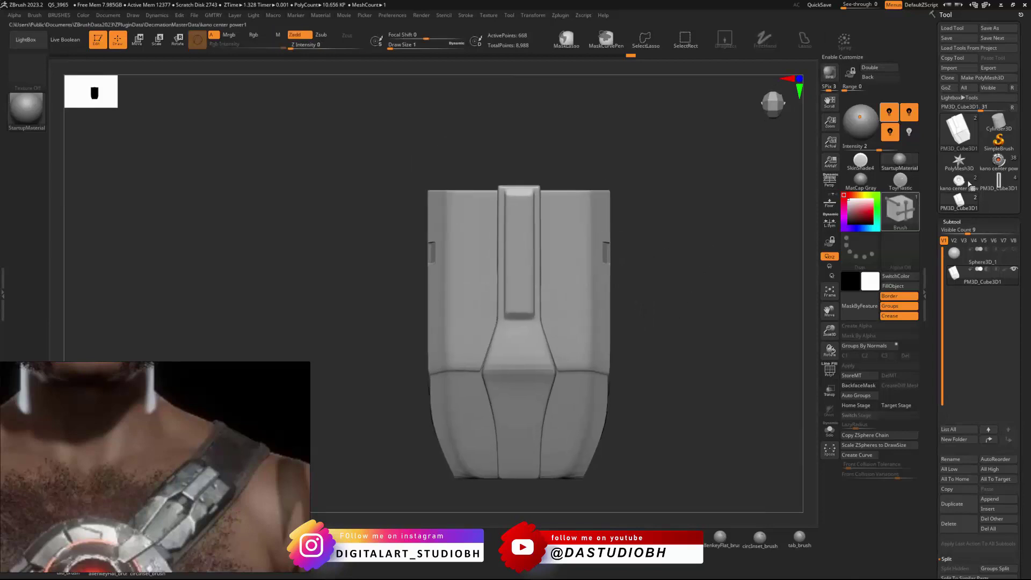
Step: Switch to the character model and append the armour plate to it as a new subtool
left_click(993, 168)
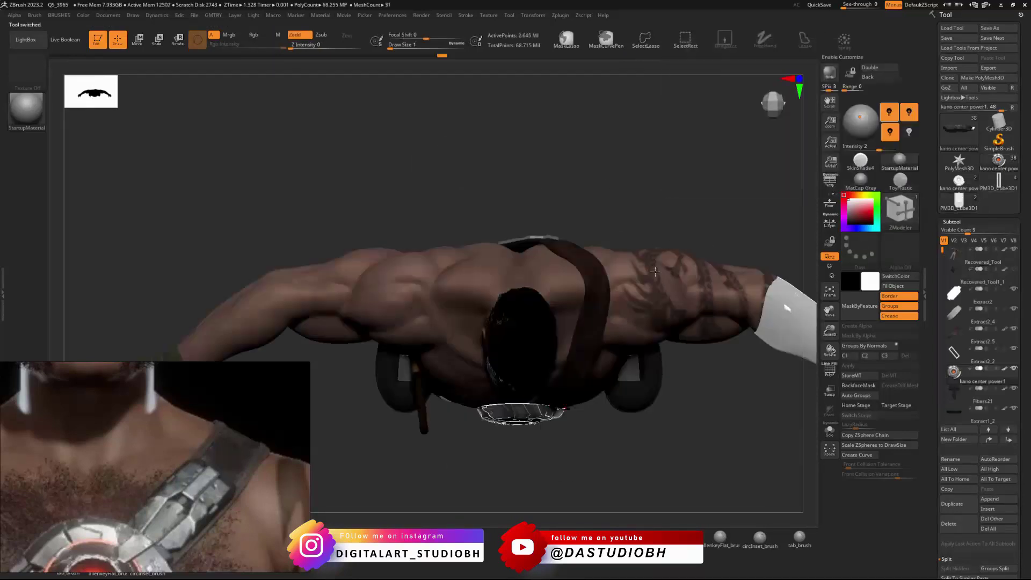
right_click_drag(661, 259, 686, 299)
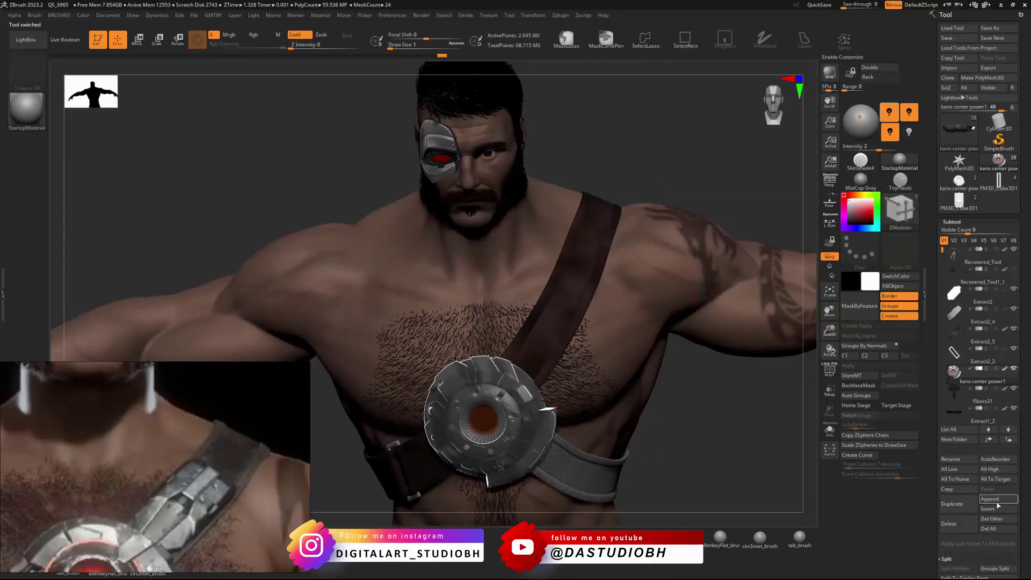
left_click(998, 501)
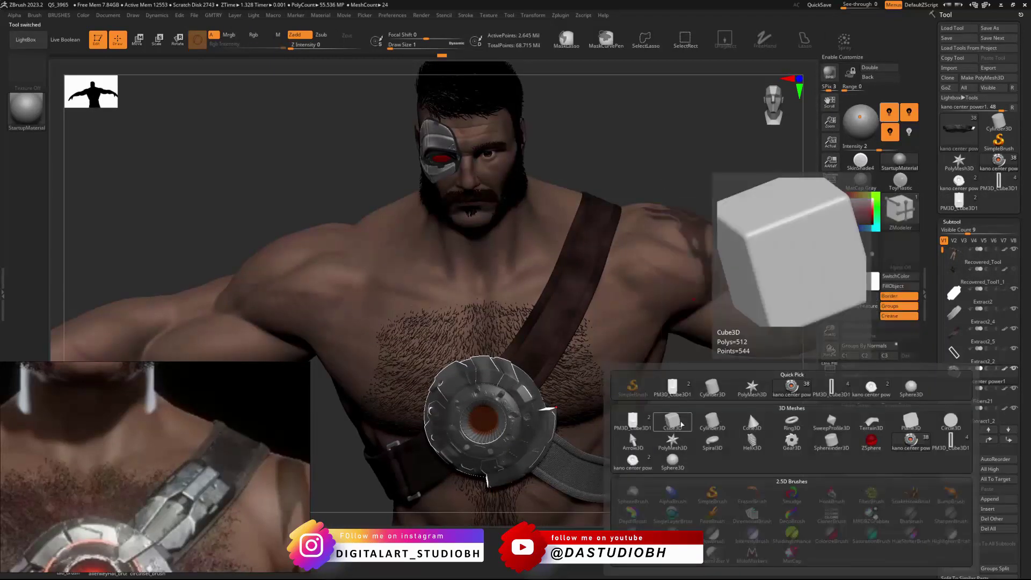
left_click(632, 420)
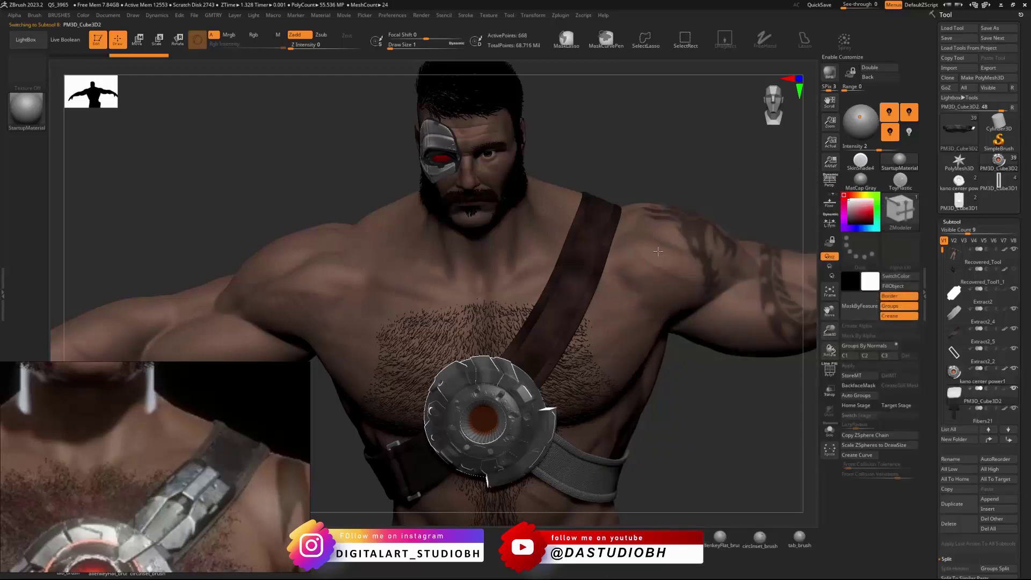
Step: Centre and realign the gizmo on the appended plate, rotate the plate upright, and move it out in front of the body
right_click_drag(661, 262, 578, 258, "ctrl")
key("w")
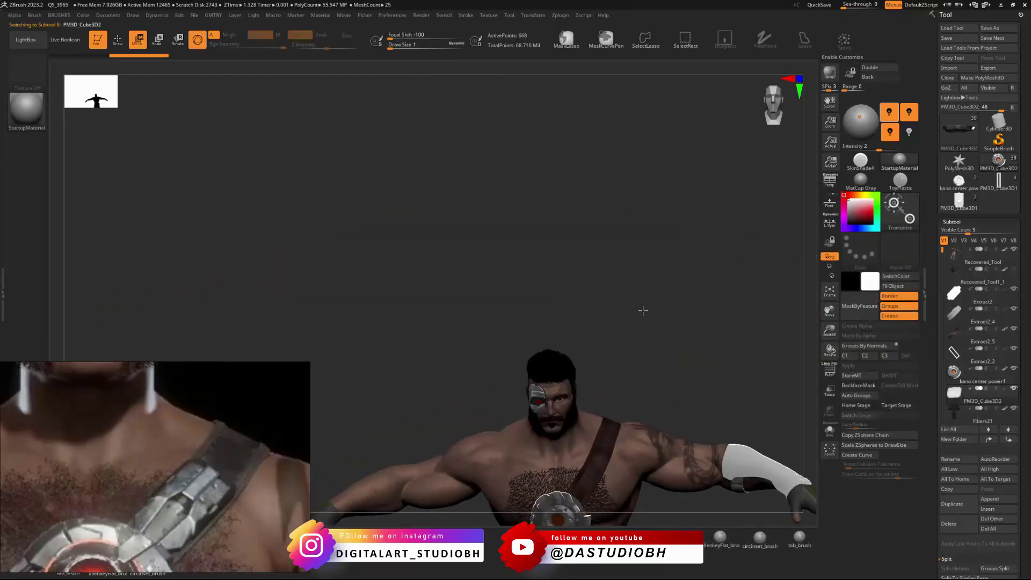
key("f")
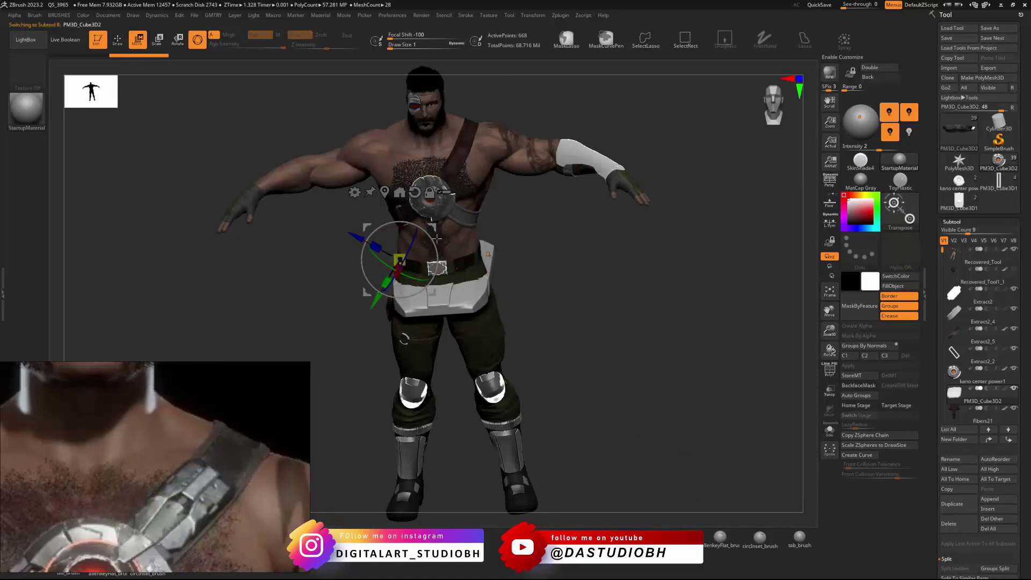
left_click(385, 191)
left_click(457, 208)
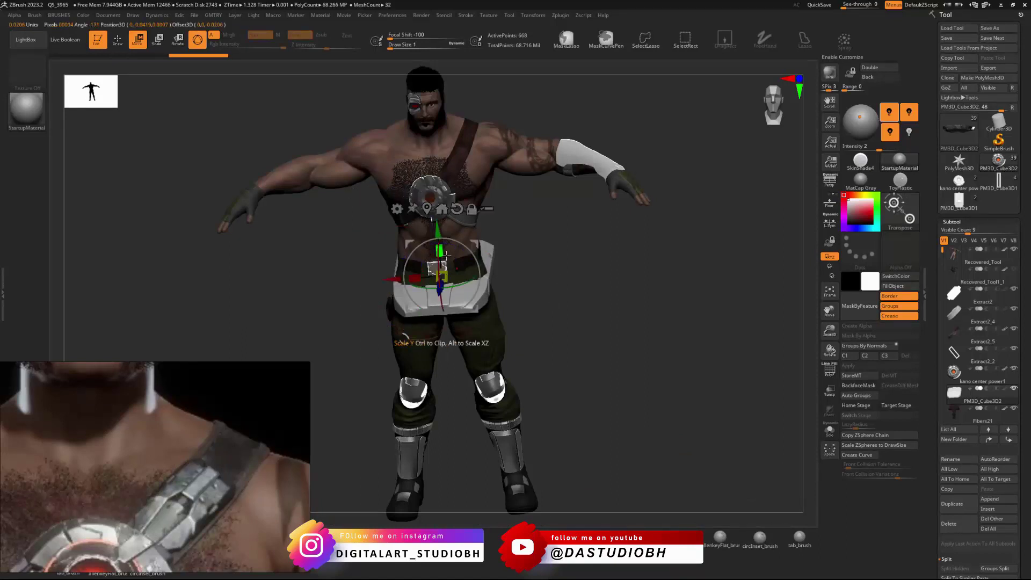
left_click_drag(460, 247, 431, 329)
left_click_drag(559, 226, 449, 254)
left_click_drag(523, 207, 546, 233)
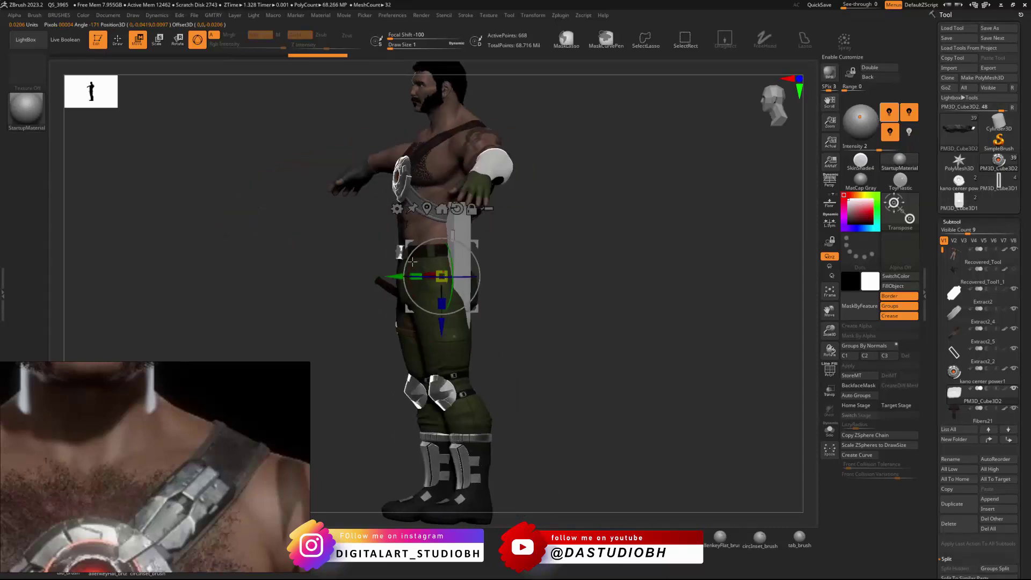
left_click_drag(394, 277, 178, 279)
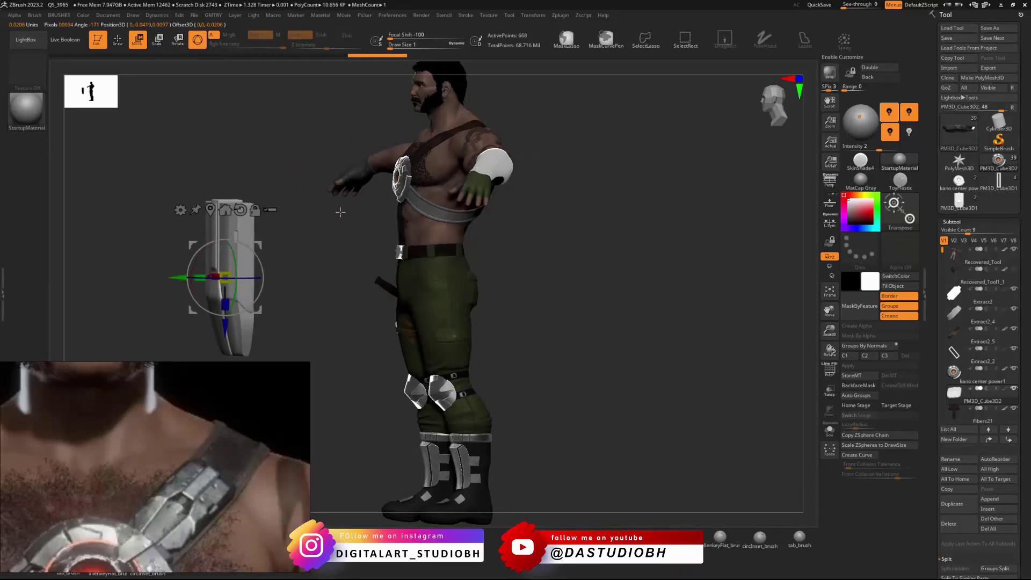
Step: Scale the plate down to roughly the chest strap's width, raise it to chest height, and tilt it
mouse_move(340, 213)
left_mouse_down()
mouse_move(341, 225)
mouse_move(329, 223)
left_mouse_up()
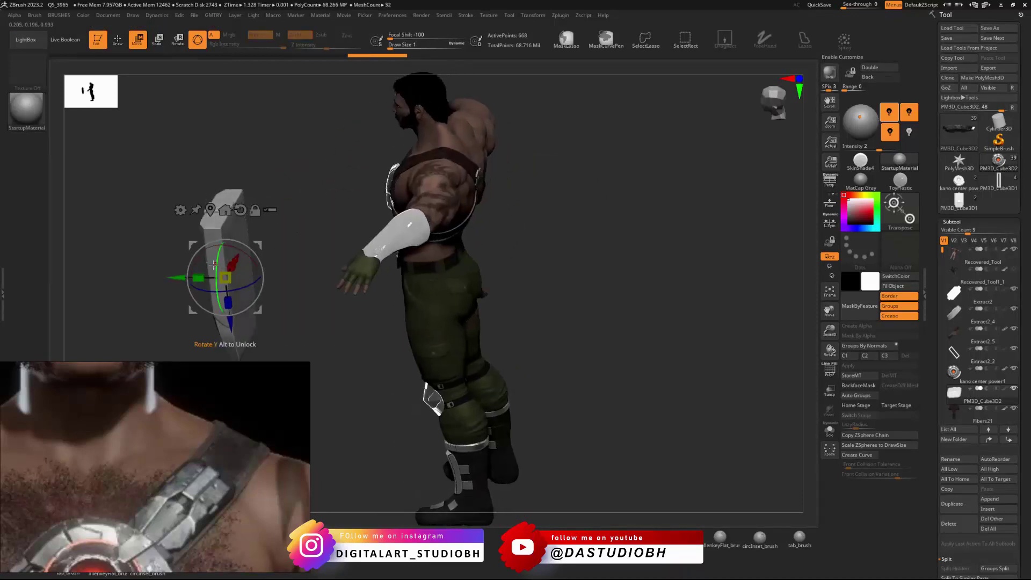
left_click_drag(225, 278, 378, 122)
left_click_drag(365, 210, 416, 167)
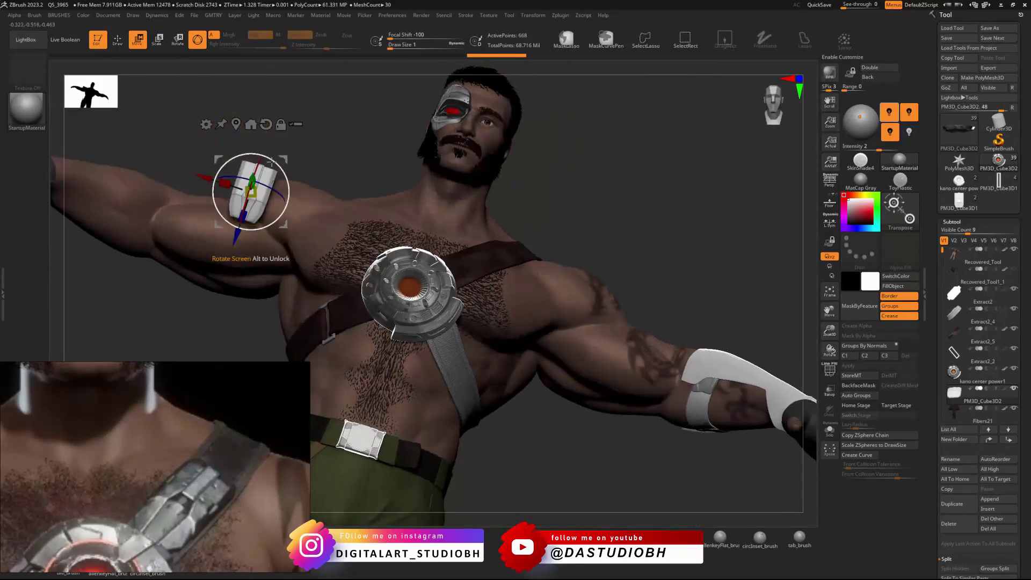
left_click_drag(287, 159, 410, 233)
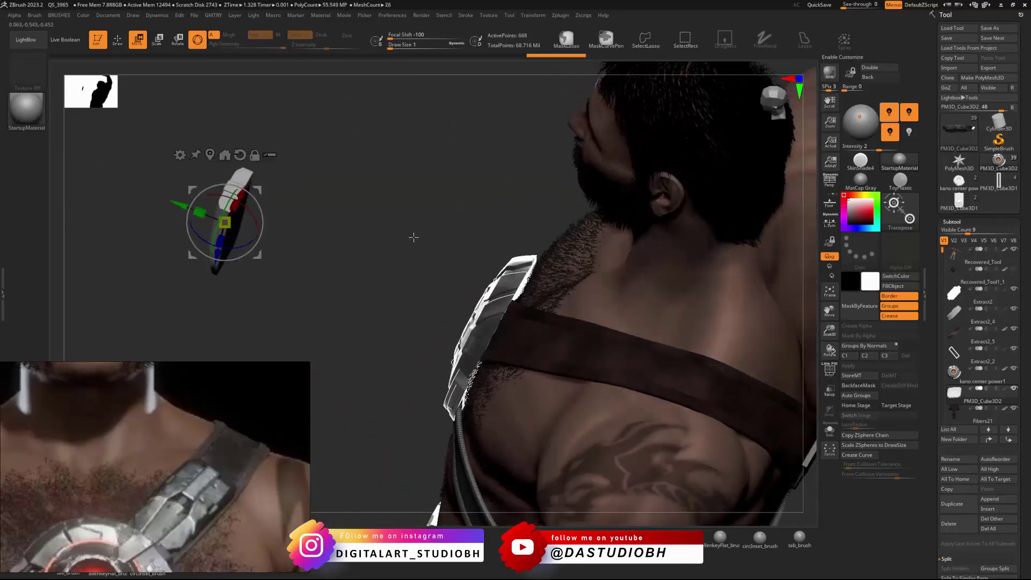
Step: Move the plate onto the chest strap beside the round power disc using a transpose line
key("y")
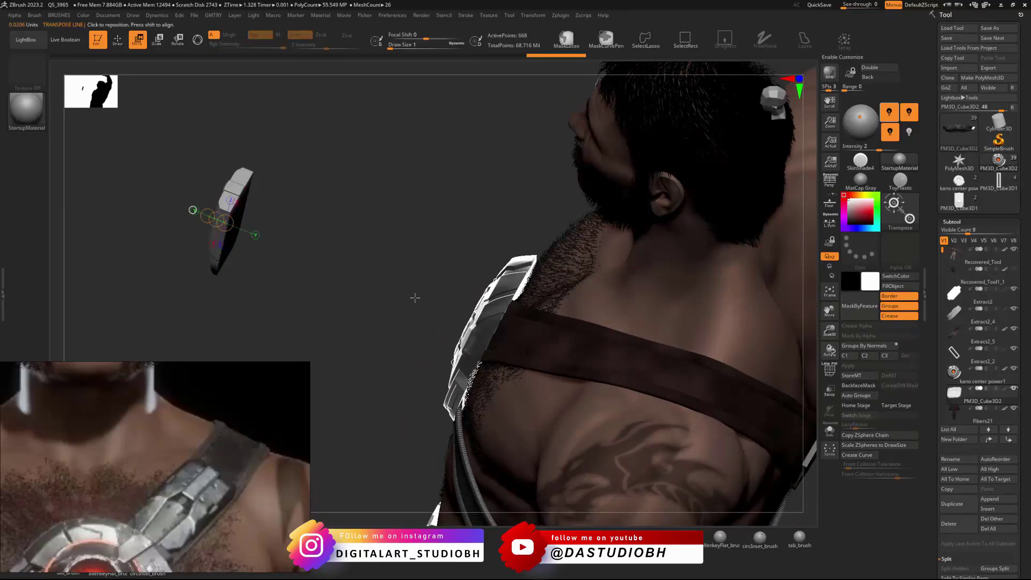
left_click_drag(329, 223, 300, 221)
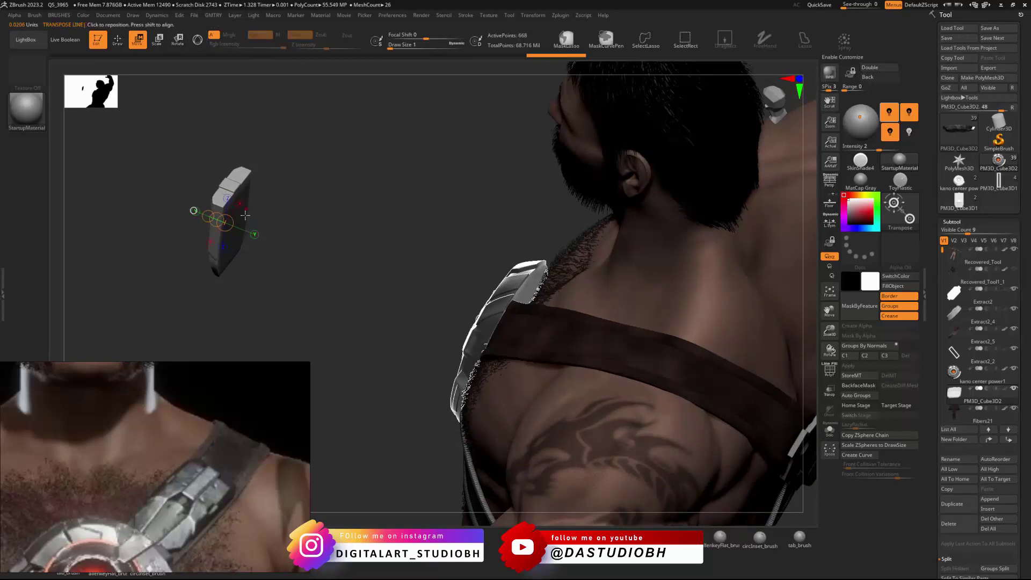
left_click_drag(237, 219, 509, 327)
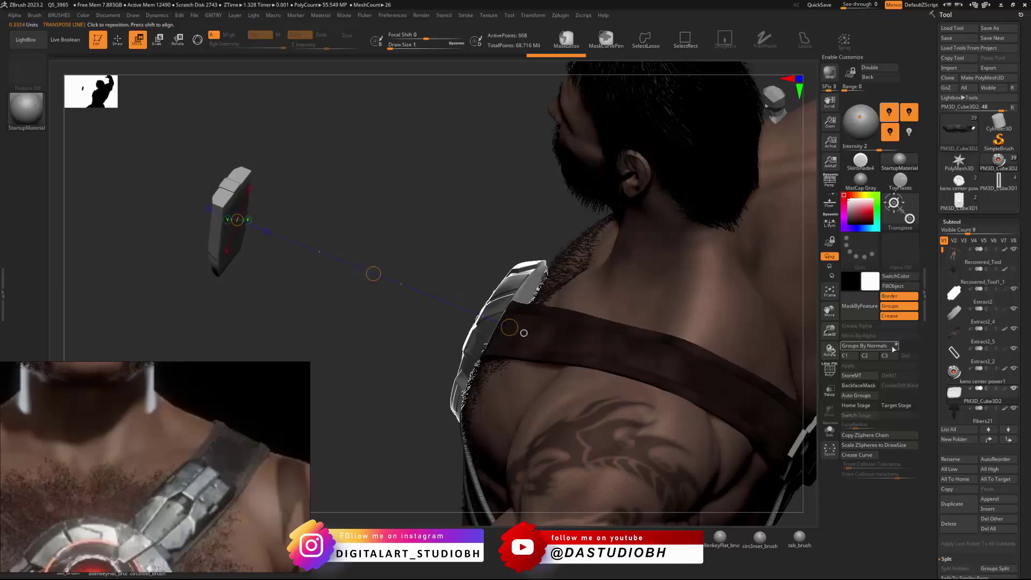
left_click(850, 365)
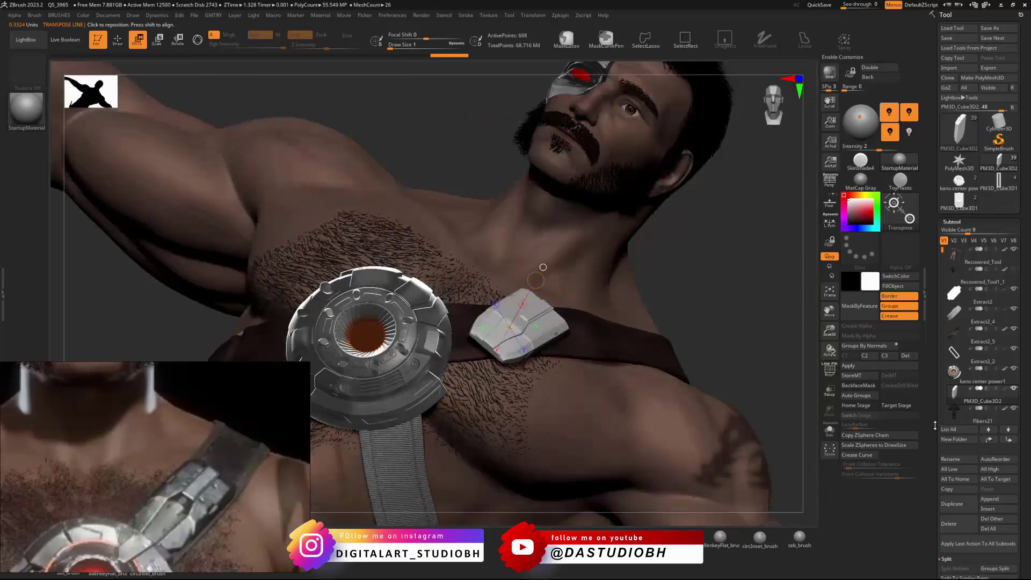
scroll(951, 376, "down", 10)
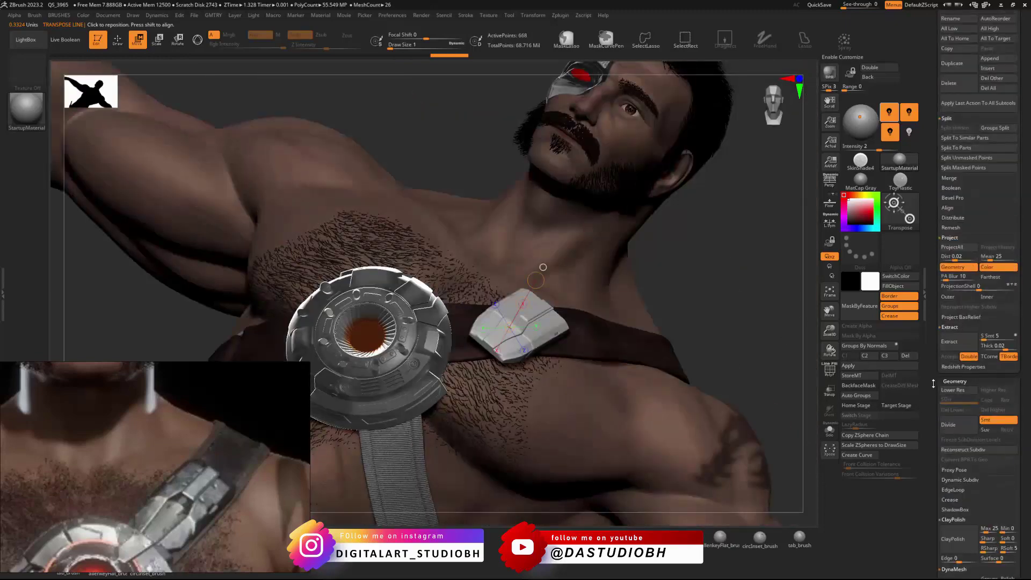
scroll(936, 403, "down", 10)
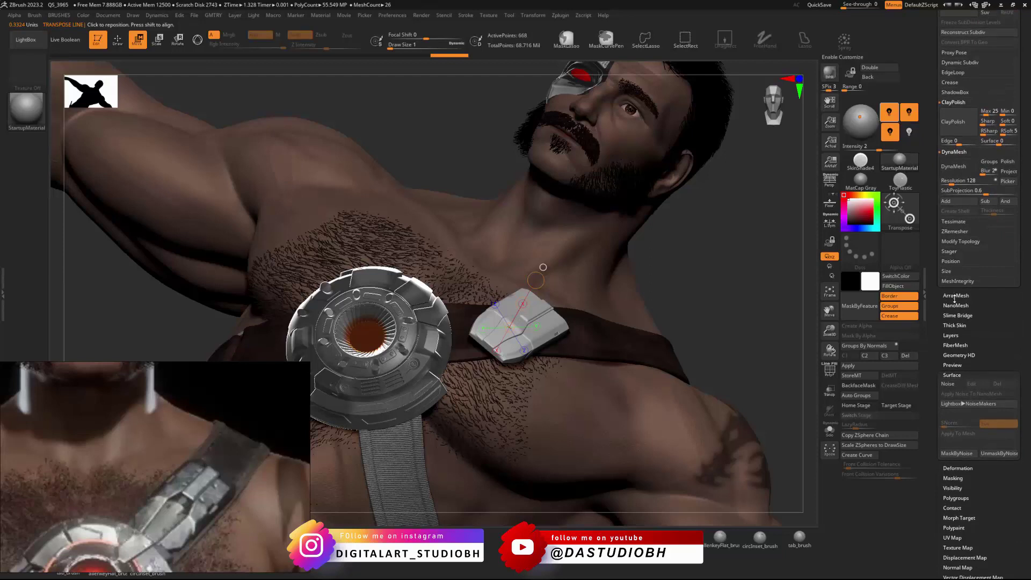
scroll(934, 391, "down", 5)
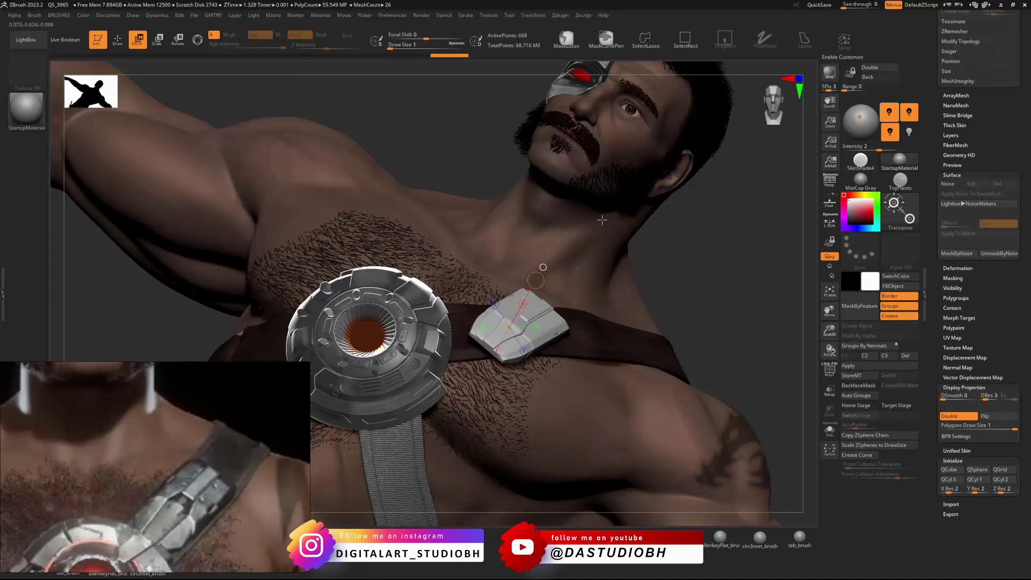
Step: Rotate the plate in line with the diagonal chest strap and slide it down to the power disc's rim
left_click_drag(650, 298, 590, 312)
key("e")
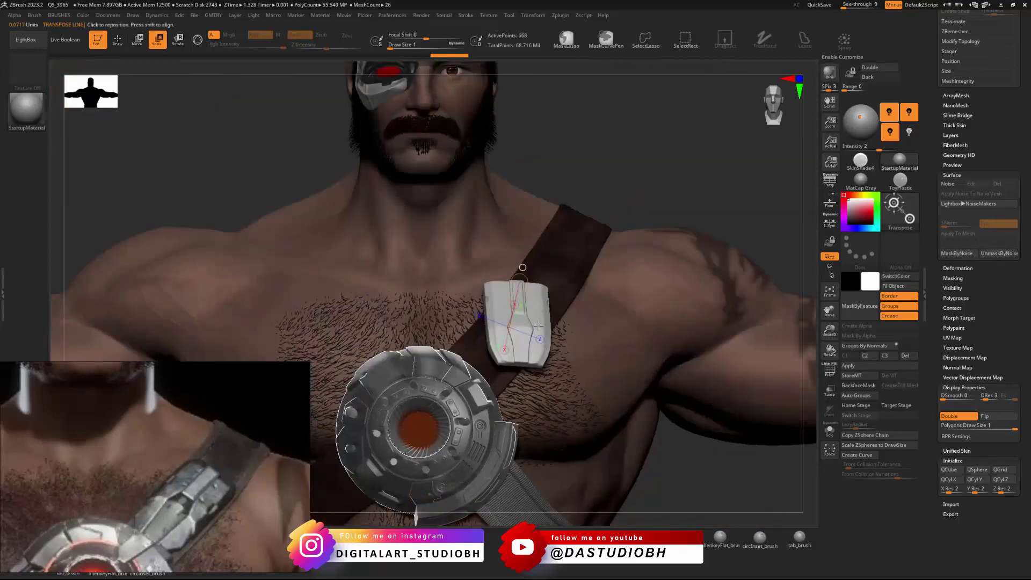
key("y")
left_click_drag(497, 355, 498, 353)
left_click_drag(505, 291, 591, 253)
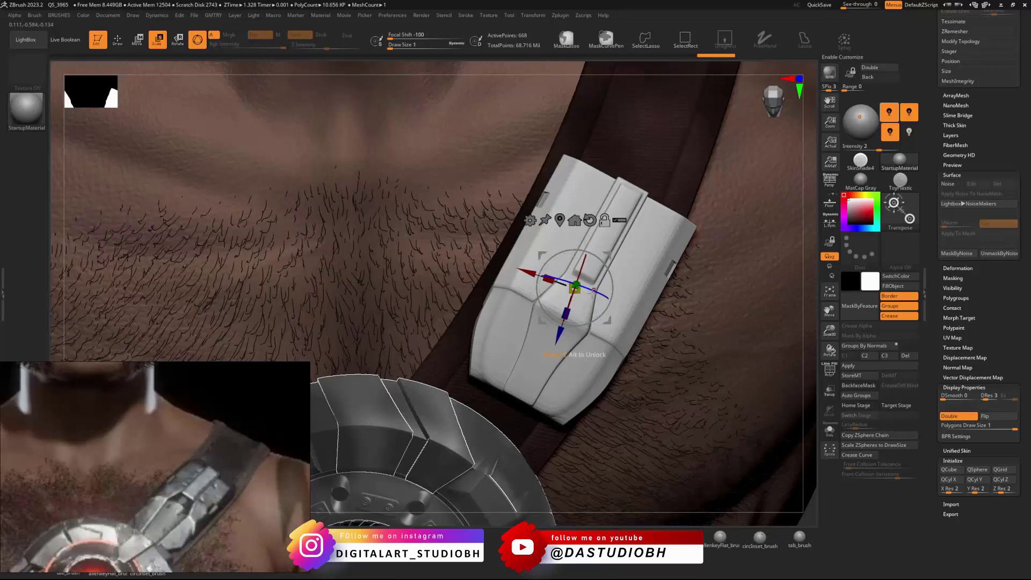
mouse_move(574, 289)
left_mouse_down()
mouse_move(547, 304)
mouse_move(571, 308)
left_mouse_up()
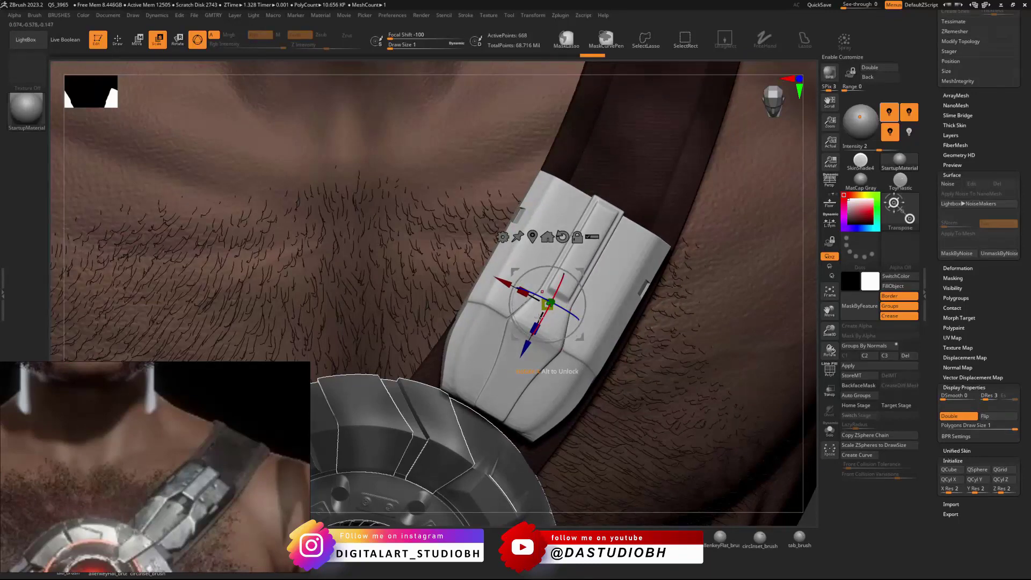
left_click_drag(507, 283, 517, 288)
Step: Tilt and nudge the plate from several side angles so it lies along the strap with its narrow end at the power disc
right_click_drag(647, 286, 579, 281)
left_click_drag(573, 298, 566, 303)
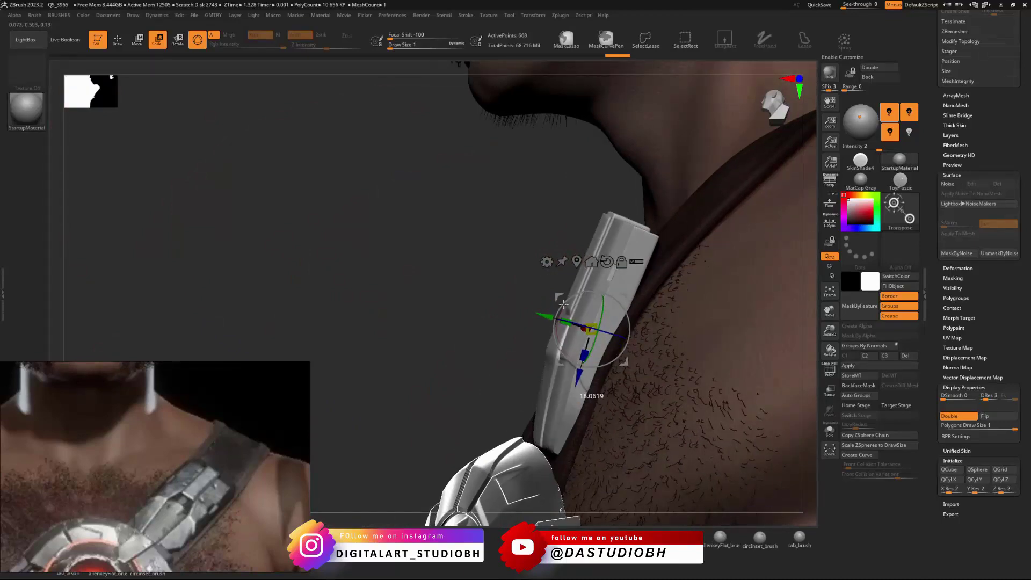
right_click_drag(579, 350, 693, 347)
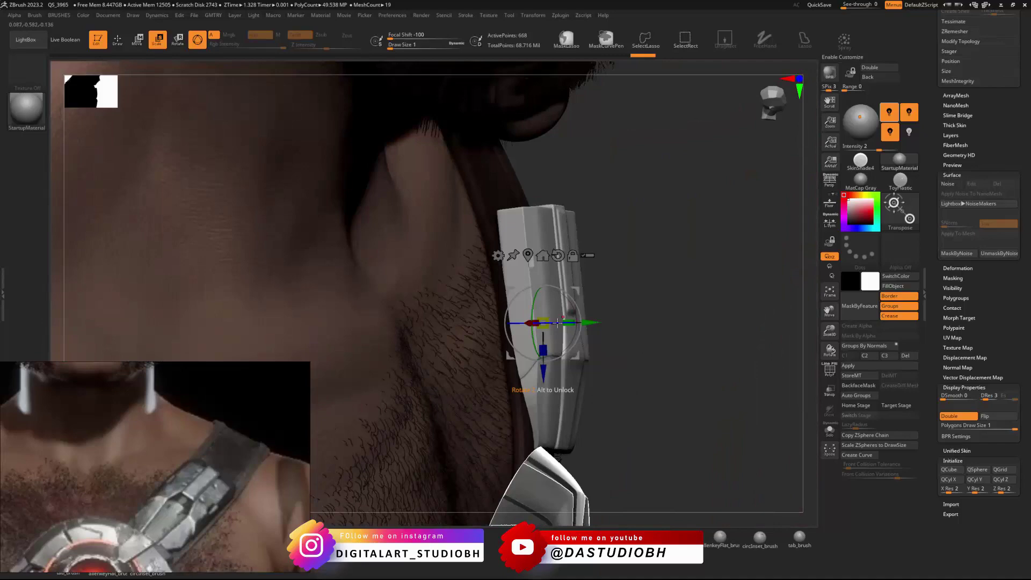
right_click_drag(614, 334, 543, 323)
left_click_drag(531, 375, 527, 399)
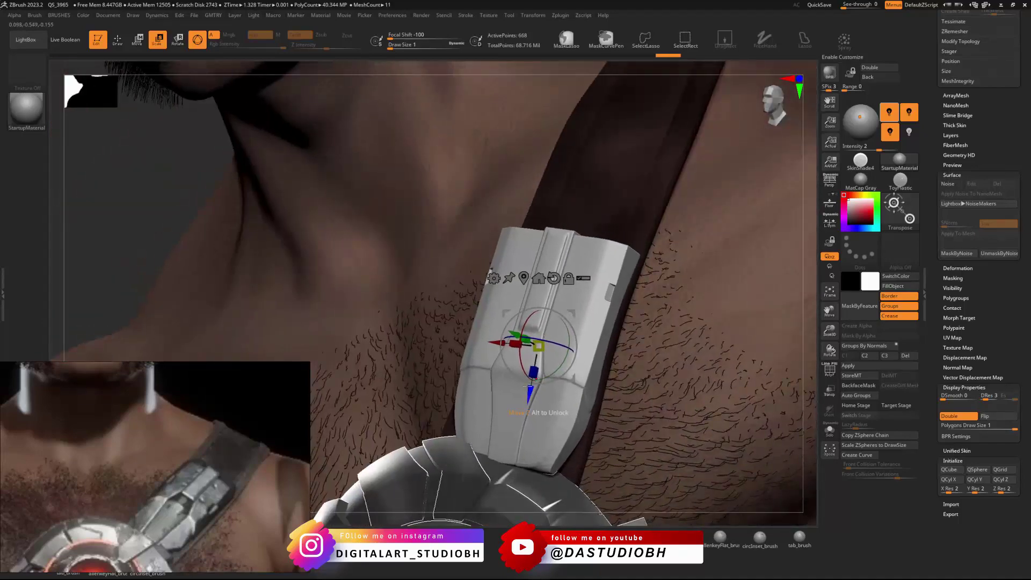
right_click_drag(486, 359, 540, 352)
left_click_drag(539, 352, 542, 358)
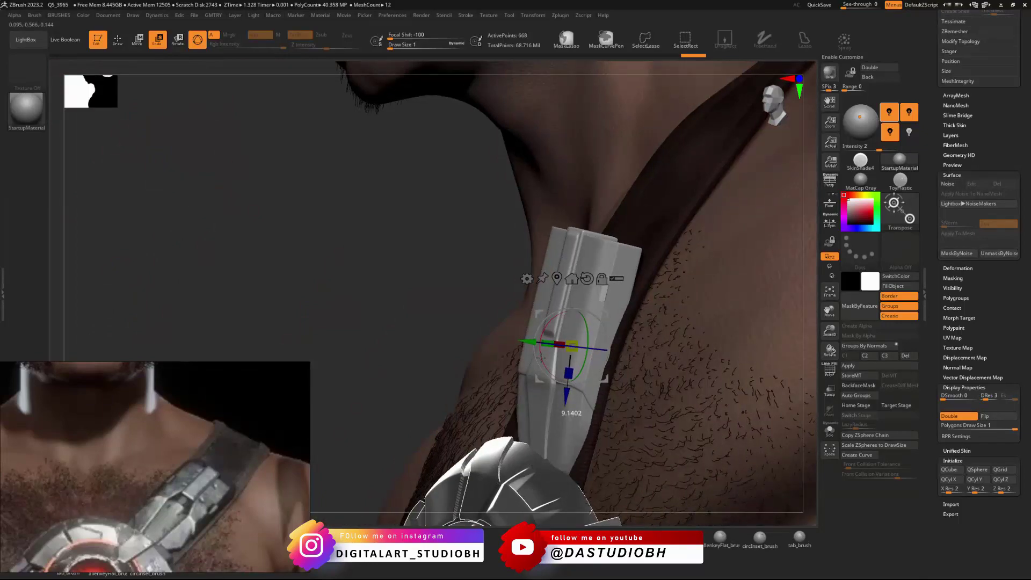
Step: Add a Deformer lattice to the plate, pull its middle section outward, and bend its upper end back towards the strap
right_click_drag(545, 352, 537, 270)
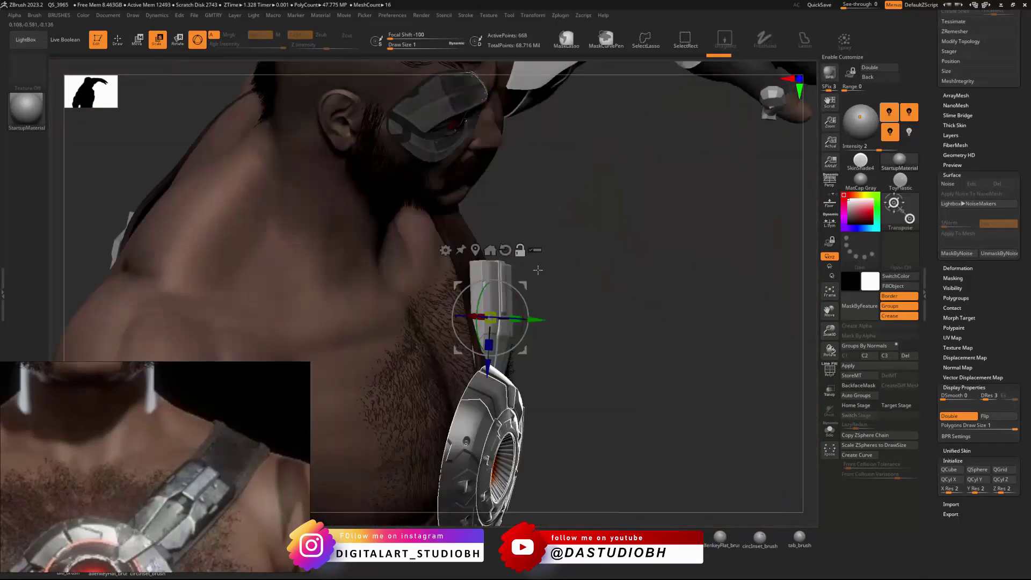
left_click(445, 250)
left_click(460, 288)
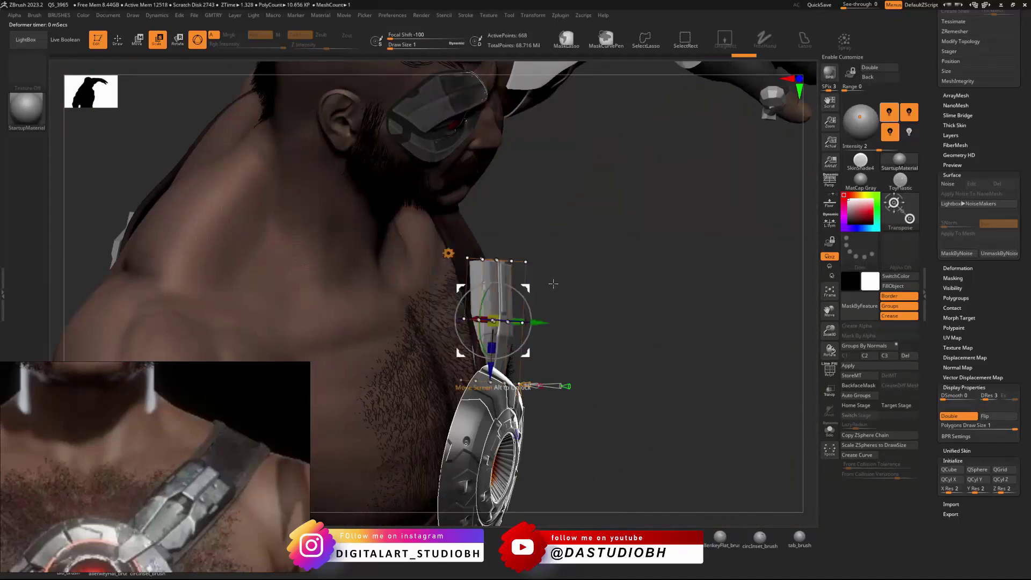
right_click_drag(564, 301, 616, 331)
mouse_move(345, 402)
left_mouse_down("ctrl")
mouse_move(355, 436)
mouse_move(620, 399)
left_mouse_up("ctrl")
right_click_drag(619, 399, 612, 379)
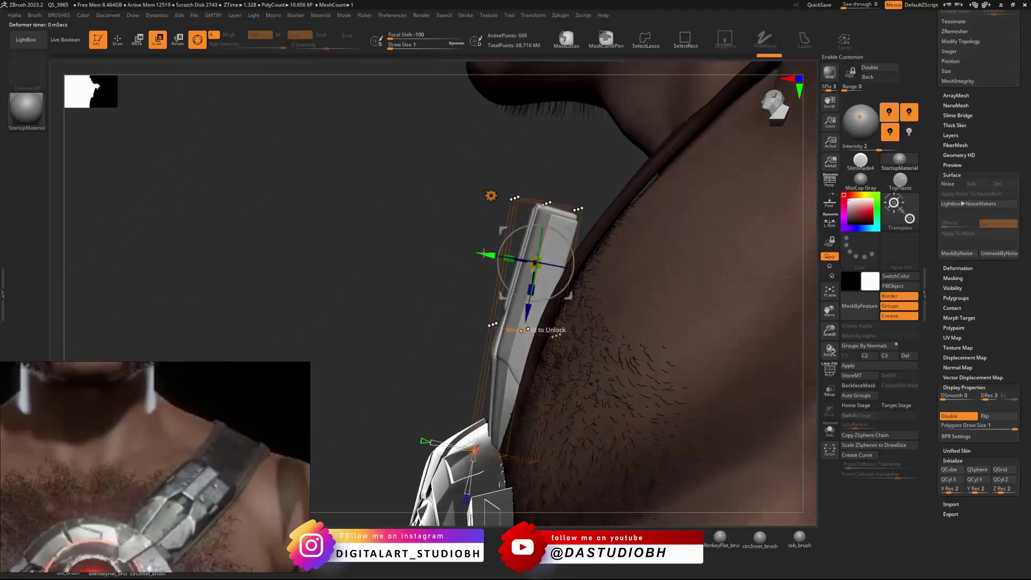
left_click_drag(483, 253, 470, 253)
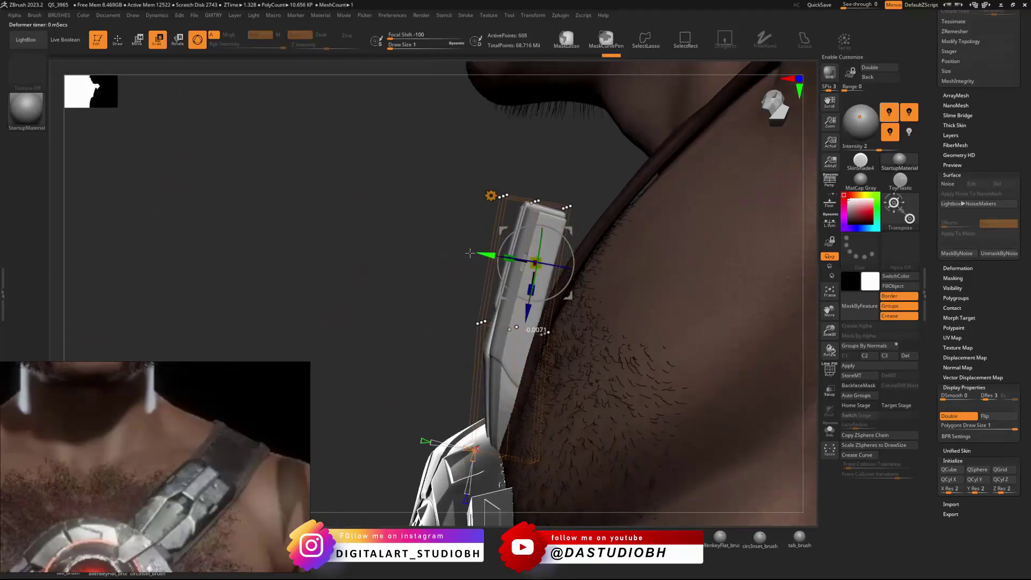
left_click_drag(542, 290, 537, 295, "ctrl+shift")
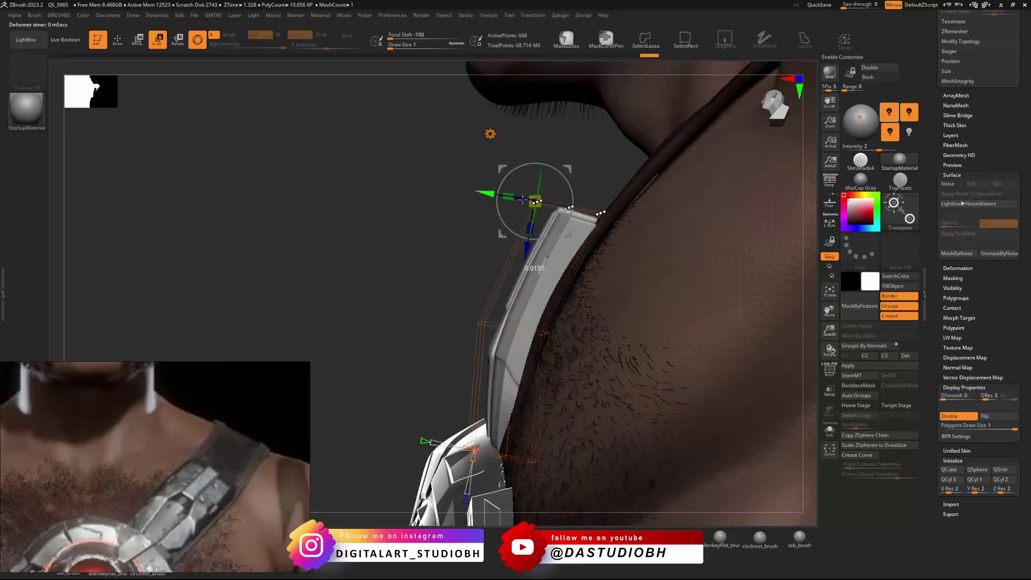
Step: Select the lattice's lower control points and move the plate's narrow end inward behind the power disc, checking the fit from the front
key("ctrl")
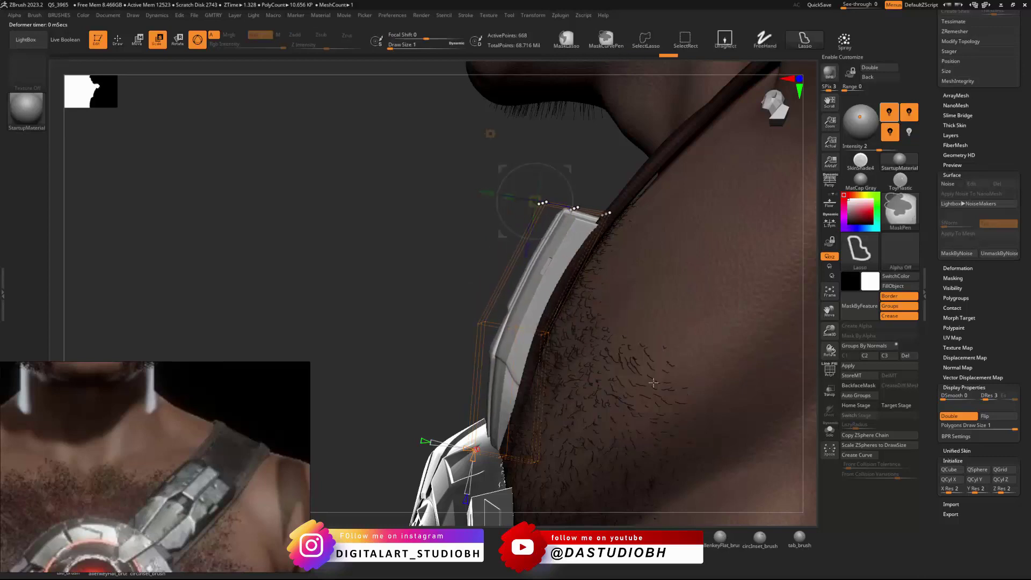
left_click_drag(542, 381, 344, 384, "ctrl")
mouse_move(600, 368)
left_mouse_down("ctrl+alt")
mouse_move(370, 245)
mouse_move(717, 301)
left_mouse_up("ctrl+alt")
mouse_move(680, 282)
left_mouse_down("ctrl")
mouse_move(429, 179)
mouse_move(776, 214)
left_mouse_up("ctrl")
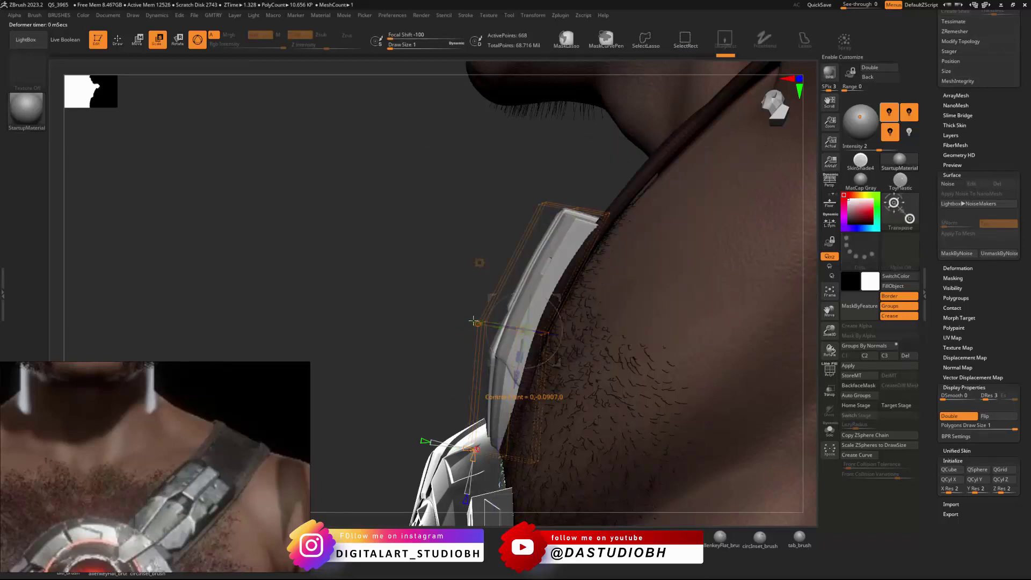
left_click_drag(558, 402, 774, 498, "ctrl")
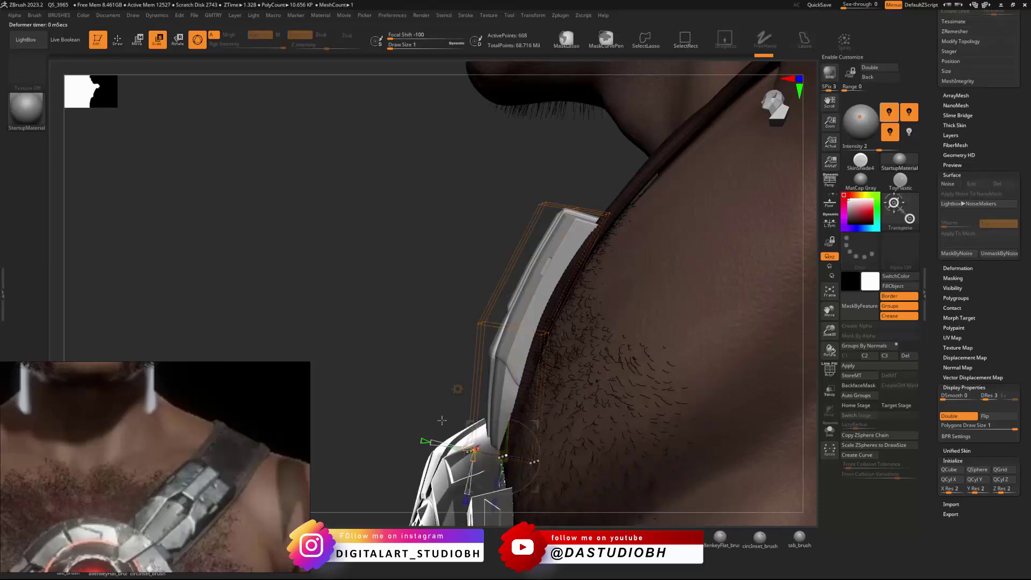
left_click_drag(450, 444, 465, 452)
left_click_drag(387, 411, 578, 315)
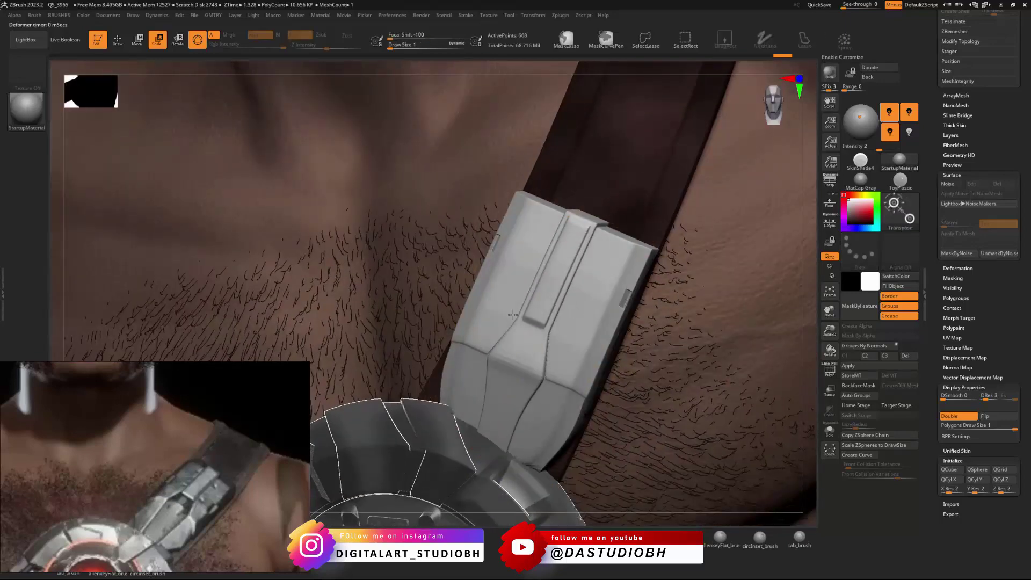
Step: Accept the Deformer changes on the chest-strap plate and return to Draw mode
right_click_drag(578, 316, 408, 316, "ctrl")
left_click(498, 385)
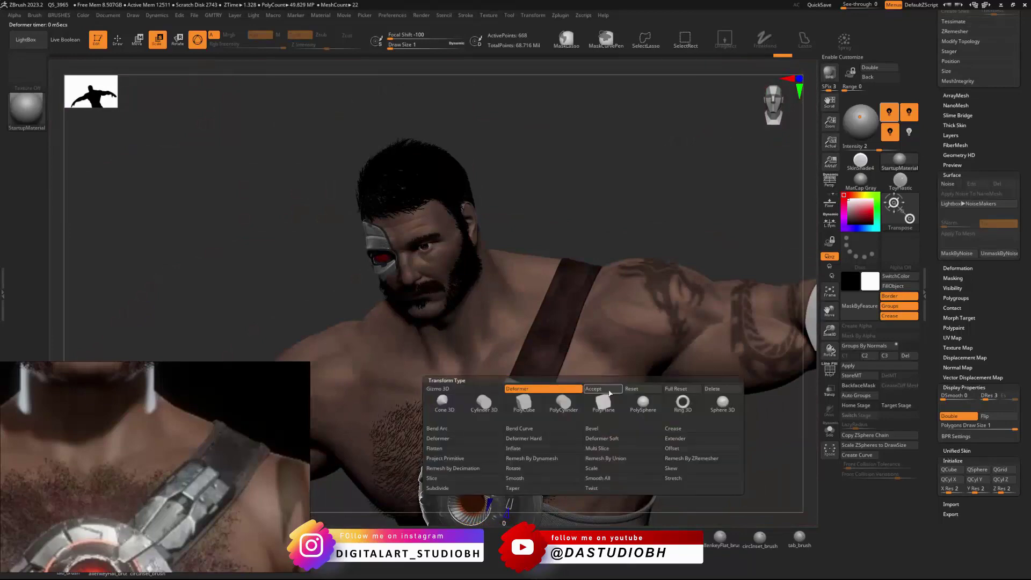
left_click(598, 389)
mouse_move(700, 474)
right_mouse_down("alt")
mouse_move(690, 347)
mouse_move(710, 318)
mouse_move(704, 341)
mouse_move(607, 352)
mouse_move(641, 367)
mouse_move(617, 387)
mouse_move(486, 308)
mouse_move(526, 336)
right_mouse_up("alt")
key("q")
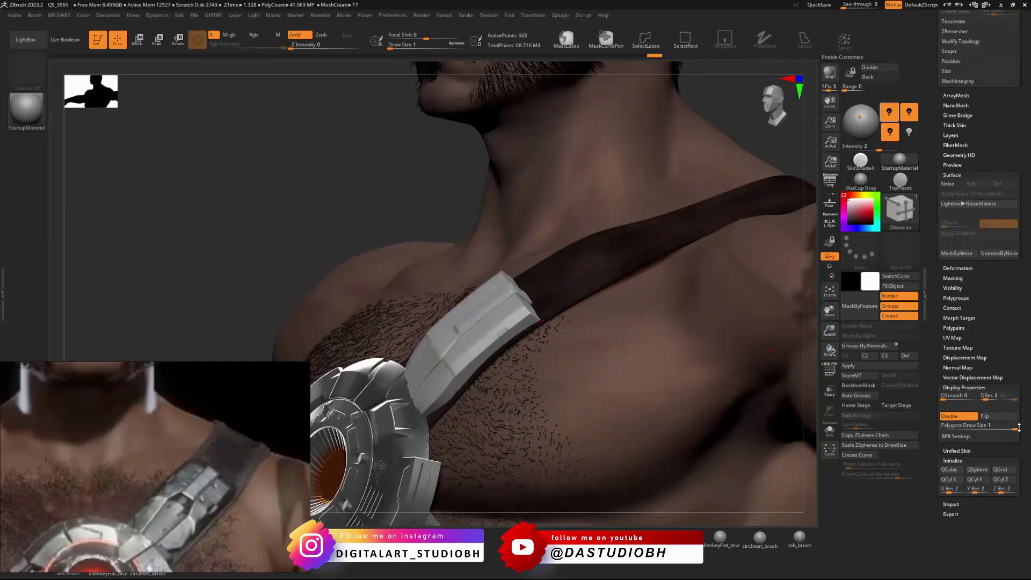
Step: Add surface noise to the plate with a Noise Scale of 2.94091 and a Strength of -0.00021
left_click(949, 185)
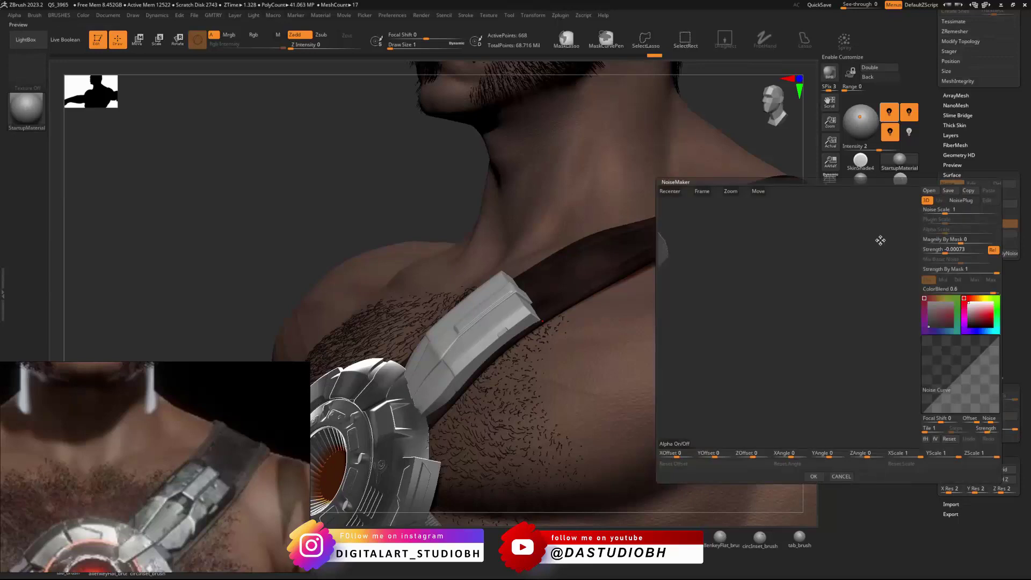
left_click(708, 190)
mouse_move(827, 322)
left_mouse_down()
mouse_move(837, 256)
mouse_move(871, 281)
mouse_move(806, 325)
left_mouse_up()
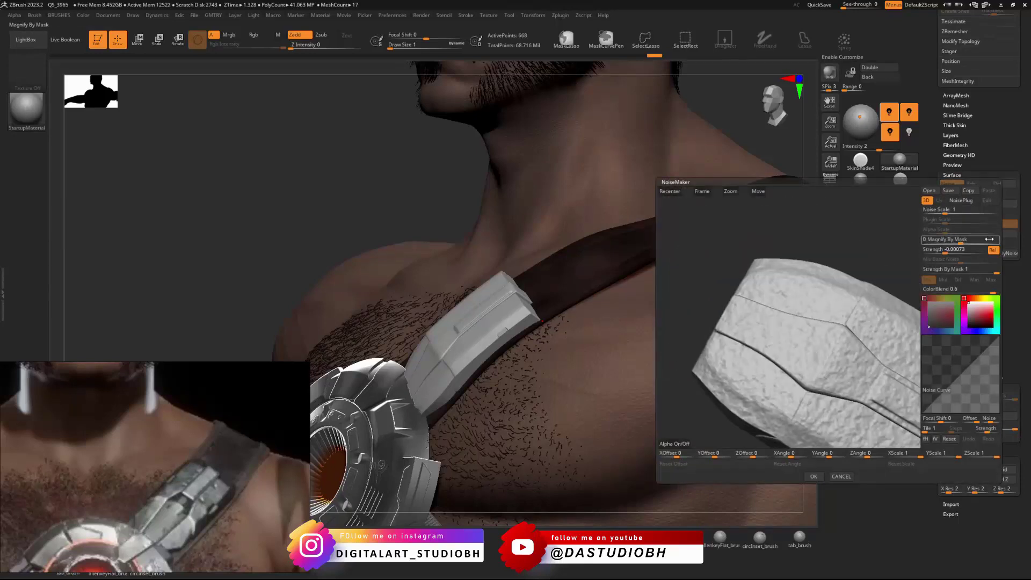
mouse_move(947, 209)
left_mouse_down()
mouse_move(965, 209)
mouse_move(951, 207)
left_mouse_up()
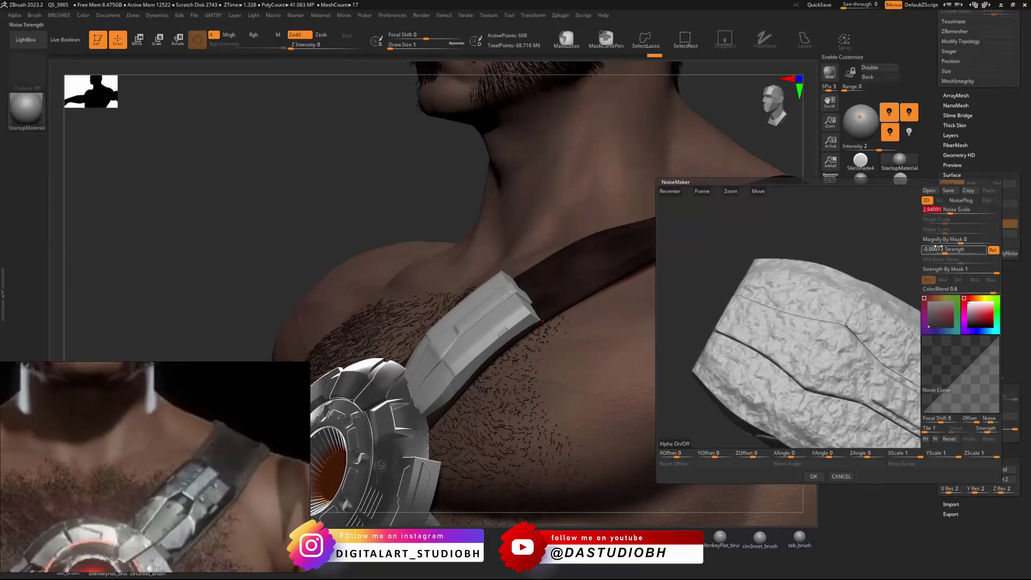
left_click_drag(948, 251, 947, 251)
left_click_drag(822, 322, 779, 322)
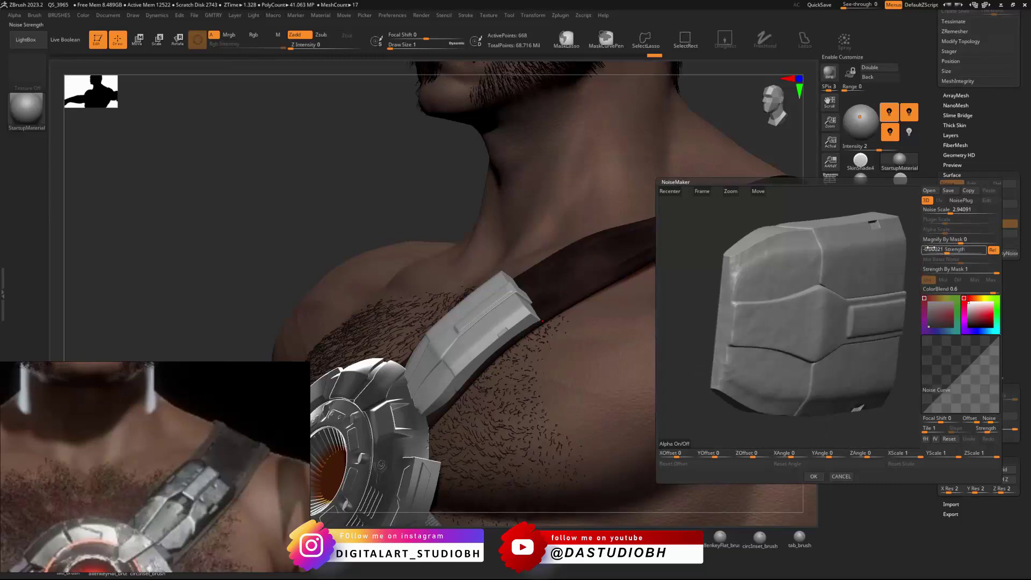
left_click(941, 240)
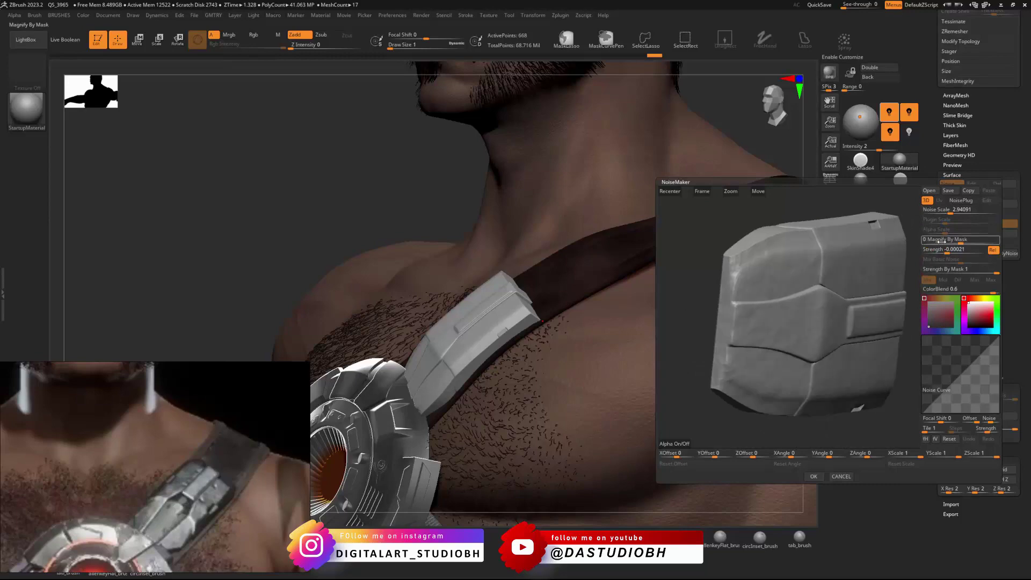
left_click(816, 477)
Step: Store the fitted plate as the Target Stage, go back to its first history state, and store that as the Home Stage
left_click_drag(639, 351, 550, 330)
right_click_drag(550, 330, 513, 313, "ctrl")
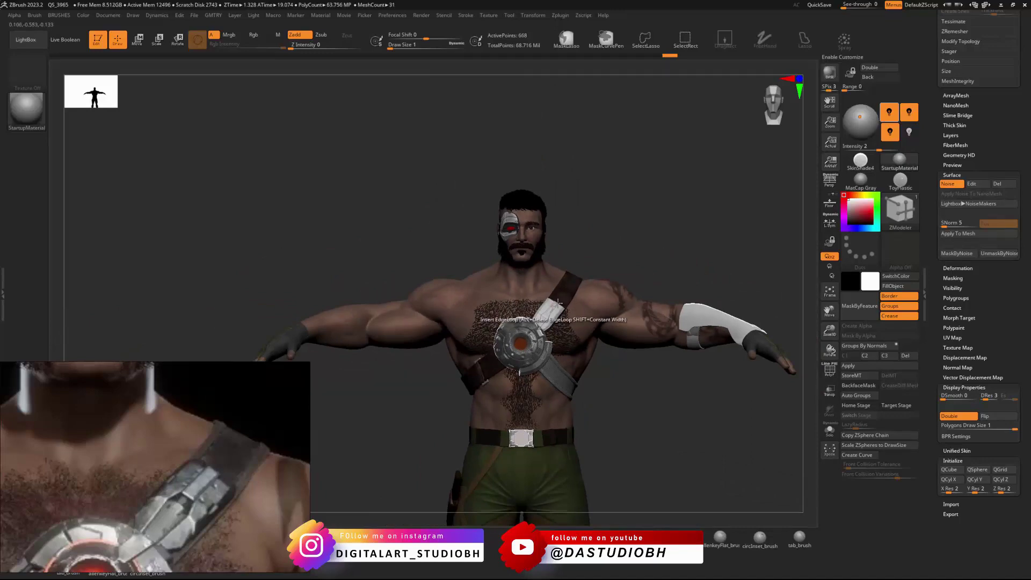
right_click_drag(623, 318, 659, 388)
right_click_drag(590, 293, 617, 320, "ctrl")
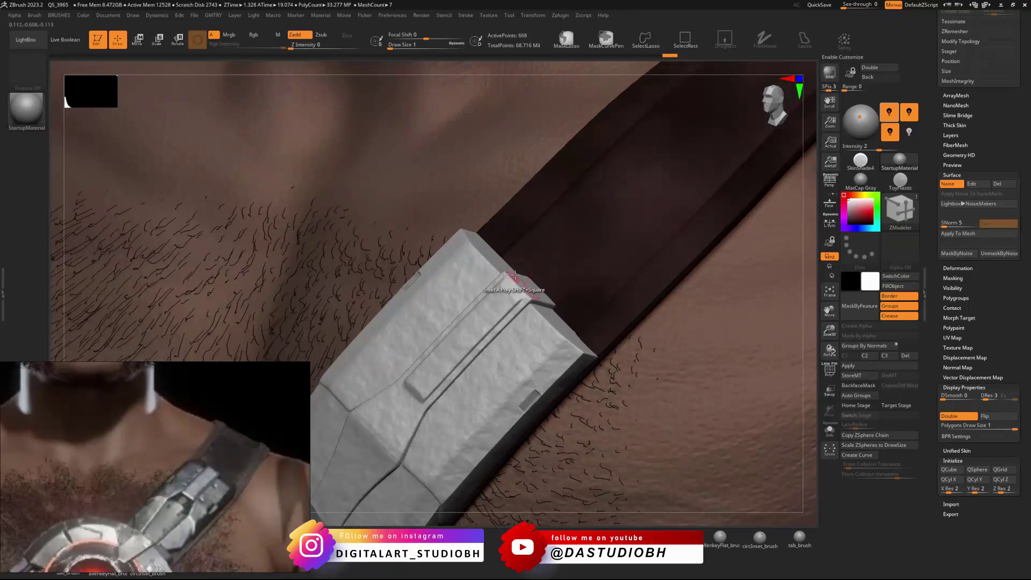
left_click(907, 407)
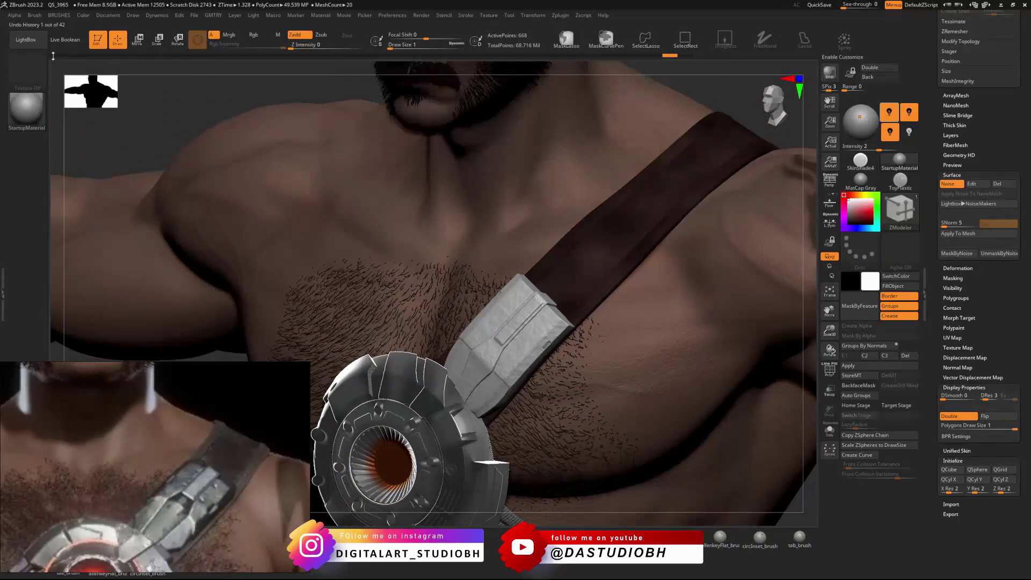
left_click(57, 56)
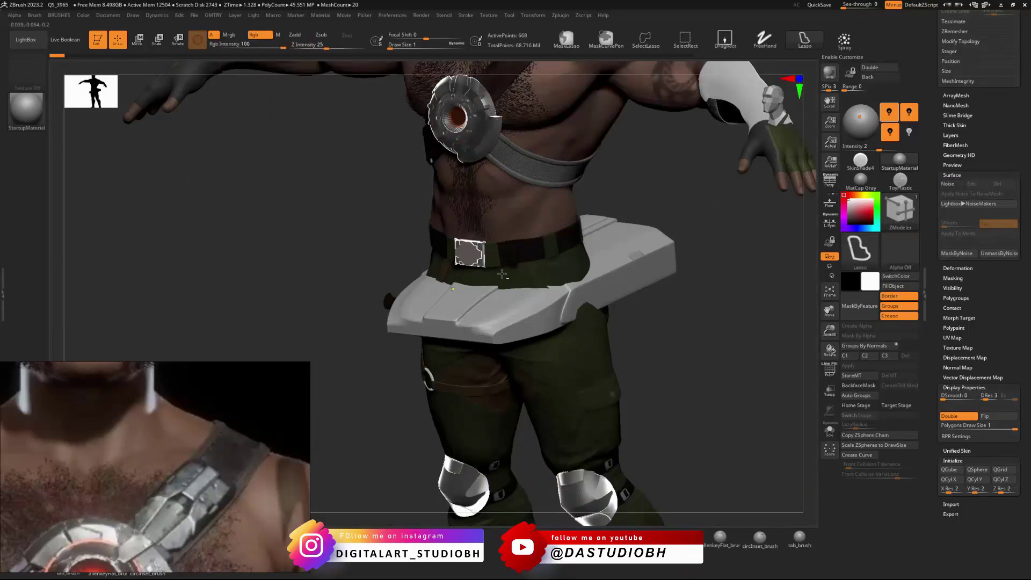
left_click(857, 406)
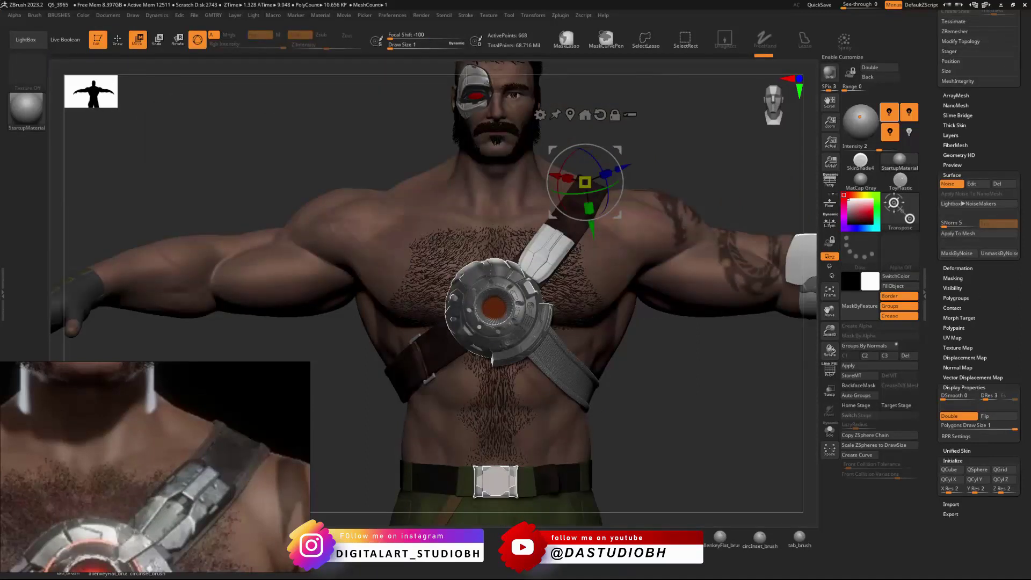
Step: Render the character's upper body from the front with BPR to check the plate on the harness
right_click_drag(698, 349, 600, 362)
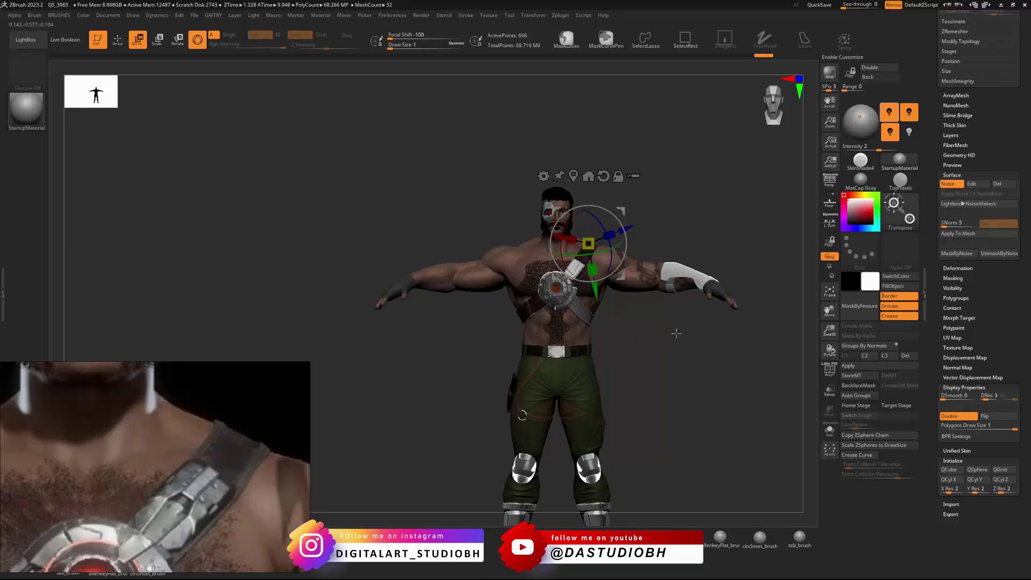
right_click_drag(677, 333, 691, 349)
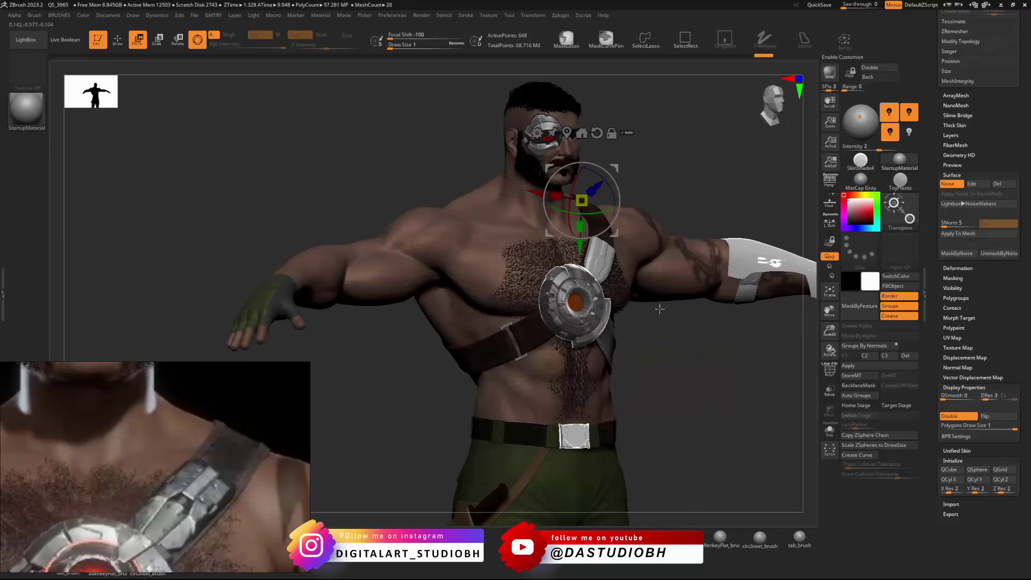
mouse_move(658, 320)
right_mouse_down()
mouse_move(645, 304)
mouse_move(635, 323)
mouse_move(663, 332)
mouse_move(654, 327)
right_mouse_up()
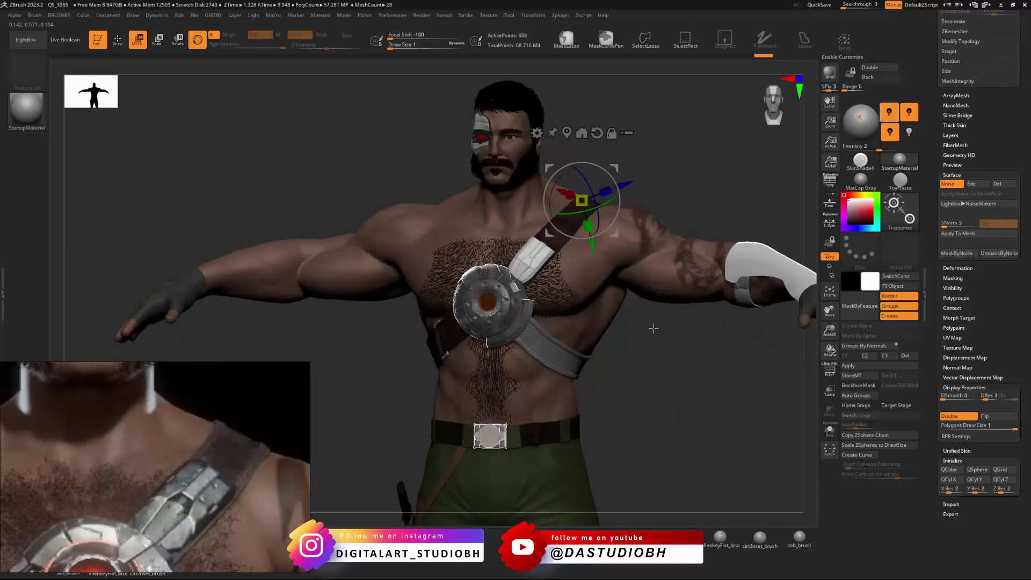
right_click_drag(699, 175, 711, 181)
key("q")
left_click(829, 72)
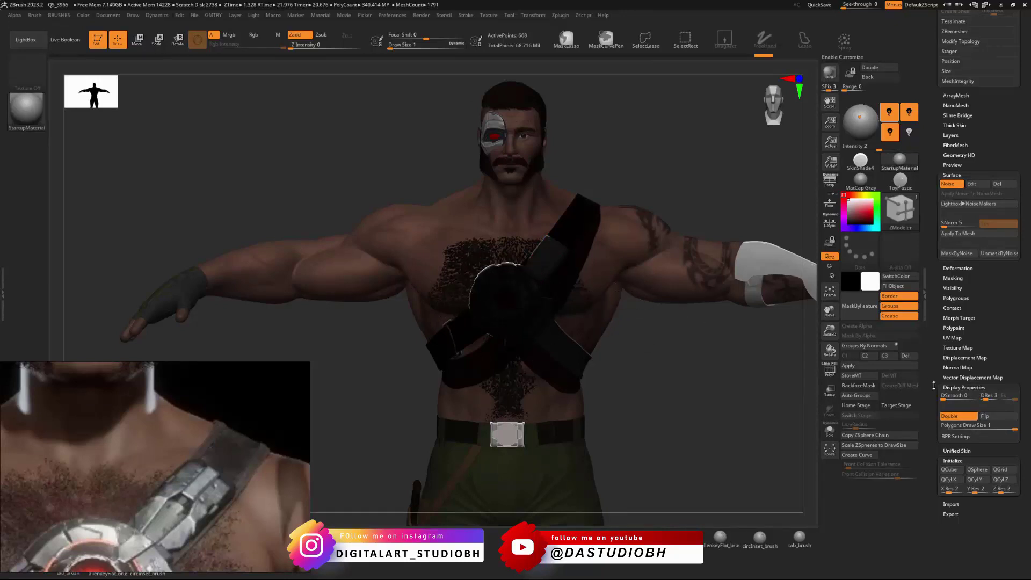
Step: Set BPR Shadows to 0 for the plate, the harness straps and the power disc
left_click(957, 436)
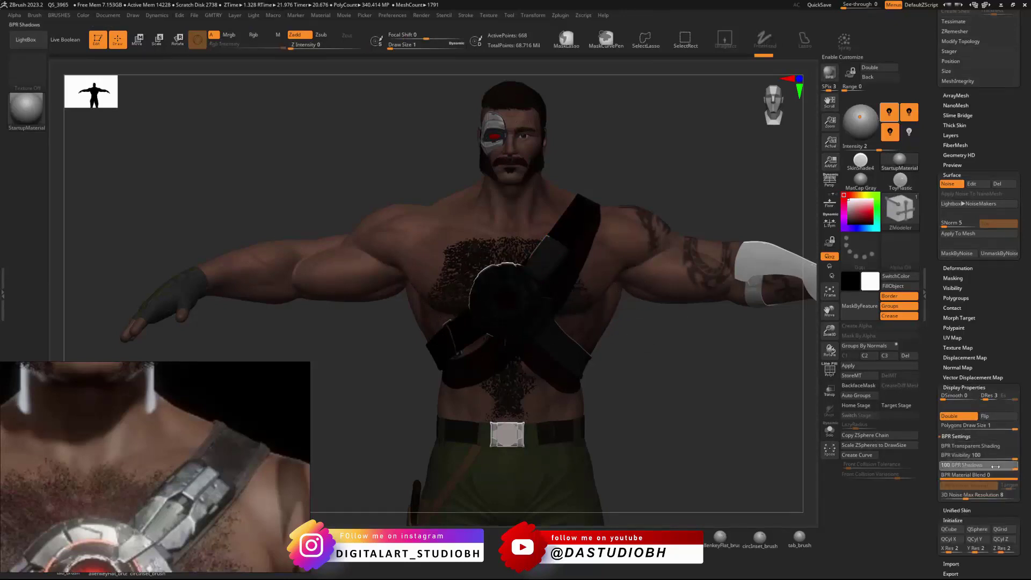
left_click_drag(994, 465, 941, 465)
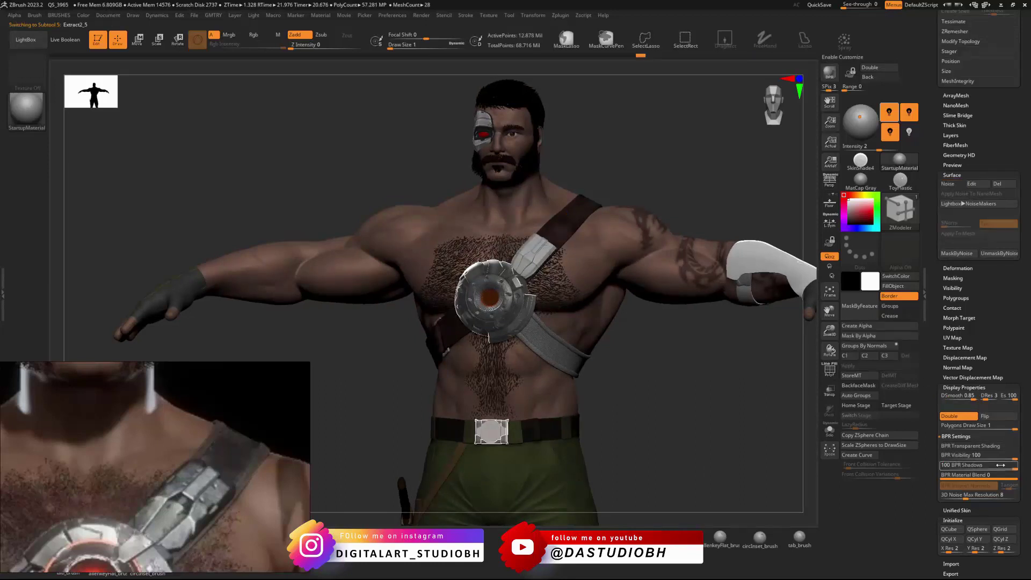
left_click(944, 465)
left_click(520, 304, "alt")
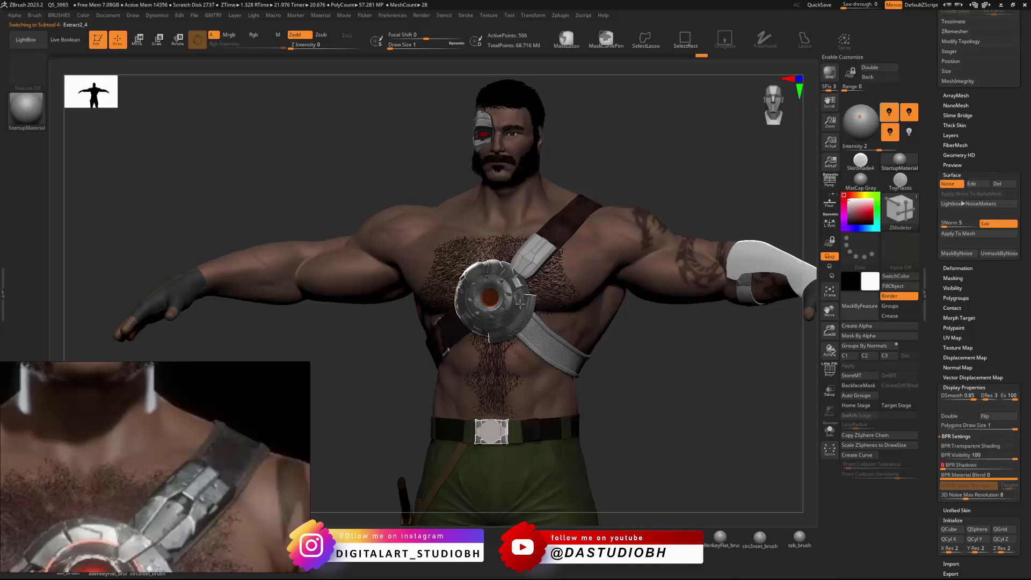
left_click(520, 304, "alt")
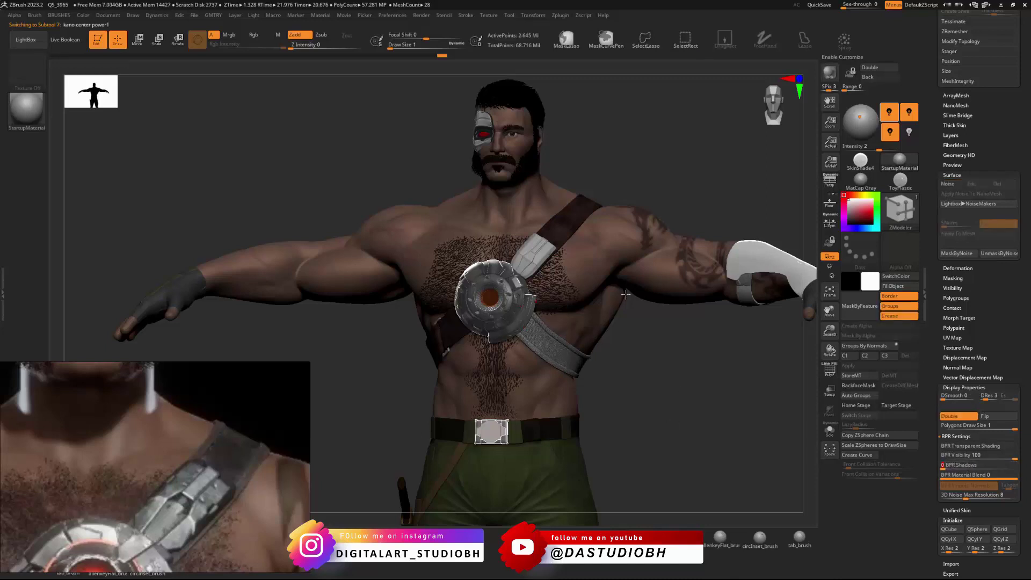
left_click_drag(626, 294, 594, 281)
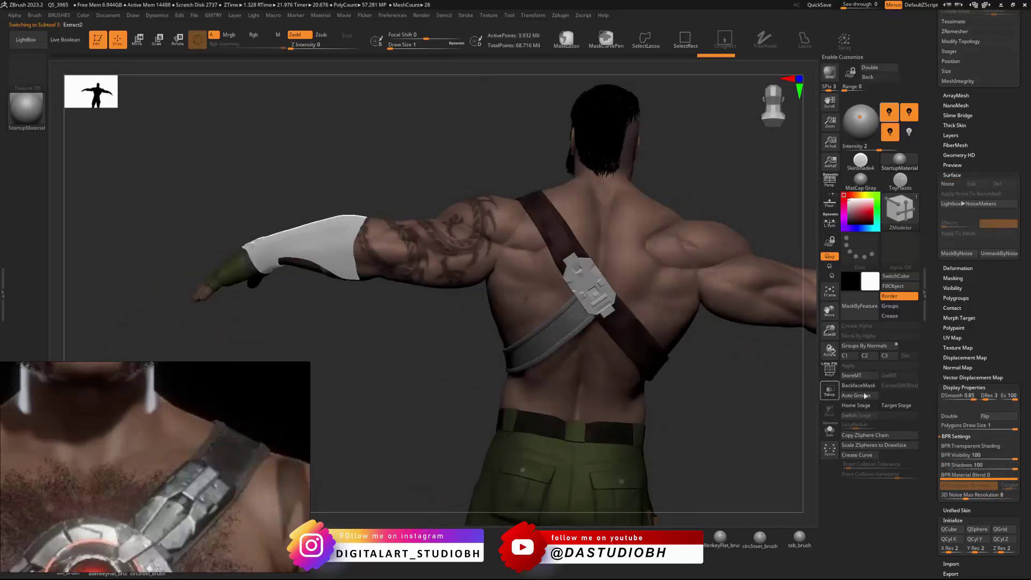
left_click_drag(539, 319, 570, 275)
Step: Render the upper body and the full figure with BPR, and inspect the chest harness from several angles
key("shift+r")
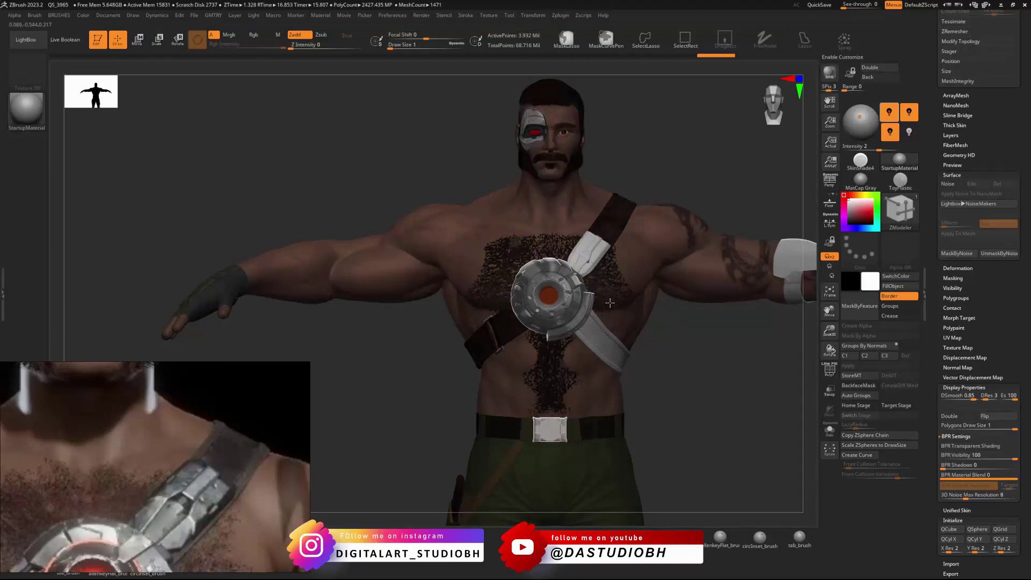
left_click_drag(714, 352, 614, 321, "alt")
mouse_move(615, 321)
right_mouse_down()
mouse_move(627, 311)
mouse_move(657, 319)
mouse_move(647, 297)
right_mouse_up()
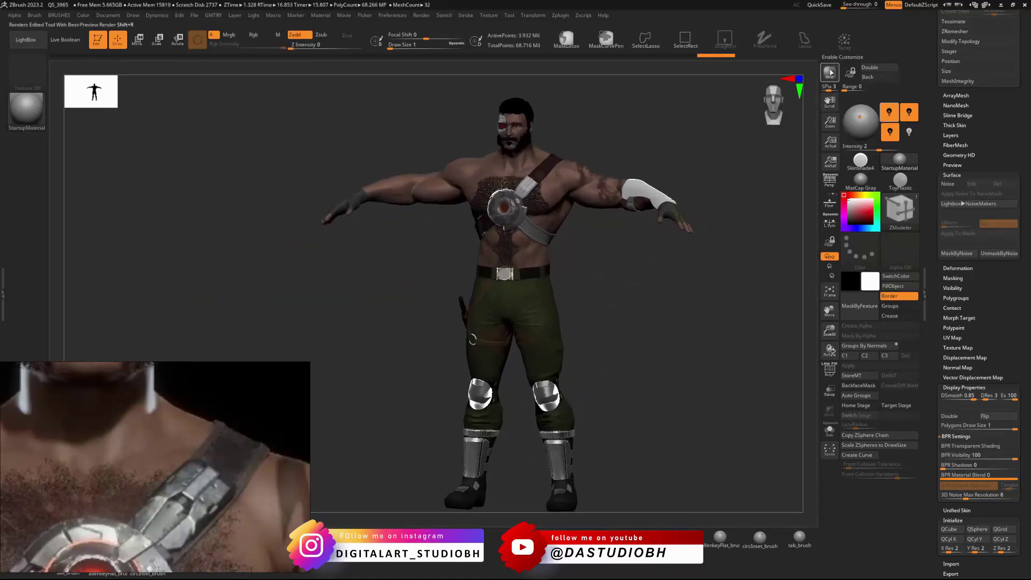
left_click(829, 72)
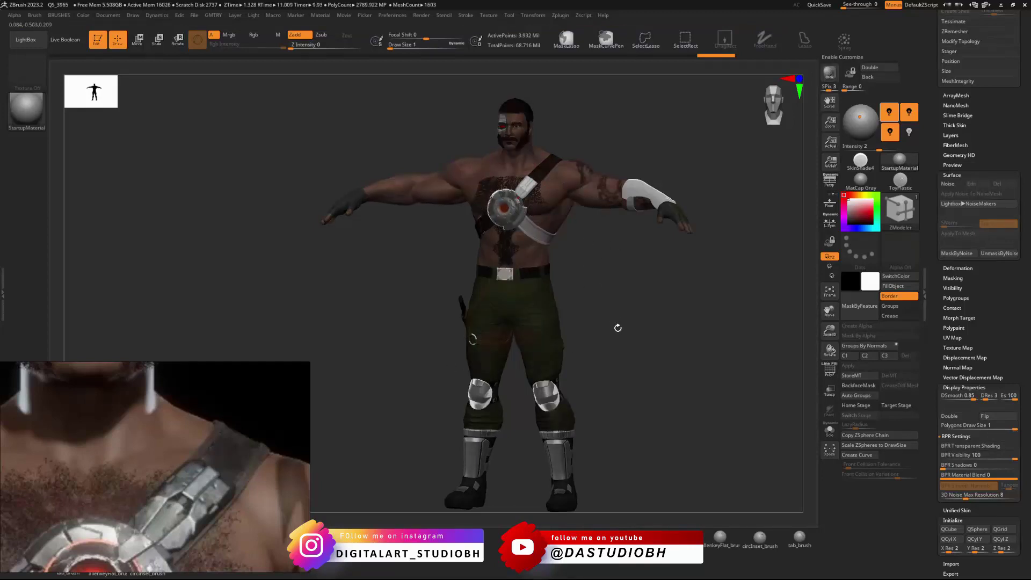
left_click_drag(616, 317, 626, 236)
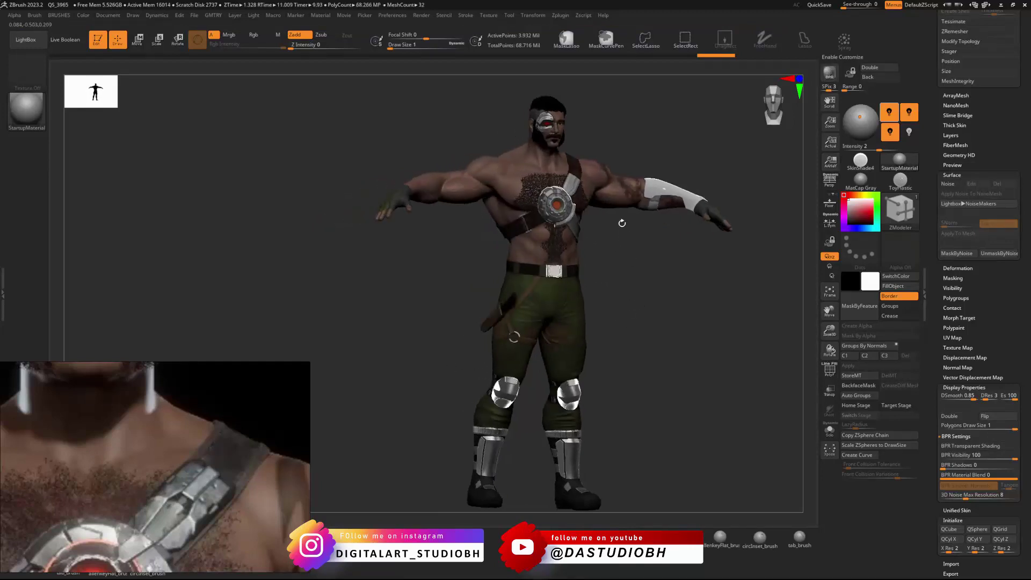
mouse_move(621, 224)
right_mouse_down("ctrl")
mouse_move(718, 322)
mouse_move(660, 329)
mouse_move(566, 403)
right_mouse_up("ctrl")
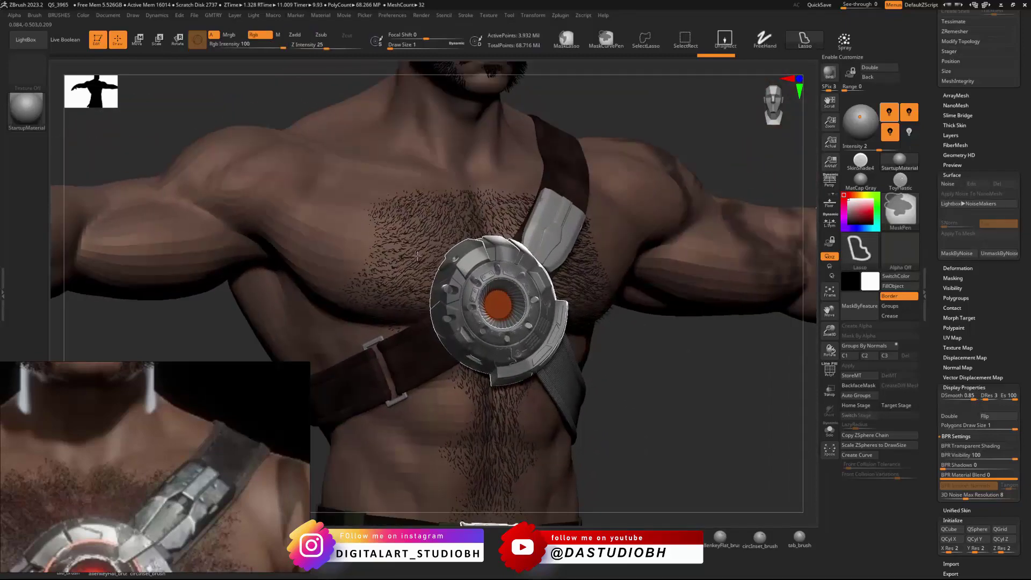
mouse_move(547, 270)
right_mouse_down("ctrl")
mouse_move(502, 218)
mouse_move(505, 284)
mouse_move(714, 298)
mouse_move(531, 298)
mouse_move(510, 269)
mouse_move(498, 108)
right_mouse_up("ctrl")
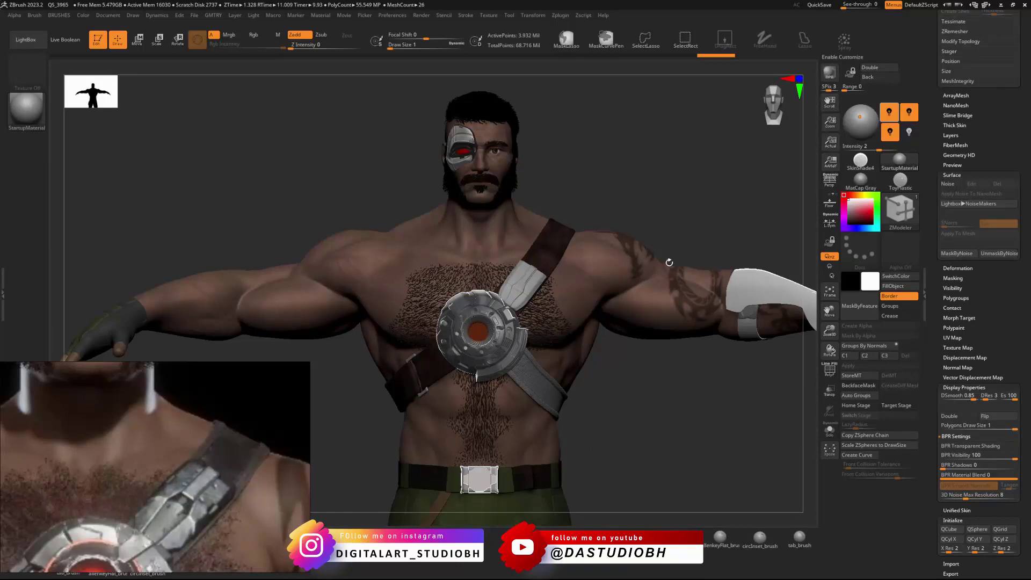
left_click_drag(567, 163, 634, 180)
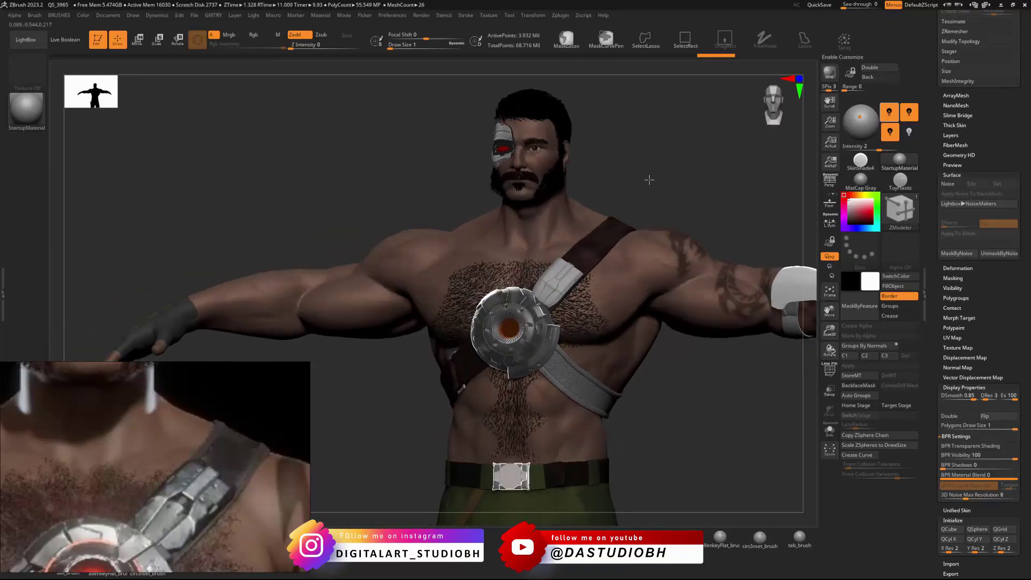